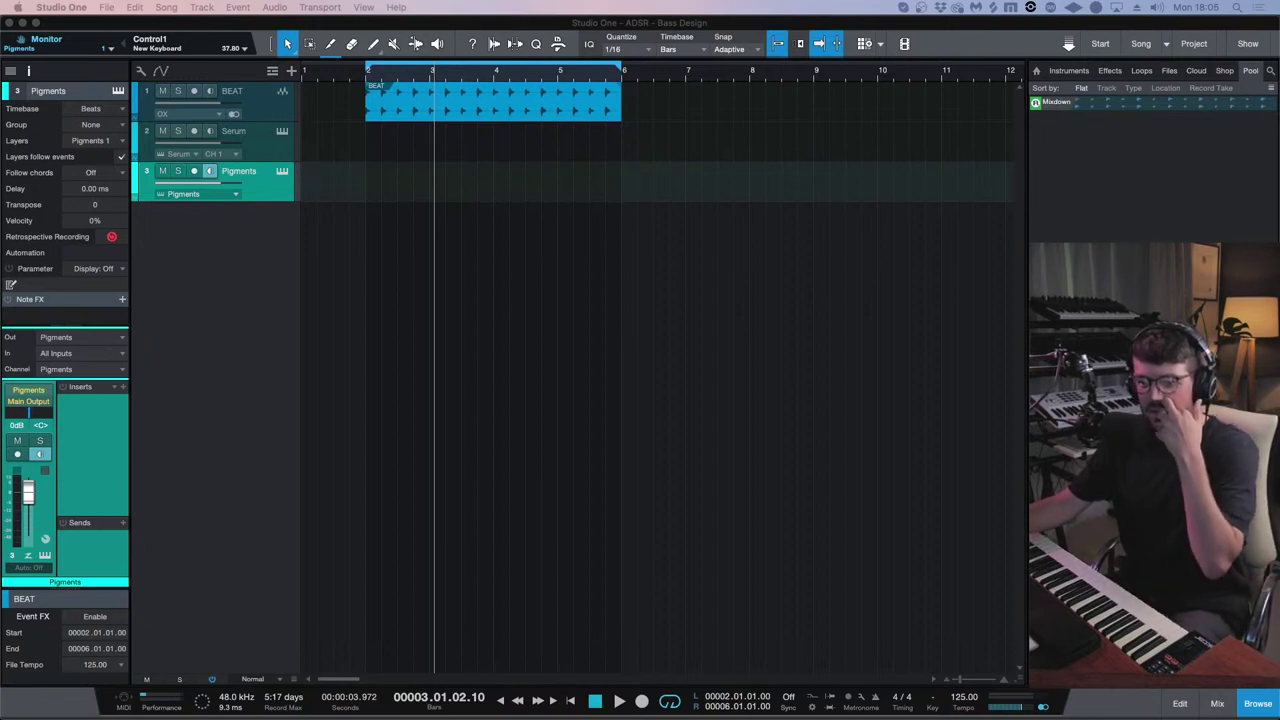
- Play the beat loop from bar 2 and select the BEAT track
click(515, 541)
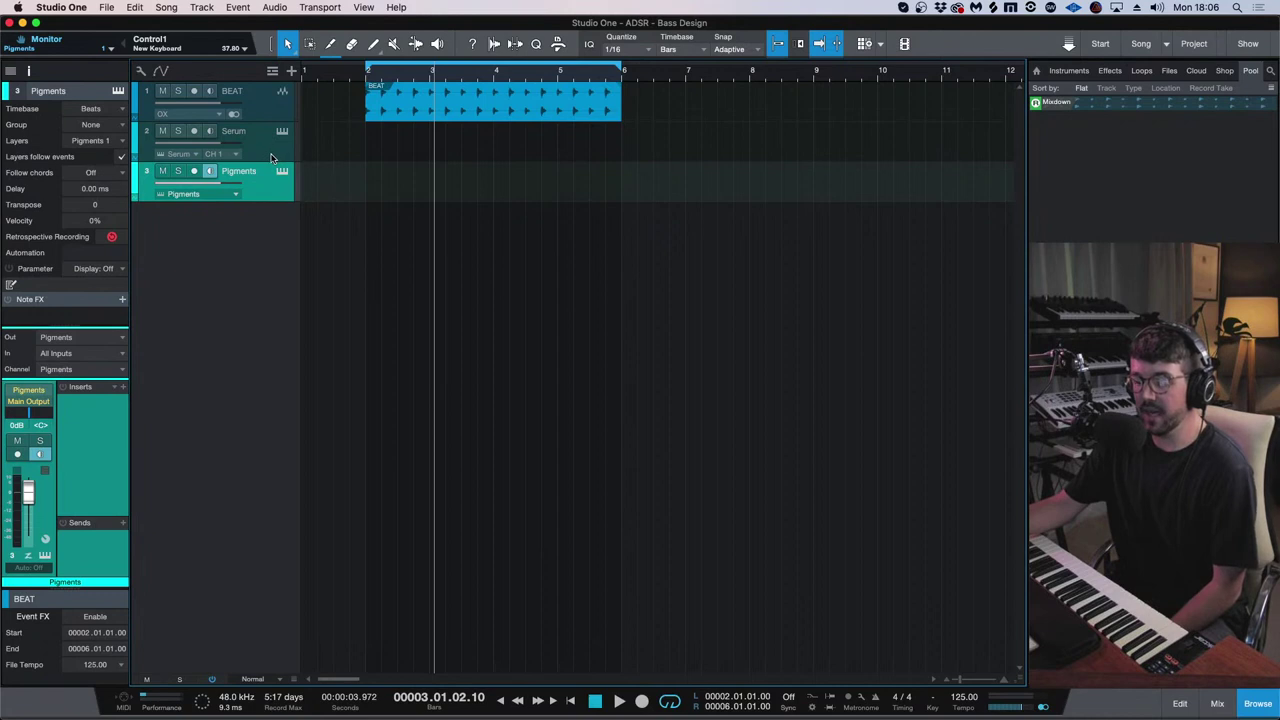
click(366, 82)
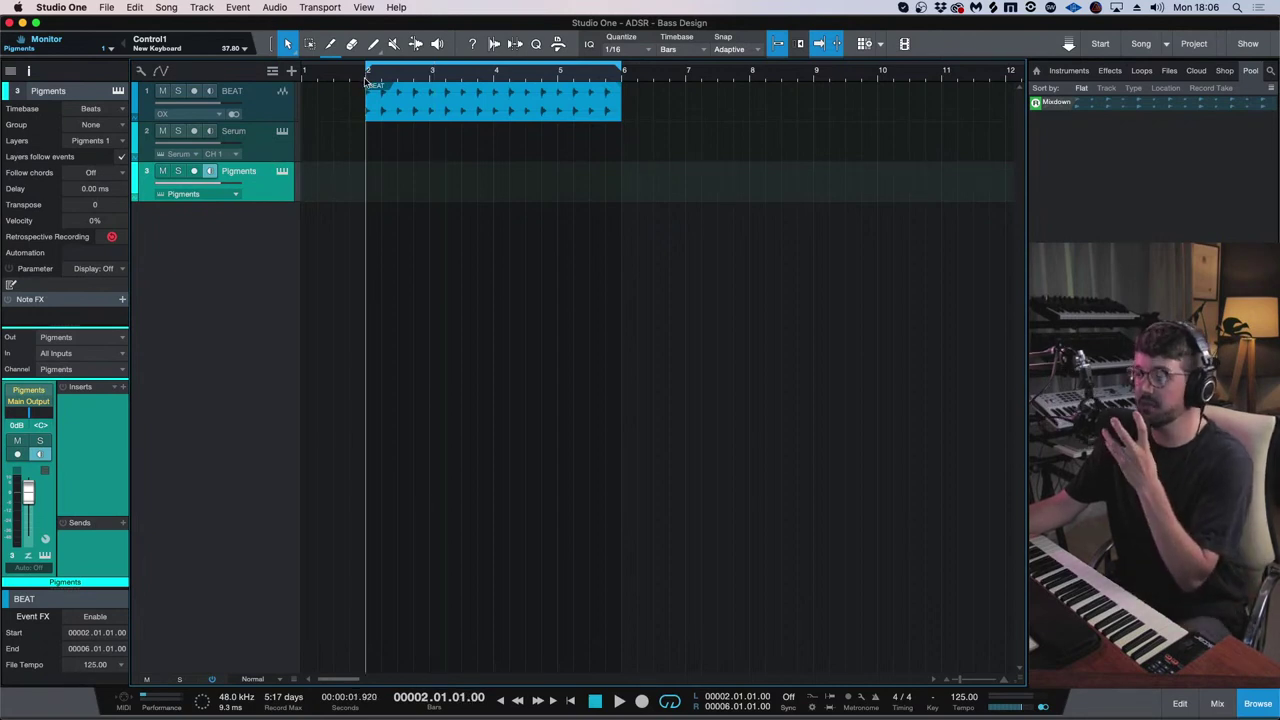
key(space)
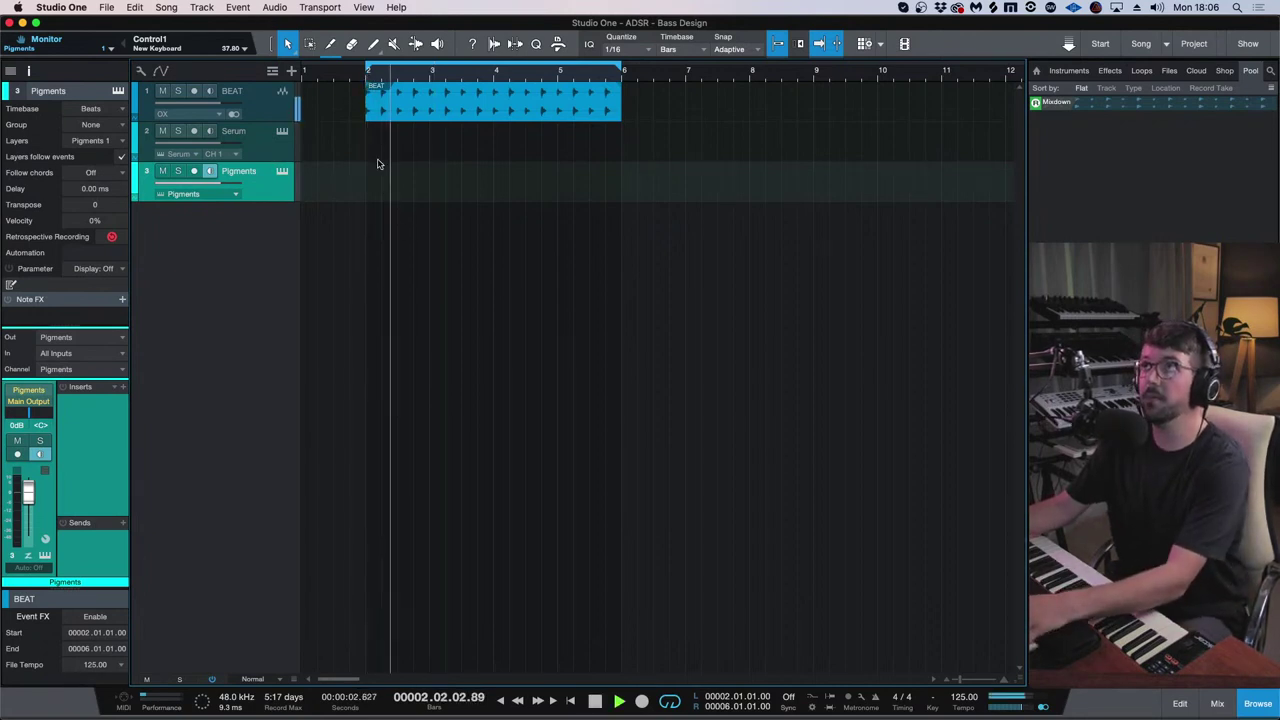
key(Up)
key(Up)
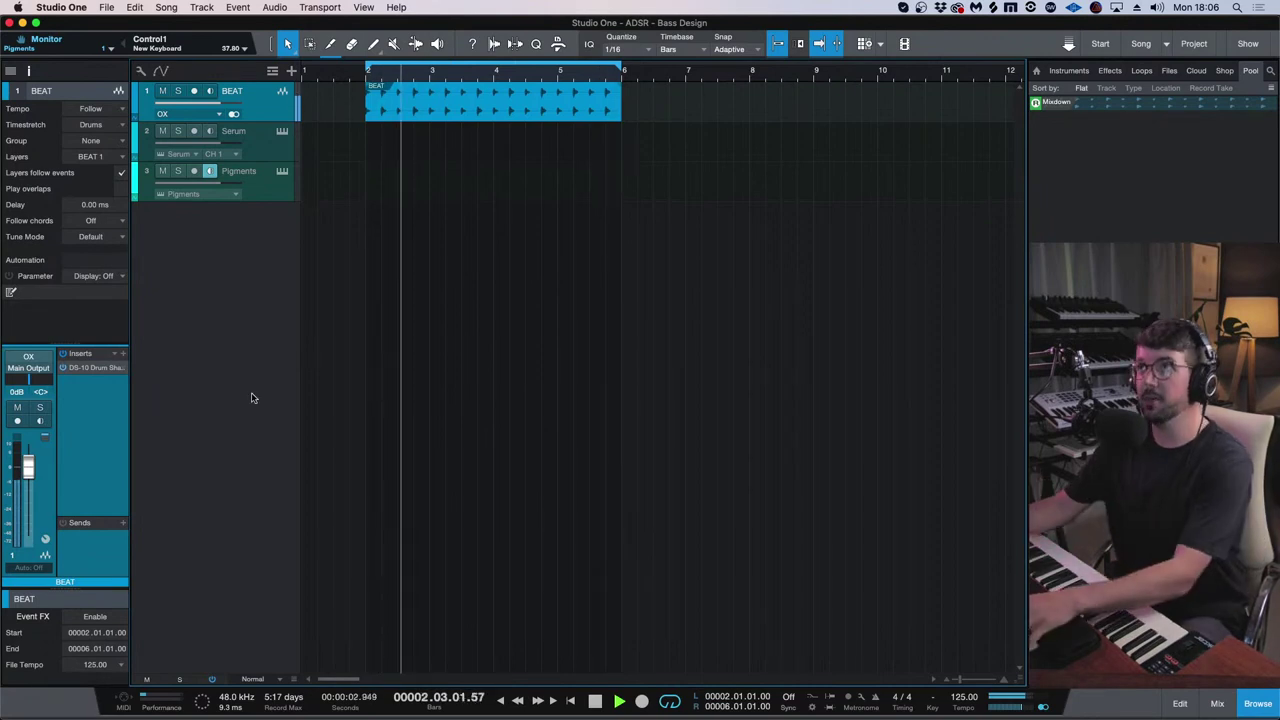
- Look over the Serum and Pigments instrument interfaces, closing each one after viewing it
click(280, 138)
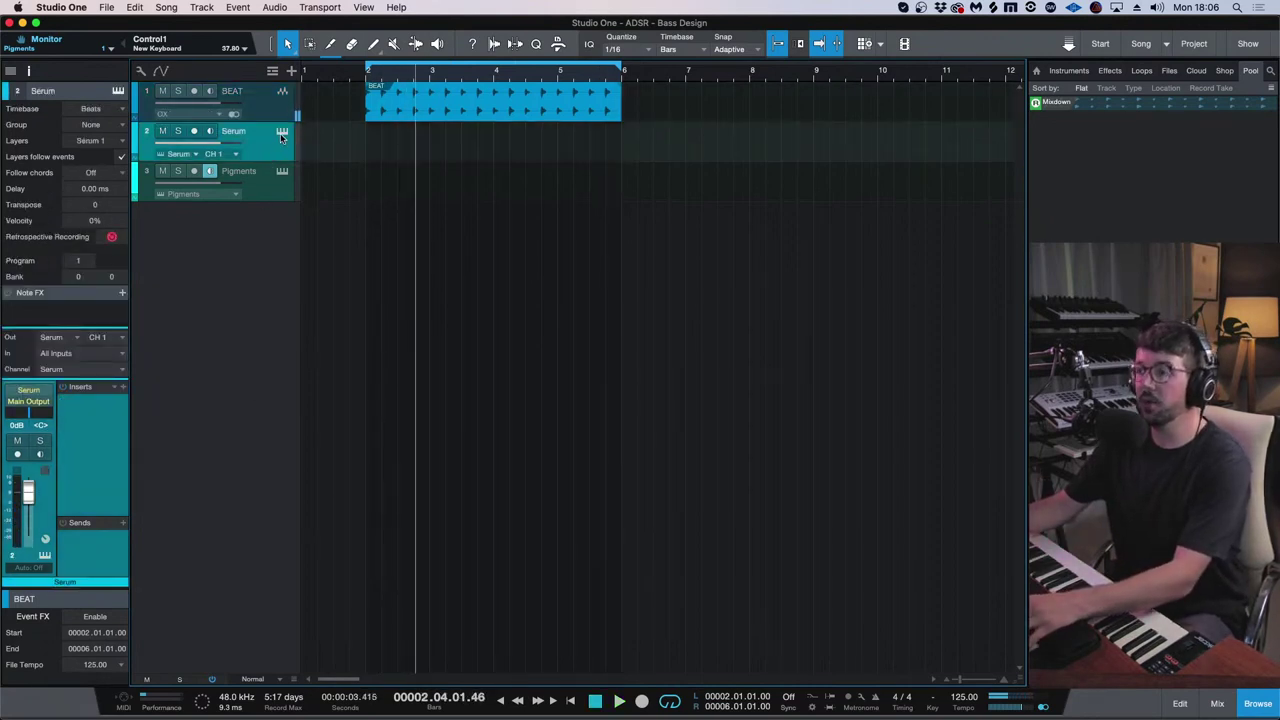
click(282, 136)
drag(943, 118, 893, 104)
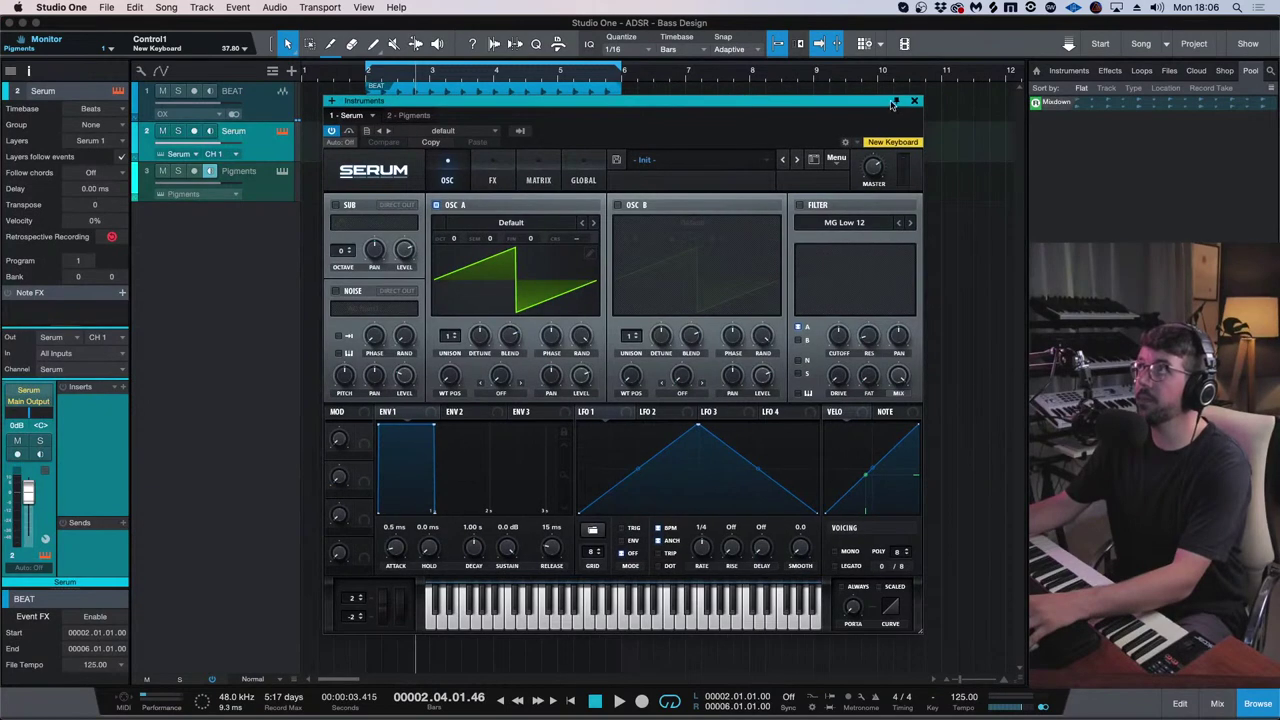
click(914, 101)
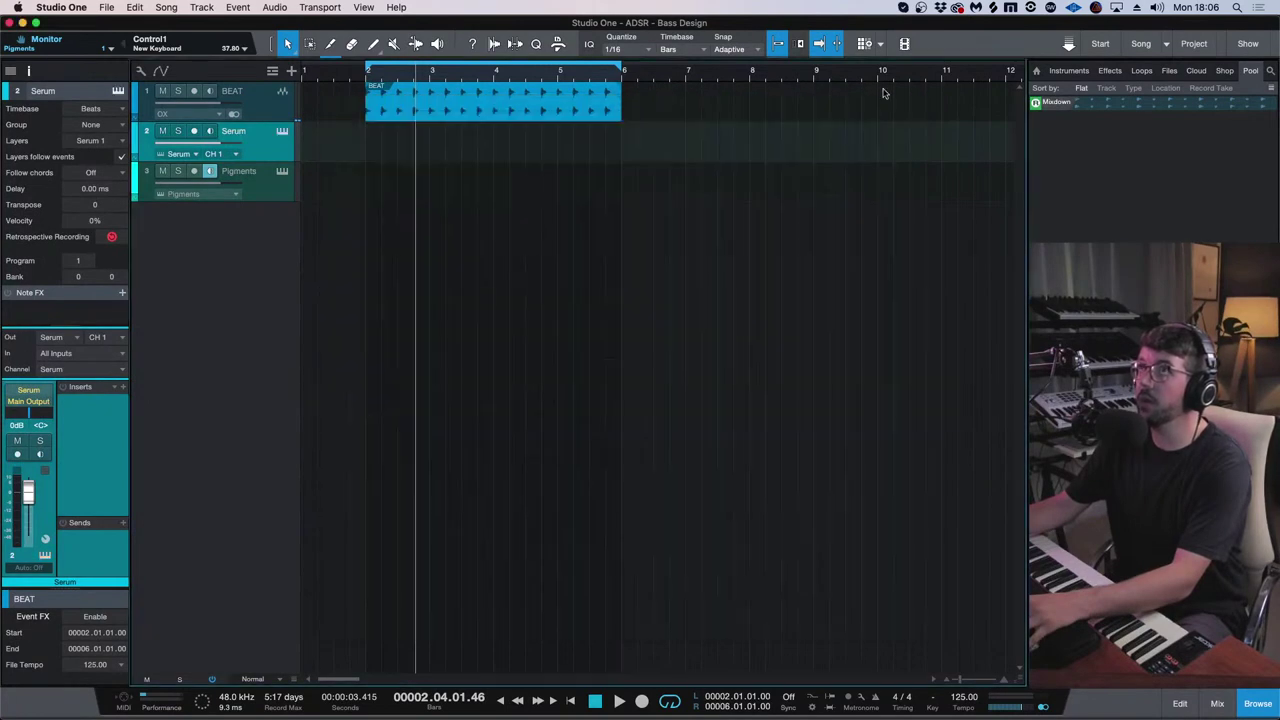
click(281, 196)
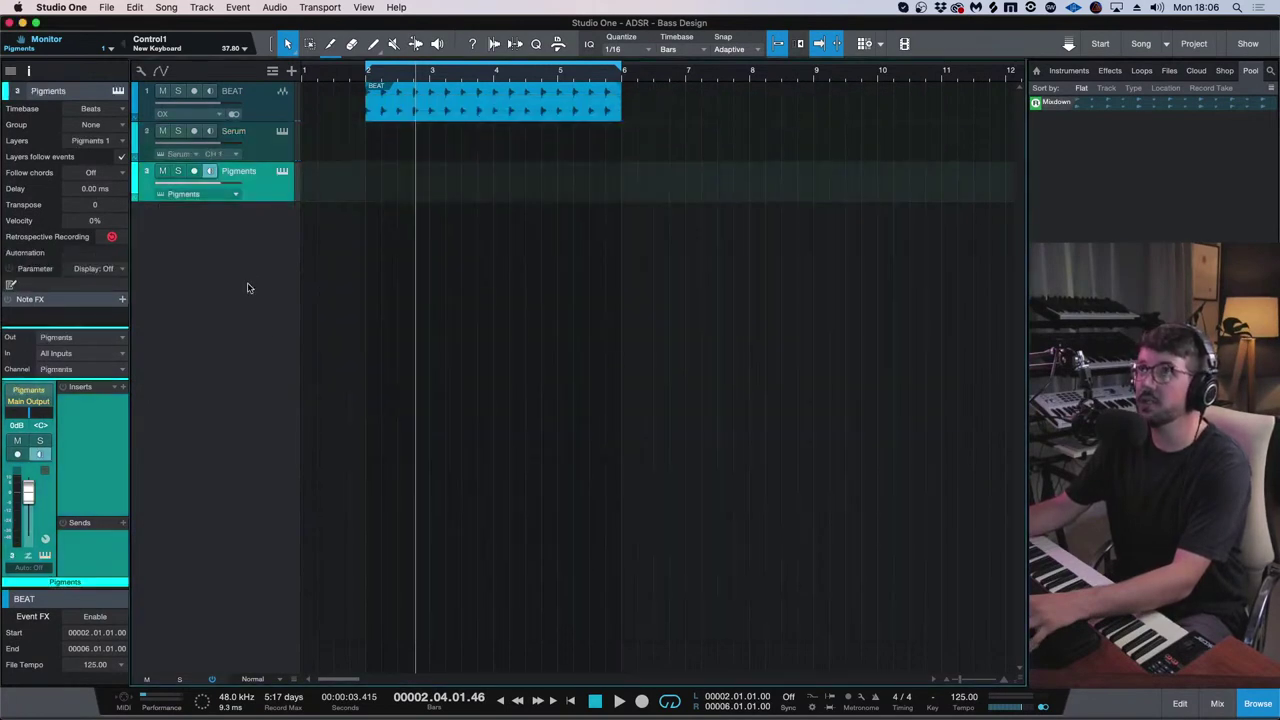
click(283, 170)
drag(525, 110, 515, 103)
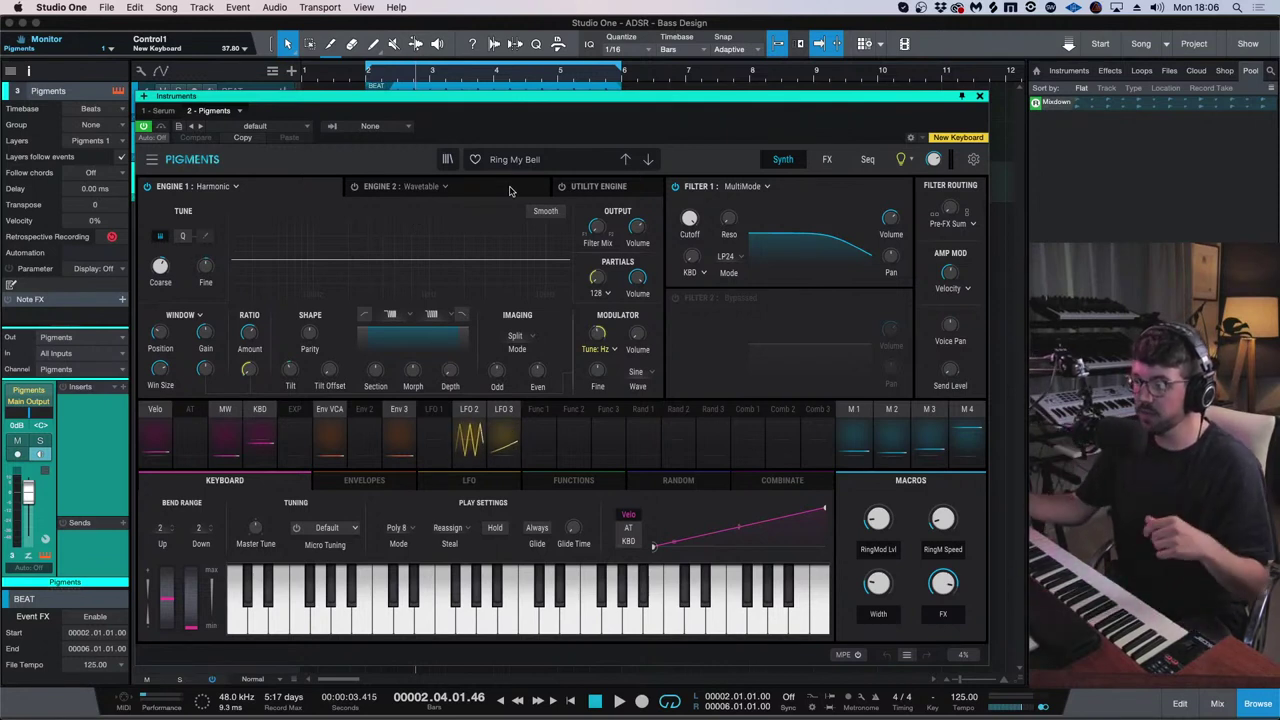
click(979, 98)
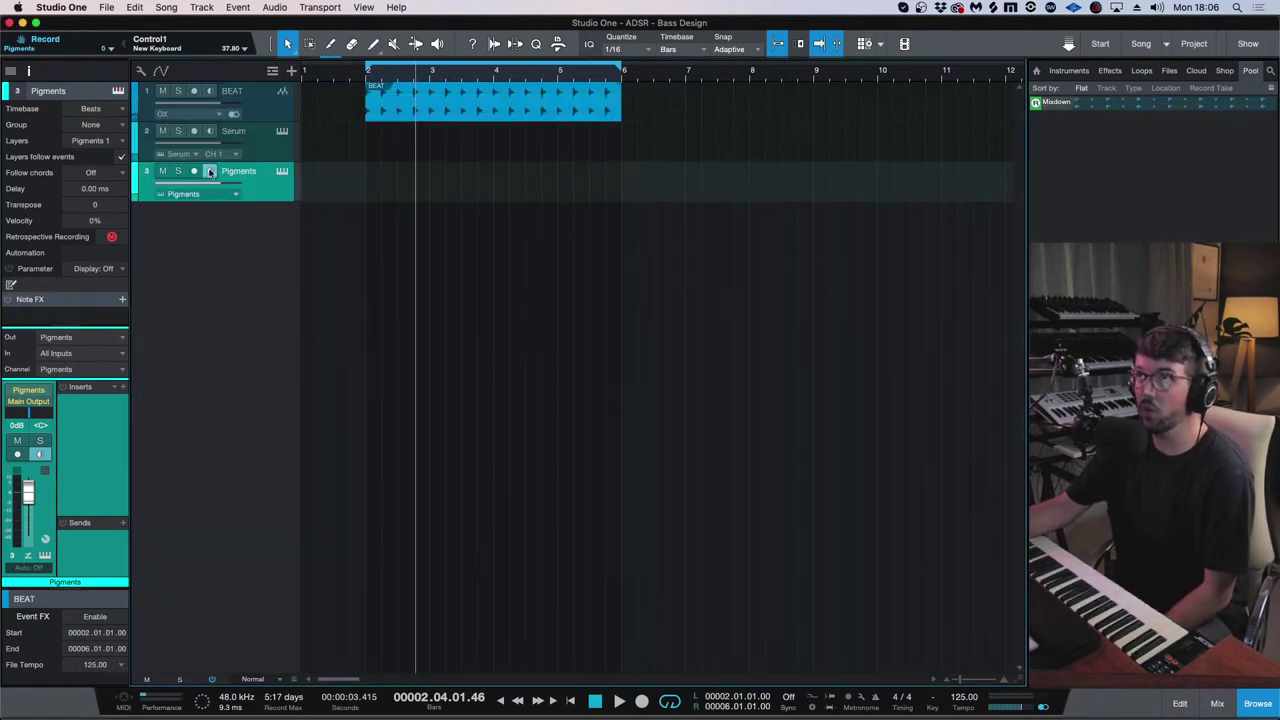
- Turn off input monitoring on the Pigments track and select the Serum track
click(210, 172)
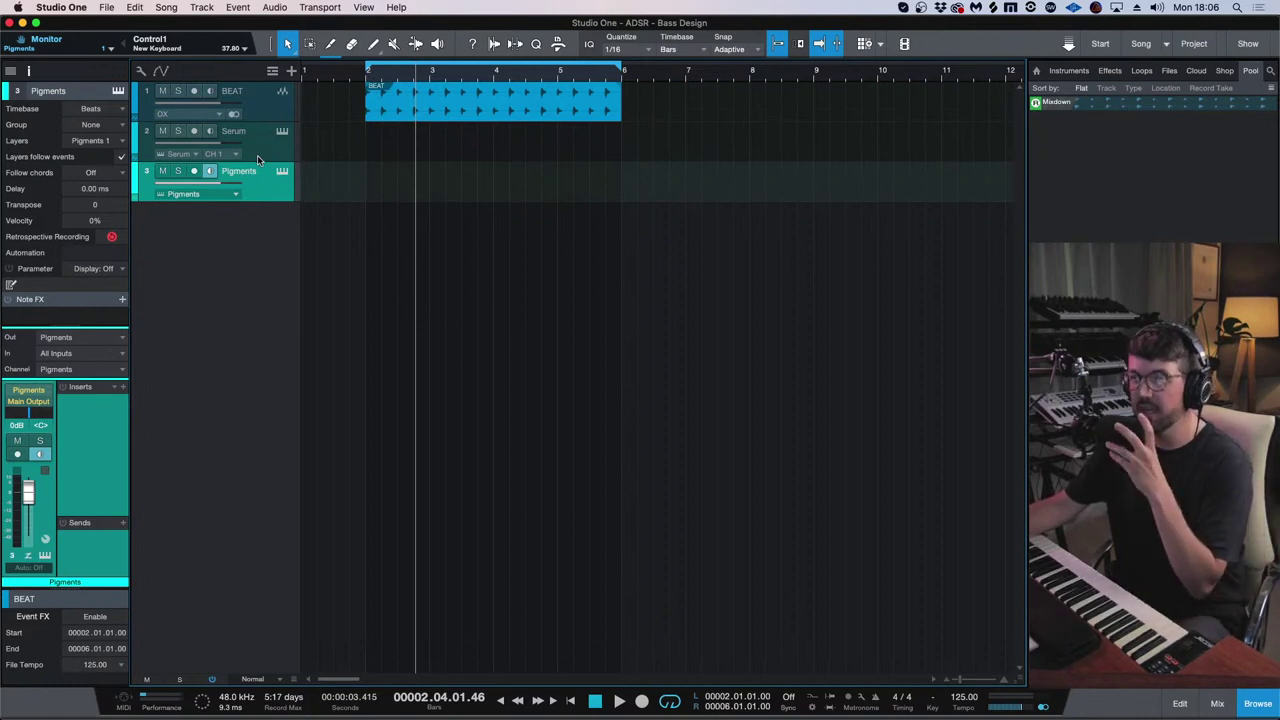
click(257, 155)
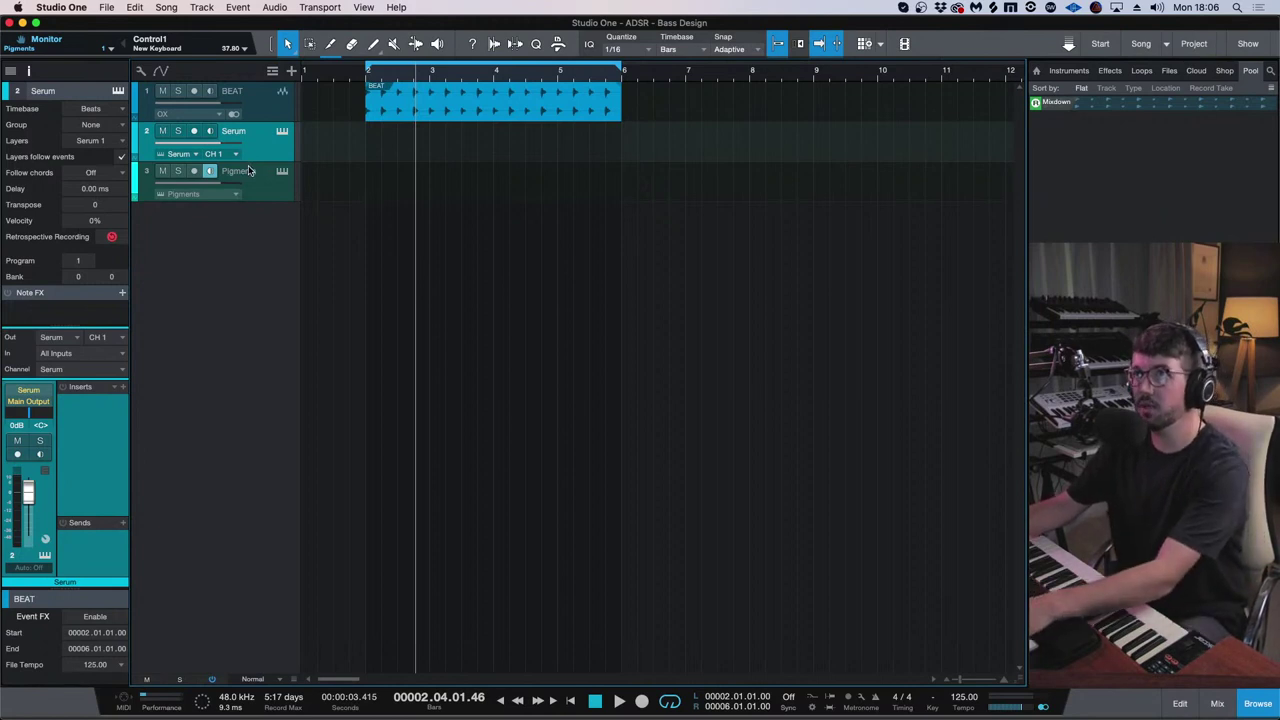
click(216, 175)
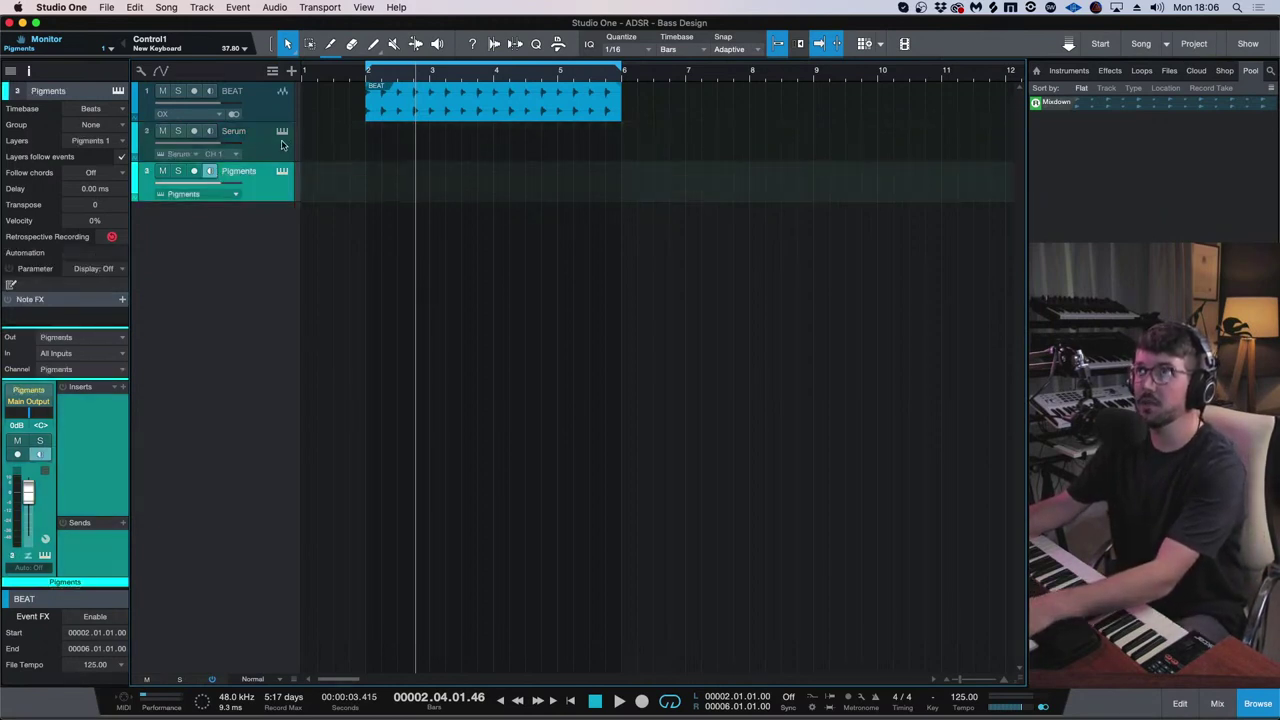
click(280, 153)
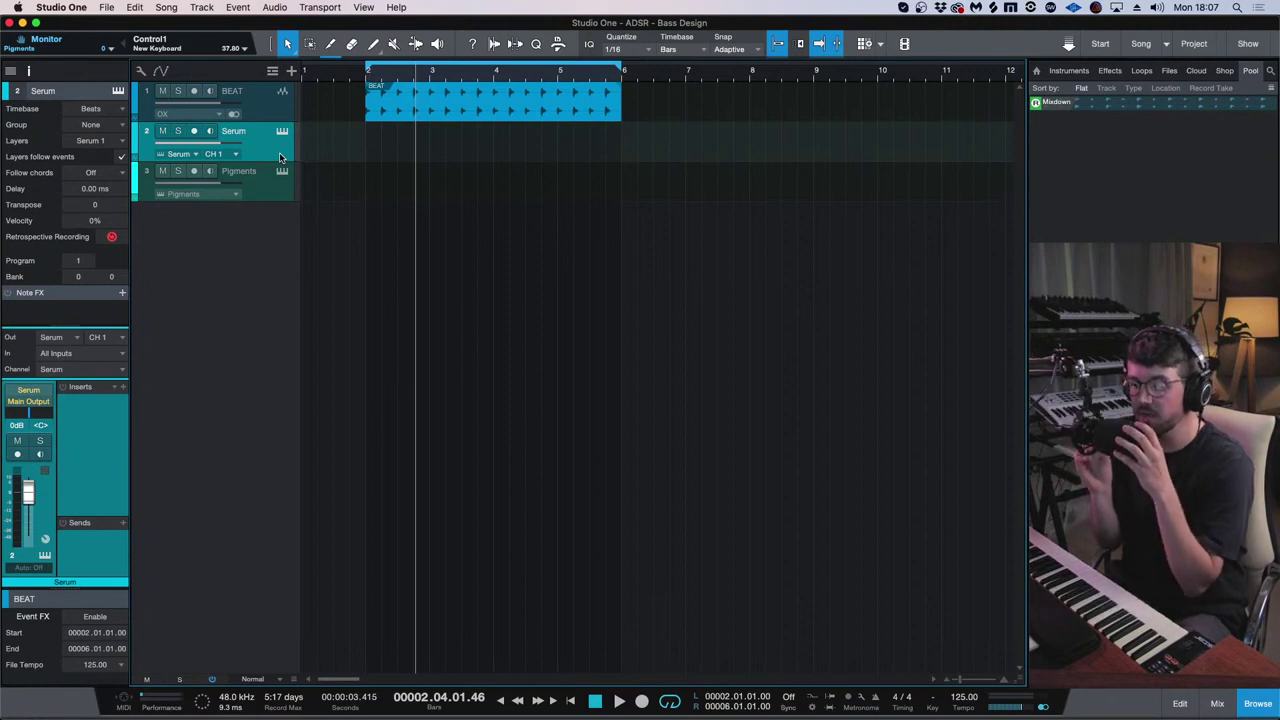
- Open the Serum instrument and turn on input monitoring for its track
click(282, 131)
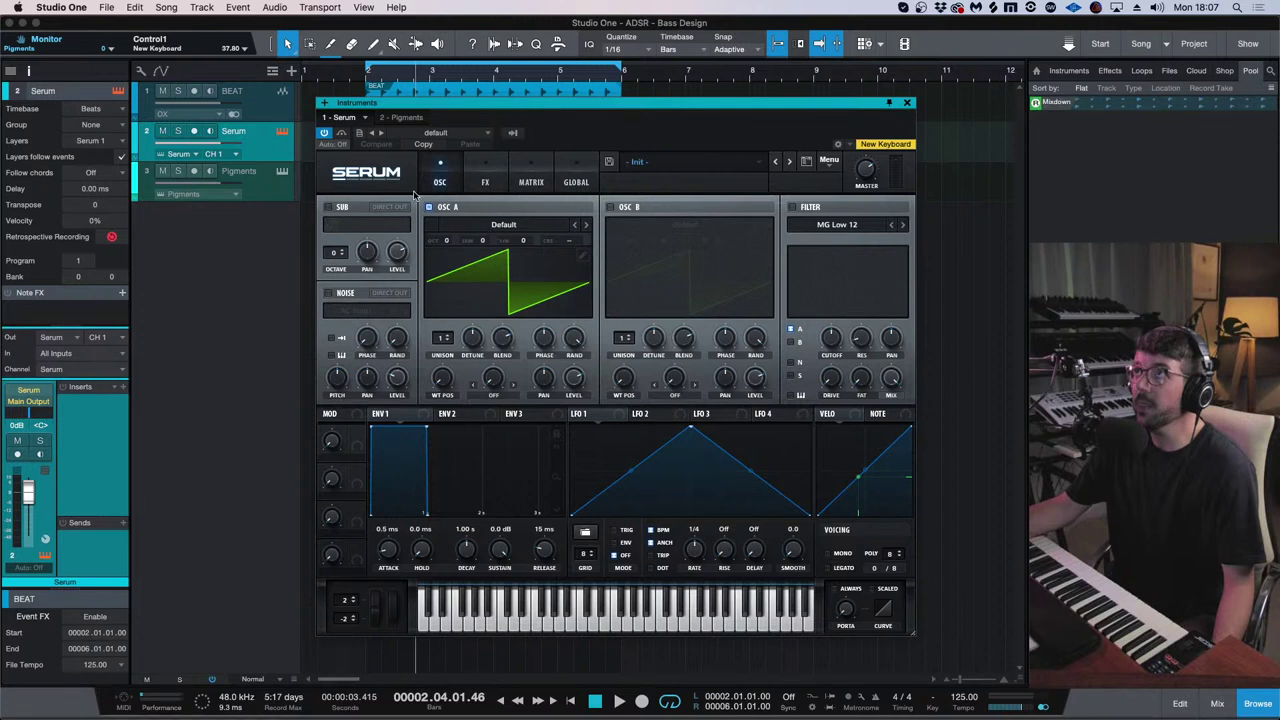
drag(437, 109, 437, 113)
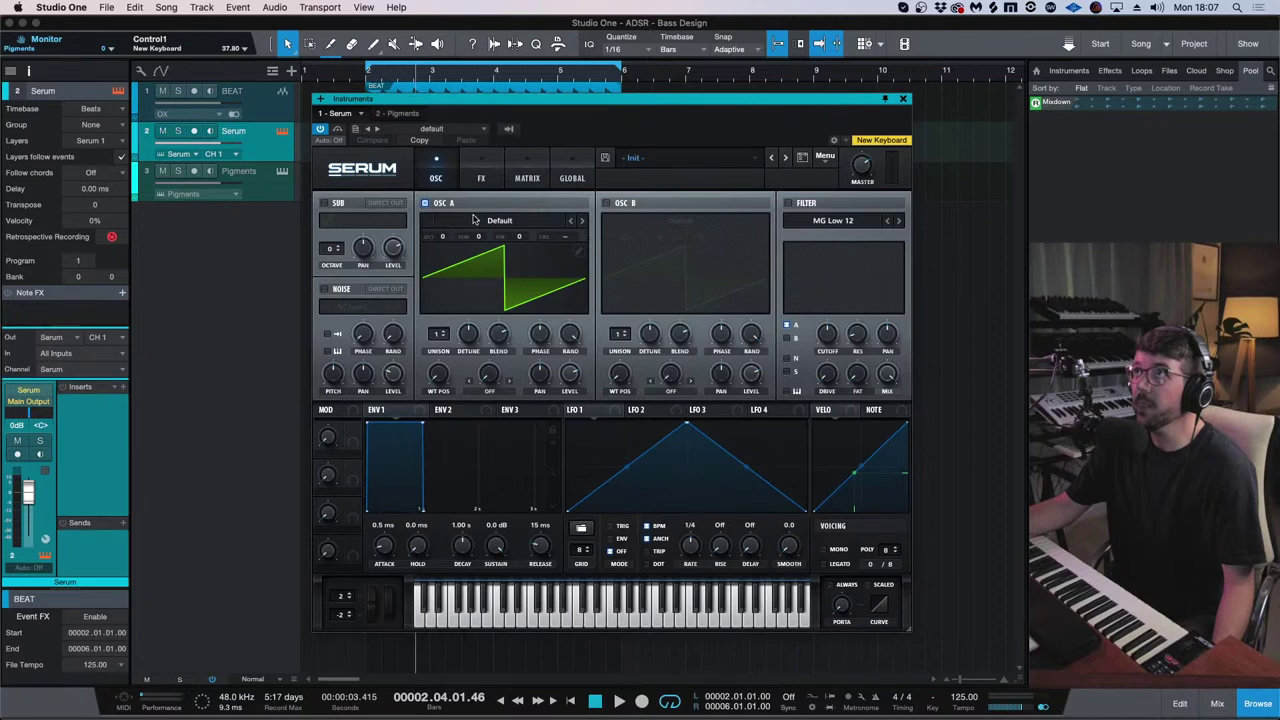
click(209, 131)
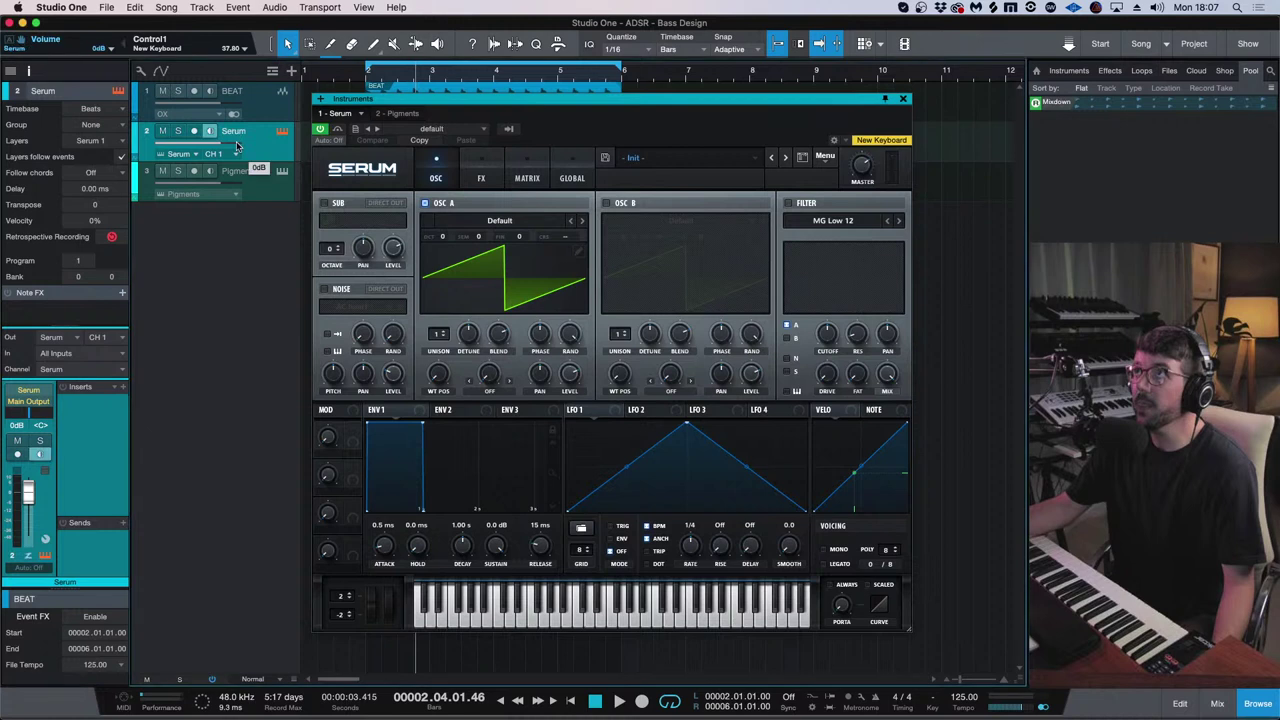
click(550, 224)
mouse_move(547, 237)
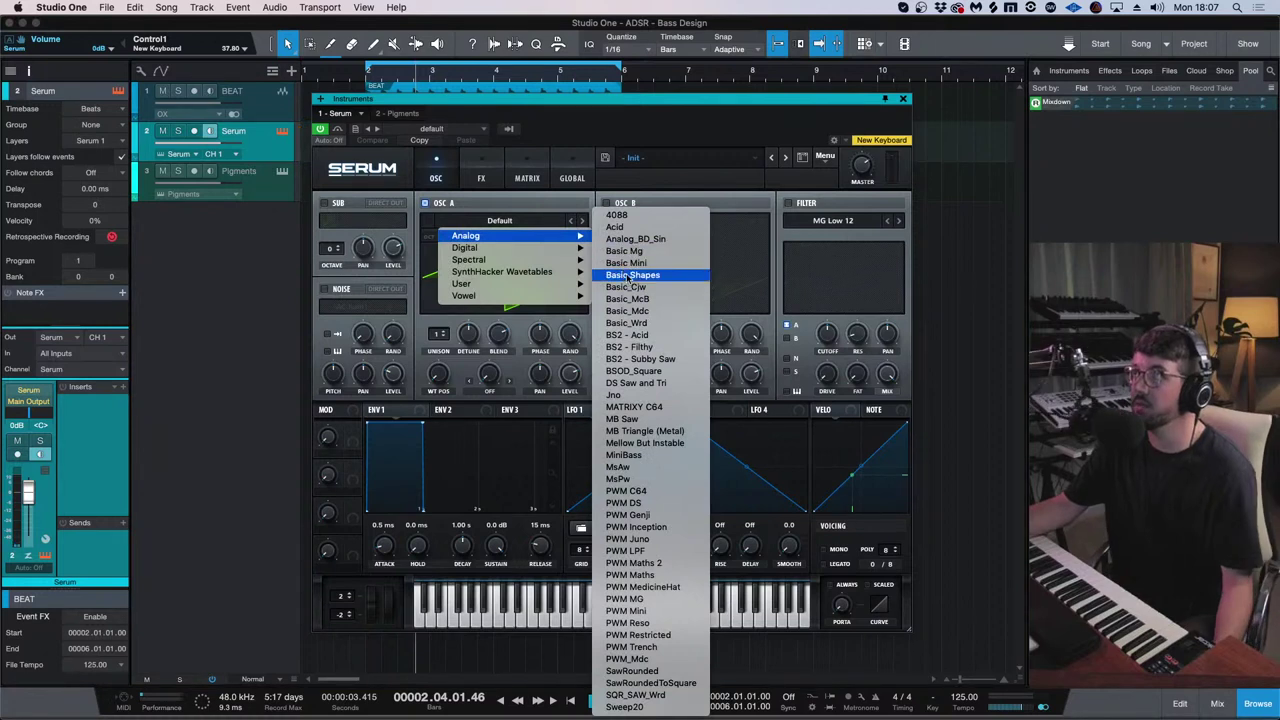
click(430, 247)
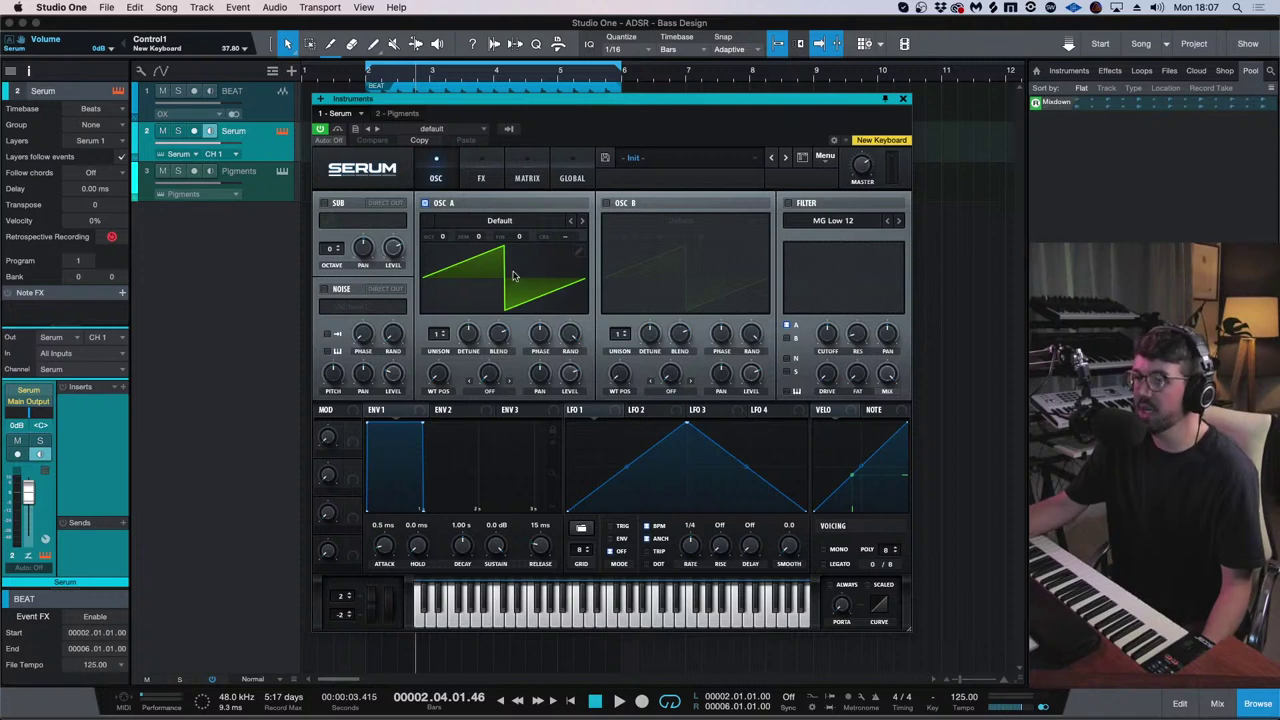
- Draw a single-cycle square wave in Serum's Oscillator A table editor and close the editor
click(578, 252)
mouse_move(366, 312)
mouse_down()
mouse_move(580, 311)
mouse_move(516, 308)
mouse_up()
drag(655, 456, 843, 472)
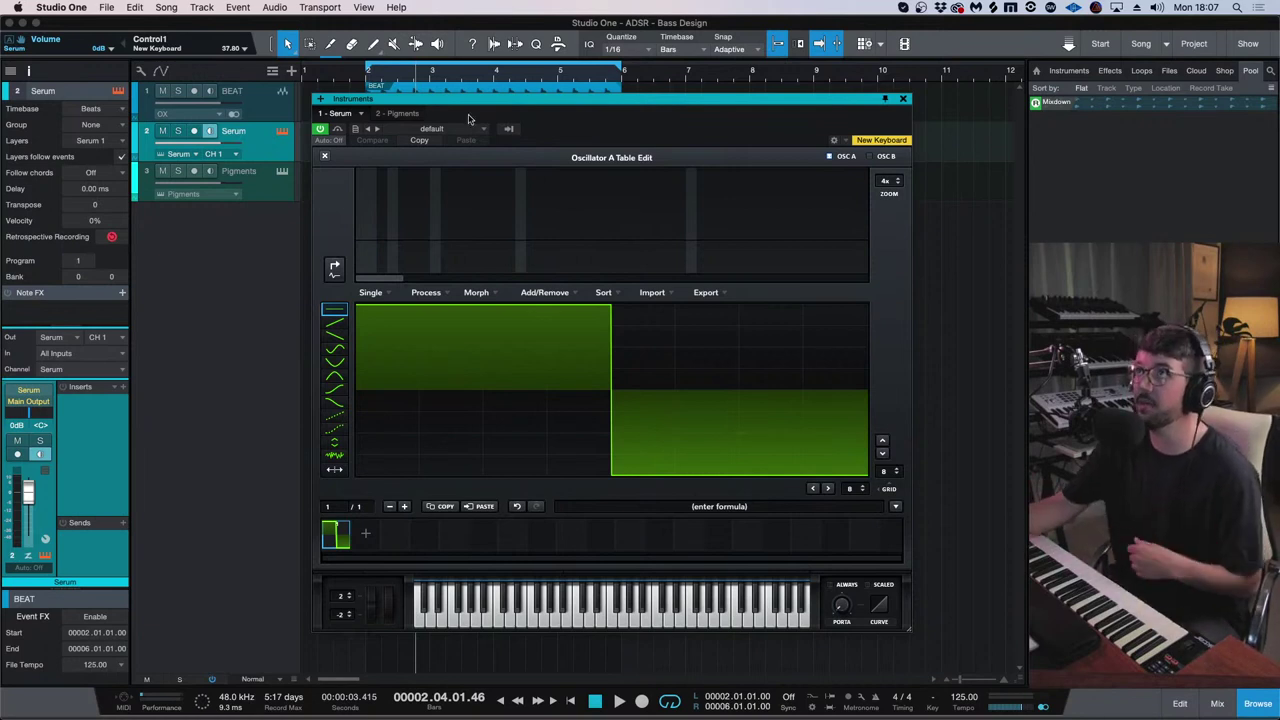
click(325, 158)
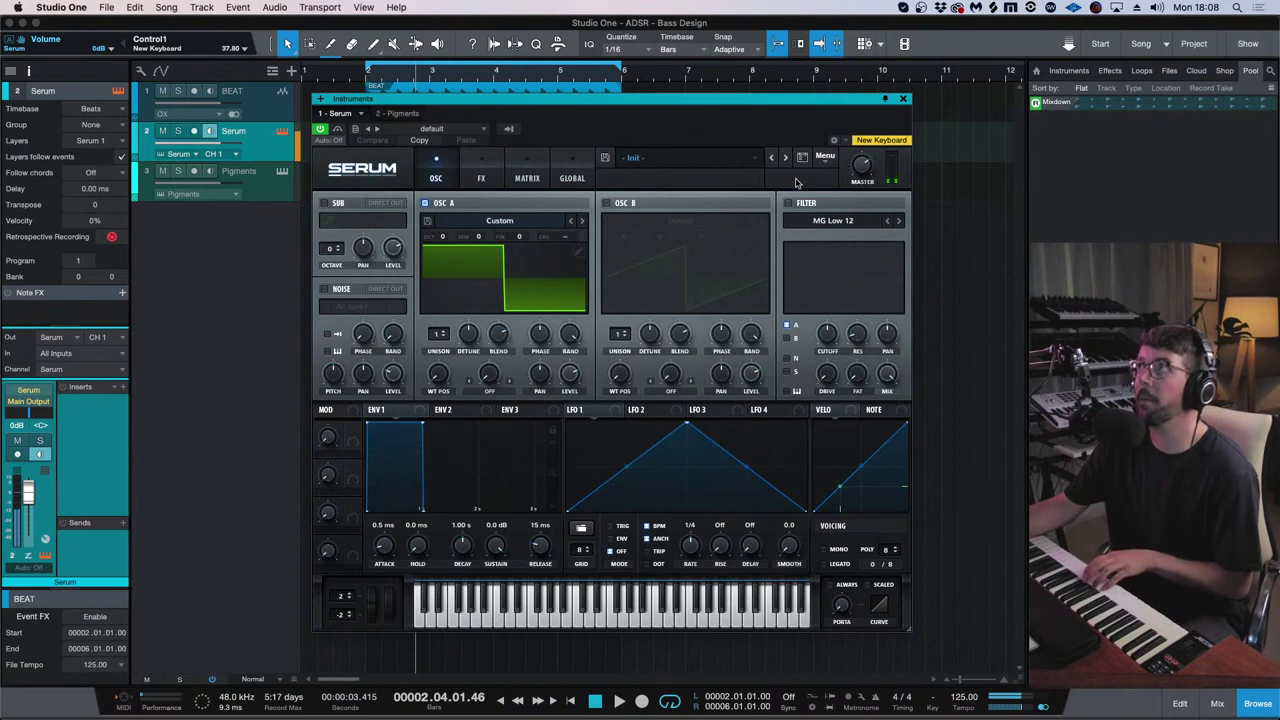
- Enable Serum's MG Low 12 filter with a 475 Hz cutoff and audition the bass over the beat from bar 2
click(369, 77)
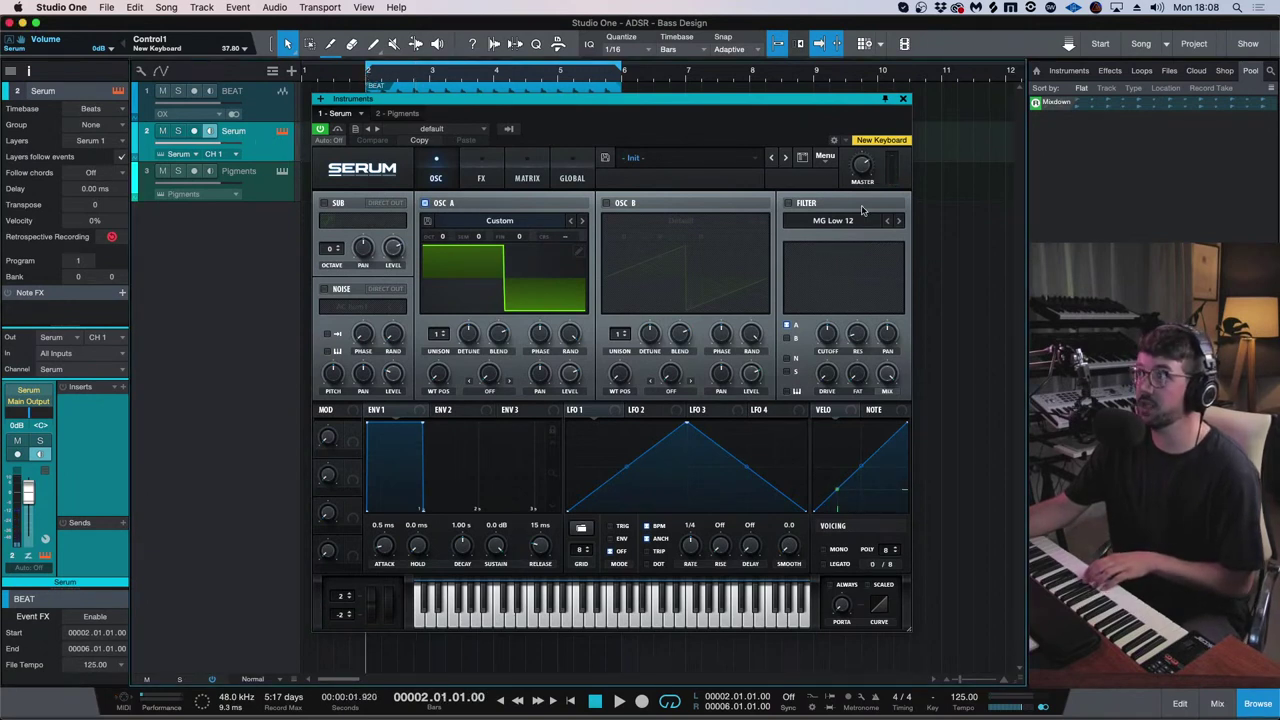
click(903, 100)
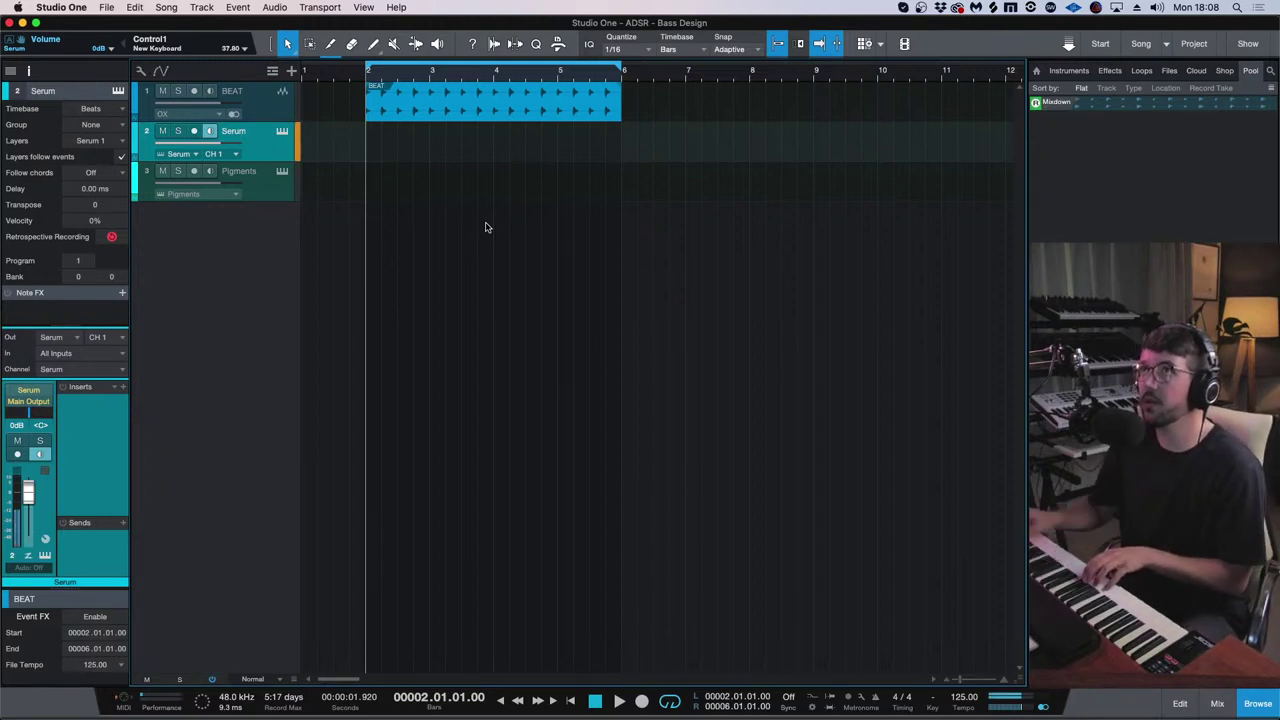
click(284, 132)
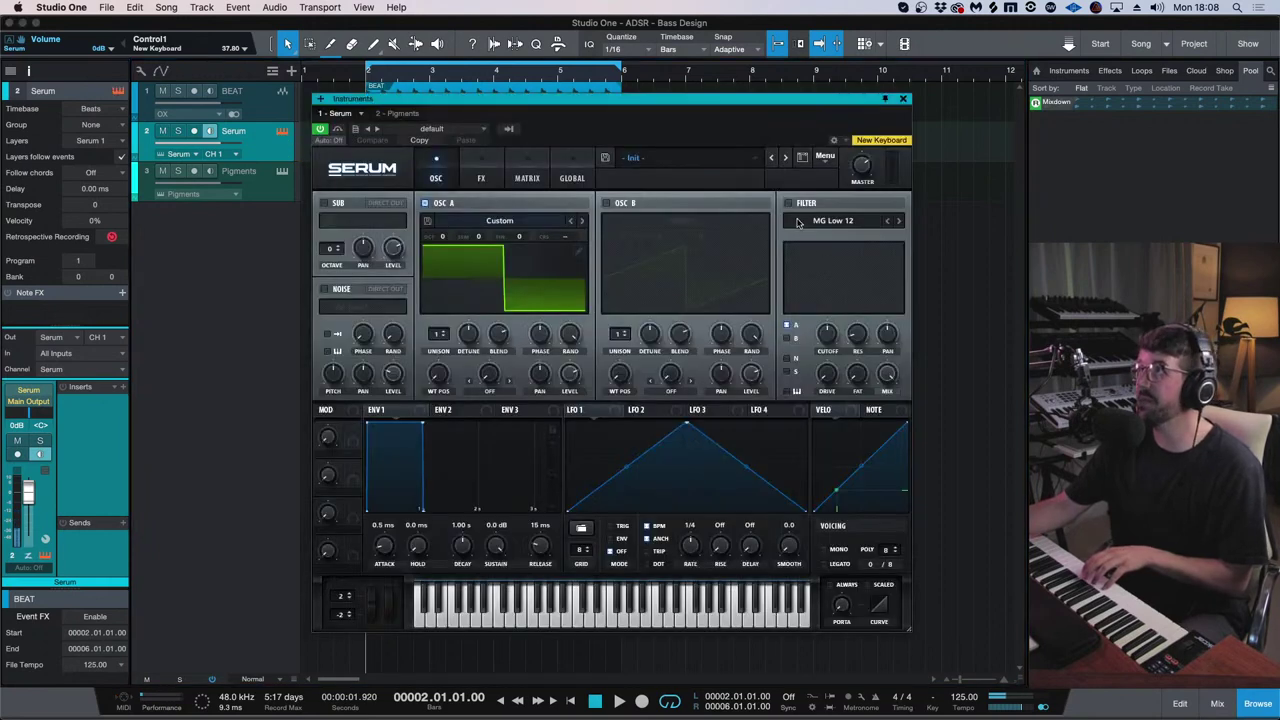
click(788, 203)
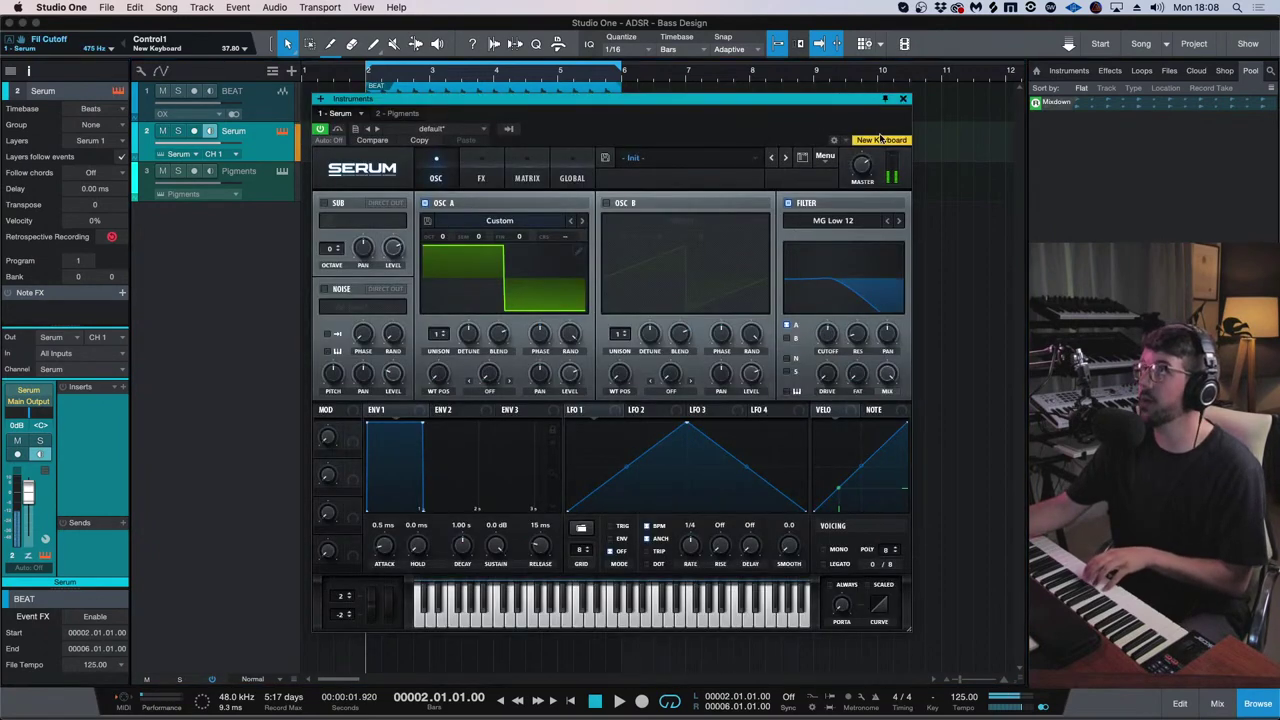
click(905, 101)
key(space)
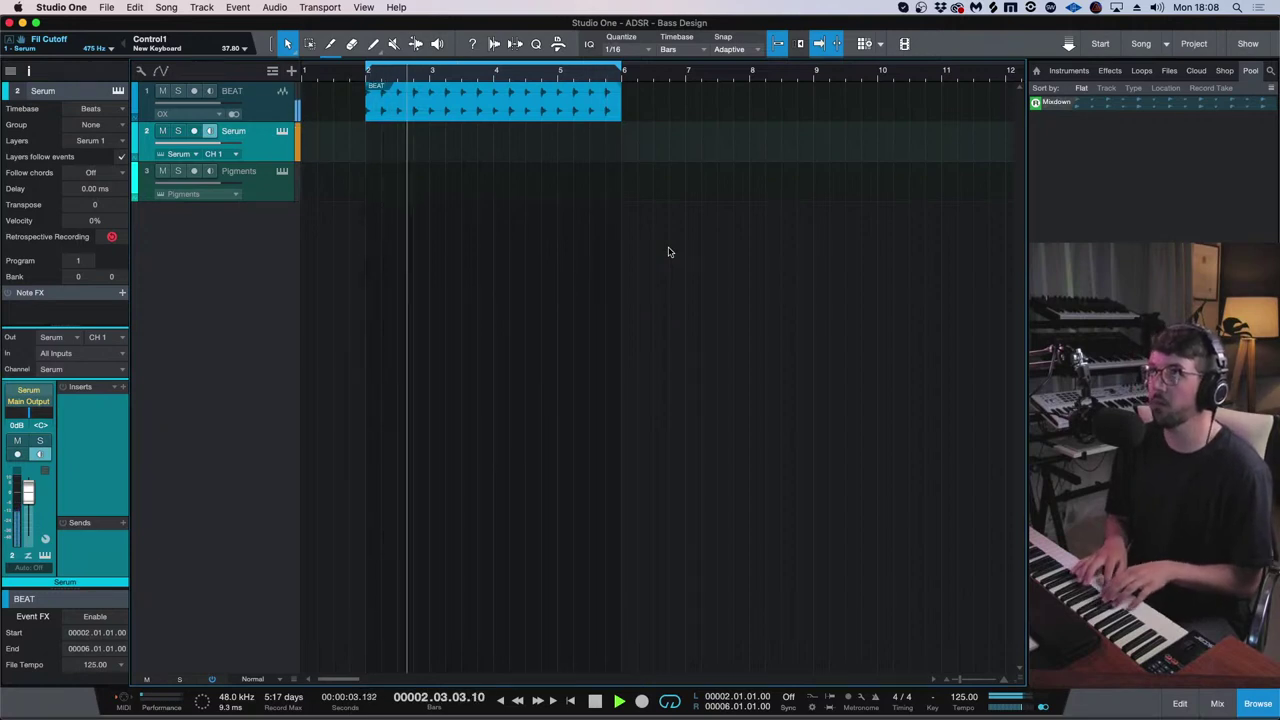
key(space)
- Duplicate the BEAT event and merge both copies into one event spanning bars 2 to 10
click(545, 105)
key(d)
drag(690, 156, 575, 103)
key(g)
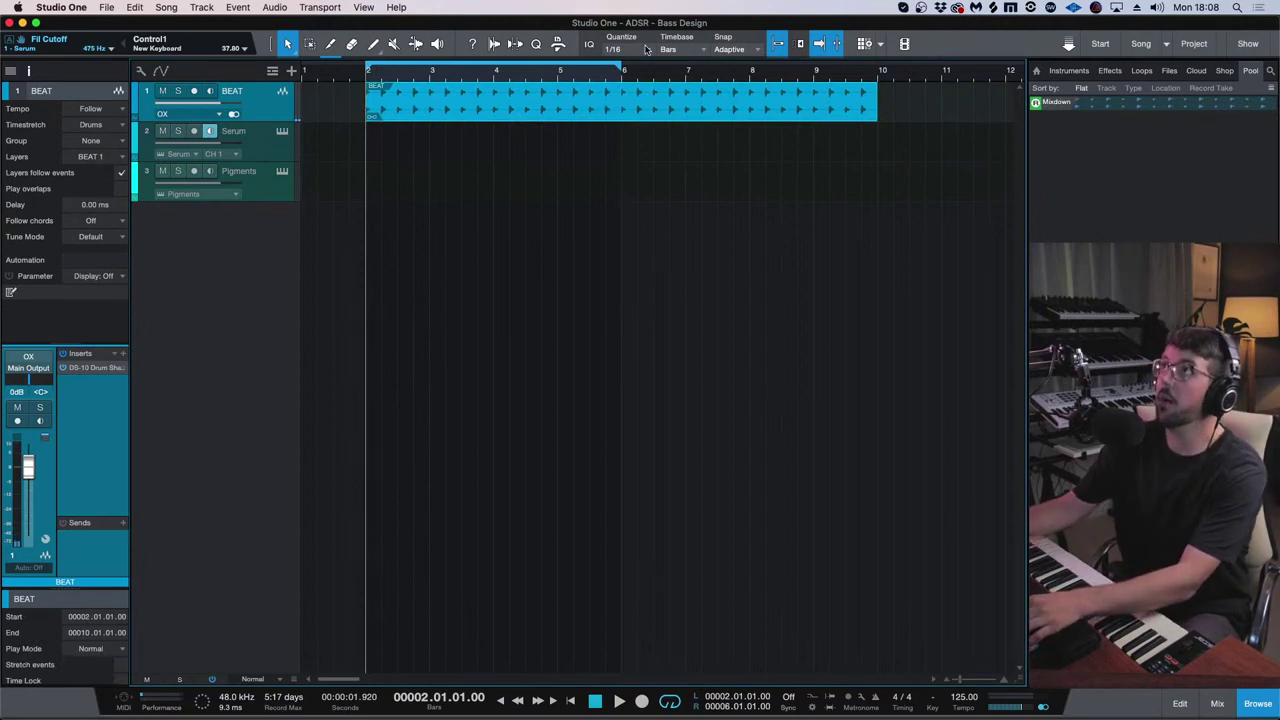
- Turn looping off and record a bass line on the Serum track from bar 1 to bar 6
key(KP_Divide)
key(KP_Decimal)
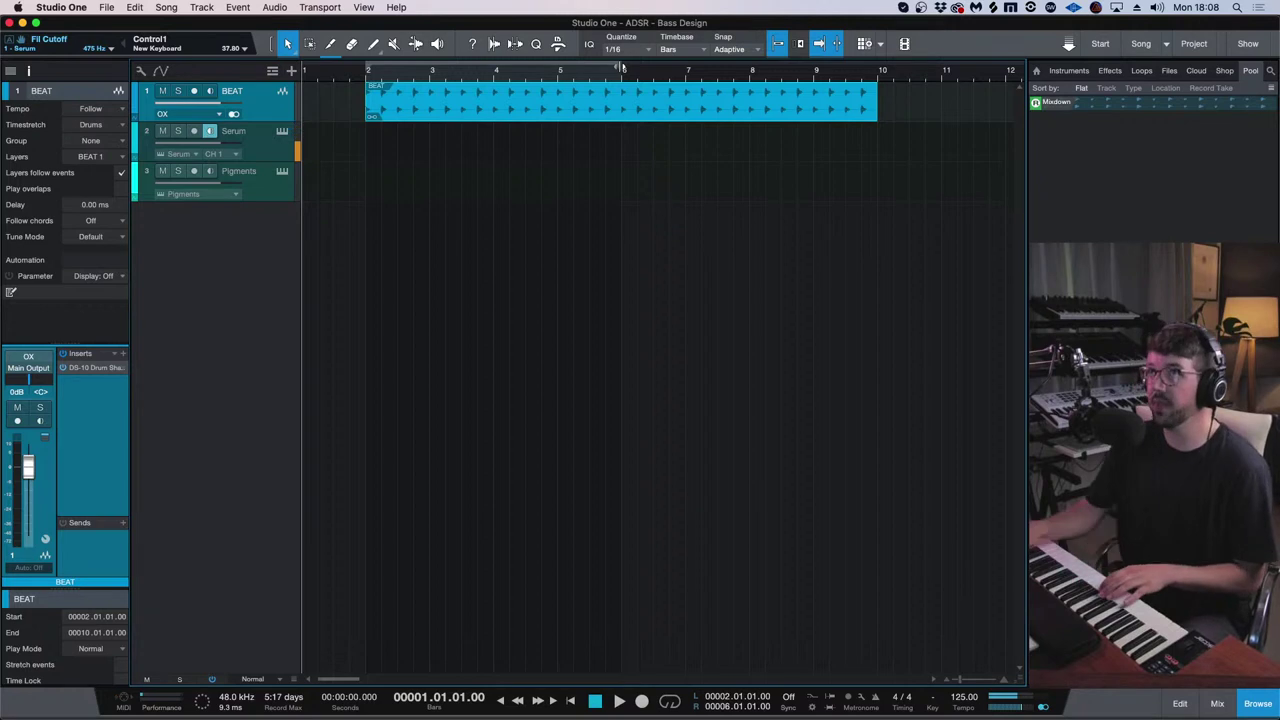
click(254, 135)
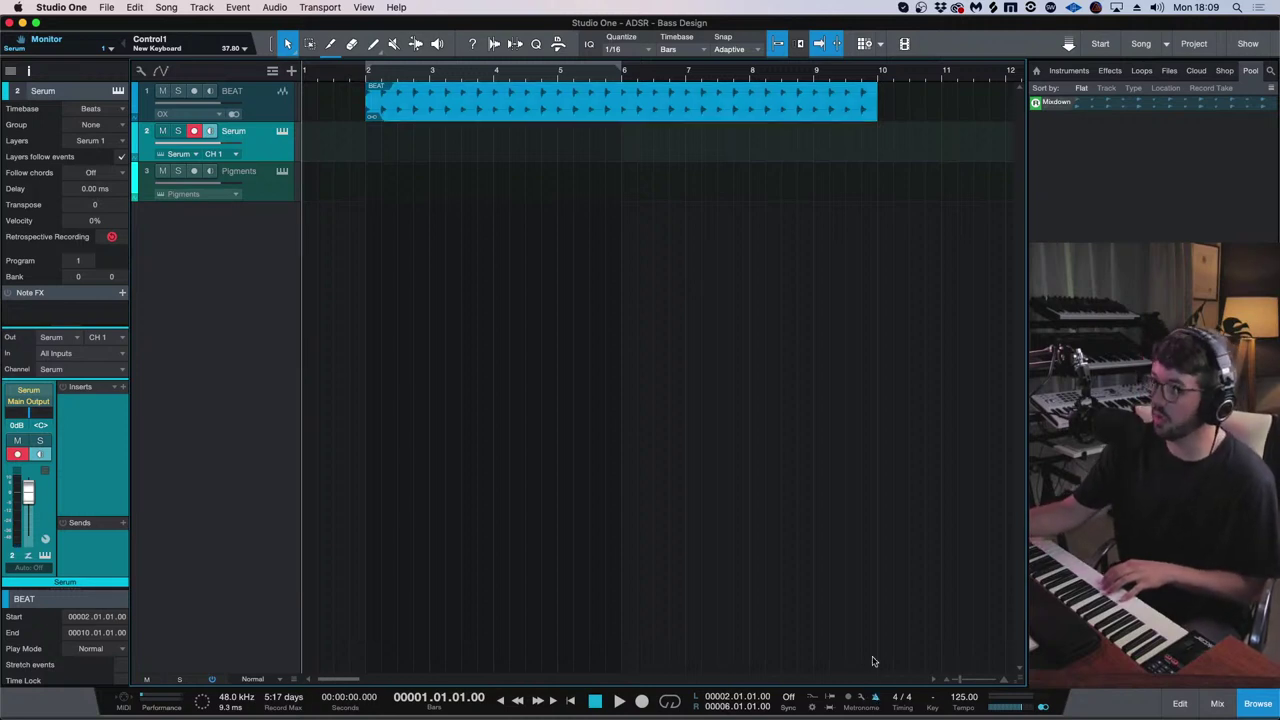
key(KP_Multiply)
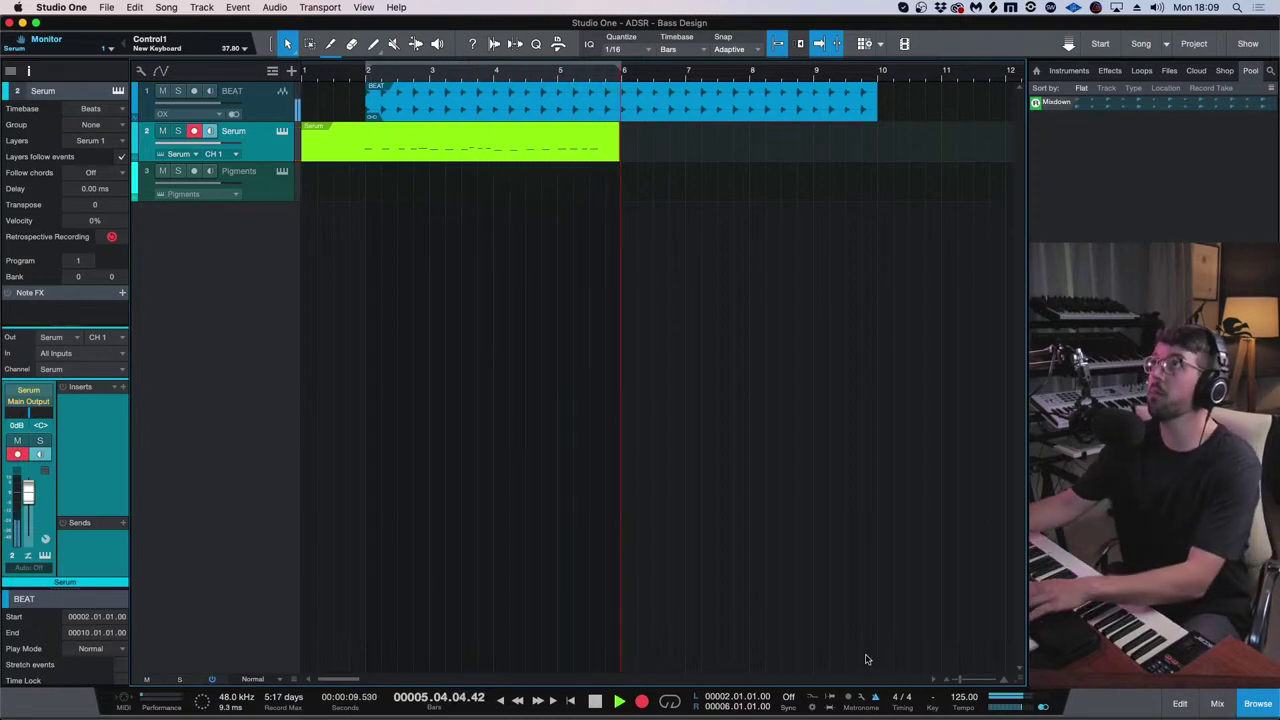
key(space)
- Trim the BEAT event to end at bar 6, and split the Serum event at bar 2 and delete its first bar
drag(875, 95, 627, 93)
click(422, 137)
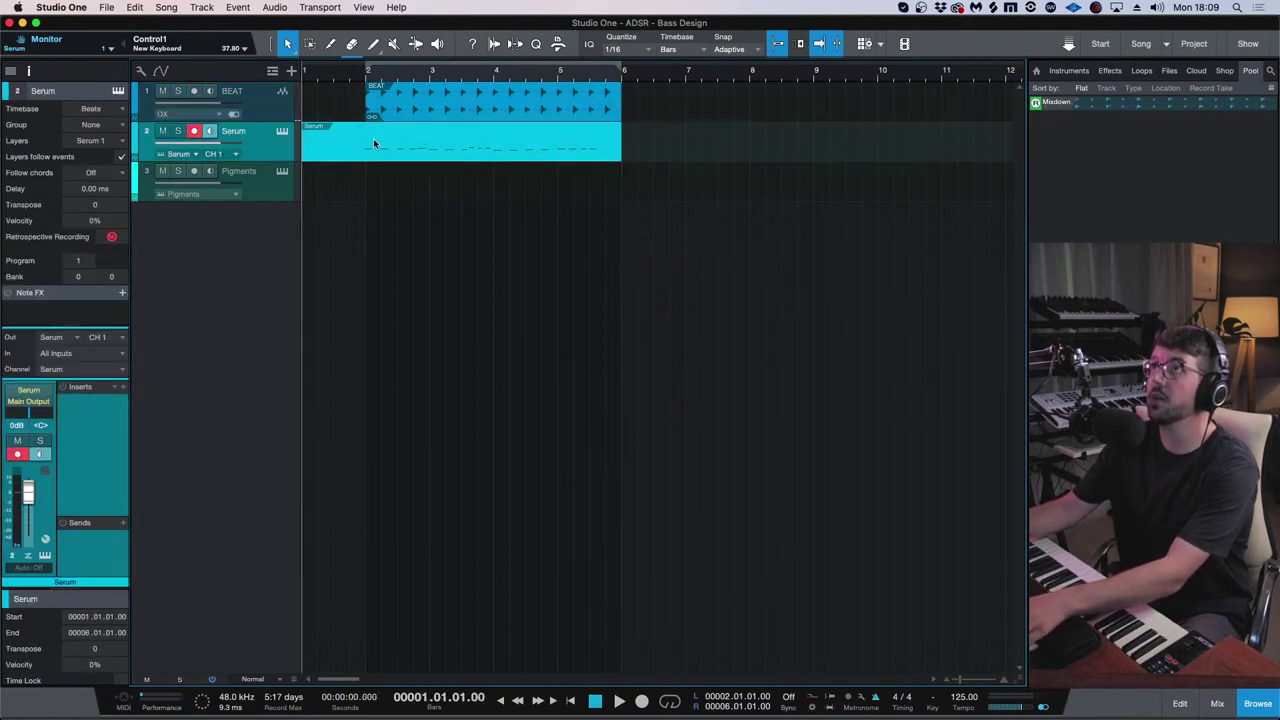
alt+click(374, 144)
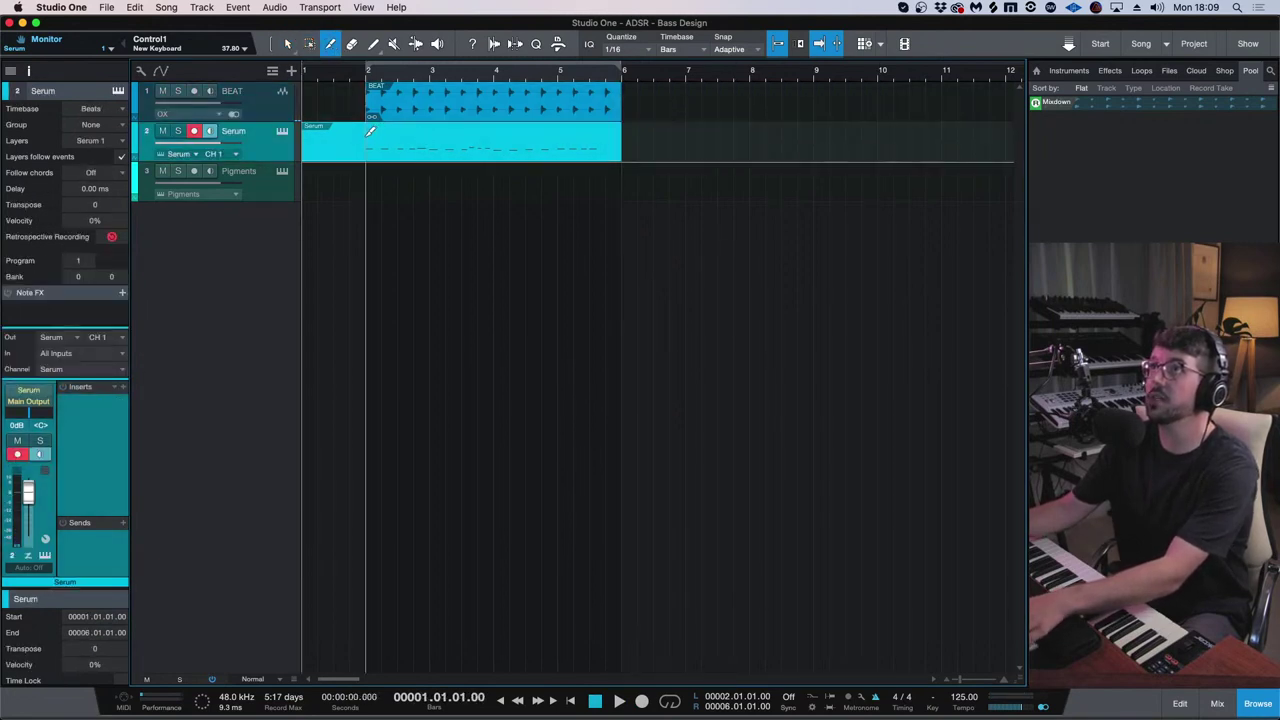
key(Delete)
- Turn off input monitoring on the Serum track and re-enable looping with the playhead at bar 2
click(211, 132)
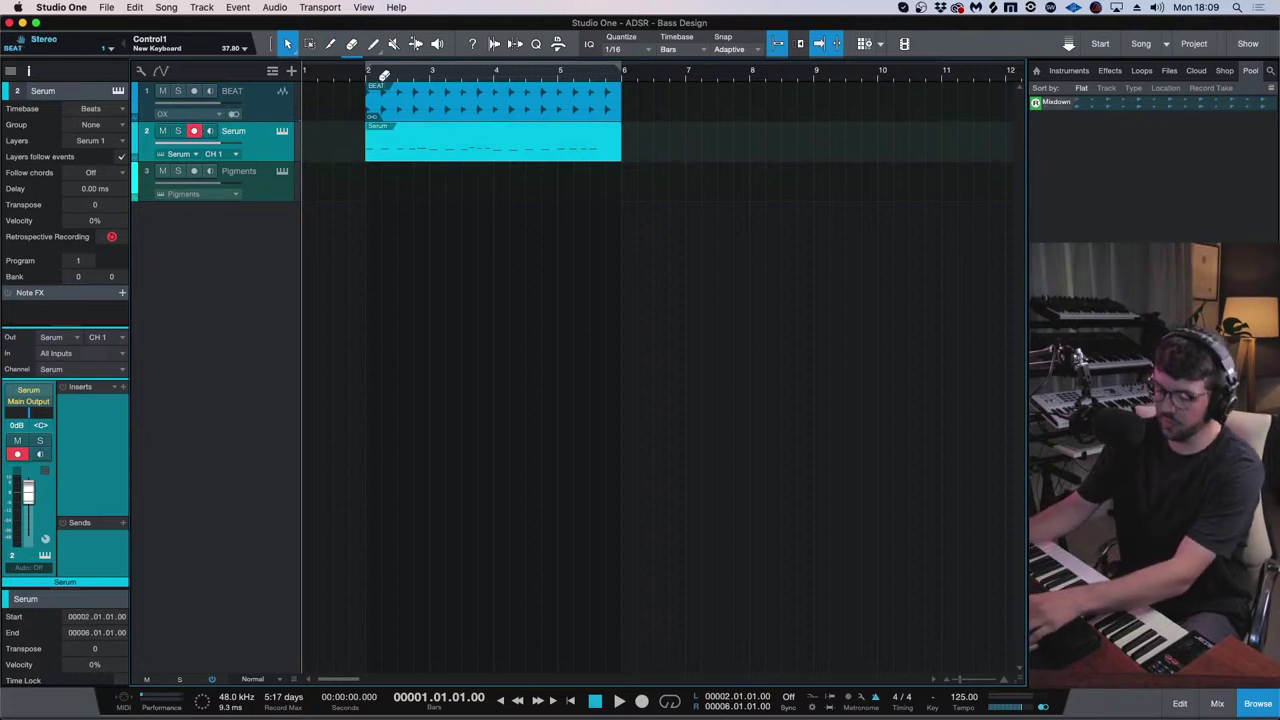
key(p)
click(366, 75)
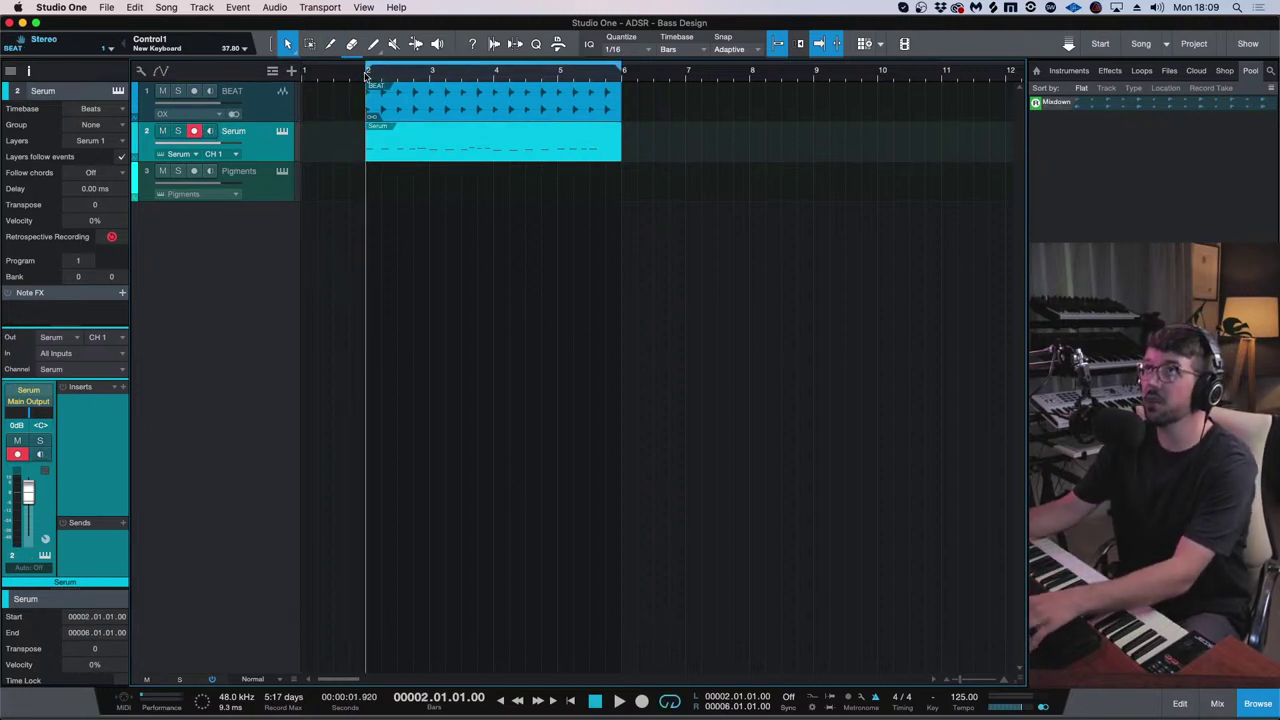
click(207, 131)
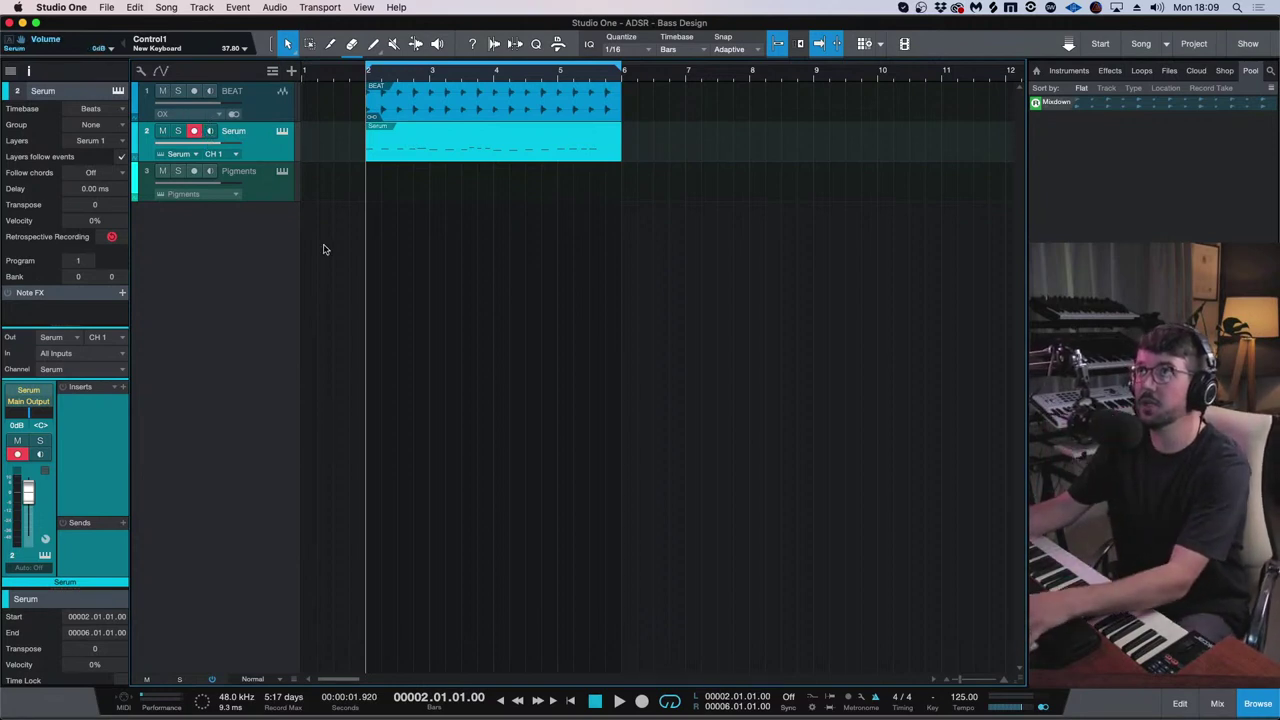
- Play back the recorded bass line and load the Basic Shapes wavetable from the Analog category into oscillator A of Serum
key(space)
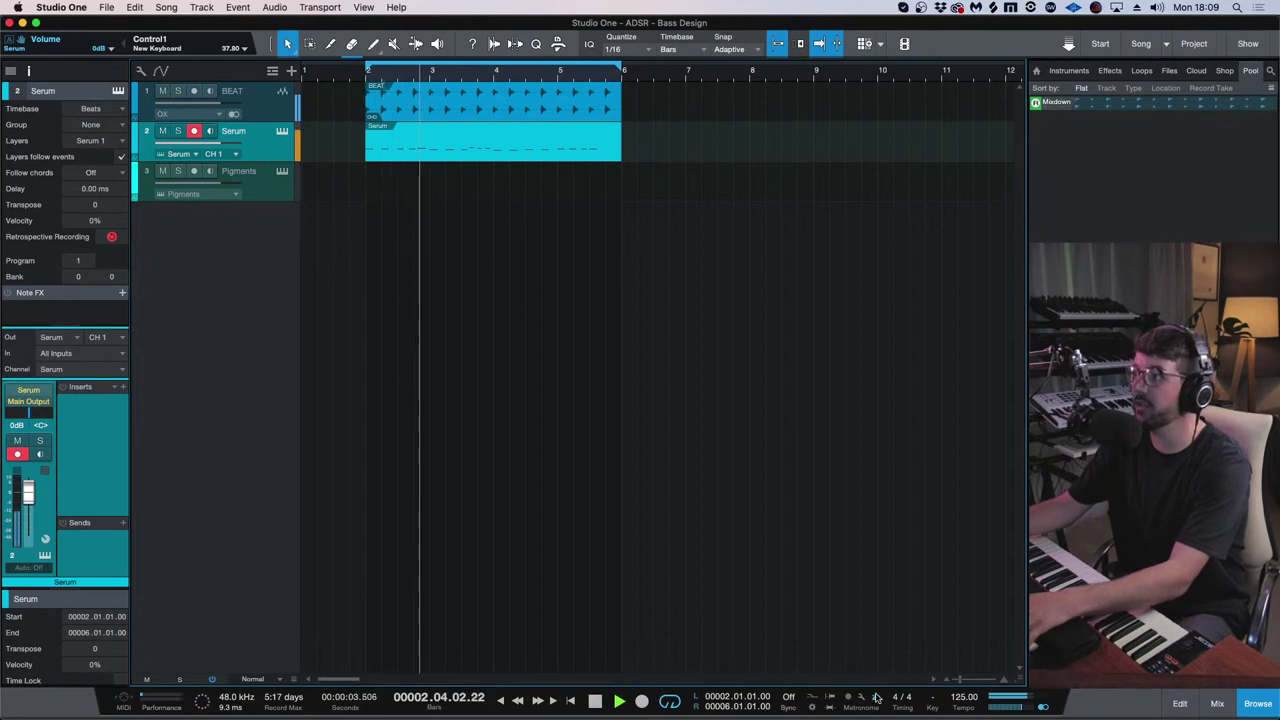
click(283, 132)
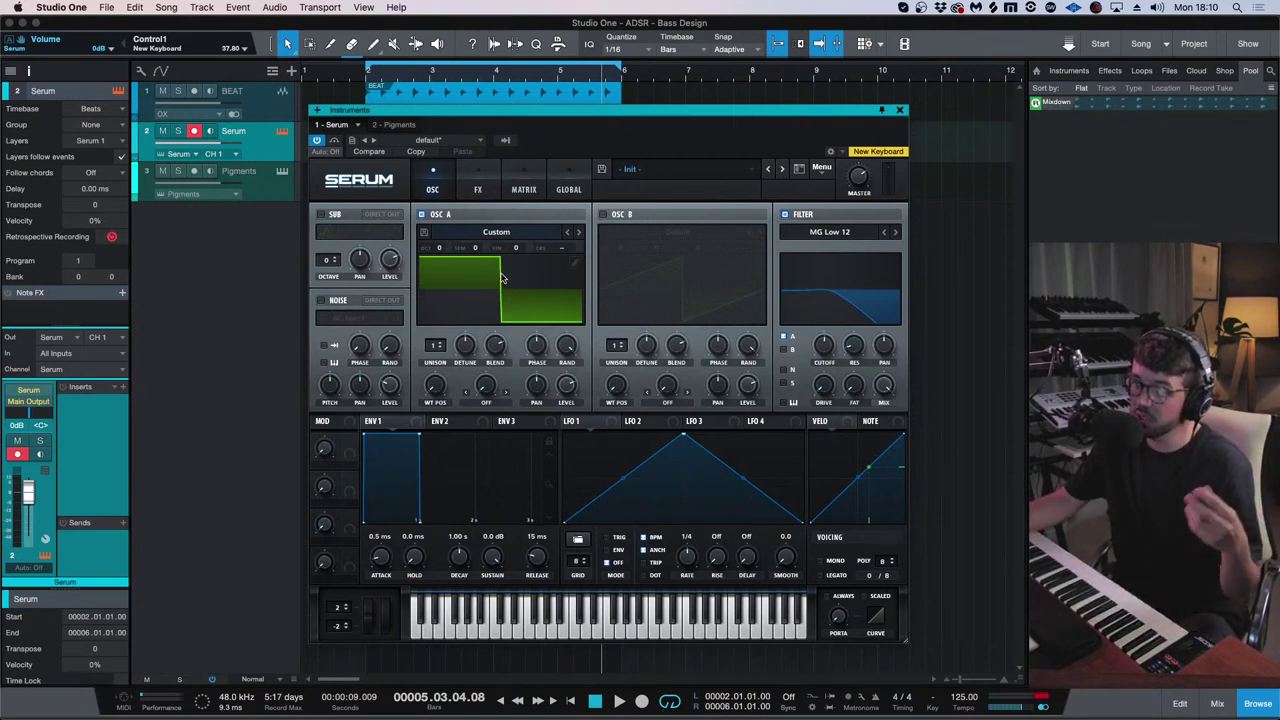
click(484, 233)
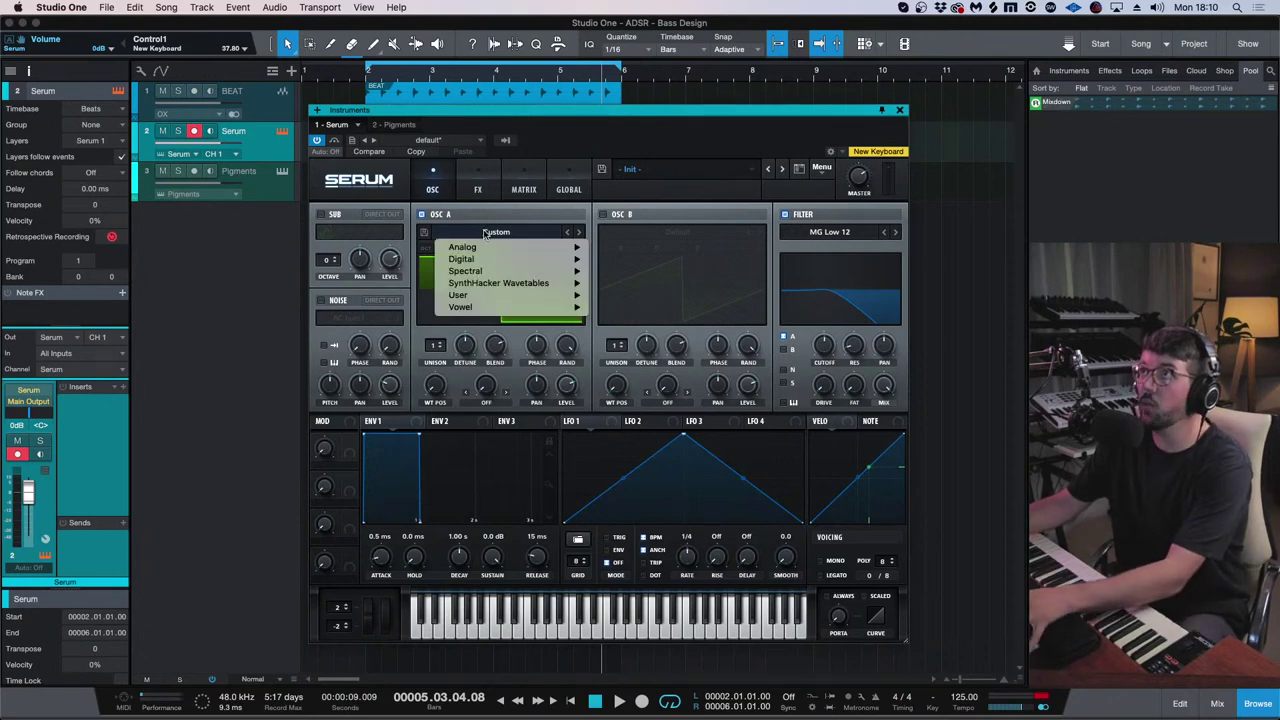
mouse_move(511, 247)
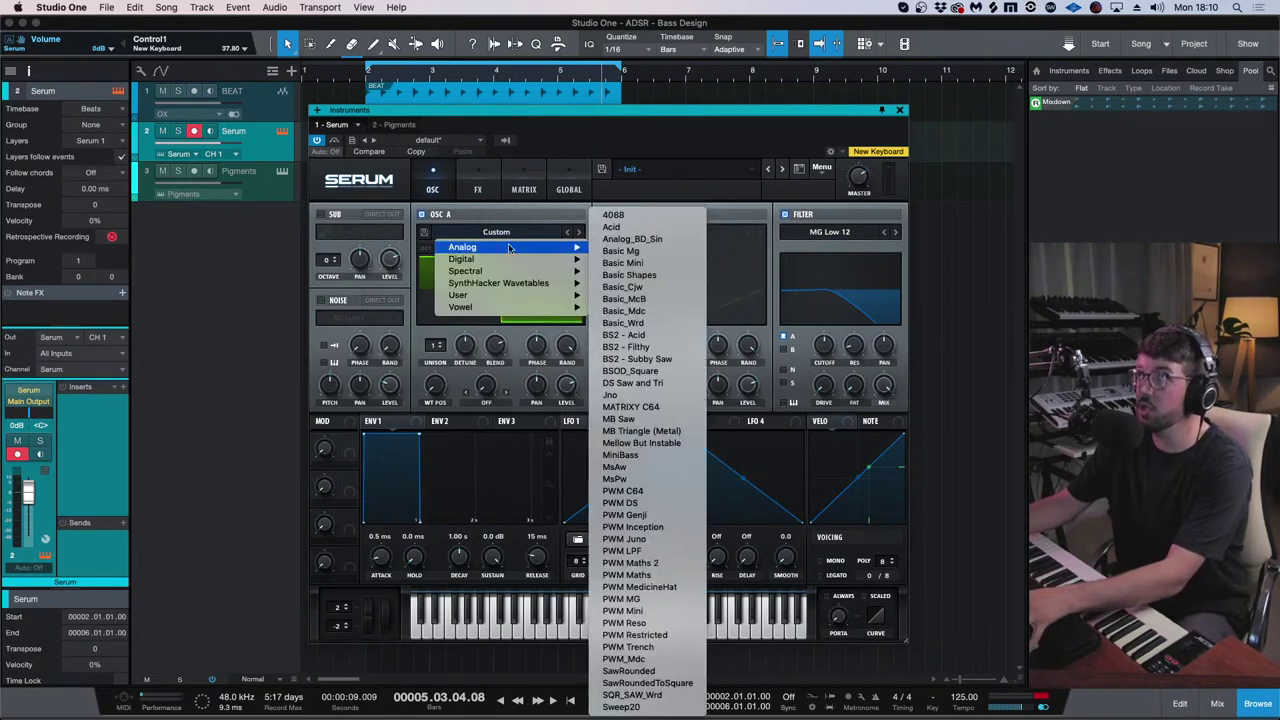
click(676, 274)
key(space)
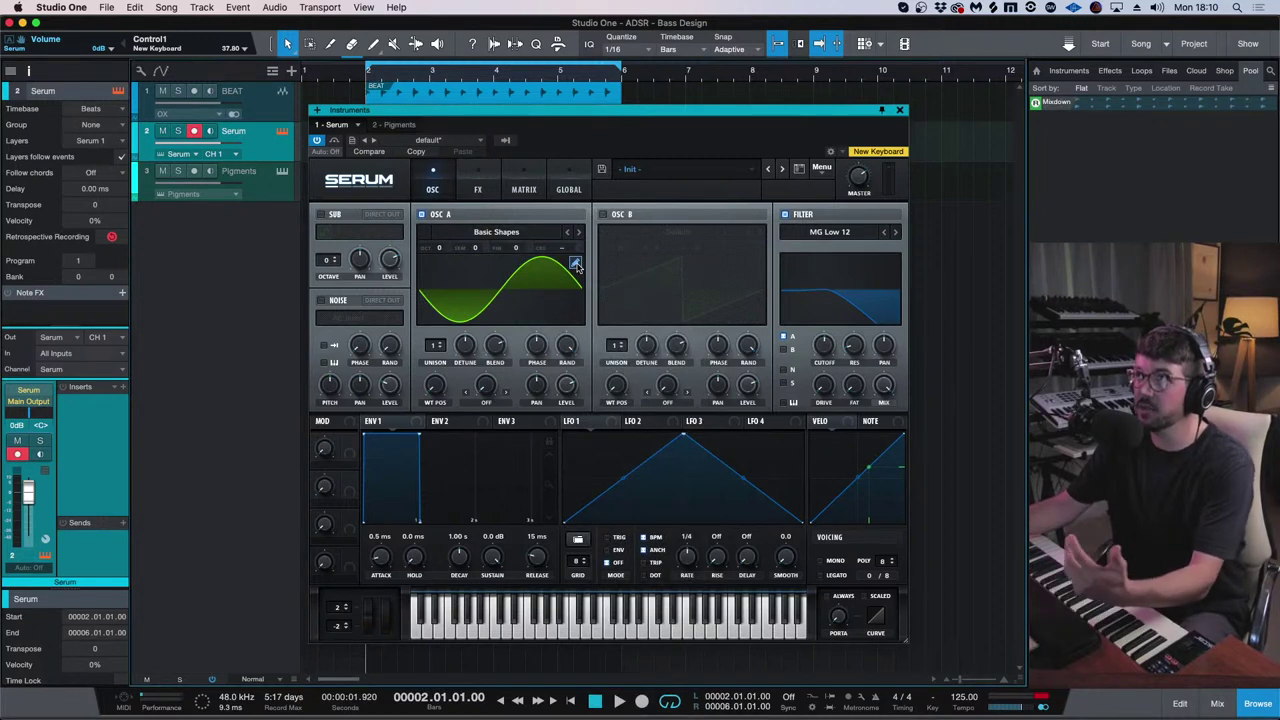
- Rename the Serum track as Main Bass
double_click(236, 132)
text(Main B)
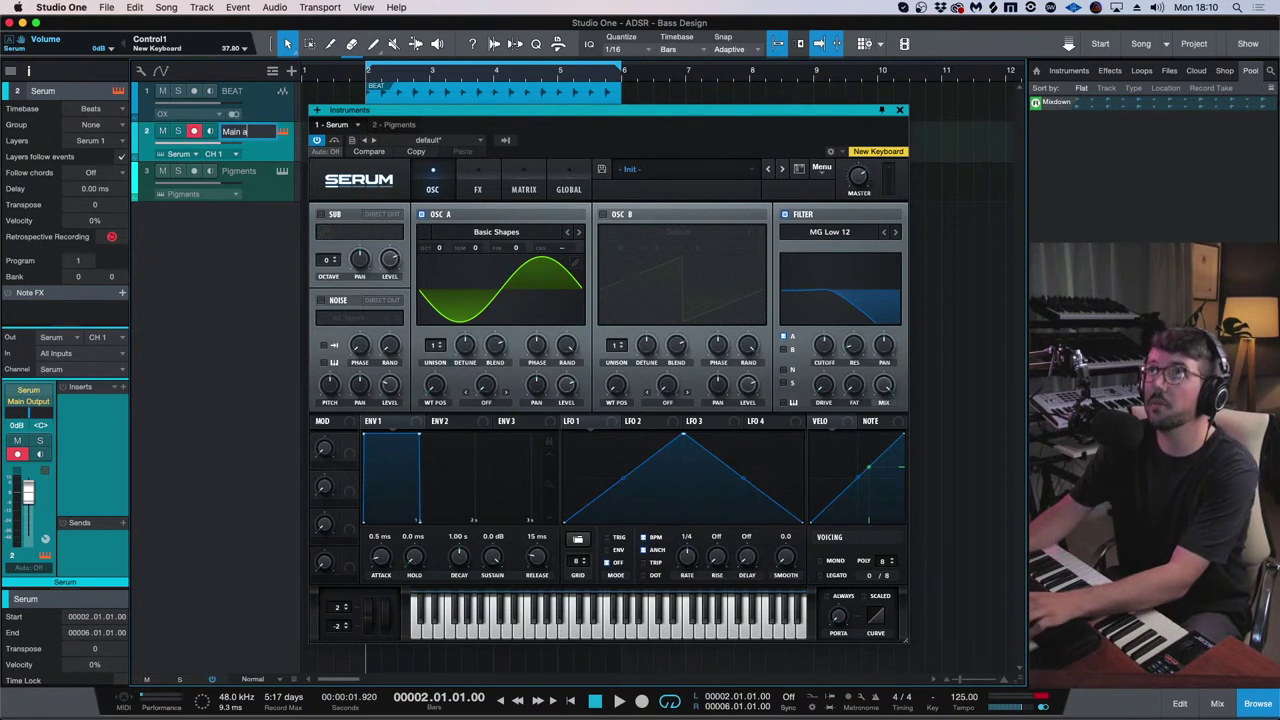
text(ass)
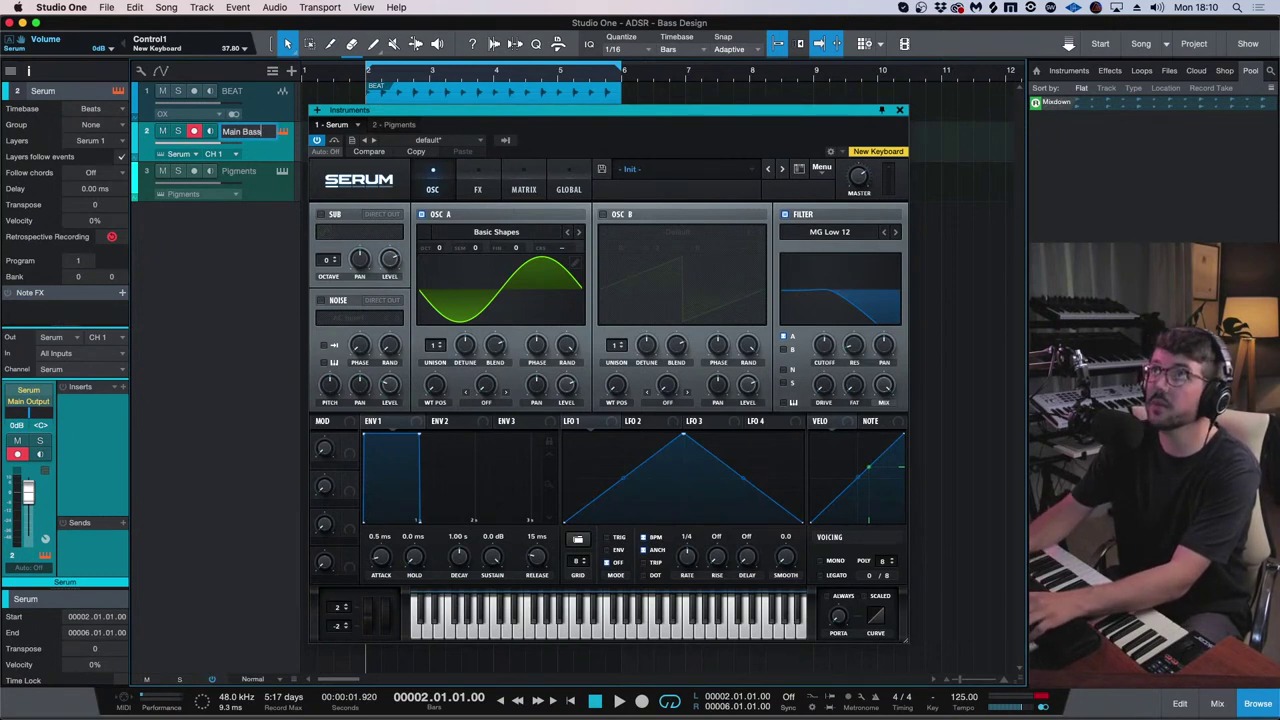
key(Return)
- Play the loop and inspect oscillator A's wavetable in the table editor and in the 3D view
key(space)
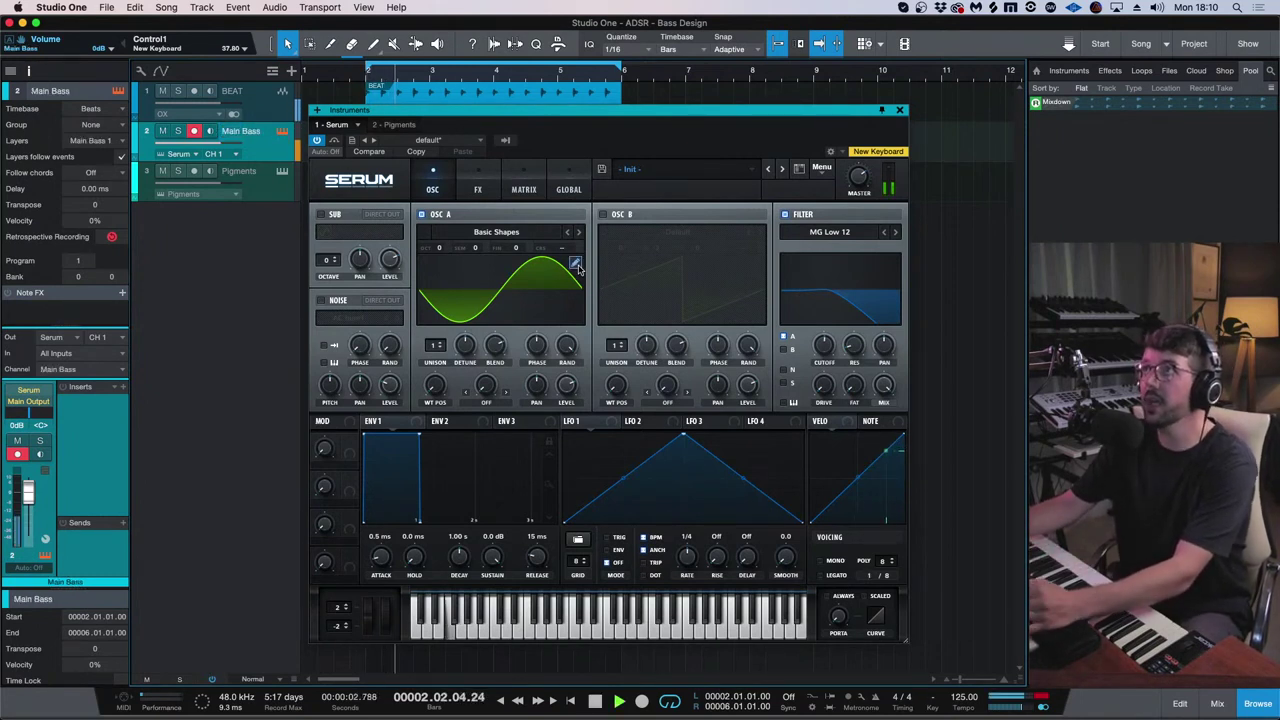
click(576, 264)
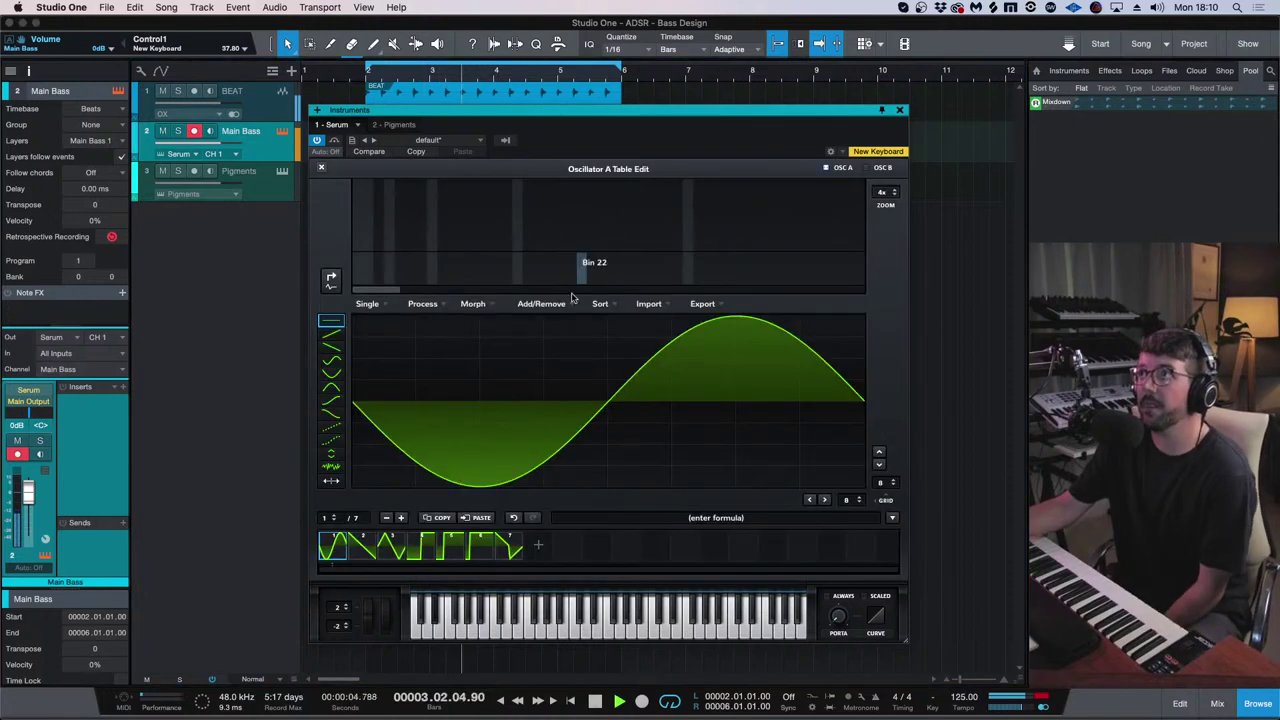
click(321, 167)
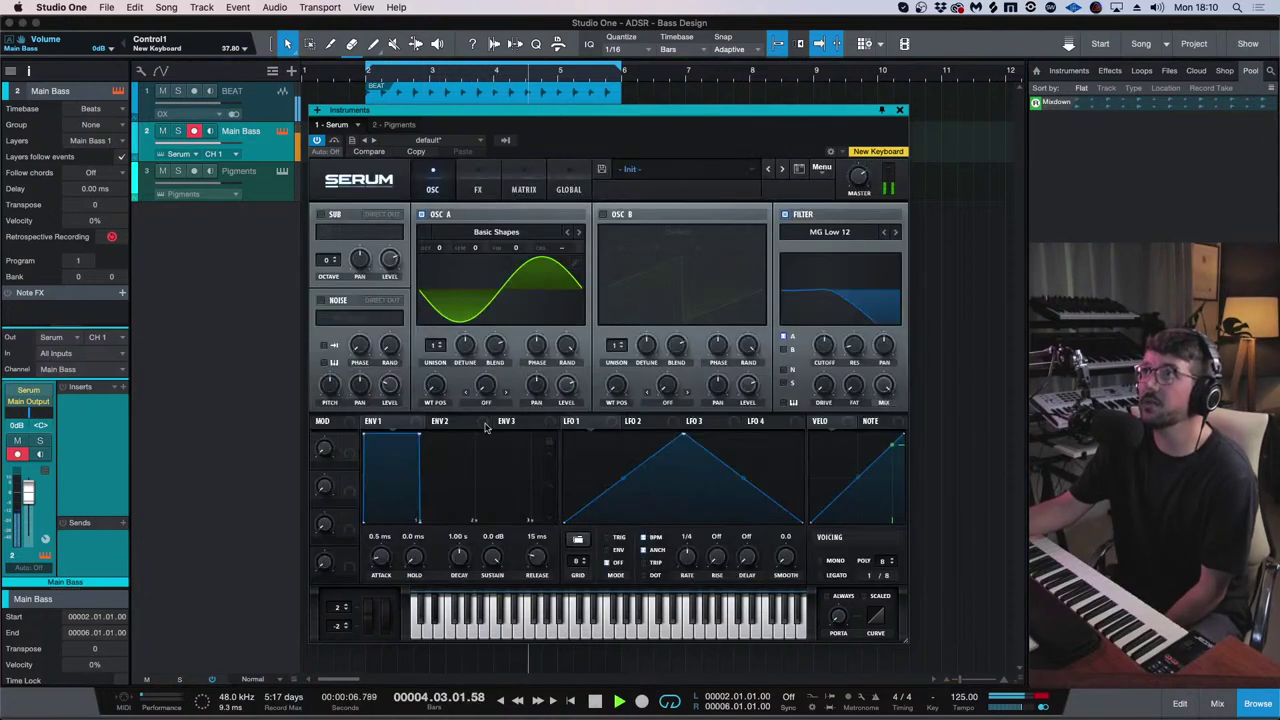
click(490, 300)
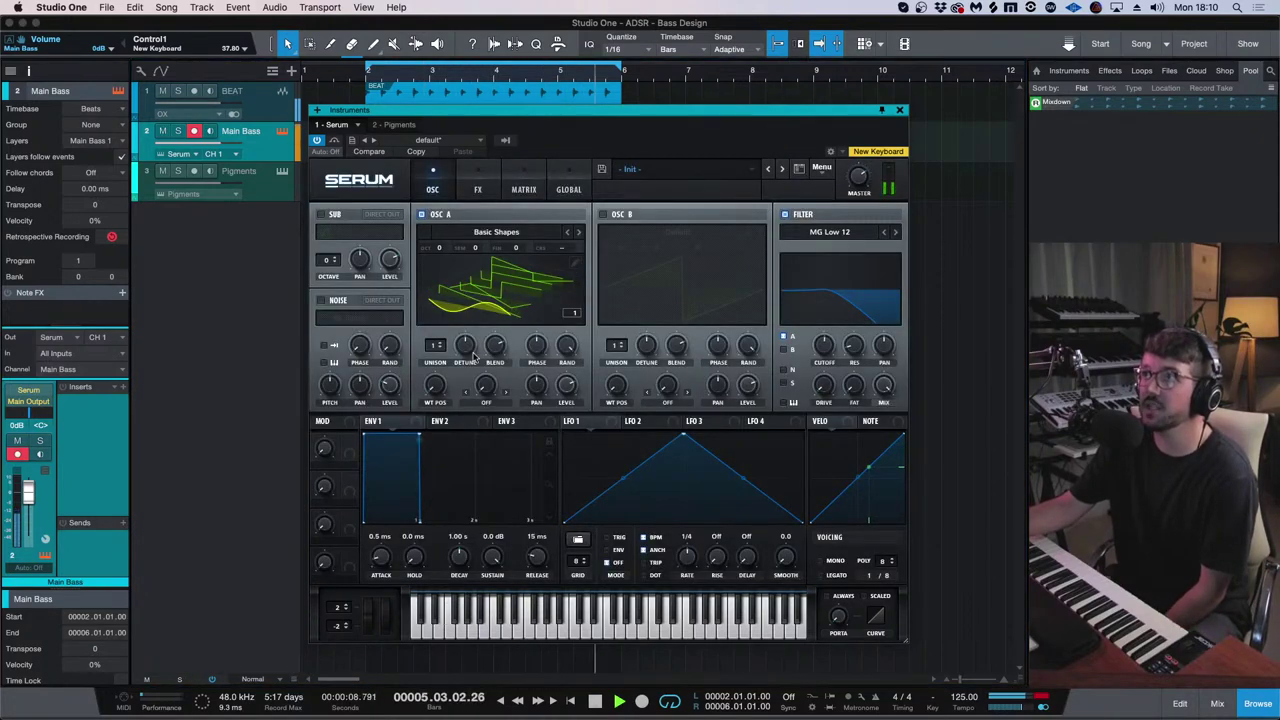
- Turn the filter off, raise oscillator A's wavetable position through 2 to 4, and return to the 2D waveform view
mouse_move(441, 378)
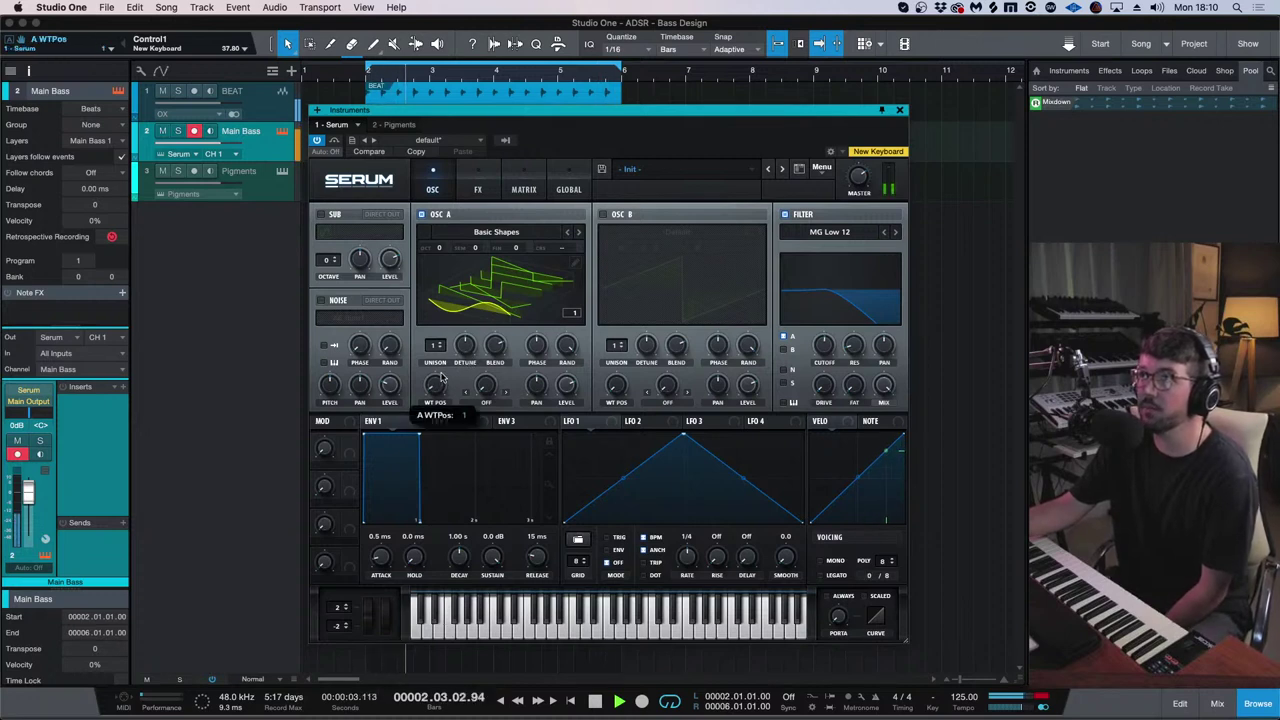
drag(441, 378, 452, 373)
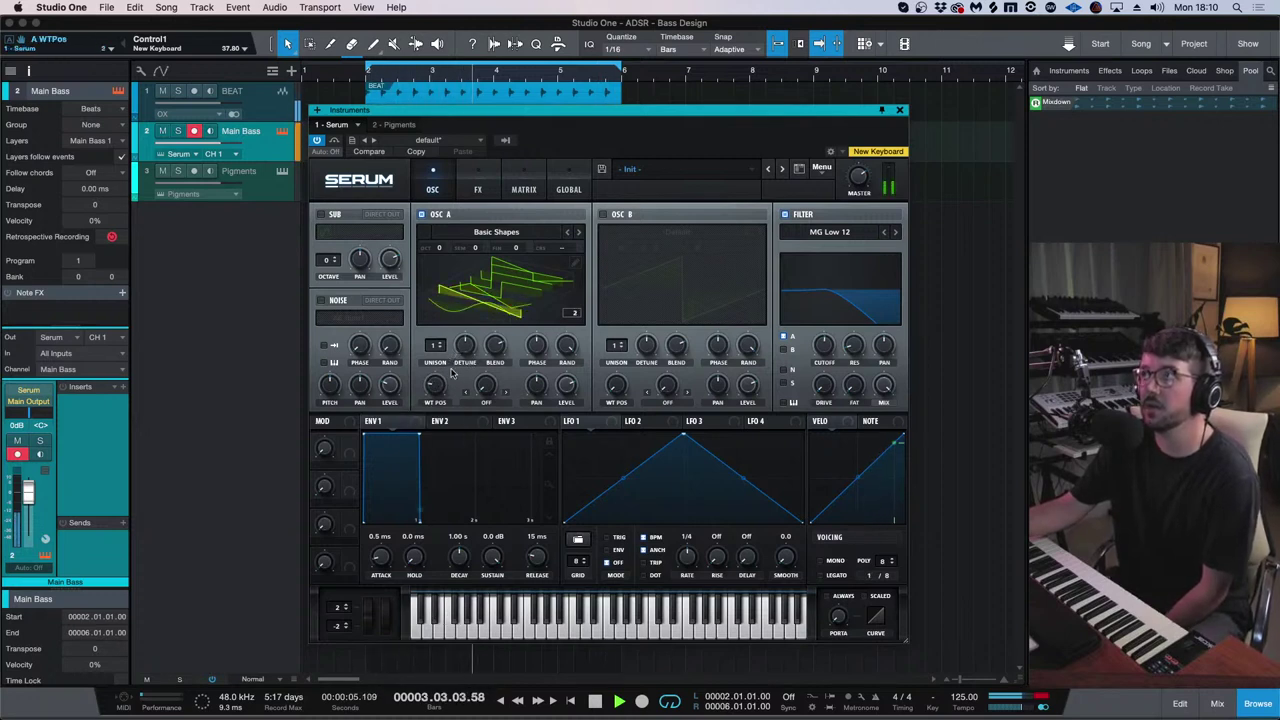
drag(850, 316, 840, 323)
click(785, 214)
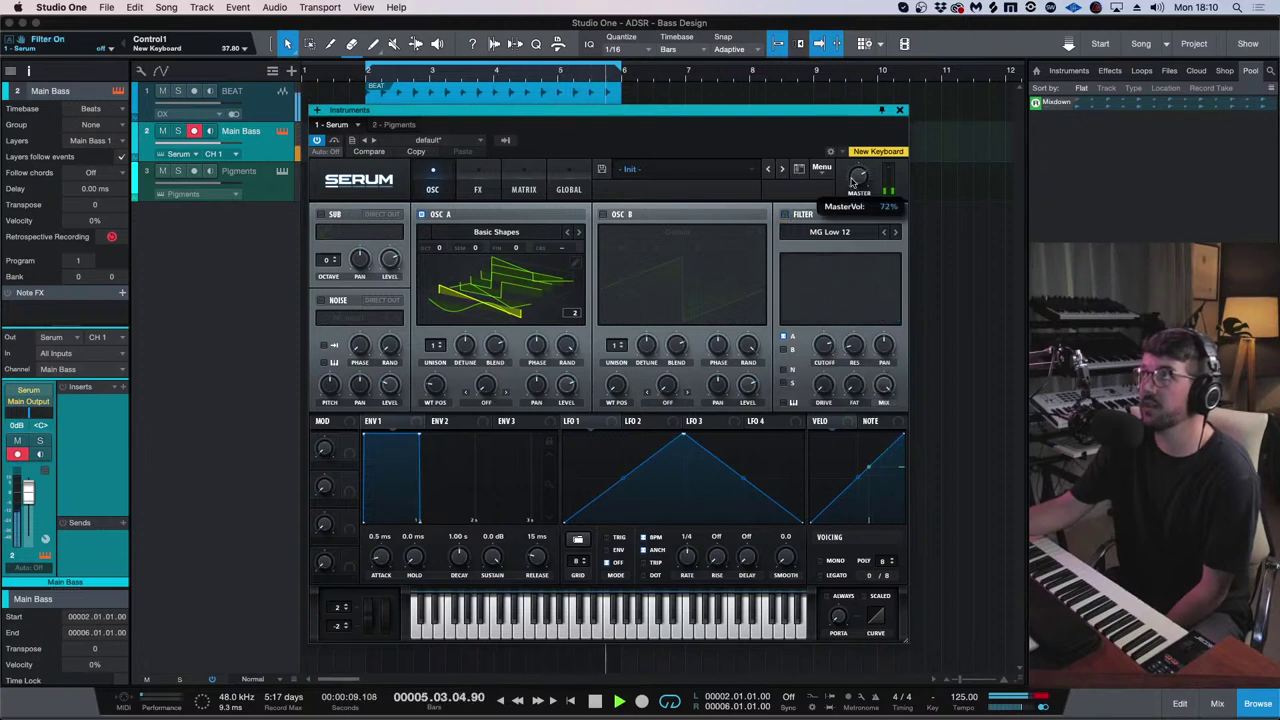
mouse_move(447, 366)
mouse_down()
mouse_move(444, 378)
mouse_move(462, 350)
mouse_up()
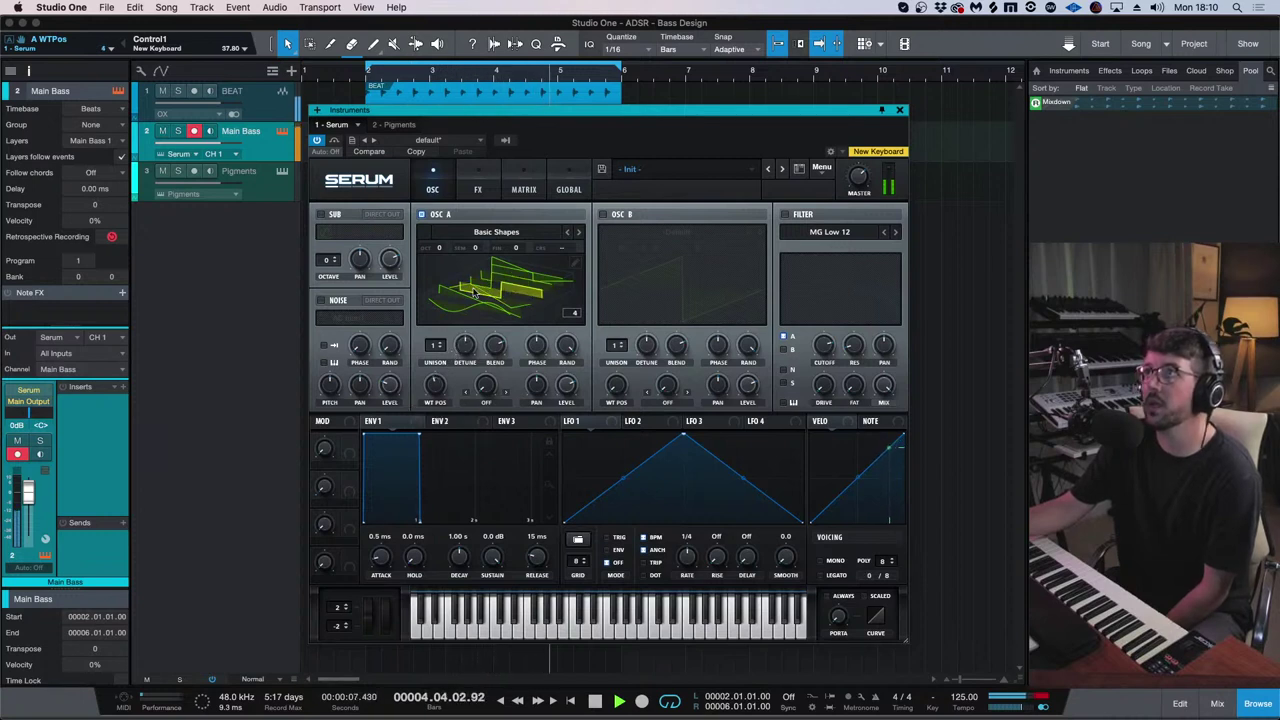
click(571, 272)
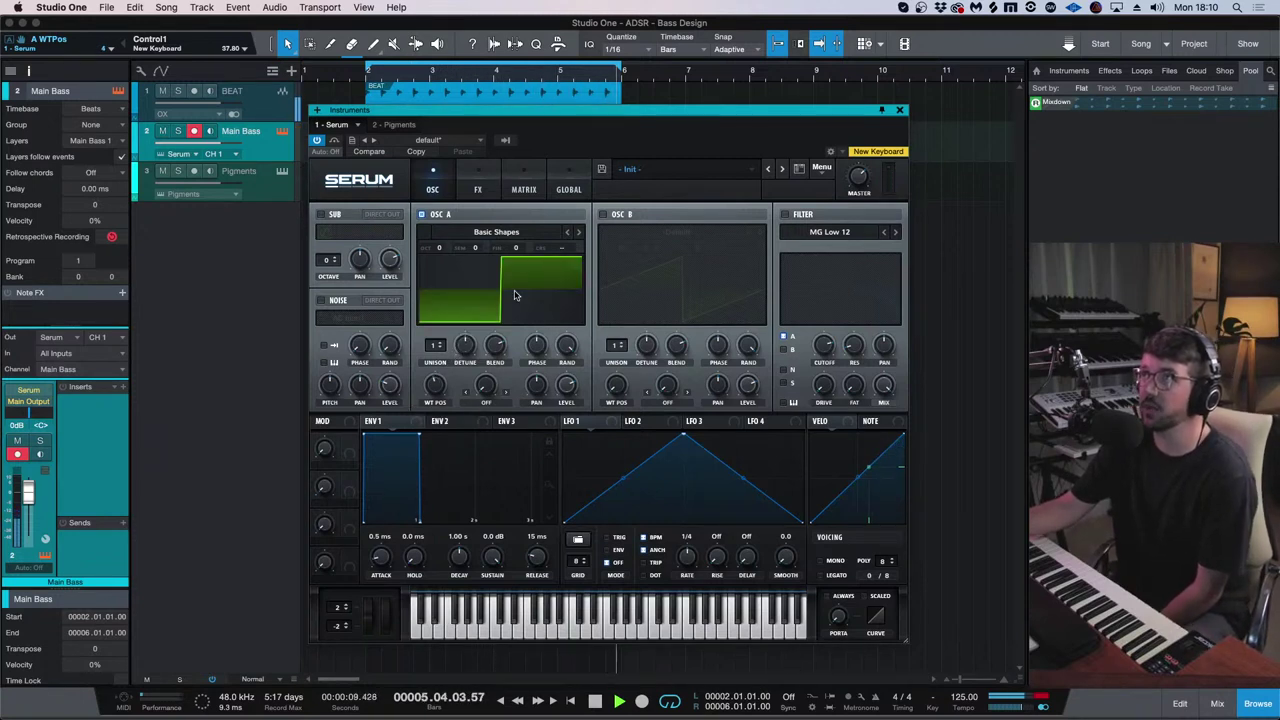
- Turn the filter back on, change its type to MG Low 24, and set the cutoff to 284 Hz
click(785, 214)
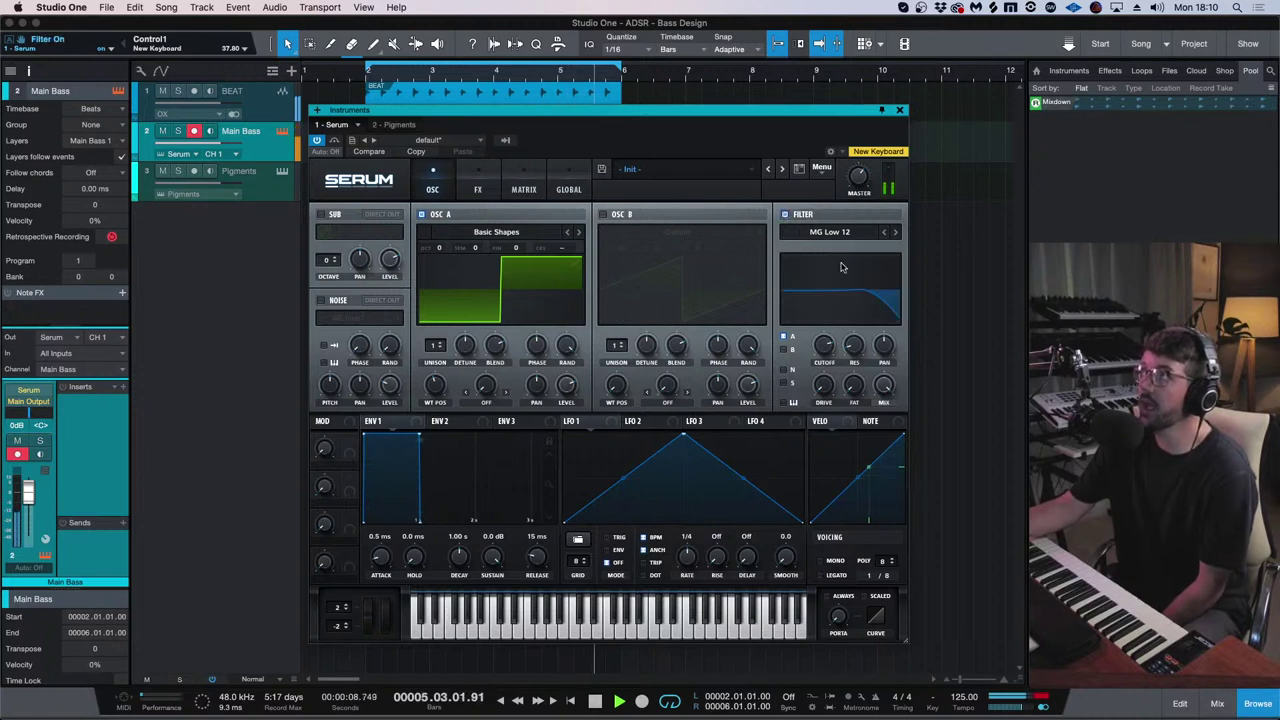
click(883, 233)
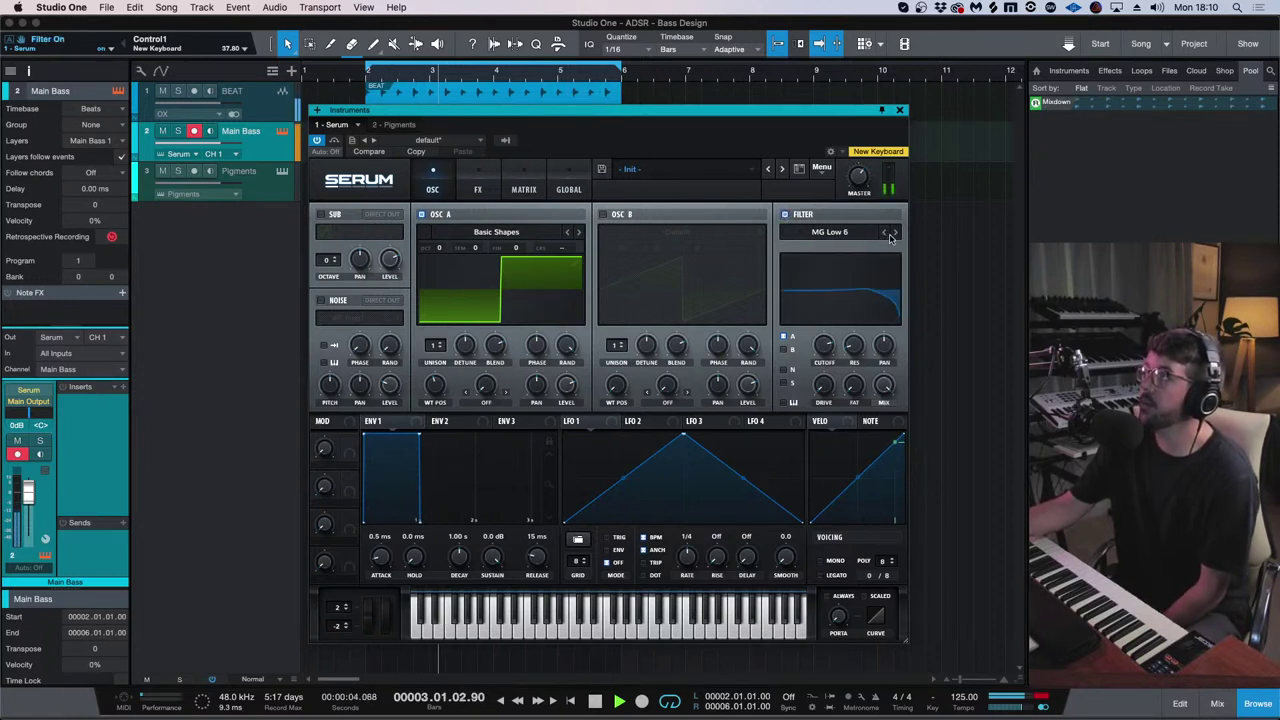
click(896, 234)
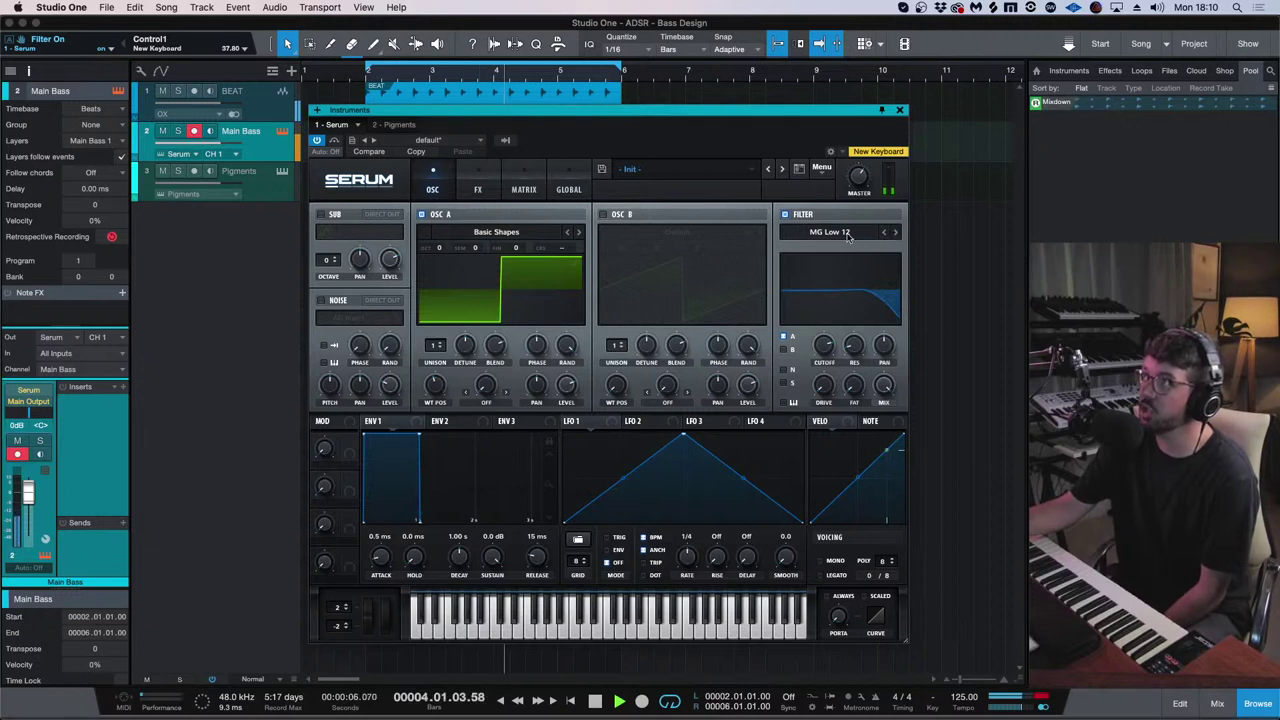
click(895, 234)
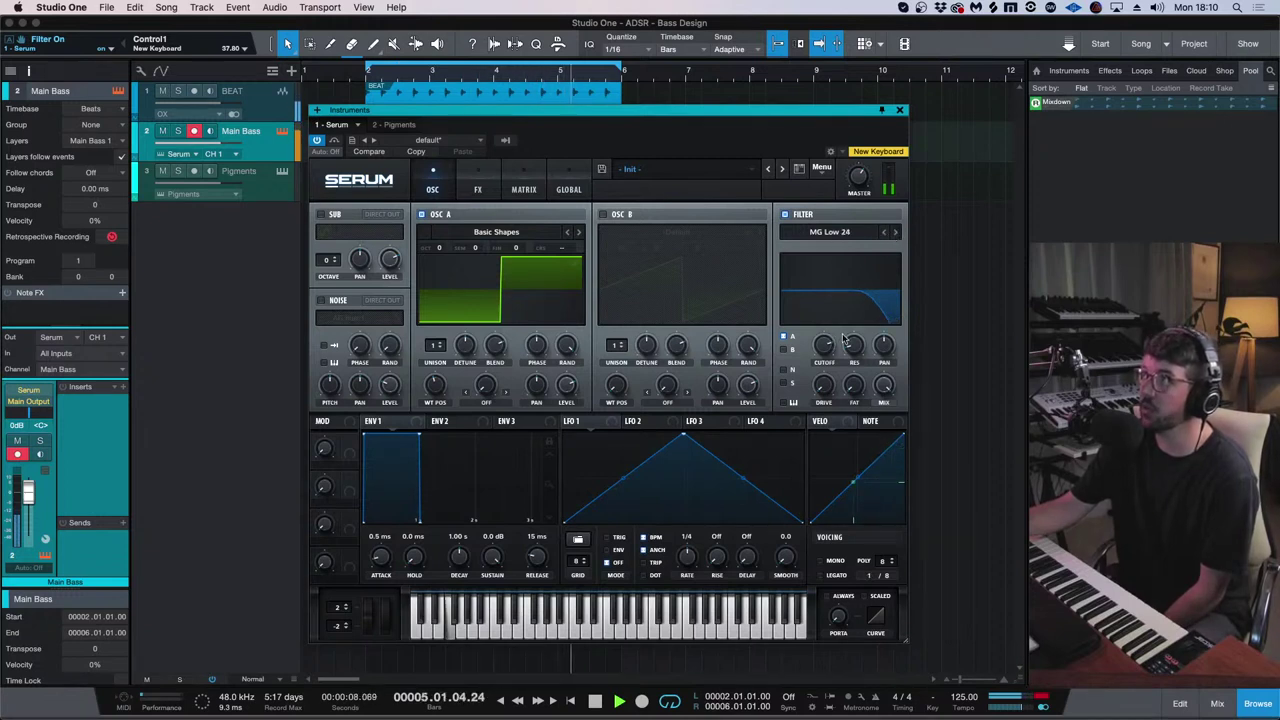
drag(824, 350, 811, 387)
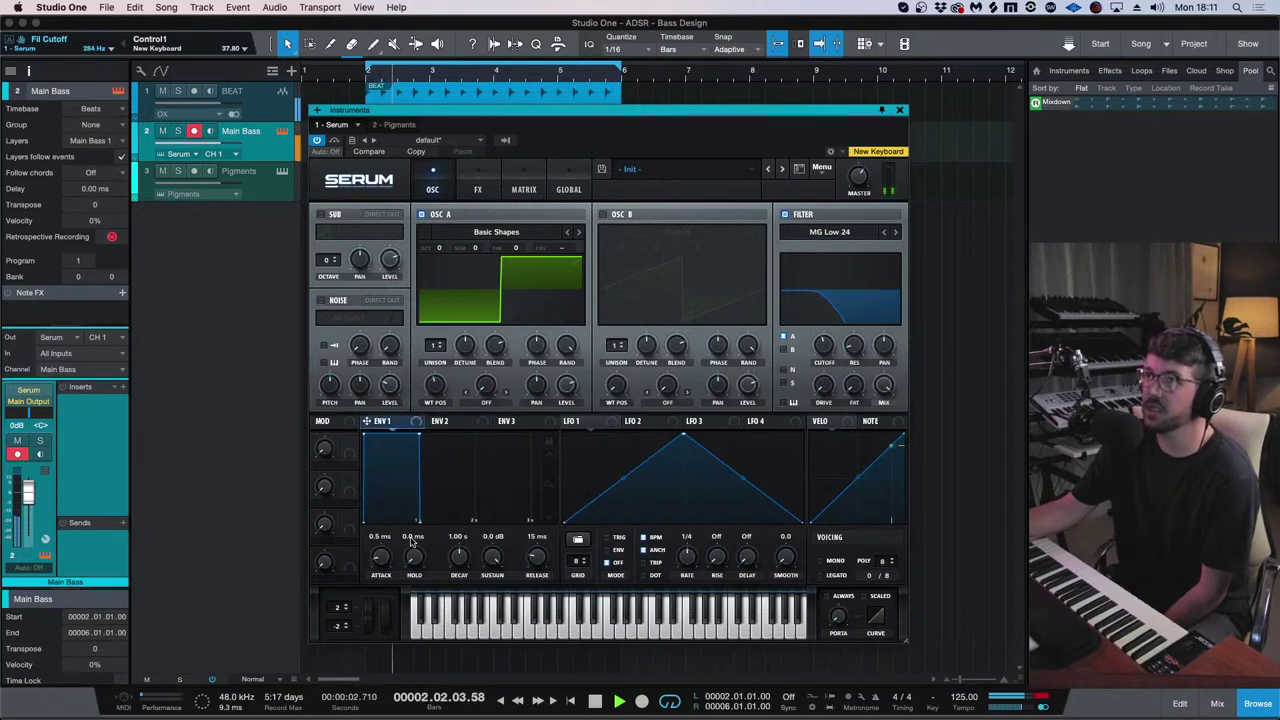
- Try modulating the filter cutoff with ENV 2 at an amount of 51, and remove all modulators from the cutoff
drag(367, 421, 435, 317)
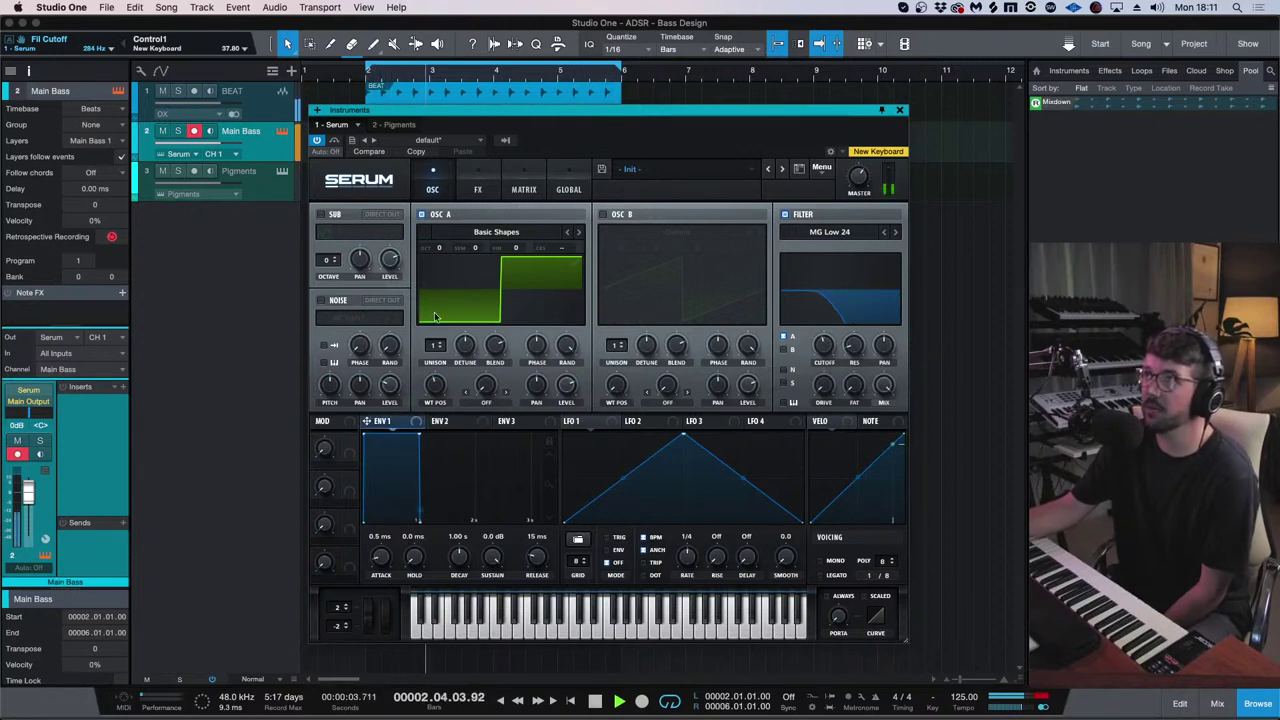
click(446, 421)
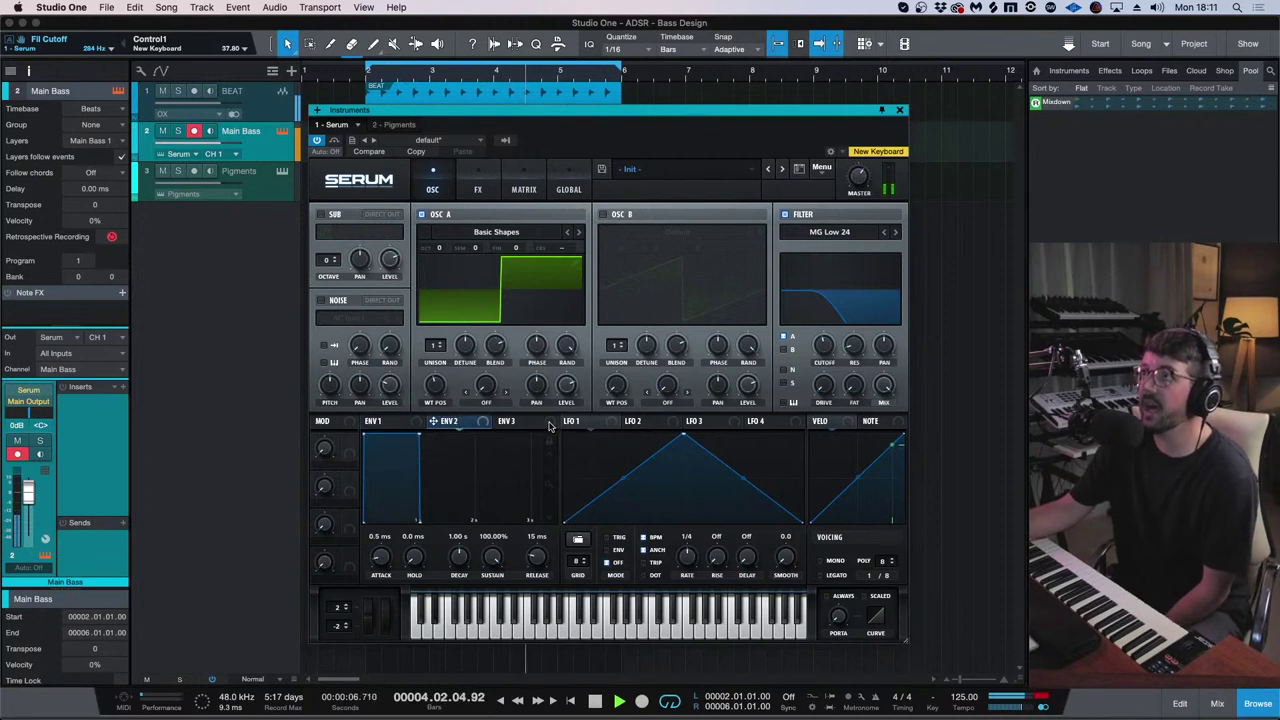
drag(479, 425, 800, 372)
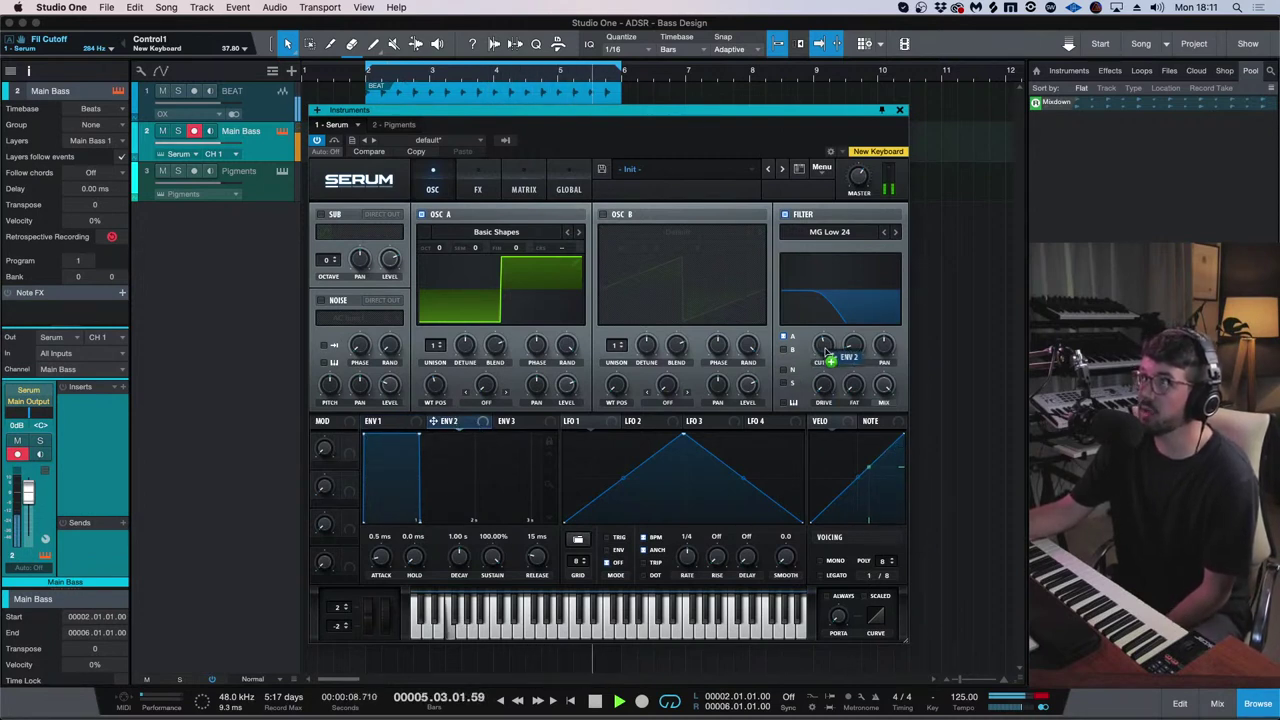
drag(826, 350, 814, 330)
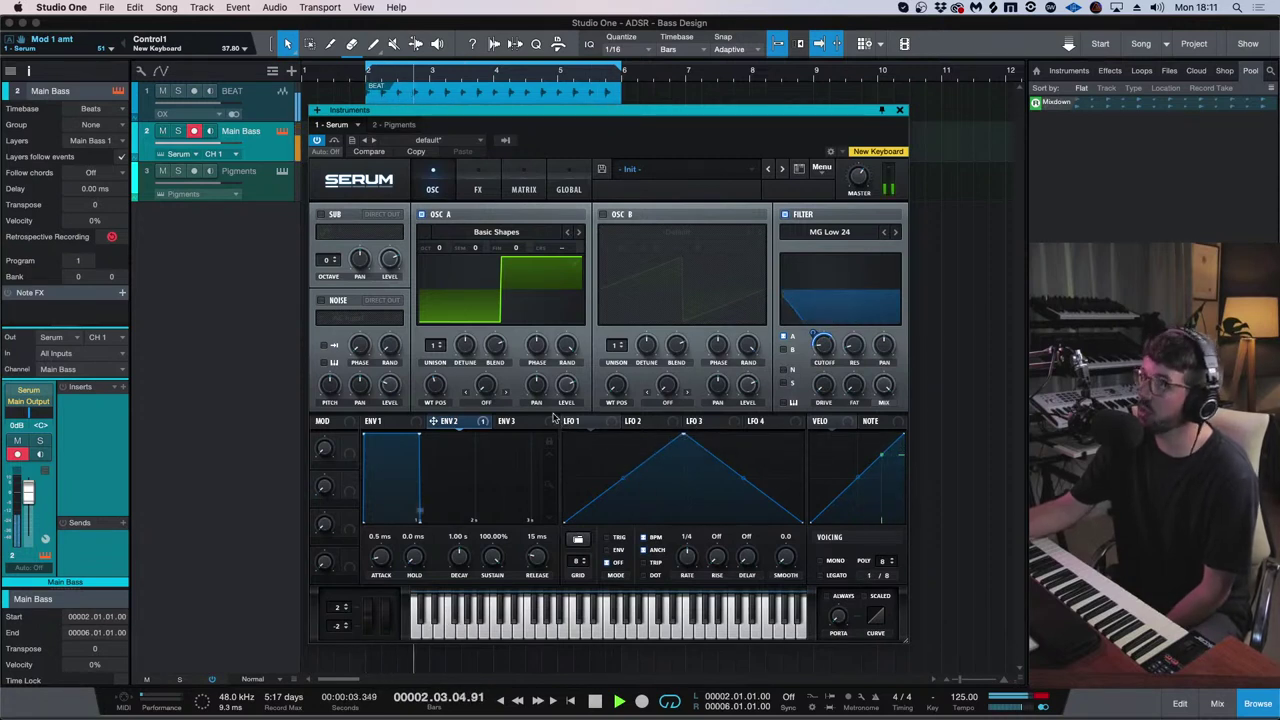
right_click(822, 344)
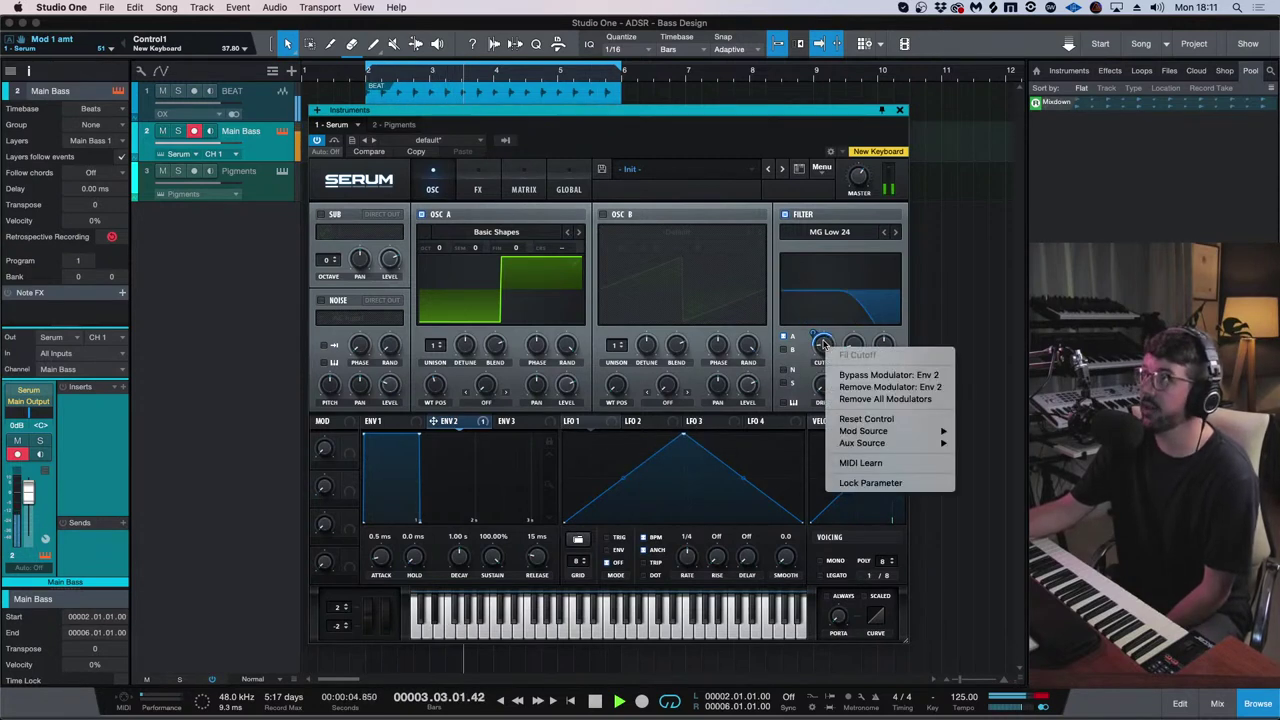
click(862, 402)
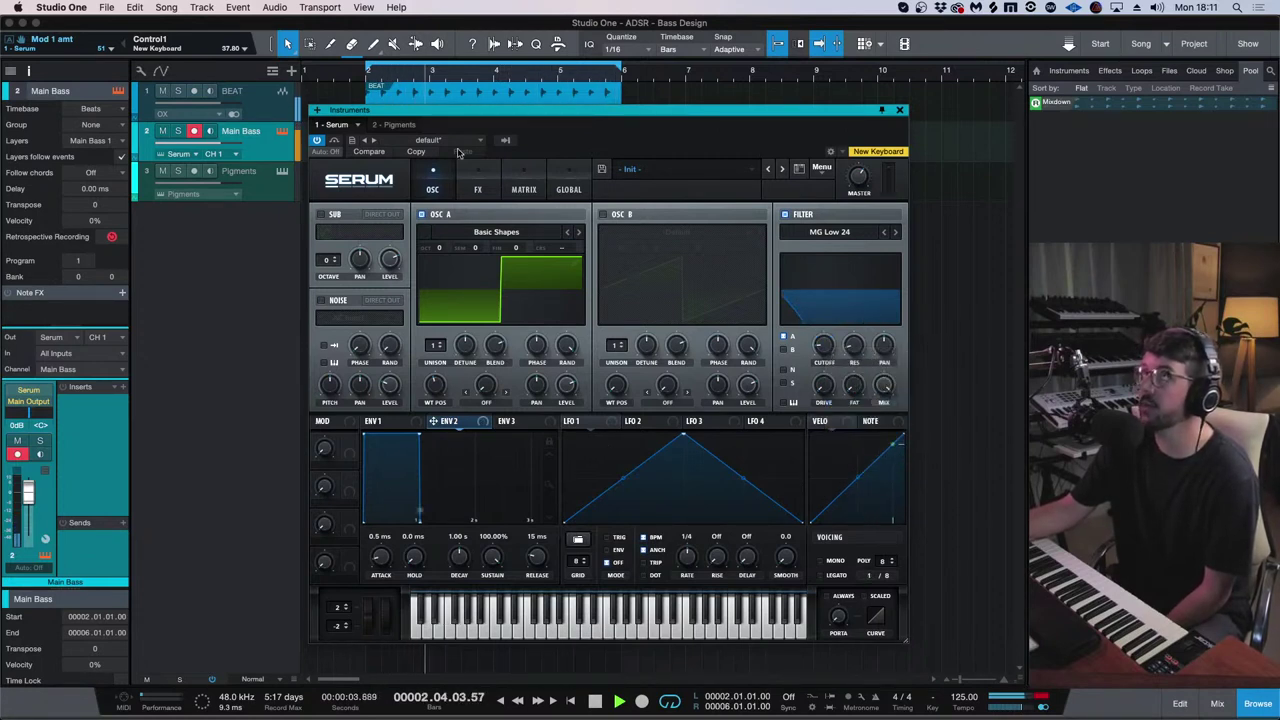
- Set the filter cutoff to 409 Hz while the loop plays
click(366, 75)
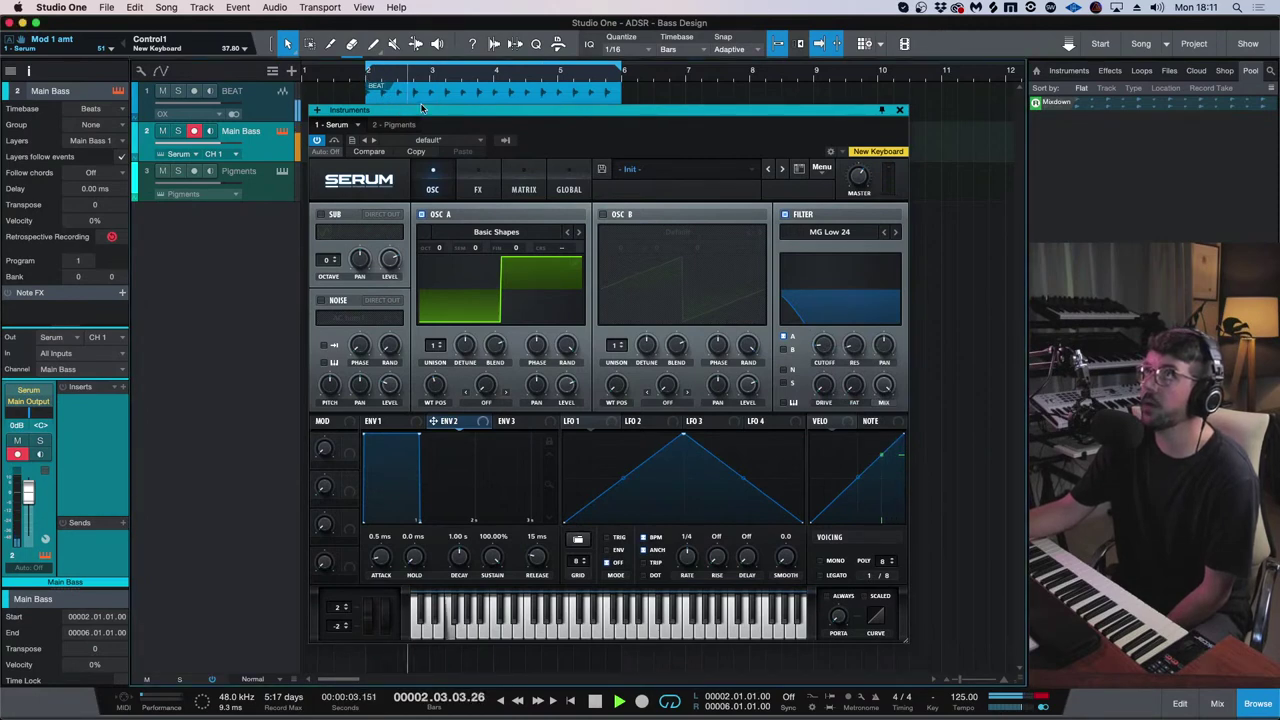
mouse_move(422, 107)
mouse_down()
mouse_move(412, 324)
mouse_move(436, 105)
mouse_up()
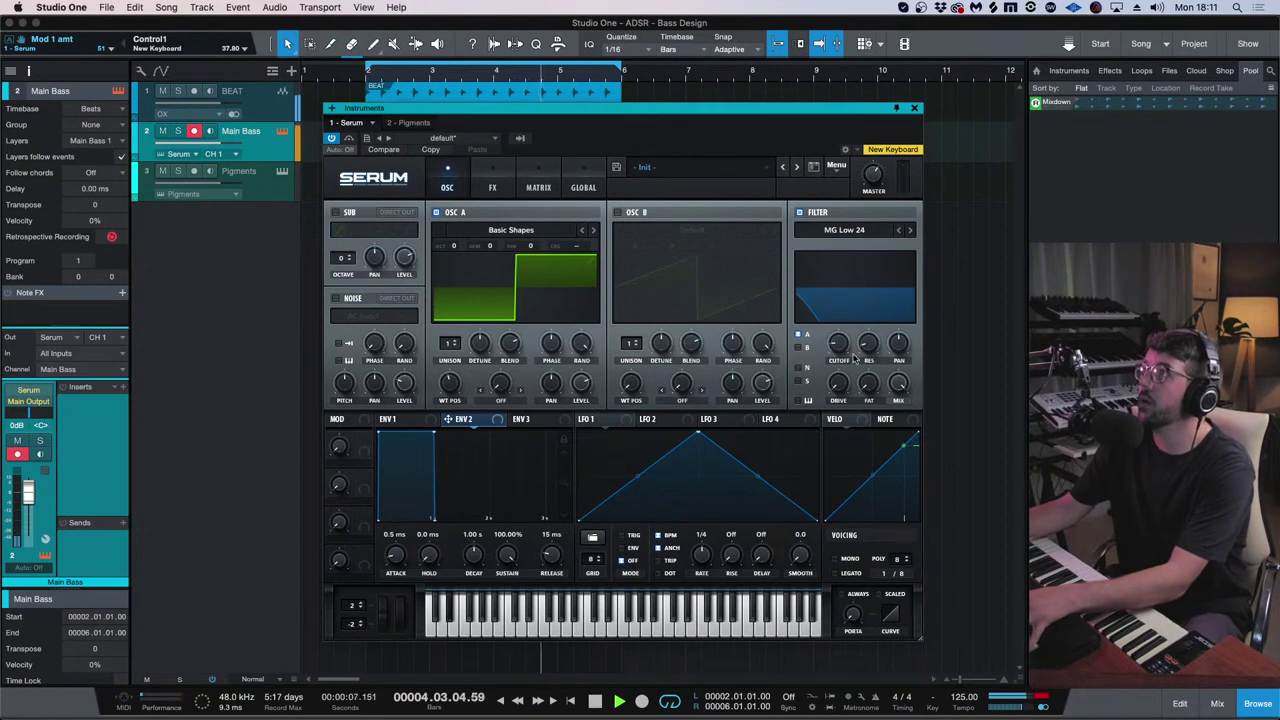
drag(840, 344, 840, 378)
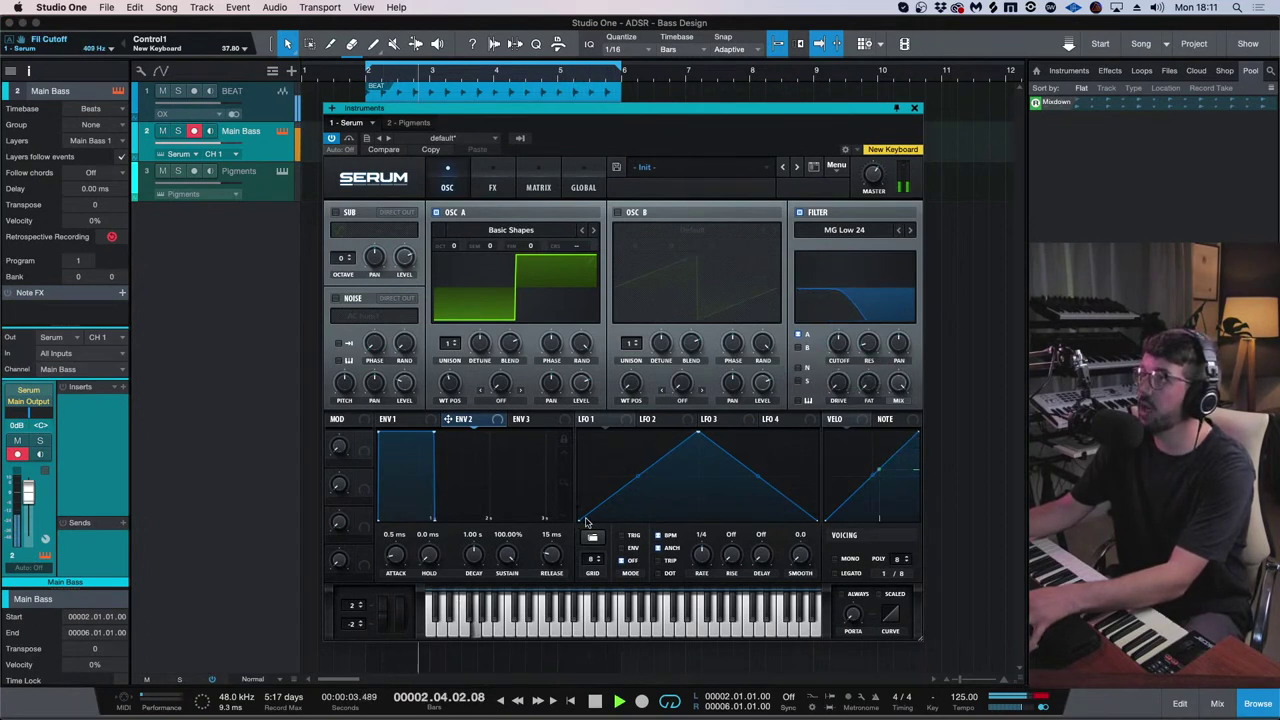
- Reshape LFO 1 from a triangle into a V, with both end points at full height and the middle point about halfway
drag(578, 519, 578, 440)
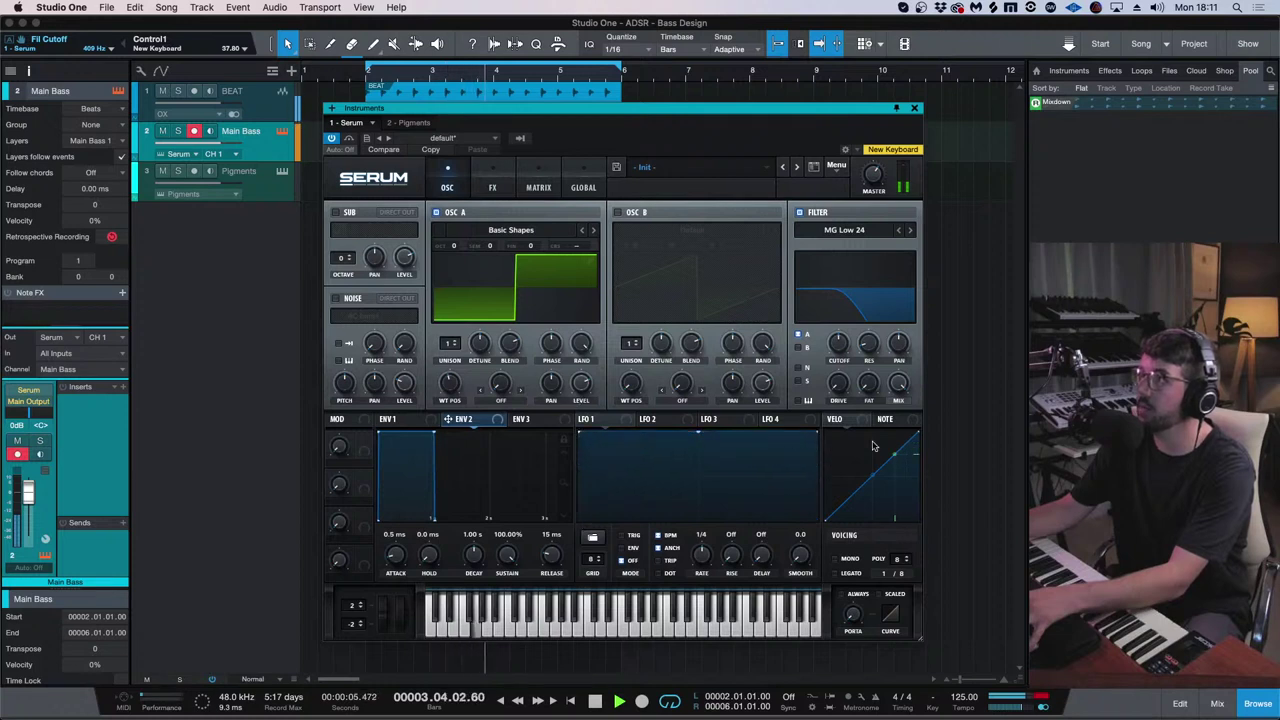
drag(818, 440, 818, 476)
drag(700, 434, 704, 500)
drag(586, 477, 580, 434)
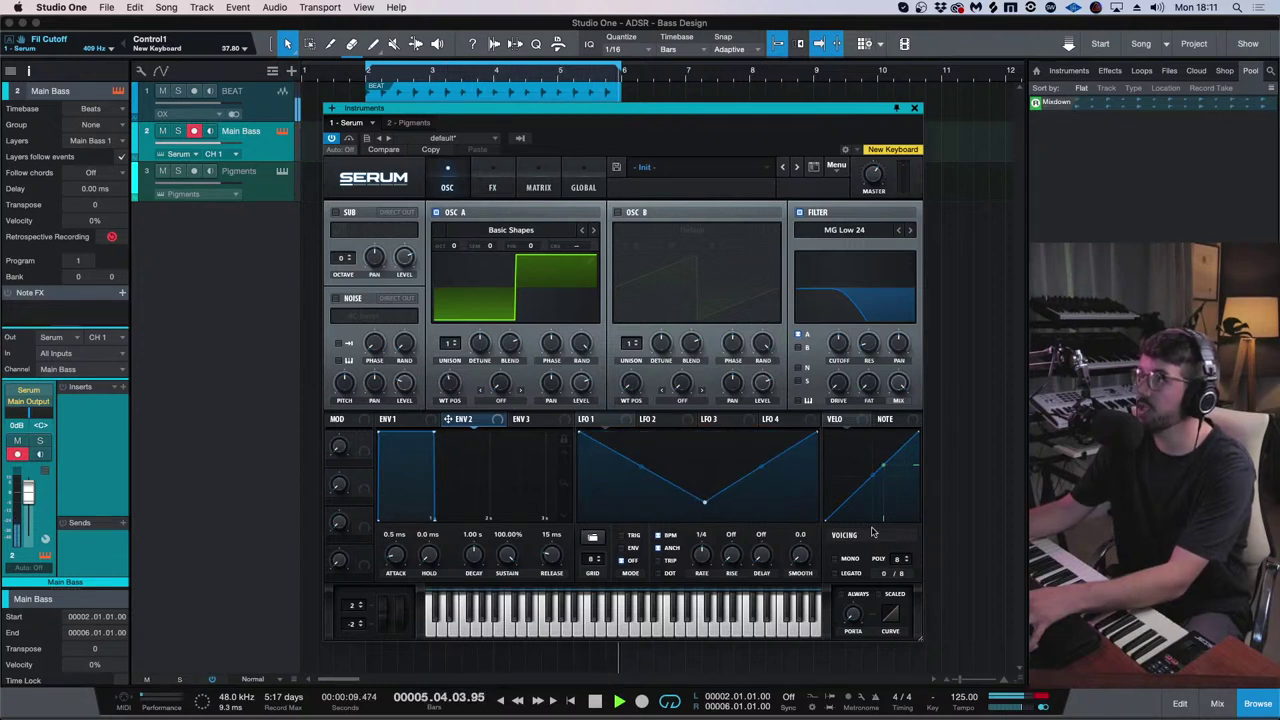
drag(814, 430, 803, 541)
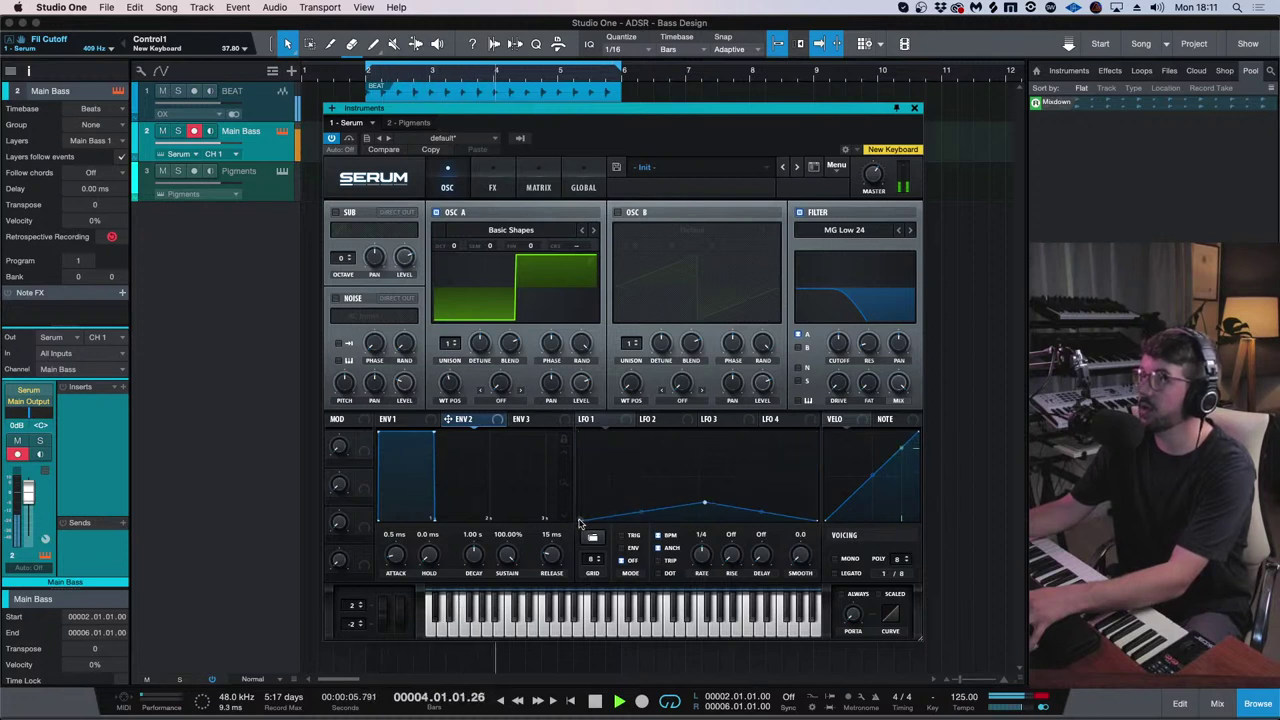
drag(581, 519, 590, 413)
drag(718, 519, 710, 490)
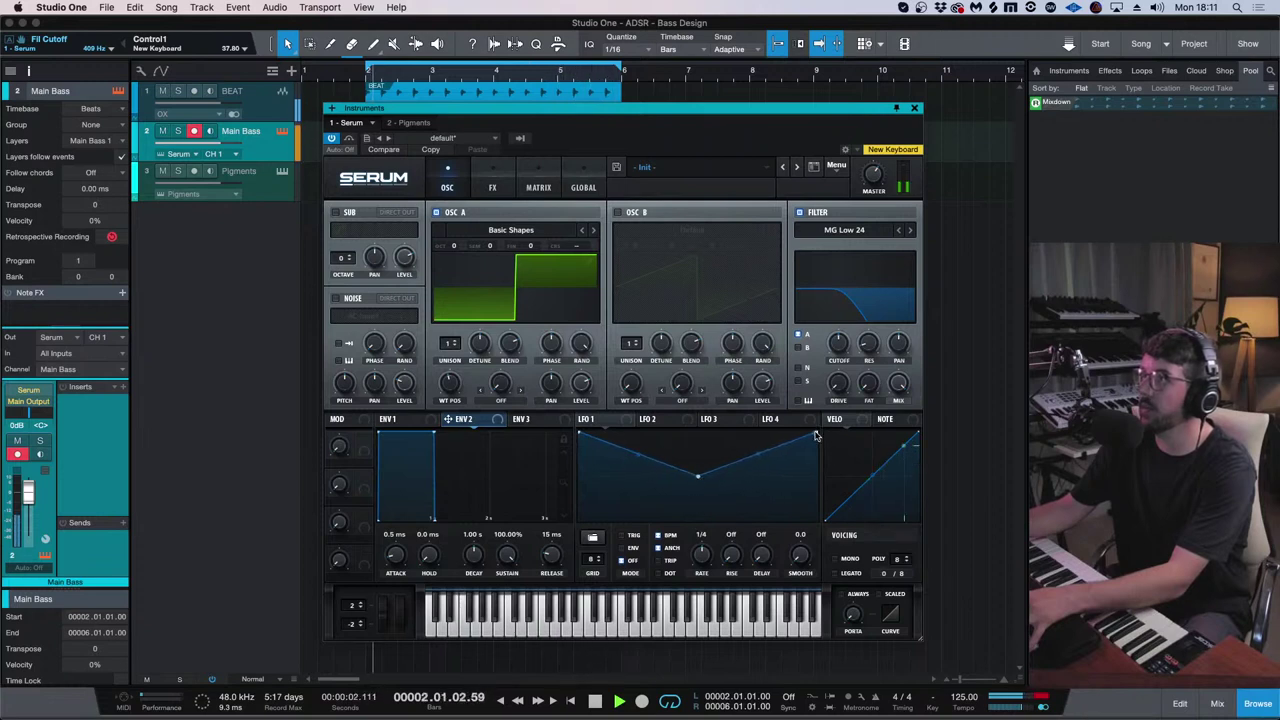
- Set LFO 1 to ENV mode and try its end points at lower levels, returning them to full height
drag(815, 436, 796, 499)
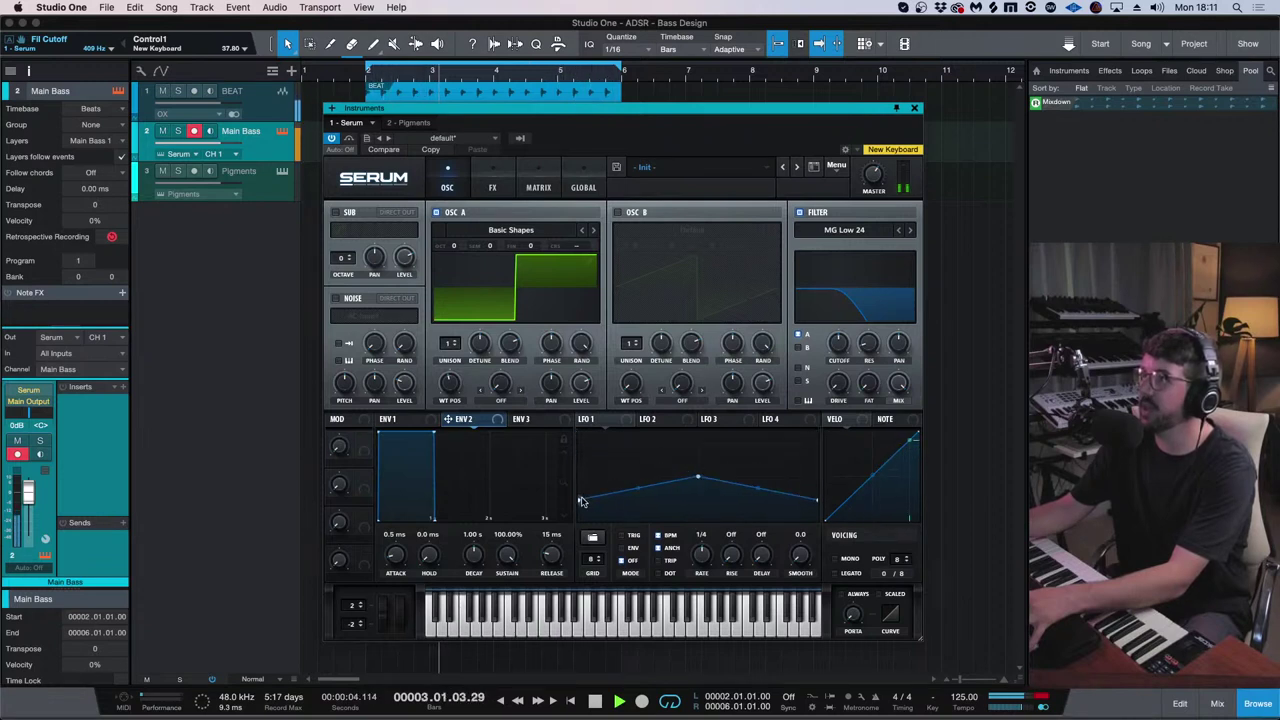
drag(580, 500, 584, 446)
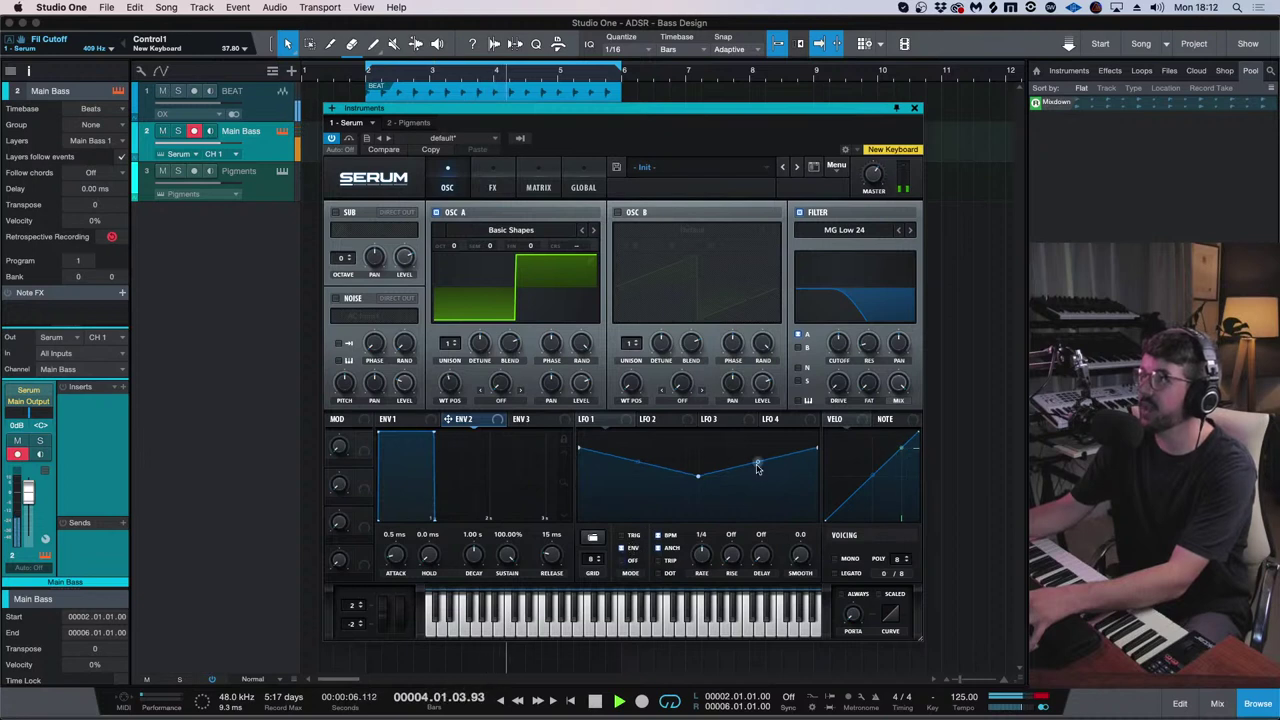
drag(816, 447, 792, 476)
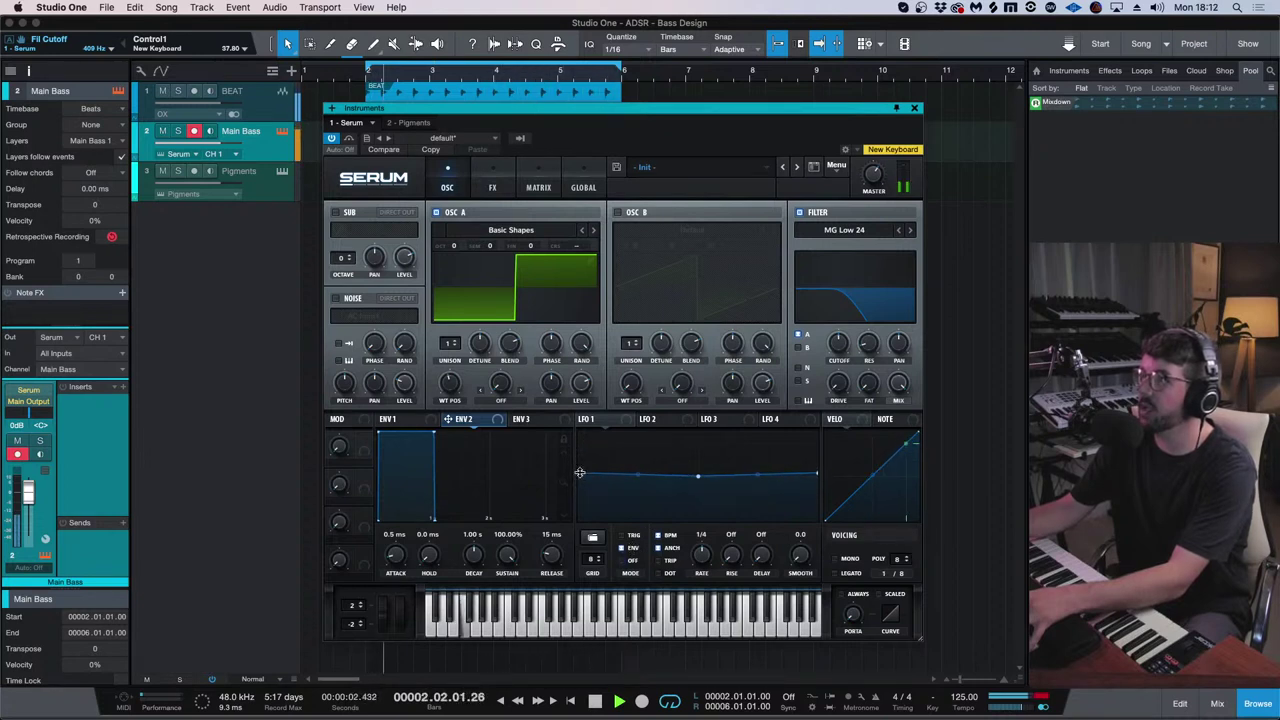
drag(579, 471, 553, 417)
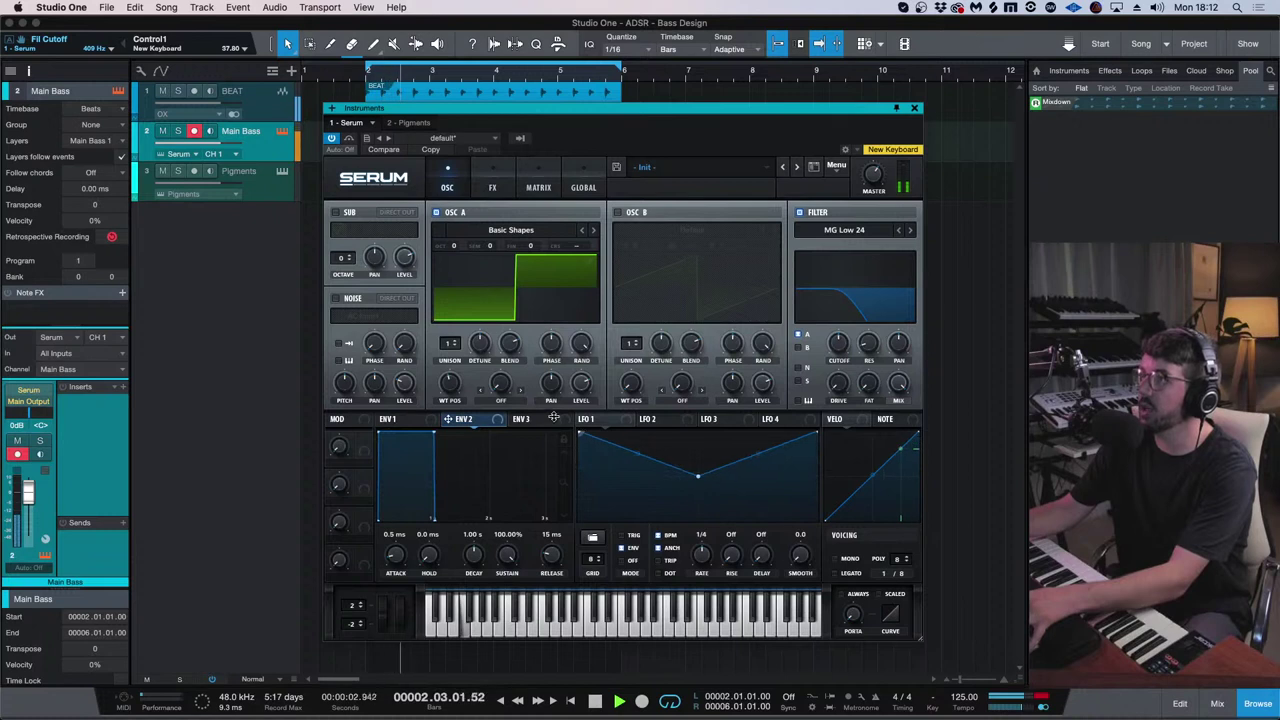
- Turn off LFO 1's BPM sync, flatten the second half of its curve, and set its rate to 0.9 Hz with the start point at full height
click(658, 536)
drag(812, 433, 758, 504)
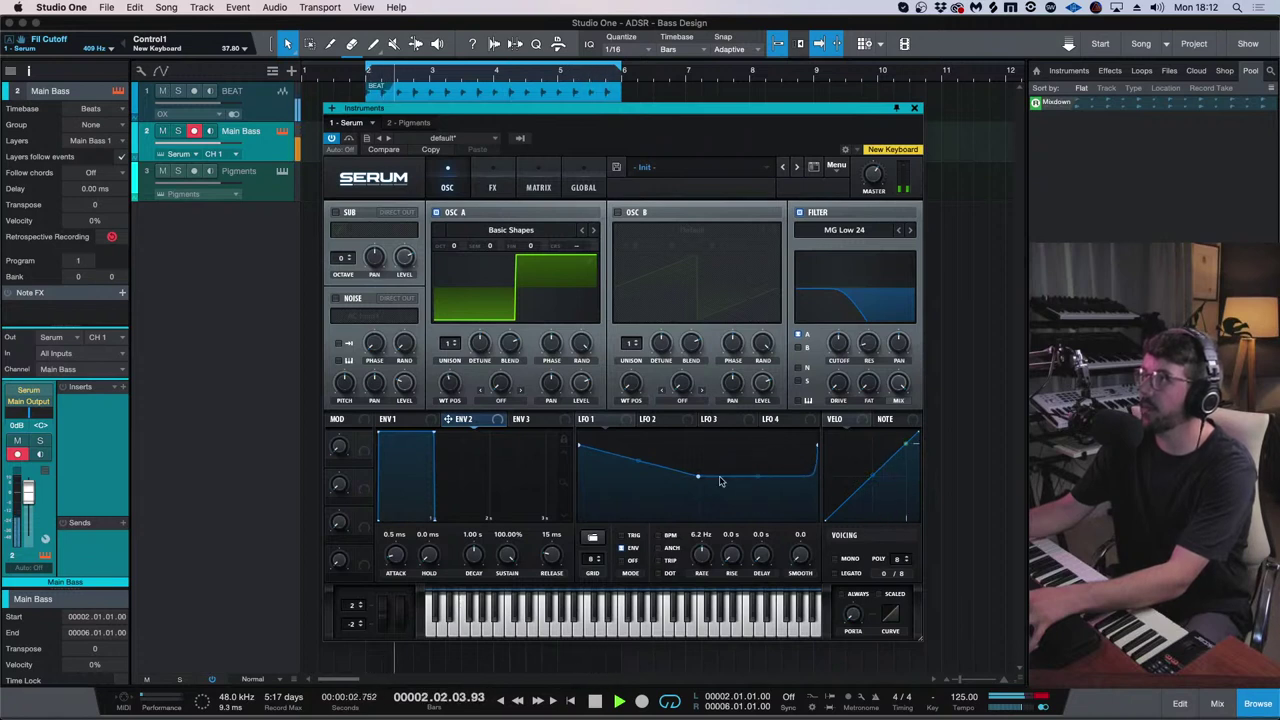
drag(703, 558, 729, 568)
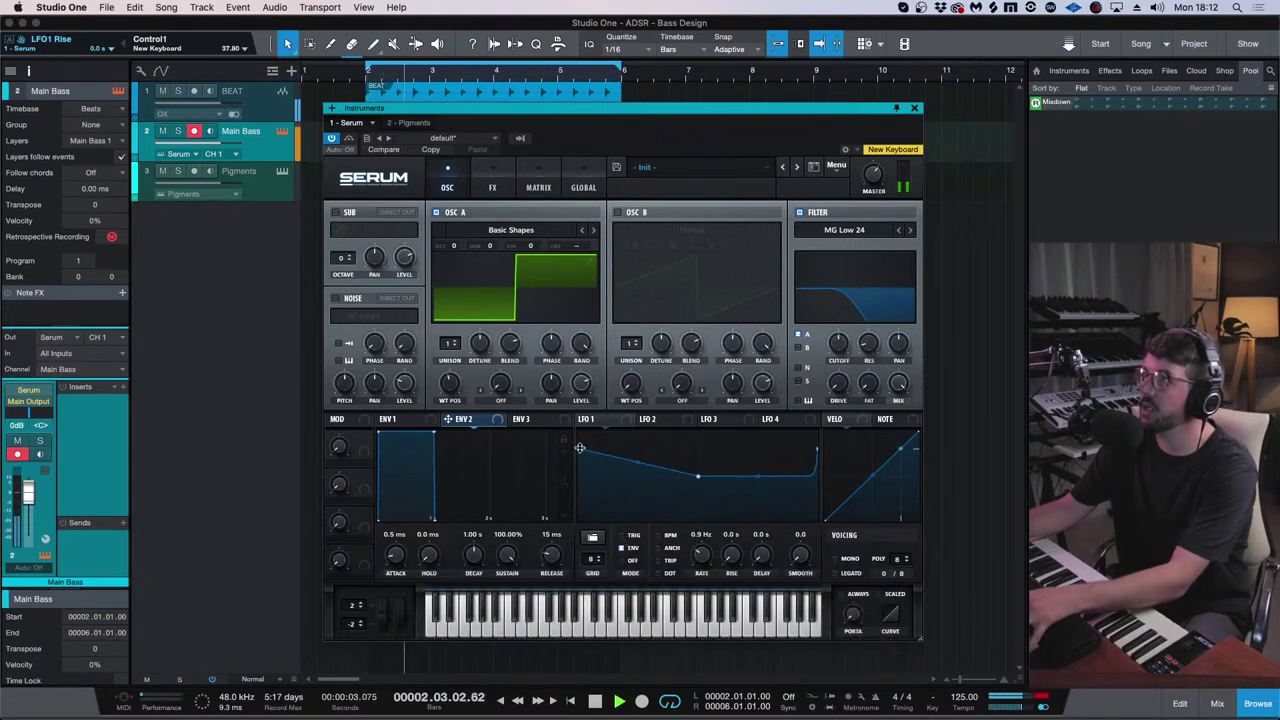
drag(578, 447, 578, 430)
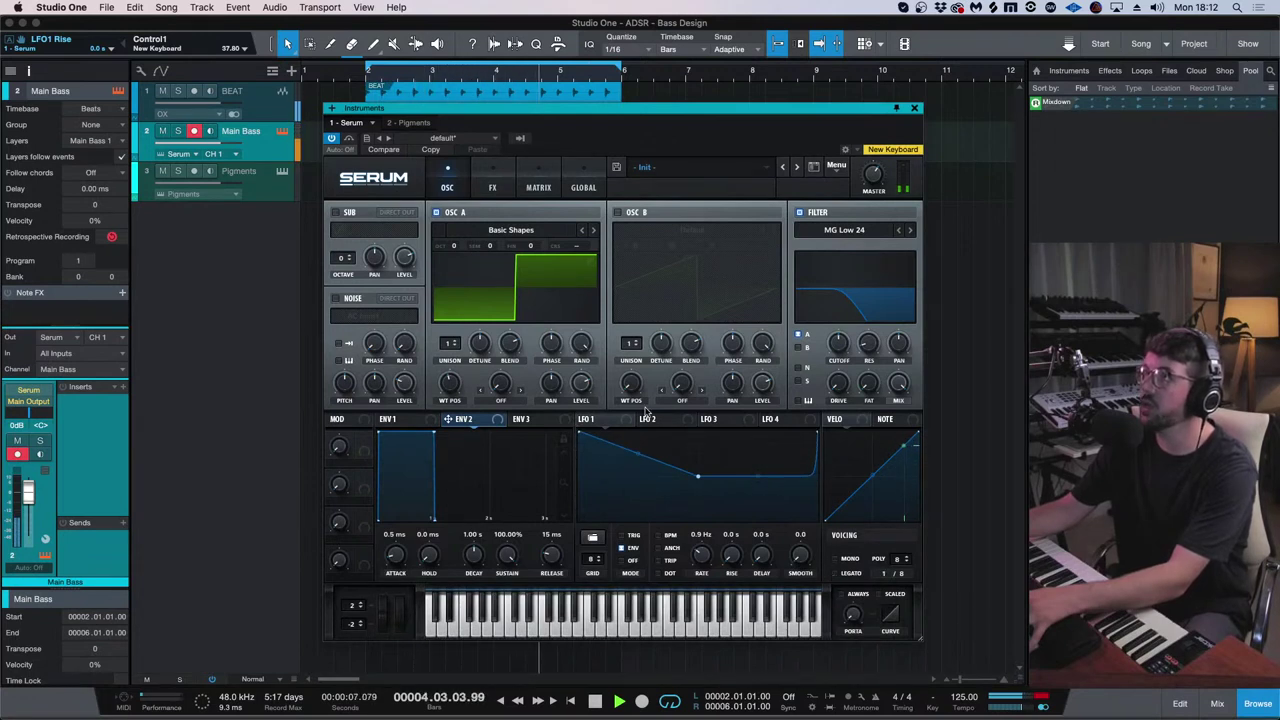
- Modulate the filter cutoff with LFO 1 and set the LFO rate to 2.0 Hz
drag(646, 423, 840, 350)
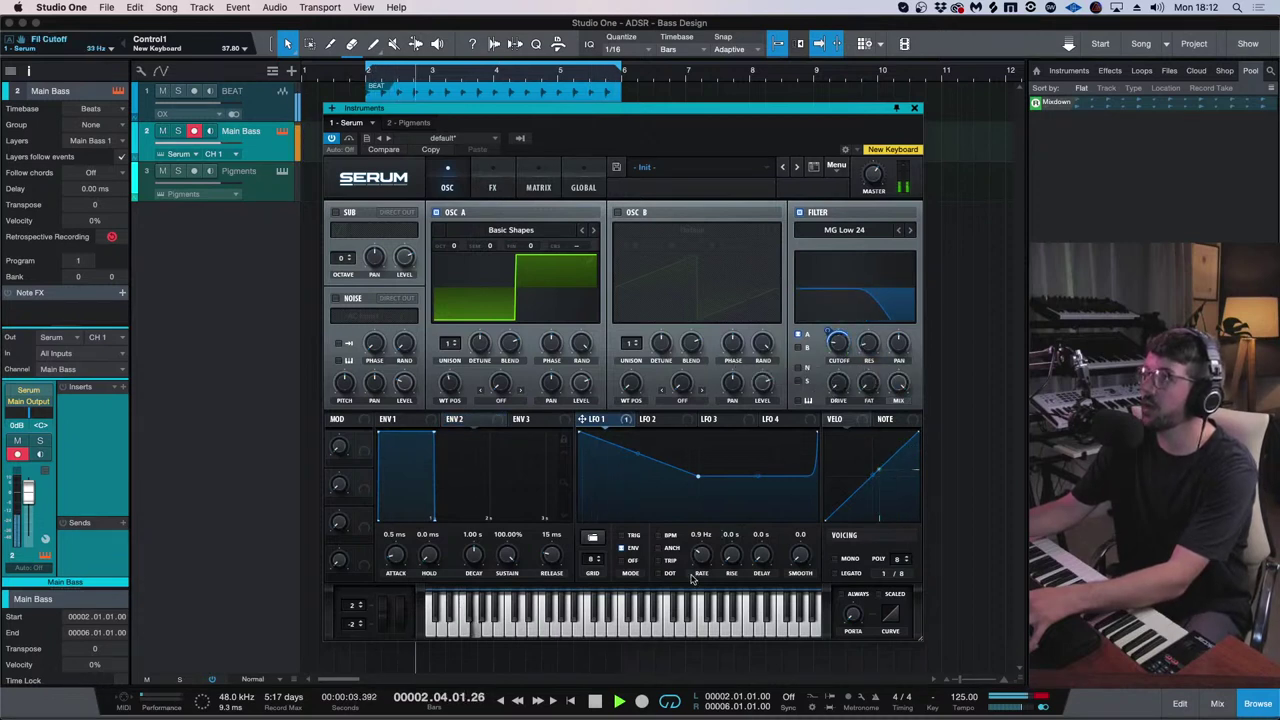
drag(701, 555, 701, 535)
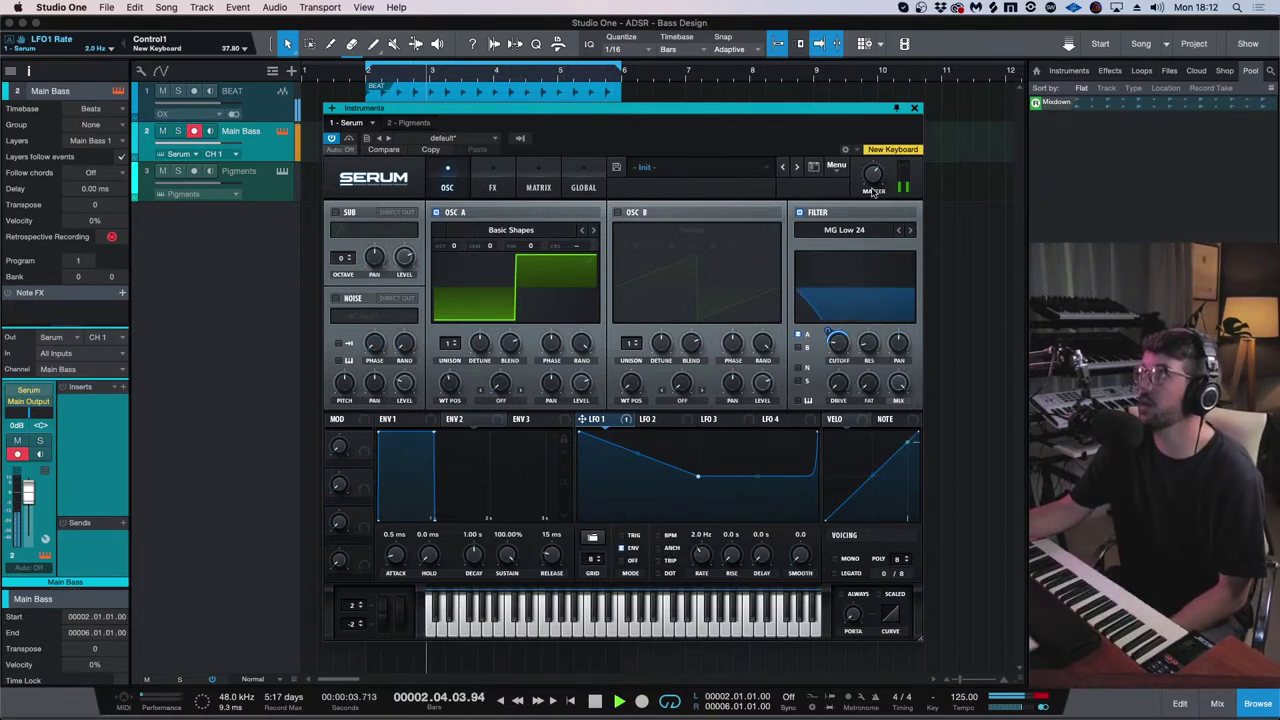
- Set the filter cutoff to 95 Hz and the master volume to 76%
mouse_move(877, 175)
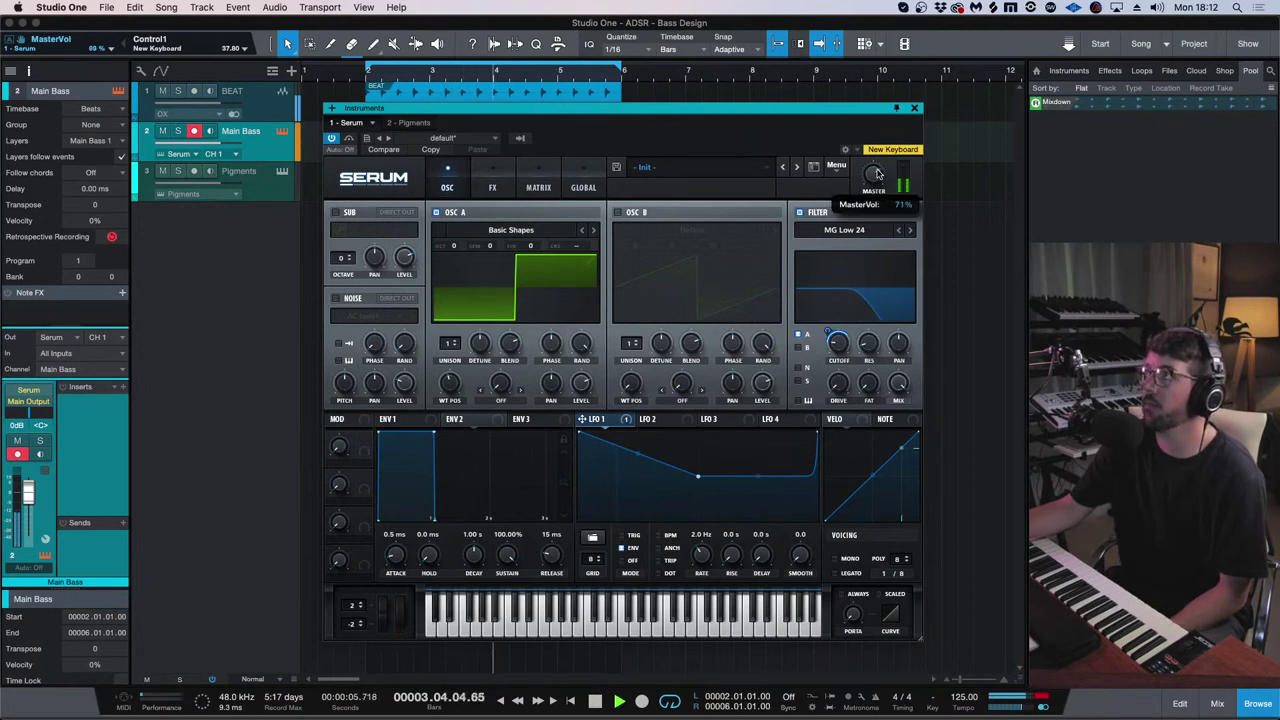
mouse_move(845, 345)
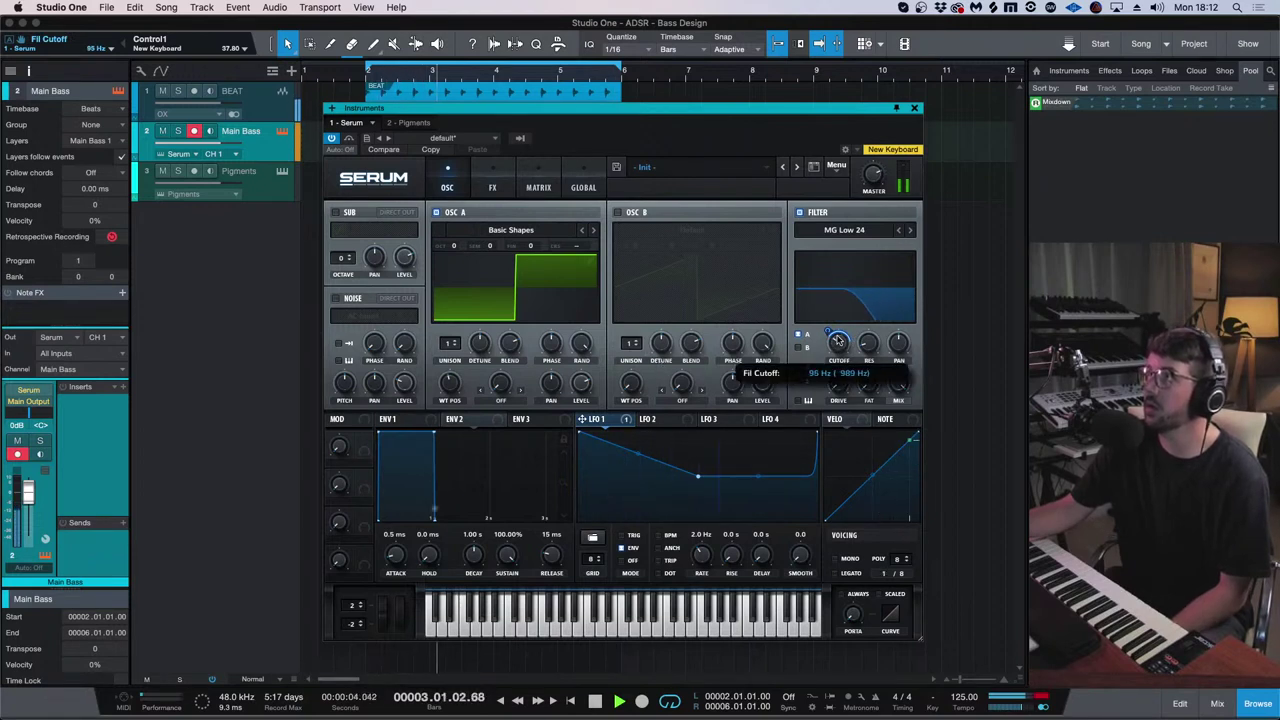
drag(866, 166, 870, 175)
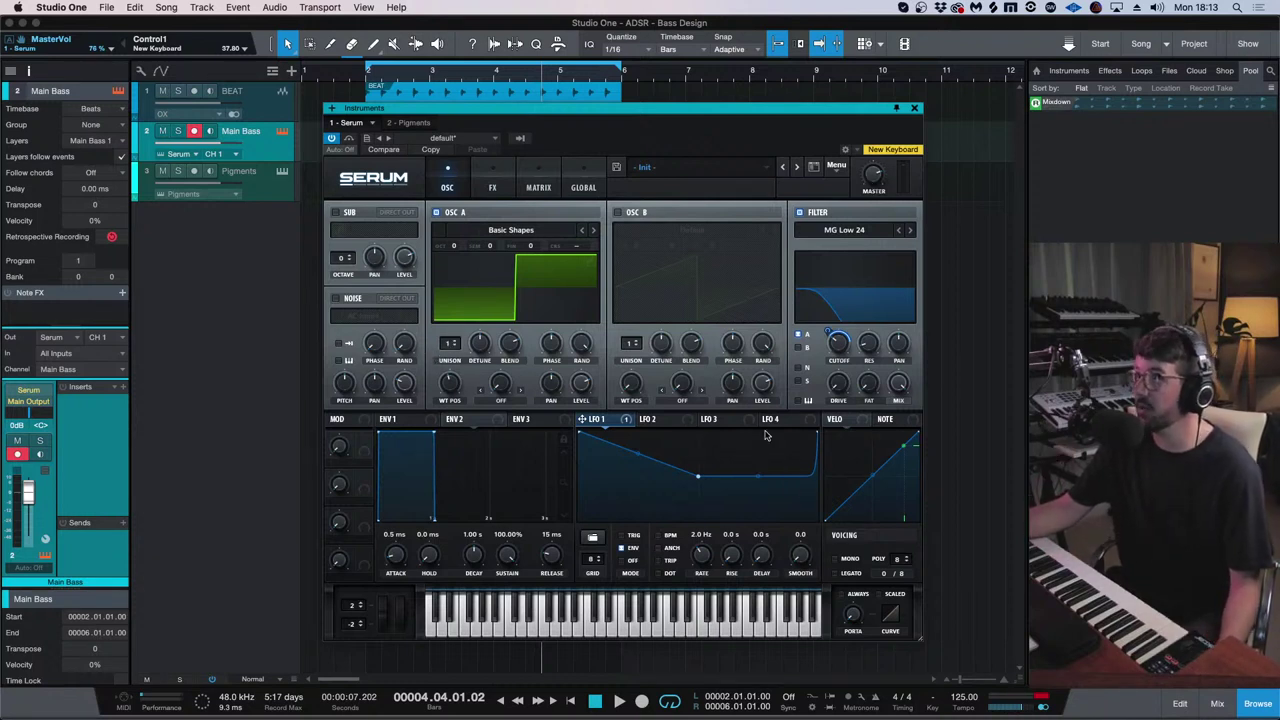
click(494, 188)
click(445, 186)
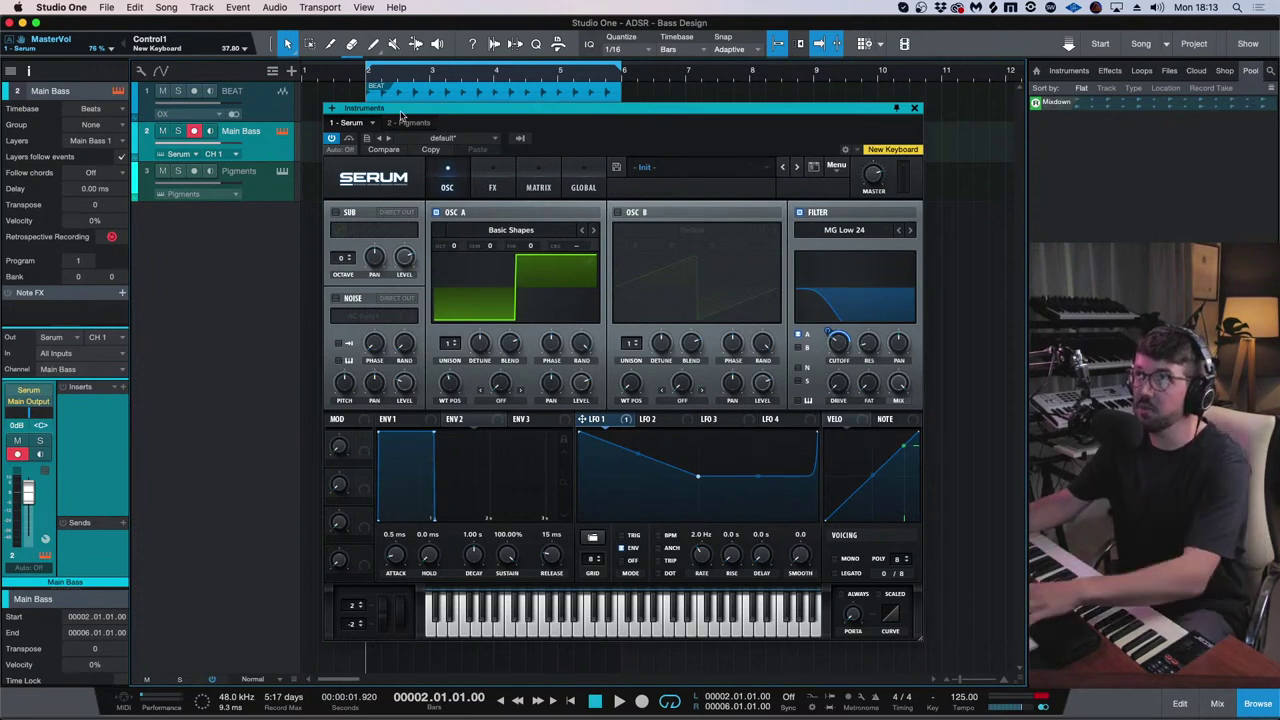
drag(401, 111, 399, 110)
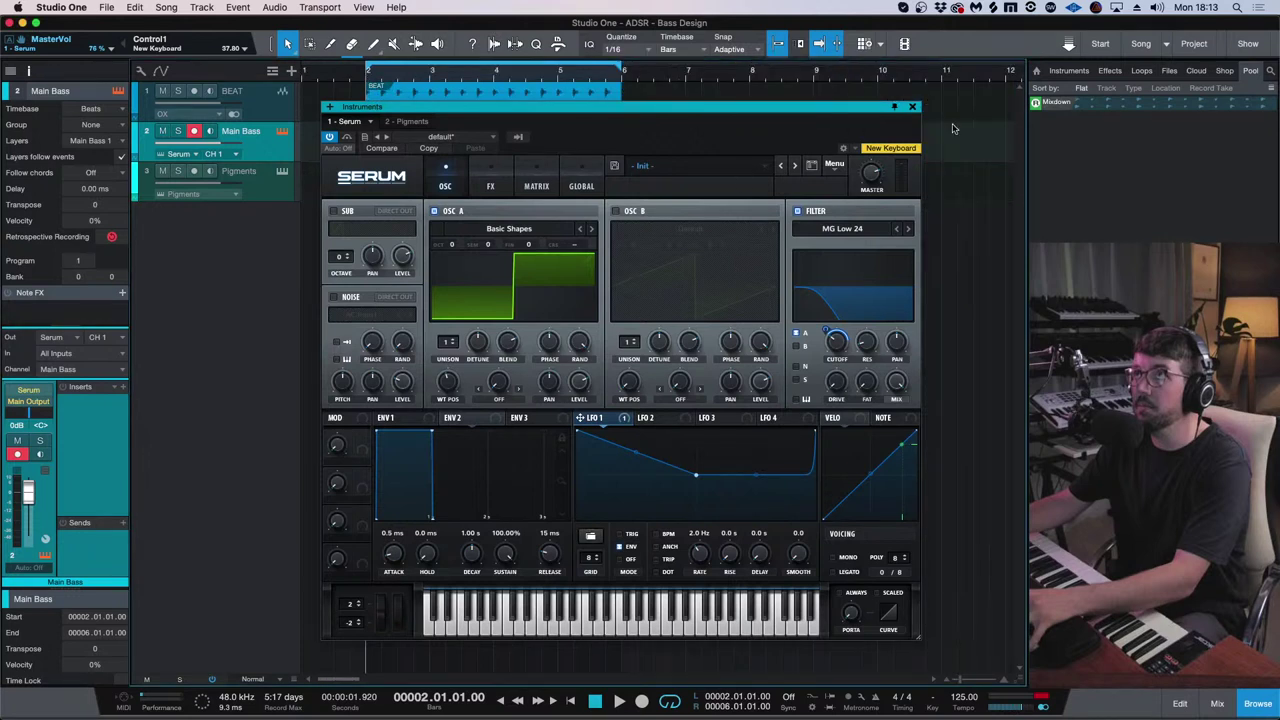
- Close the Serum window and duplicate the Main Bass track together with its instrument and note part
key(space)
click(912, 106)
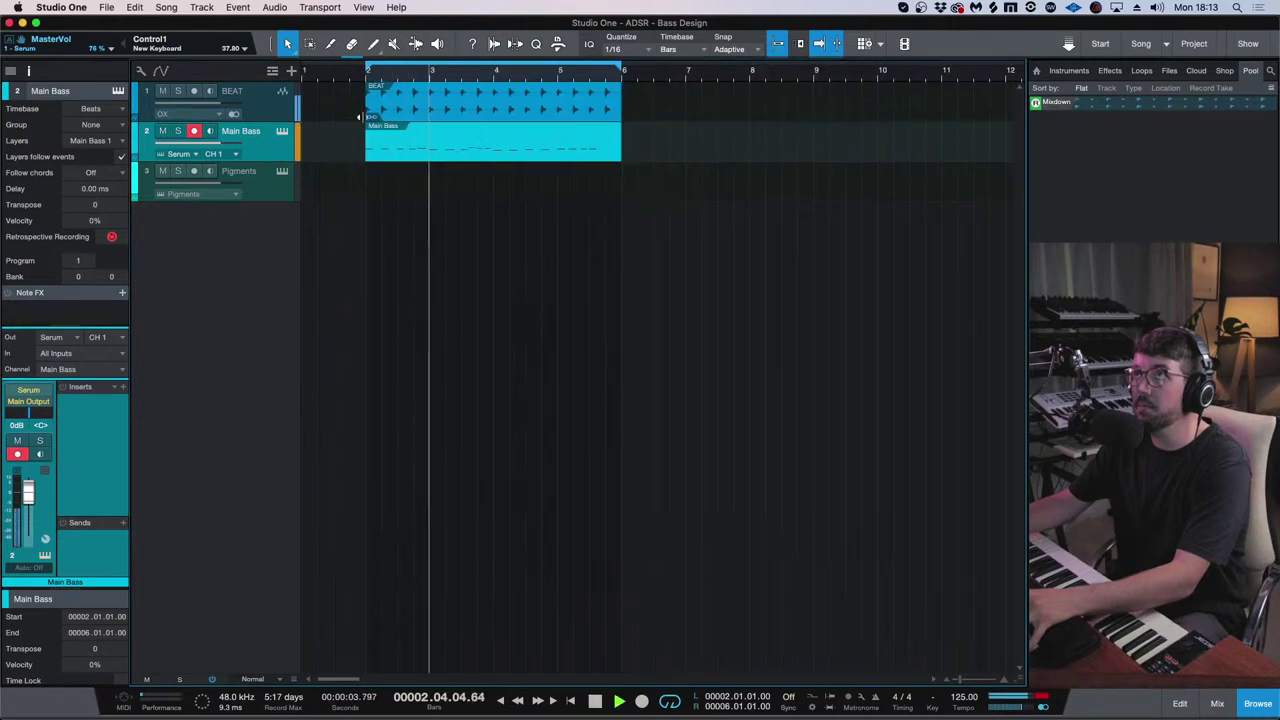
click(282, 131)
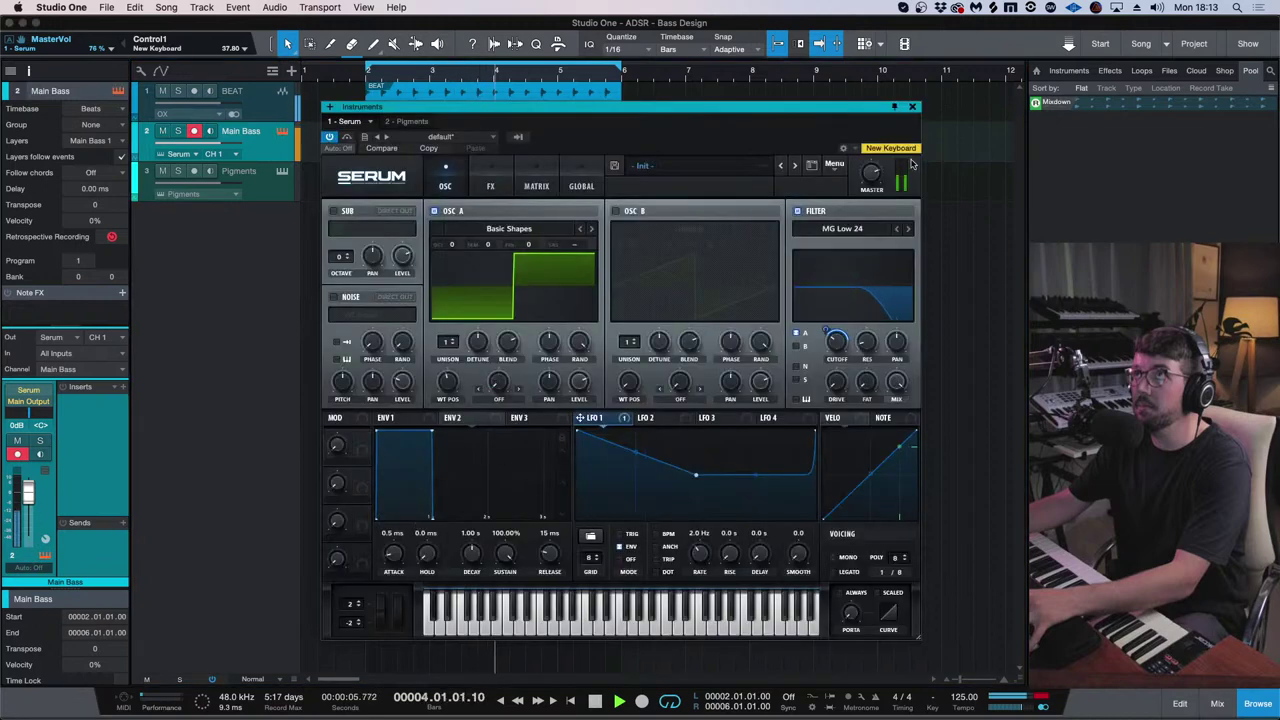
click(912, 106)
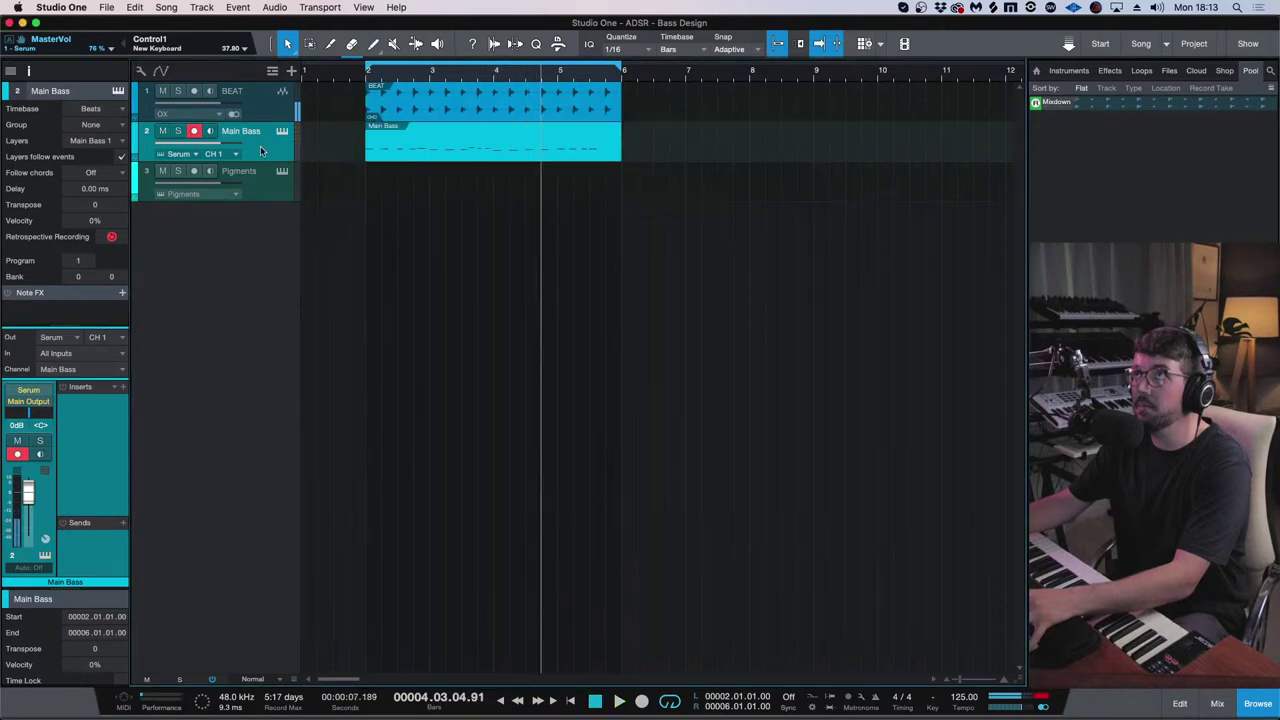
key(shift+d)
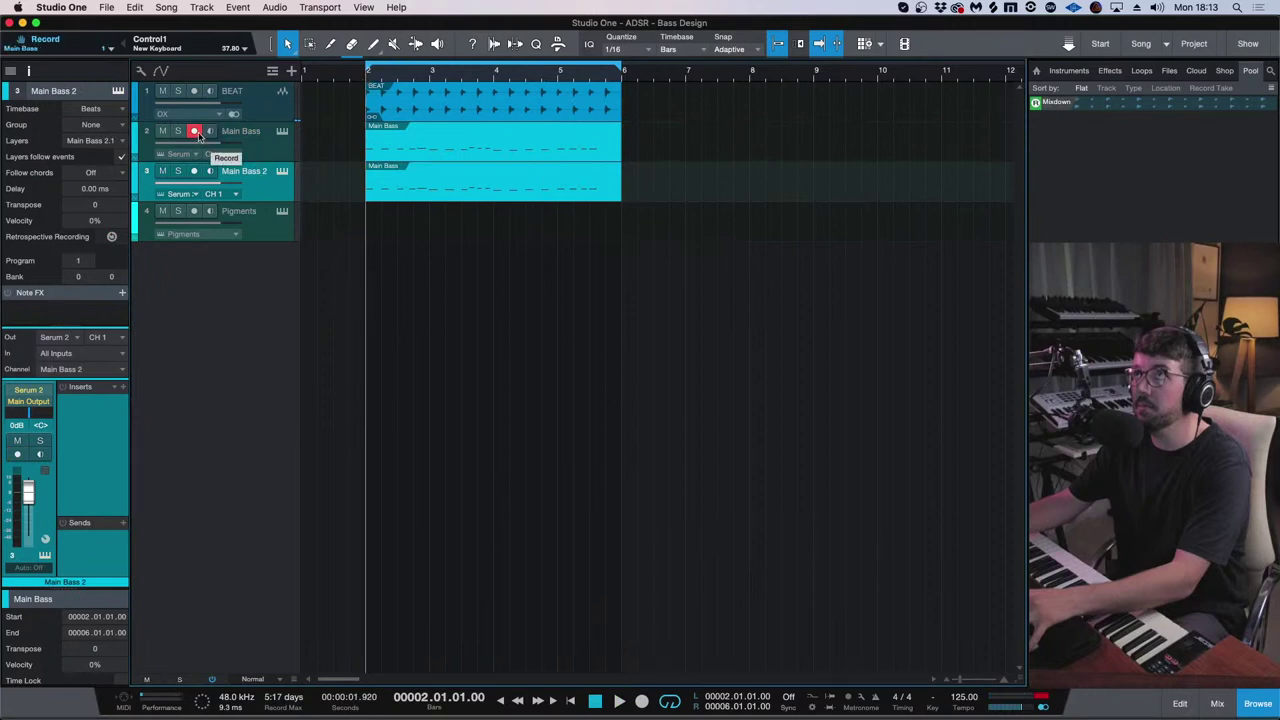
- Open Serum on the duplicated Main Bass 2 track, solo the track, and play the loop
click(286, 173)
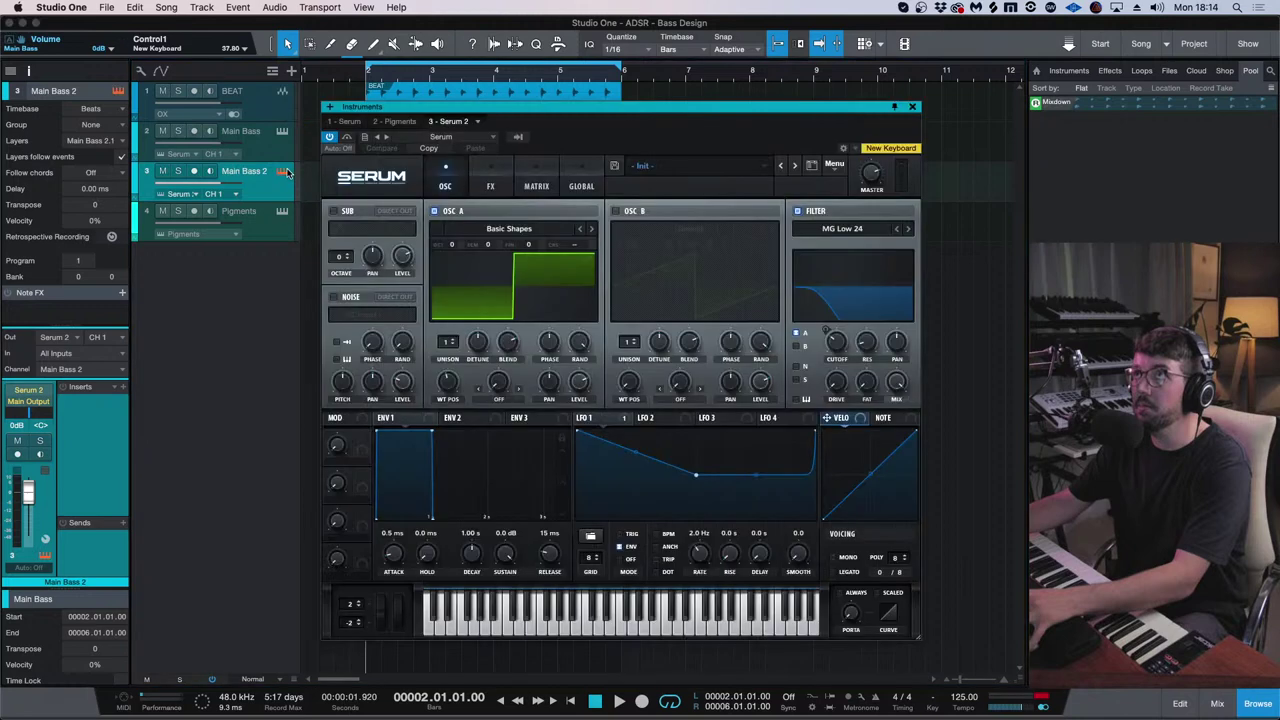
drag(585, 115, 583, 110)
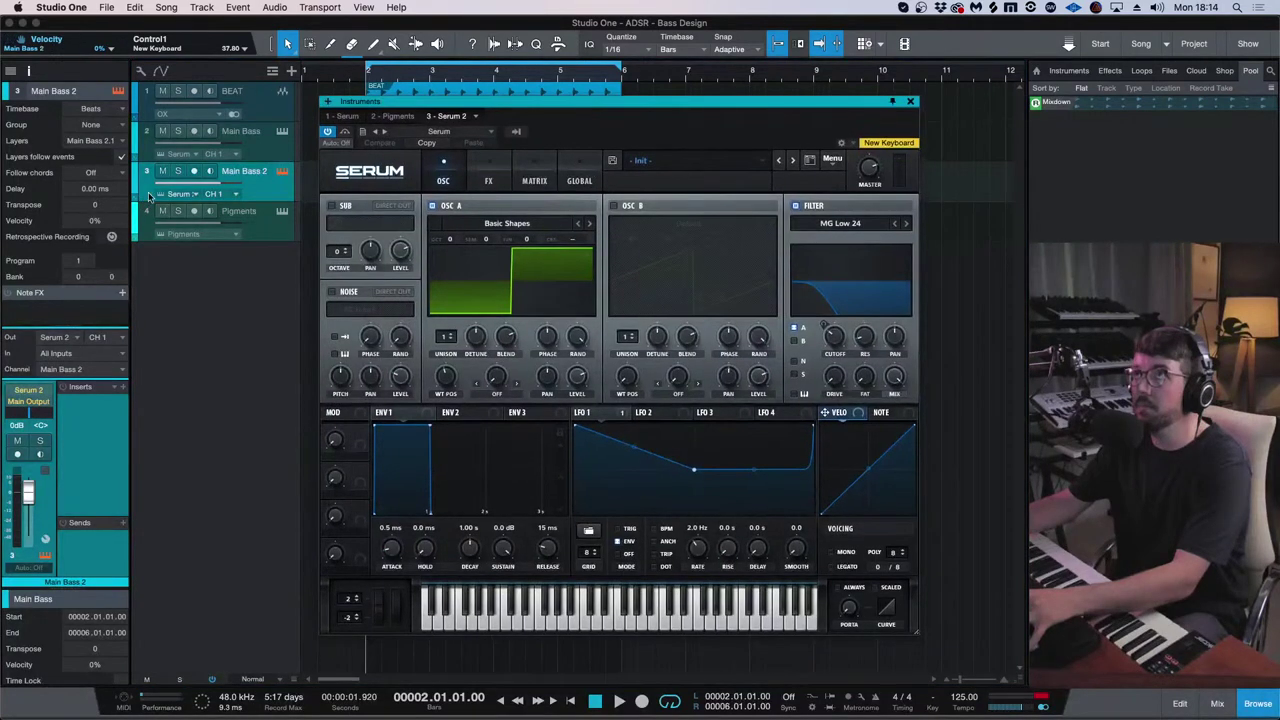
click(177, 172)
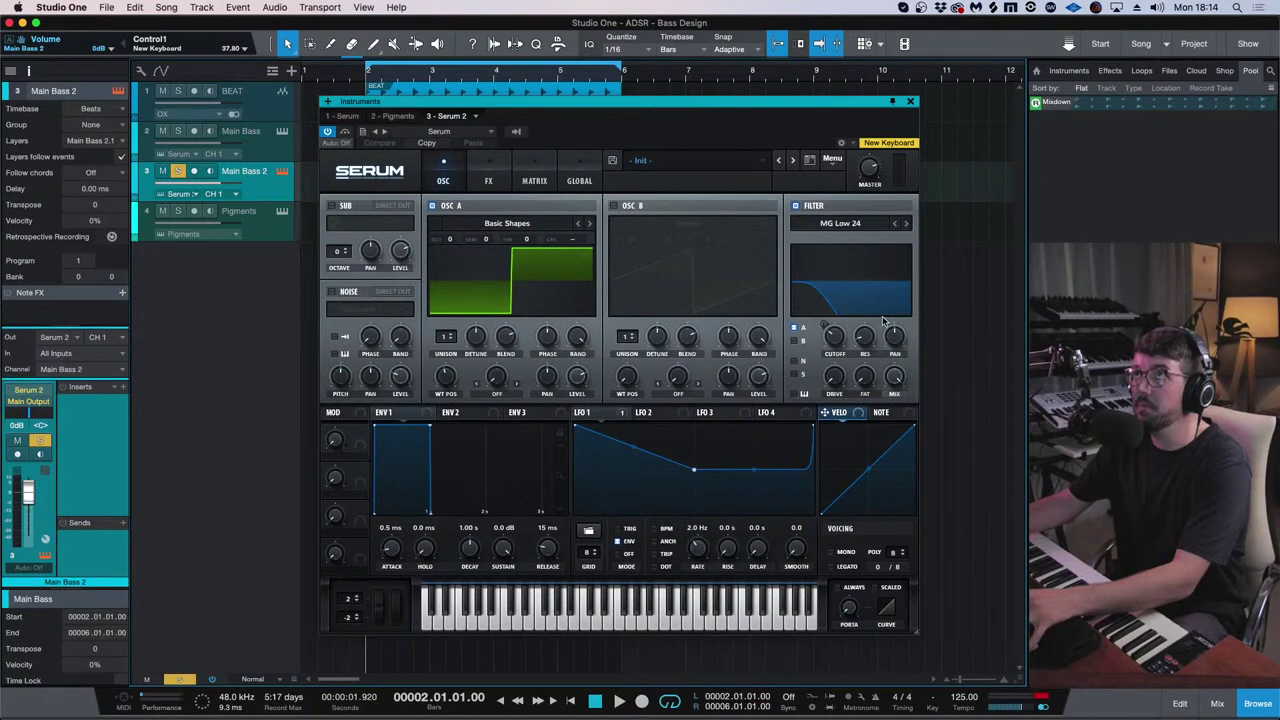
click(833, 338)
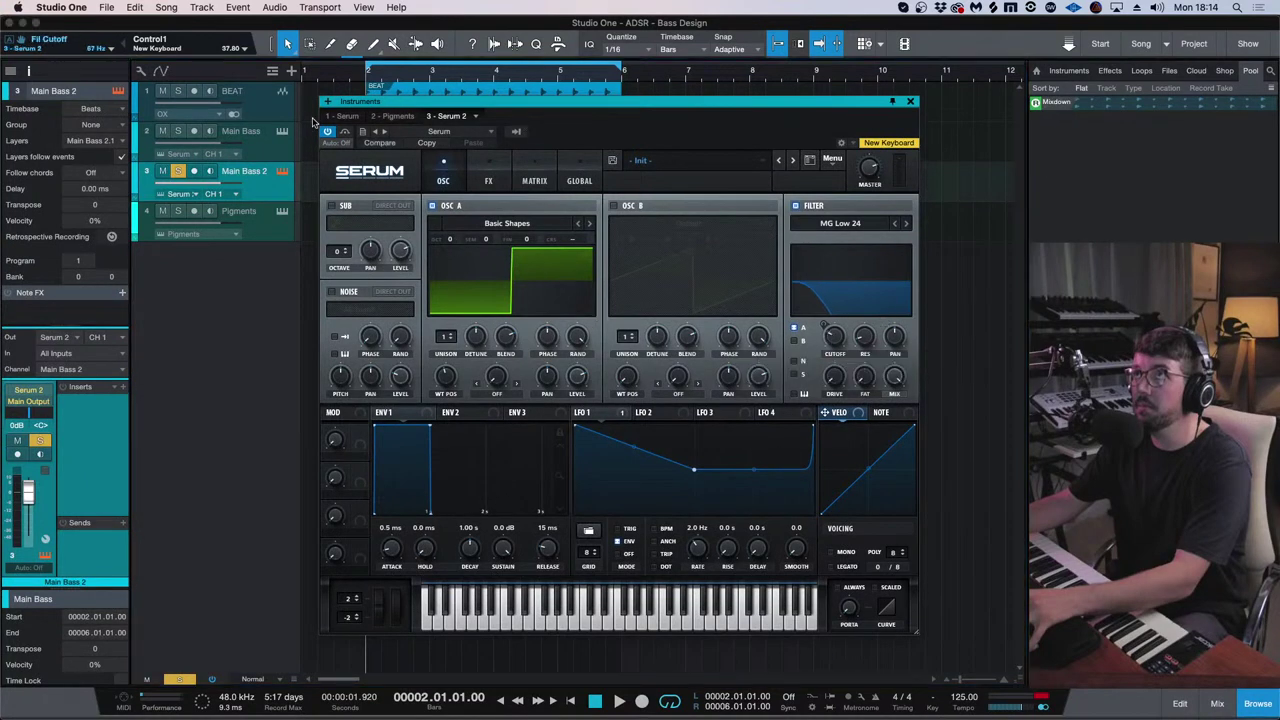
click(290, 142)
click(240, 182)
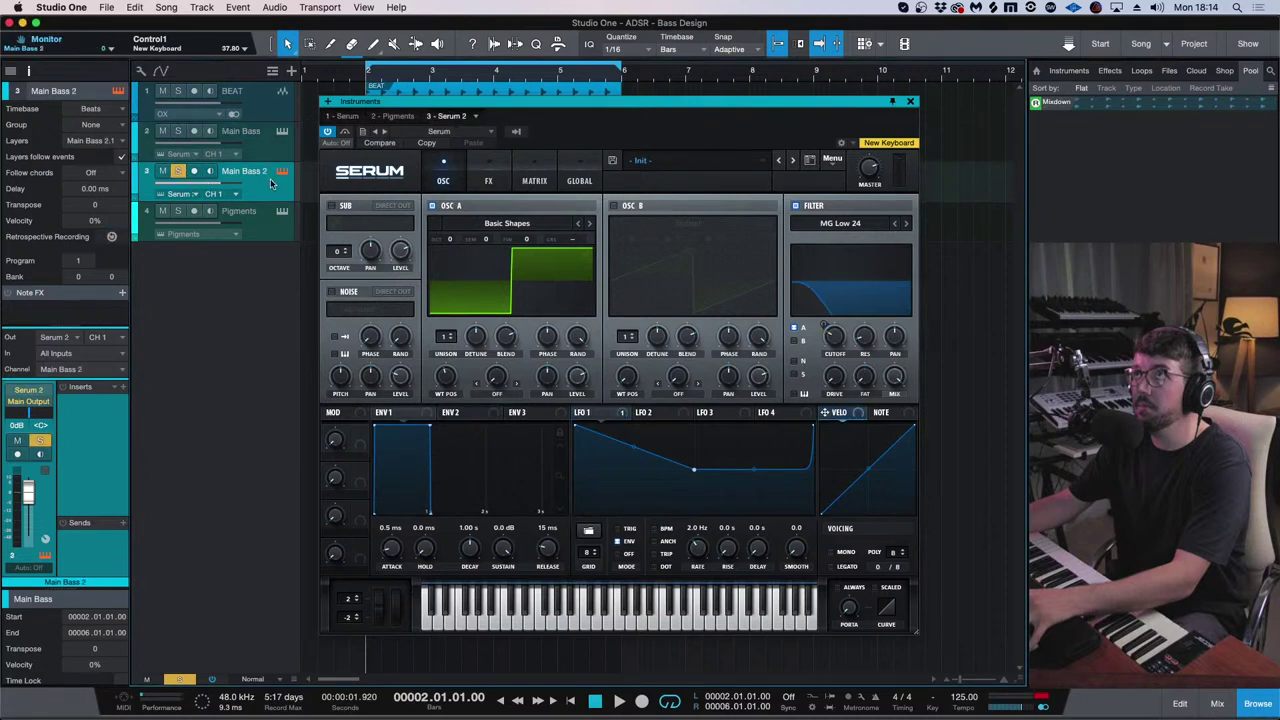
key(space)
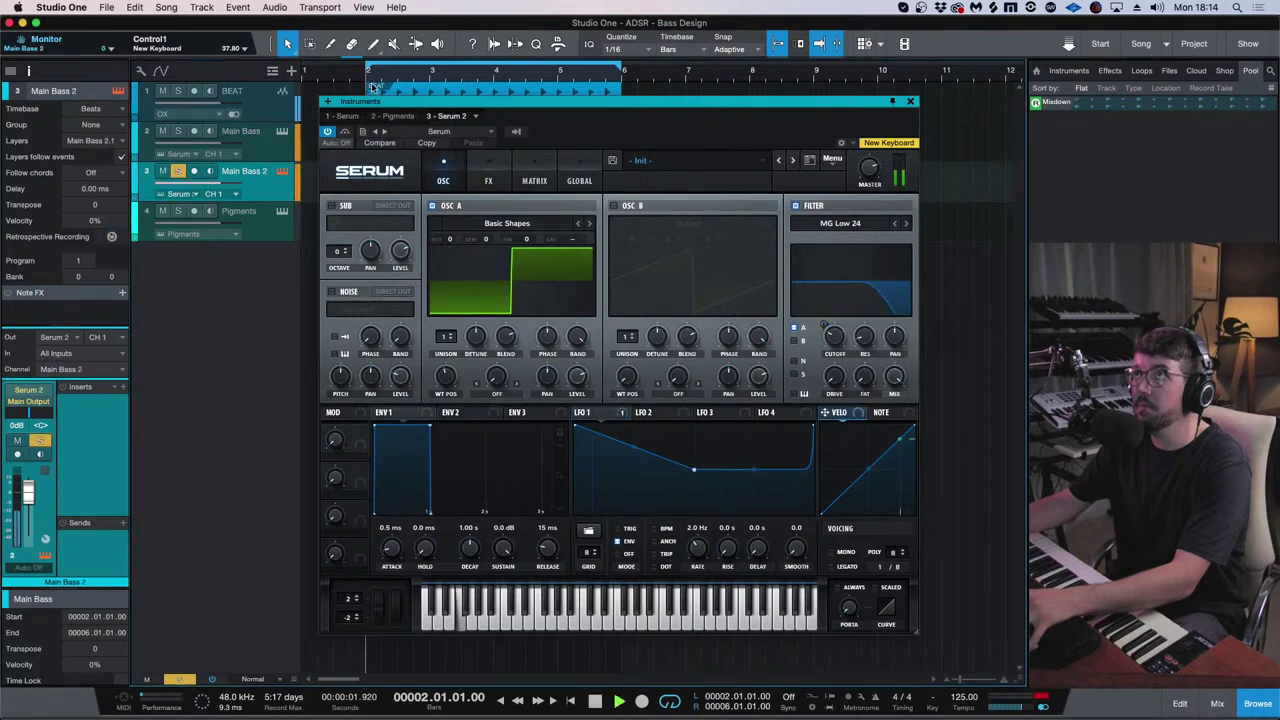
- Clear the solo and mute the original Main Bass track so that Main Bass 2 plays with the beat
click(178, 91)
click(178, 91)
click(162, 131)
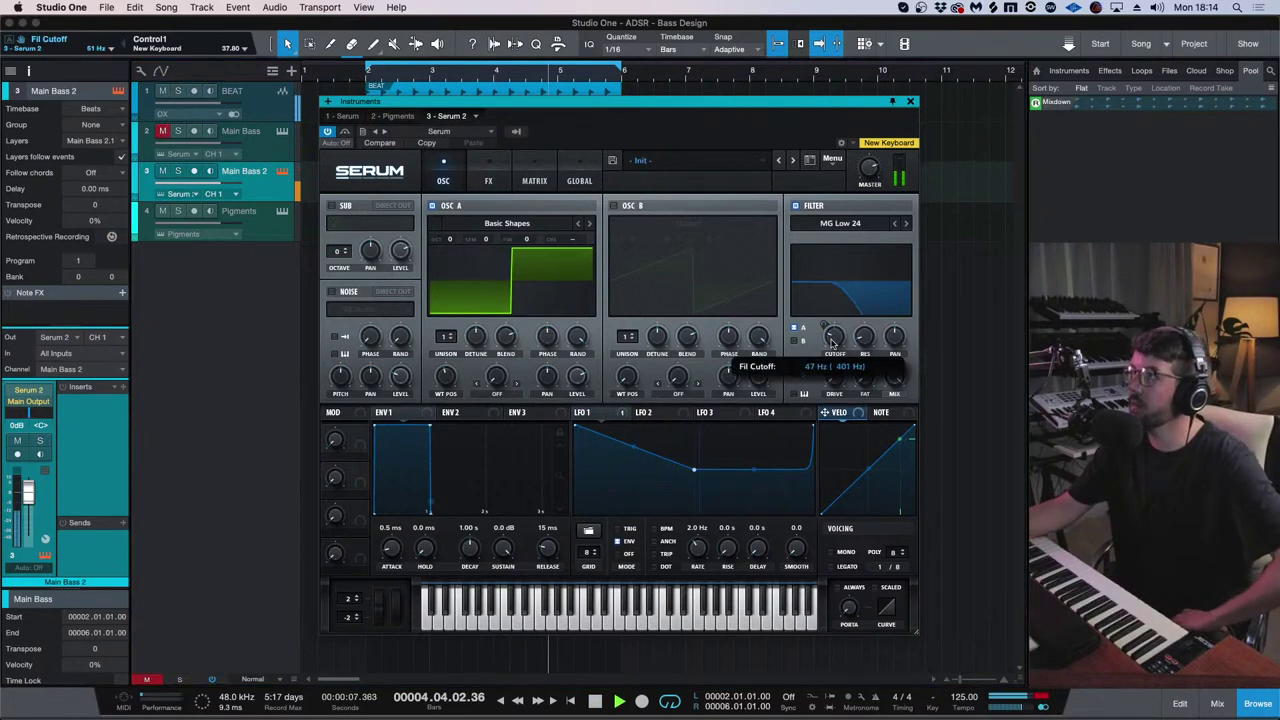
- Raise oscillator A by one octave and set its wavetable position to 5 in the 3D waveform view
drag(449, 240, 455, 227)
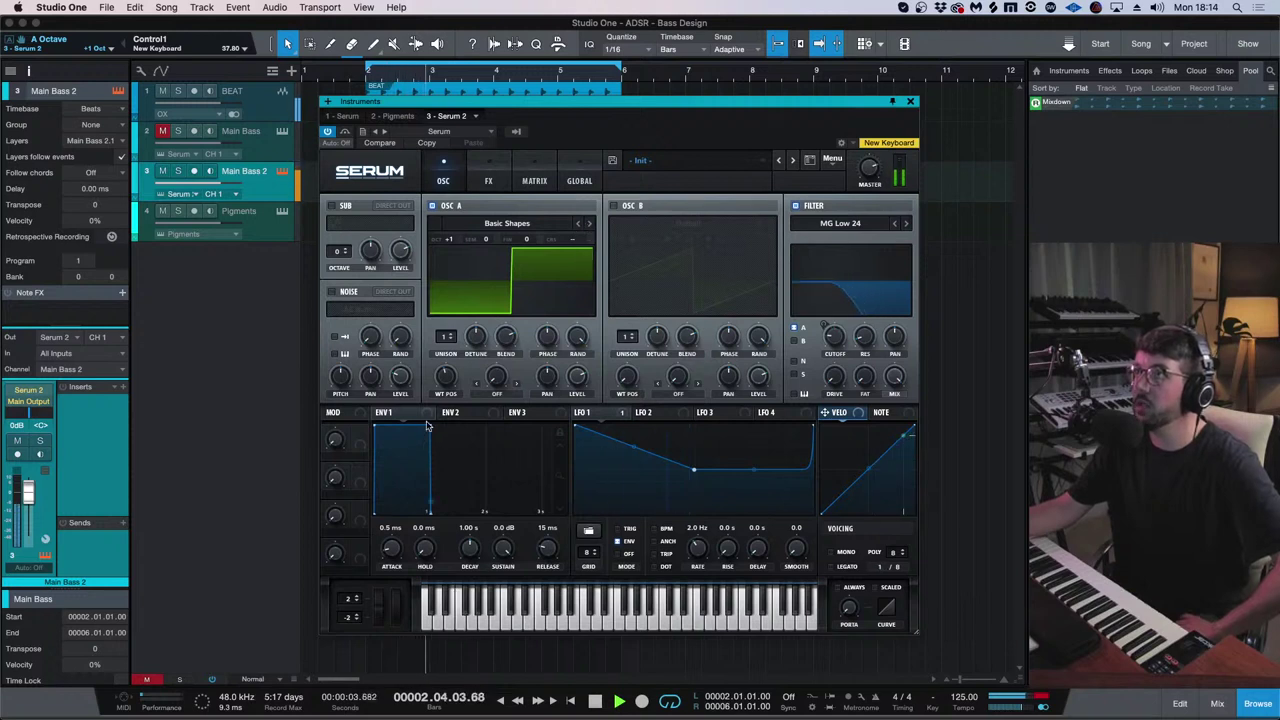
click(549, 289)
mouse_move(444, 380)
mouse_down()
mouse_move(445, 416)
mouse_move(466, 370)
mouse_up()
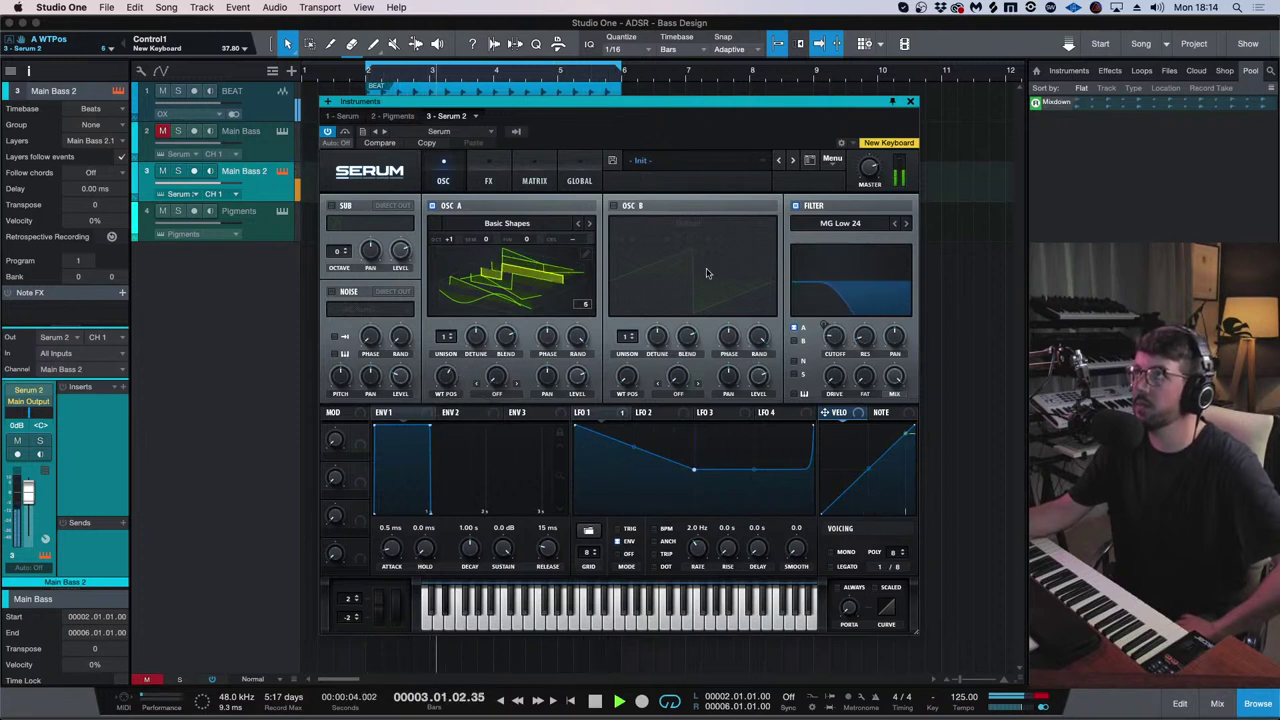
- Return oscillator A's octave to 0 and lower the filter cutoff to 76 Hz
mouse_move(450, 247)
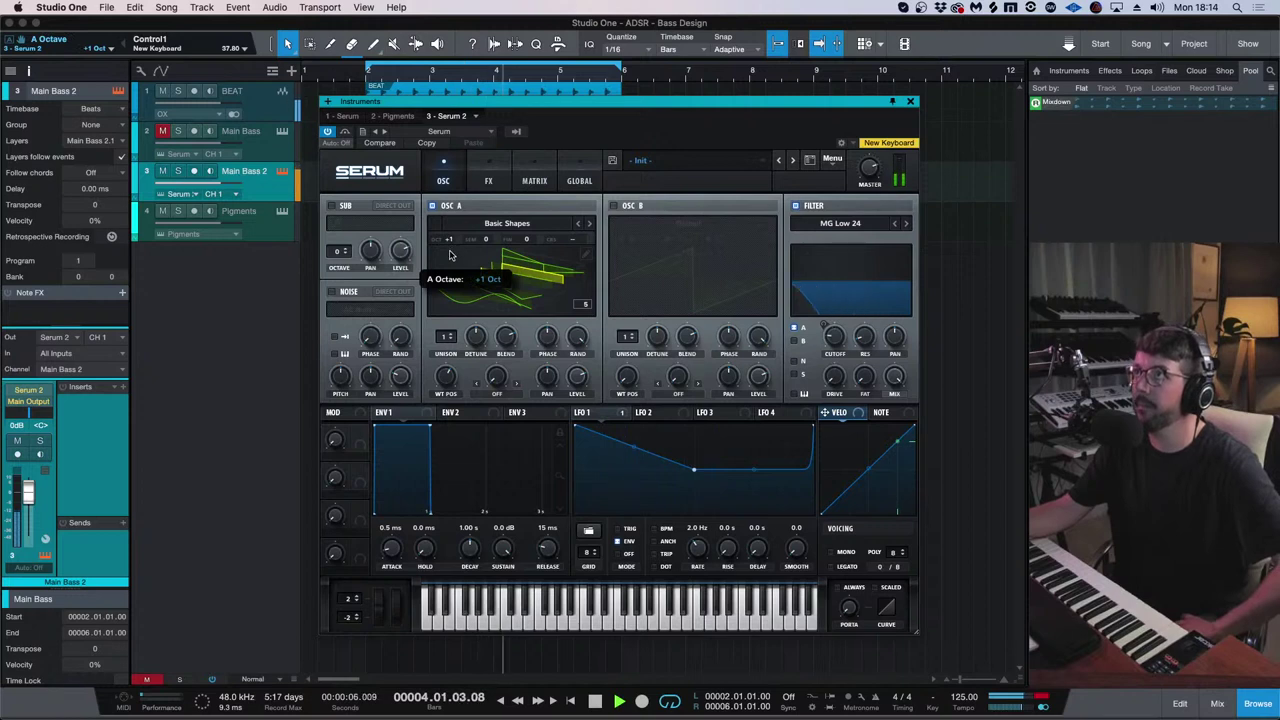
drag(451, 251, 451, 258)
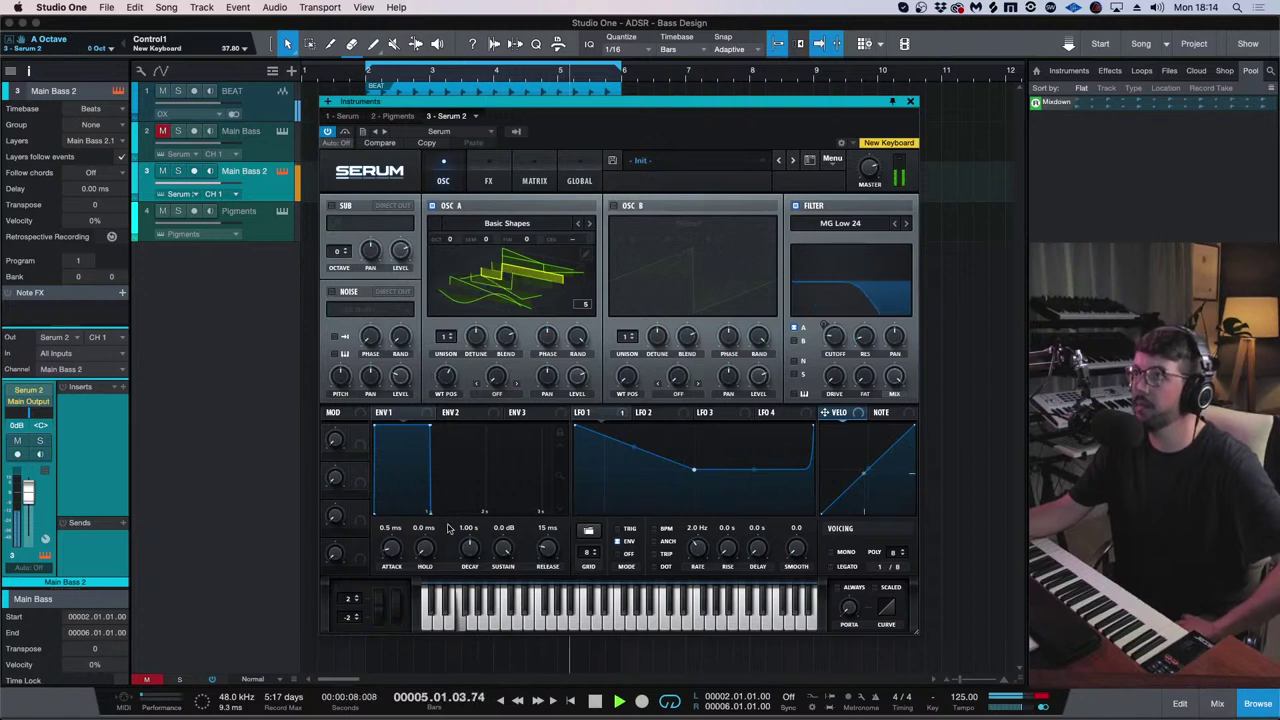
mouse_move(838, 340)
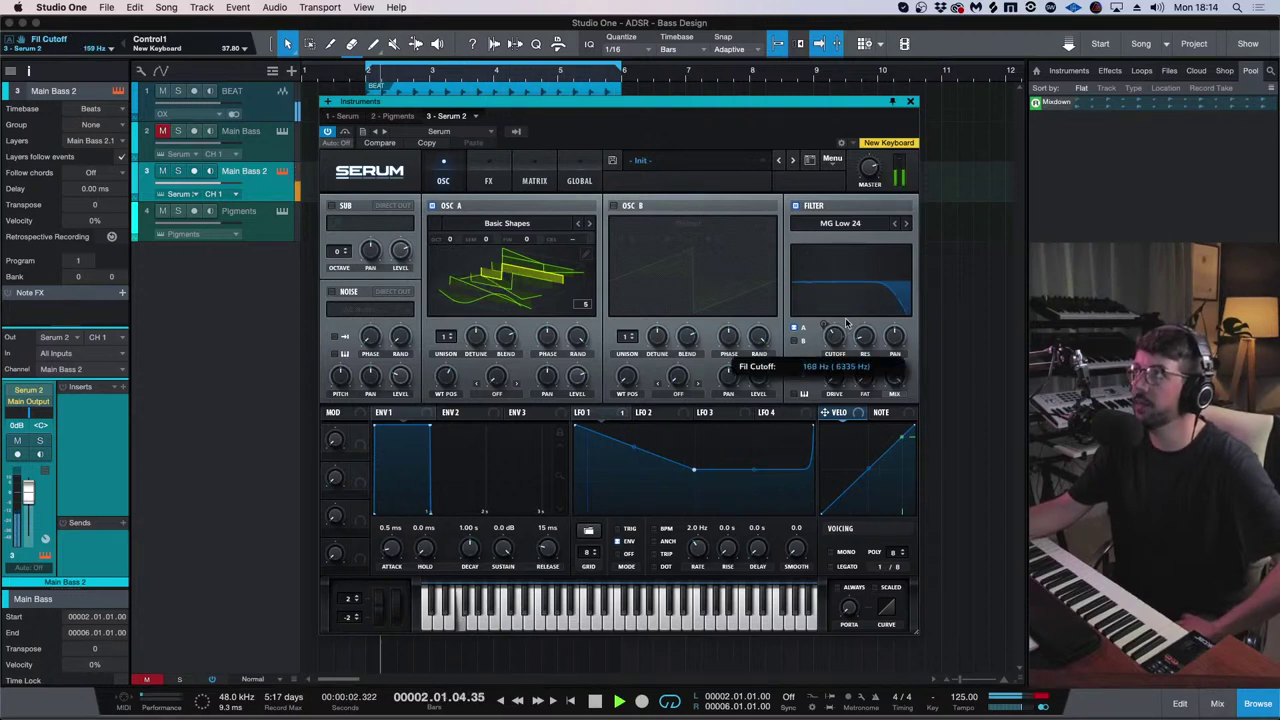
scroll(838, 336, down, 2)
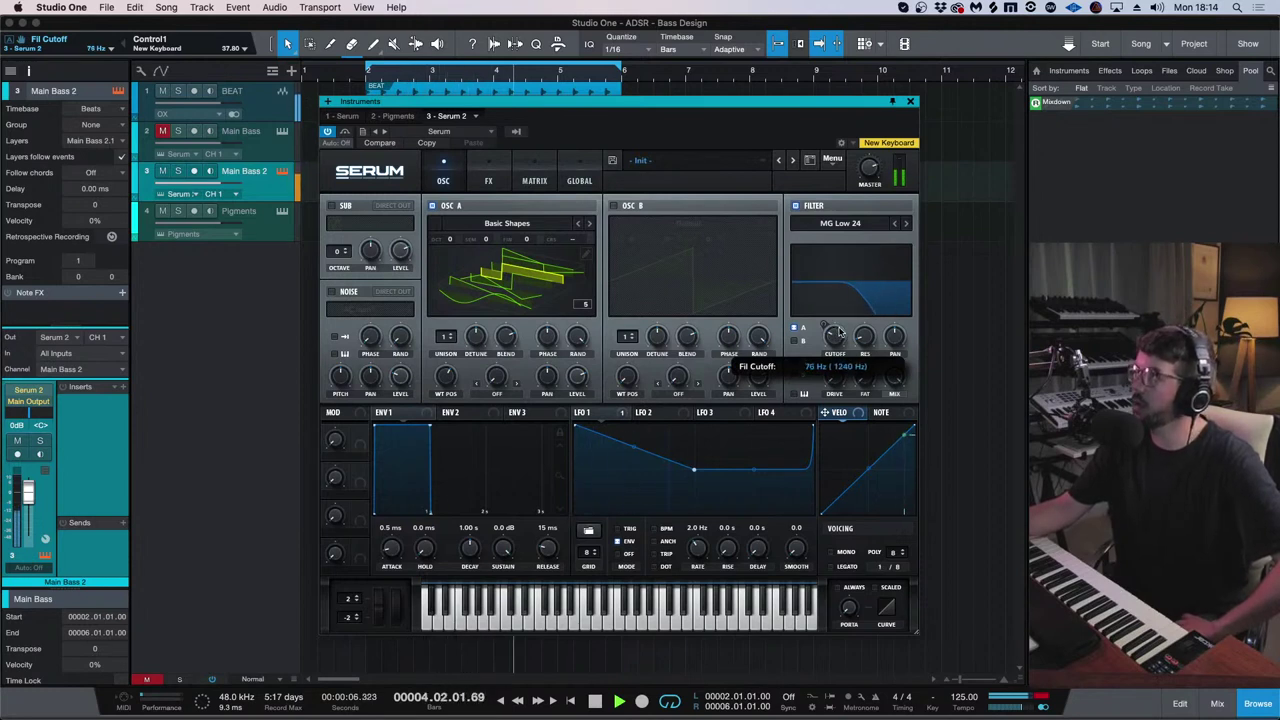
- Sweep the low-pass filter cutoff up to 315 Hz and down to 48 Hz, and settle it slightly higher
scroll(838, 336, up, 5)
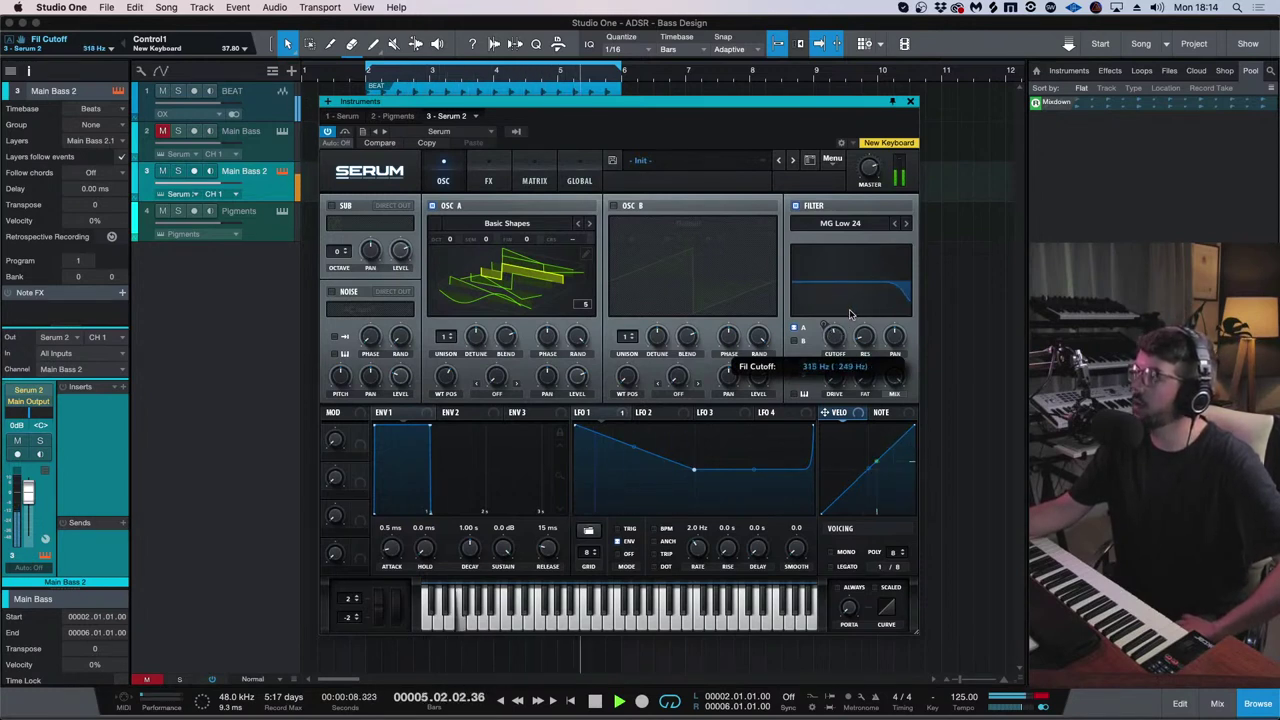
scroll(838, 340, down, 6)
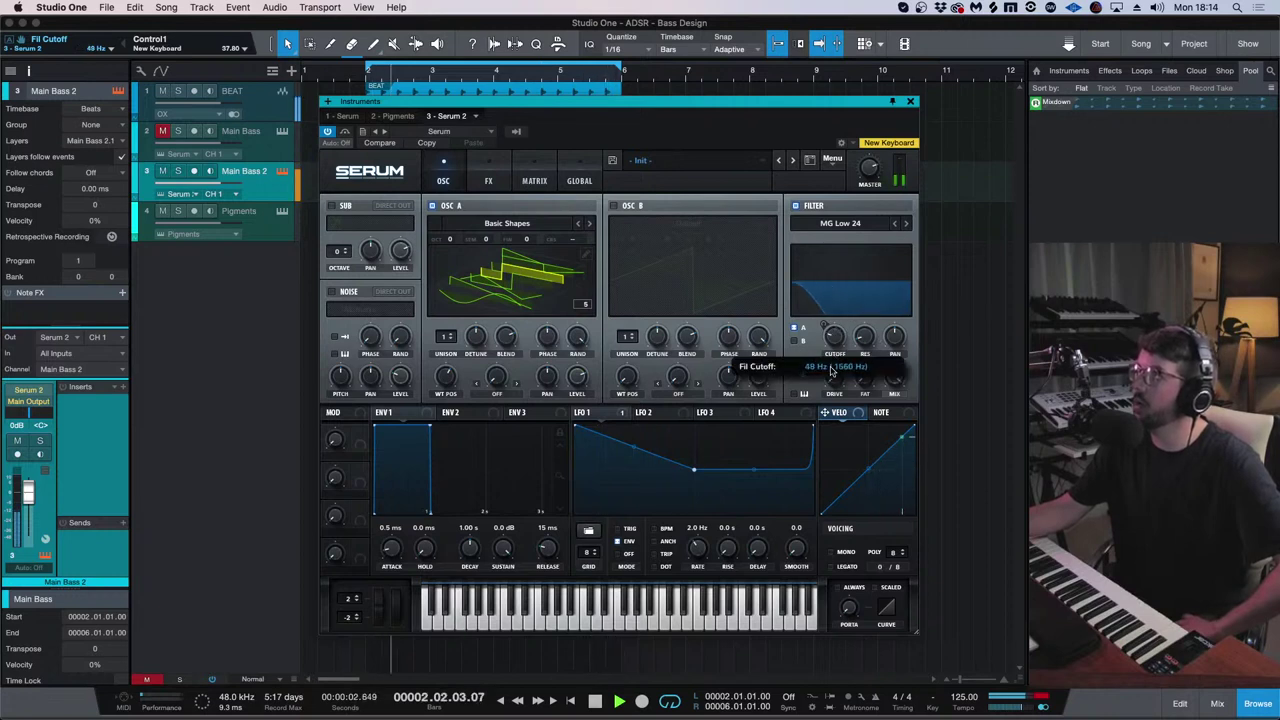
scroll(838, 343, up, 2)
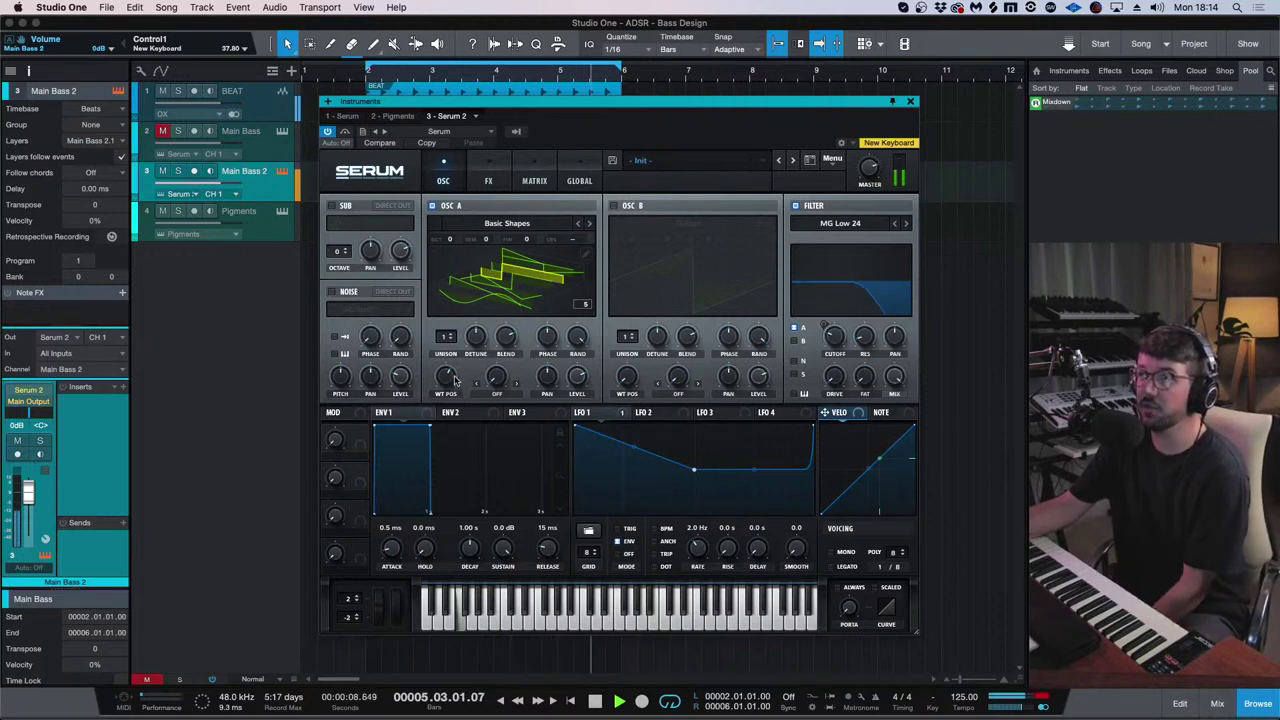
- Set oscillator A's wavetable position to 6 and check the waveform in the wavetable editor
scroll(453, 372, up, 2)
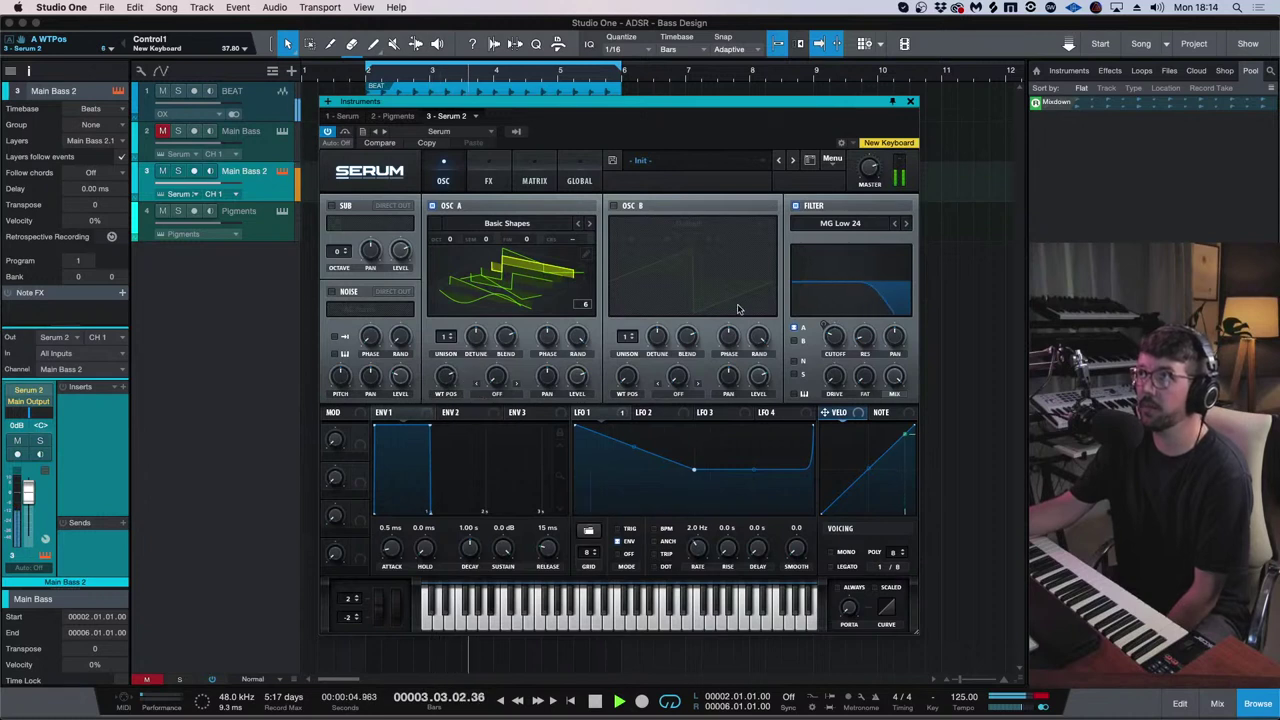
click(582, 252)
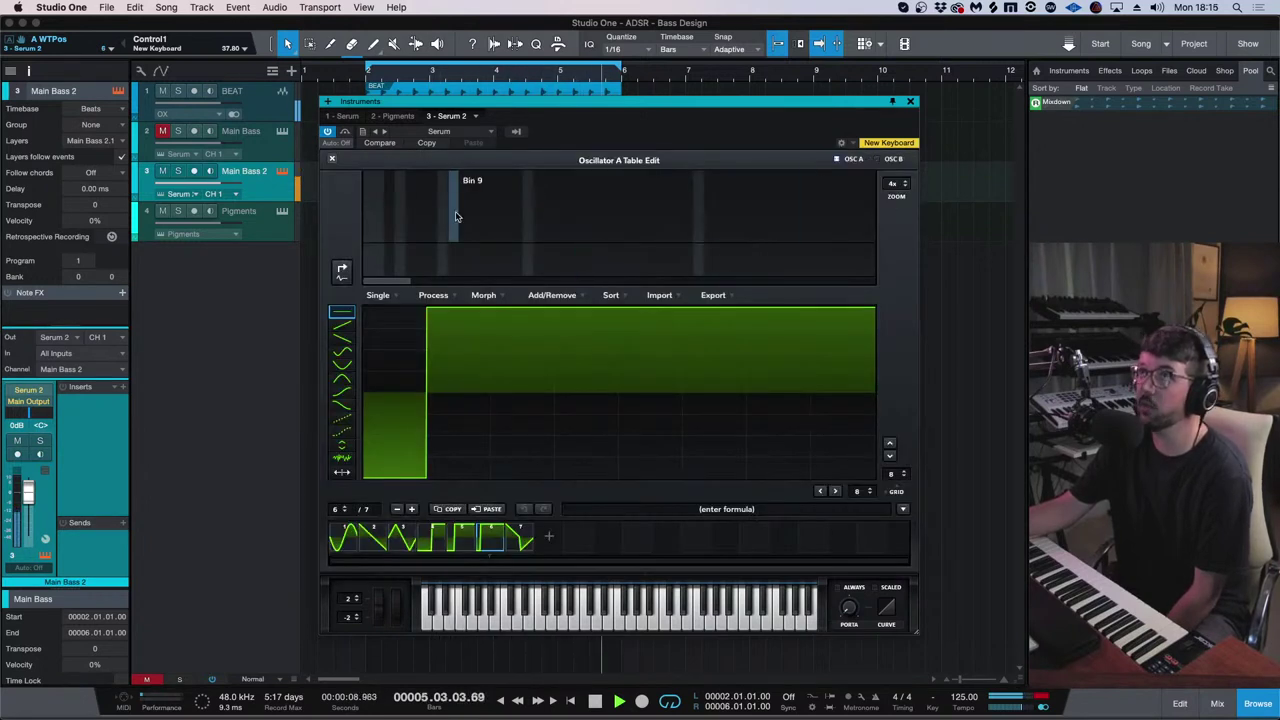
click(332, 158)
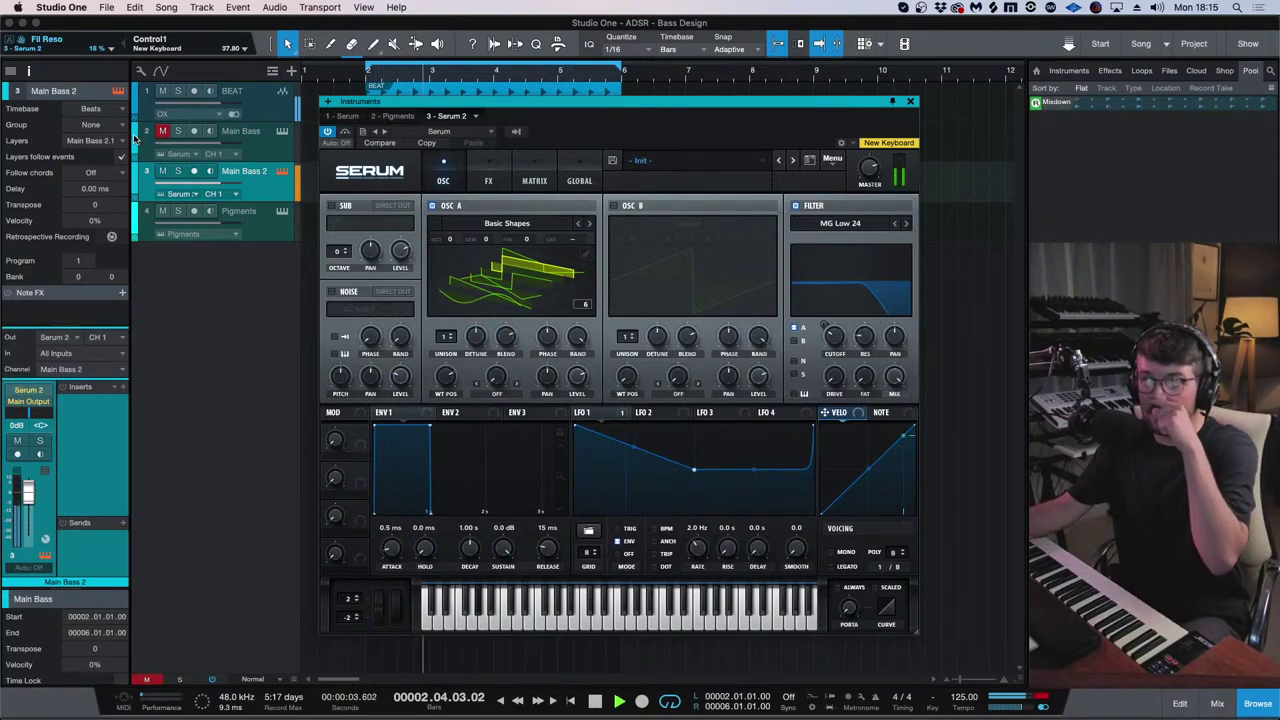
- Rename the Main Bass 2 track as Pluck Bass
double_click(253, 172)
text(Plcuk)
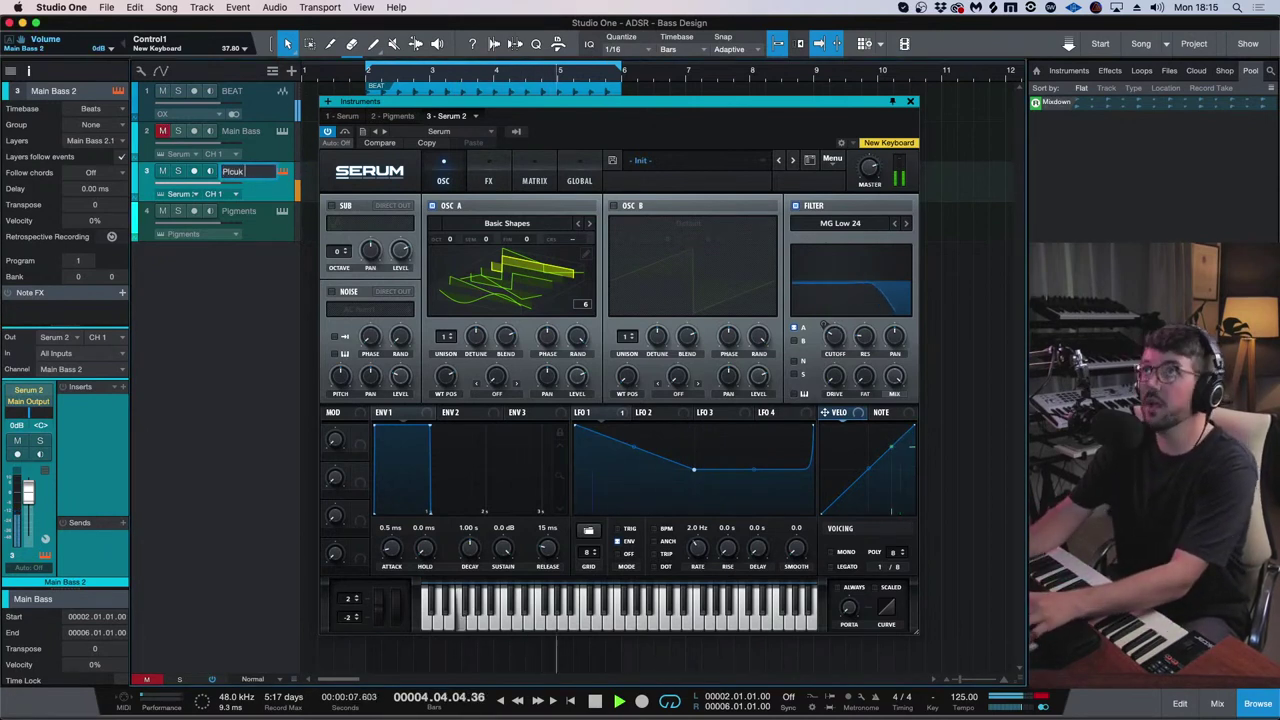
key(BackSpace)
key(BackSpace)
key(BackSpace)
text(uc)
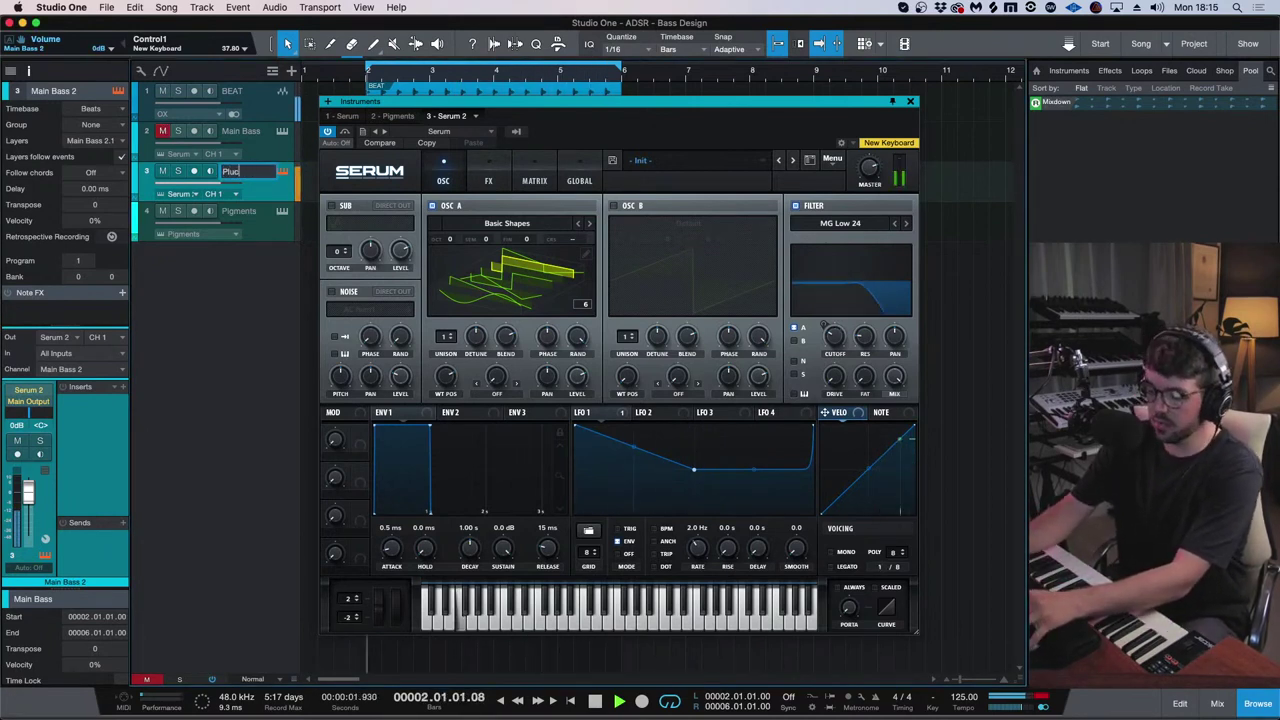
text(k Bass)
key(Return)
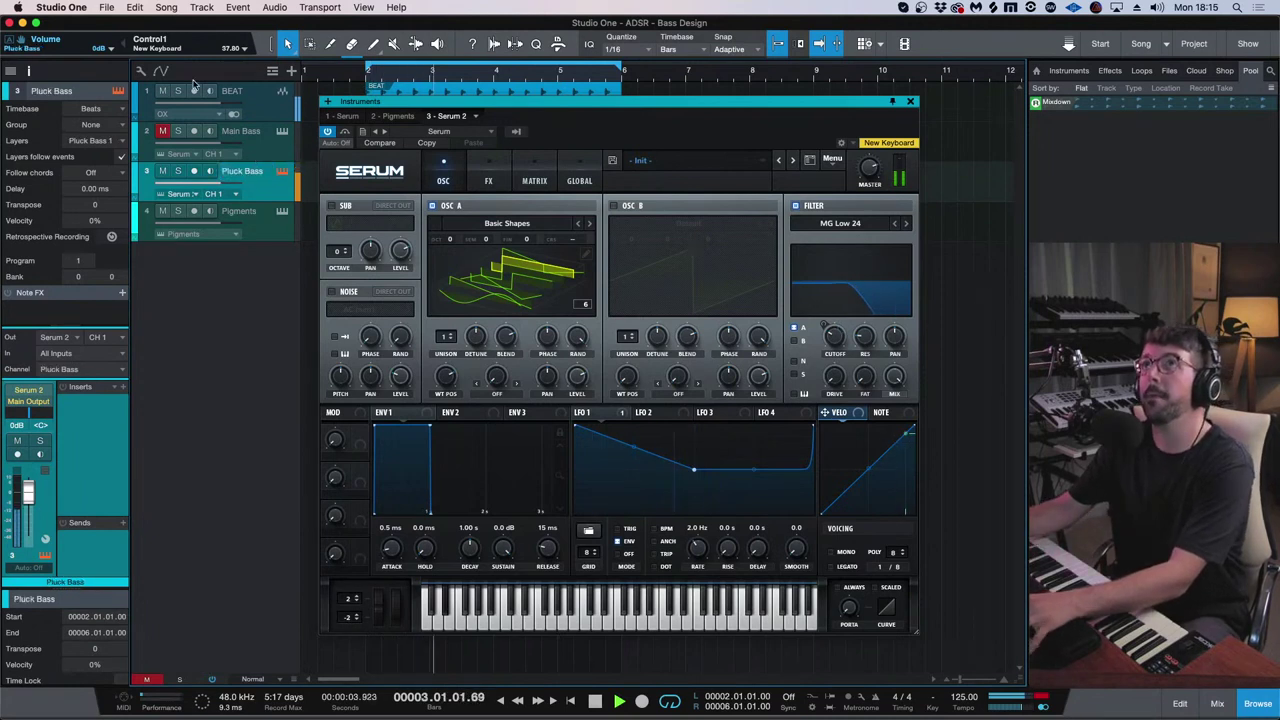
- Unmute the Main Bass track and compare the mix with Pluck Bass muted and unmuted
click(162, 131)
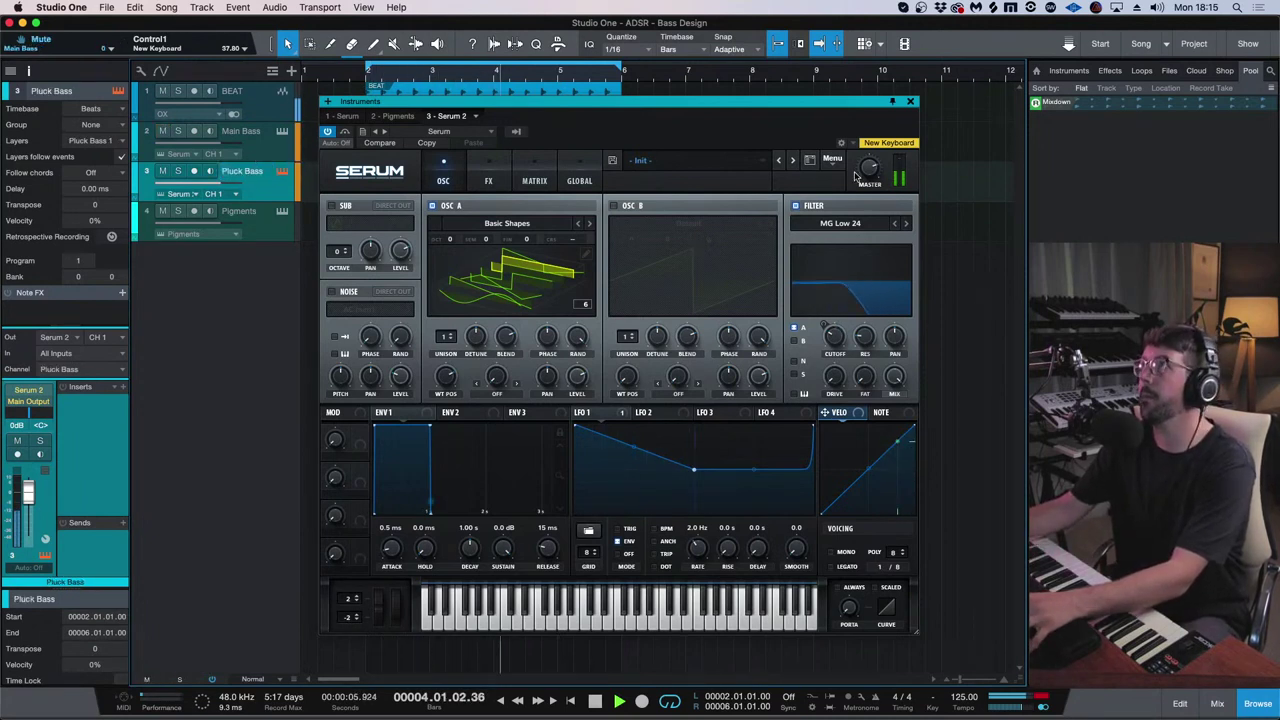
mouse_move(860, 175)
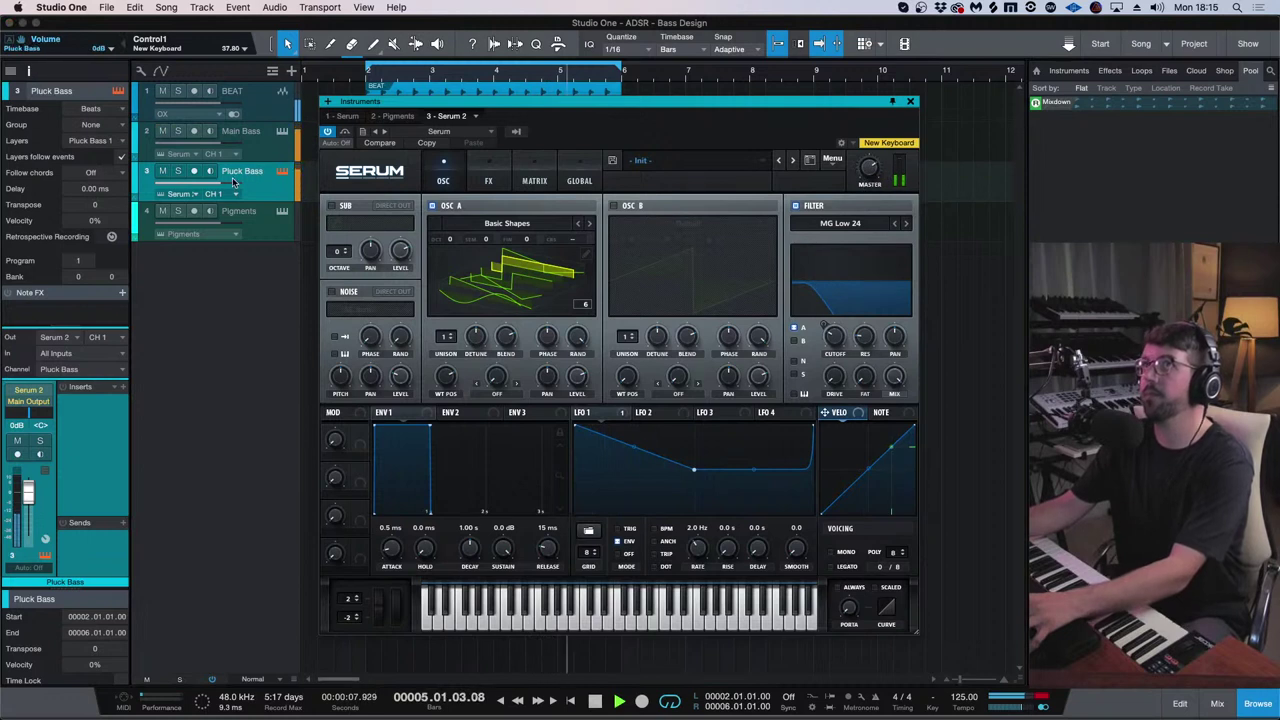
click(163, 172)
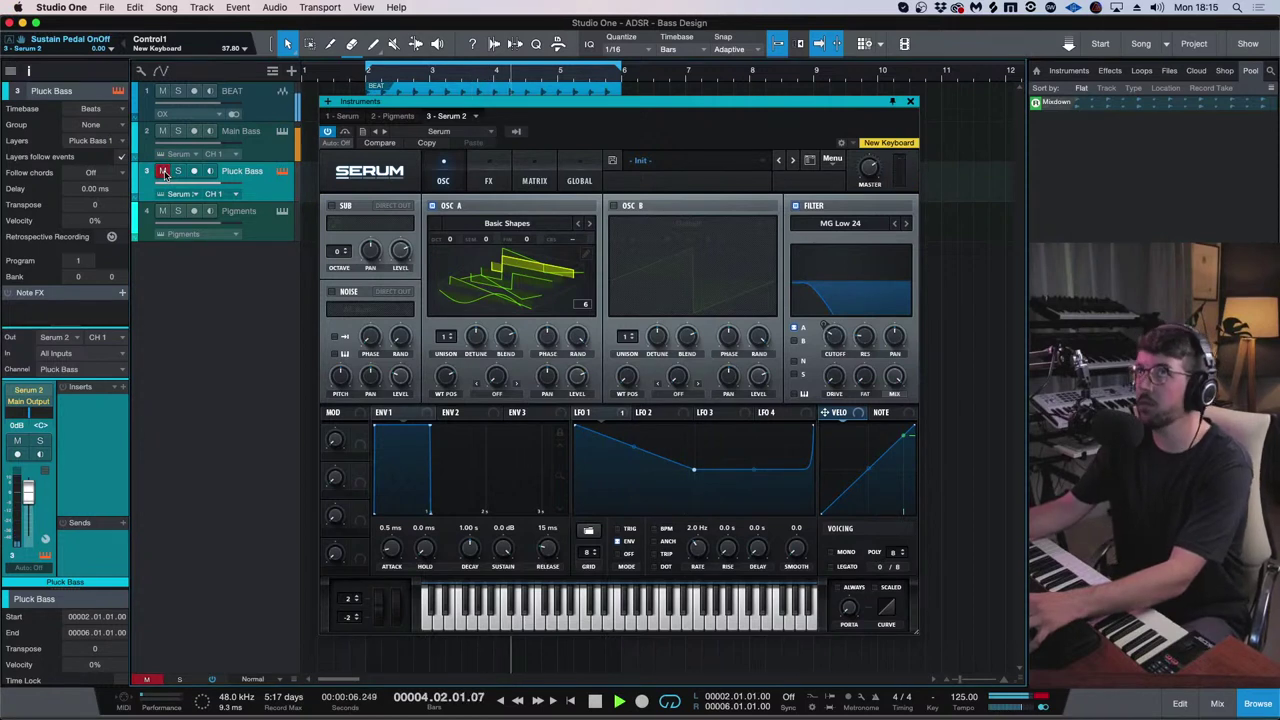
click(163, 172)
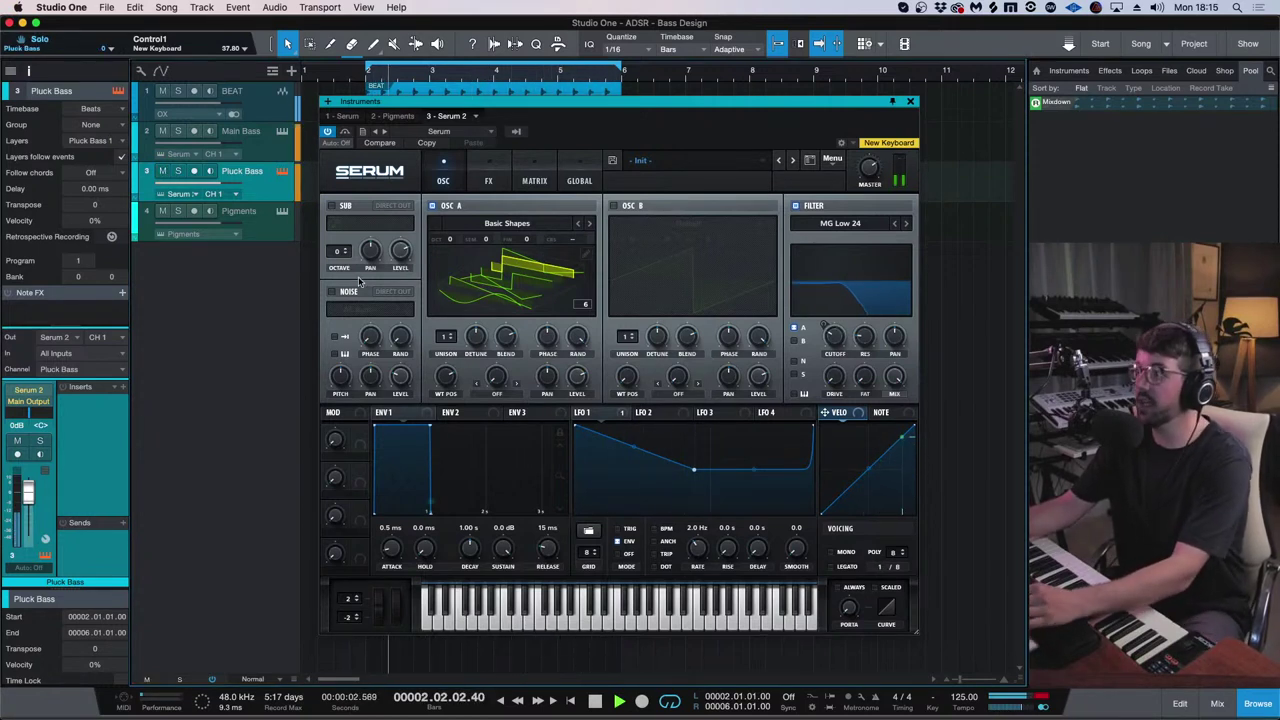
- Solo Pluck Bass, enable the AC hum1 noise oscillator with key tracking and filter routing, and adjust its level
click(178, 172)
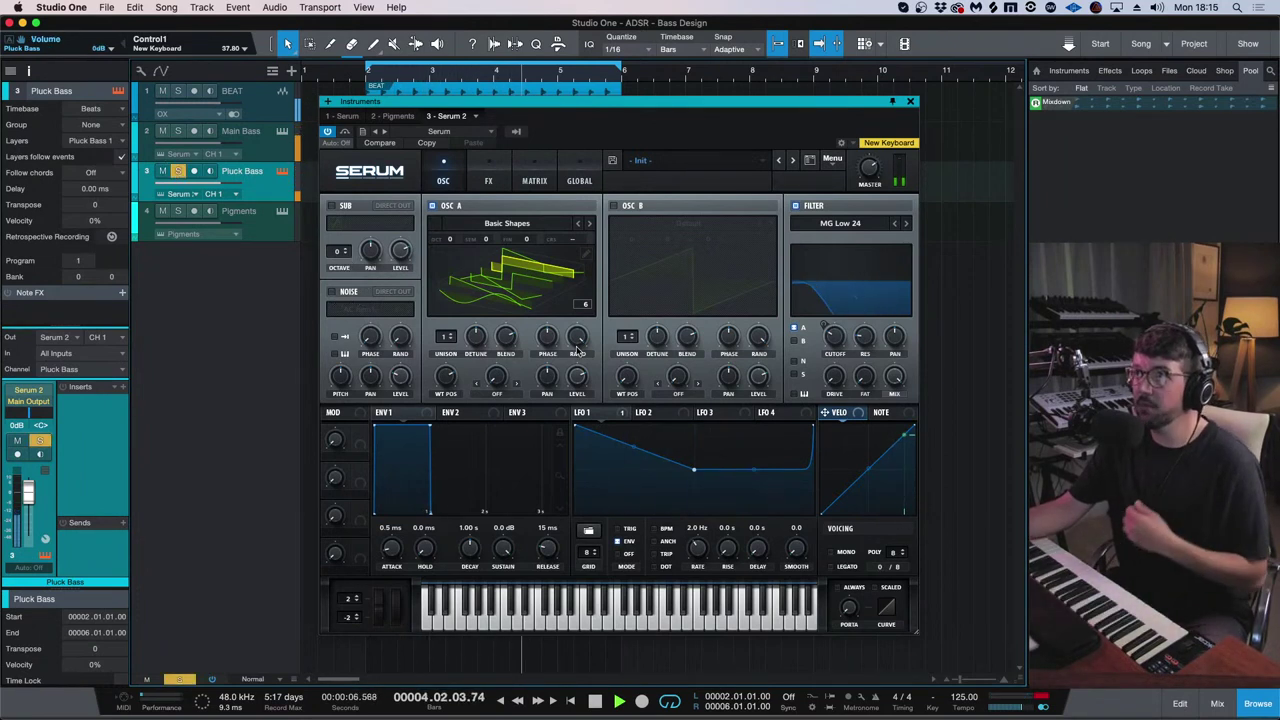
mouse_move(579, 345)
mouse_move(556, 372)
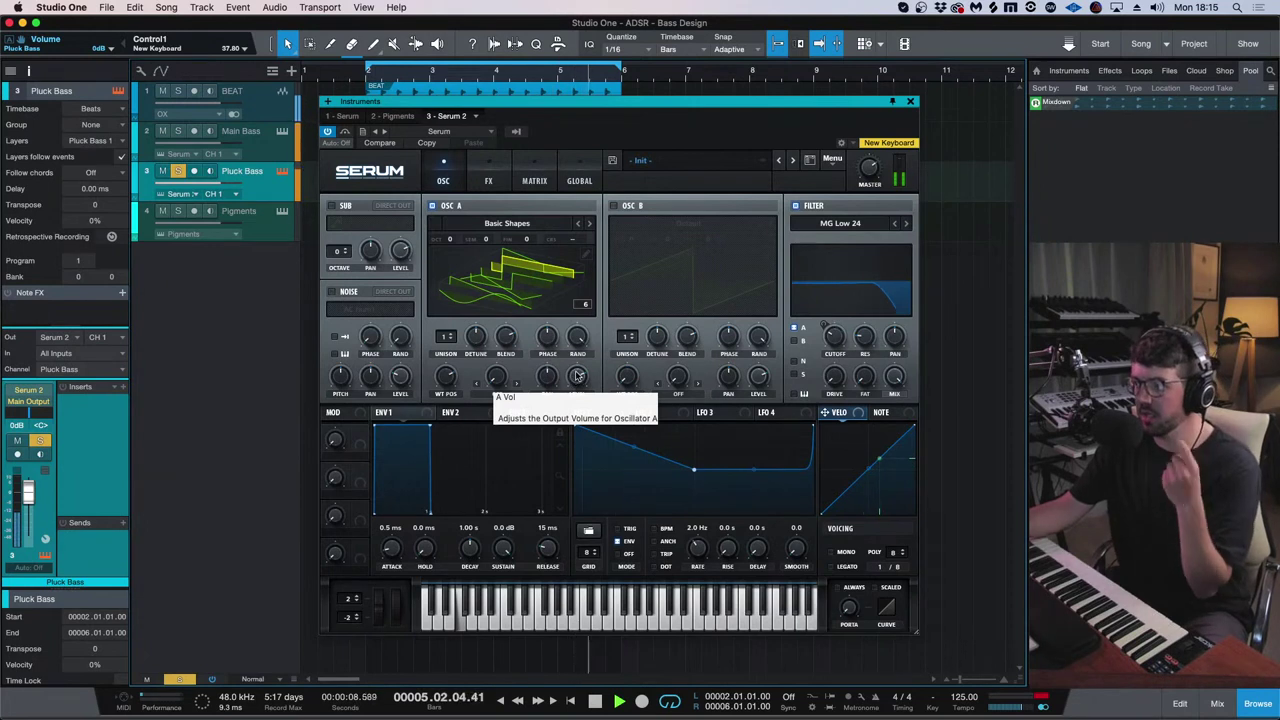
click(331, 291)
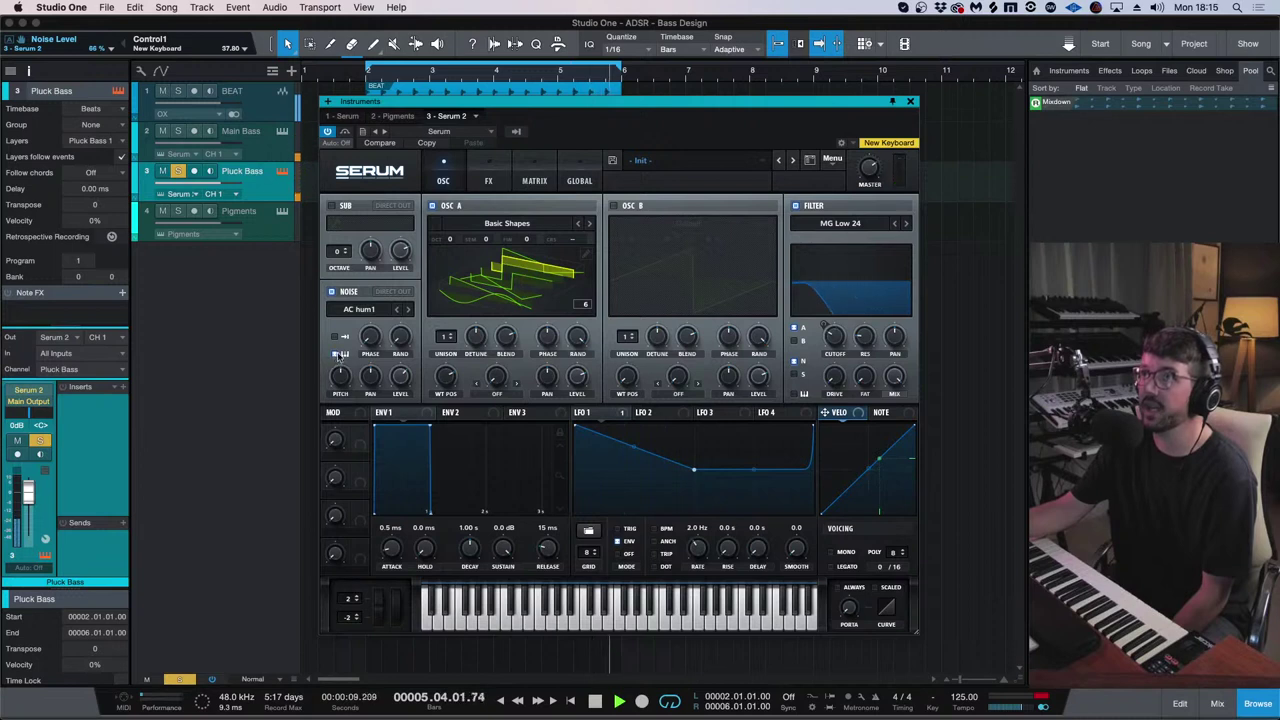
drag(403, 382, 403, 370)
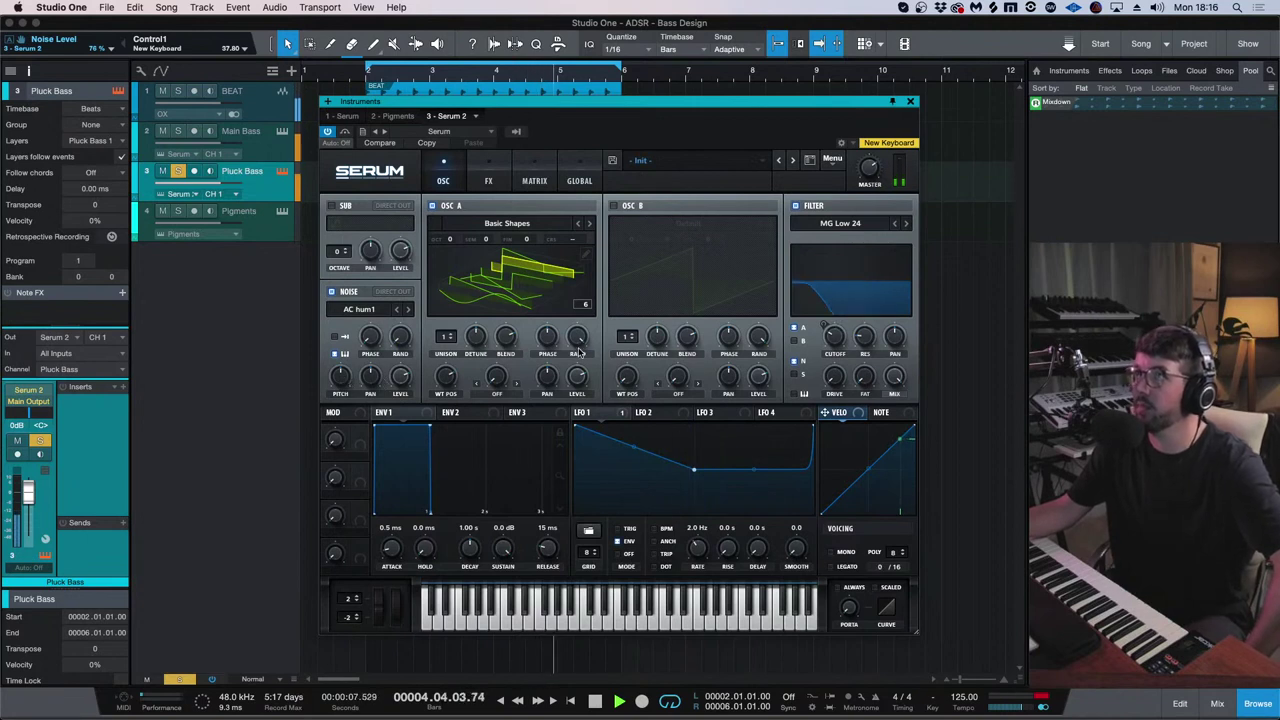
- Compare the bass with the noise bypassing the filter and with the noise oscillator switched off and on
click(794, 362)
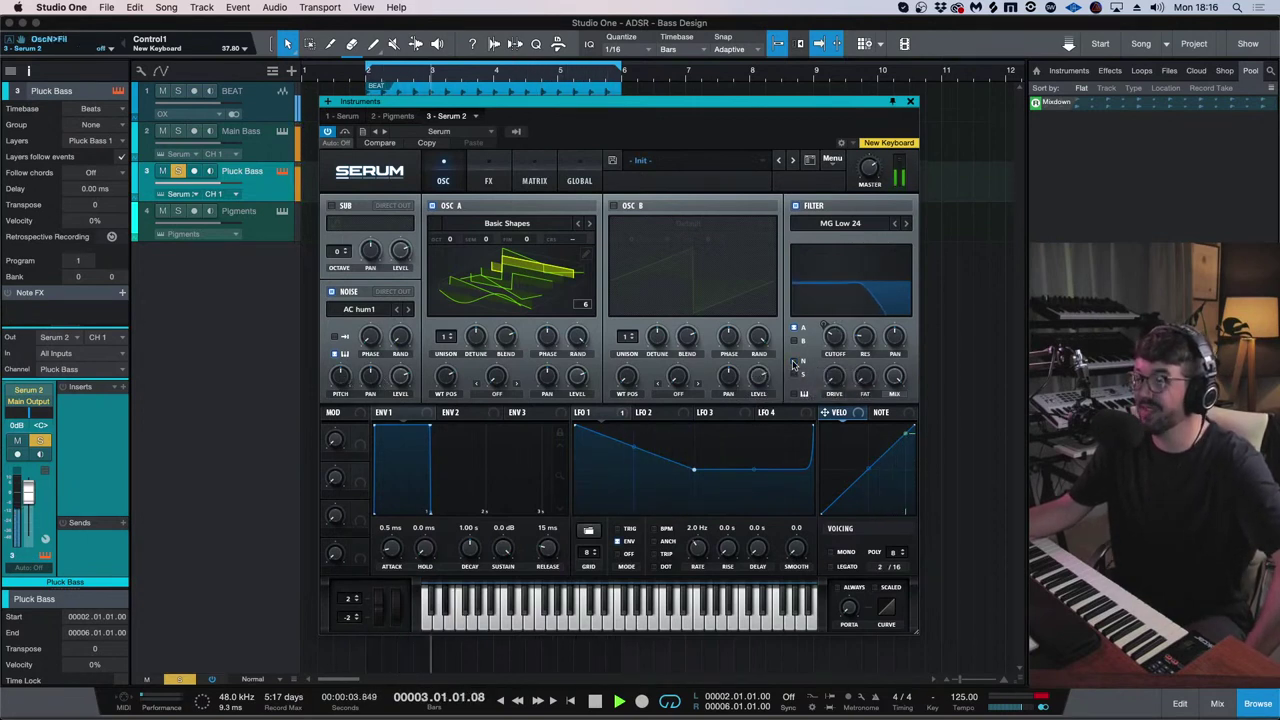
click(332, 292)
click(332, 292)
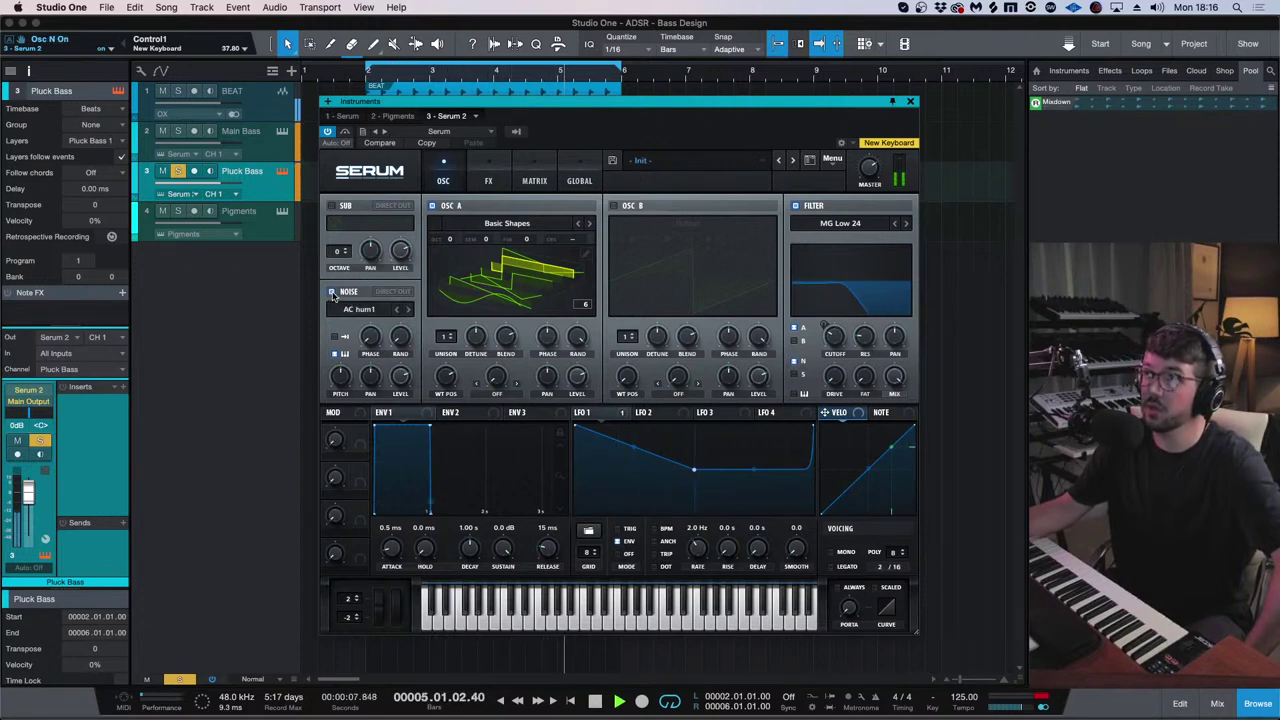
- Clear the Pluck Bass solo, set the noise level to 81%, and compare the mix with noise off and on
click(179, 172)
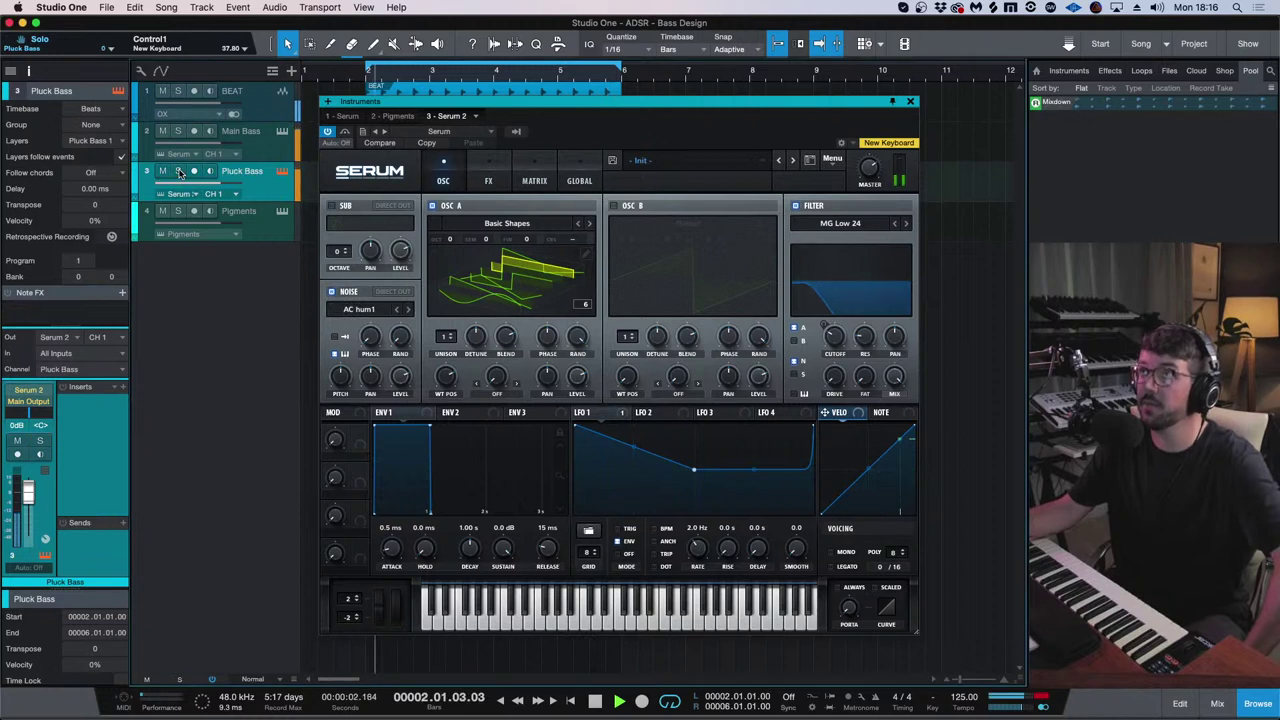
click(398, 376)
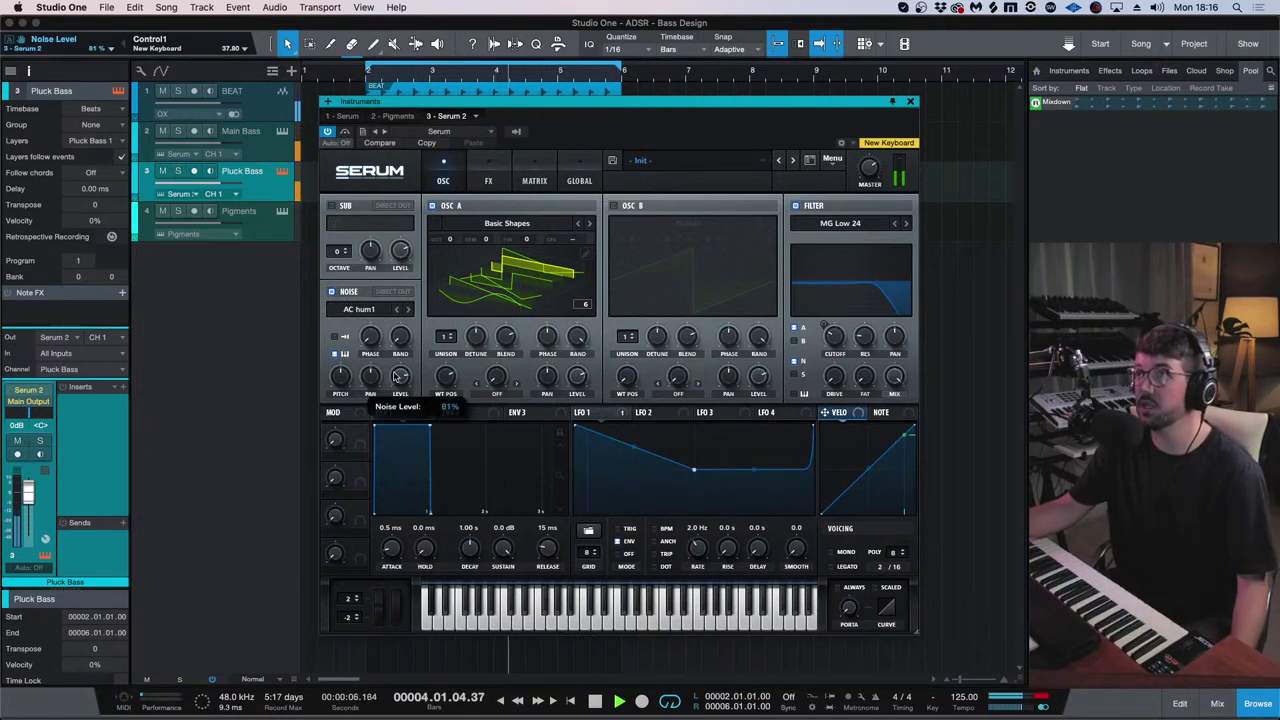
click(331, 292)
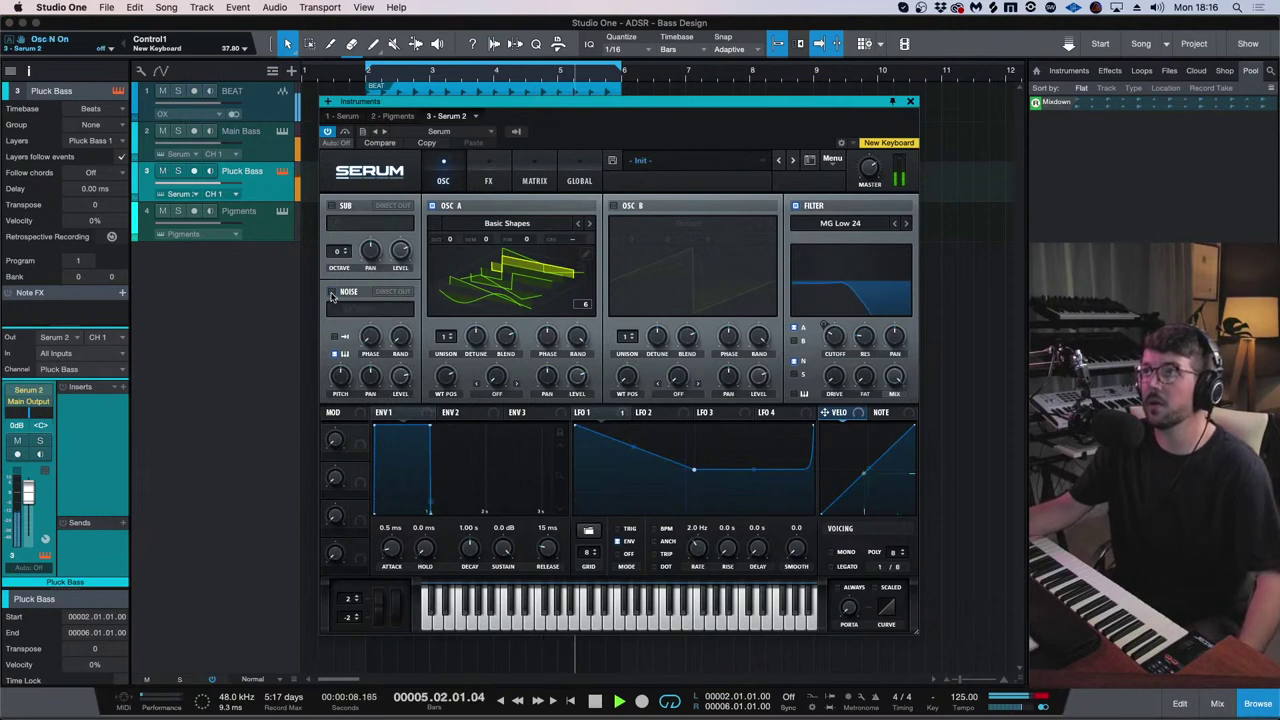
click(331, 292)
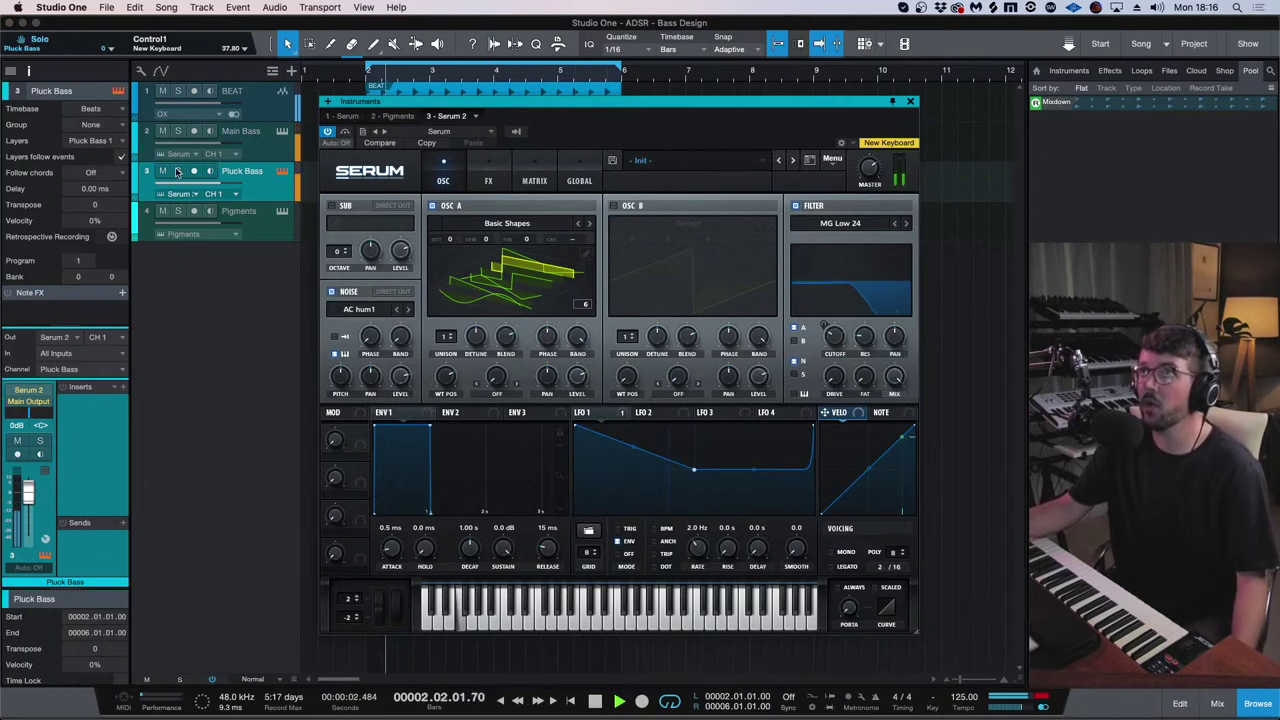
- Solo Pluck Bass, assign LFO 1 to the noise level, and lower the noise base level to about 47%
key(s)
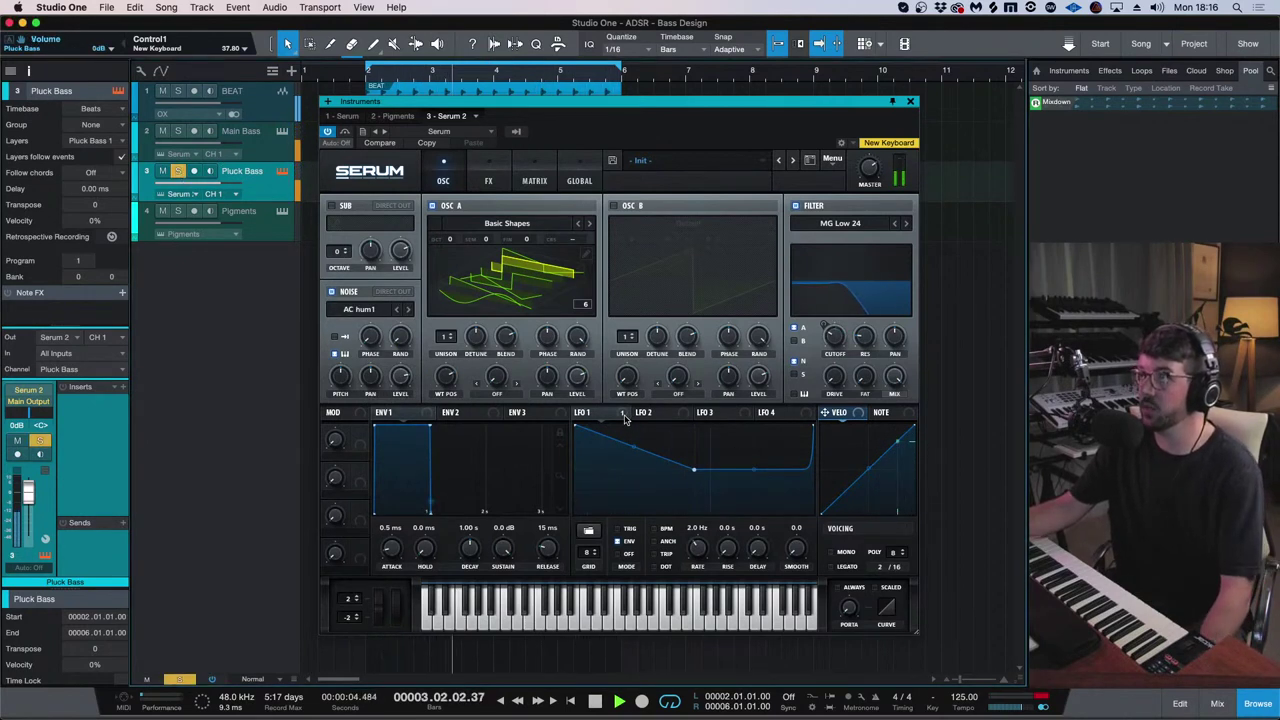
drag(579, 412, 402, 380)
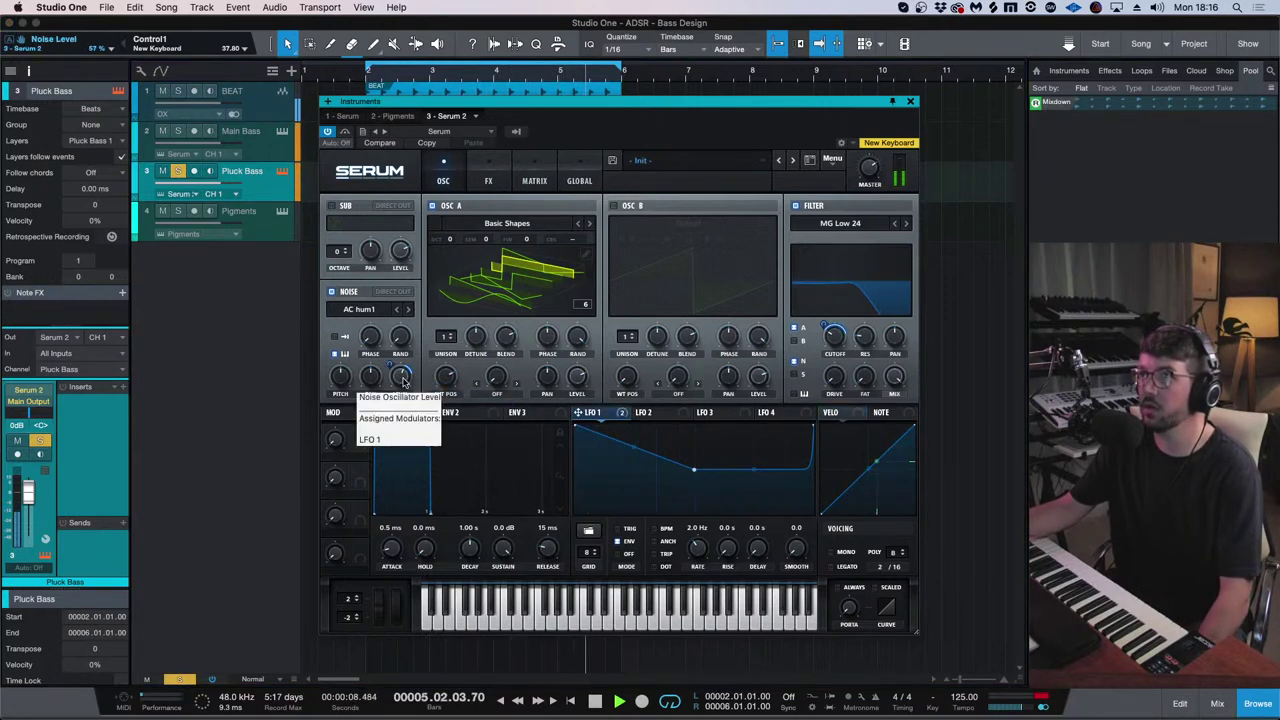
drag(402, 378, 402, 382)
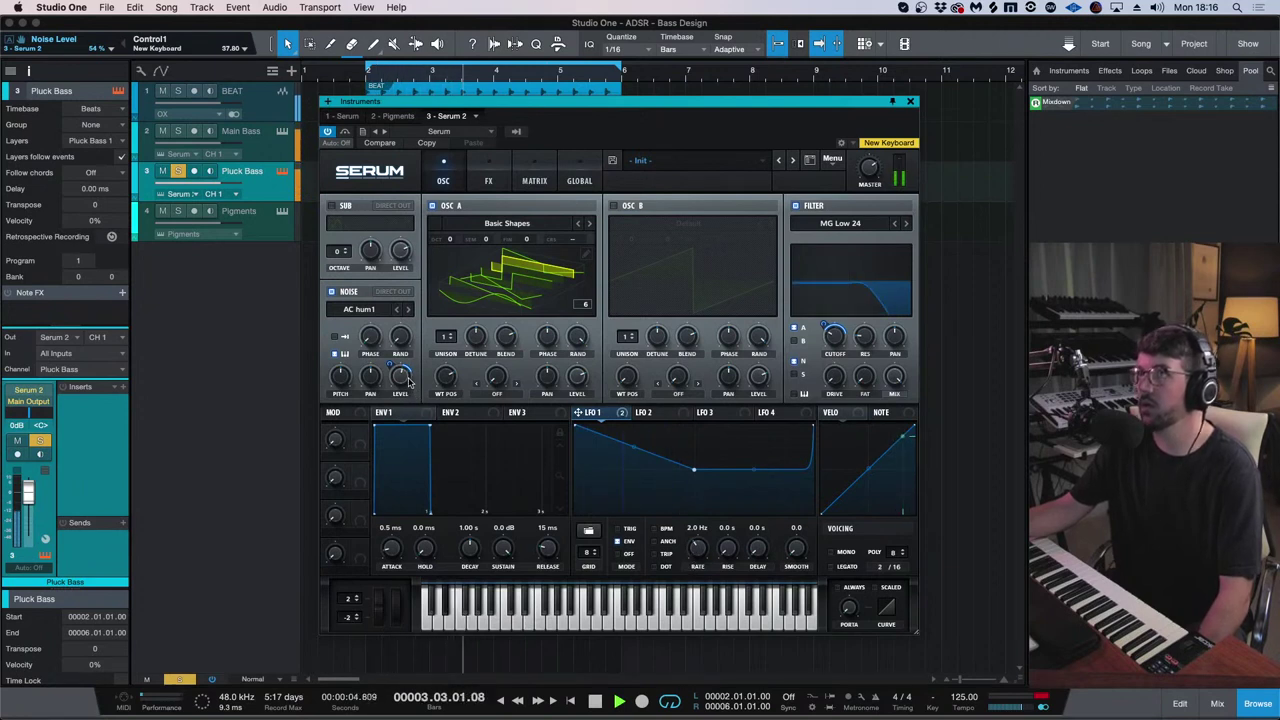
drag(408, 381, 405, 389)
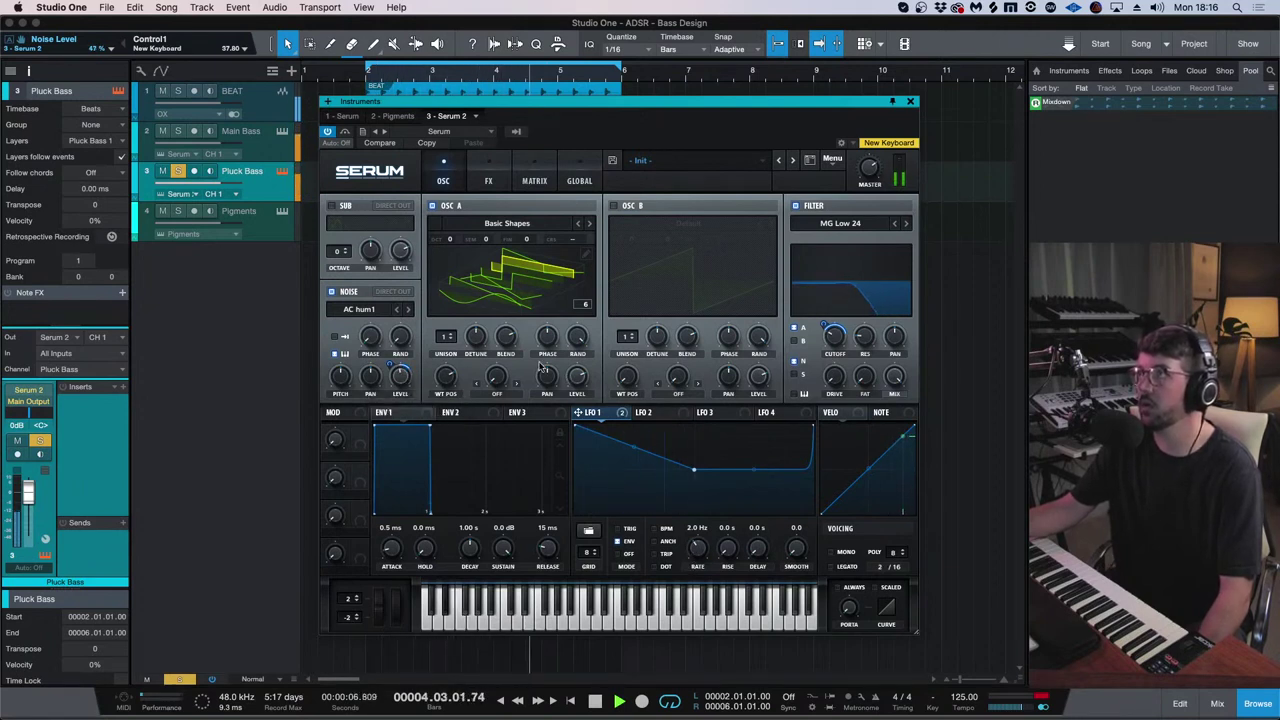
mouse_move(405, 378)
drag(405, 380, 405, 378)
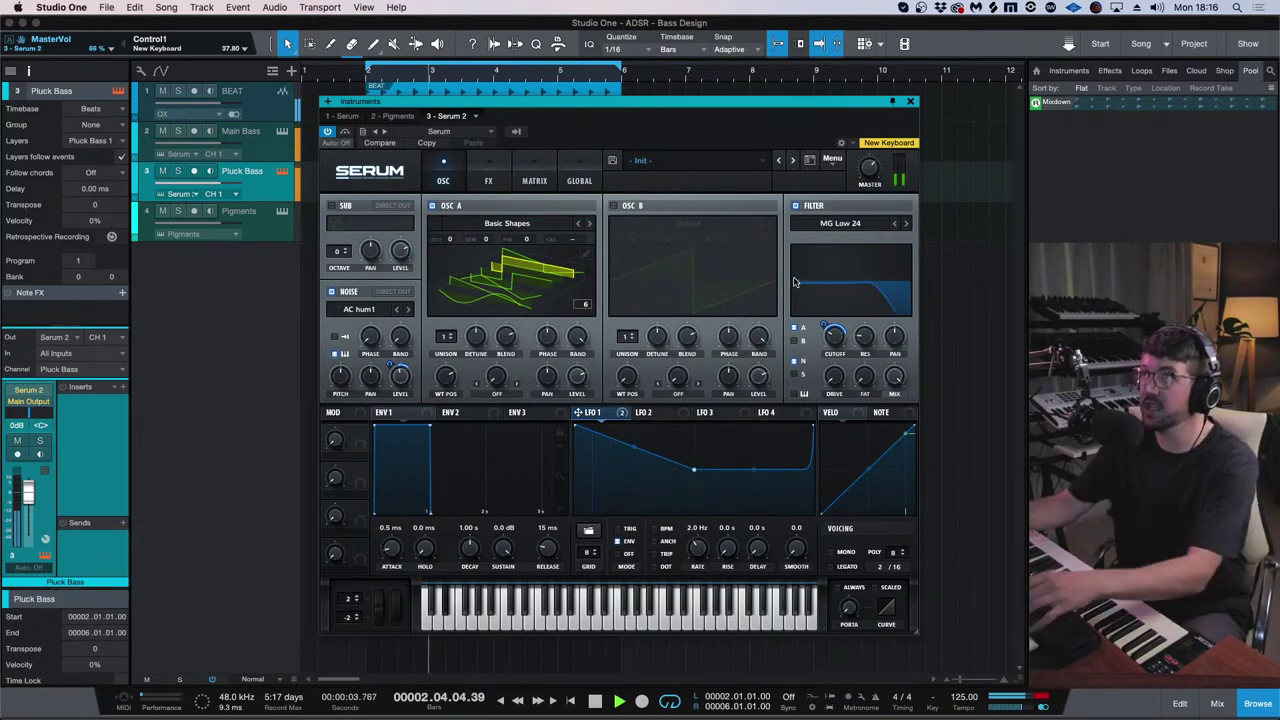
- Duplicate the Pluck Bass track with its instrument and notes, and rename the copy as Stereo Bass
key(super+w)
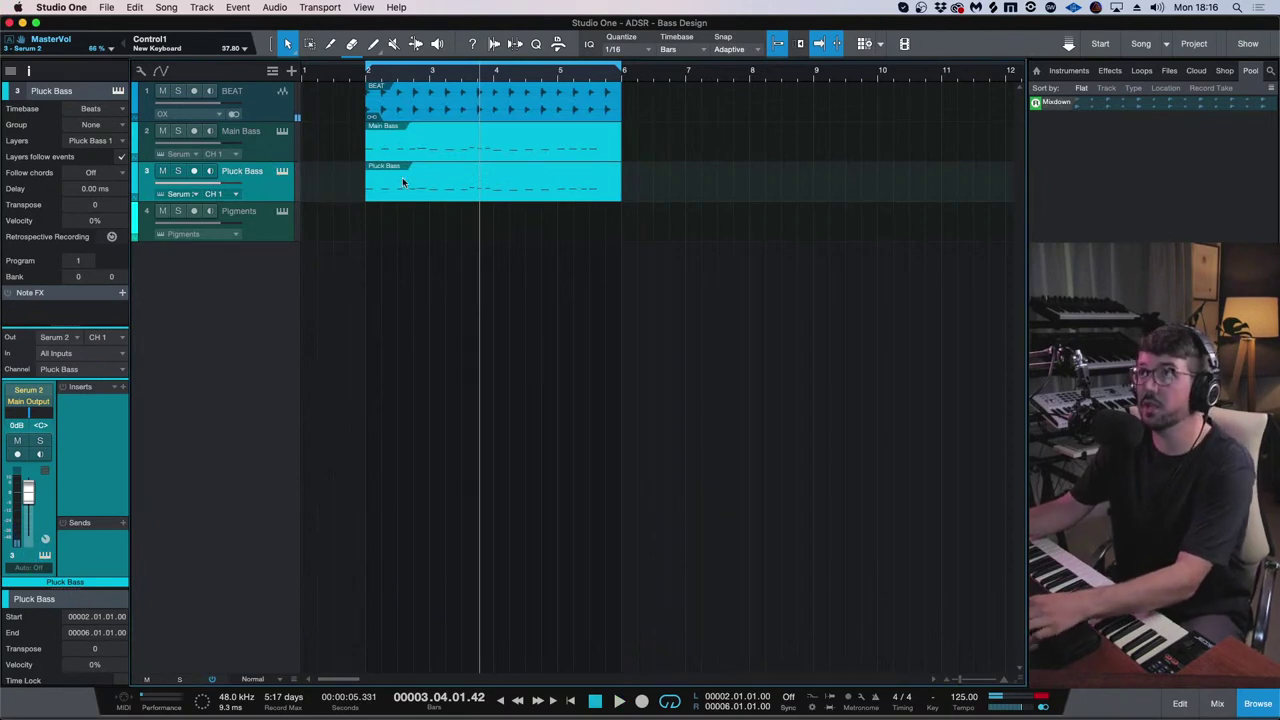
key(shift+d)
key(space)
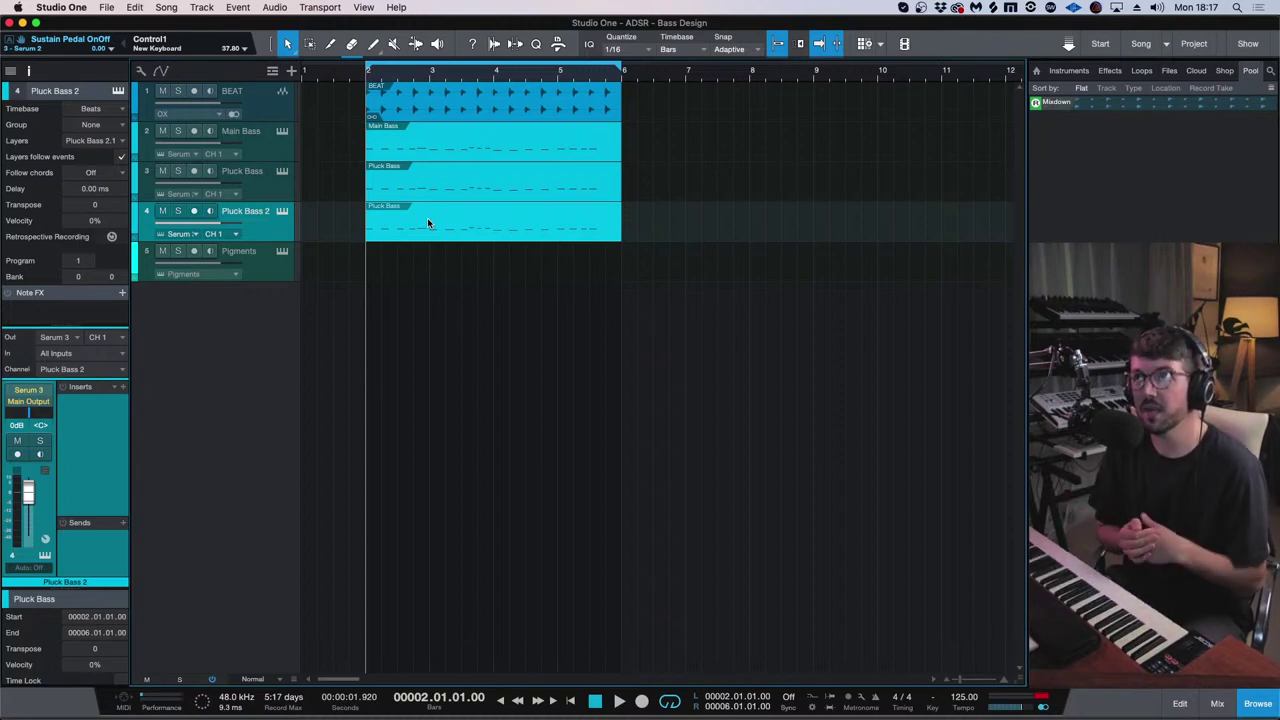
double_click(250, 213)
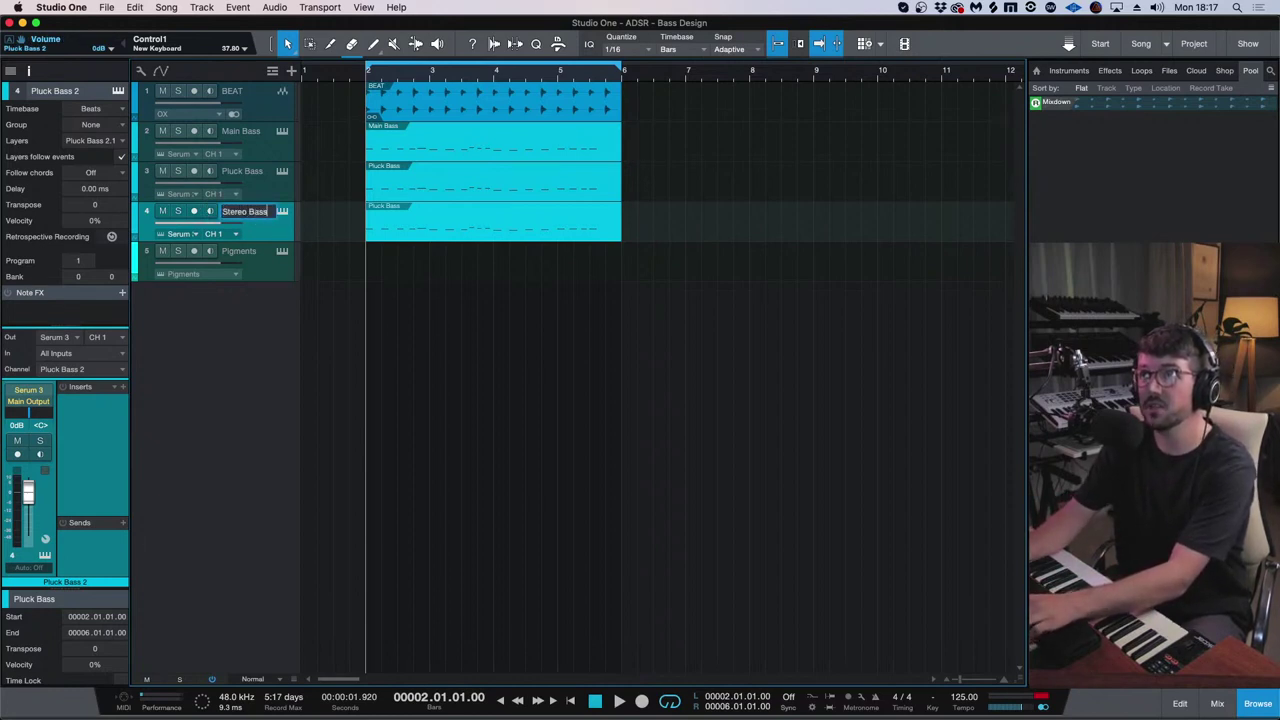
key(Return)
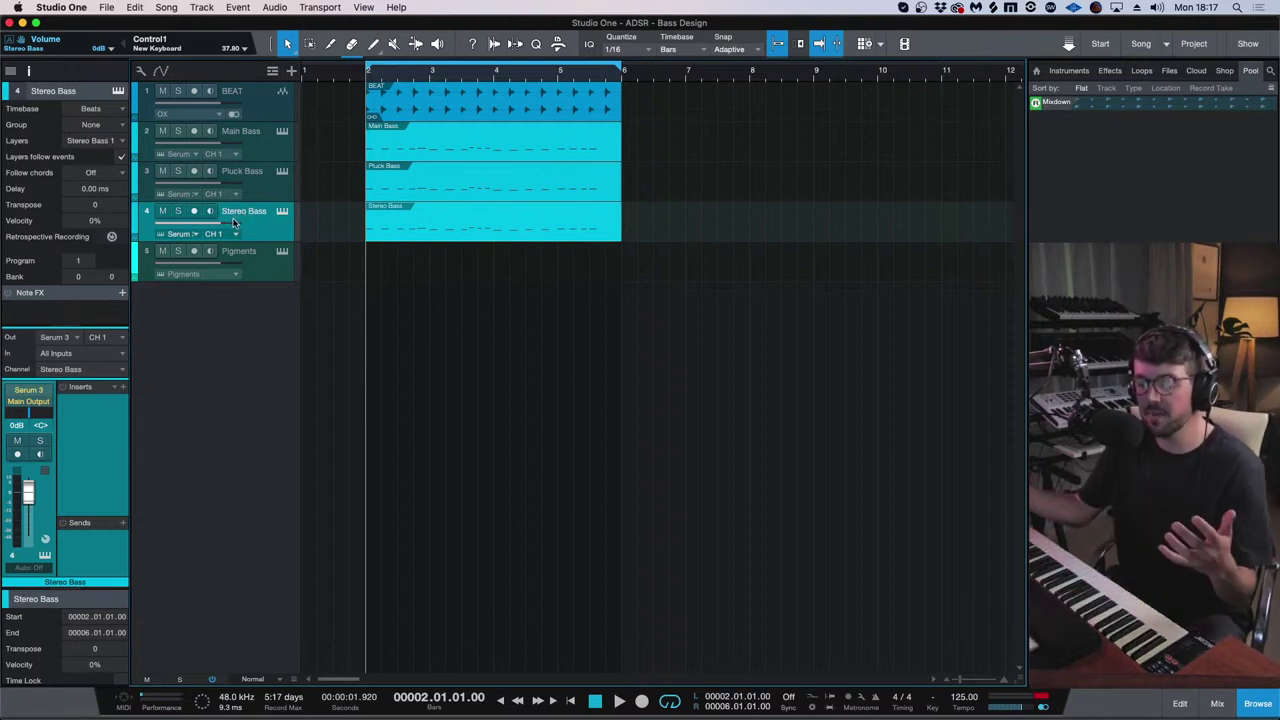
- Solo Stereo Bass, play the loop with its Serum instance open, and turn off the noise oscillator
click(178, 211)
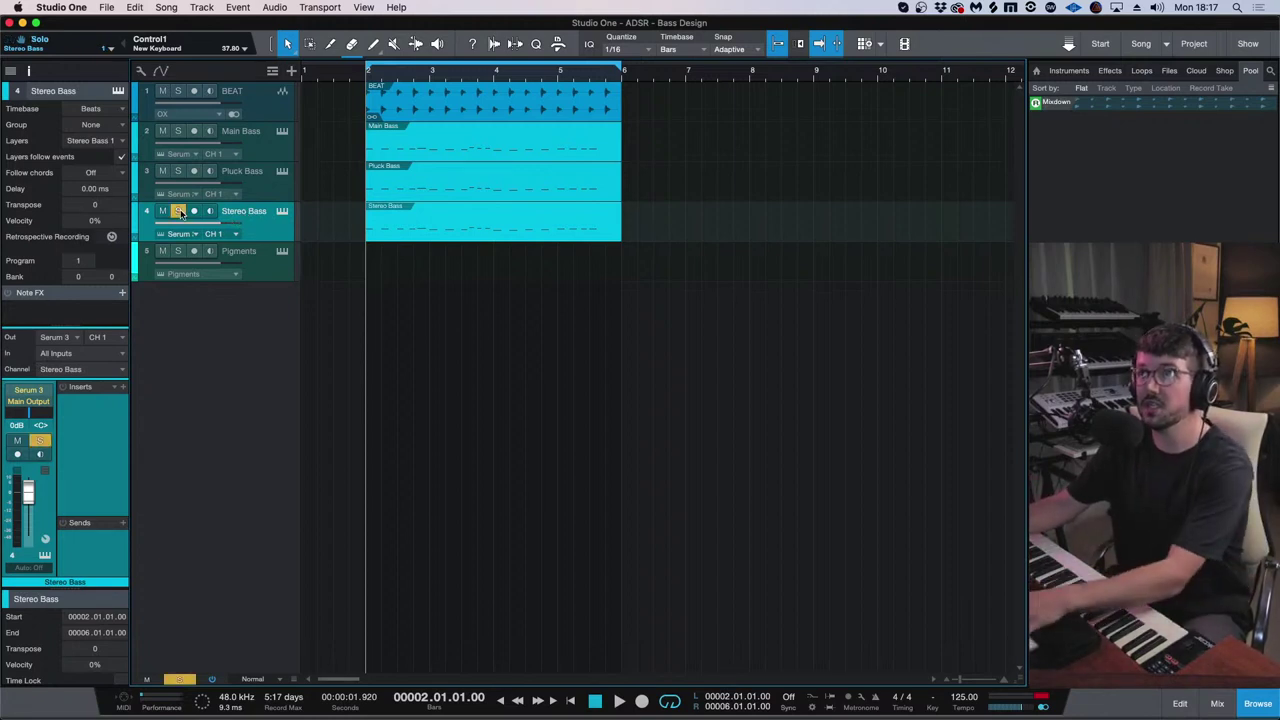
click(282, 212)
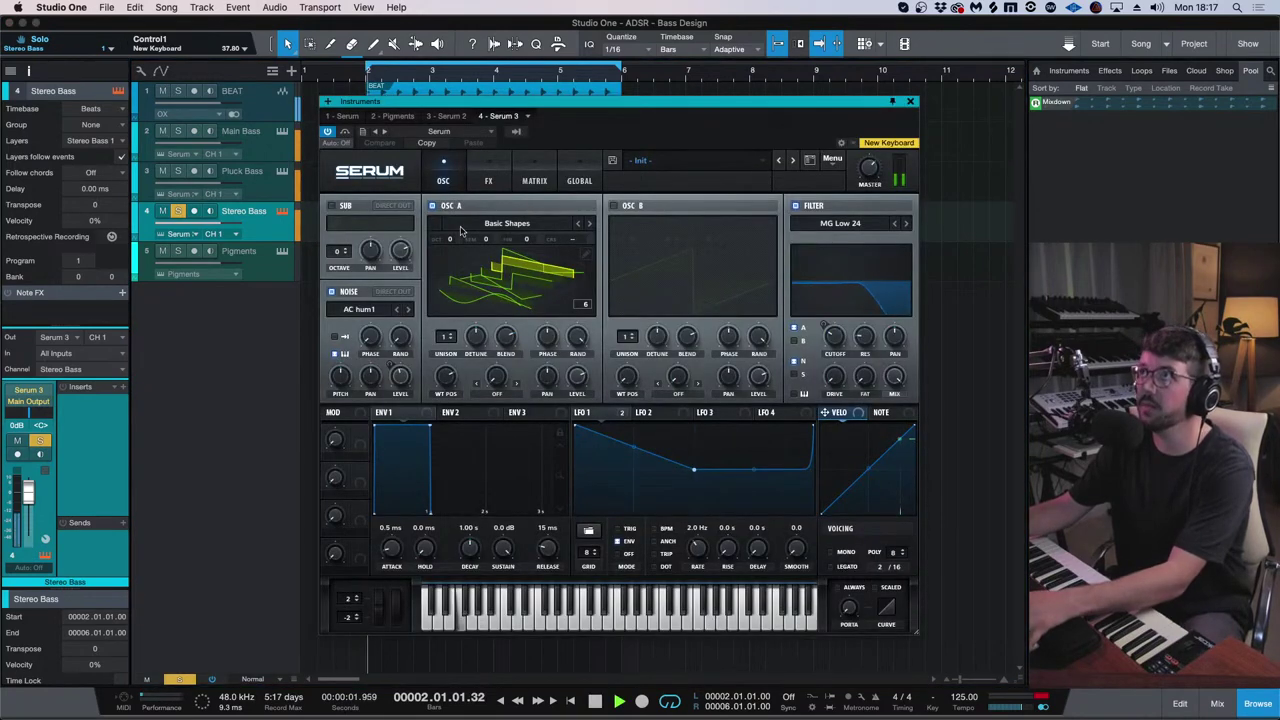
click(333, 291)
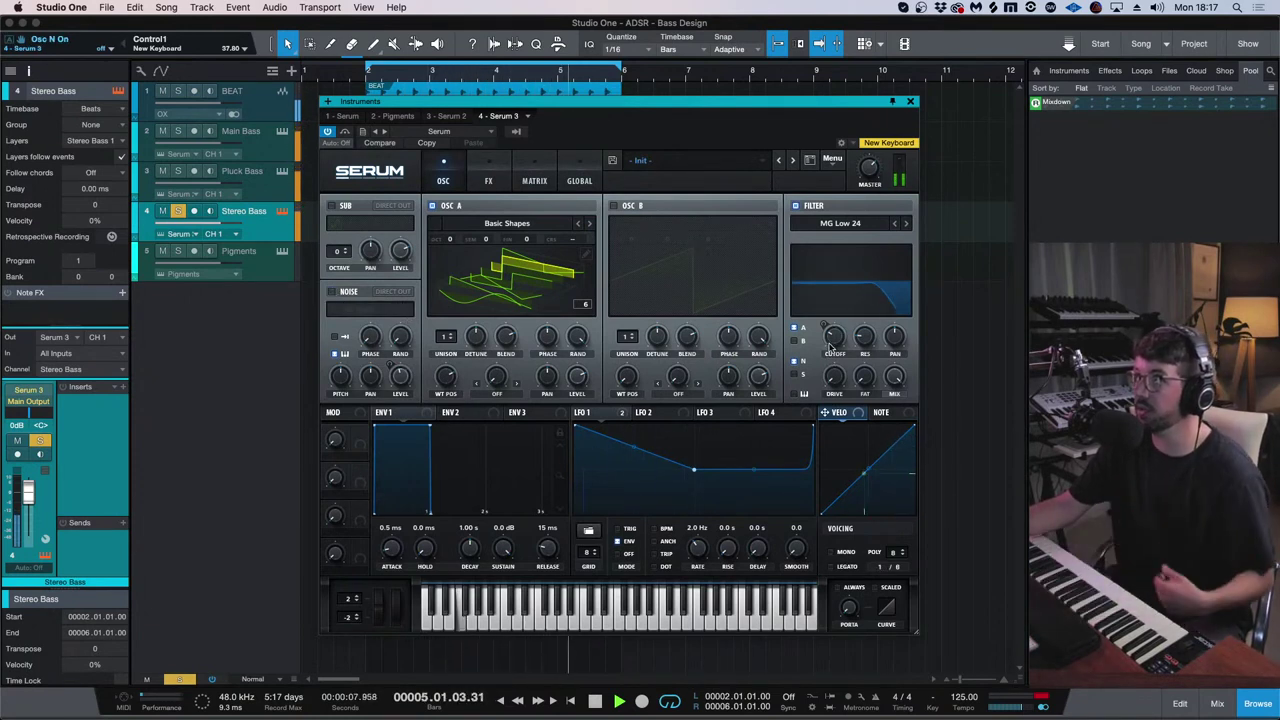
- Redraw oscillator A's sixth wavetable frame as an even square, high in the first half and low in the second, and close the table editor
click(476, 283)
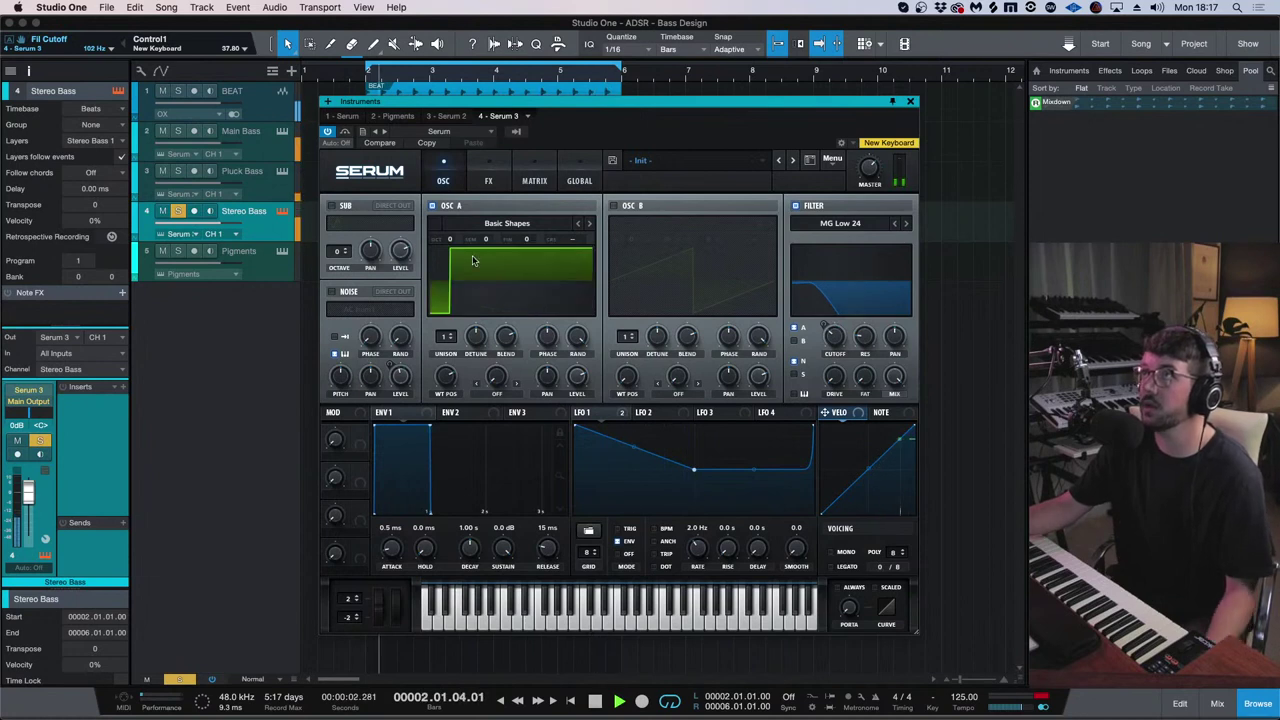
click(487, 292)
click(588, 254)
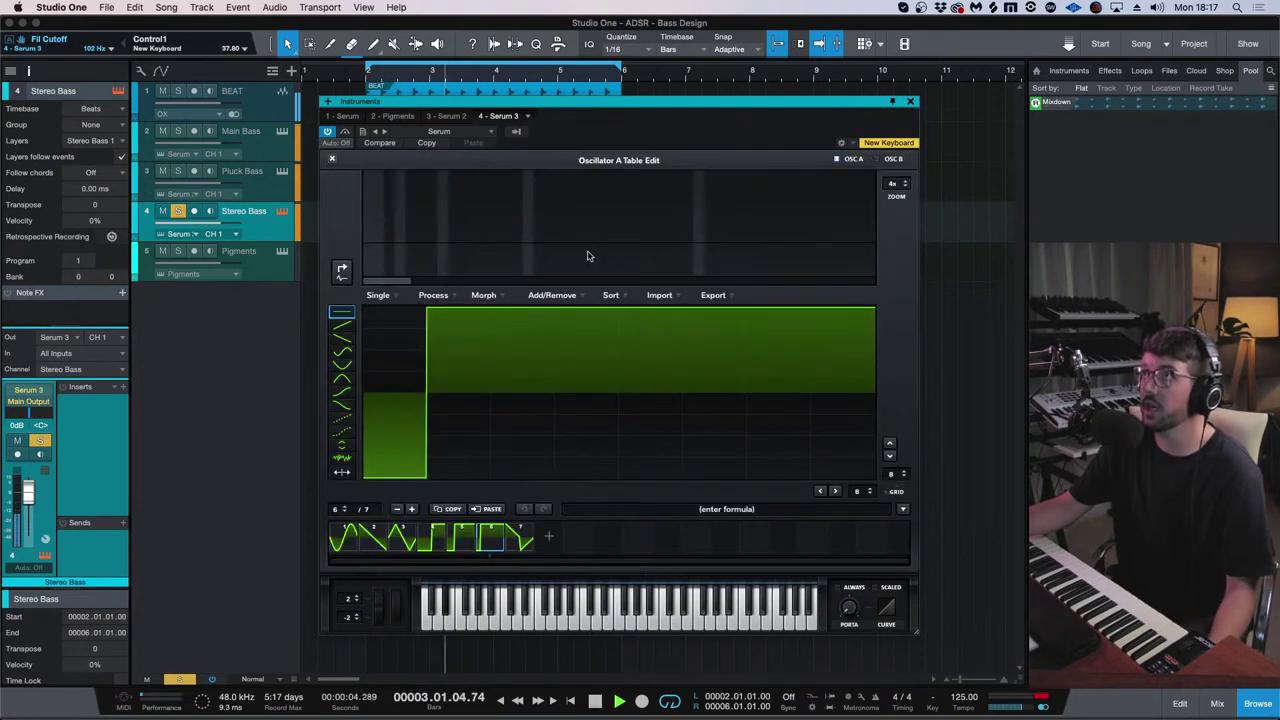
mouse_move(395, 350)
mouse_down()
mouse_move(470, 385)
mouse_move(575, 380)
mouse_up()
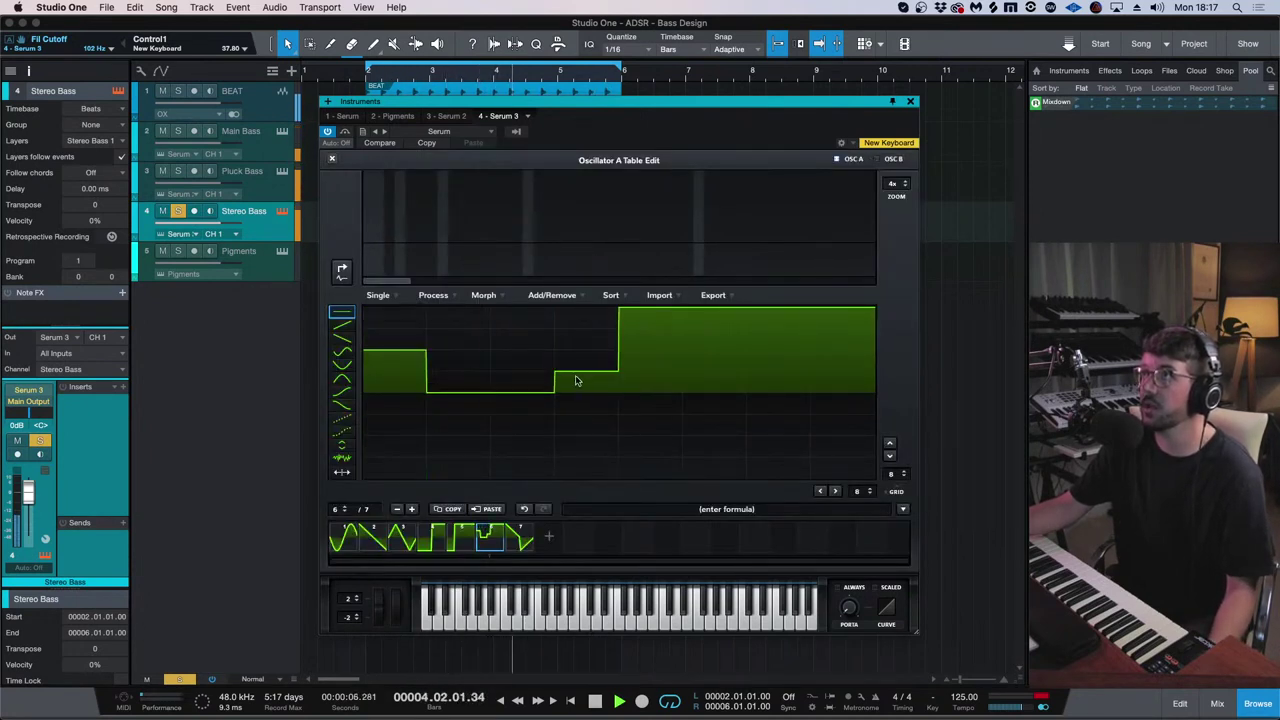
mouse_move(406, 325)
mouse_down()
mouse_move(430, 312)
mouse_move(600, 320)
mouse_up()
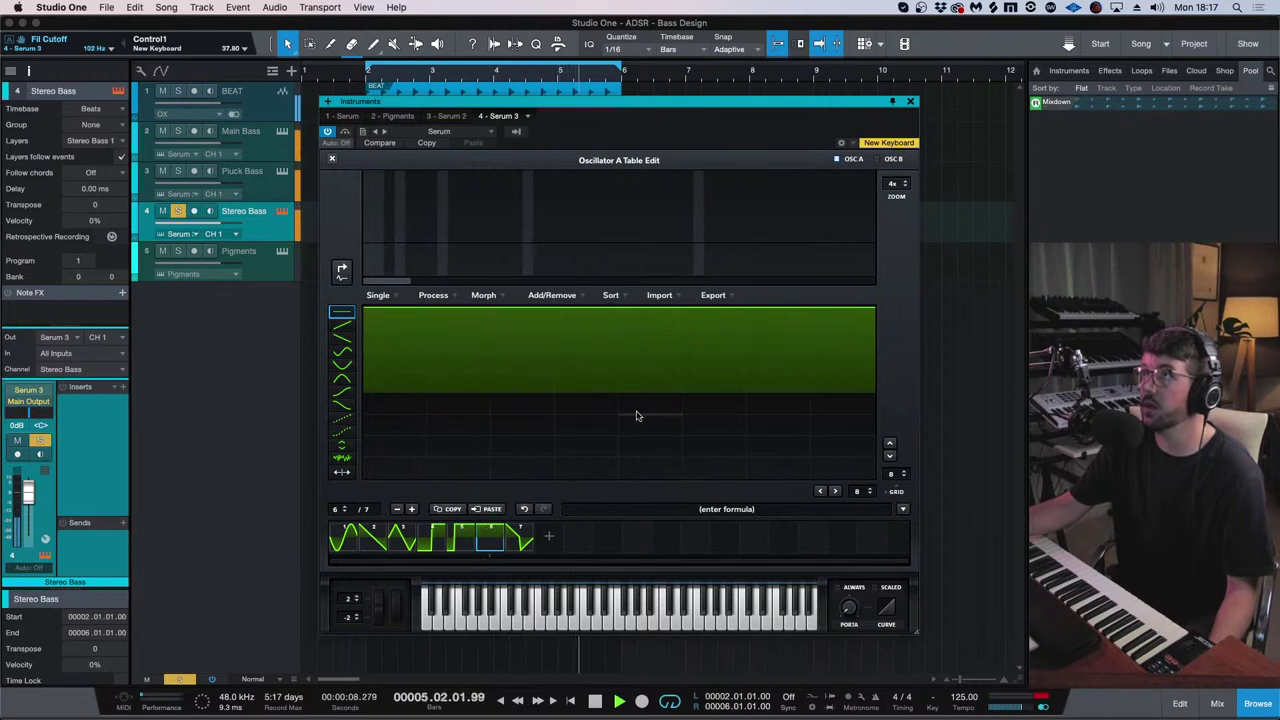
mouse_move(634, 417)
mouse_down()
mouse_move(643, 445)
mouse_move(734, 466)
mouse_move(872, 395)
mouse_up()
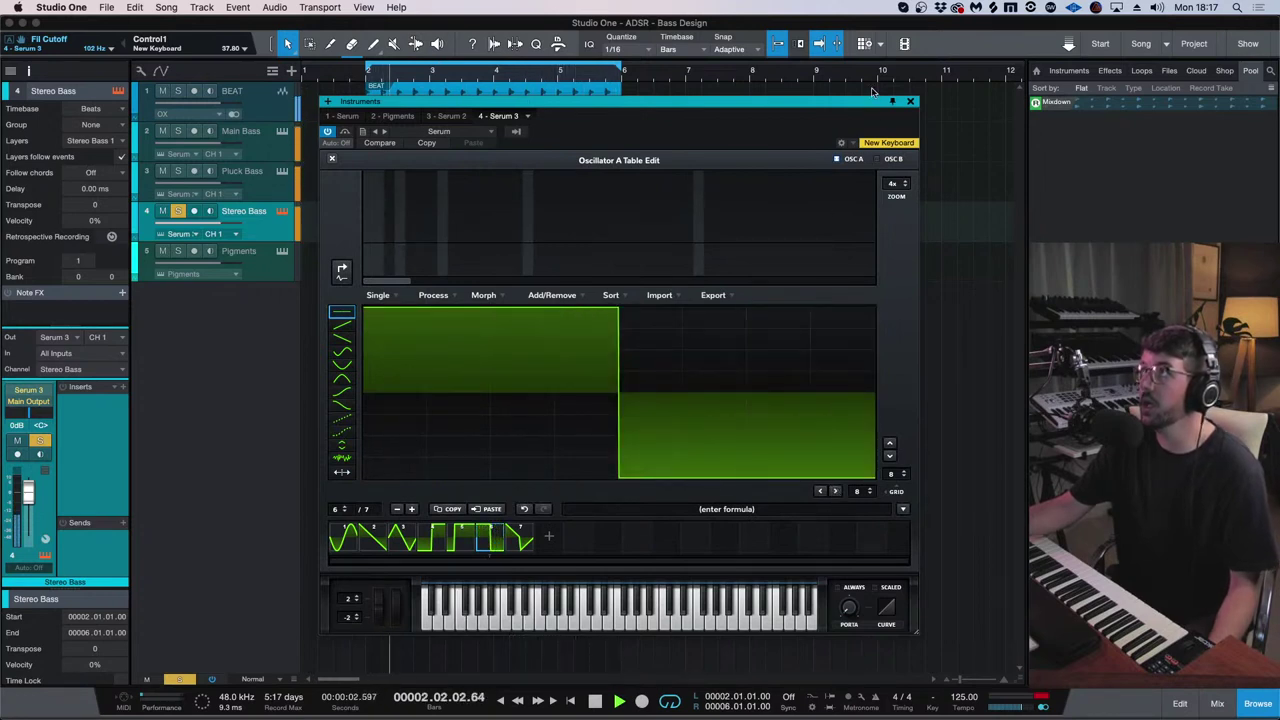
click(332, 158)
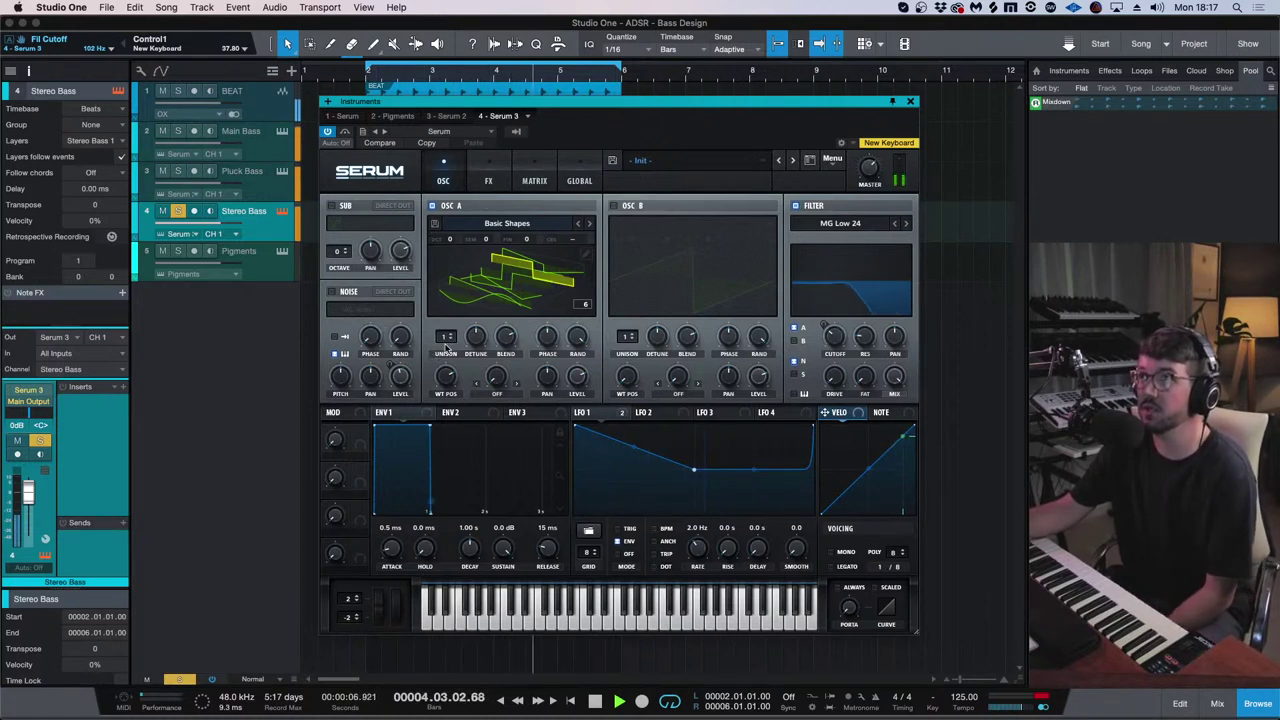
- Set oscillator A's unison to 8 voices on Stereo Bass and adjust its detune amount
drag(476, 338, 476, 365)
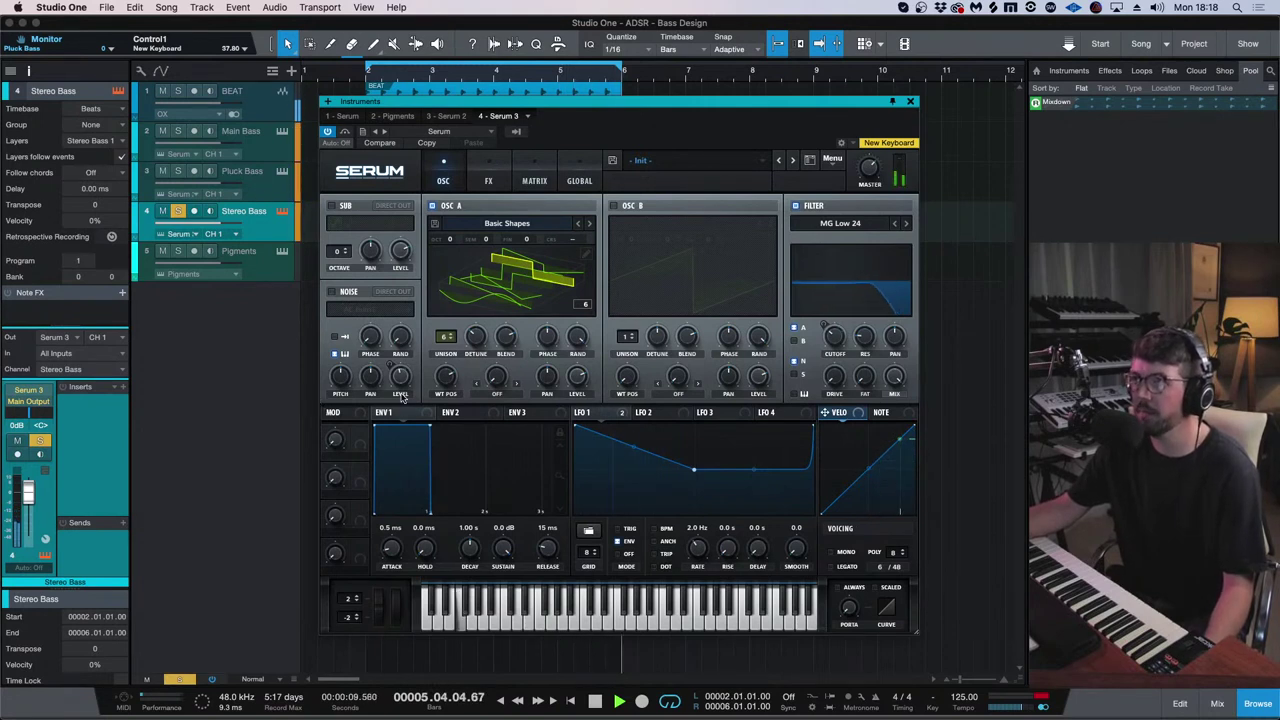
drag(441, 336, 441, 296)
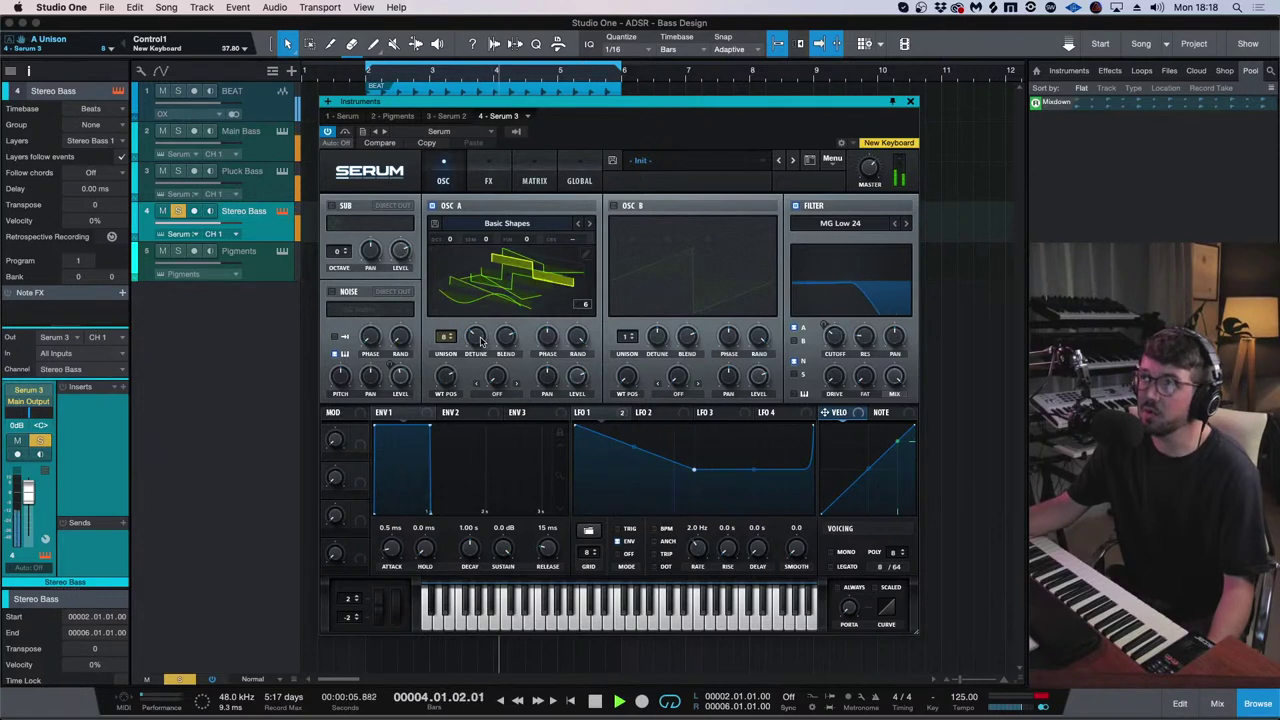
mouse_move(481, 341)
mouse_down()
mouse_move(493, 295)
mouse_move(488, 353)
mouse_up()
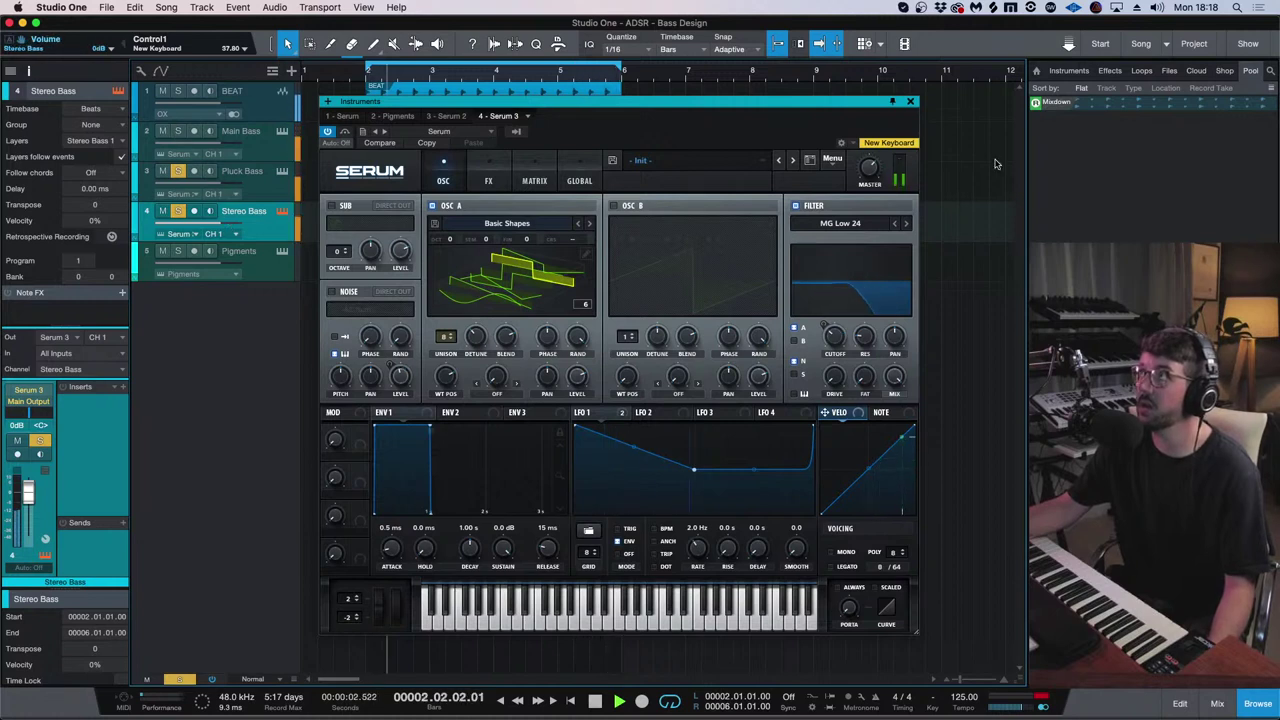
- Compare the soloed bass layers without and with Stereo Bass, clear the solos, and lower the Stereo Bass track volume to -1.9 dB
click(176, 211)
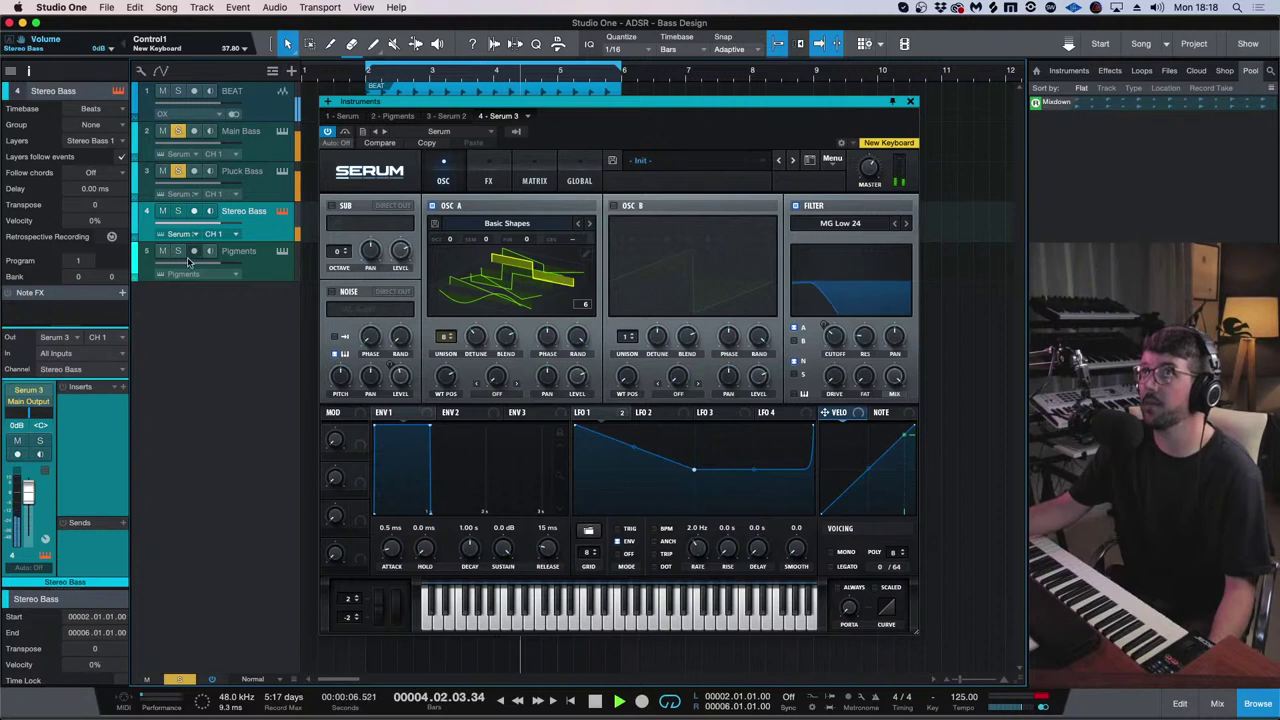
click(177, 211)
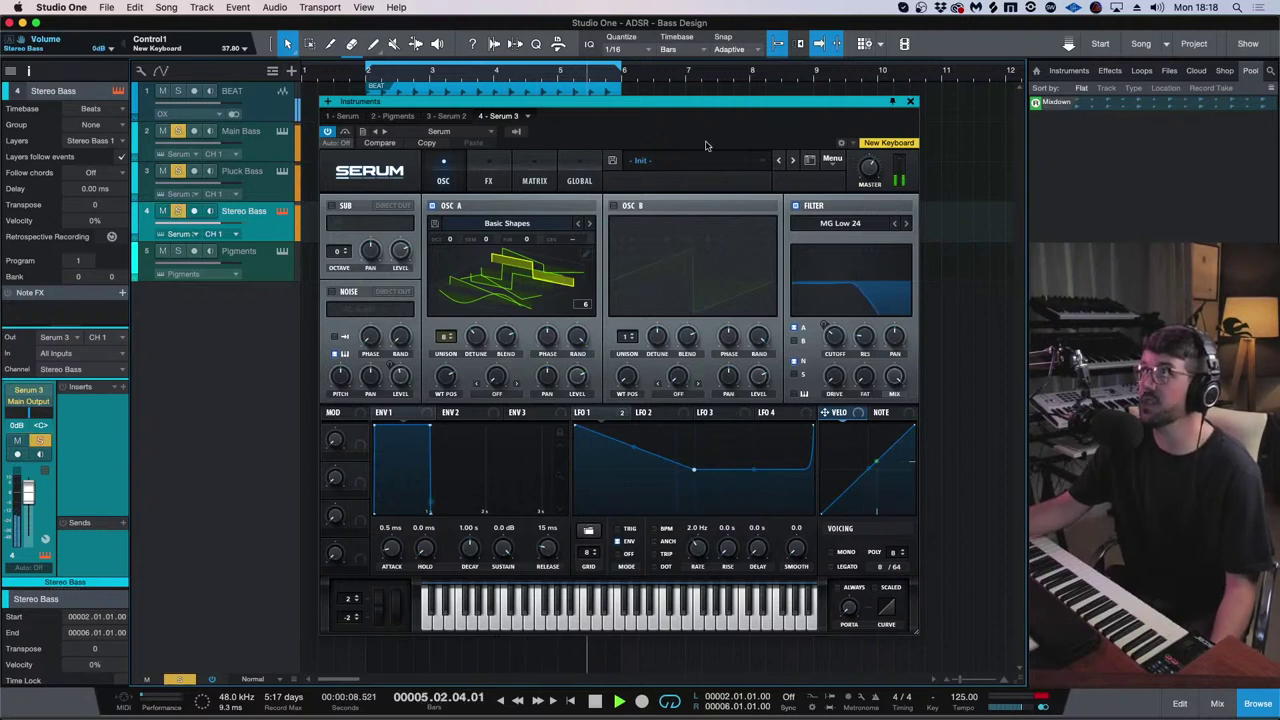
mouse_move(867, 170)
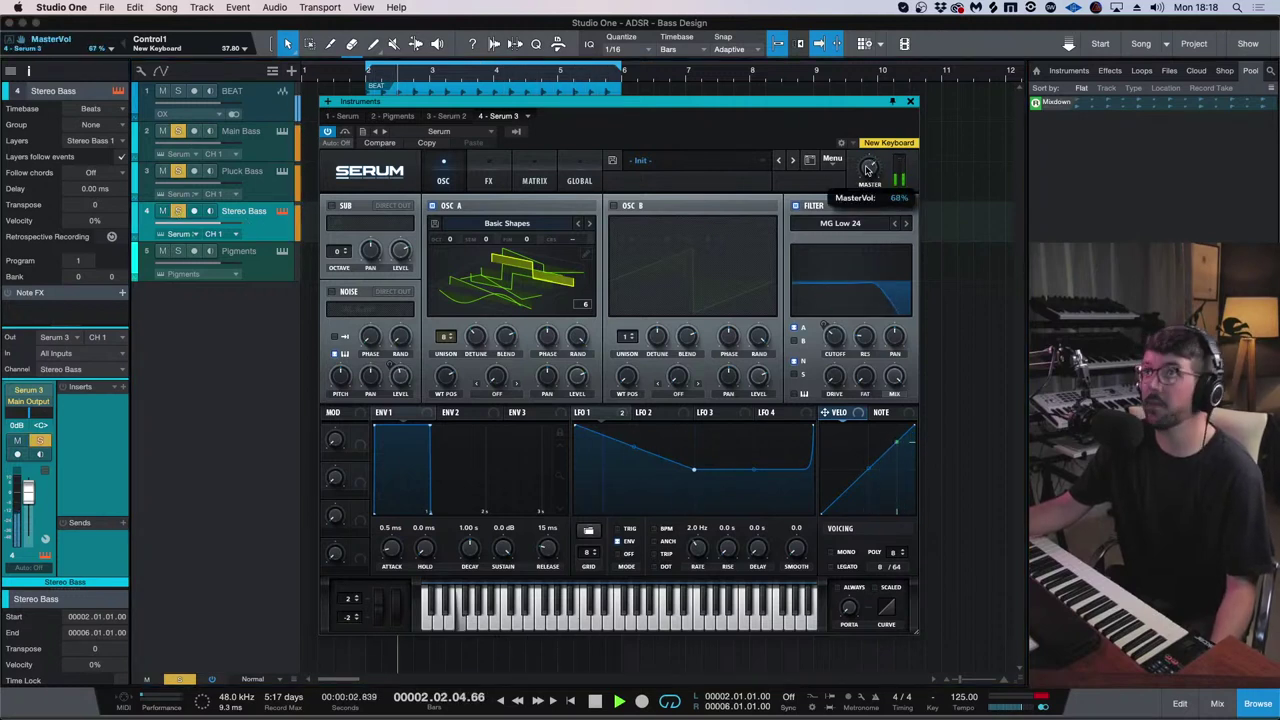
click(180, 133)
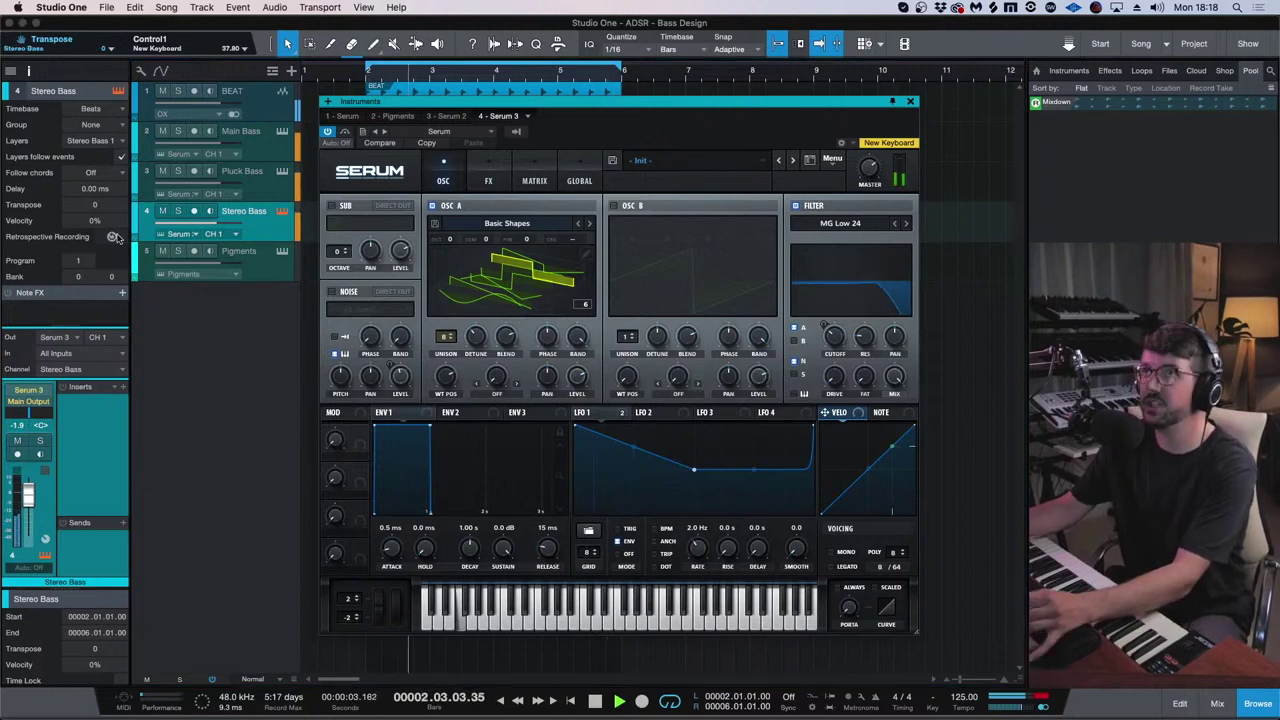
- Mute and unmute Stereo Bass, Pluck Bass and Main Bass one at a time to hear each layer's contribution to the mix
click(162, 212)
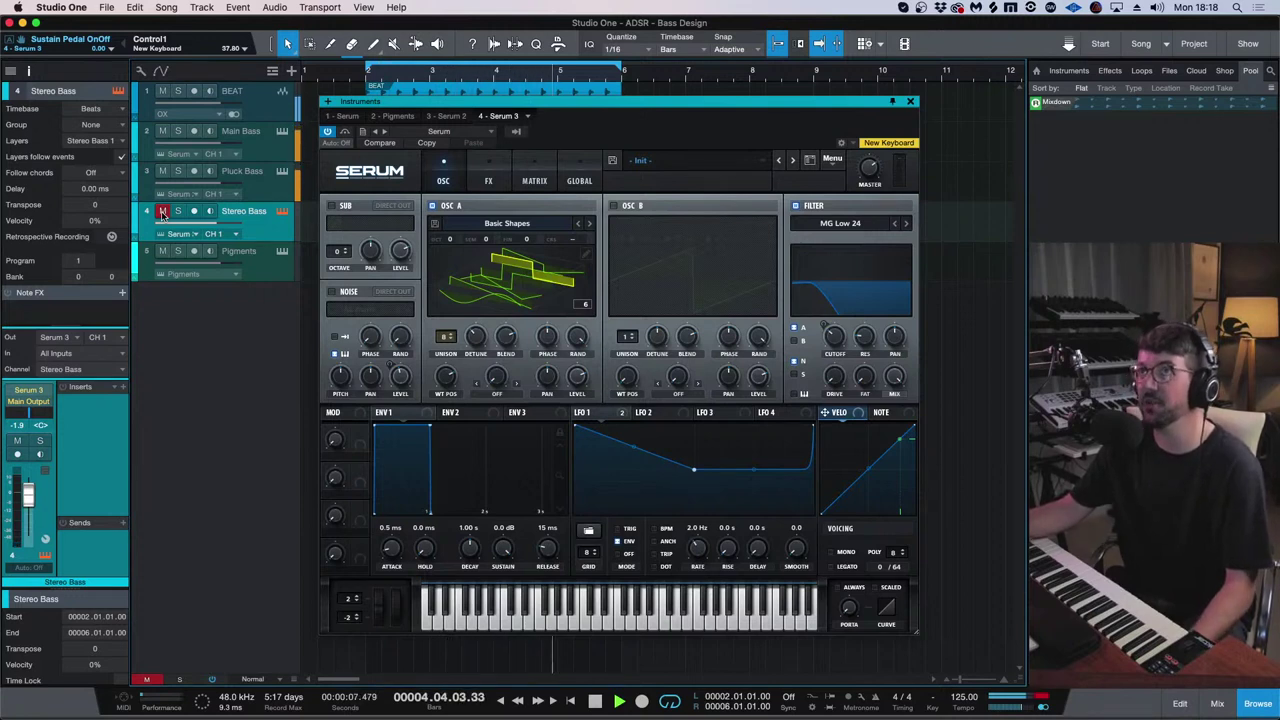
click(162, 212)
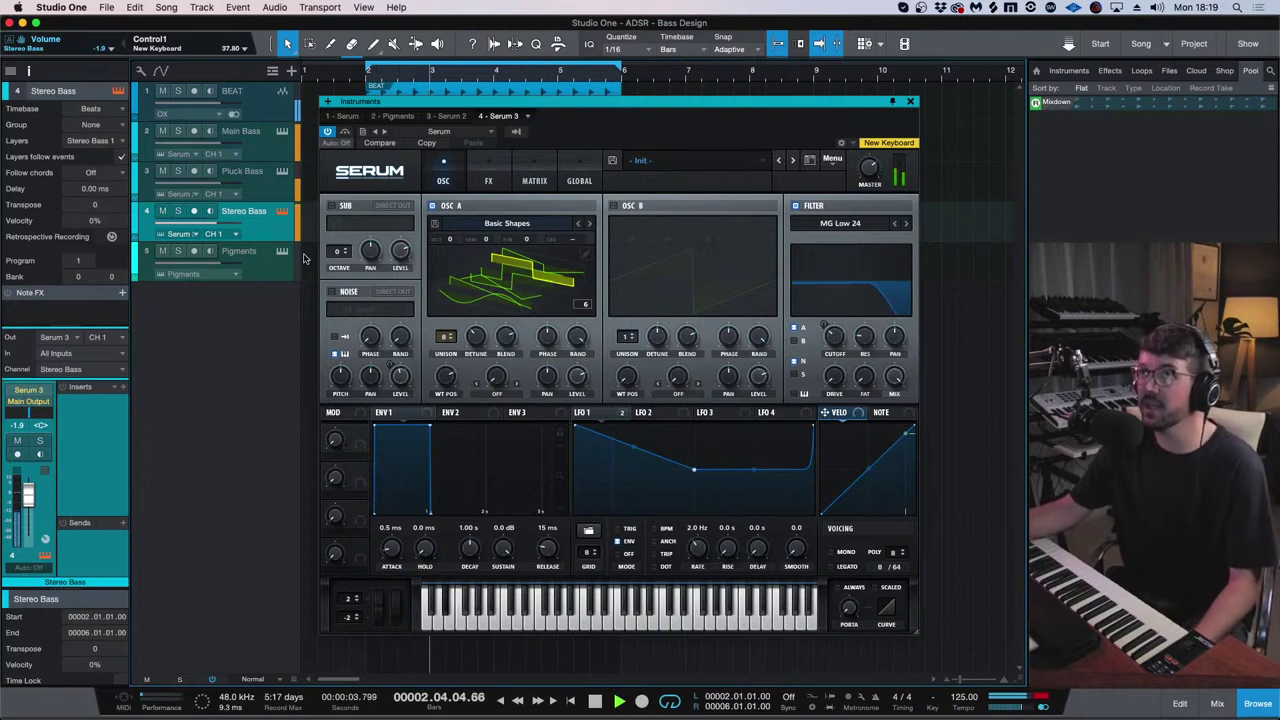
click(164, 172)
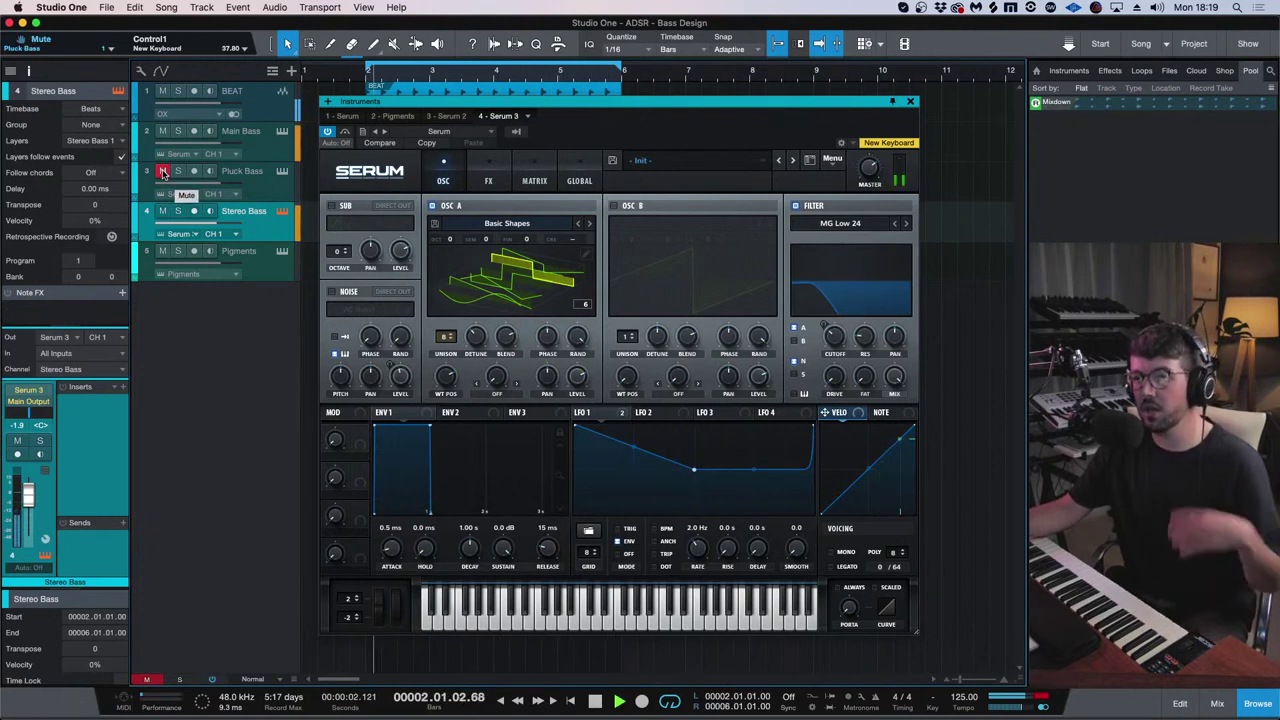
click(164, 172)
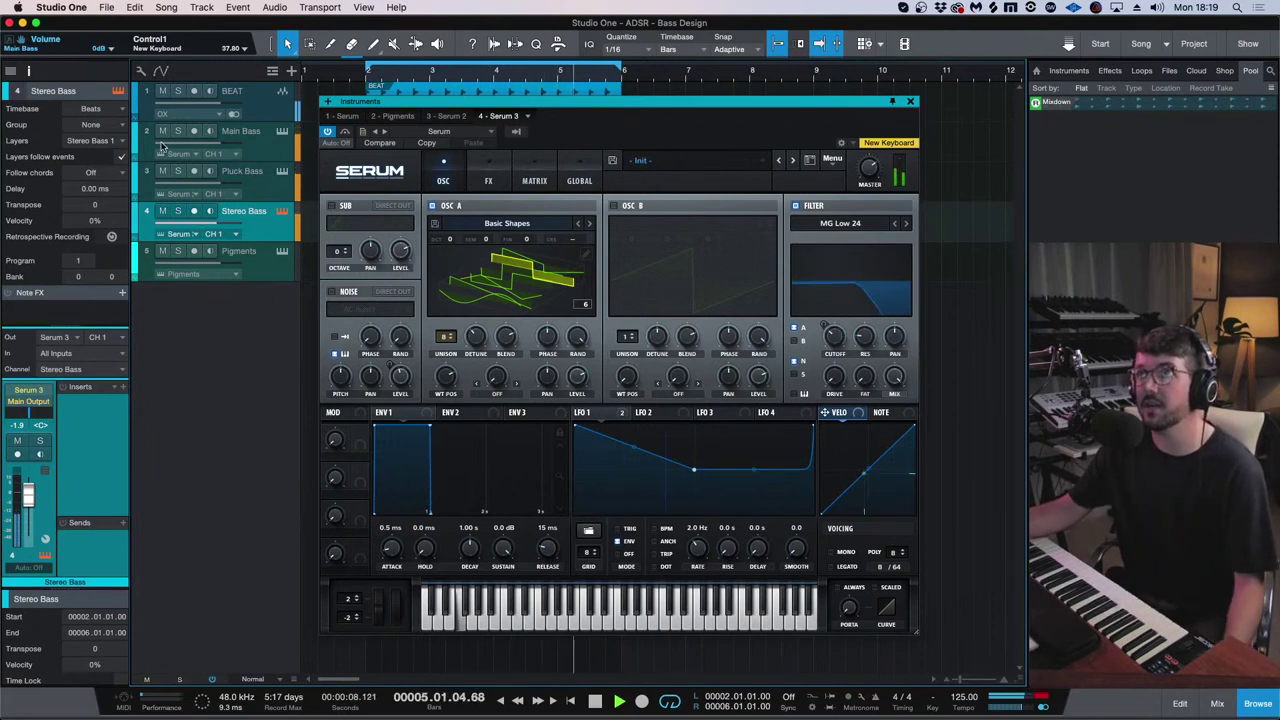
click(161, 132)
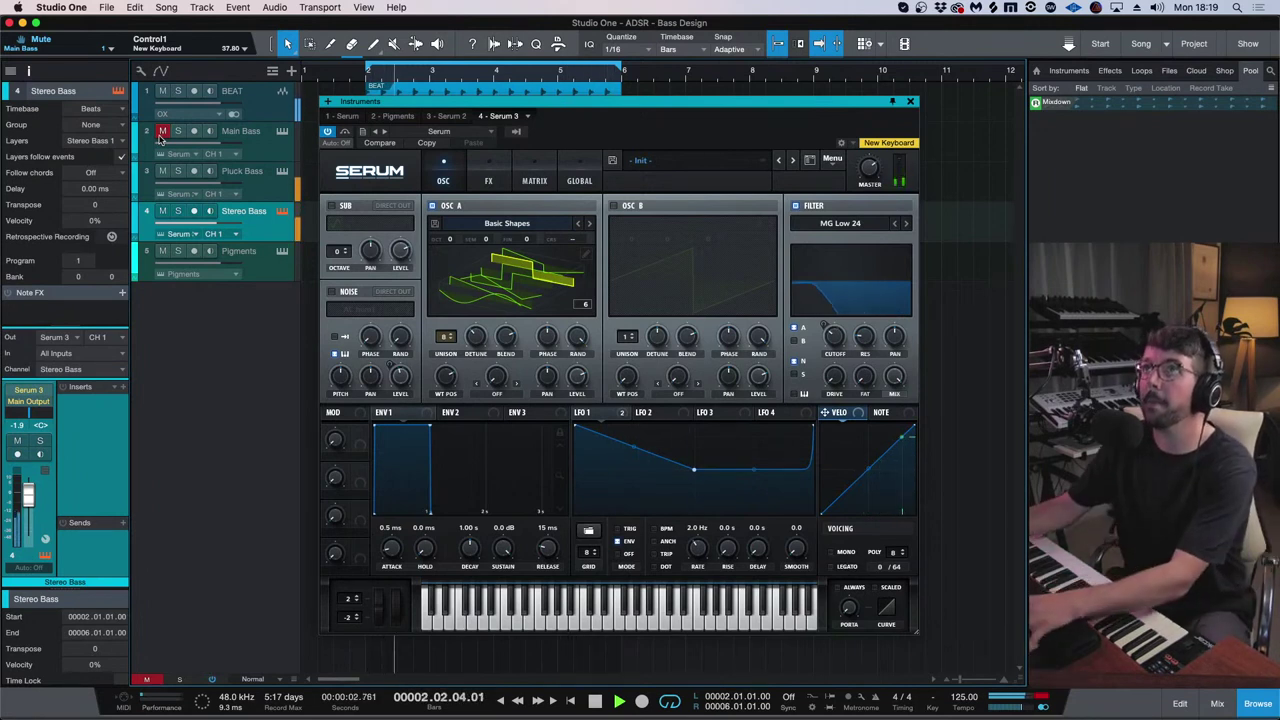
click(159, 134)
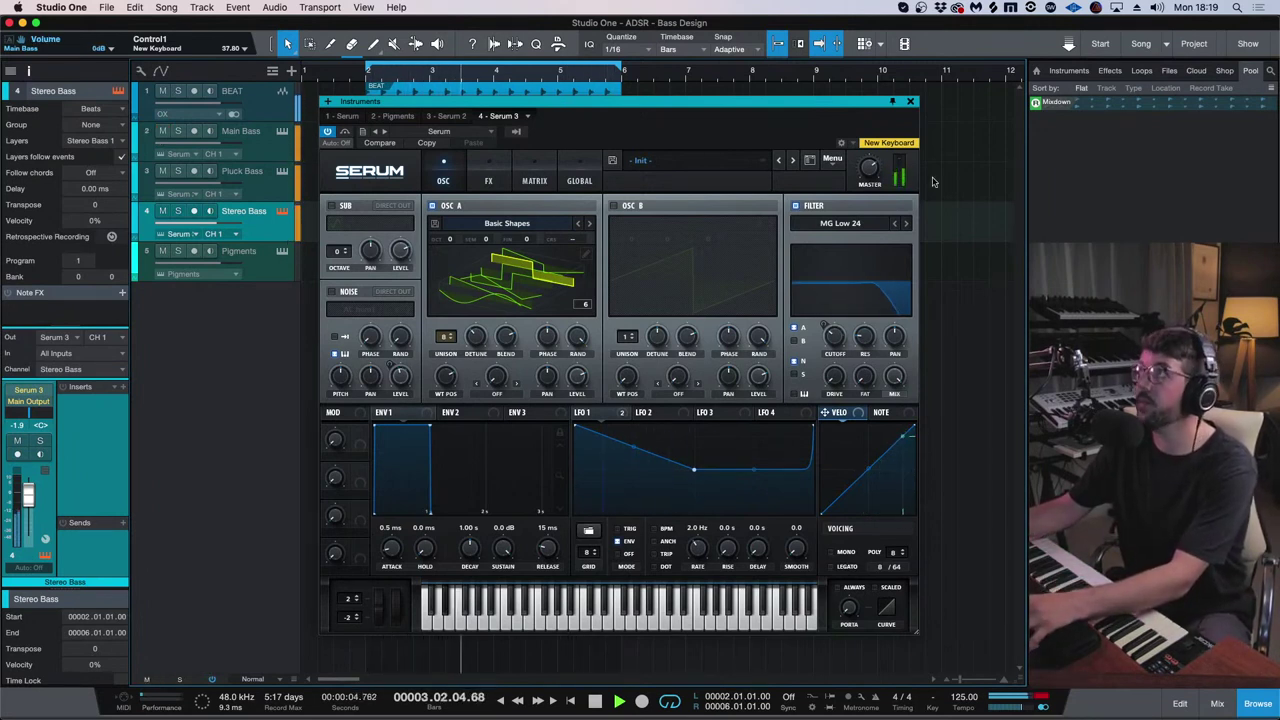
- Duplicate the Main Bass track with its instrument and notes, place the copy above Main Bass, and rename it Sub
click(909, 102)
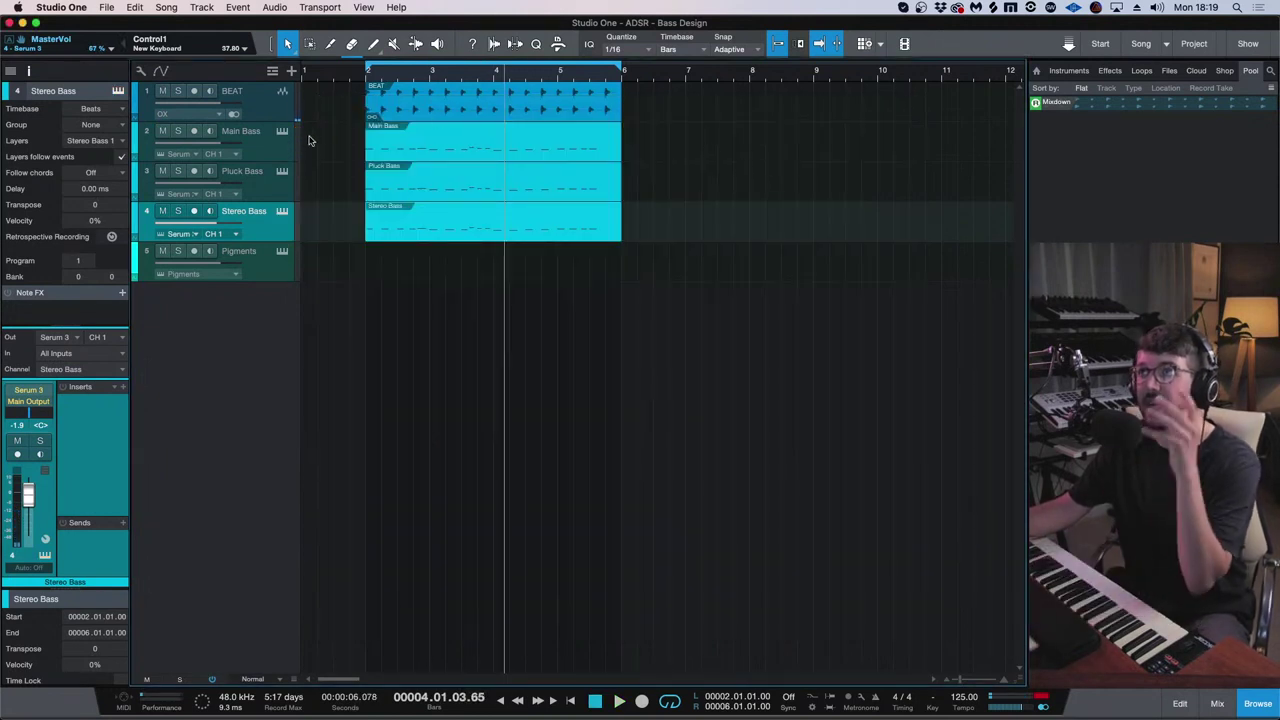
click(273, 156)
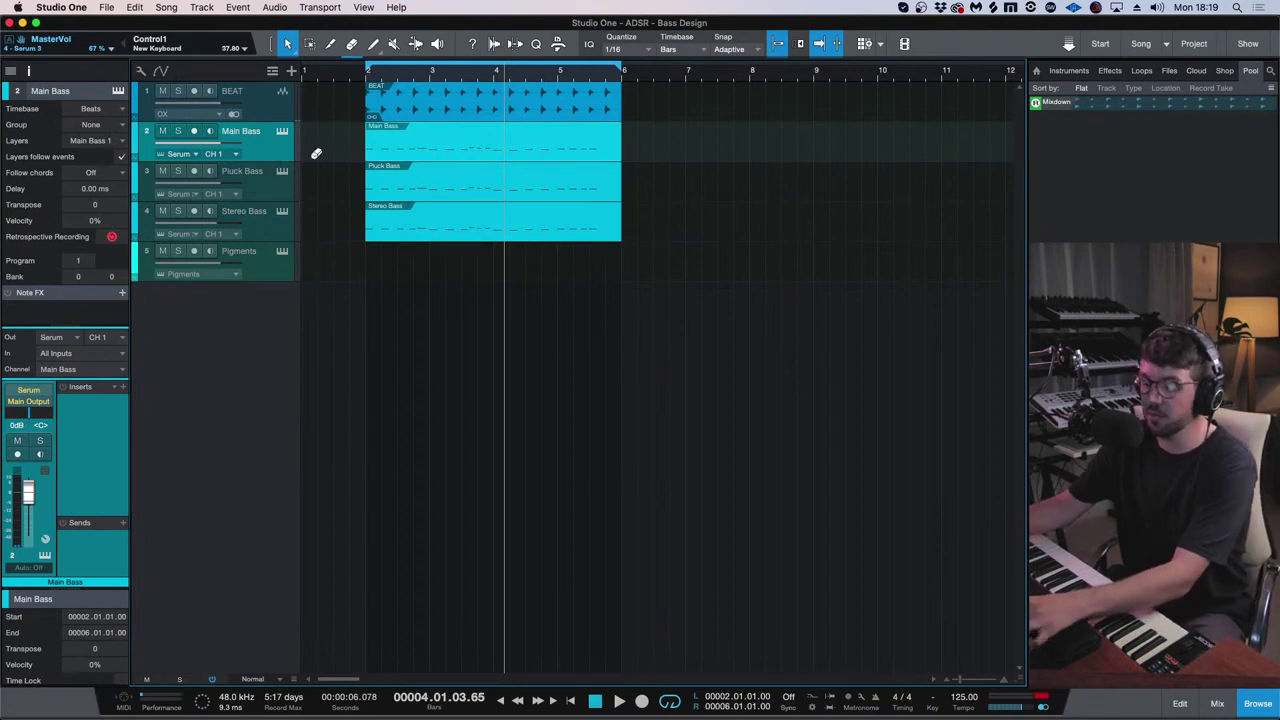
key(shift+d)
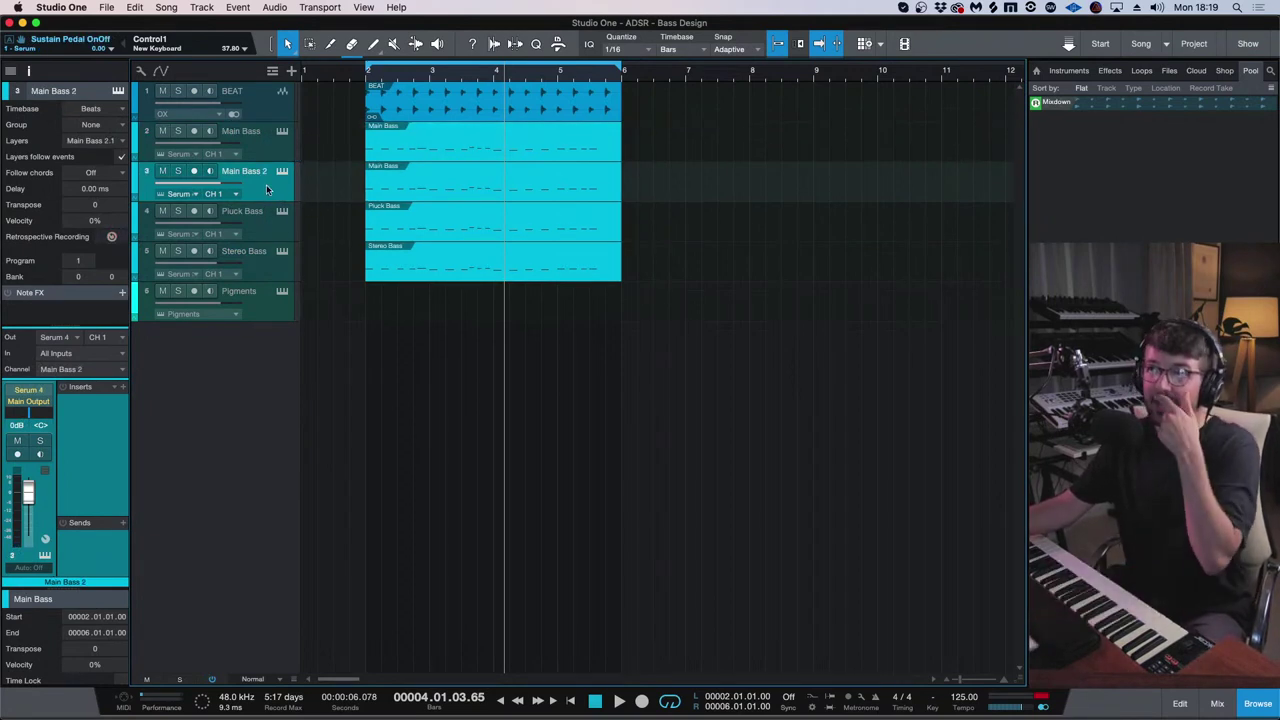
drag(266, 184, 262, 140)
double_click(250, 131)
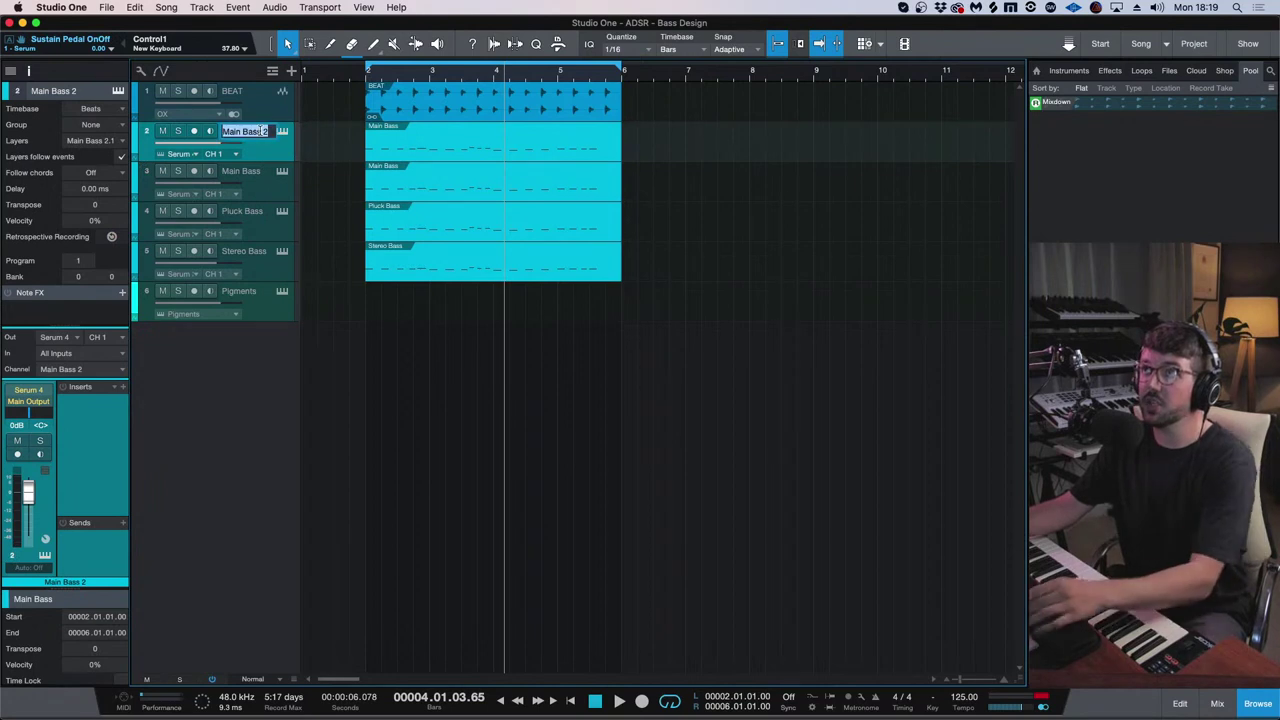
text(Sub)
key(Return)
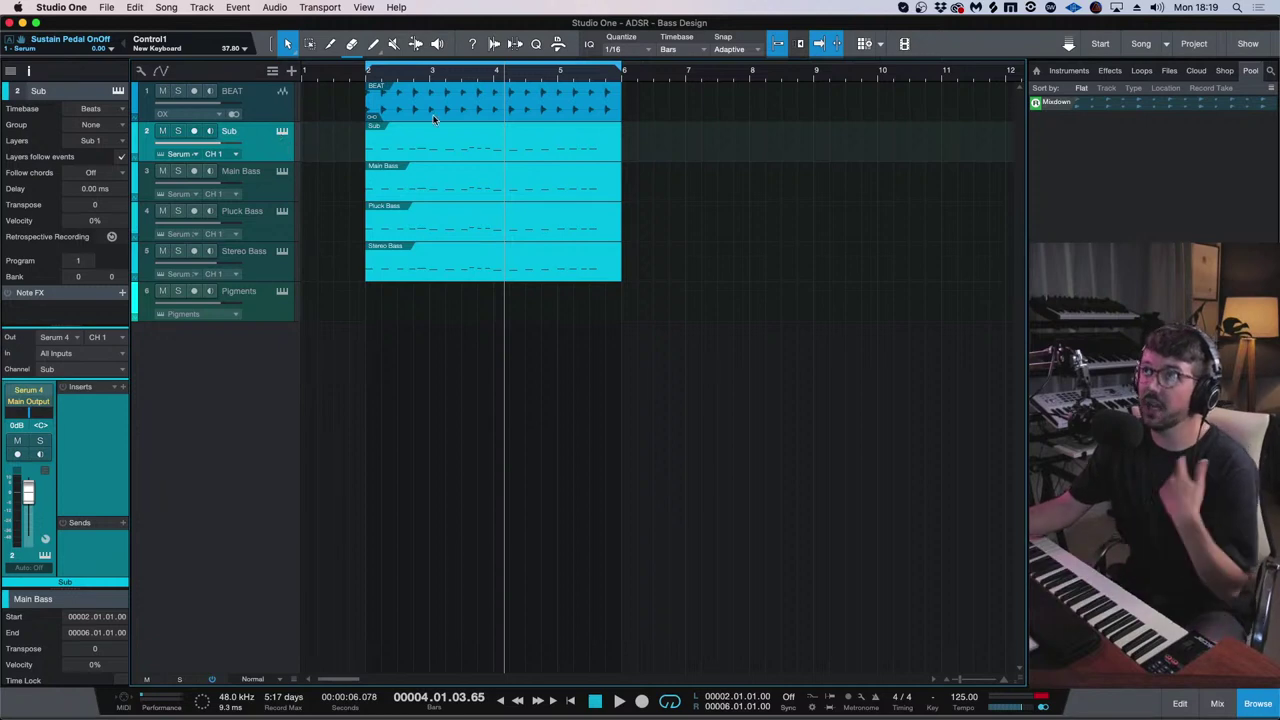
- Open the Sub track's Serum instance and return the playhead to the loop start
key(F11)
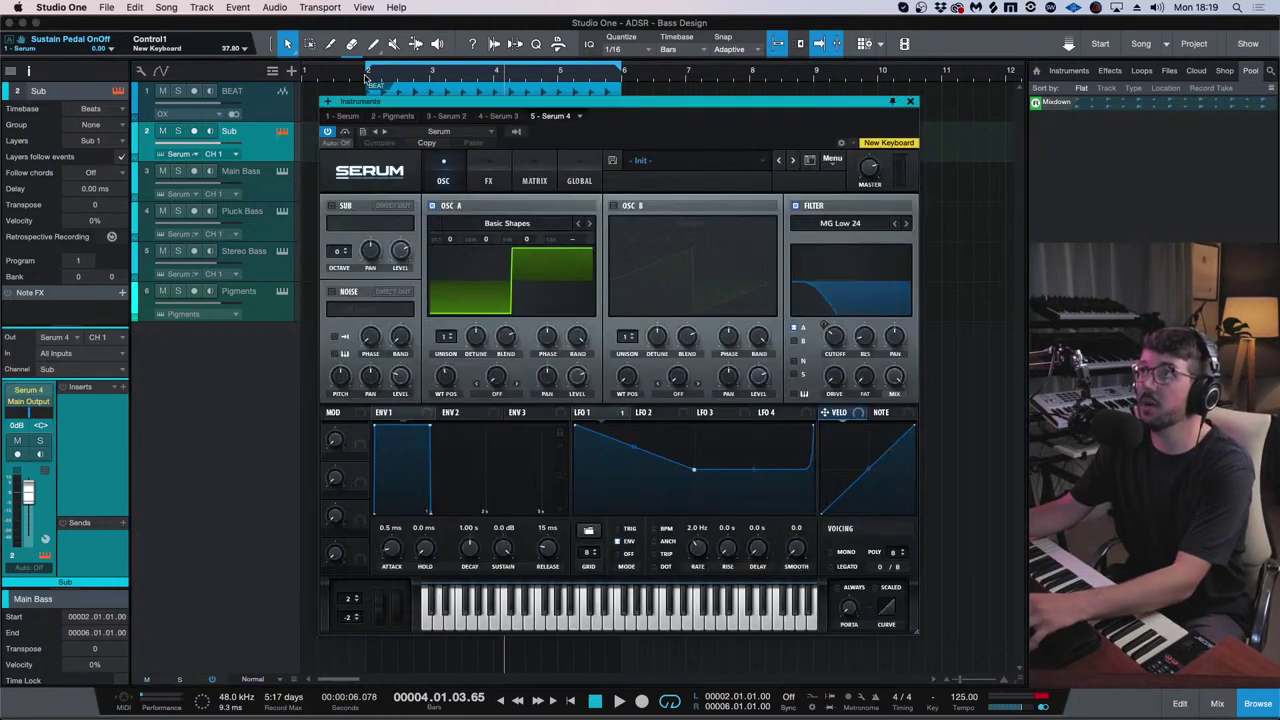
key(space)
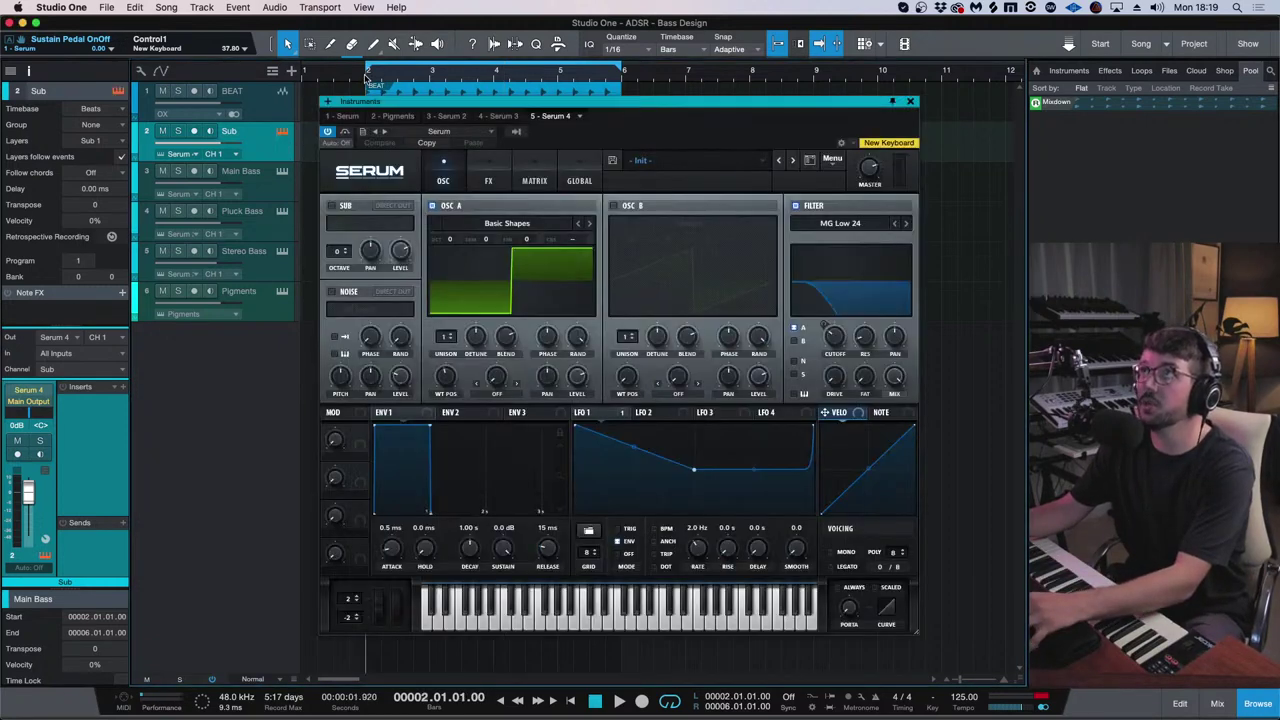
click(906, 223)
click(845, 223)
click(894, 223)
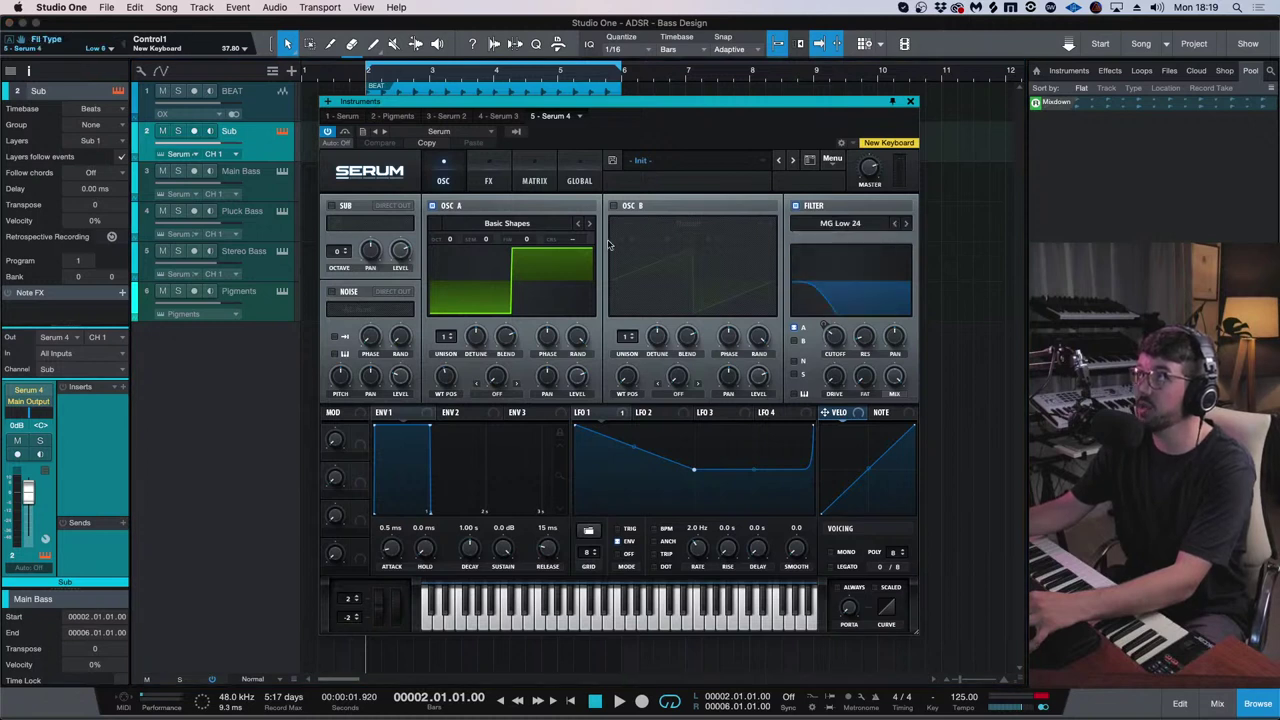
- Solo the Sub track and set oscillator A's wavetable position to frame 1, the sine wave
click(177, 131)
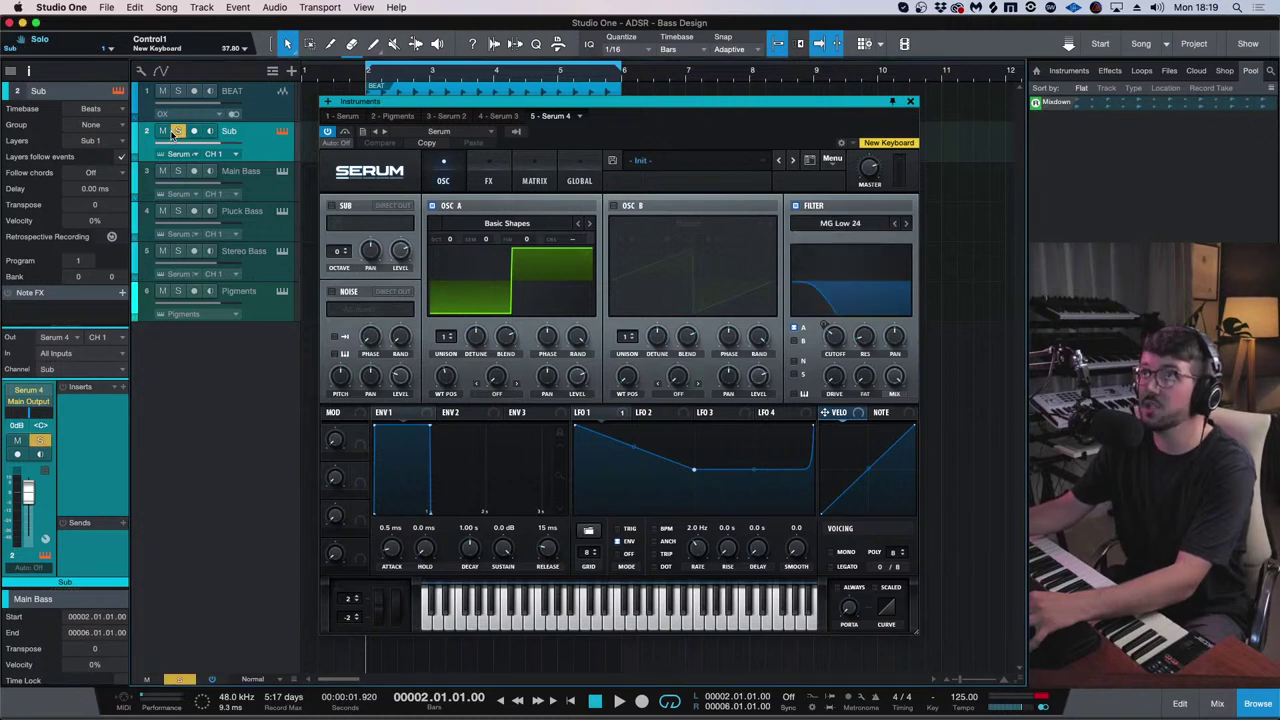
double_click(585, 256)
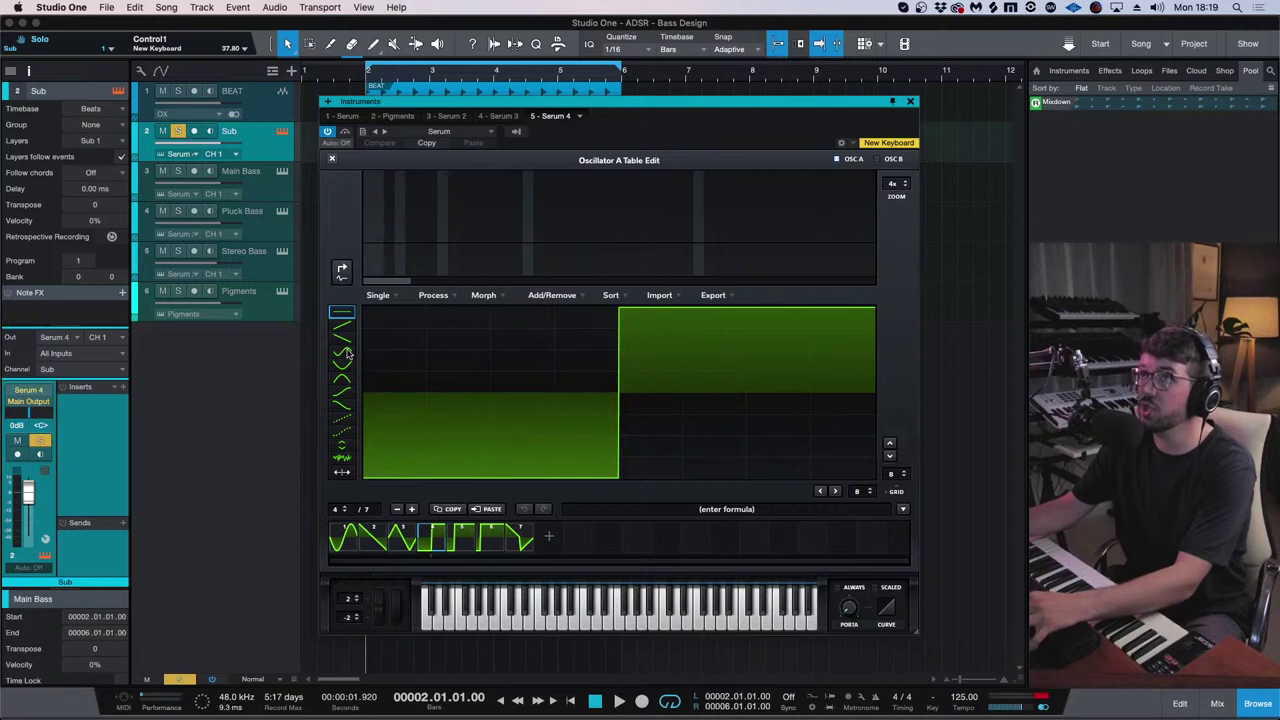
click(333, 158)
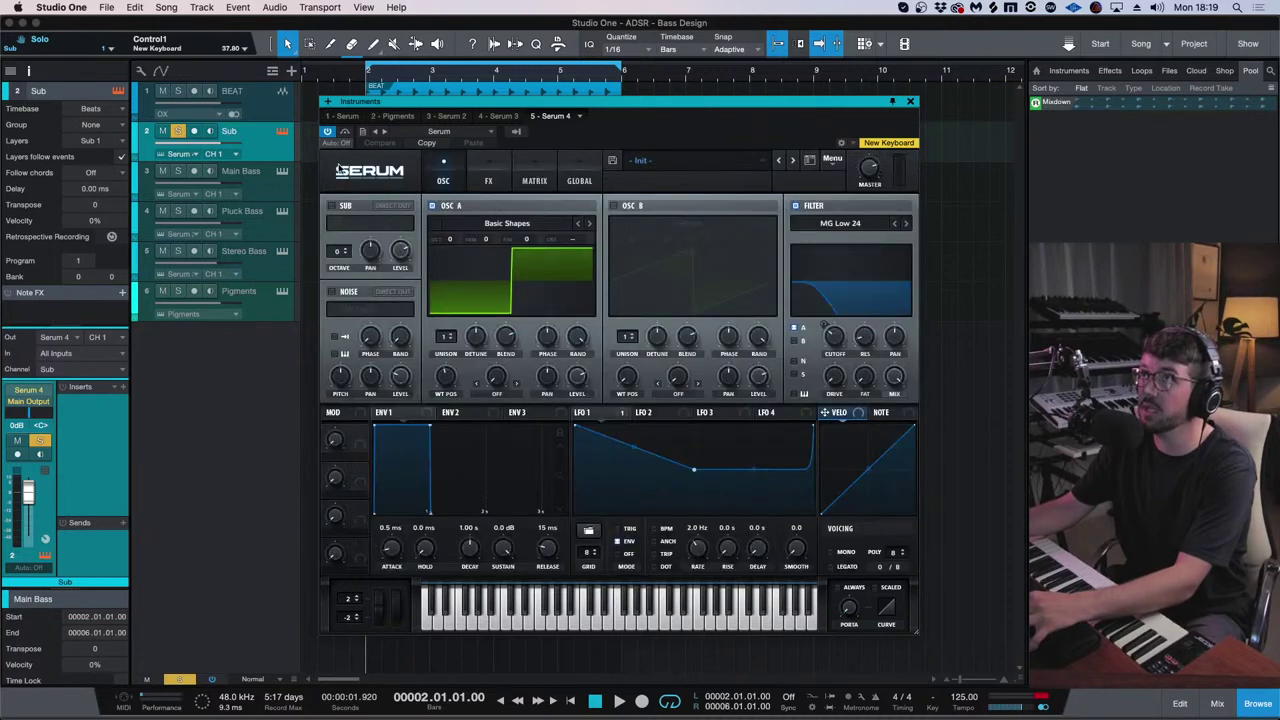
click(536, 291)
click(479, 303)
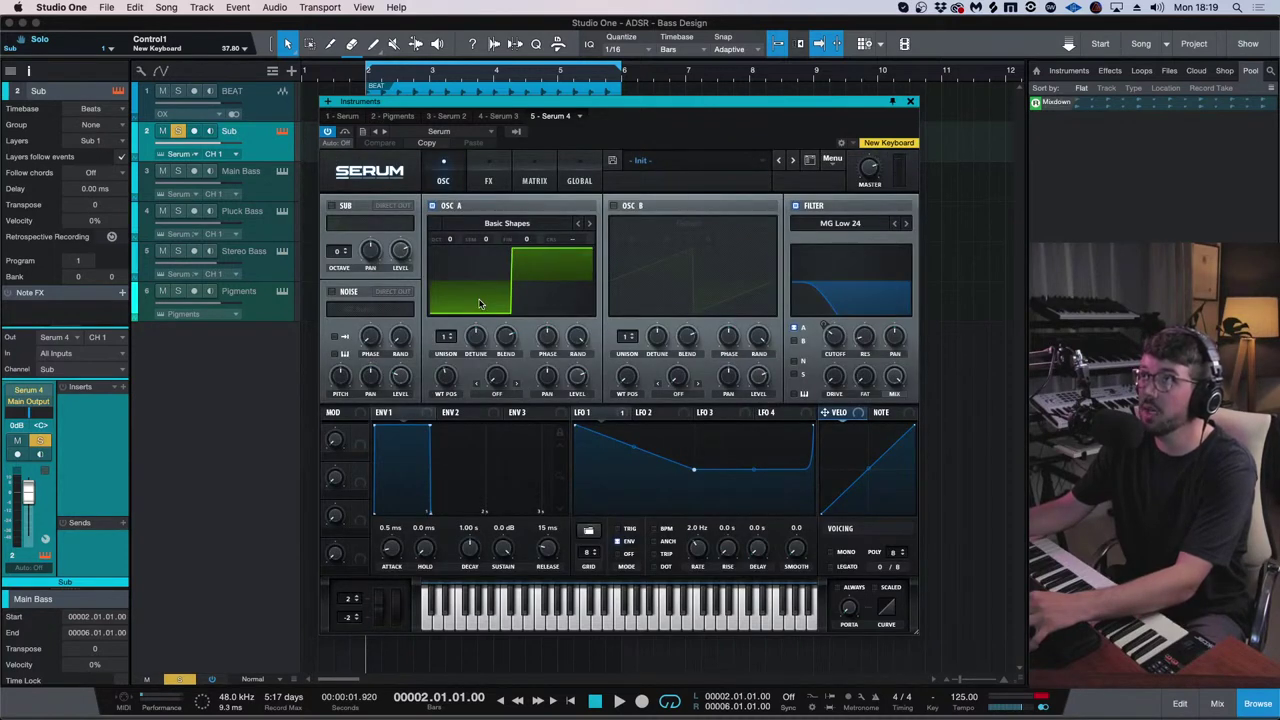
click(556, 296)
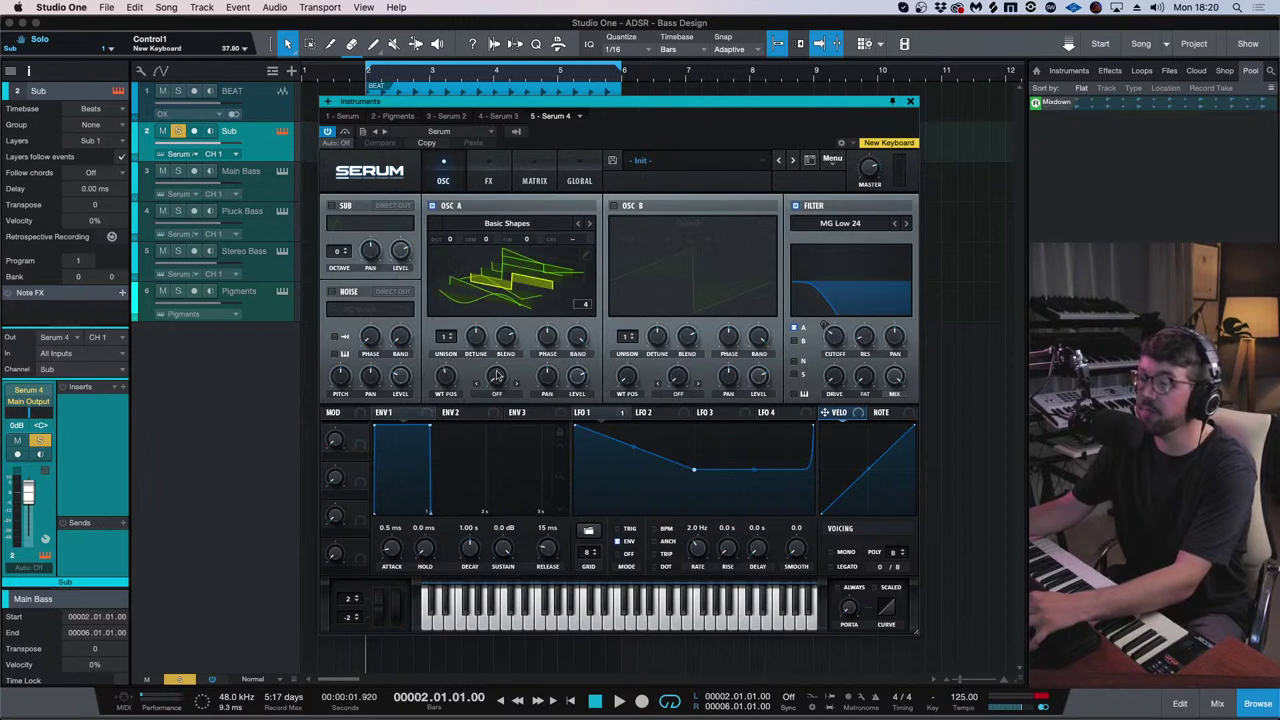
drag(450, 387, 437, 406)
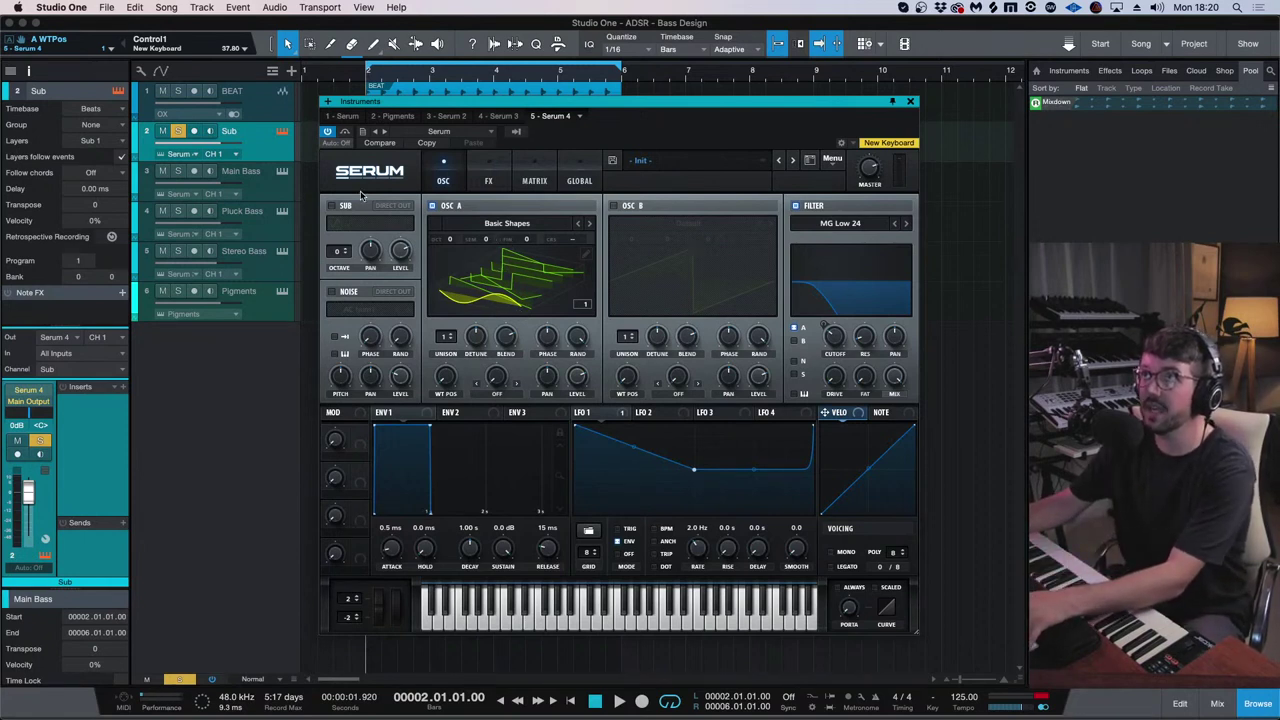
- Play the soloed Sub loop and set the envelope 1 attack to 3.5 ms
key(space)
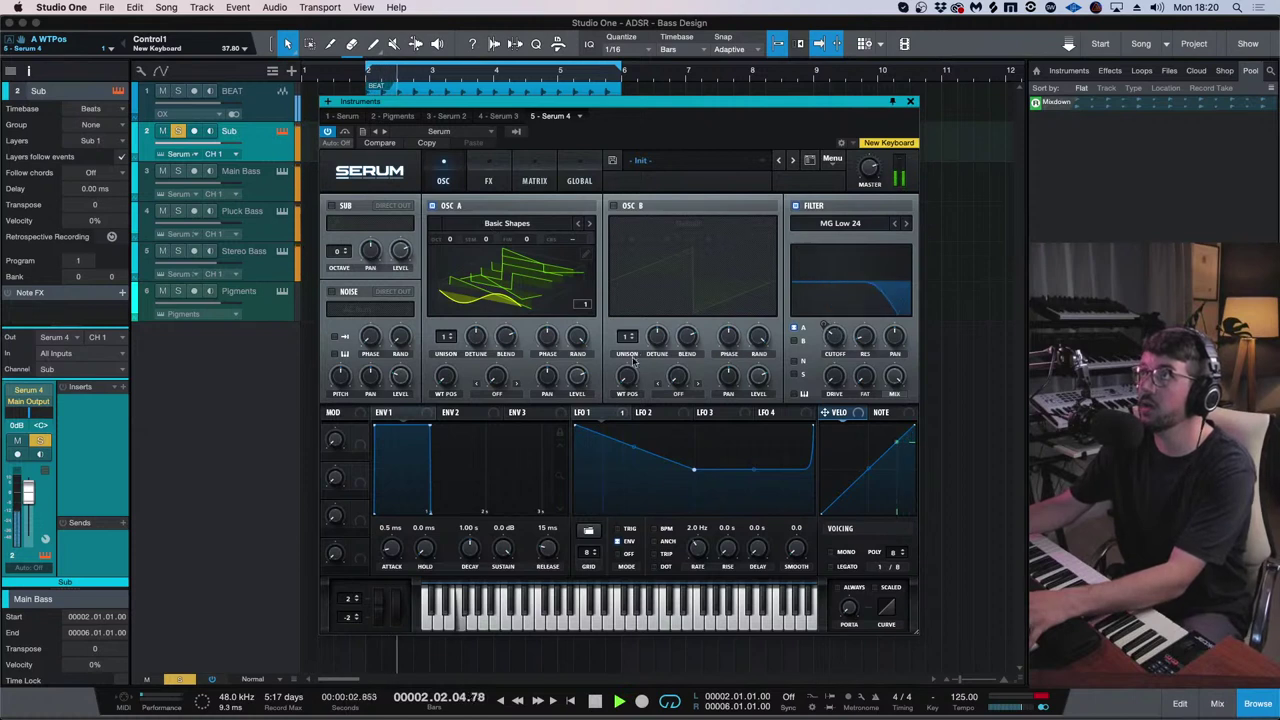
drag(391, 551, 392, 543)
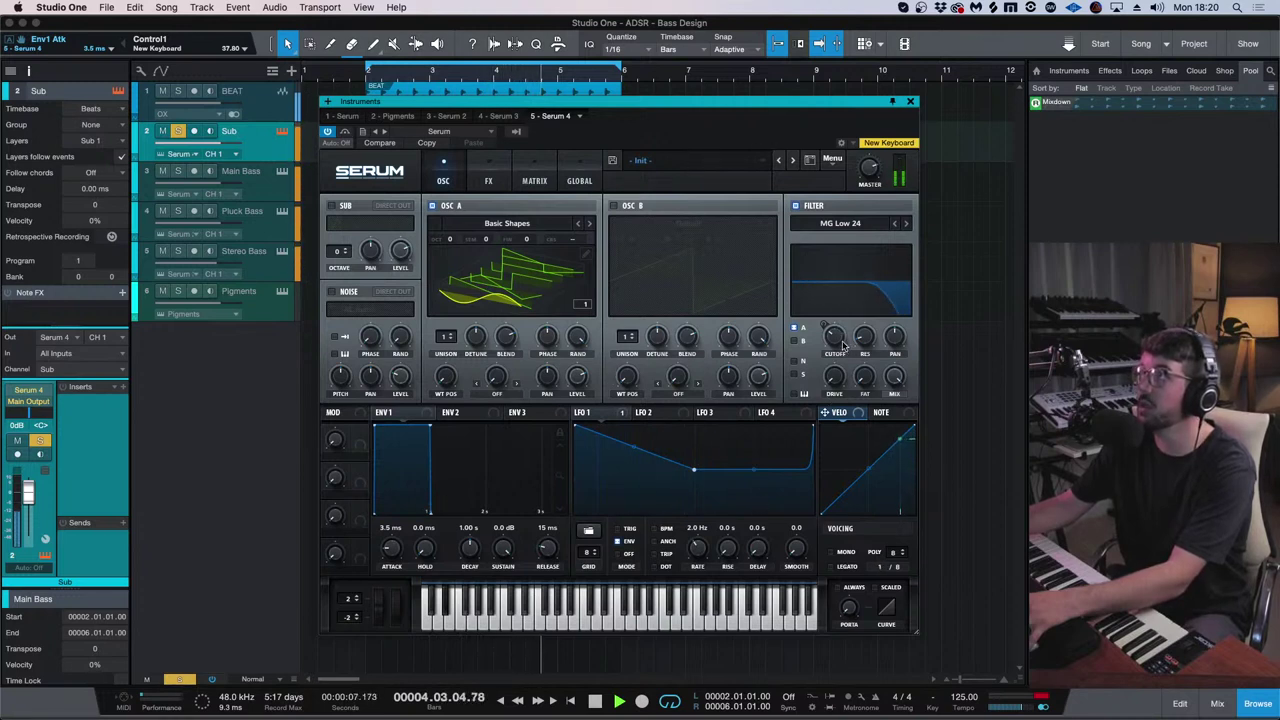
- Lower oscillator A of the Sub's Serum to octave -1 and raise the master volume to 88%
drag(840, 344, 488, 163)
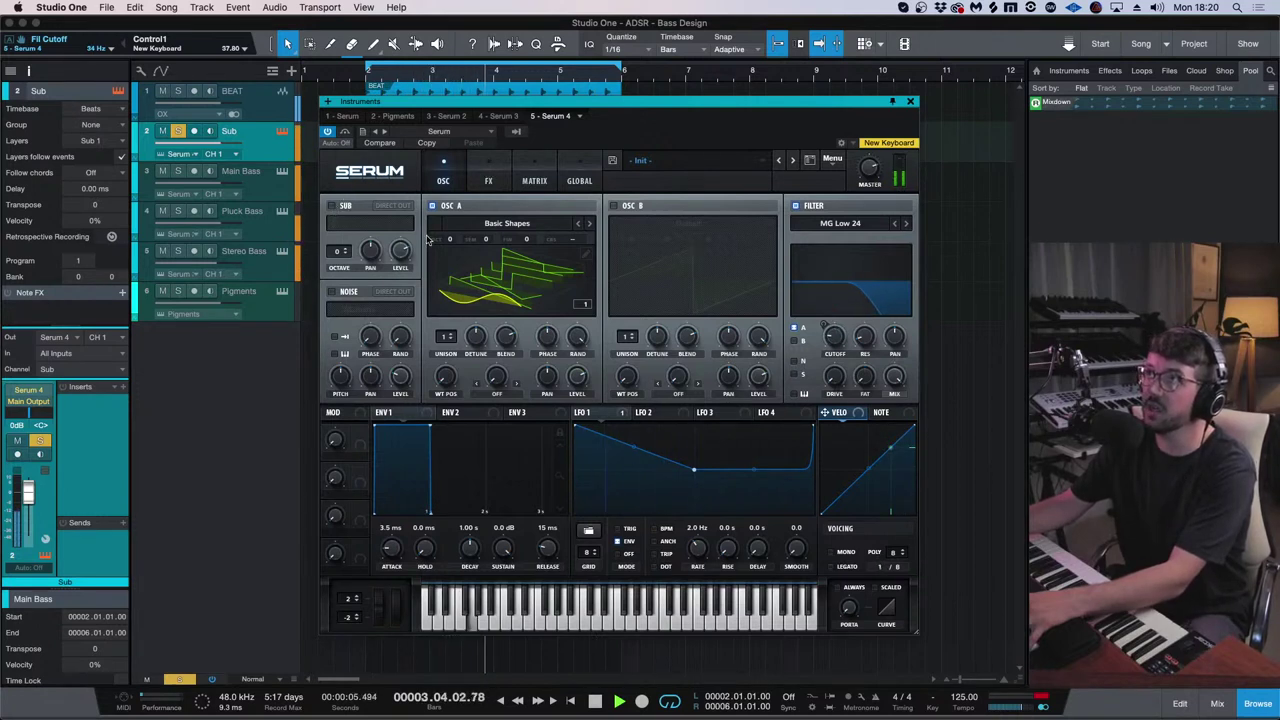
click(331, 206)
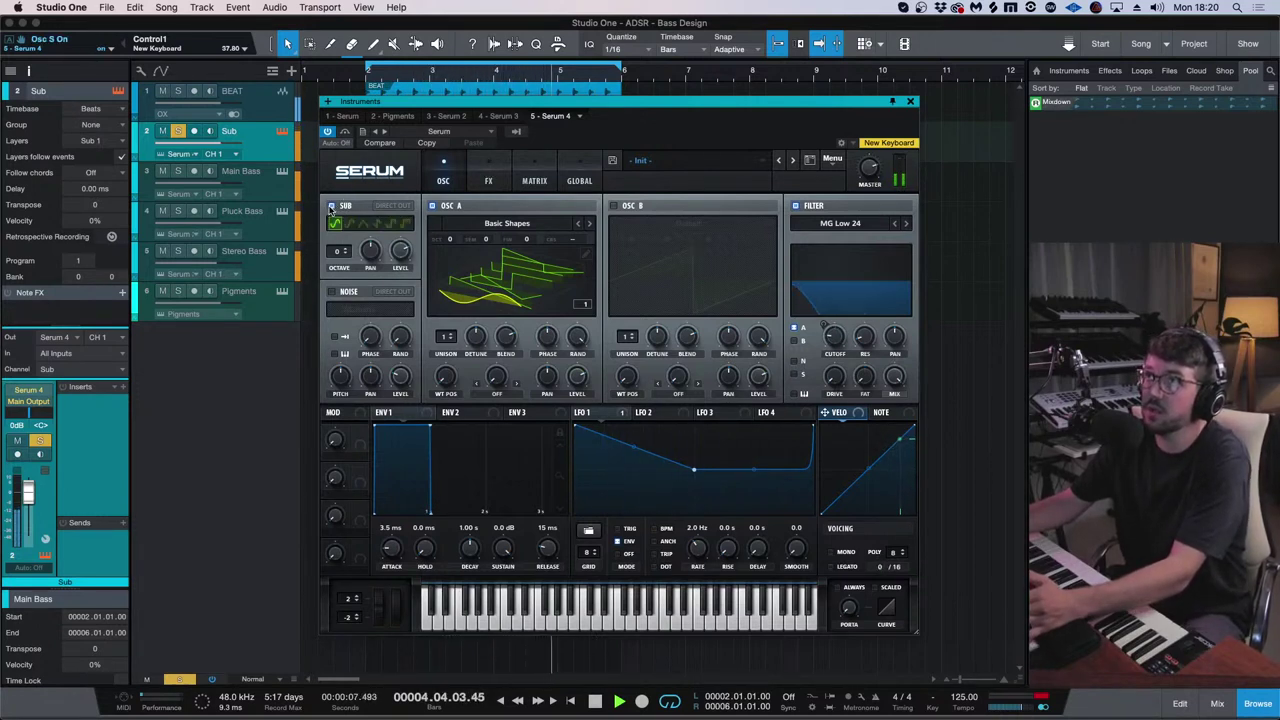
click(450, 243)
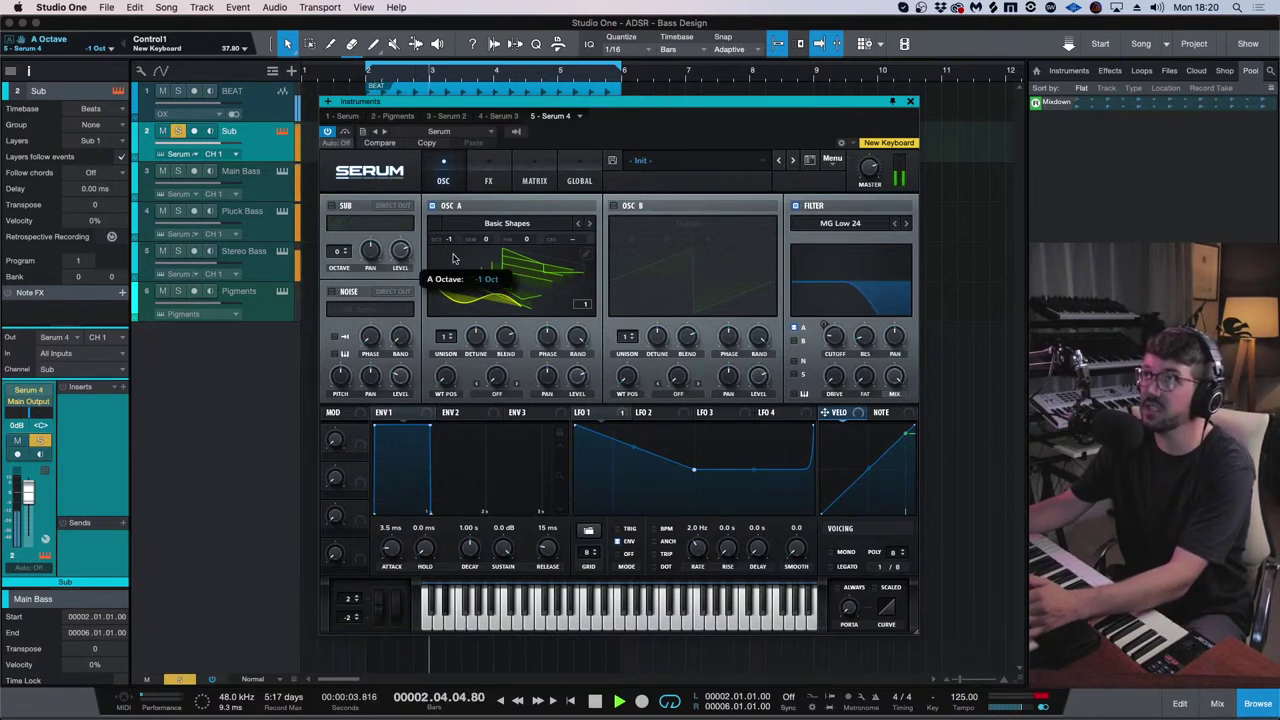
click(872, 168)
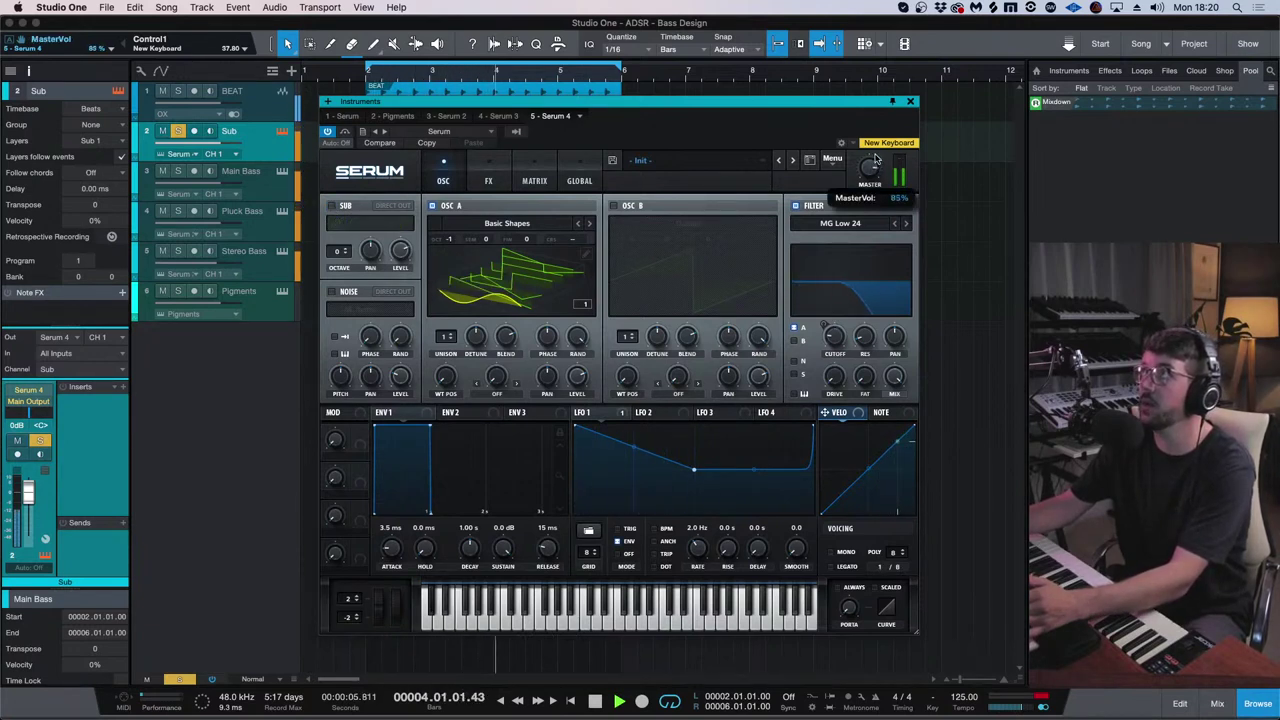
drag(870, 167, 870, 155)
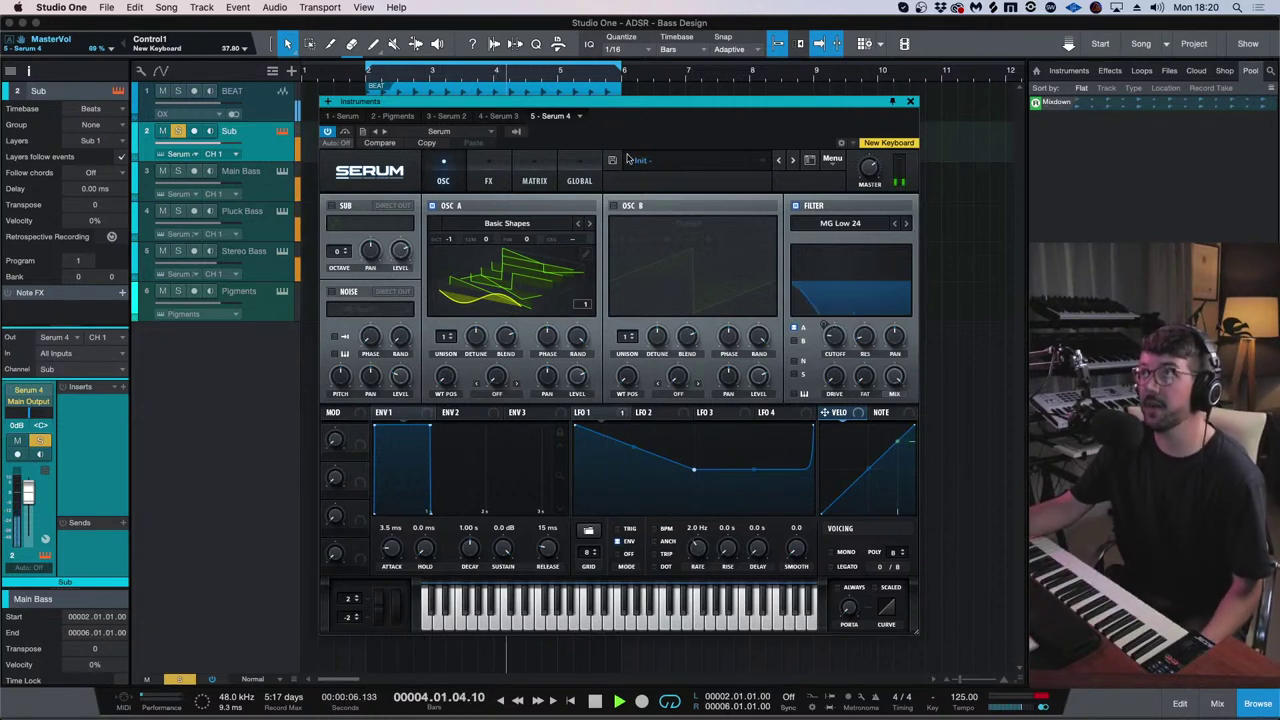
- Take oscillator A out of the filter routing on the Sub and close the instrument window
mouse_move(840, 340)
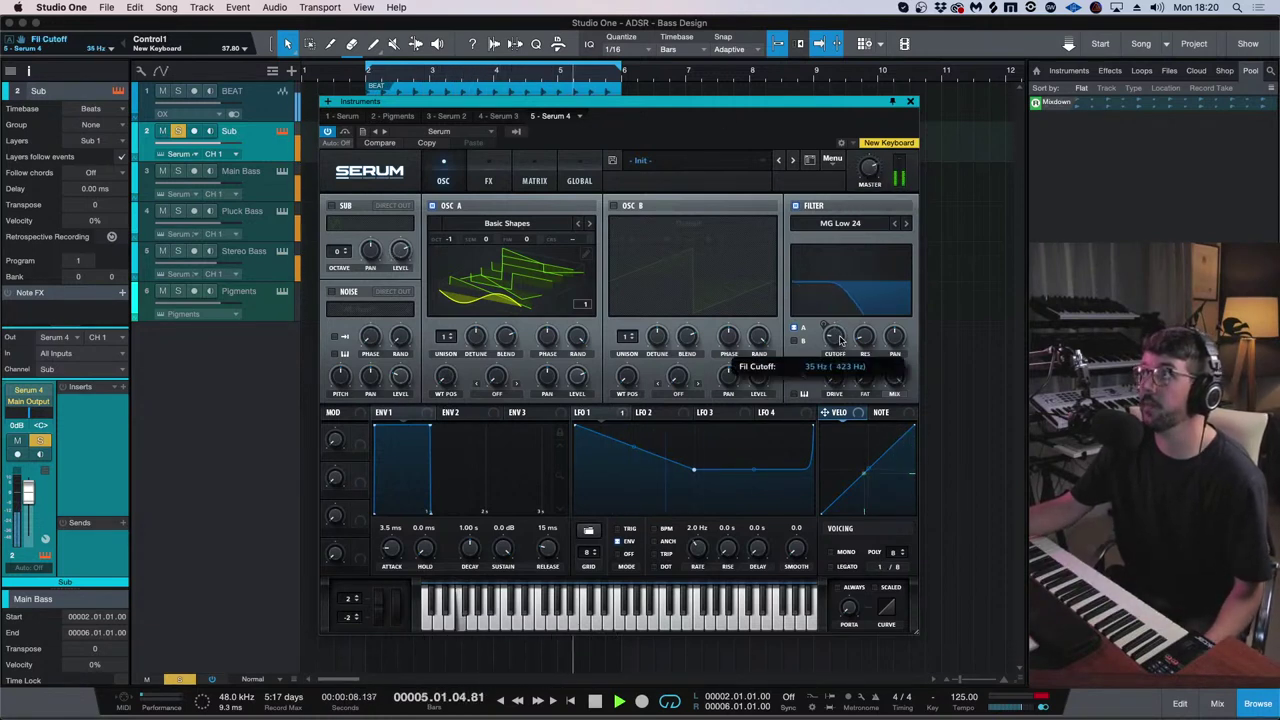
click(796, 328)
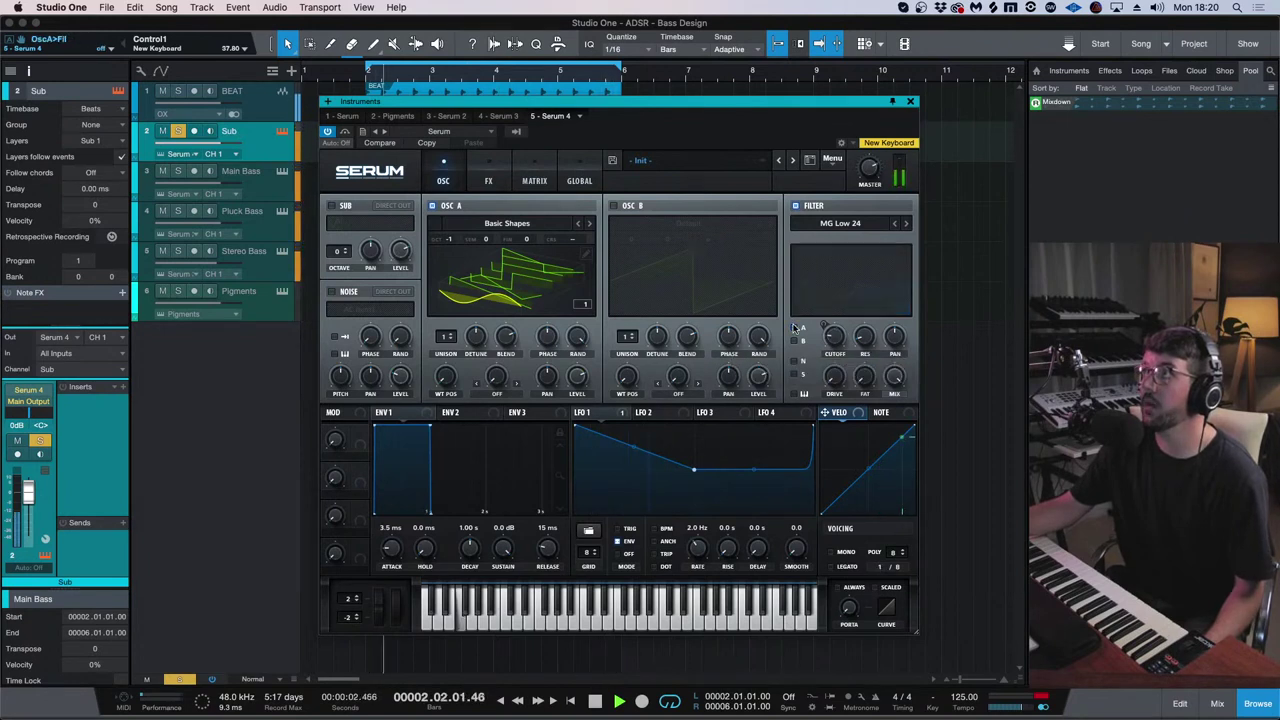
click(910, 101)
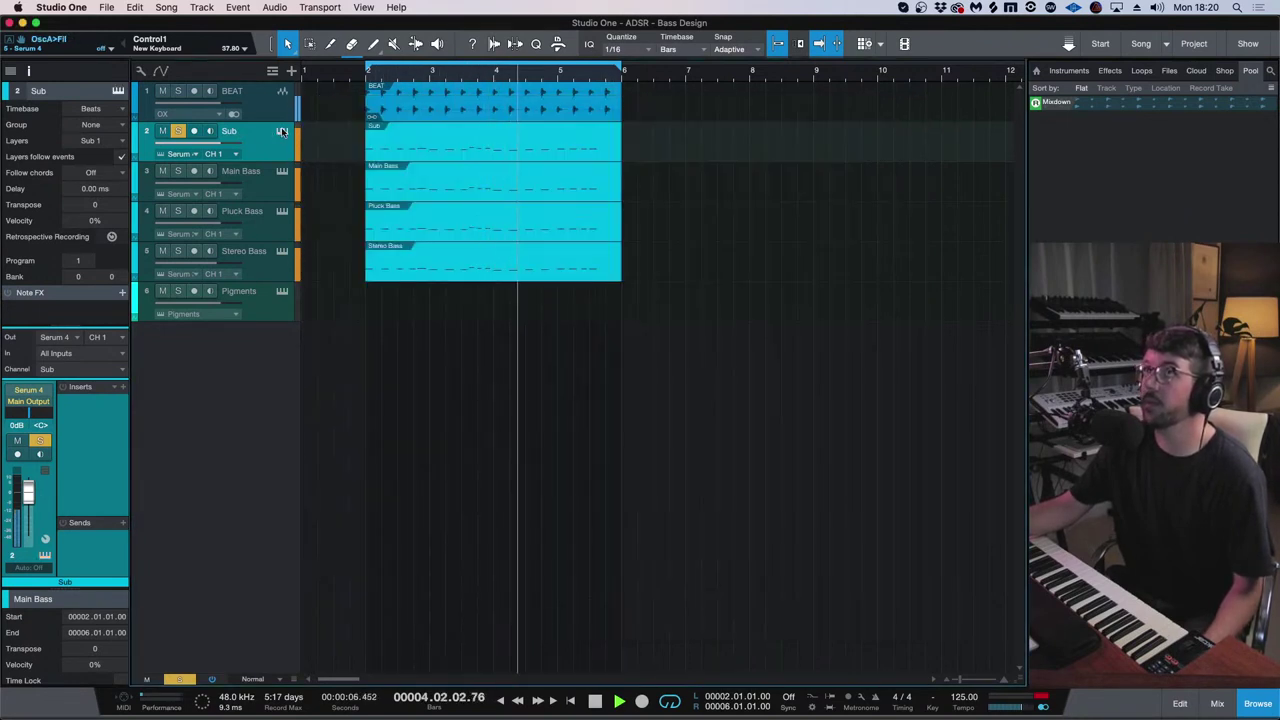
- Shape the Sub's envelope 1 with hold 474 ms, decay 197 ms, sustain -6.0 dB, and a slightly longer attack and release
key(F11)
drag(462, 545, 465, 565)
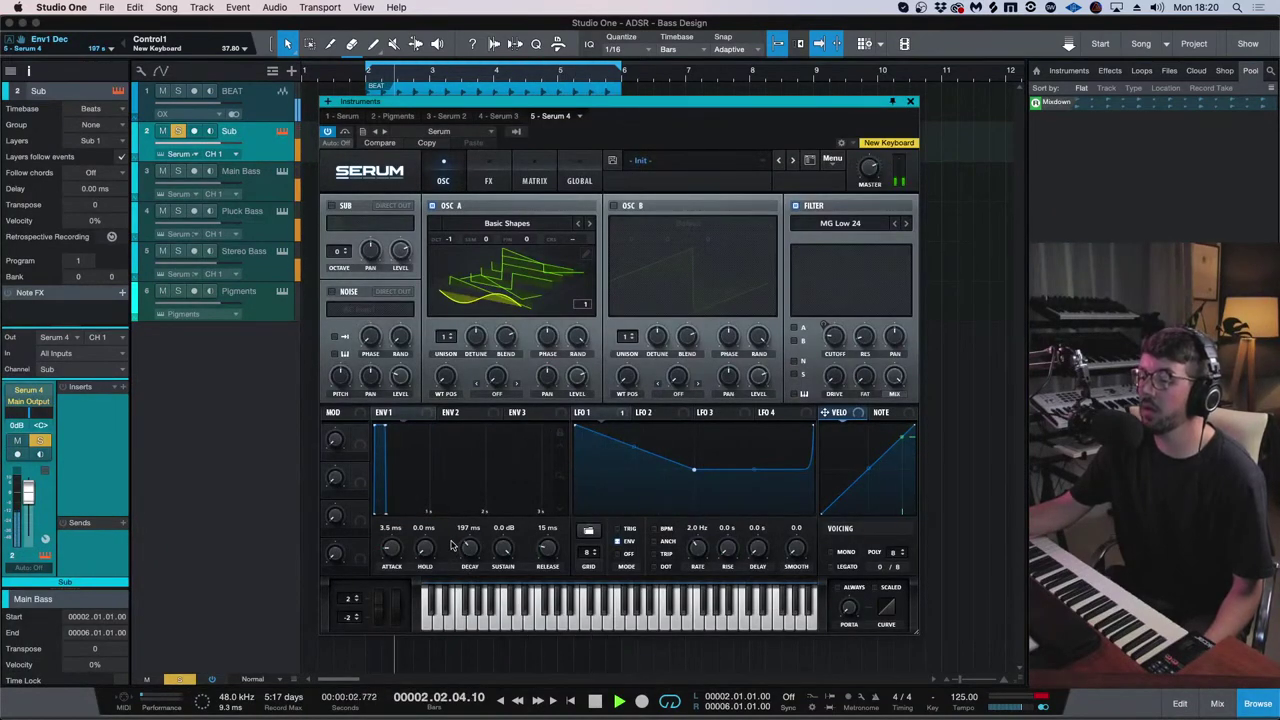
drag(503, 548, 500, 566)
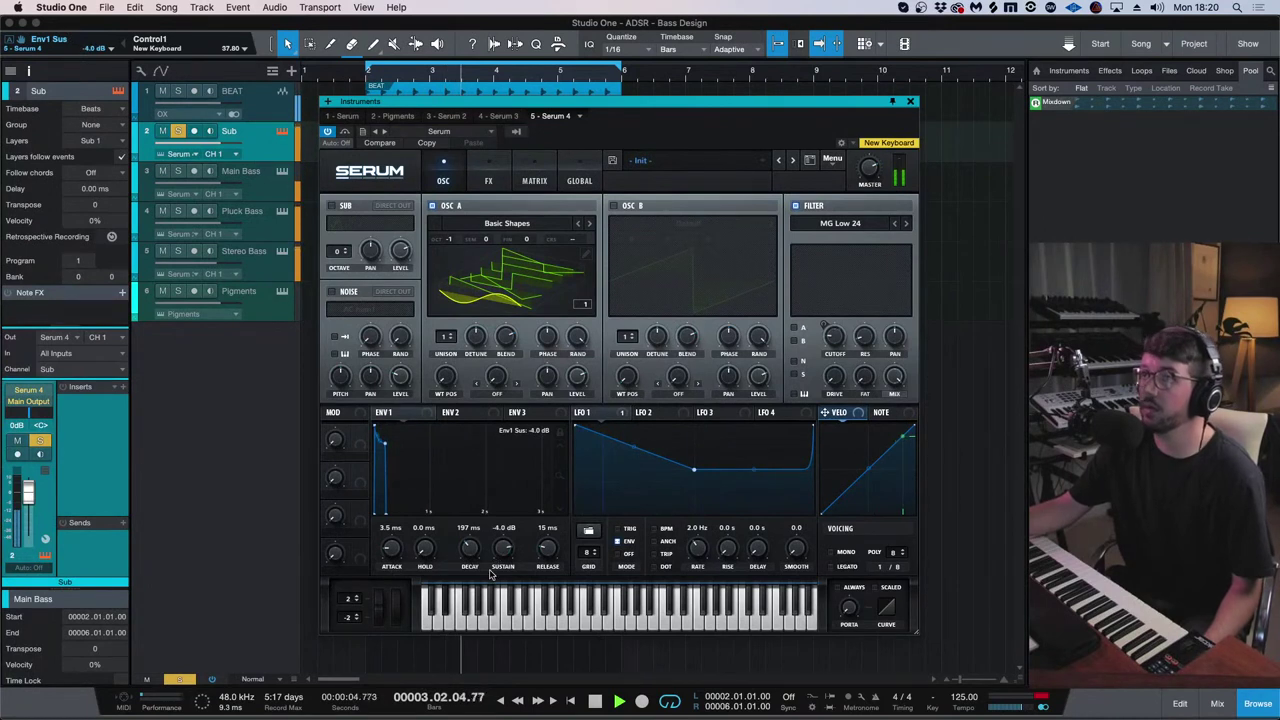
drag(487, 612, 490, 588)
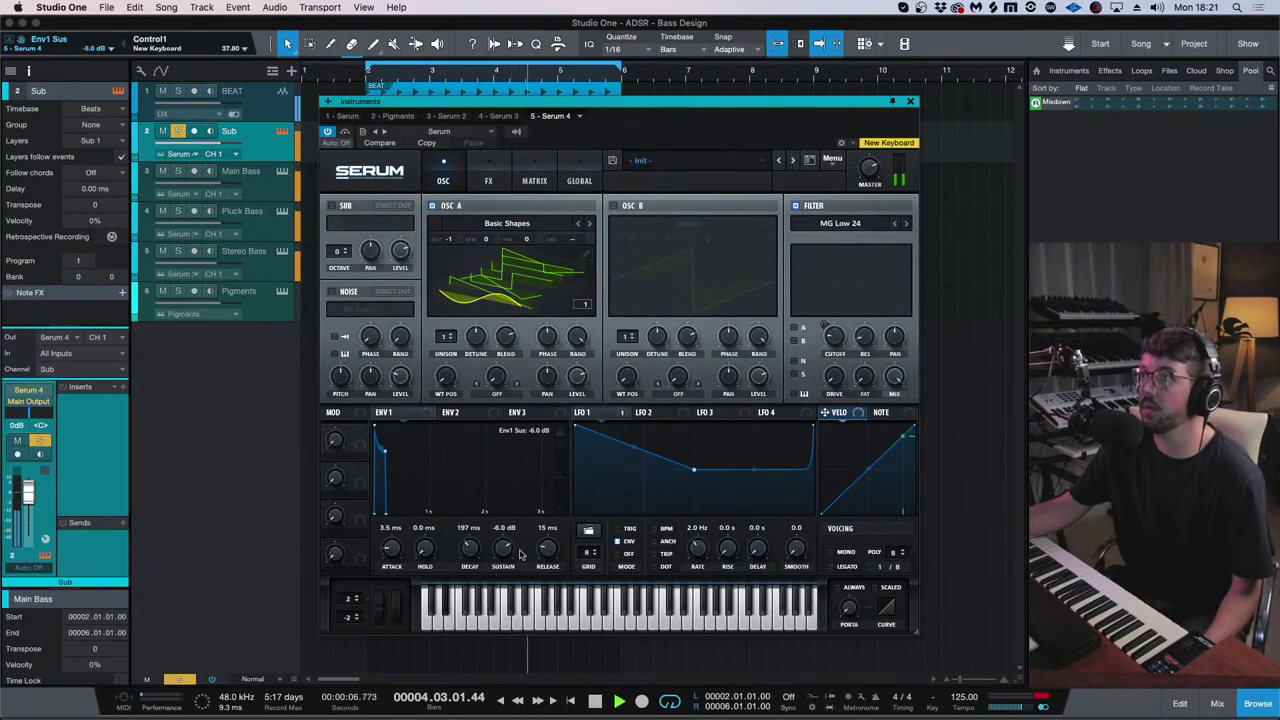
drag(430, 547, 560, 541)
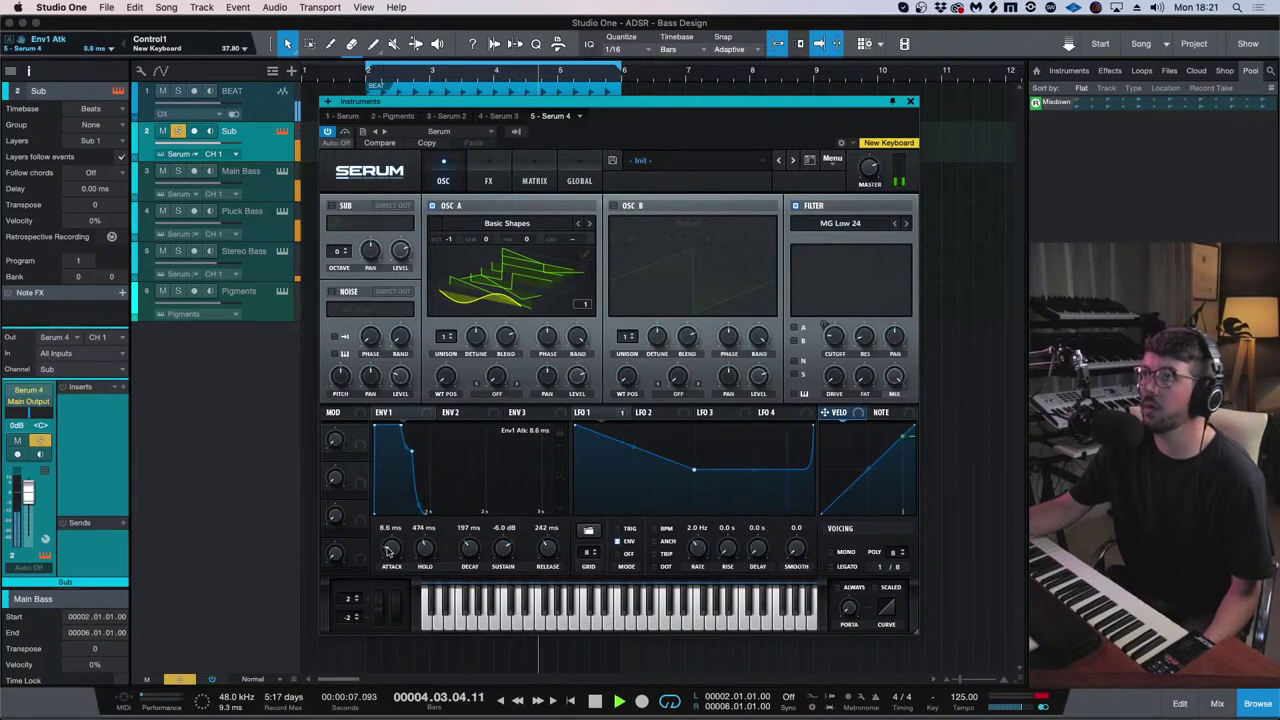
click(910, 101)
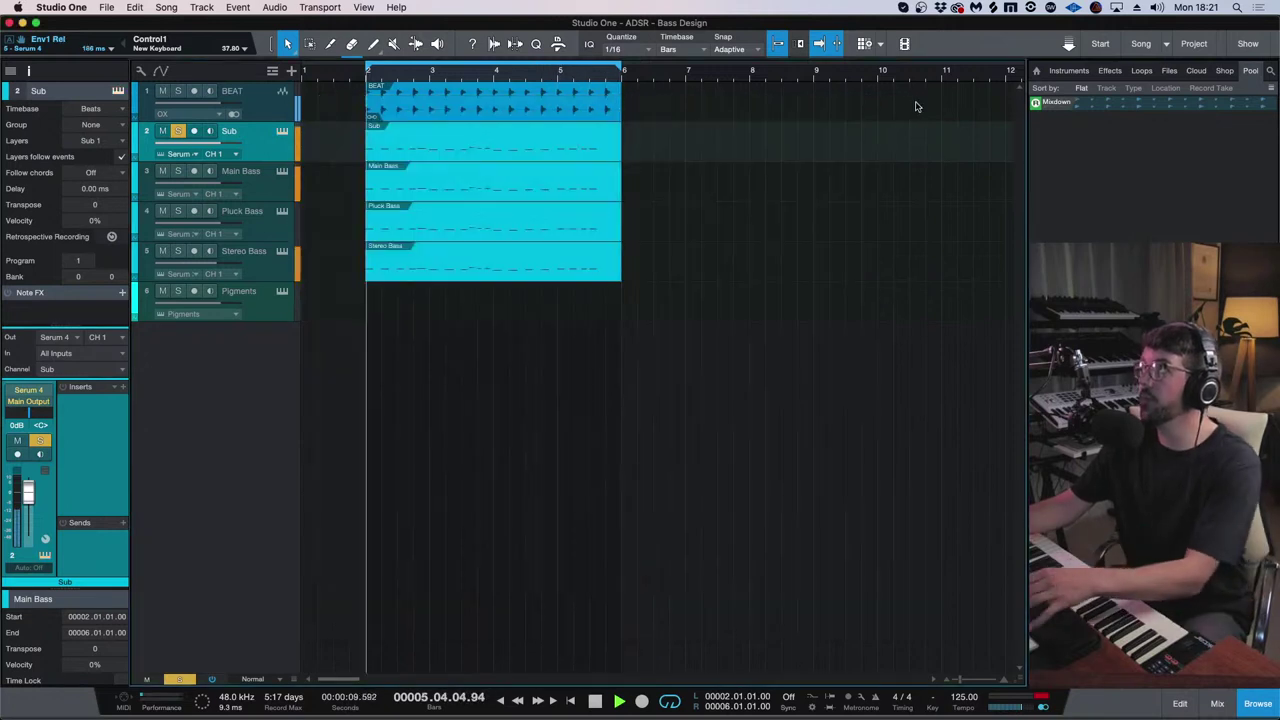
- Unsolo the Sub track and play all layers together from the loop start
click(180, 131)
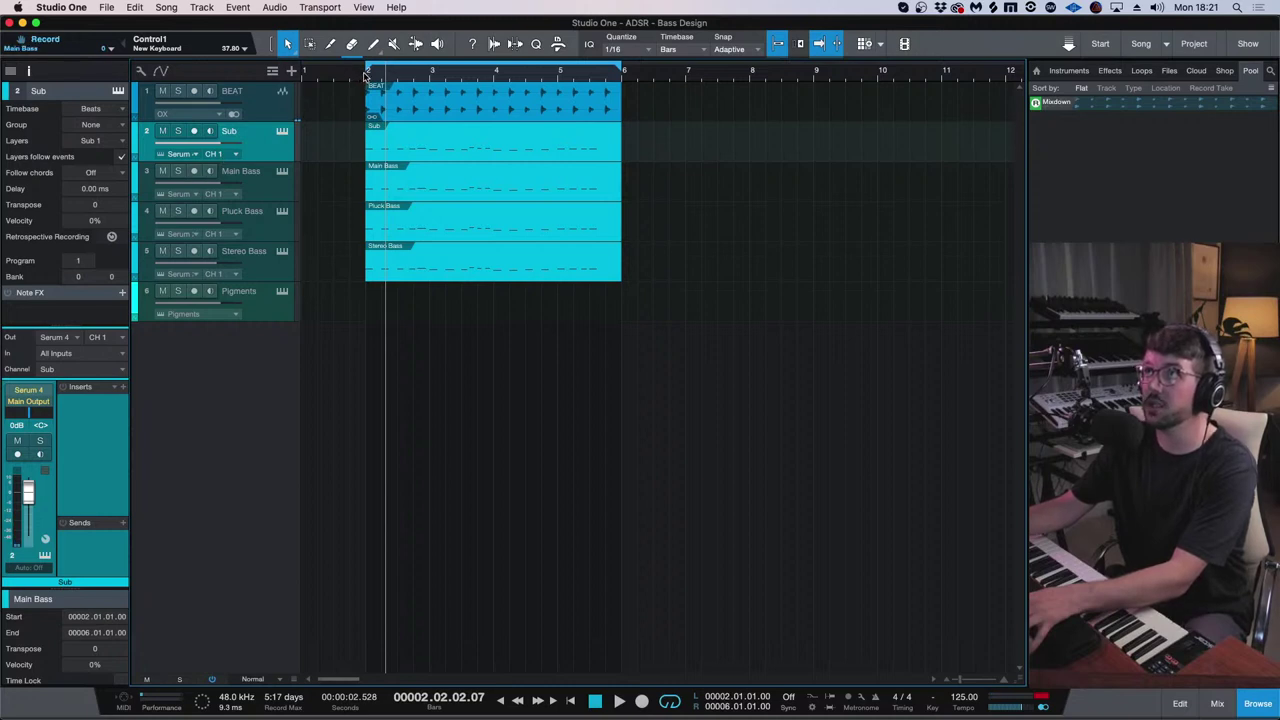
key(space)
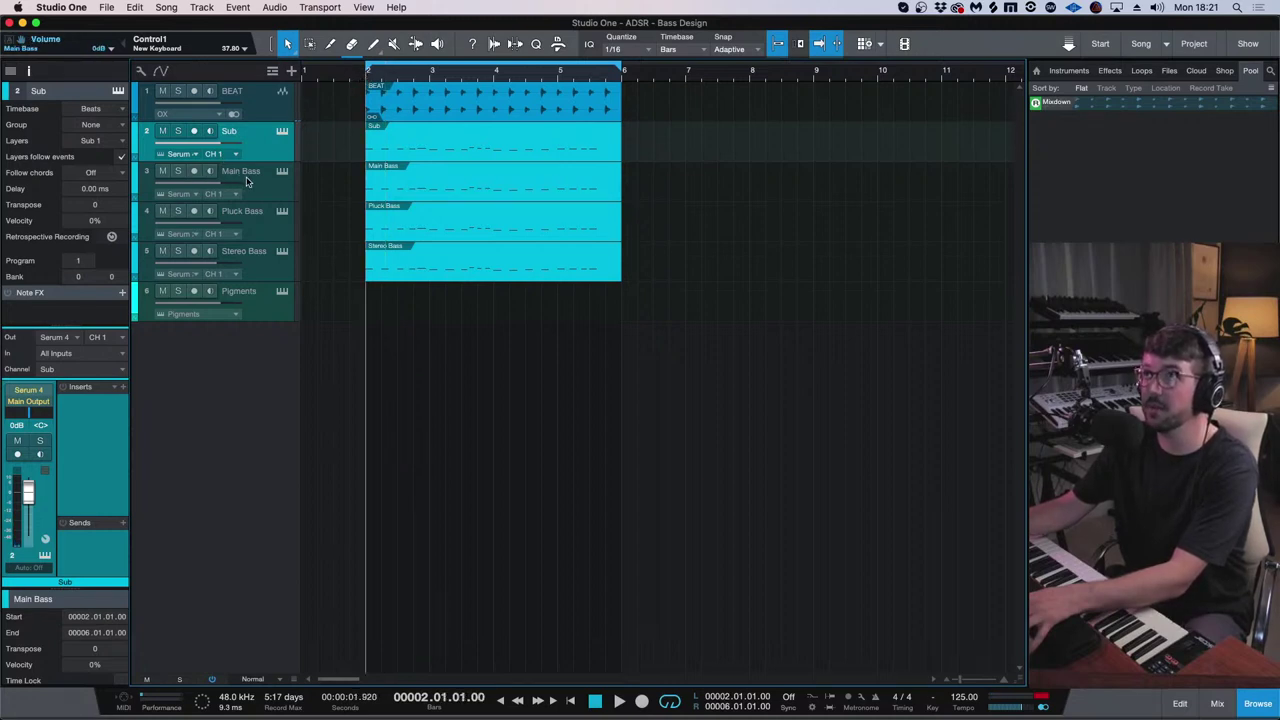
click(194, 131)
key(space)
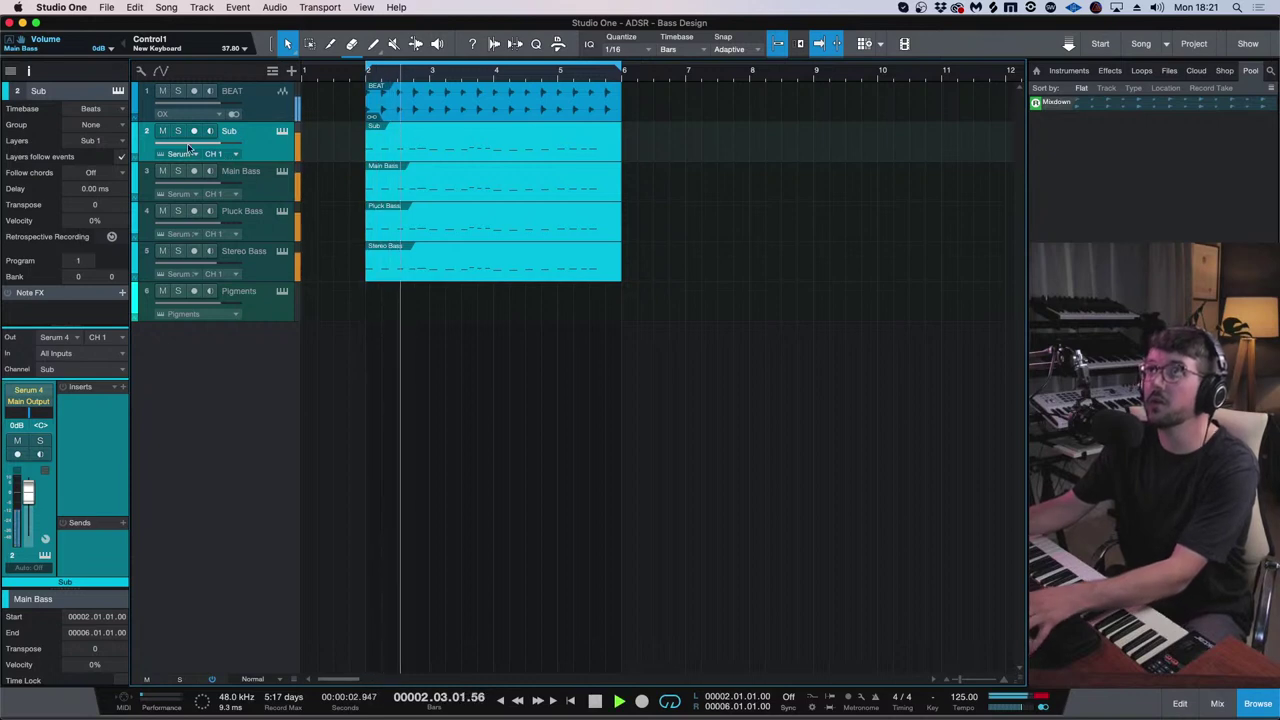
- Compare the mix with and without the Sub track and lower the Sub's volume to -4.8 dB
drag(226, 142, 226, 148)
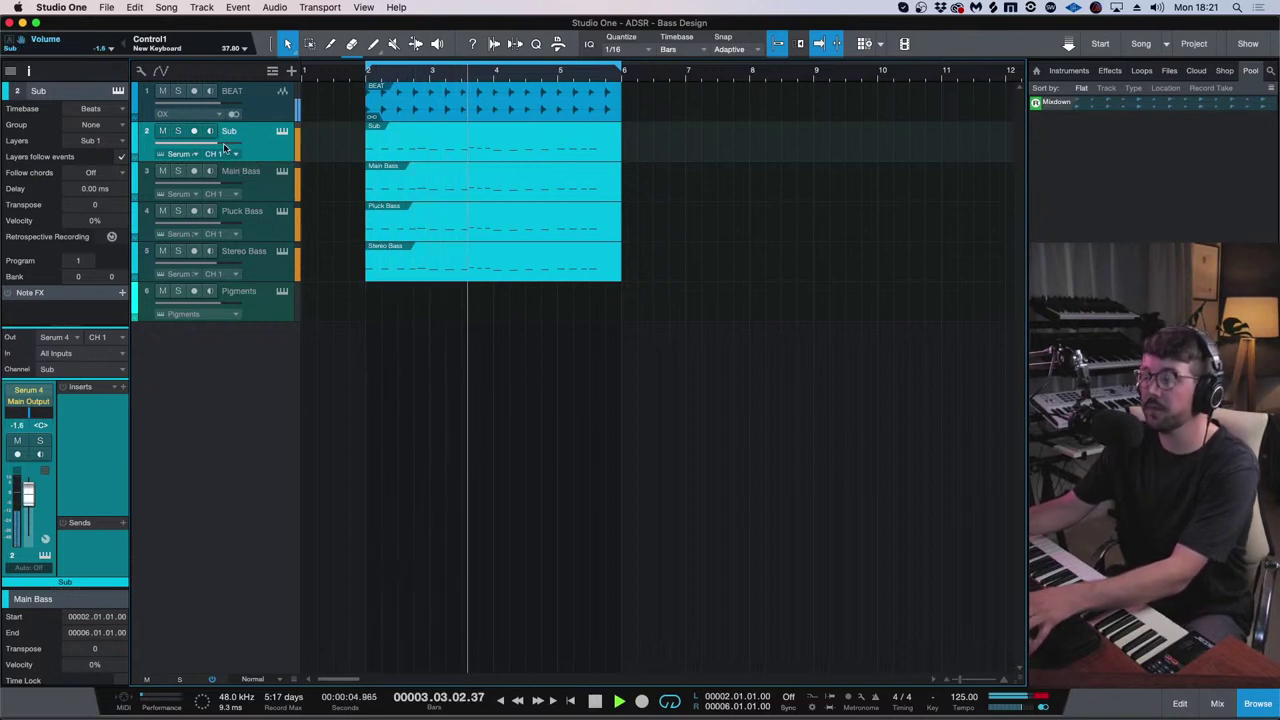
click(163, 131)
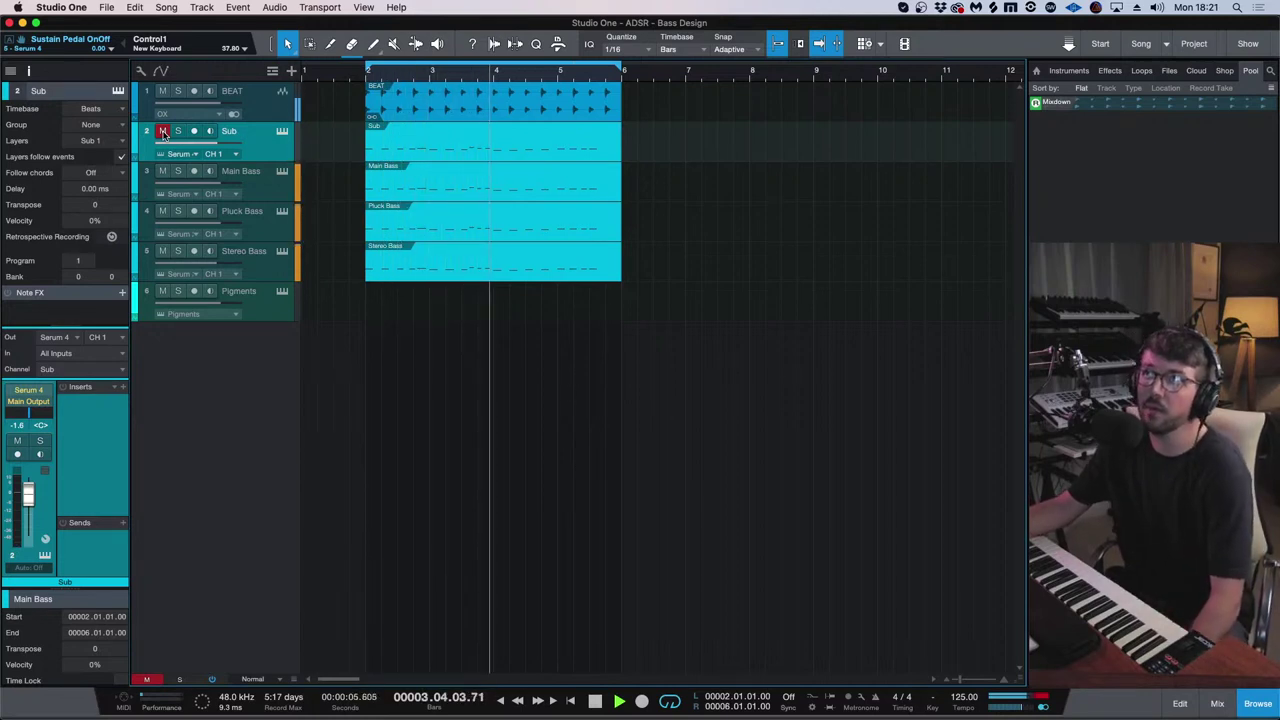
click(164, 133)
drag(222, 144, 212, 147)
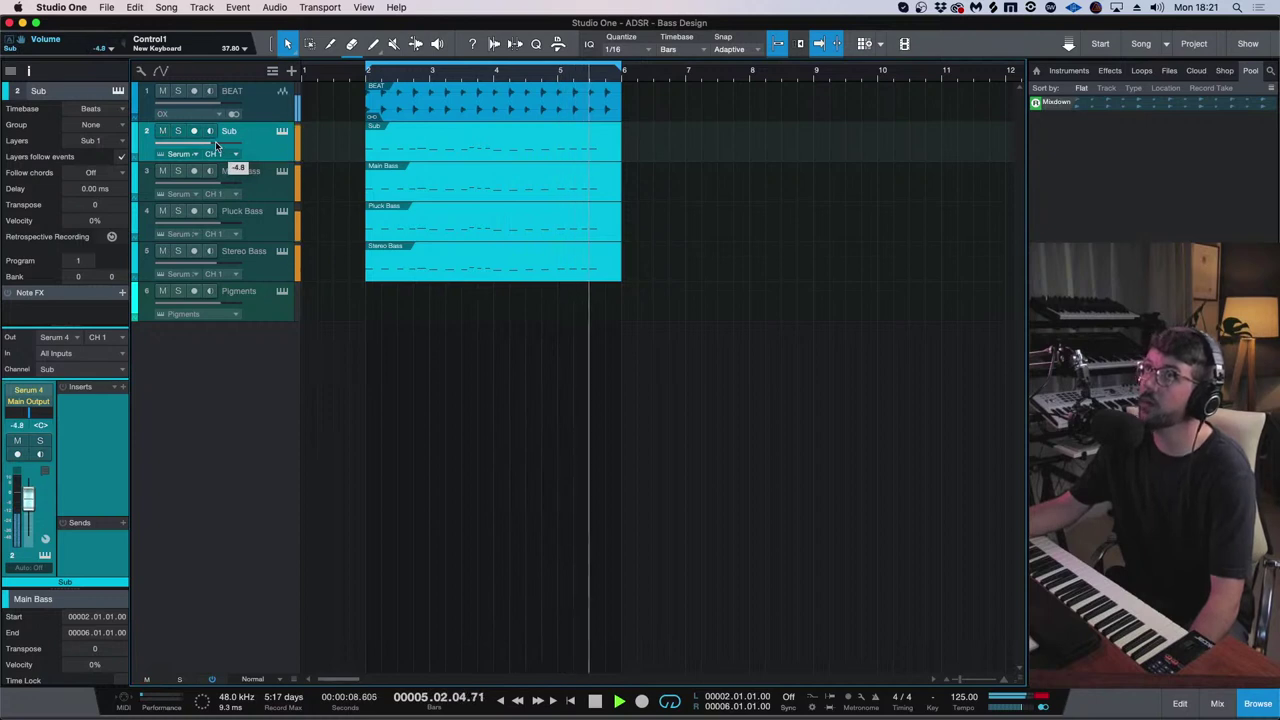
- Mute and unmute Main Bass, Pluck Bass and Stereo Bass in turn to hear each layer's contribution, and stop playback
click(163, 173)
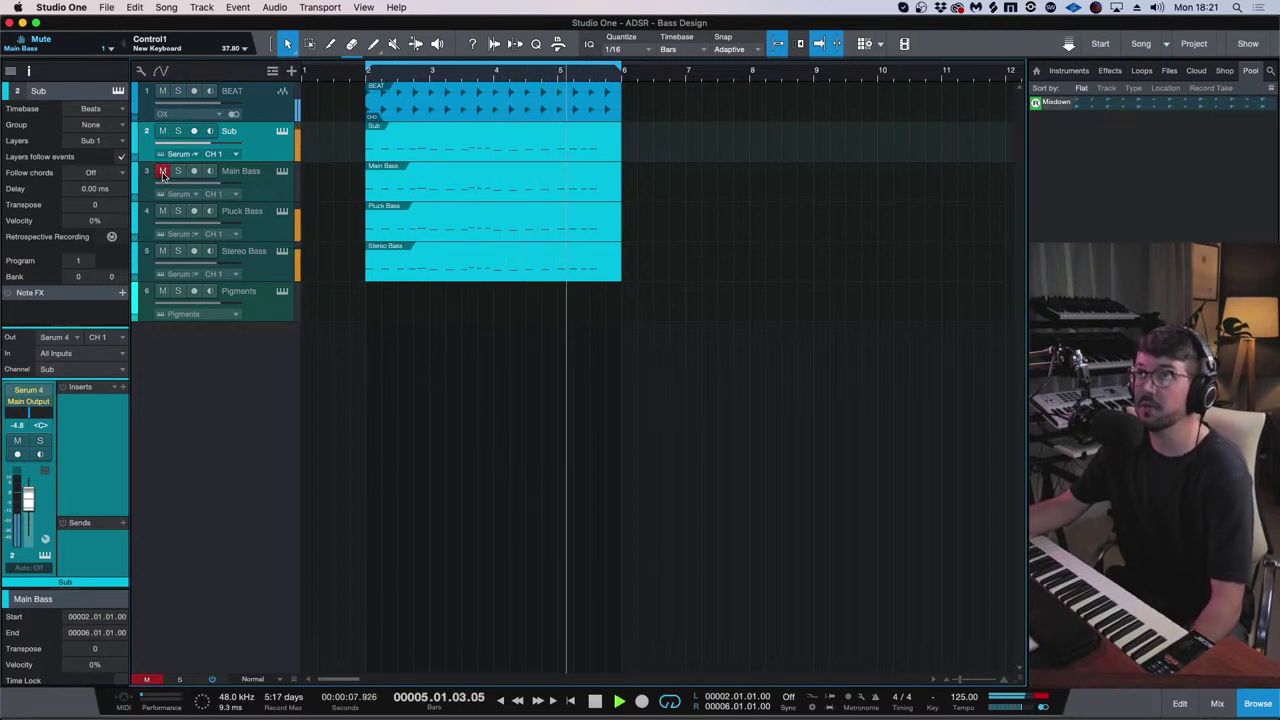
click(163, 173)
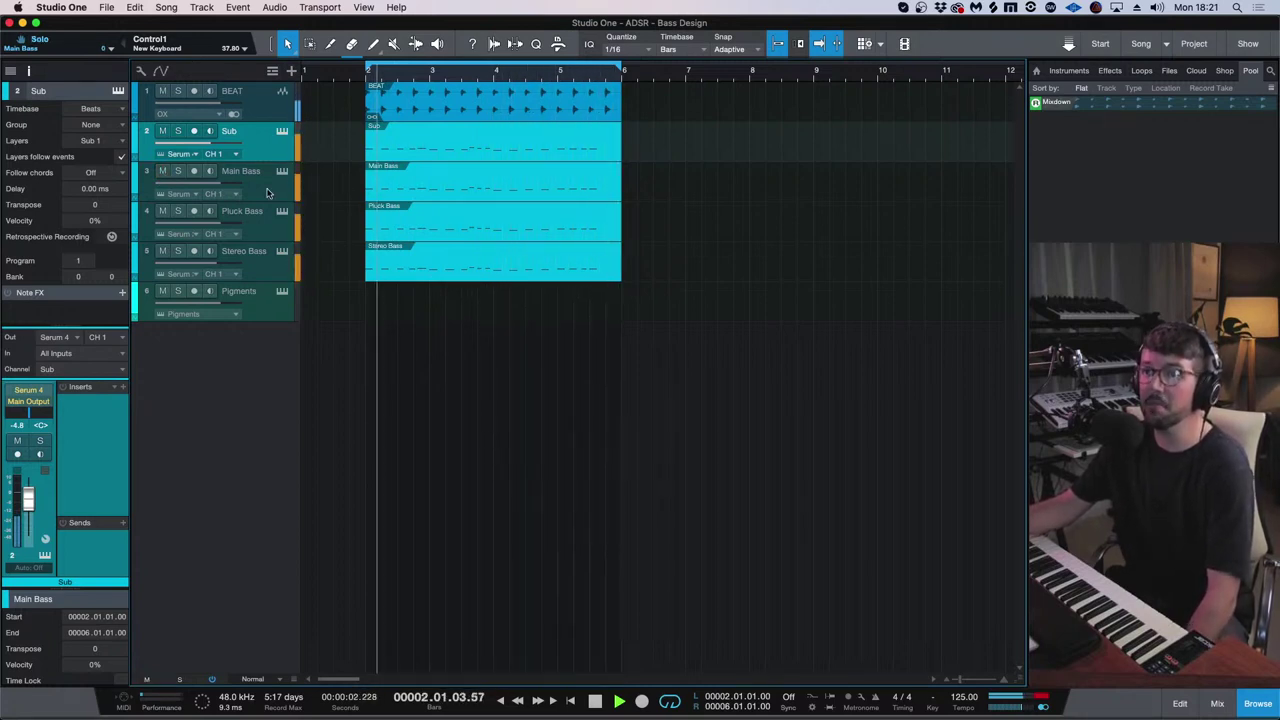
click(163, 213)
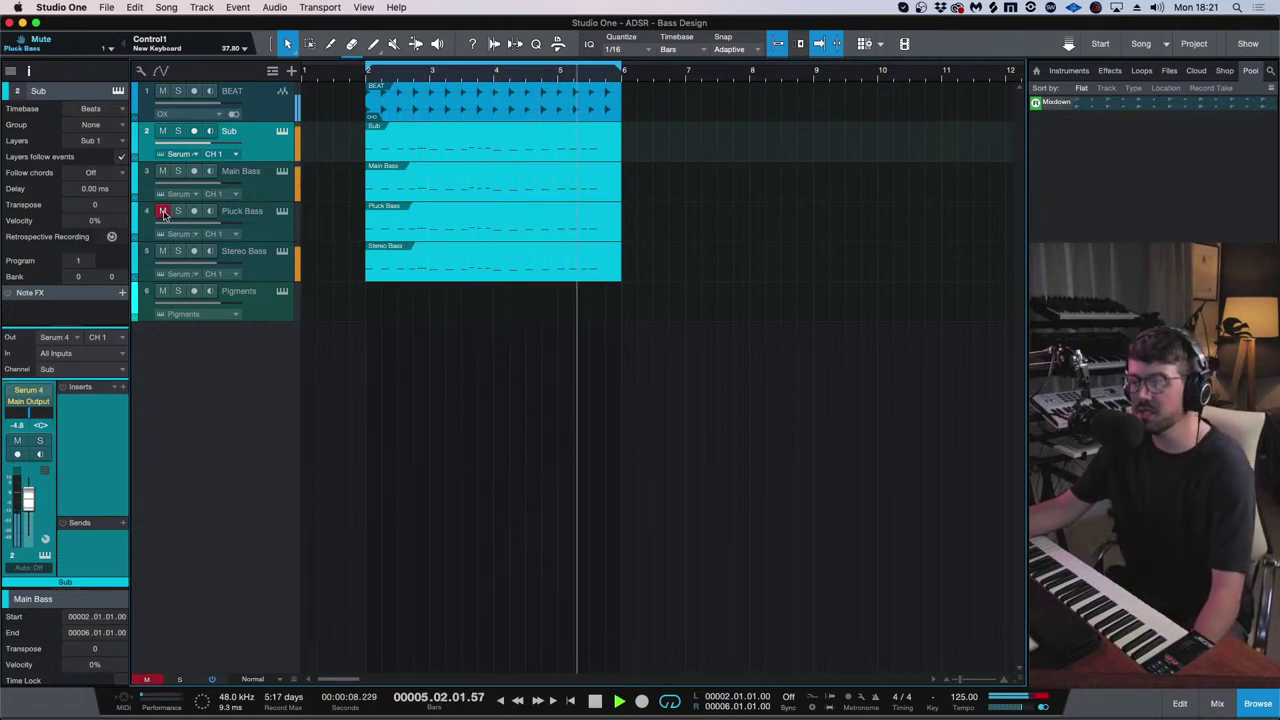
click(163, 213)
click(163, 252)
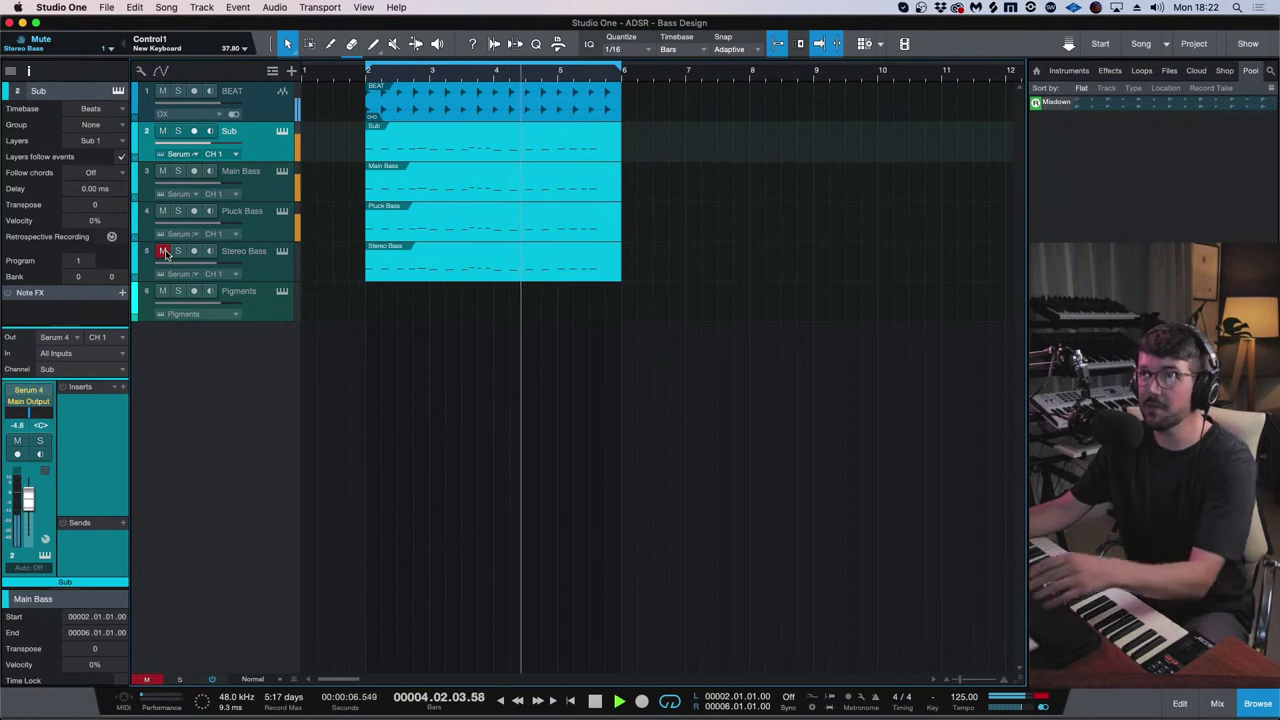
click(163, 252)
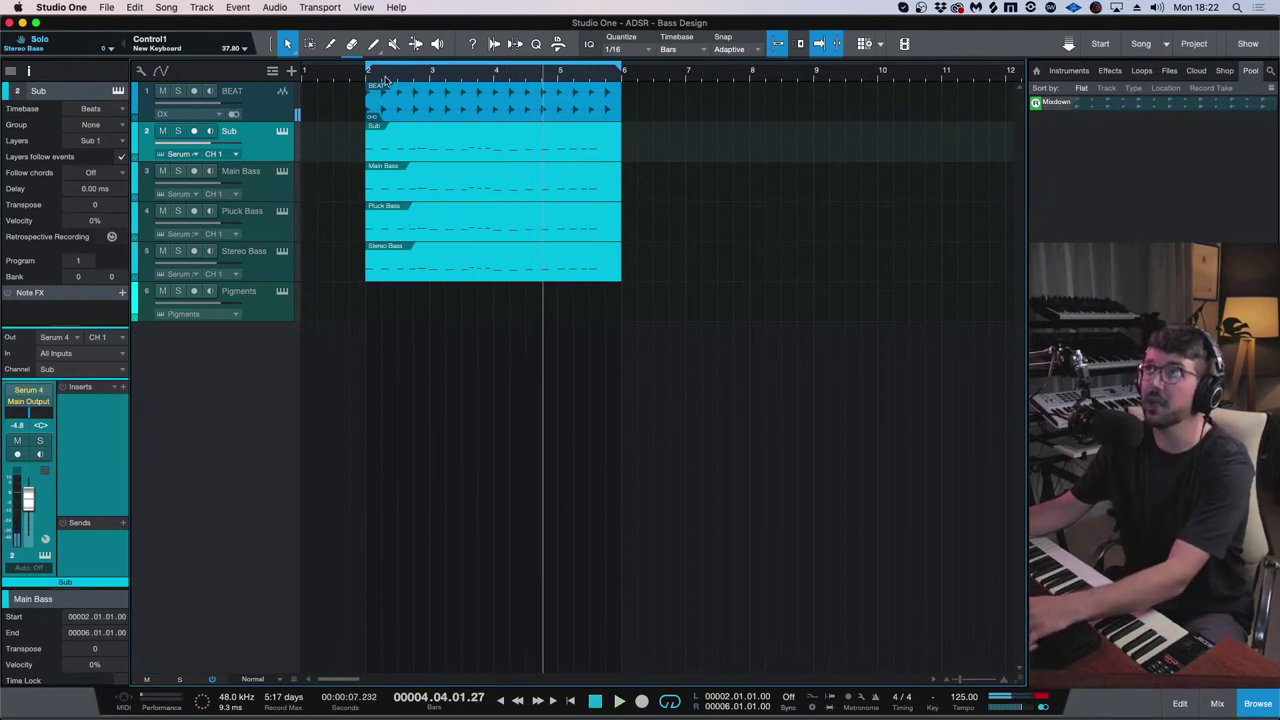
key(space)
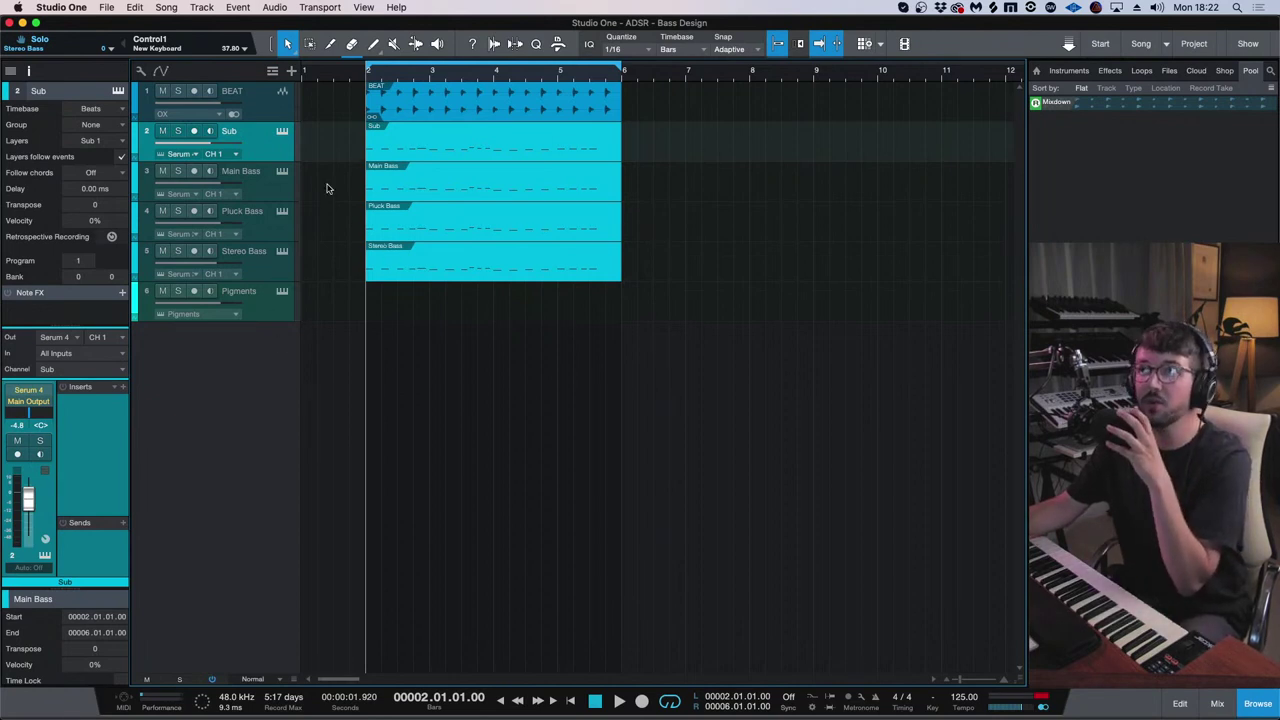
- Open the effects page of Main Bass's Serum and play the track soloed
click(265, 196)
click(282, 171)
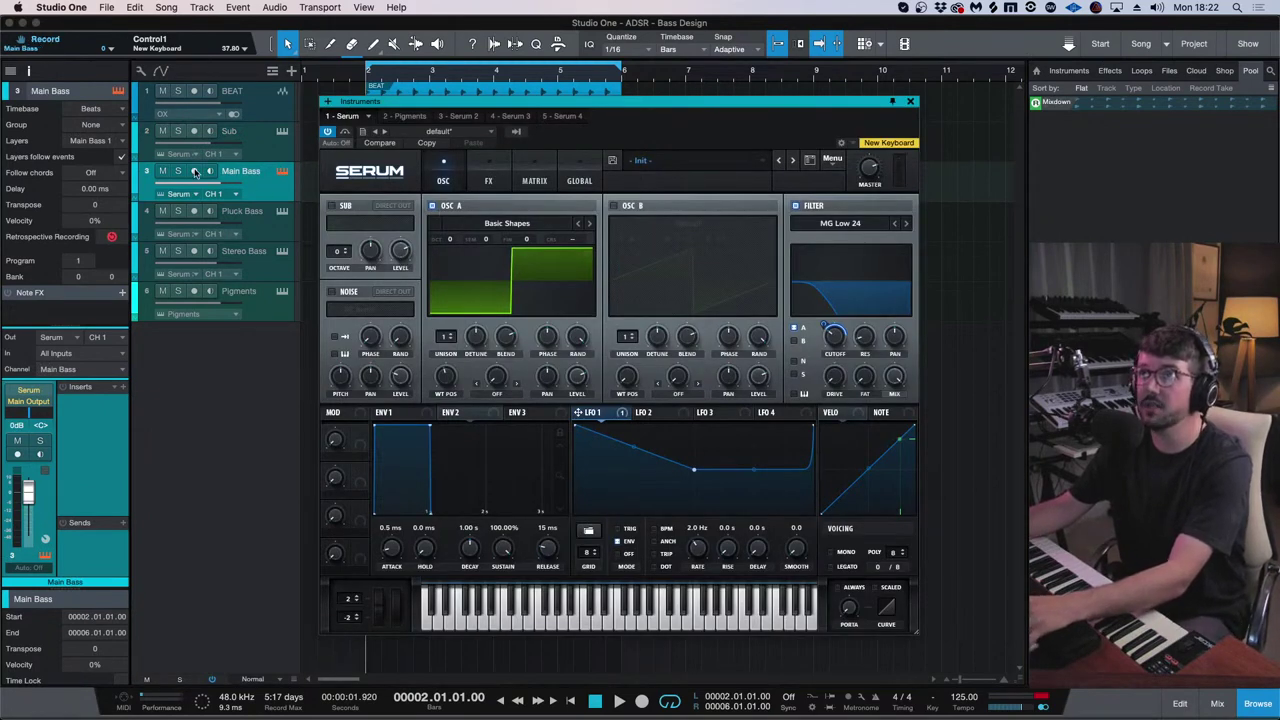
click(489, 172)
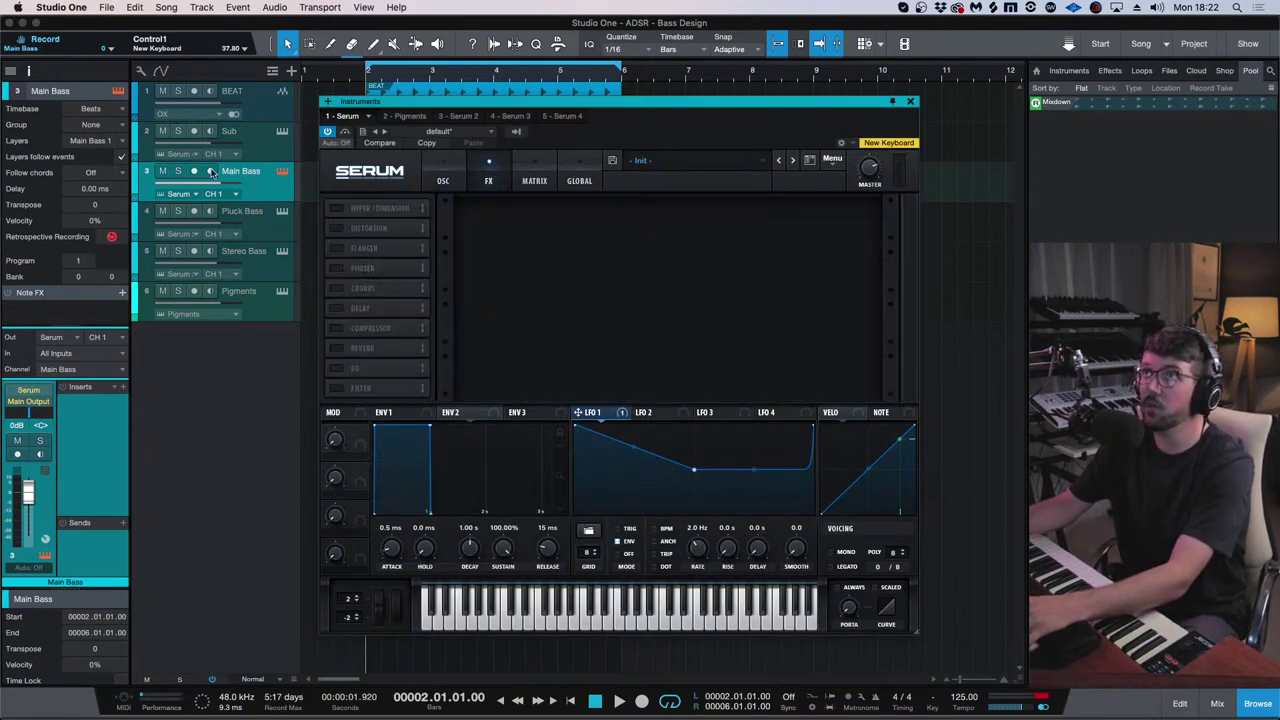
click(178, 171)
key(space)
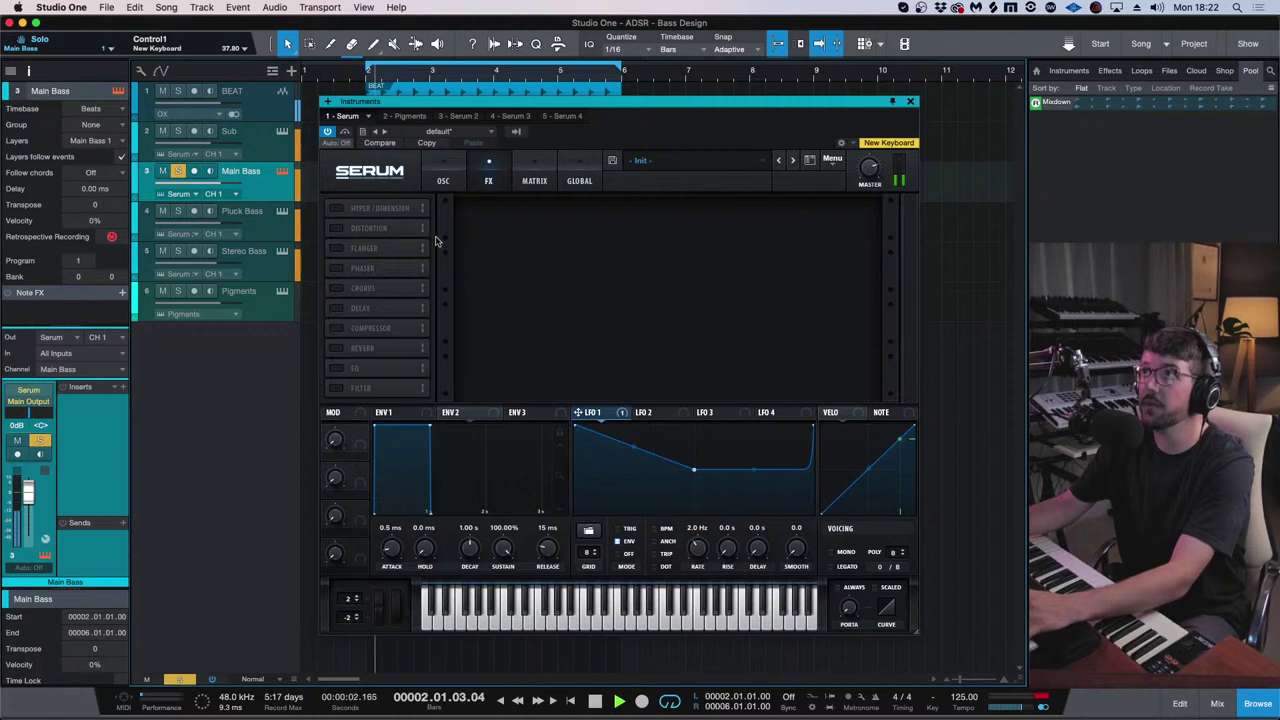
- Add a multiband compressor to Main Bass with the mix at 30 and the mid band at 125%
click(337, 328)
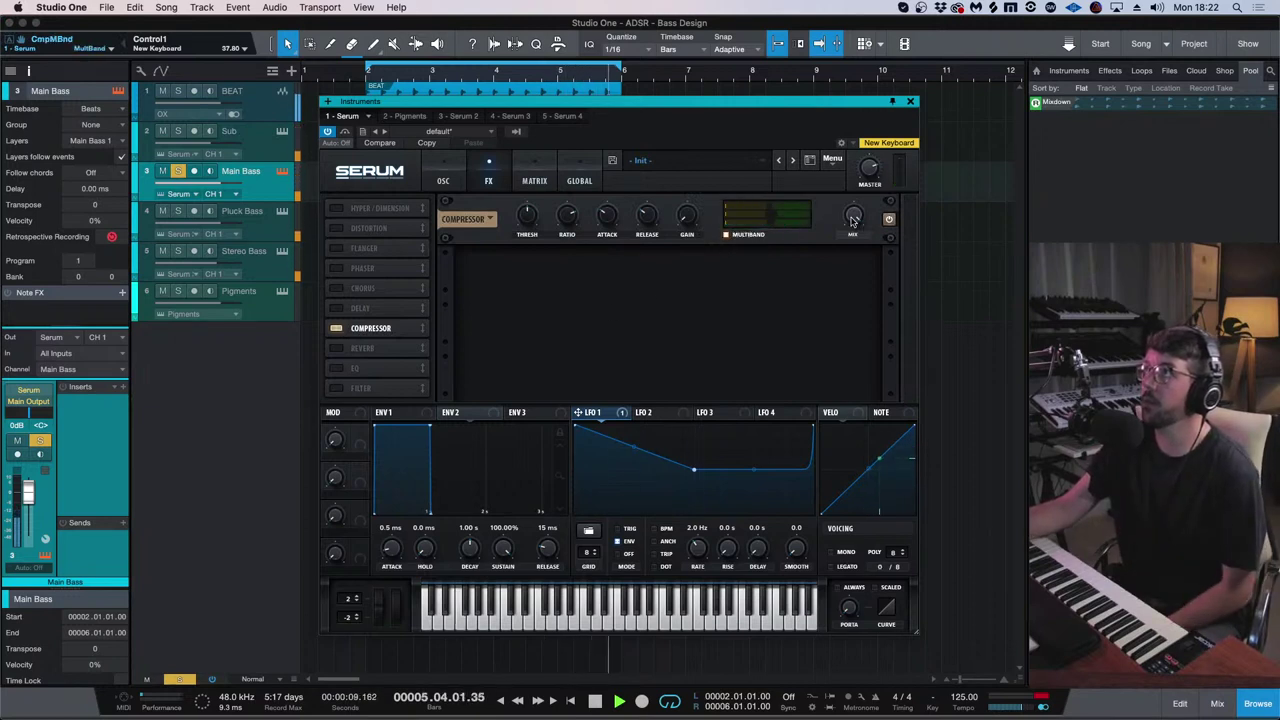
drag(853, 215, 835, 304)
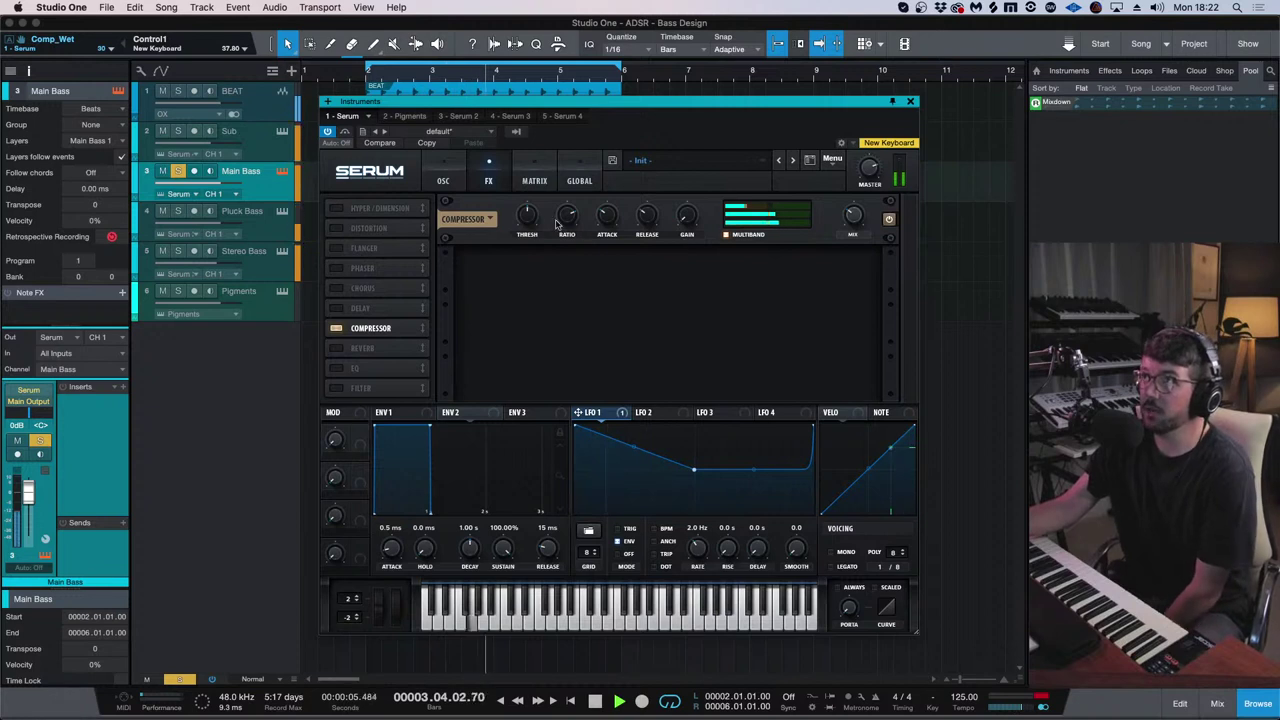
mouse_move(527, 216)
mouse_down()
mouse_move(530, 245)
mouse_move(541, 225)
mouse_up()
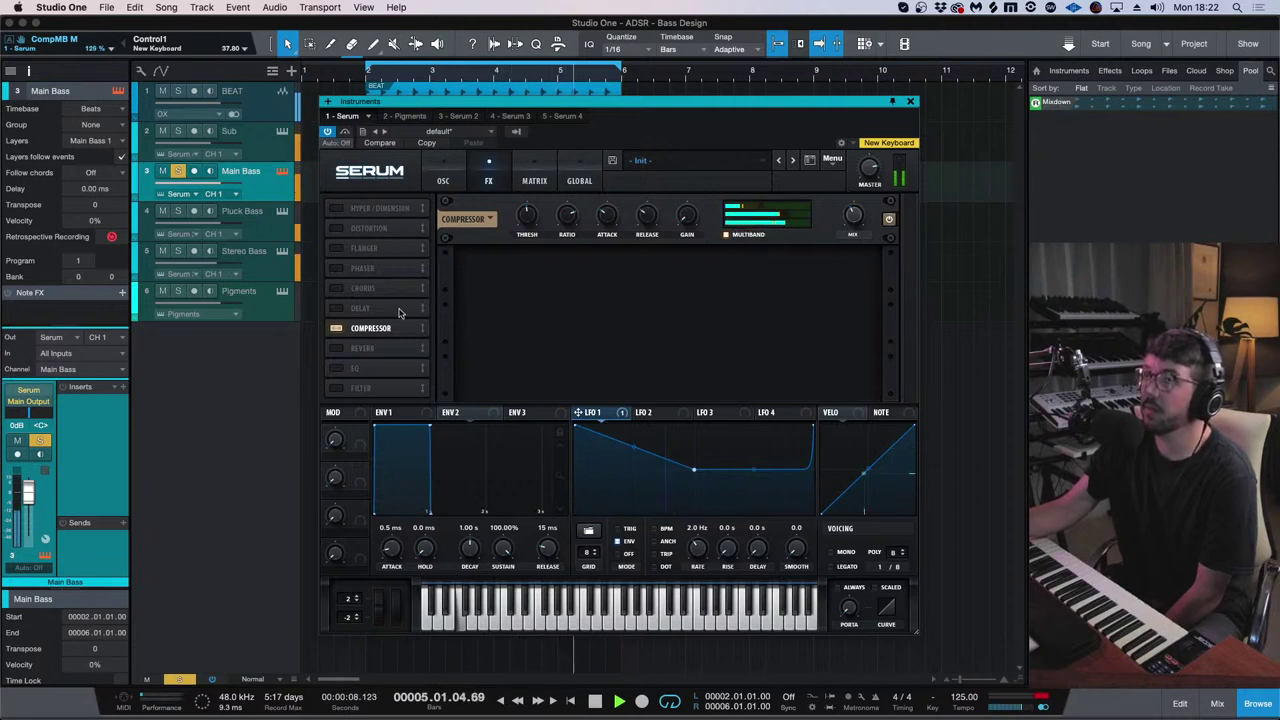
- Add an EQ to Main Bass with a low cut on its low band, adjusting the cut frequency and setting Q to 58%
click(337, 368)
click(626, 282)
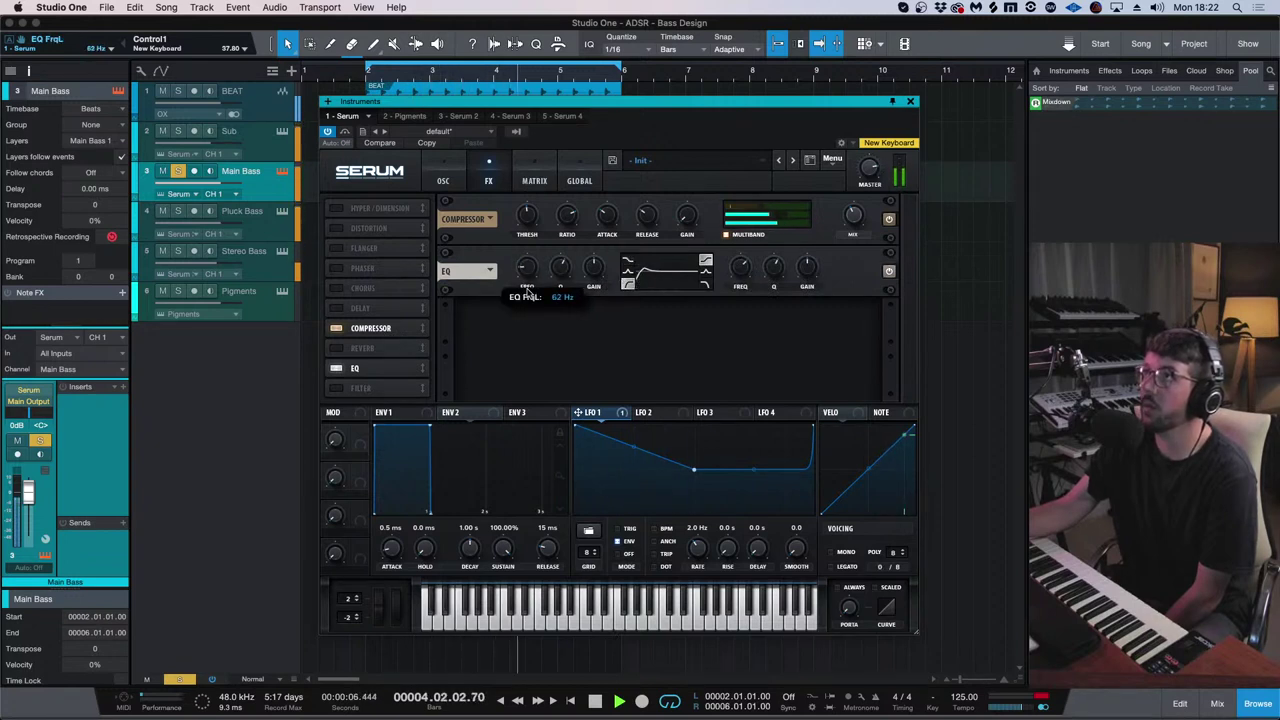
drag(528, 288, 530, 287)
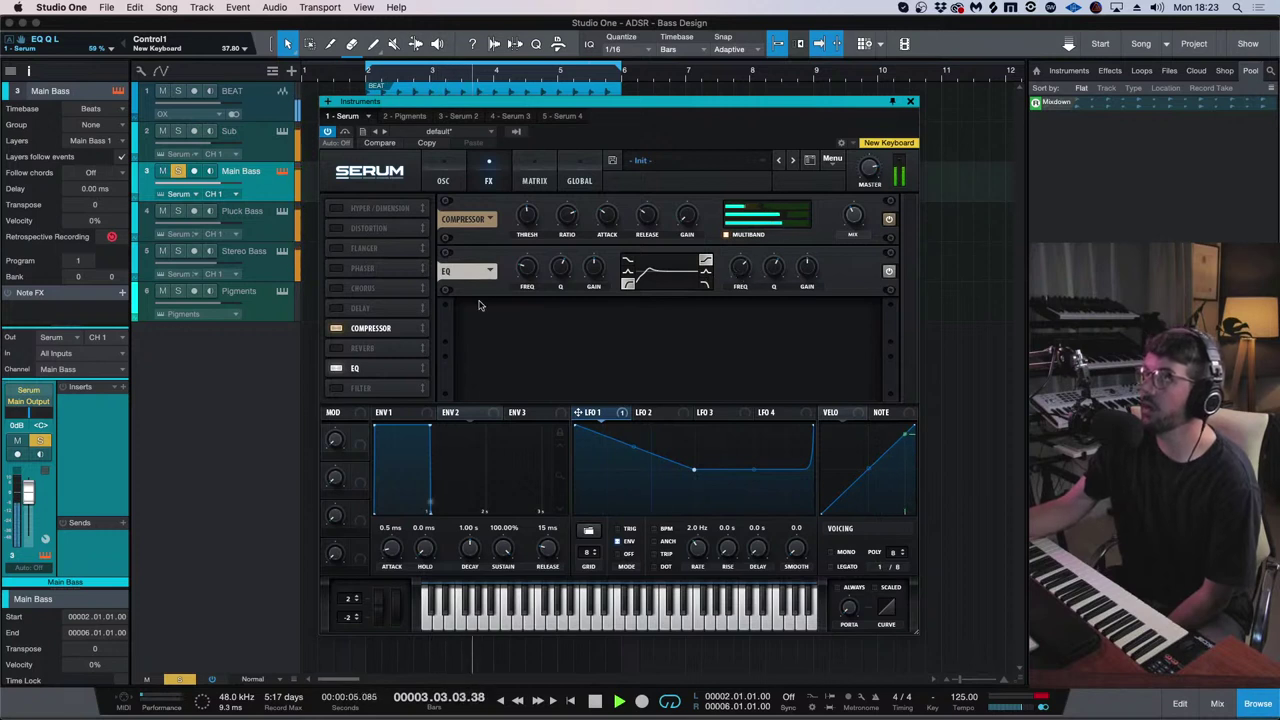
- Add a Tube distortion to Main Bass and place it between the compressor and the EQ
click(338, 230)
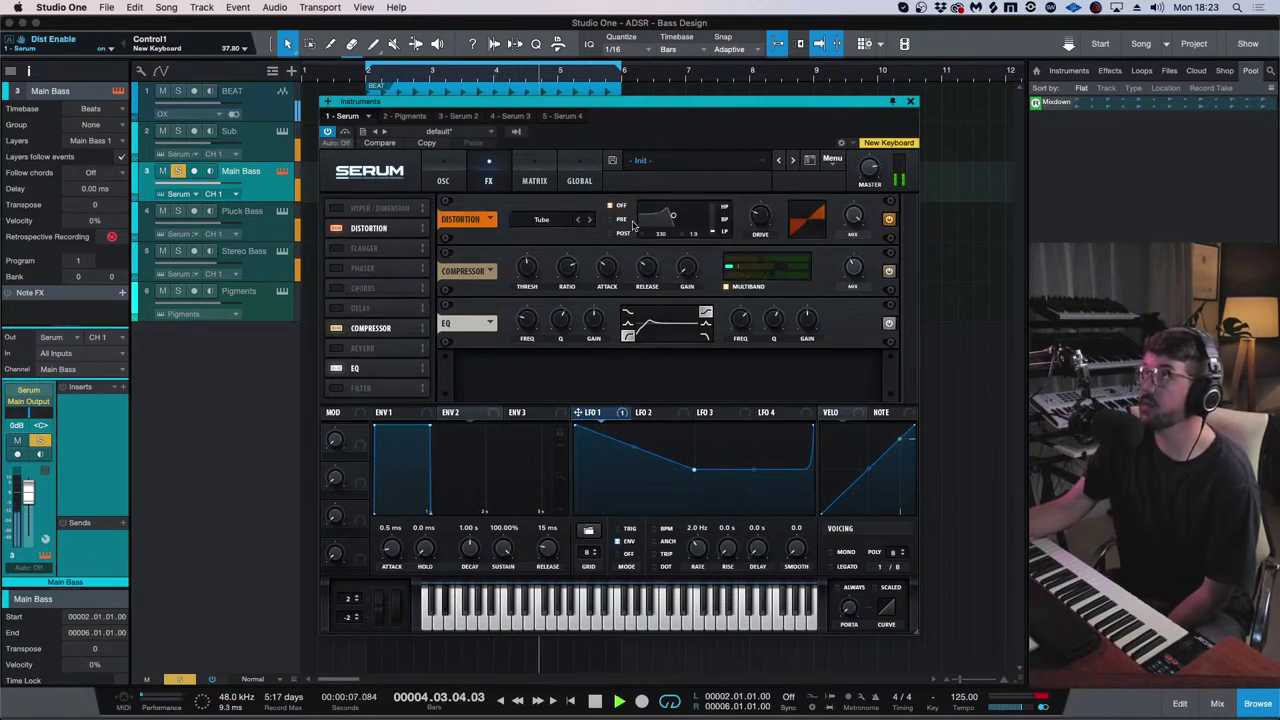
drag(368, 230, 372, 336)
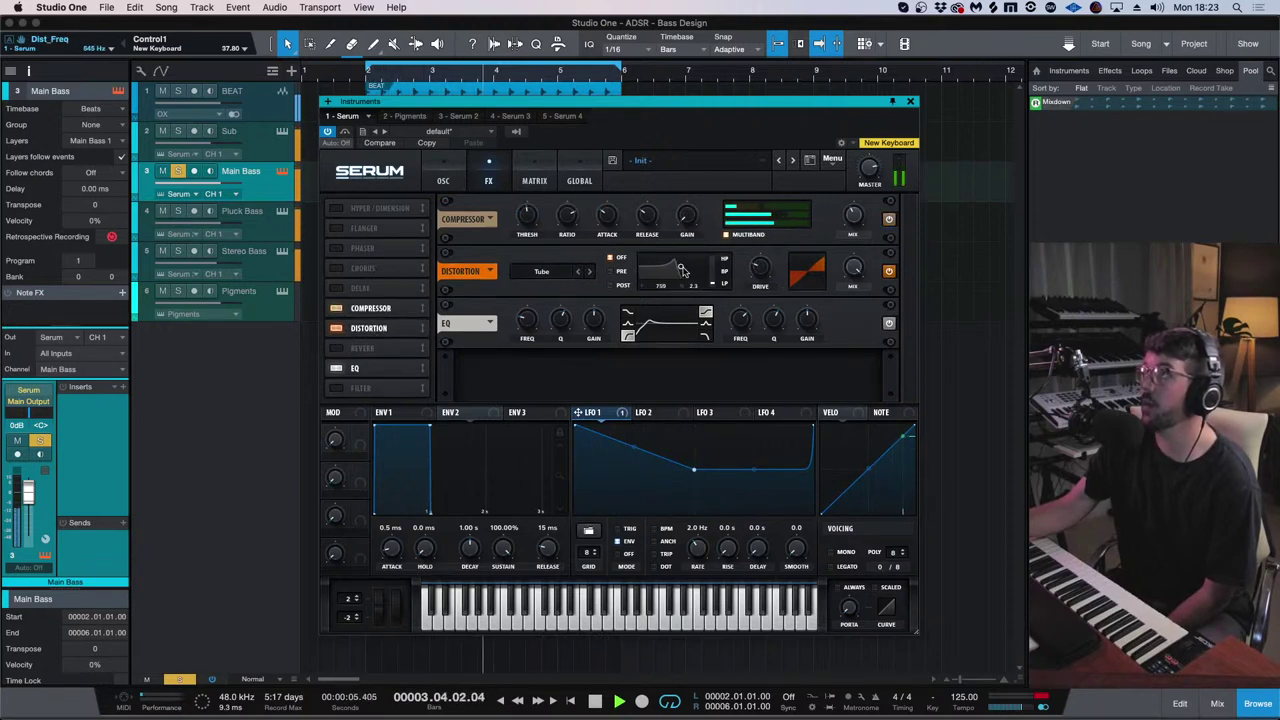
- Adjust the drive of Main Bass's Tube distortion and set the distortion mix to 75%
click(766, 266)
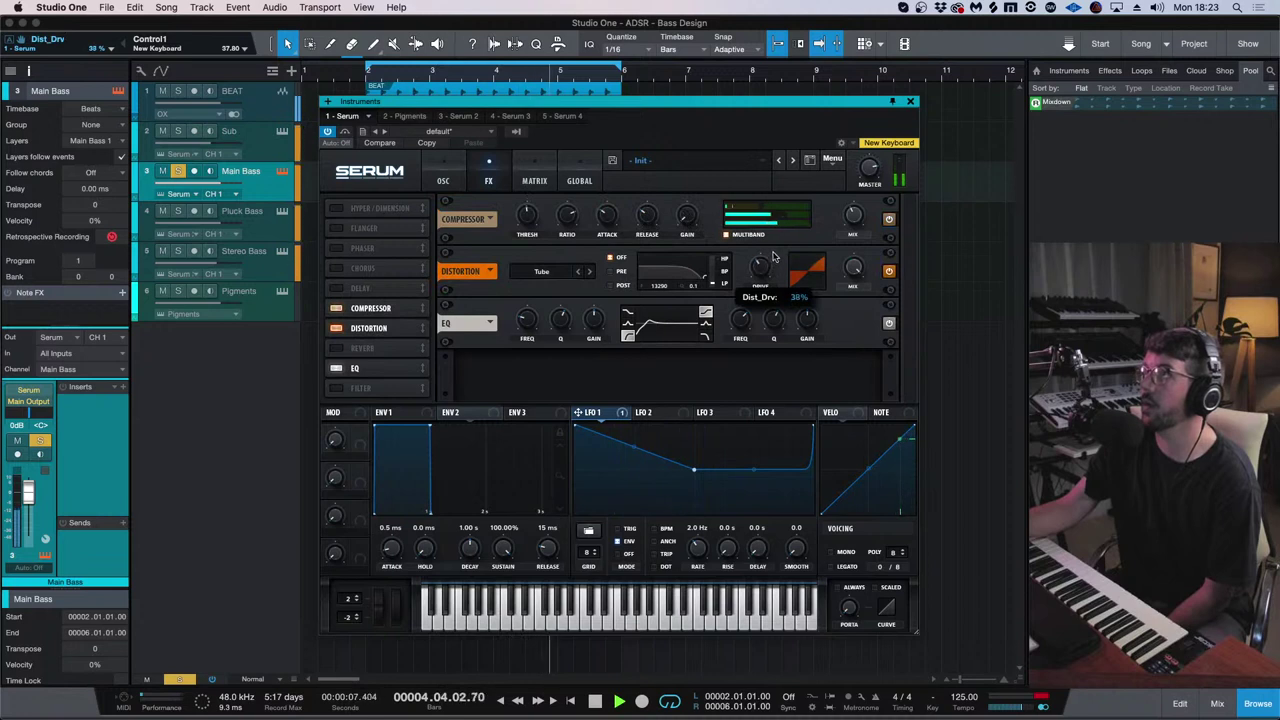
drag(850, 268, 838, 297)
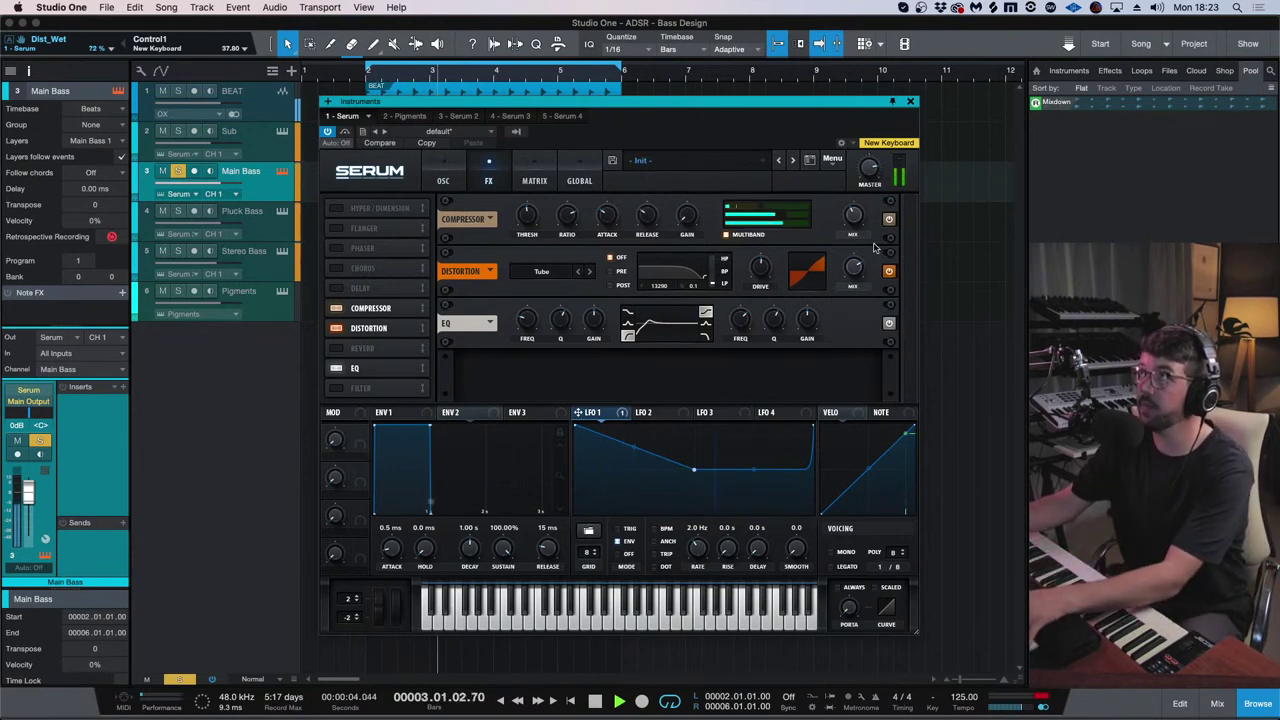
mouse_move(855, 273)
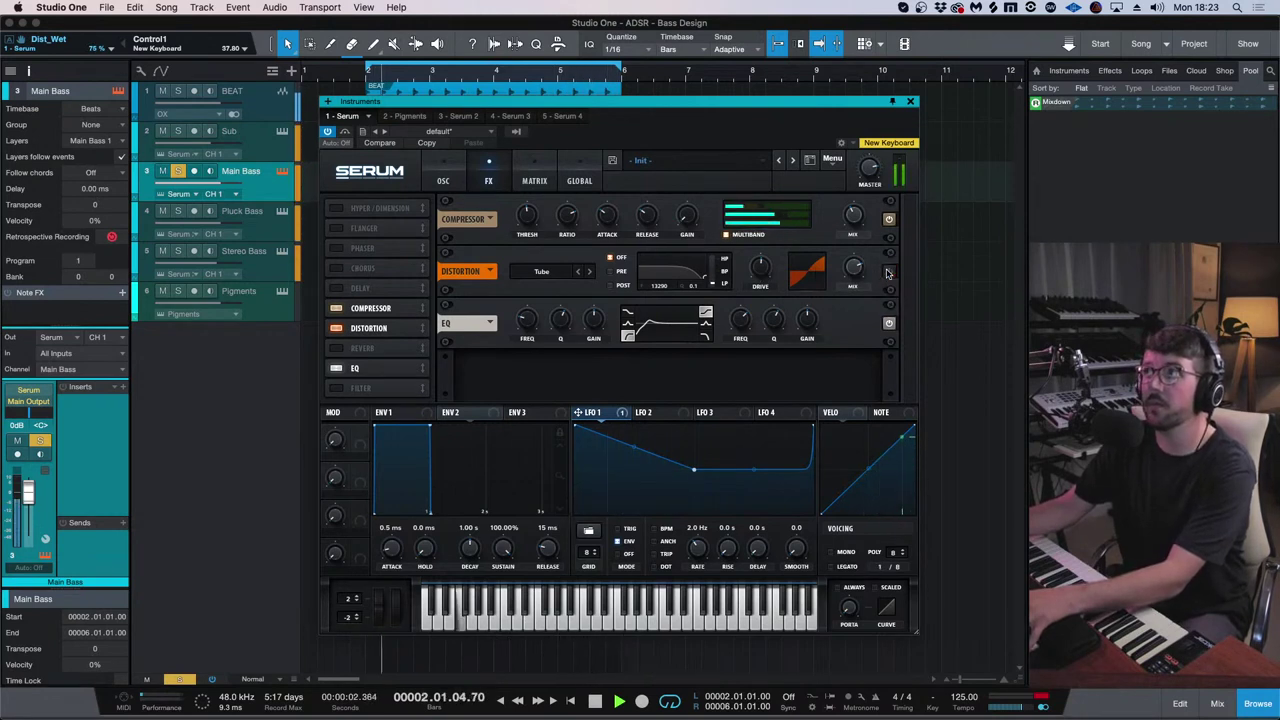
- Switch Main Bass's distortion to Tape Sat., readjust its drive, set the mix to 72%, and close Serum
click(560, 273)
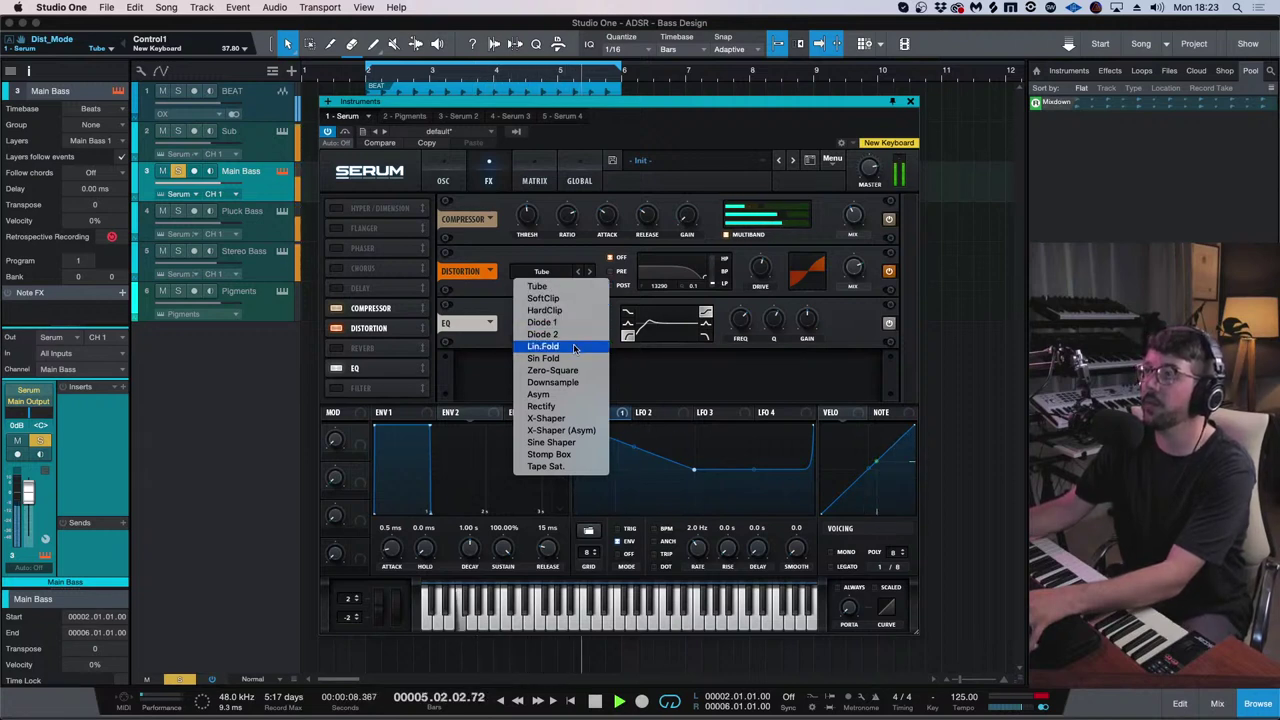
click(560, 466)
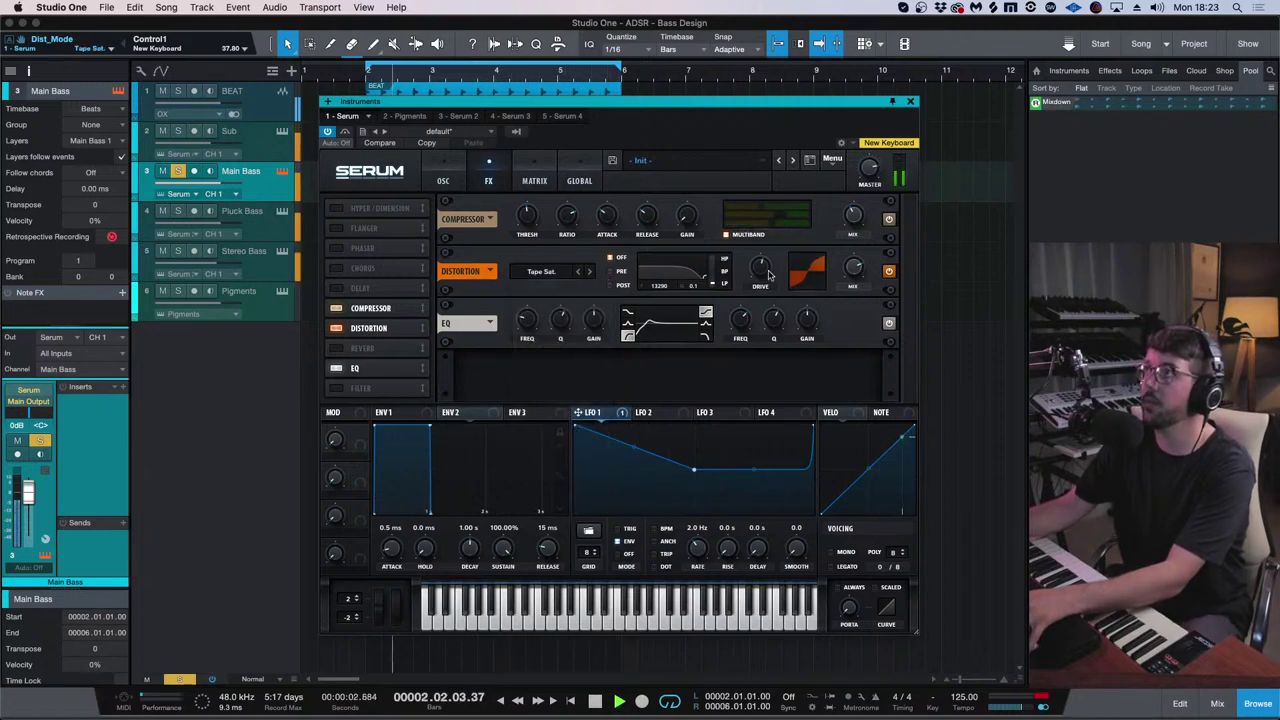
drag(769, 275, 768, 262)
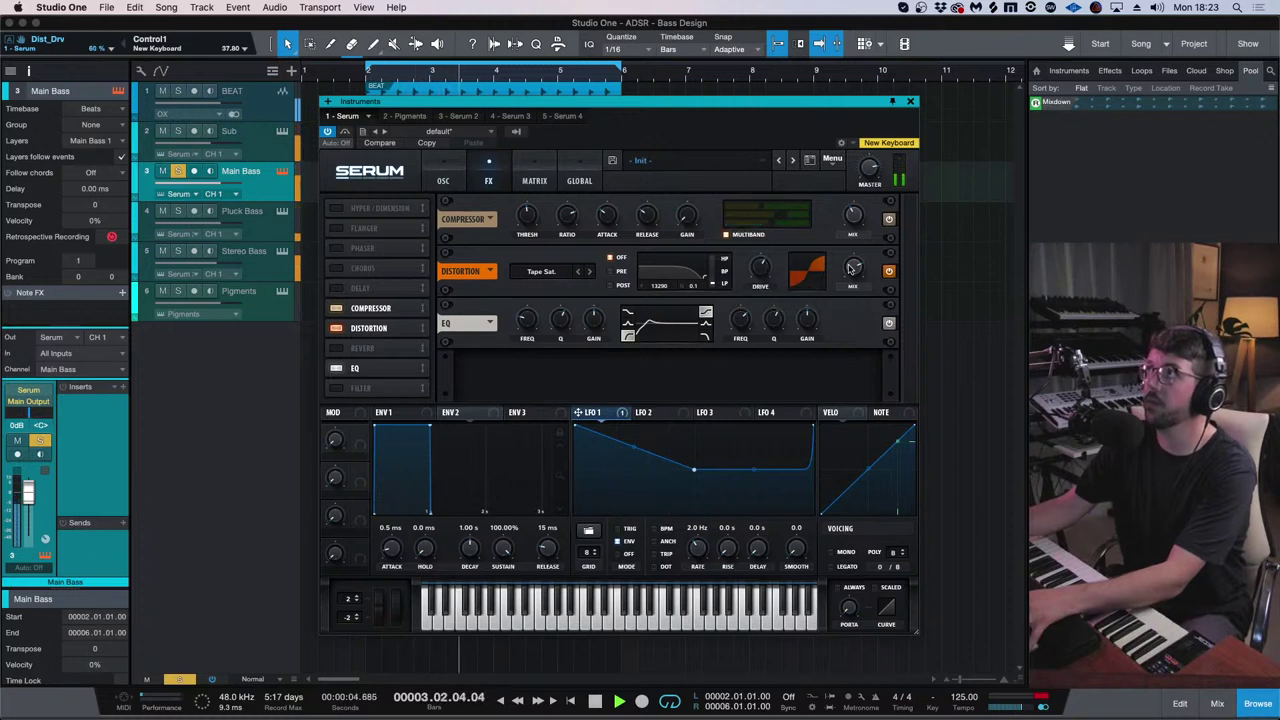
drag(853, 270, 853, 264)
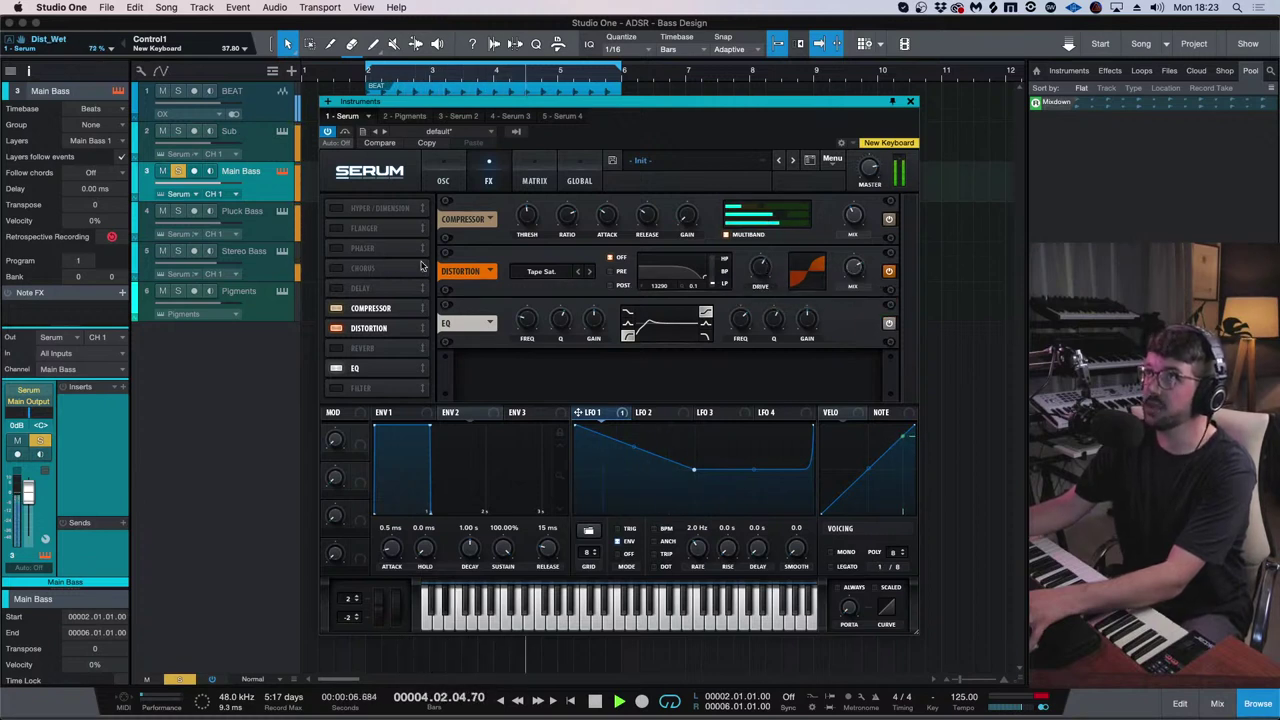
click(910, 103)
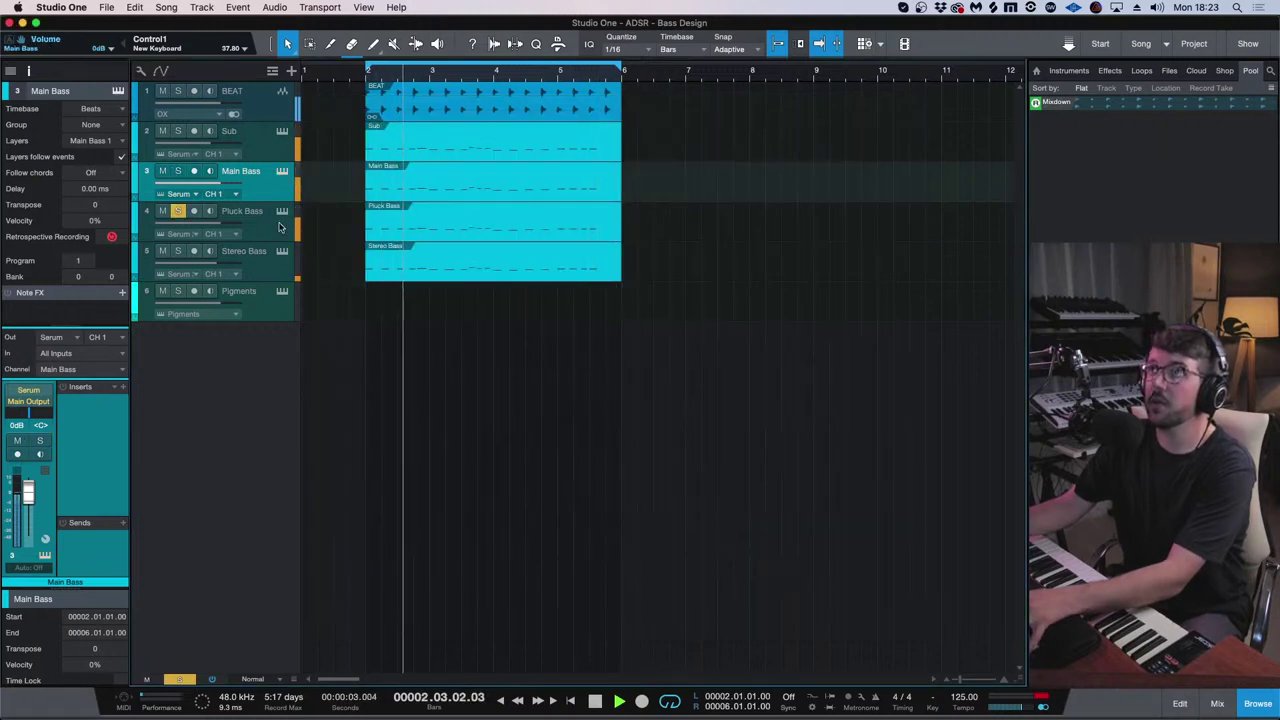
- Select the soloed Pluck Bass track and open the effects page of its Serum
click(255, 222)
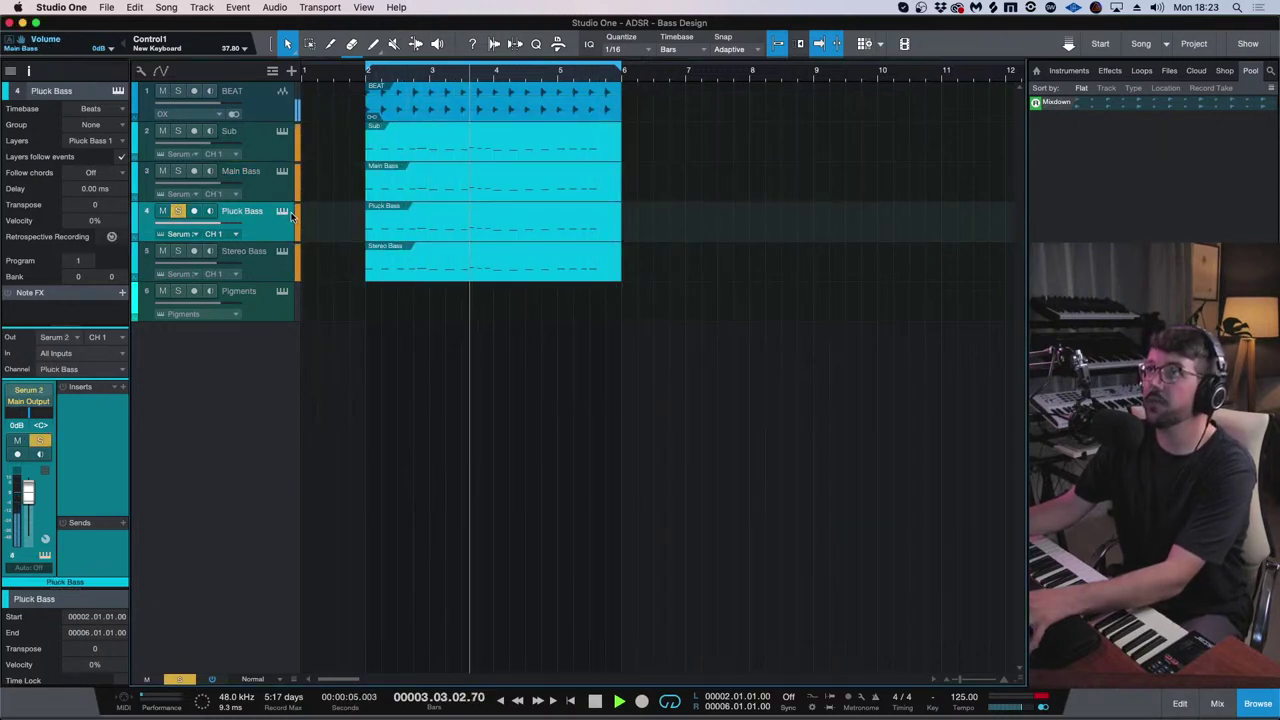
click(282, 212)
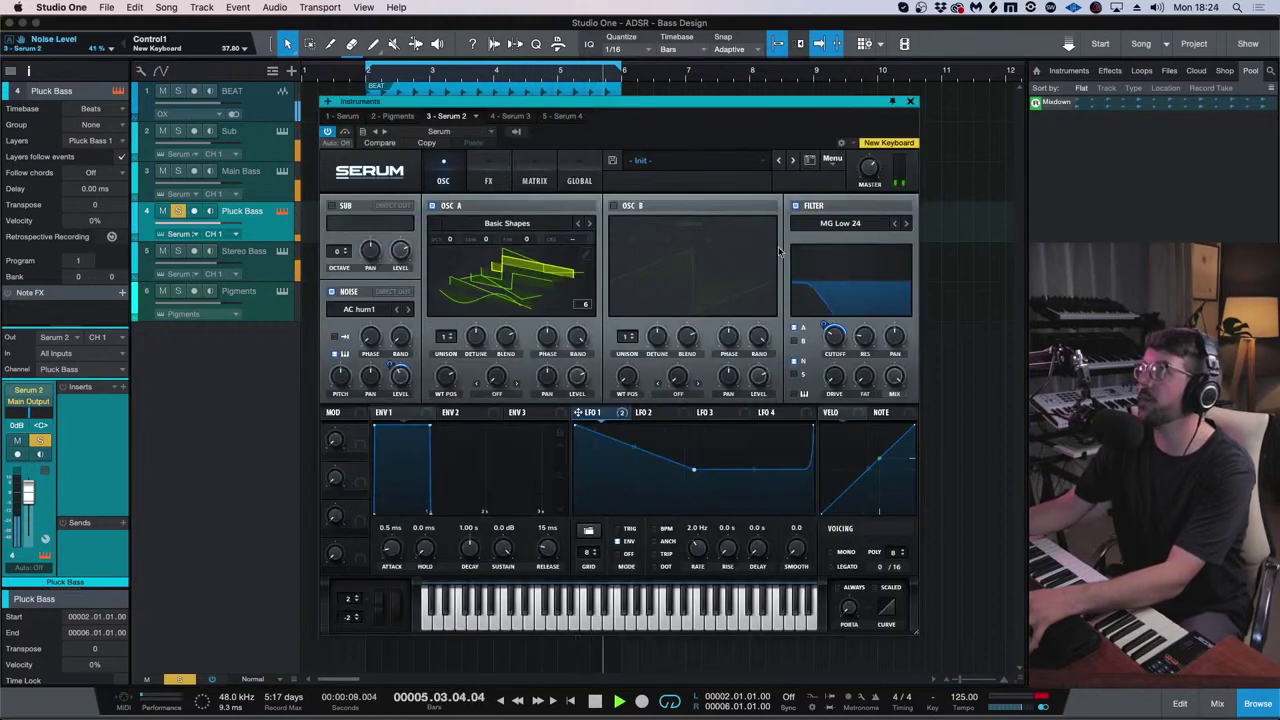
click(488, 178)
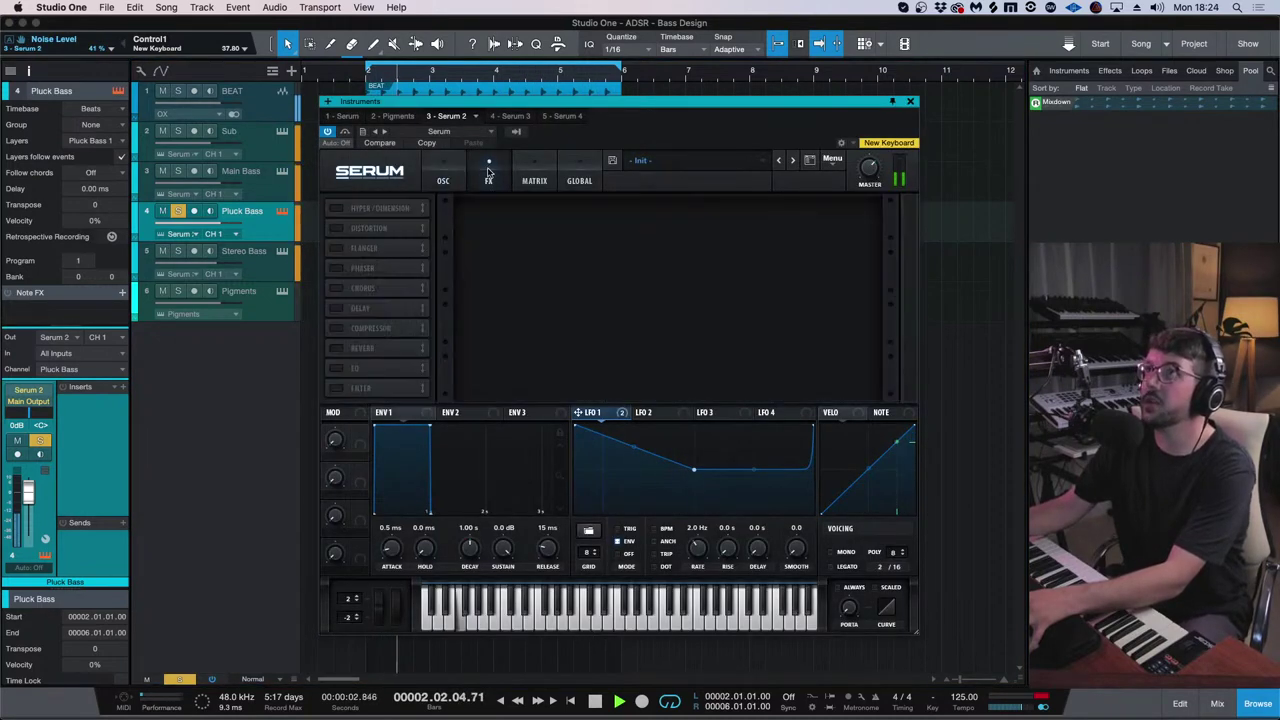
- Add a multiband compressor to Pluck Bass and set its threshold to -12.5 dB
click(336, 329)
click(726, 235)
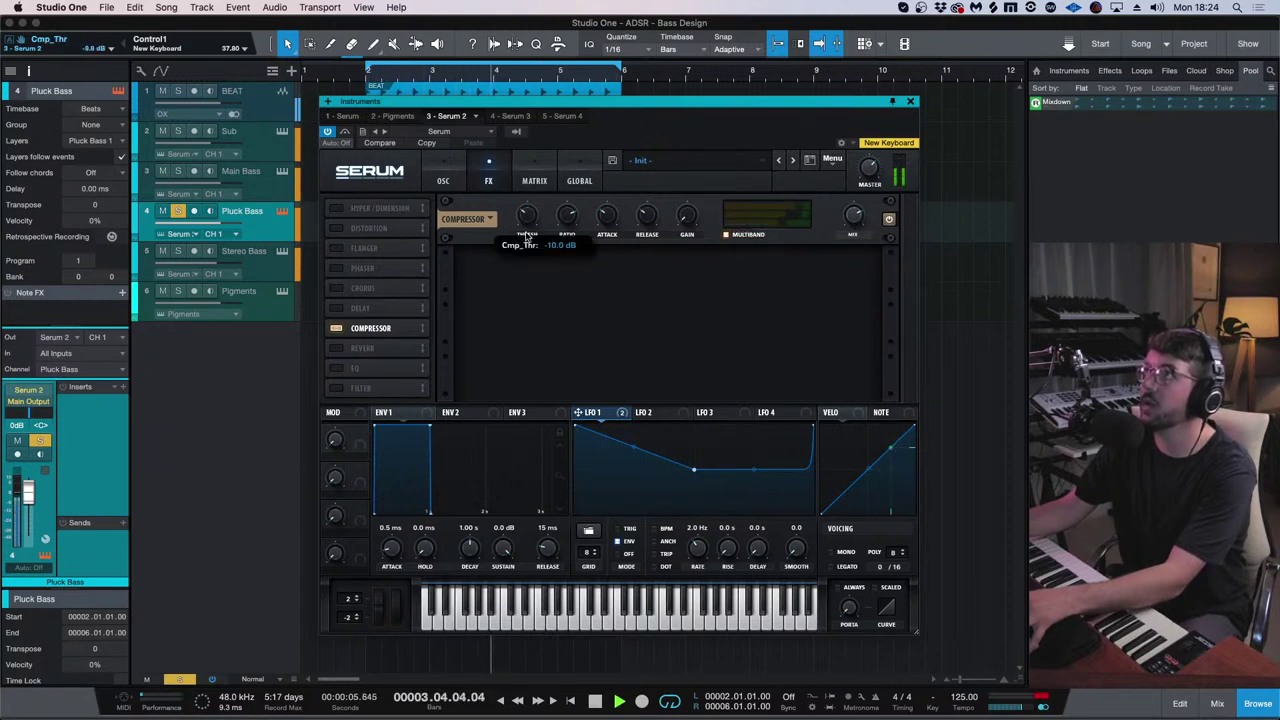
drag(530, 230, 486, 257)
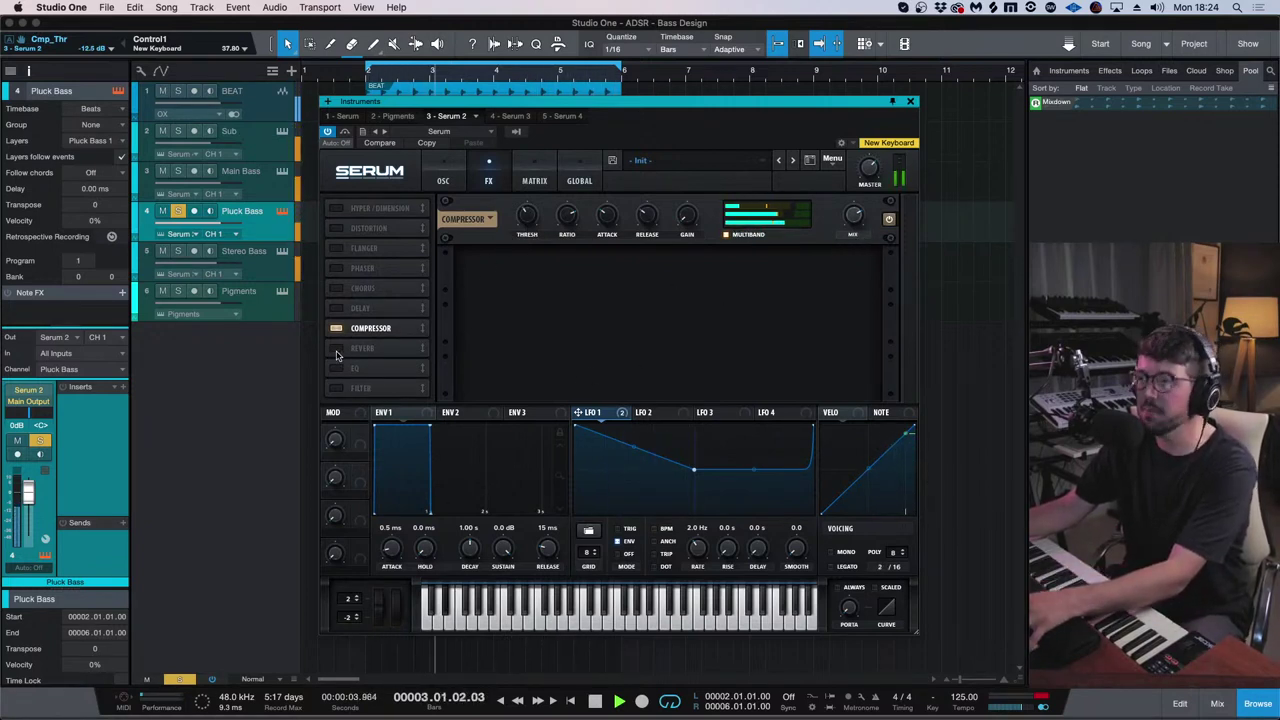
- Add a Hall reverb to Pluck Bass and adjust its decay, mix, low cut and high cut
click(337, 350)
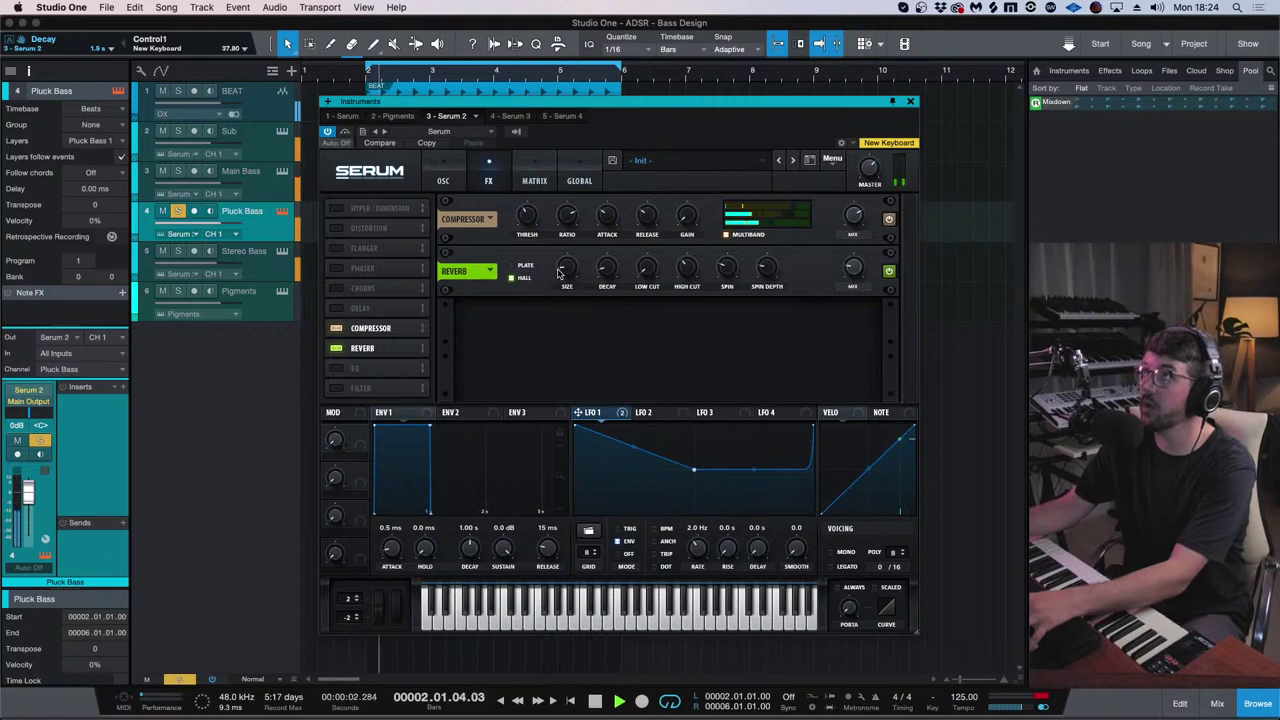
drag(600, 300, 607, 275)
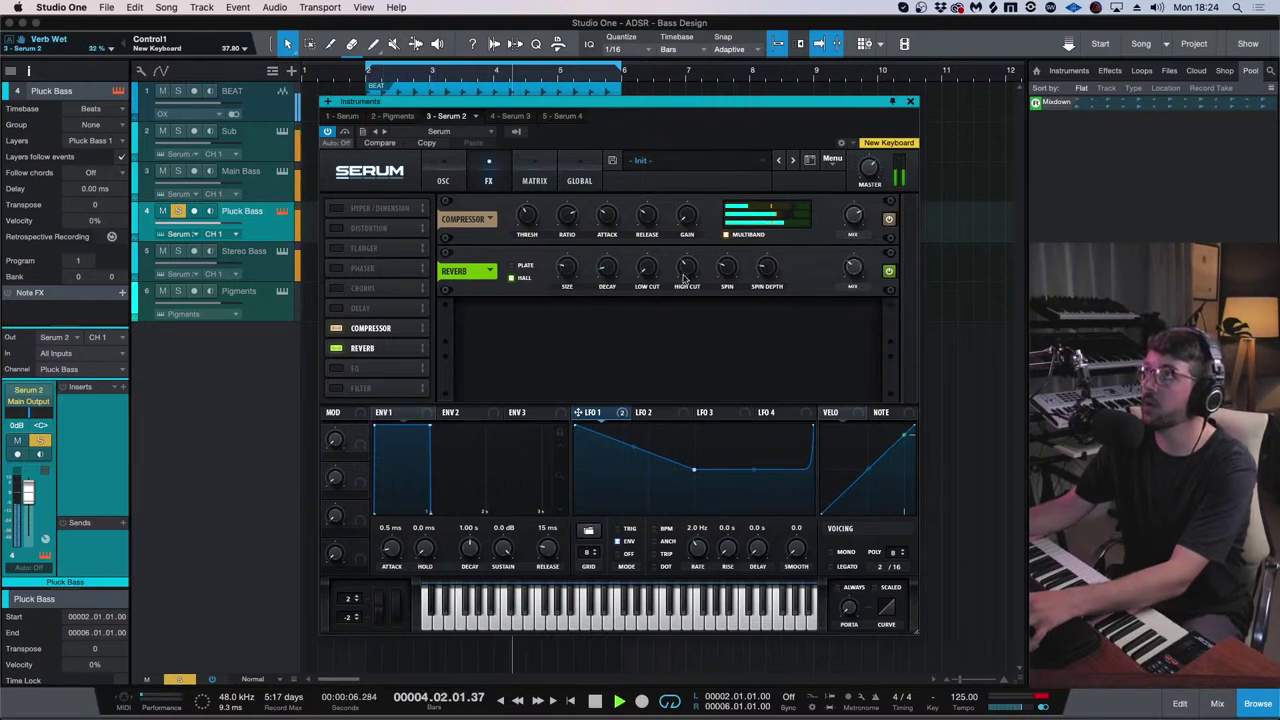
mouse_move(651, 259)
mouse_move(685, 272)
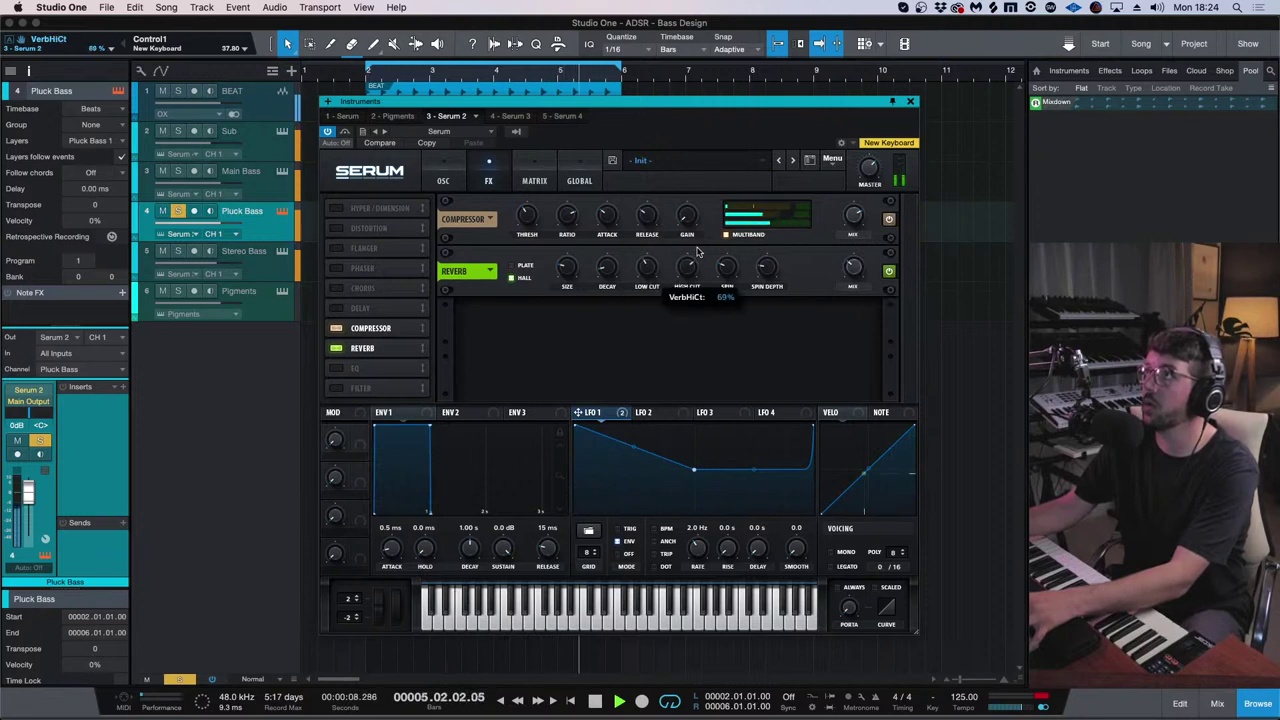
click(600, 271)
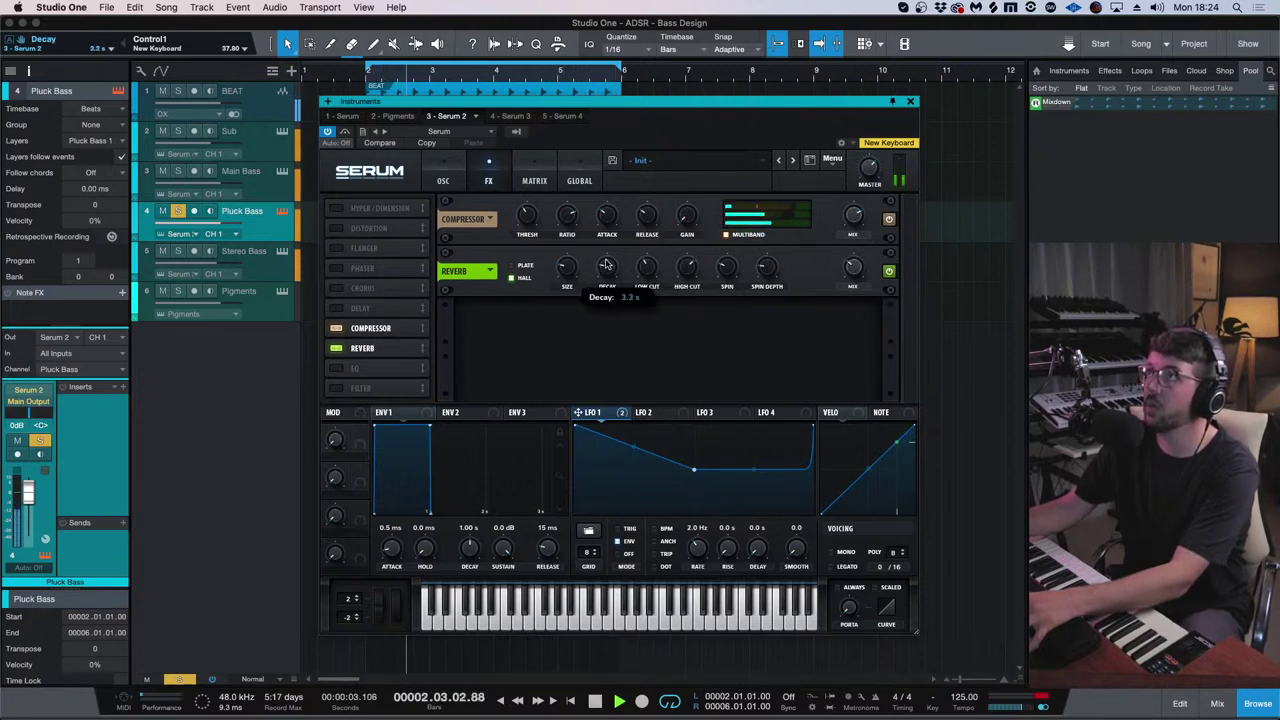
- Try the Plate reverb on Pluck Bass, then return to Hall with a 2.1 s decay and the mix at 30%
click(515, 266)
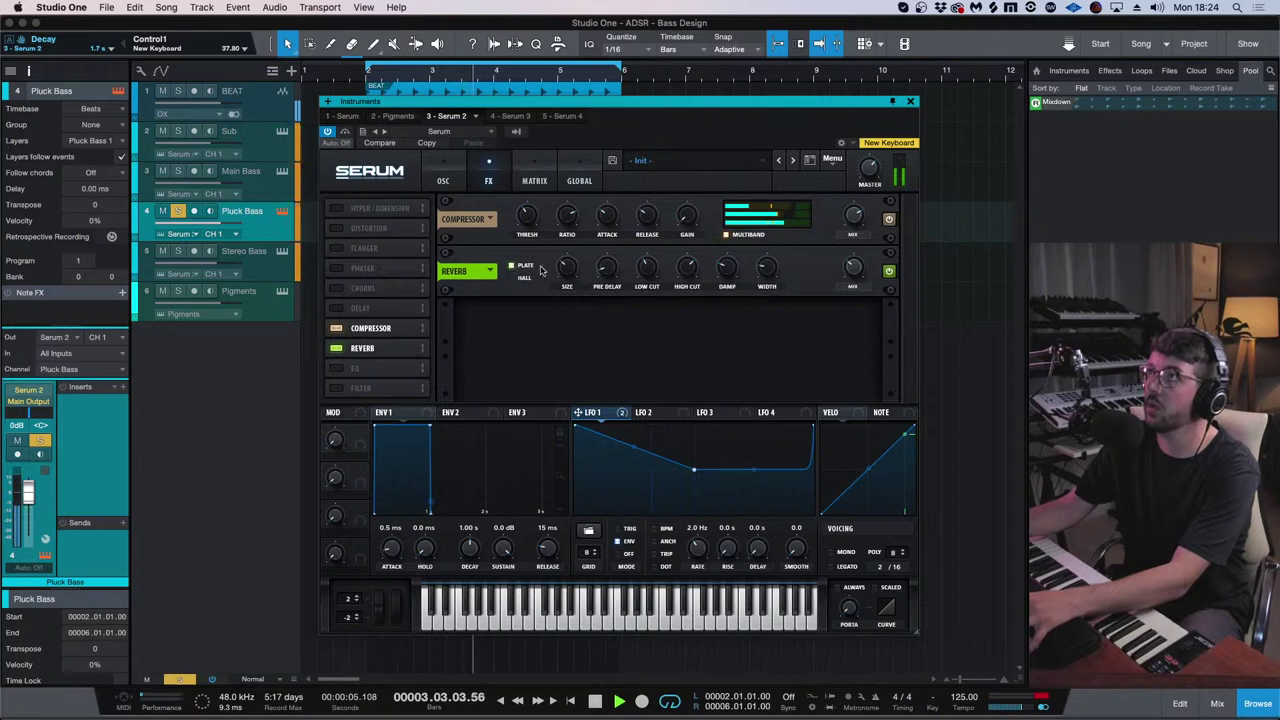
click(767, 268)
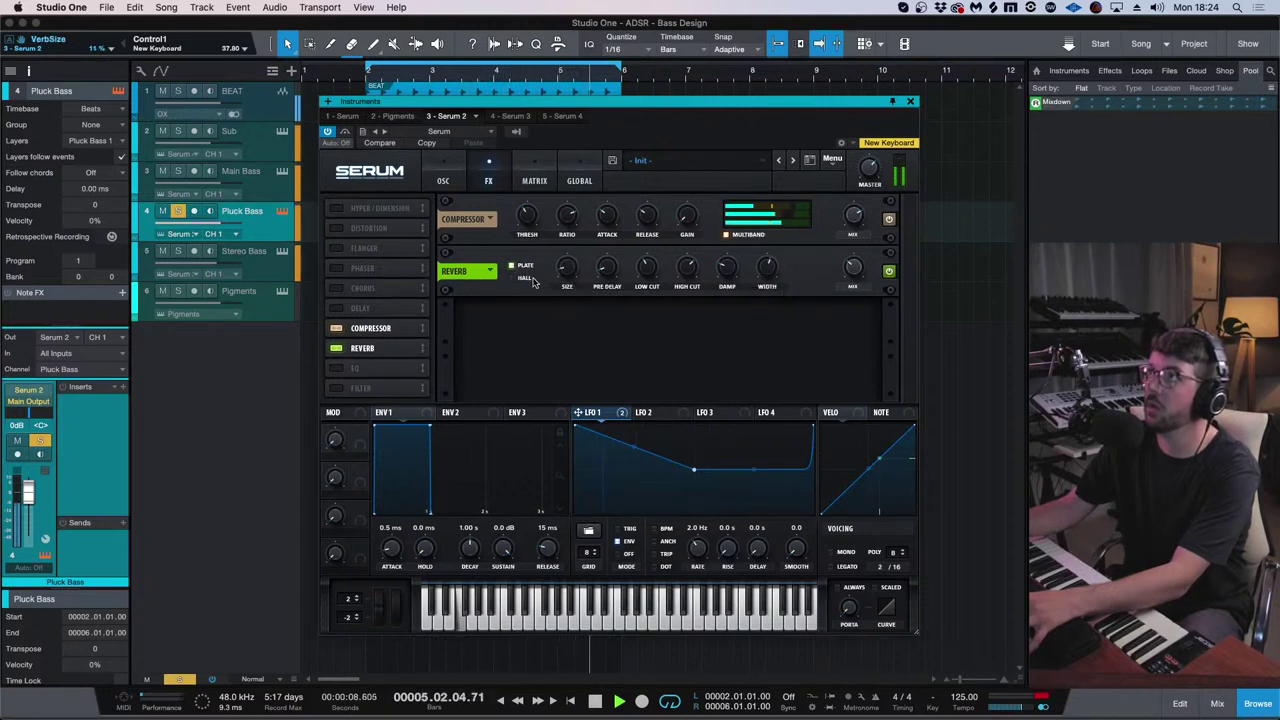
click(601, 270)
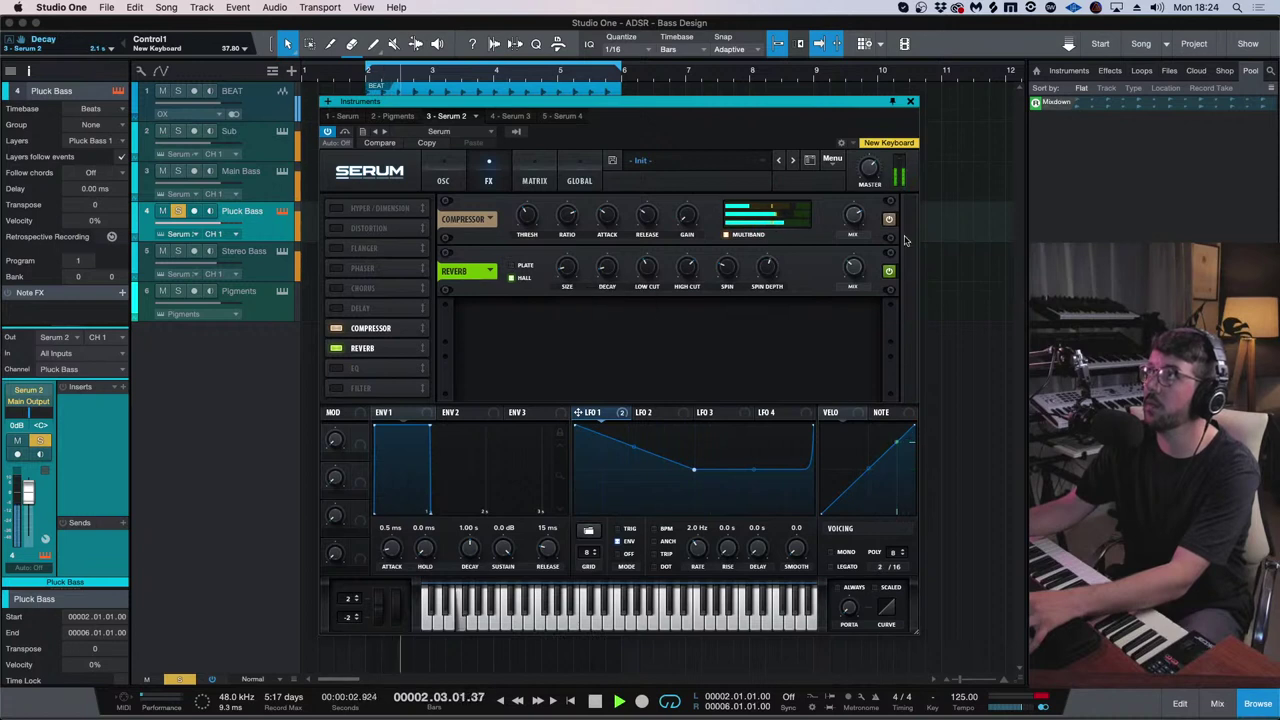
click(858, 264)
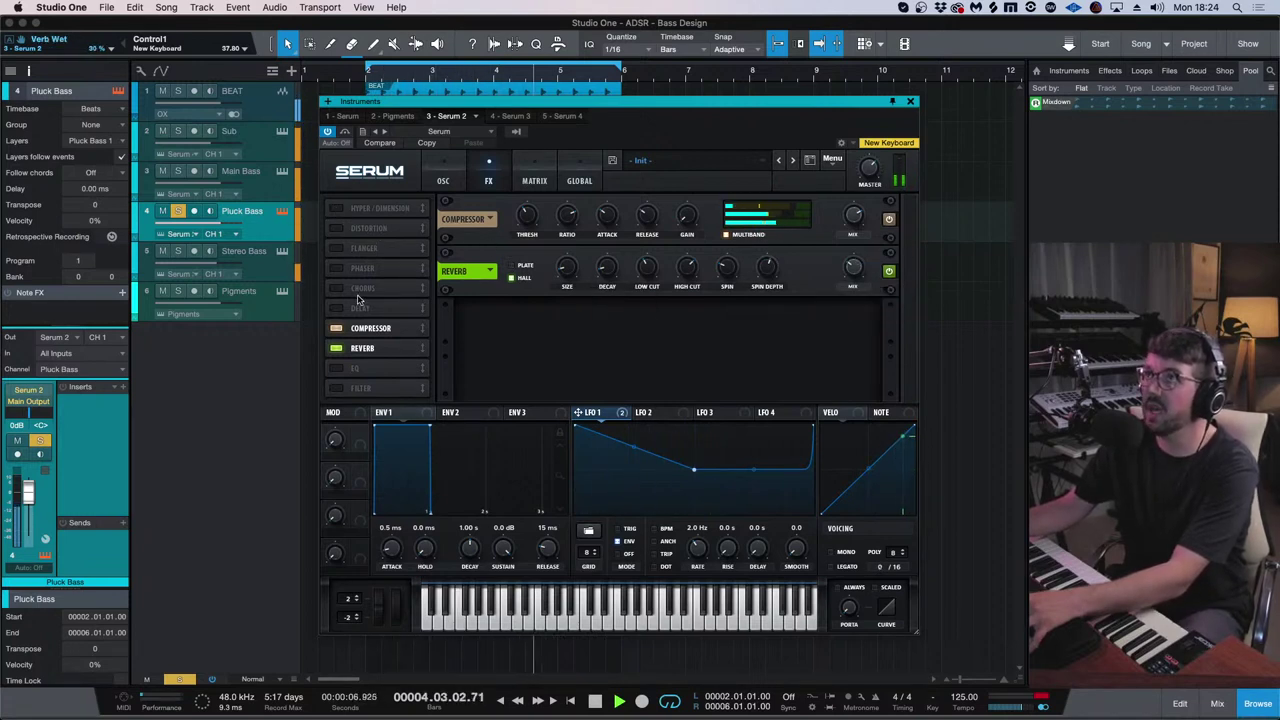
- Add an EQ to Pluck Bass with a low cut on its low band and adjust the cut frequency
click(340, 370)
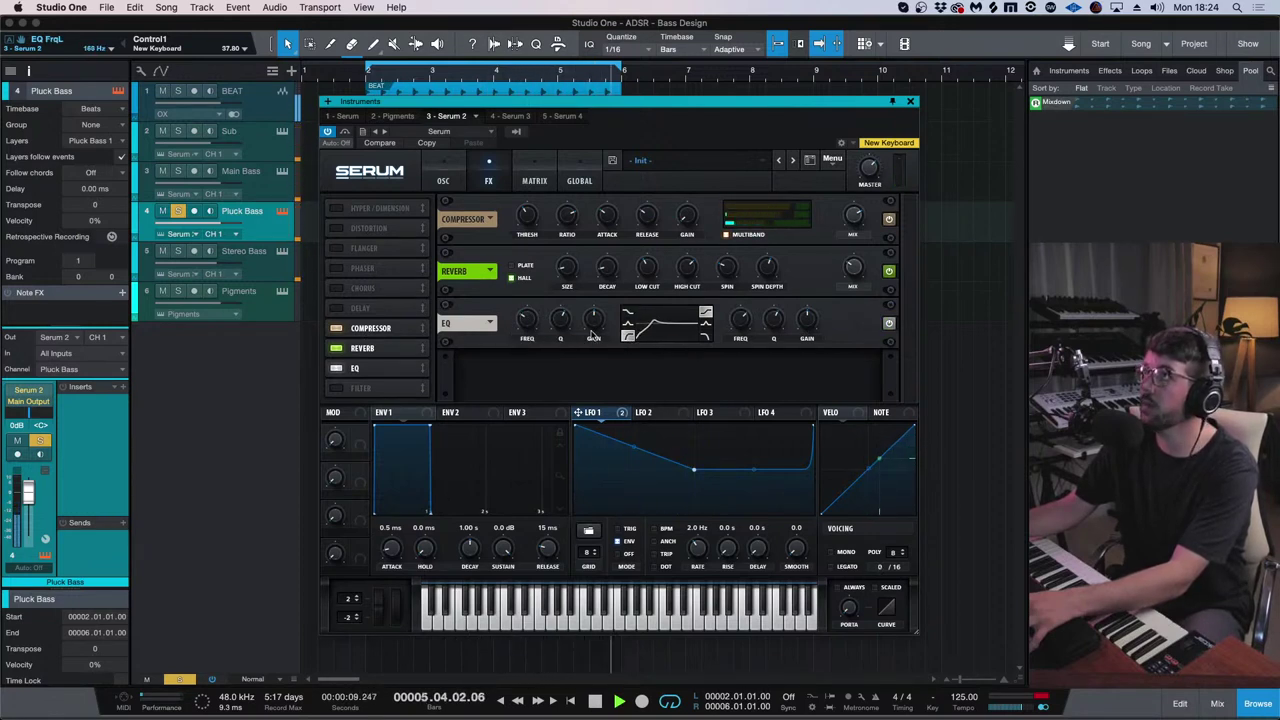
drag(533, 323, 528, 327)
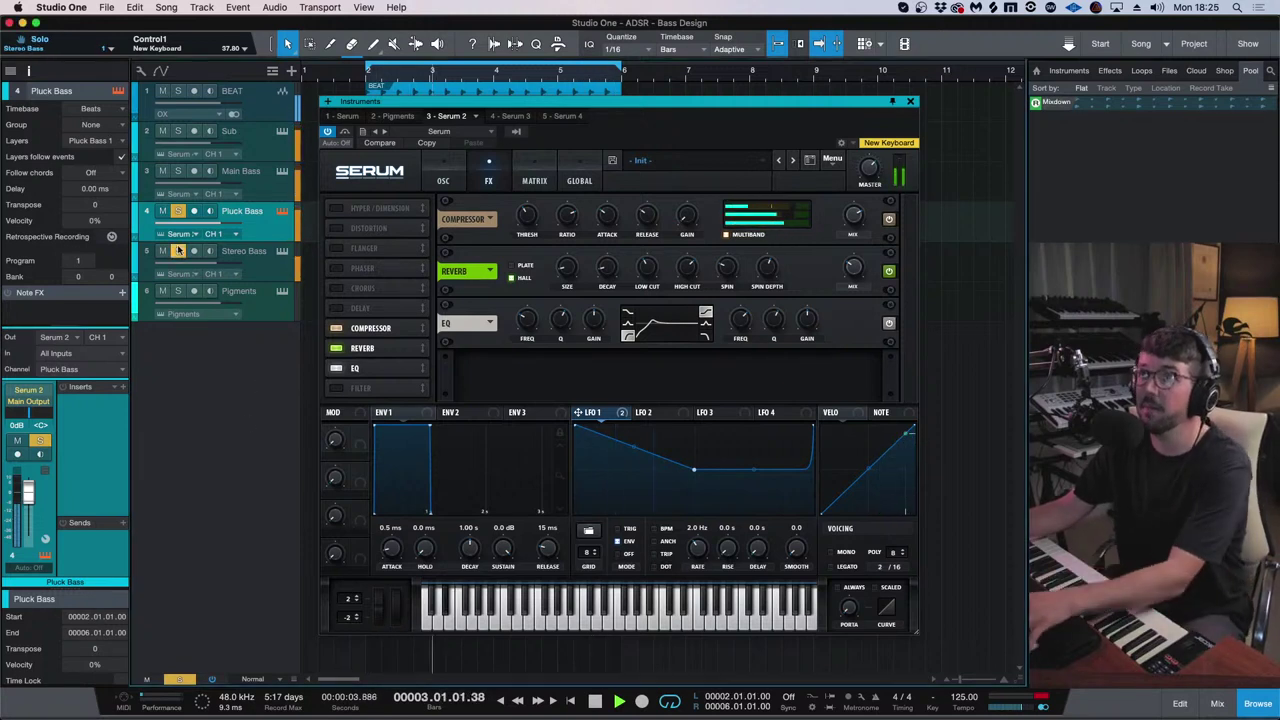
- Solo Stereo Bass and add Hyper/Dimension in its Serum, with the Dimension size at 24% and mix at 70%
click(268, 254)
click(489, 181)
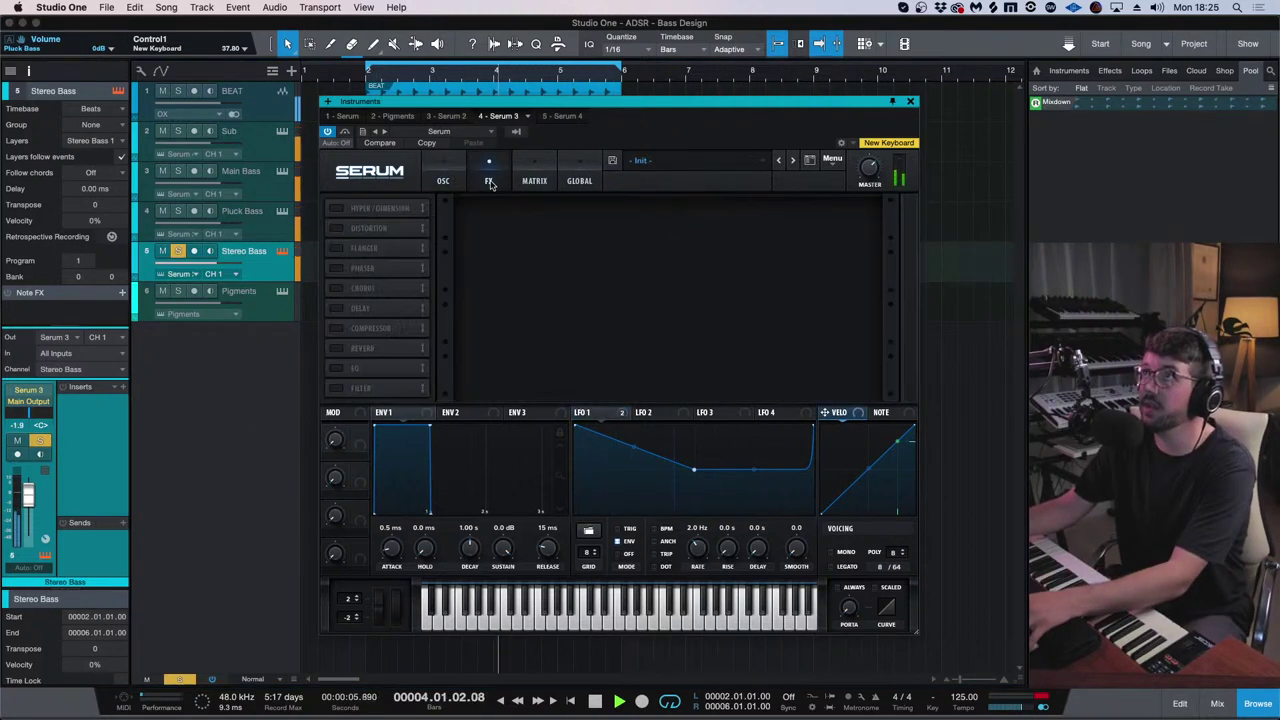
click(336, 208)
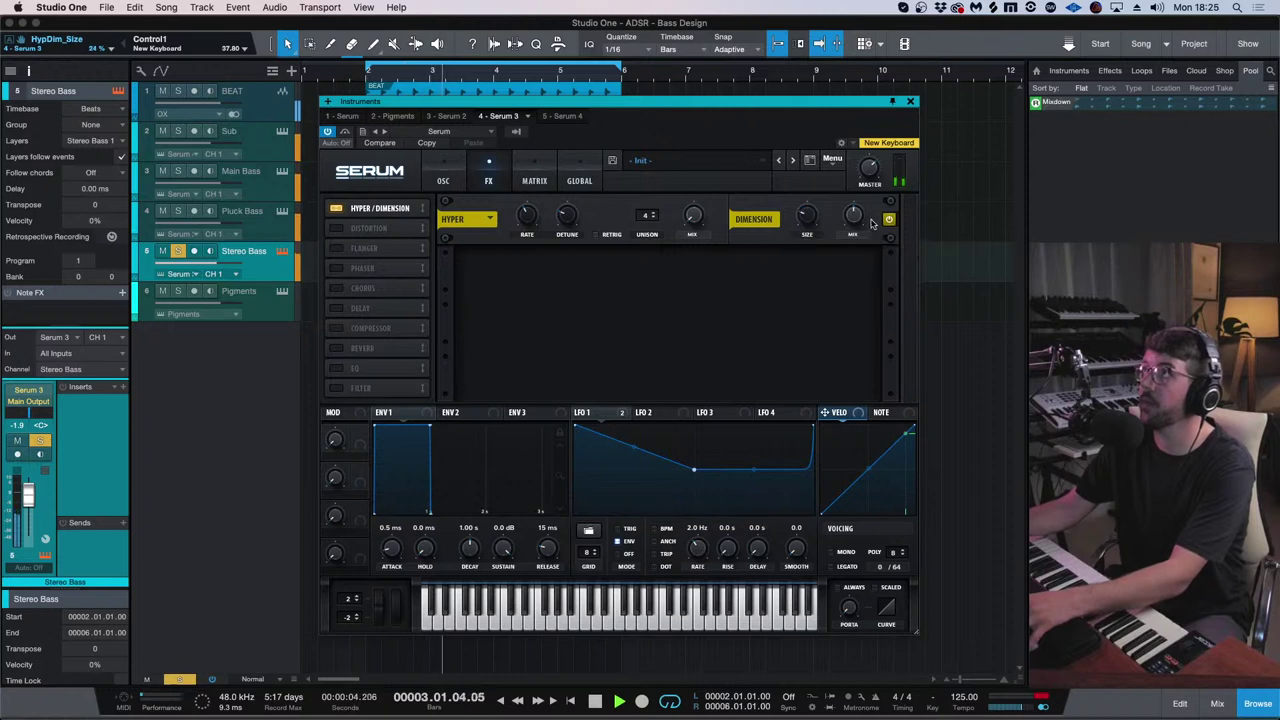
scroll(856, 220, up, 4)
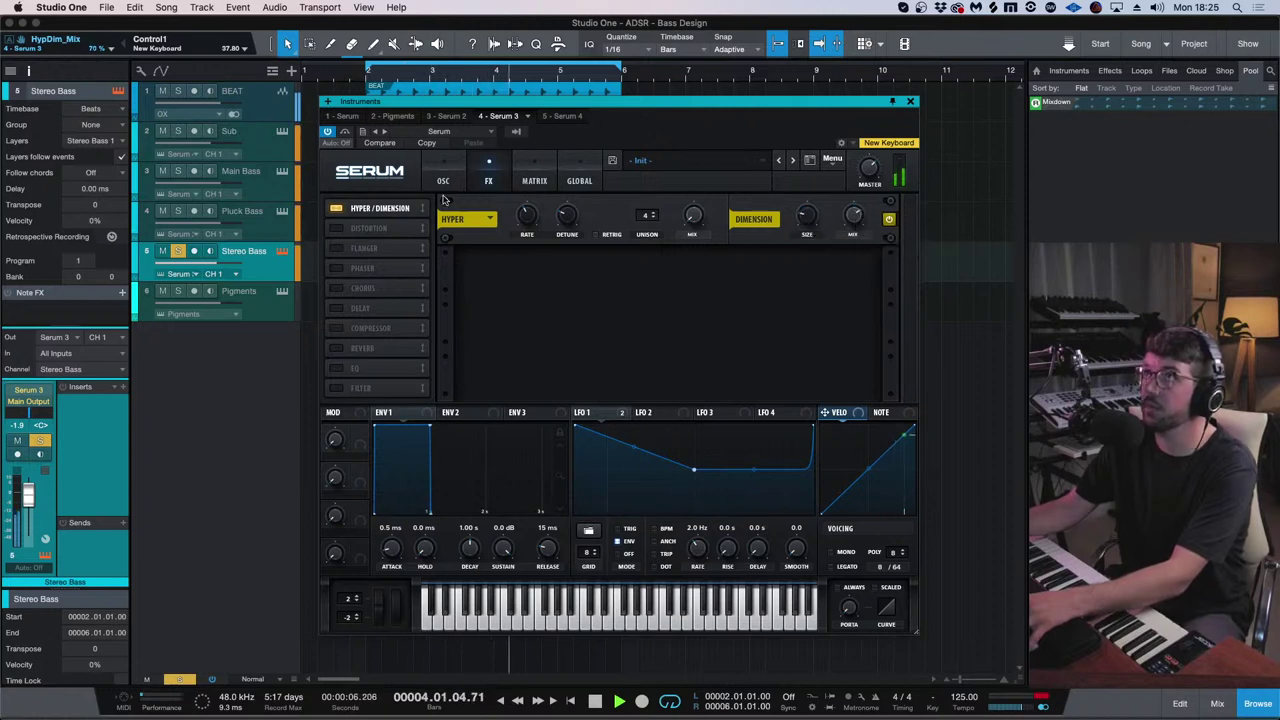
- Add a Chorus to Stereo Bass, adjust its rate, lower its mix, and sync it to the BPM
click(337, 288)
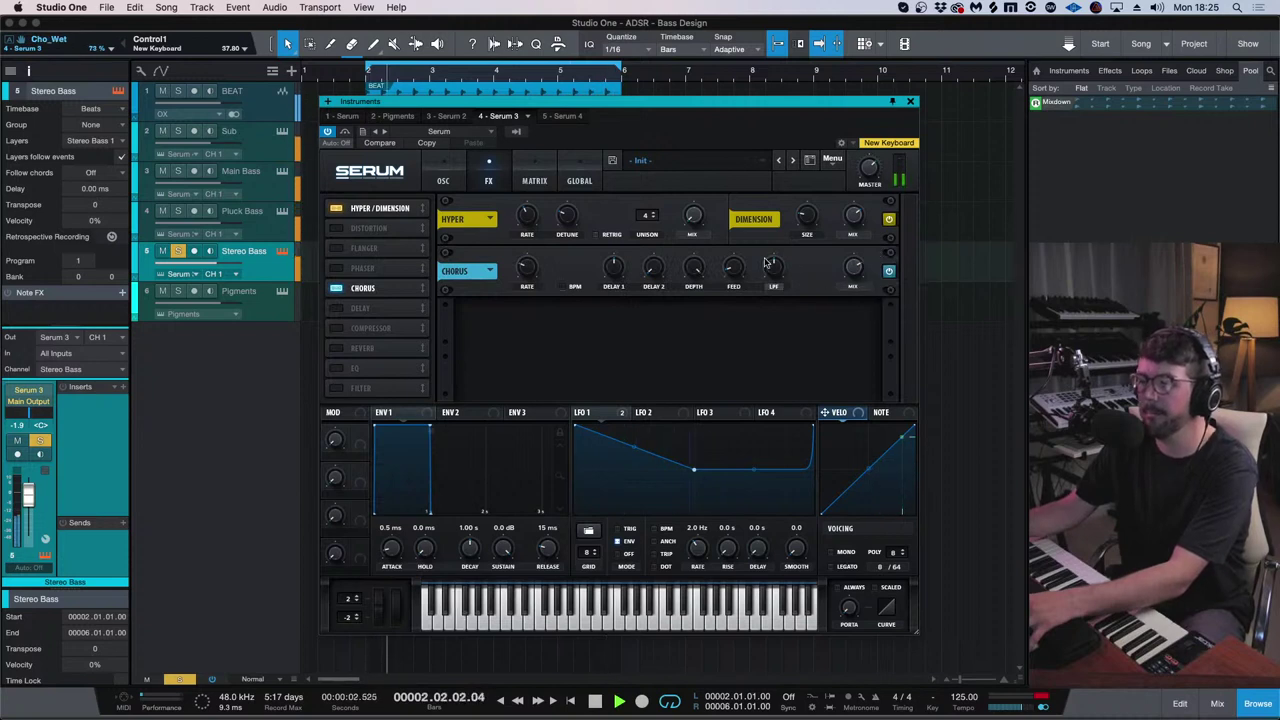
drag(537, 274, 535, 287)
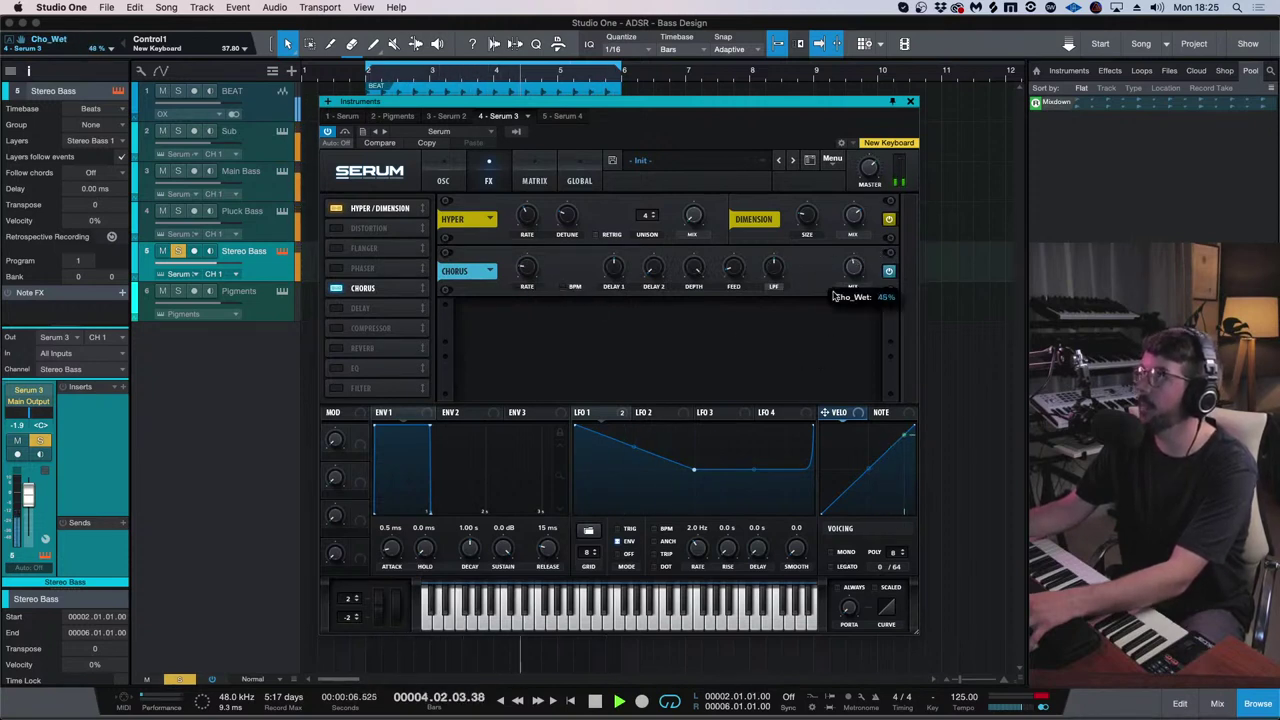
drag(835, 297, 836, 303)
click(575, 288)
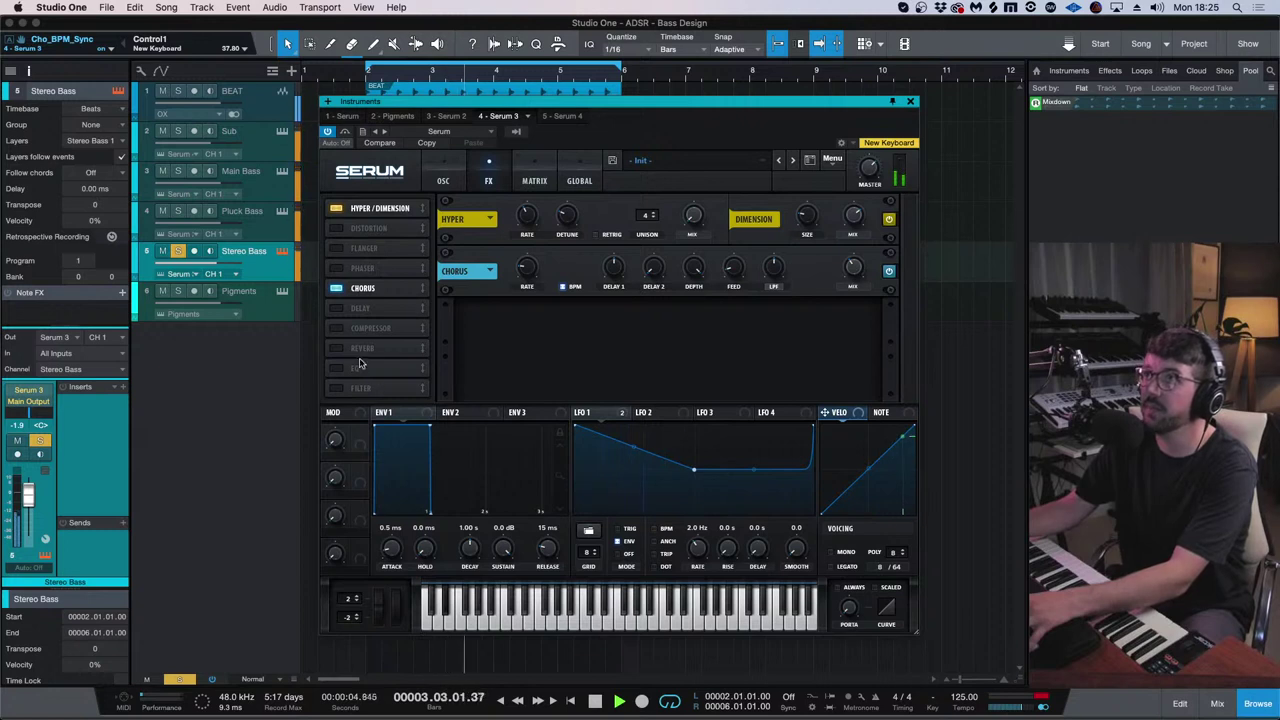
- Add a multiband compressor to Stereo Bass, place it first in the effects chain, and adjust its mix
click(341, 331)
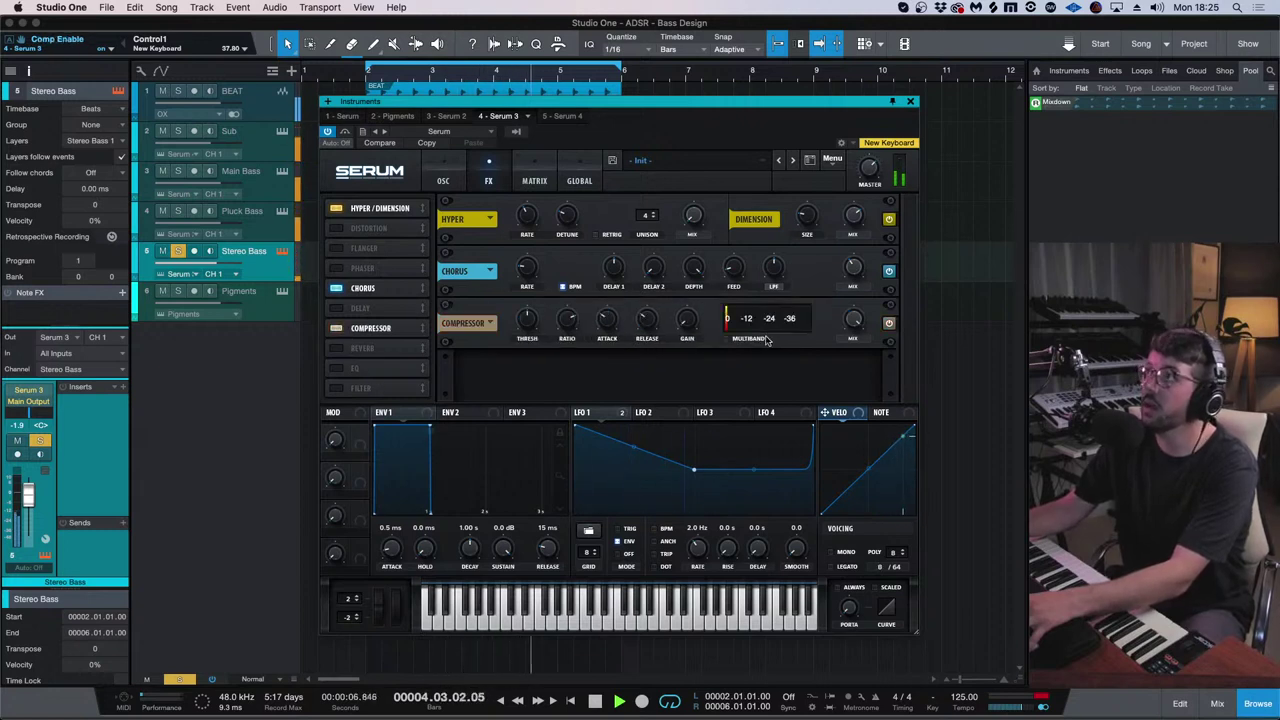
drag(328, 335, 388, 210)
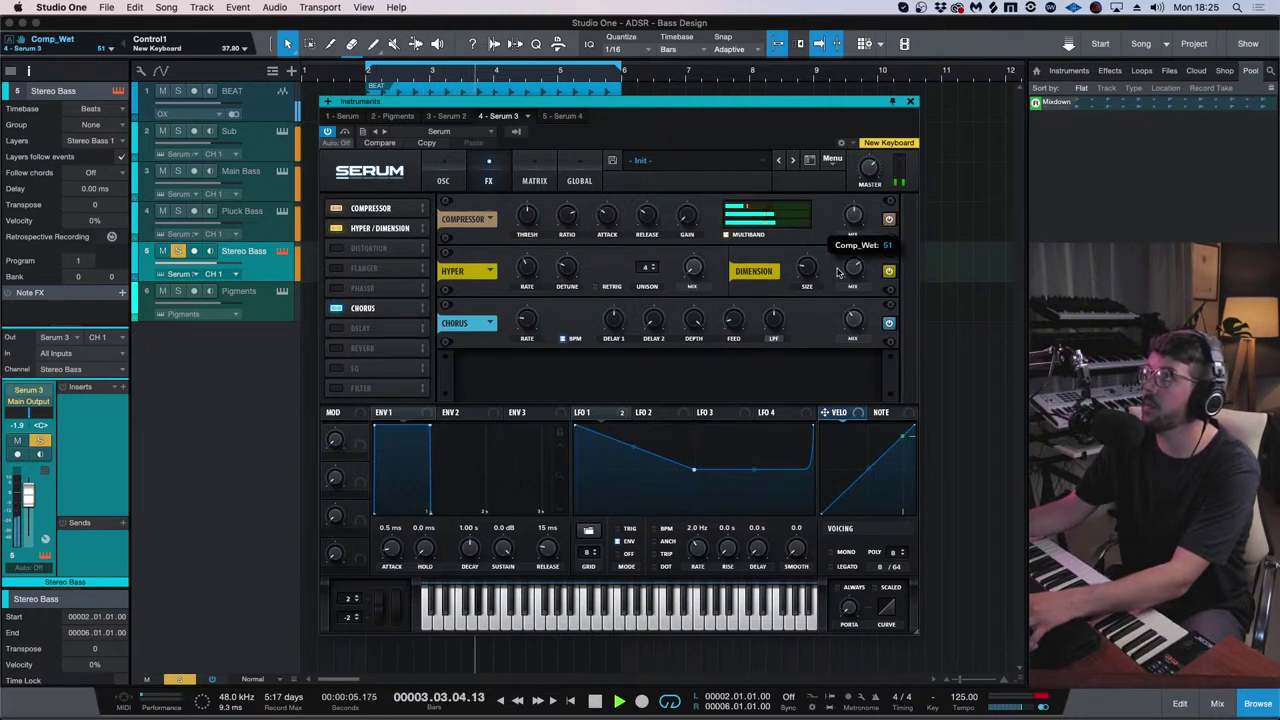
click(789, 217)
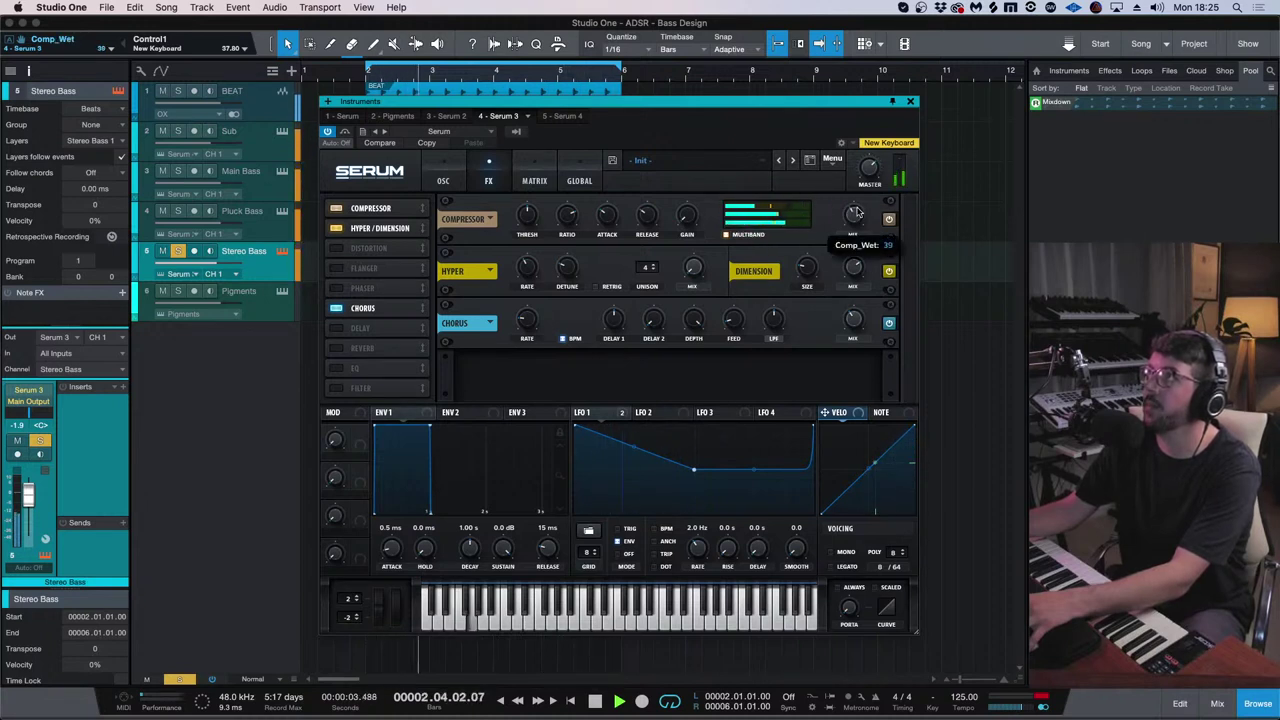
drag(870, 197, 856, 221)
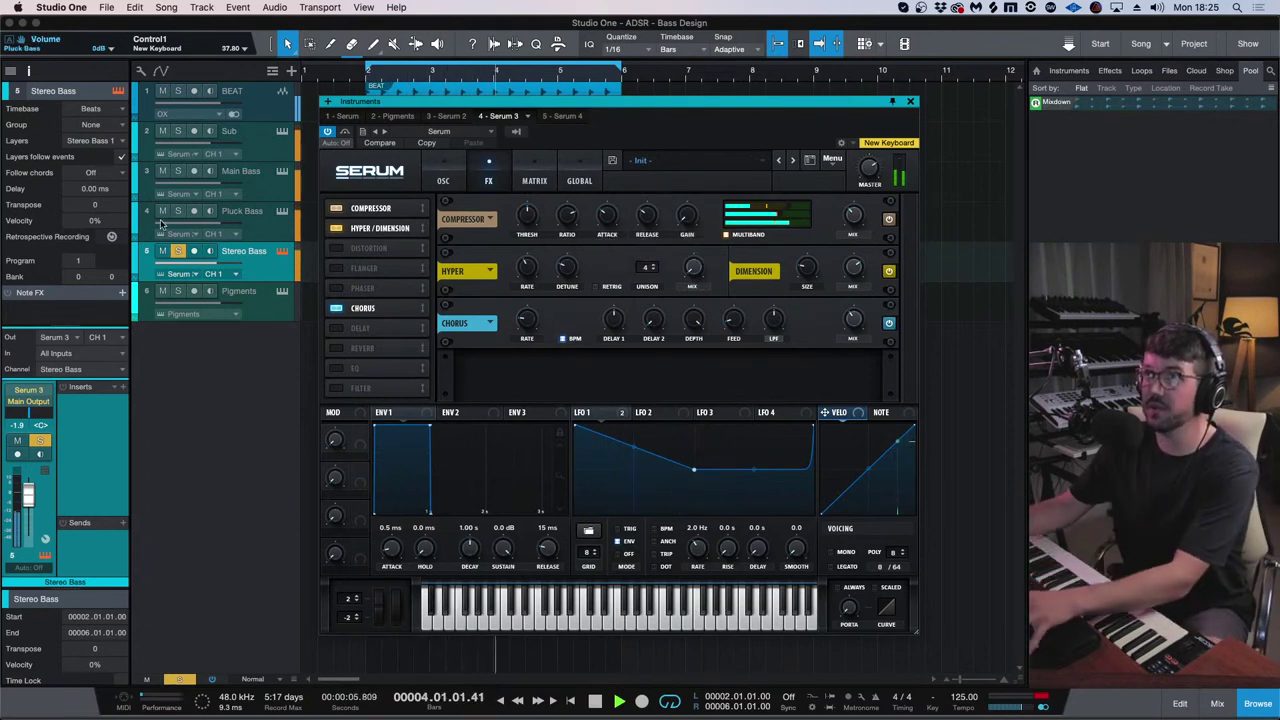
- Close Serum and lower the Stereo Bass track volume to -4.5 dB with all layers playing
click(909, 103)
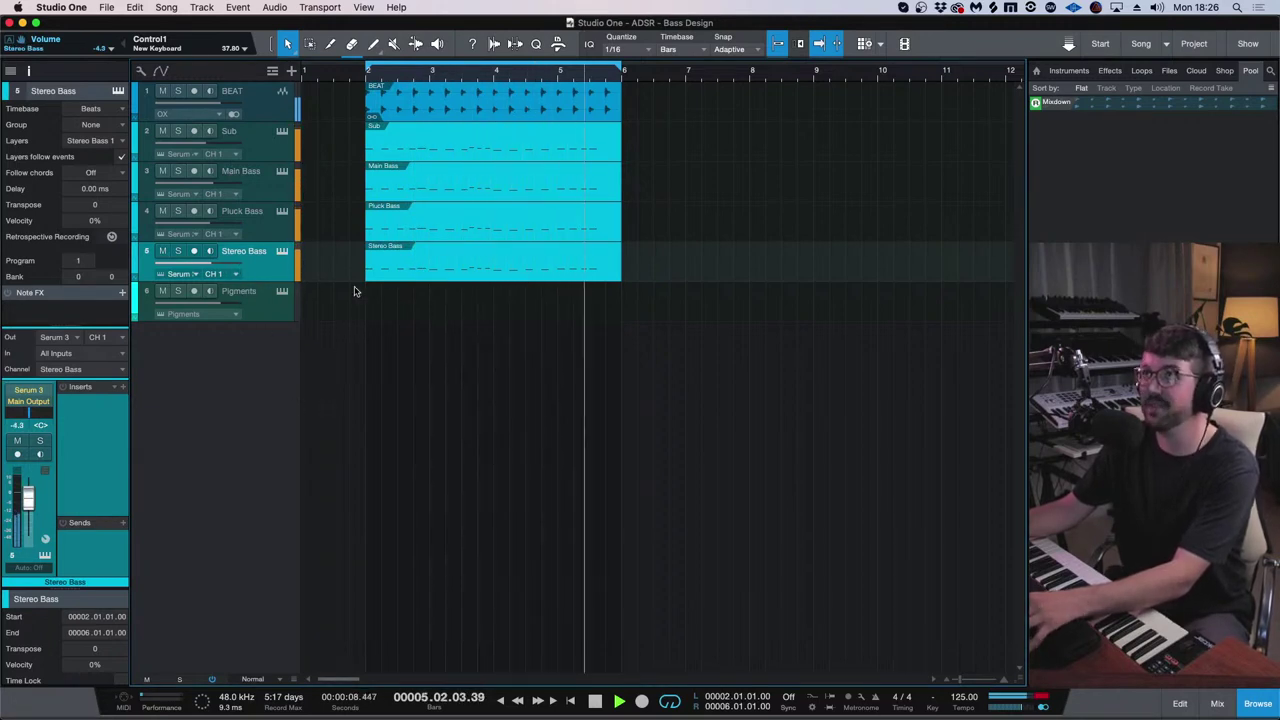
mouse_move(222, 267)
mouse_down()
mouse_move(212, 270)
mouse_move(226, 265)
mouse_up()
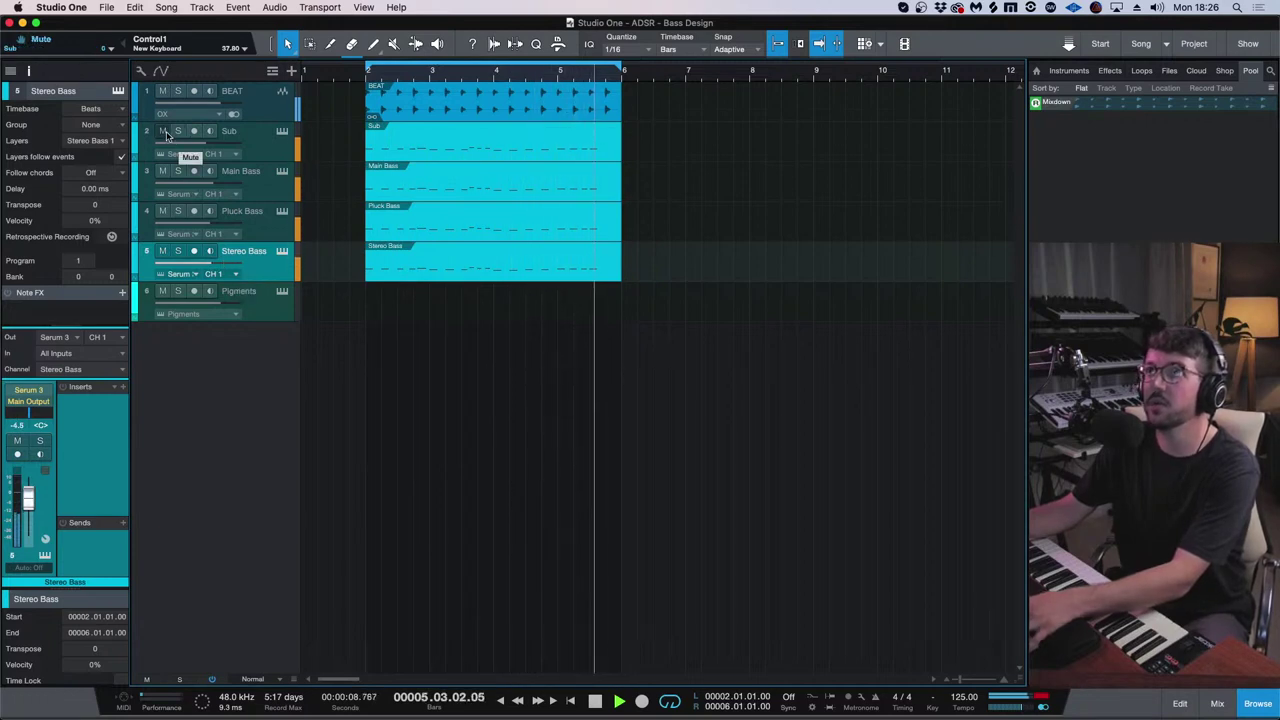
- Audition Main Bass with the beat by muting the other bass layers, then unmute them and replay from bar 2
click(163, 131)
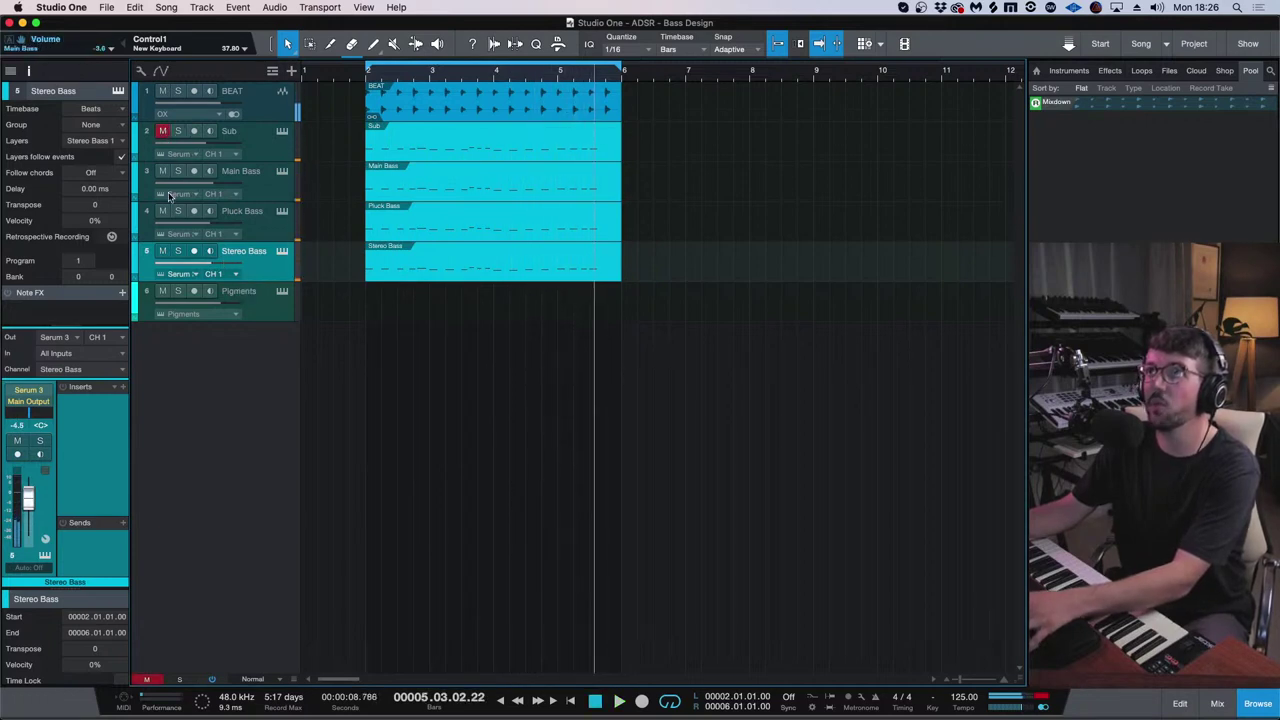
click(367, 78)
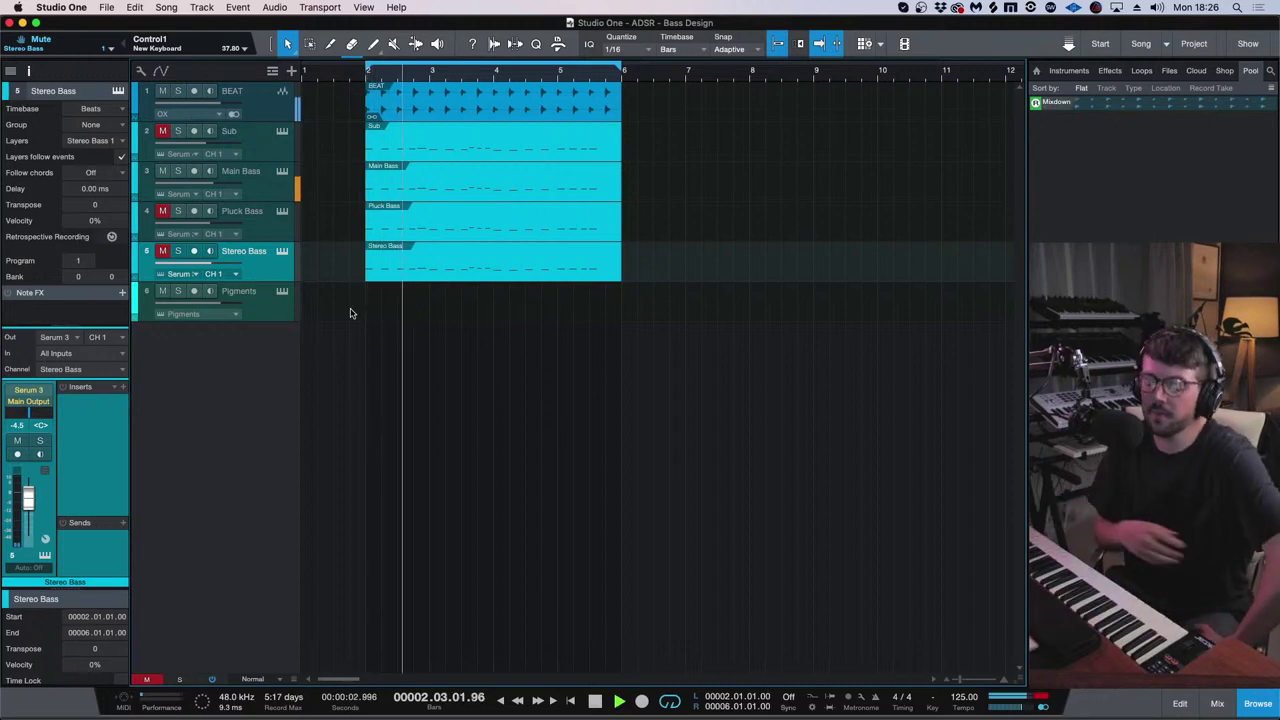
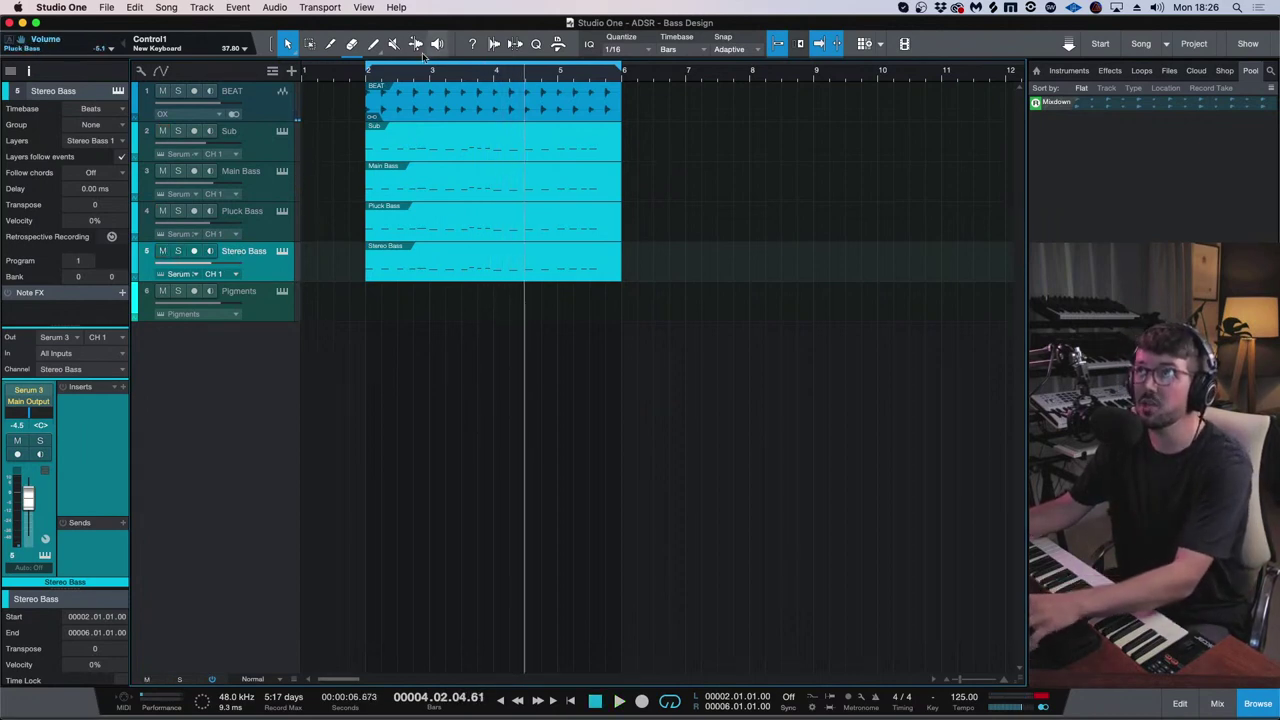
click(366, 80)
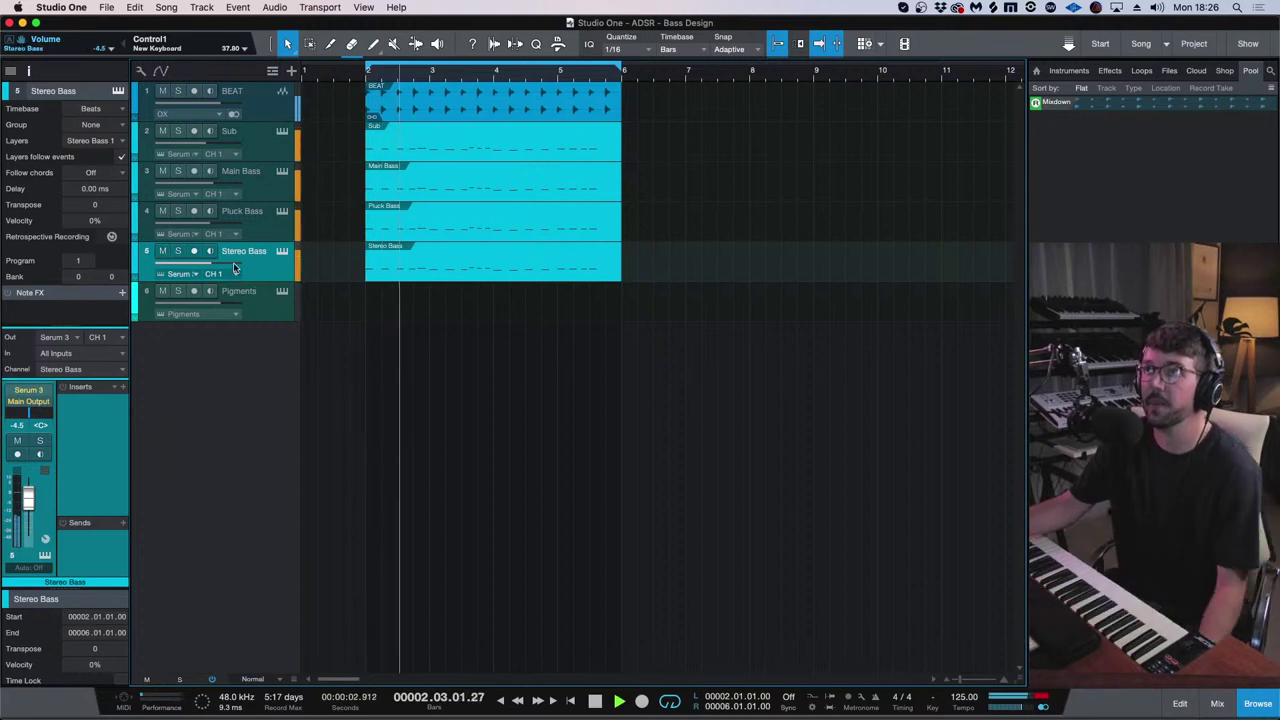
- Route the Sub, Main, Pluck and Stereo Bass tracks to a new shared bus and enlarge the mixer
shift+click(275, 155)
right_click(274, 150)
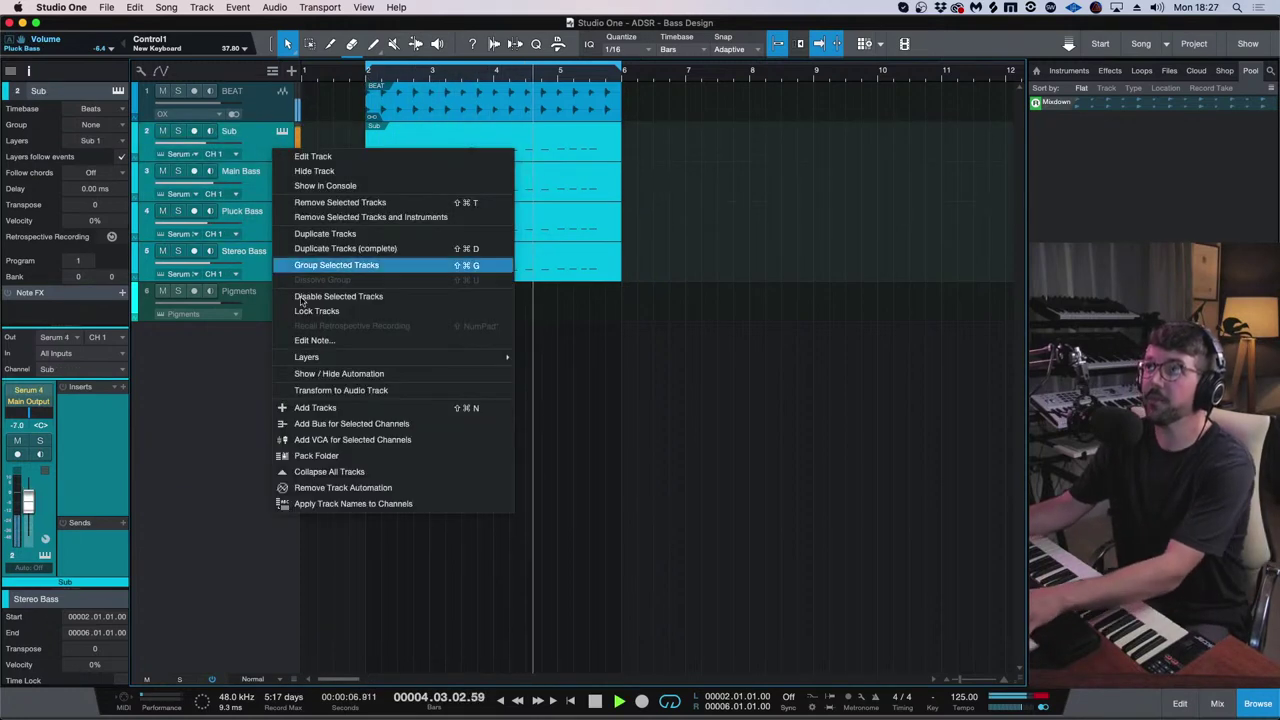
click(333, 425)
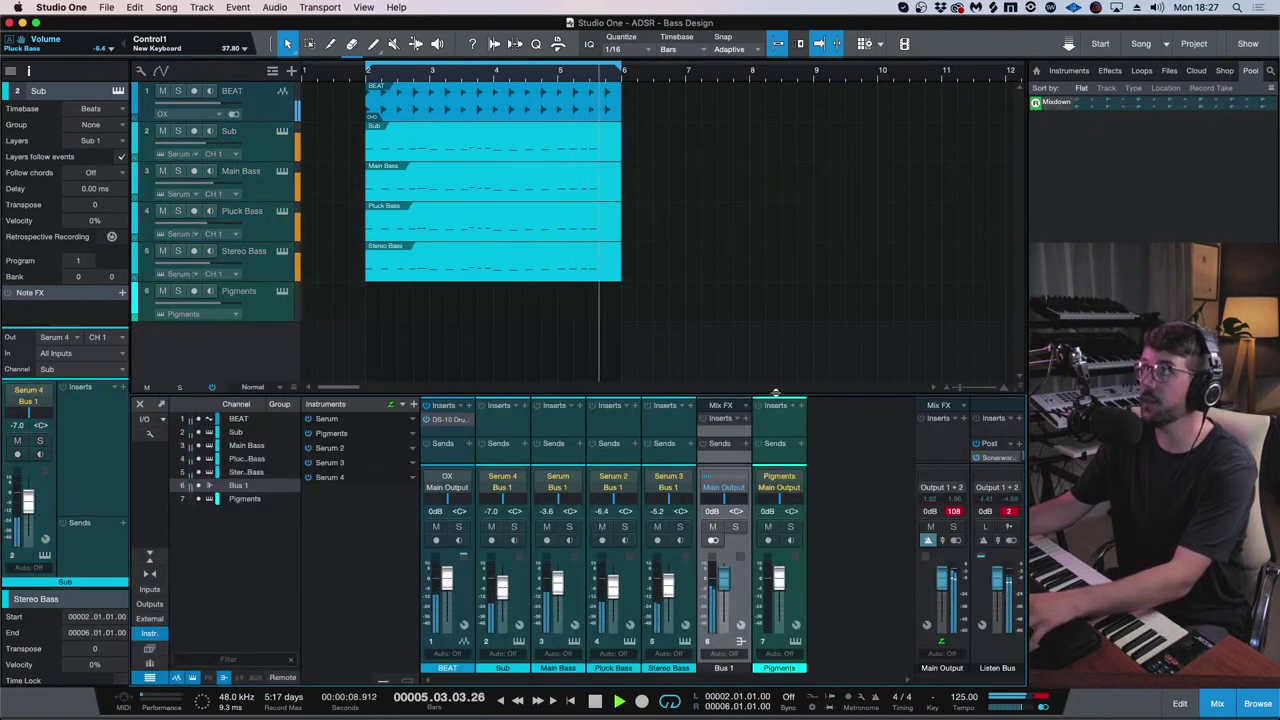
drag(775, 393, 740, 265)
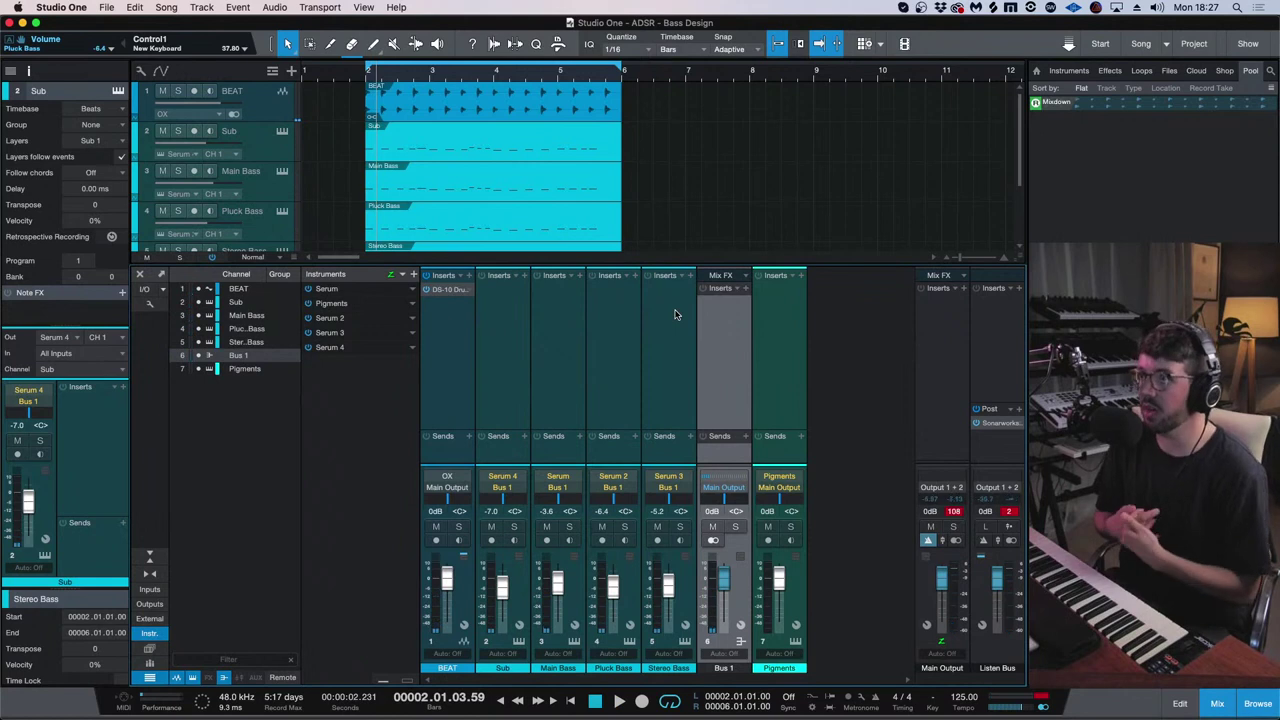
- Insert the stock Compressor on Bus 1, hide the mixer and reposition the compressor window
click(745, 289)
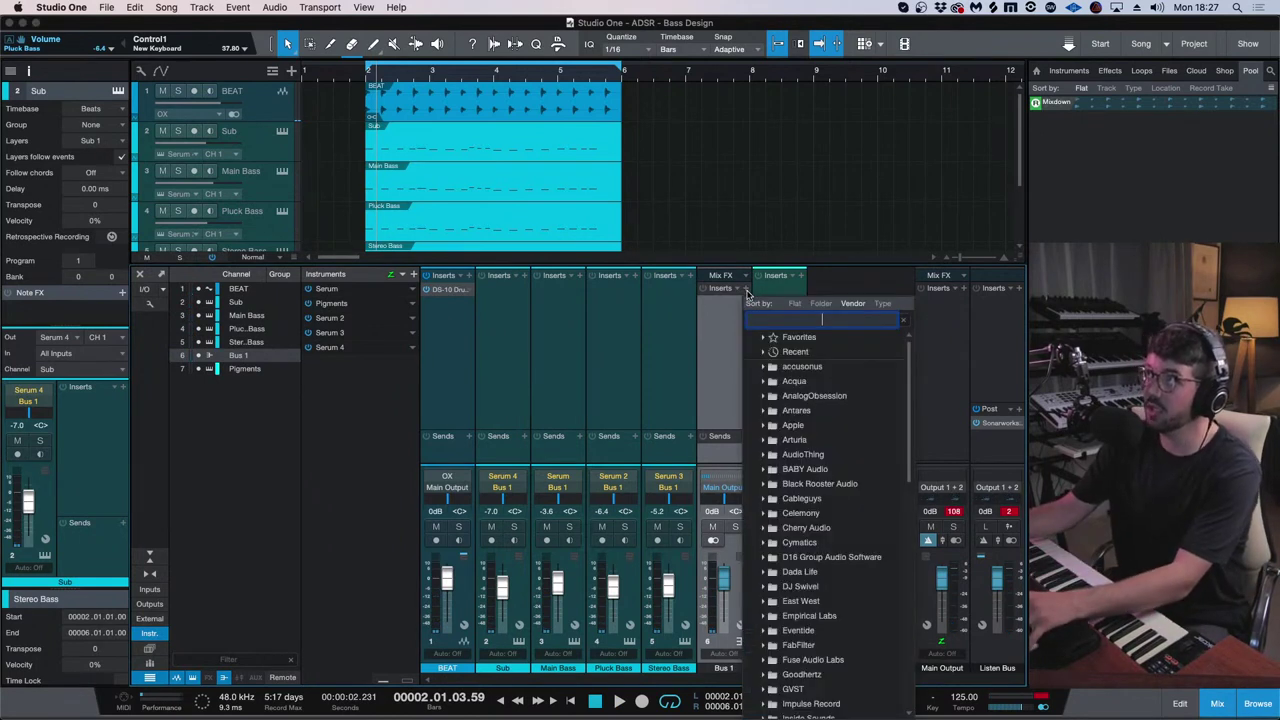
text(compre)
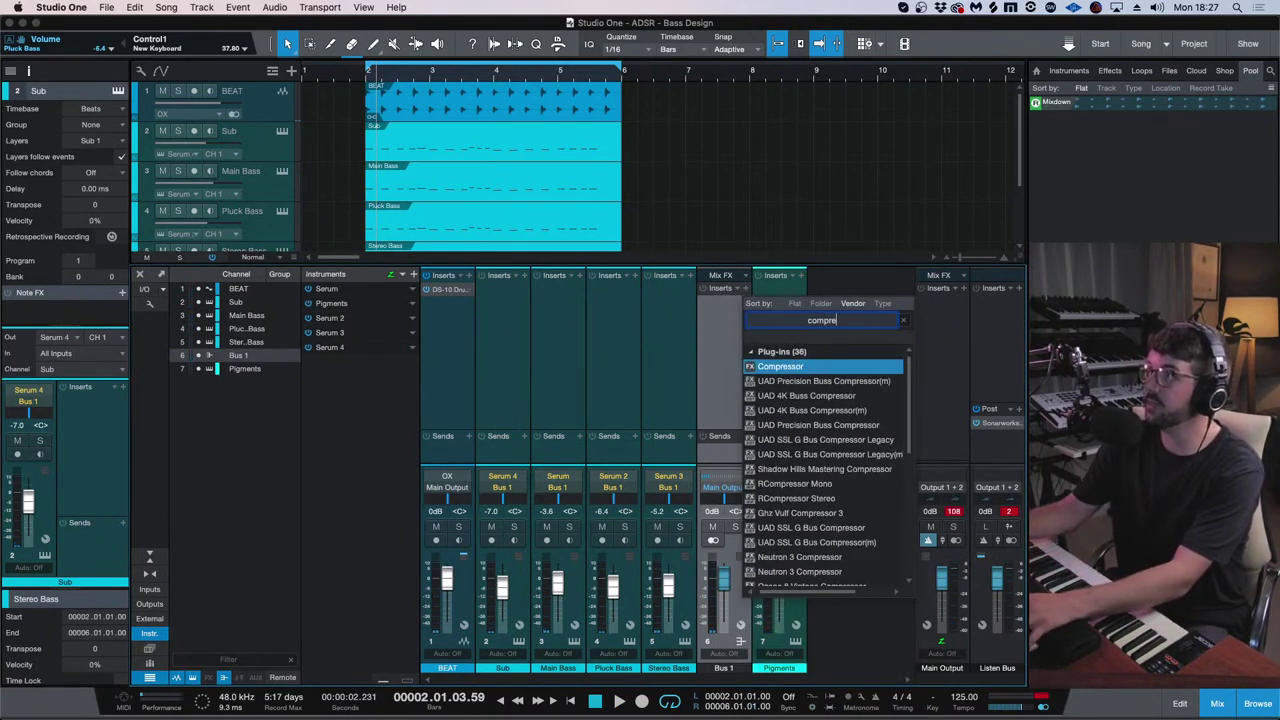
key(Return)
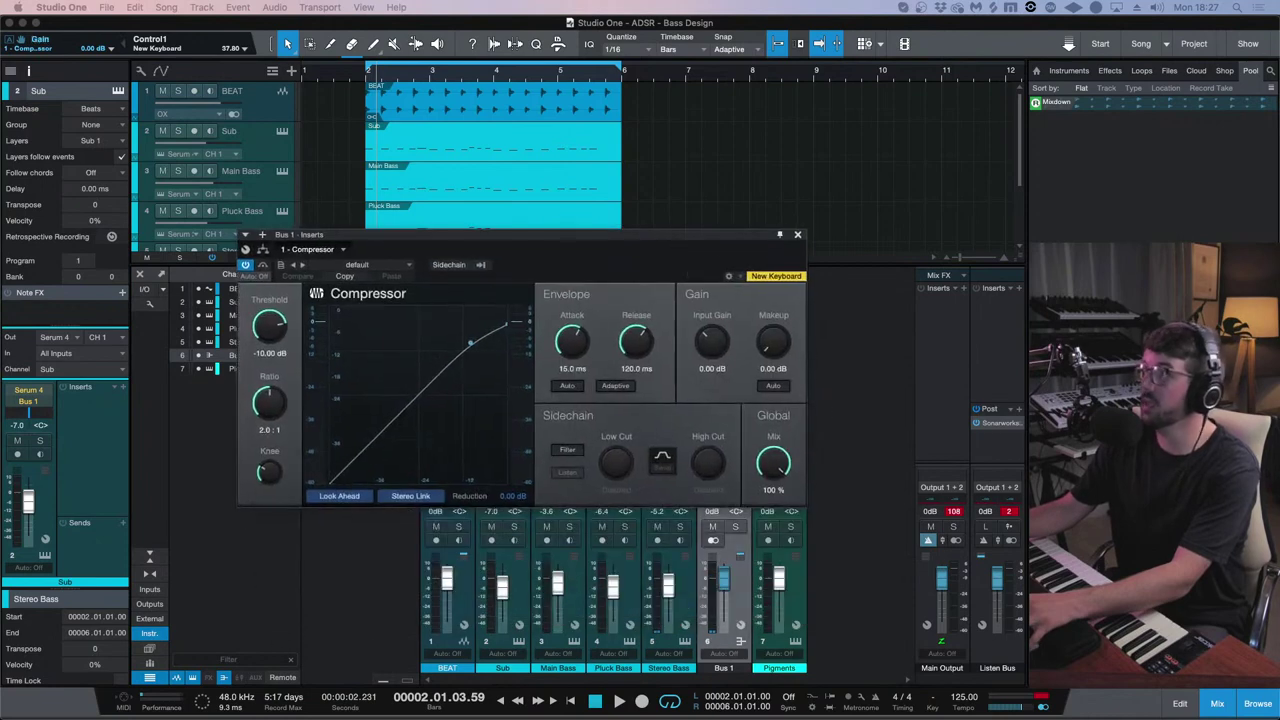
click(1220, 703)
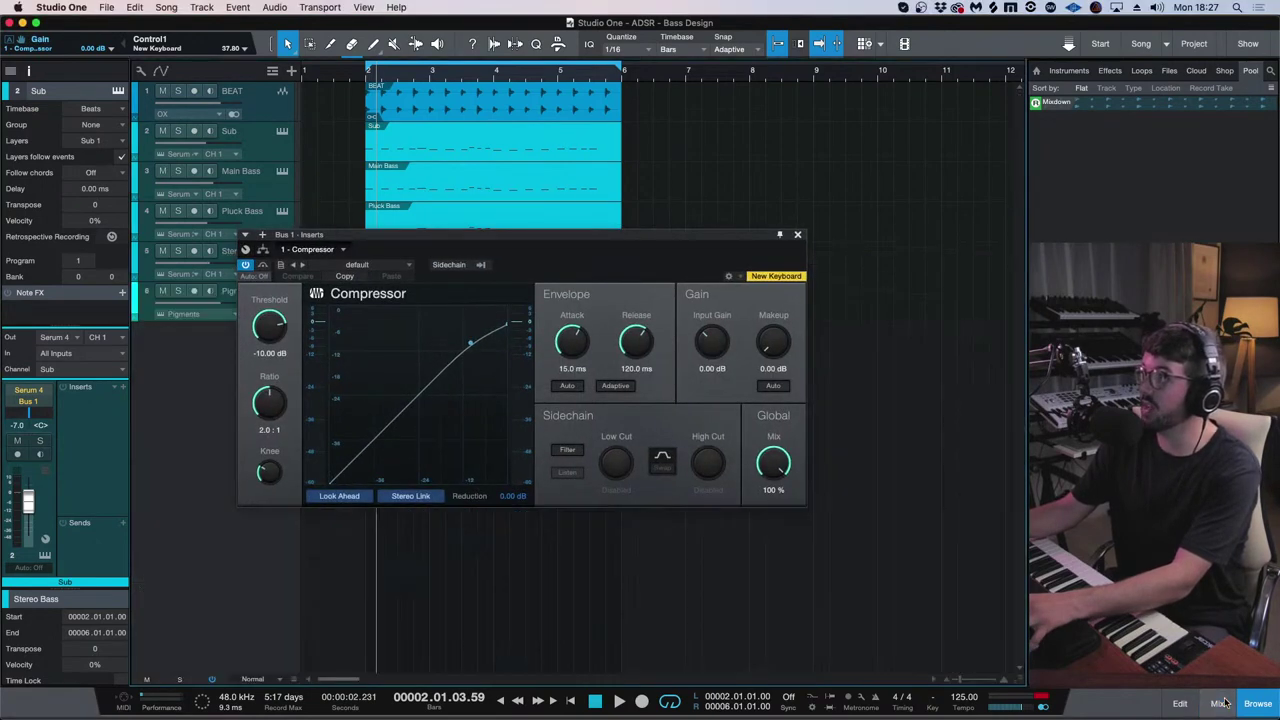
drag(600, 235, 645, 250)
- Sidechain the Bus 1 compressor to BEAT with a 20:1 ratio, 0.10 ms attack, 13.8 ms release and -20.08 dB threshold
click(527, 280)
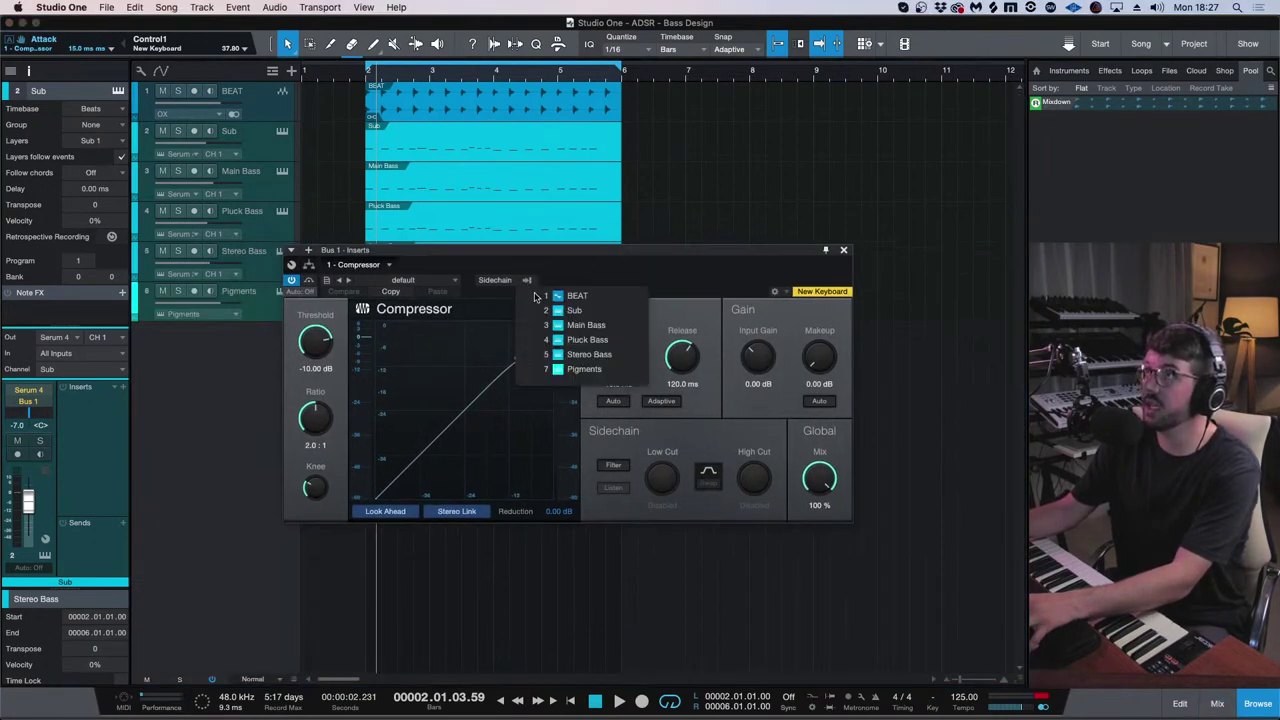
click(545, 273)
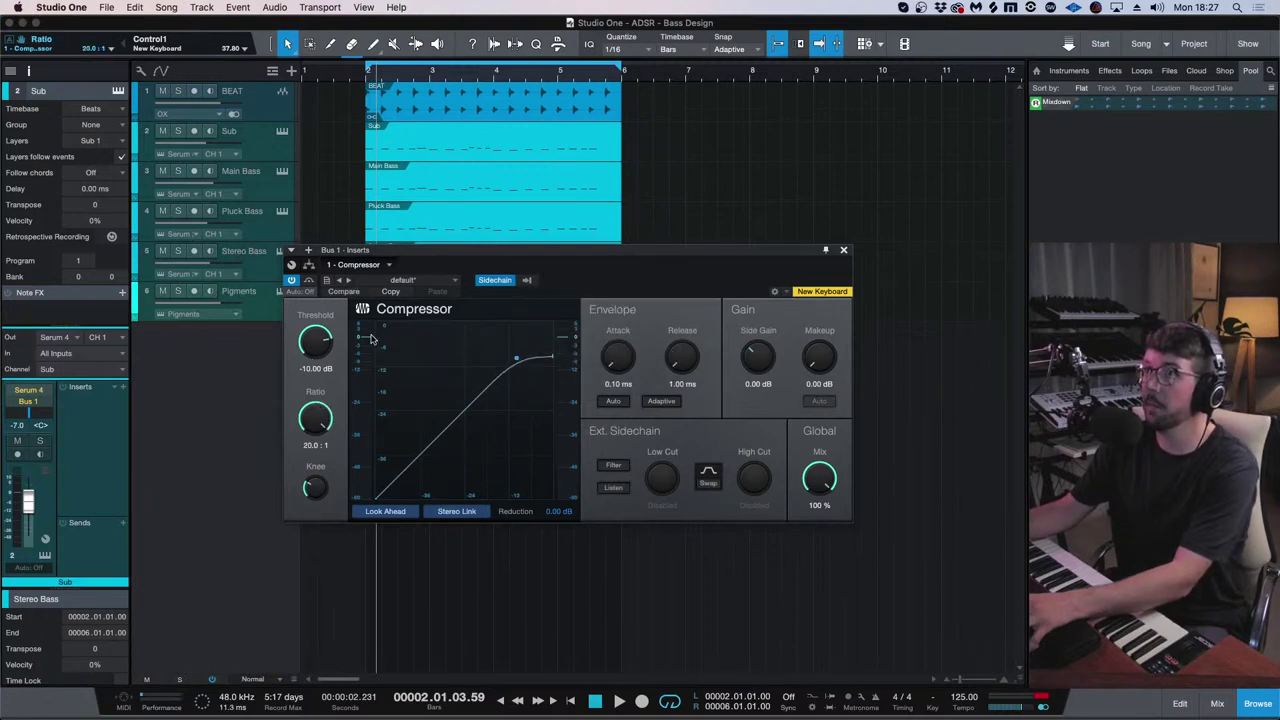
key(space)
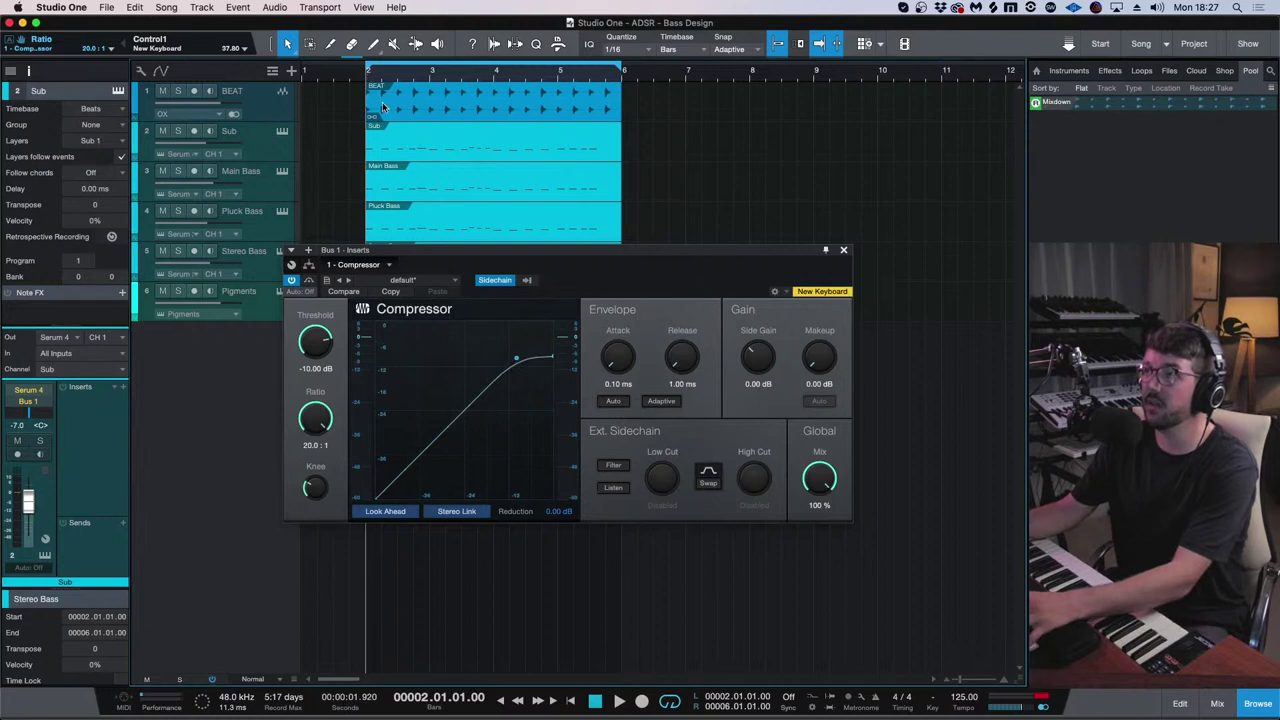
key(space)
drag(315, 342, 316, 372)
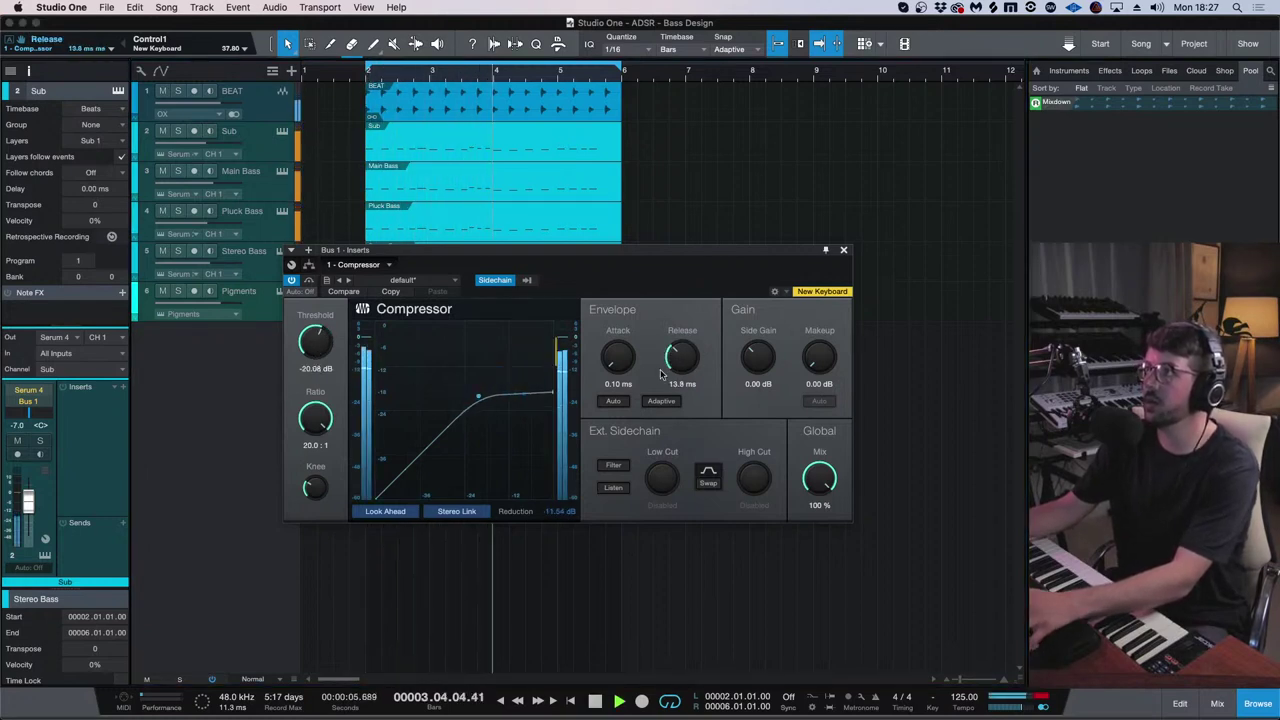
click(528, 280)
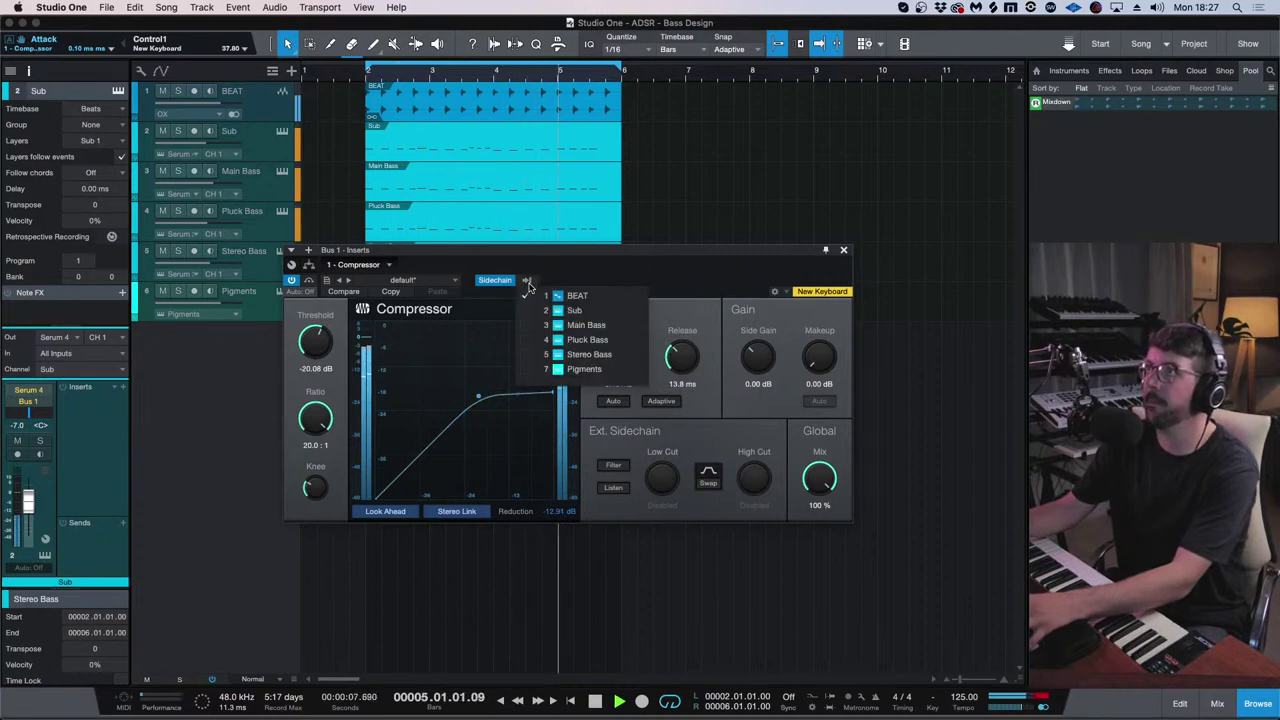
click(569, 266)
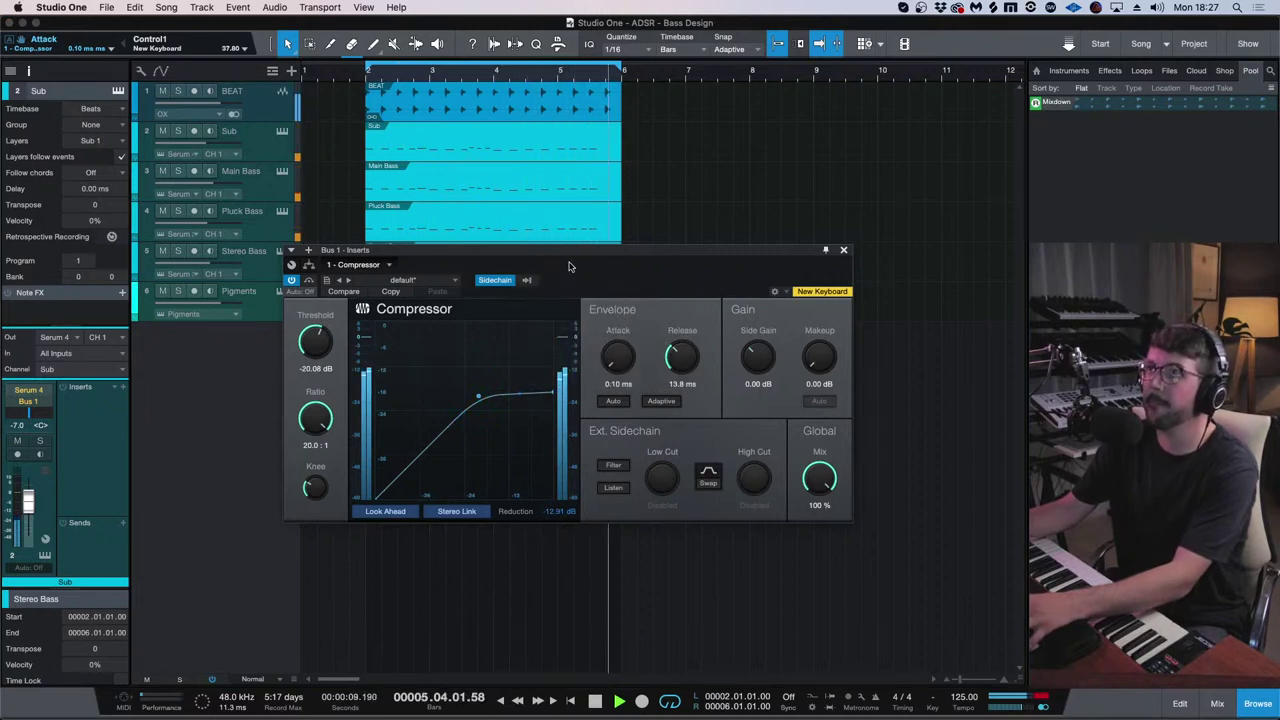
- Look through the bass tracks from Sub to Stereo Bass and close their inserts window
click(259, 143)
click(258, 181)
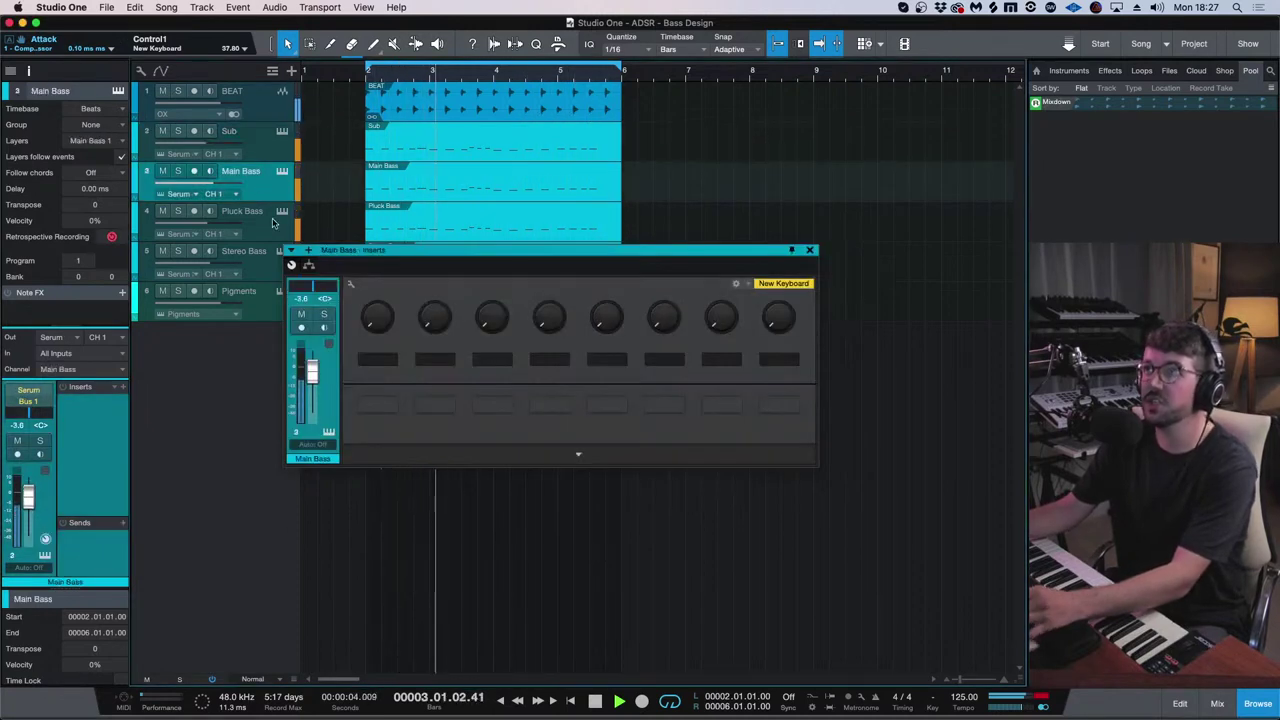
click(255, 220)
click(250, 254)
click(809, 250)
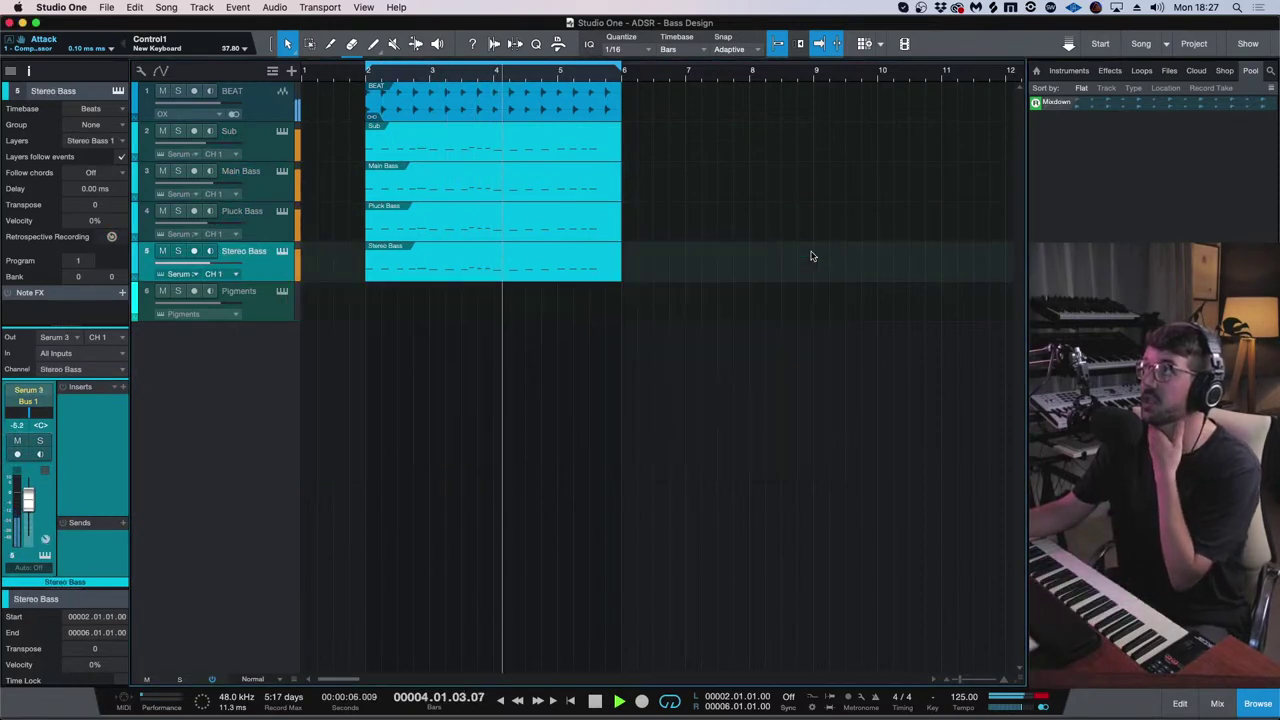
- Reopen the Bus 1 compressor and set its threshold to -32.56 dB, release to 11.8 ms and makeup gain to 2.40 dB
click(1217, 703)
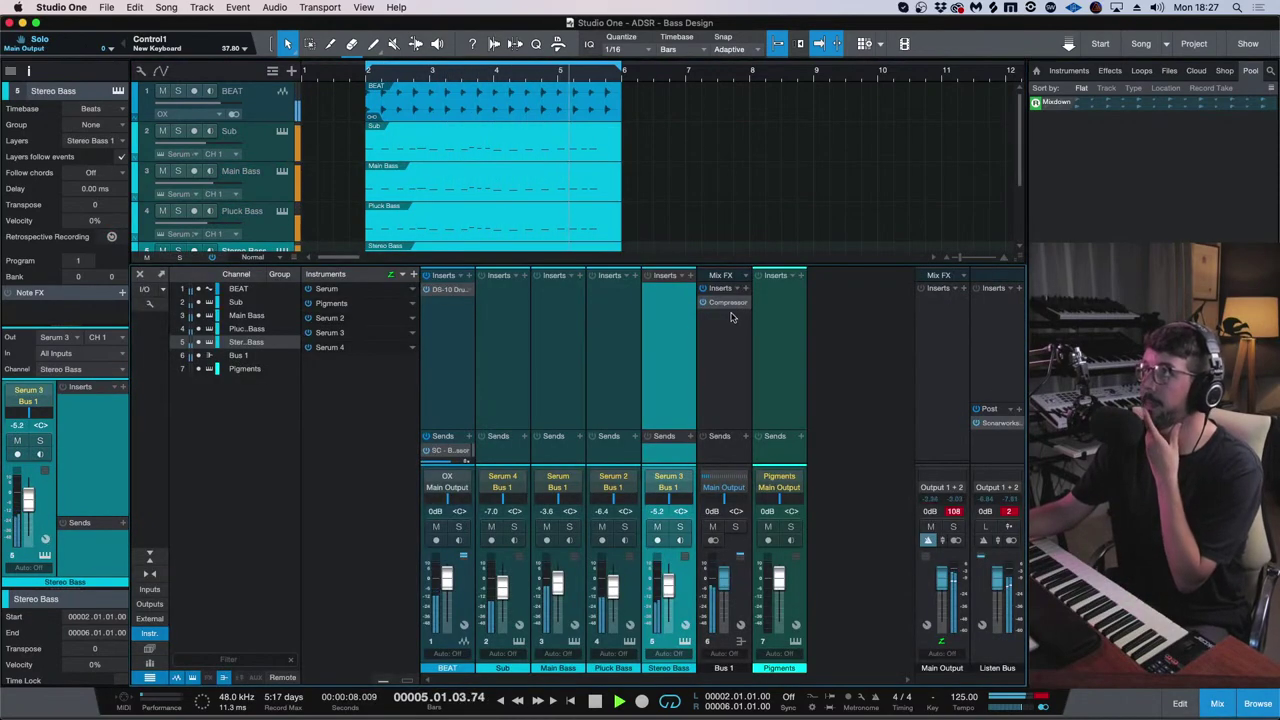
click(727, 303)
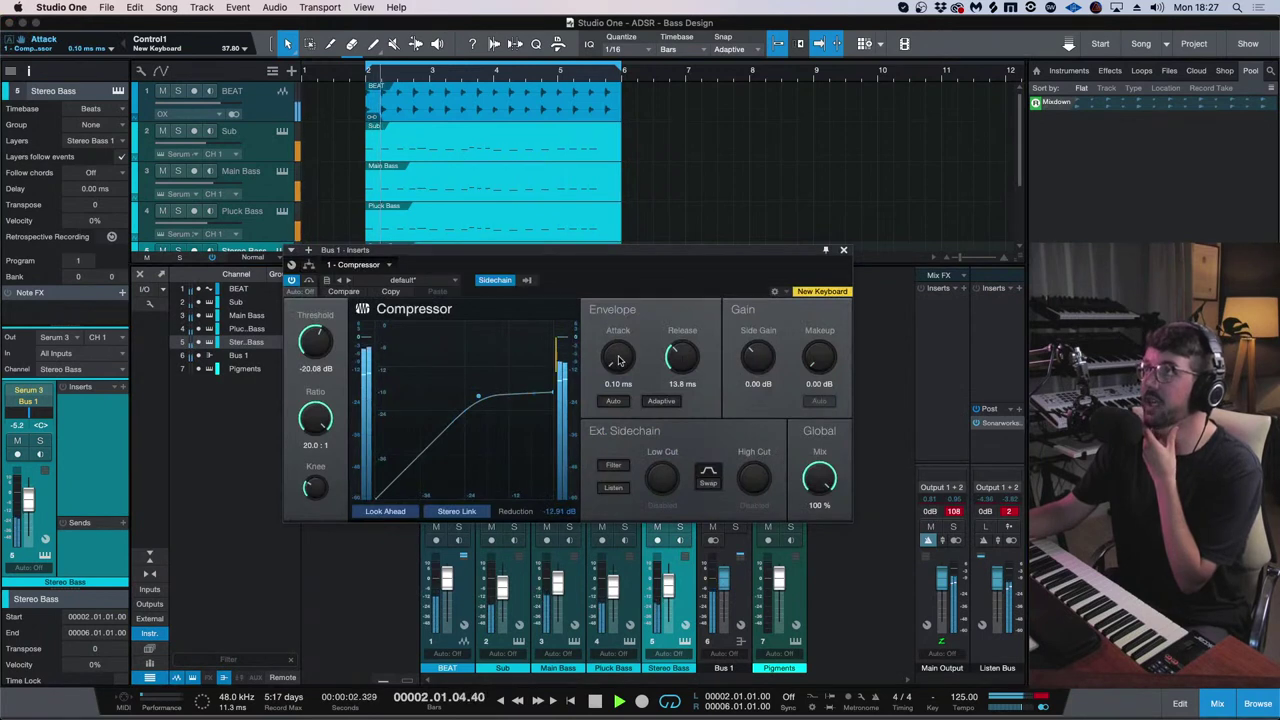
drag(310, 345, 312, 366)
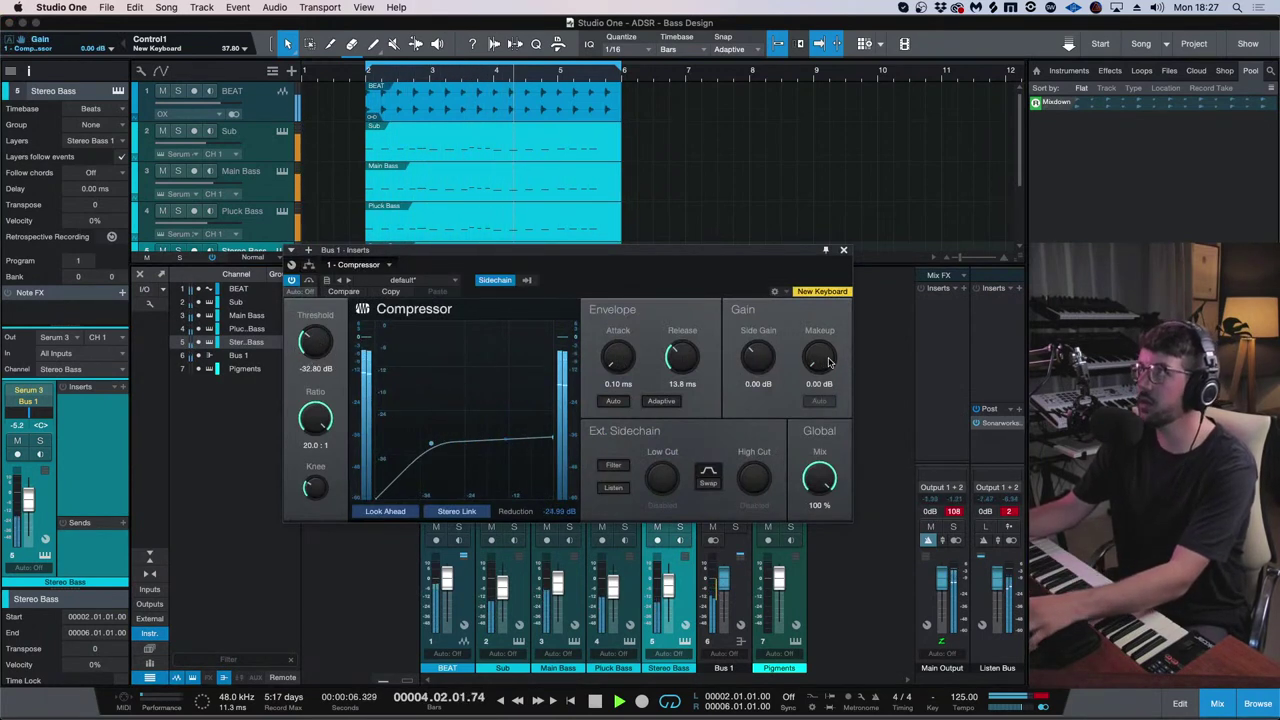
drag(827, 354, 826, 351)
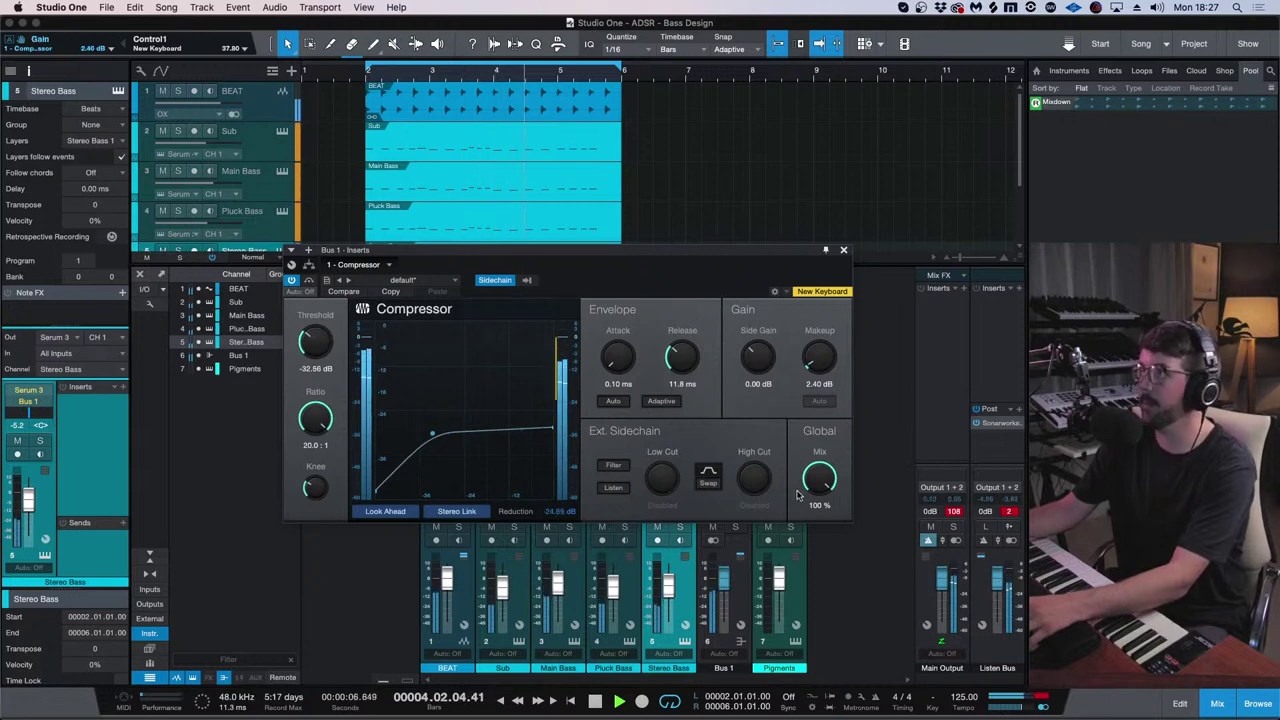
click(842, 249)
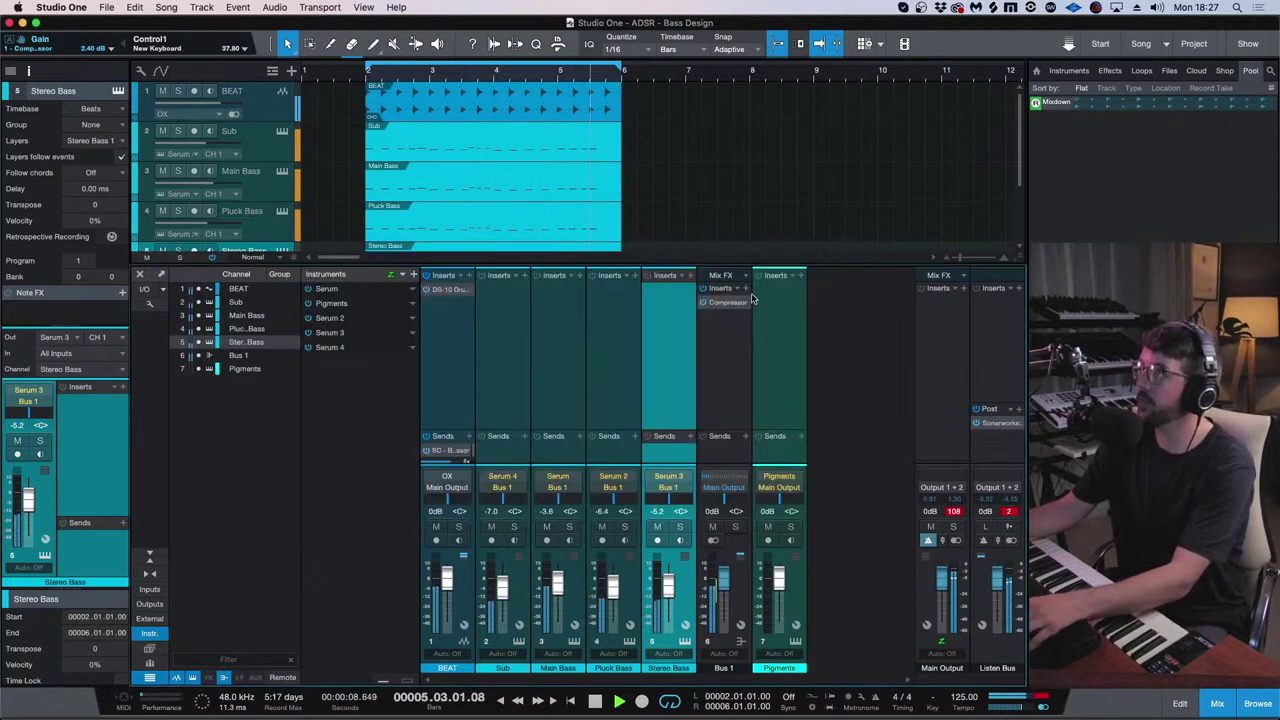
- Rebalance the layer volumes to -5.9 dB for Sub, -4.9 dB for Main Bass and -4.4 dB for Pluck Bass
click(736, 331)
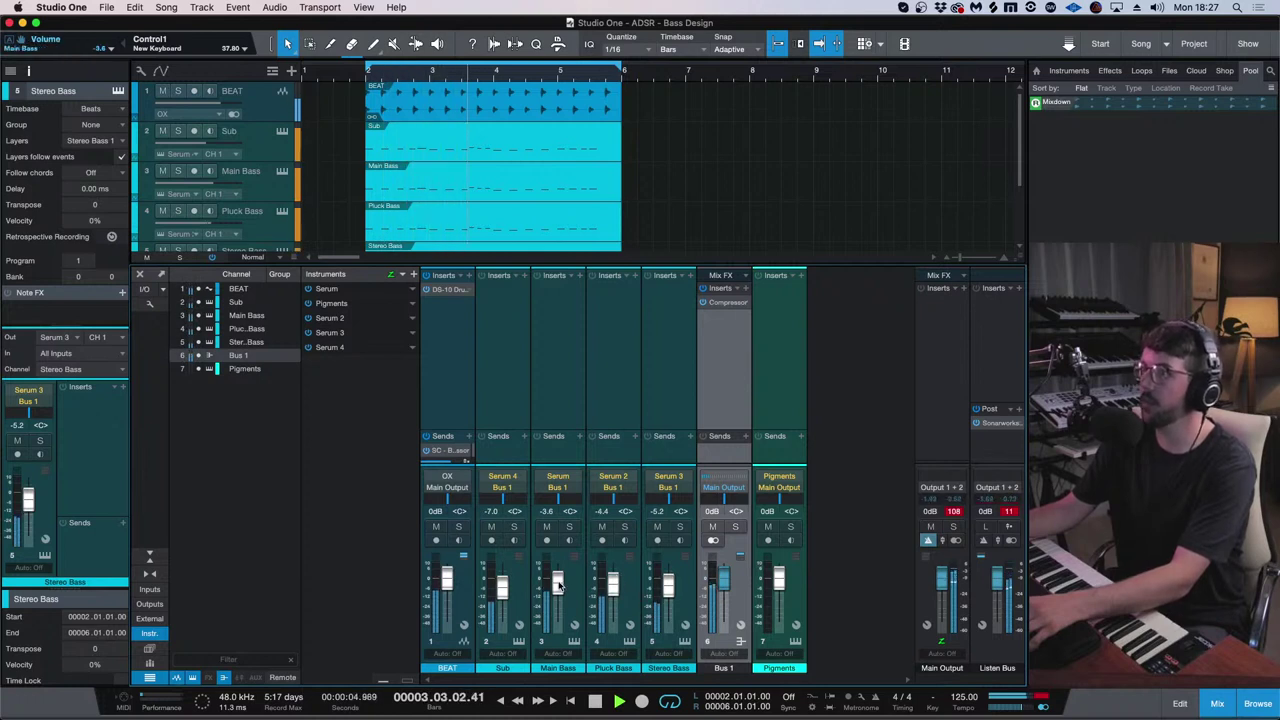
click(530, 320)
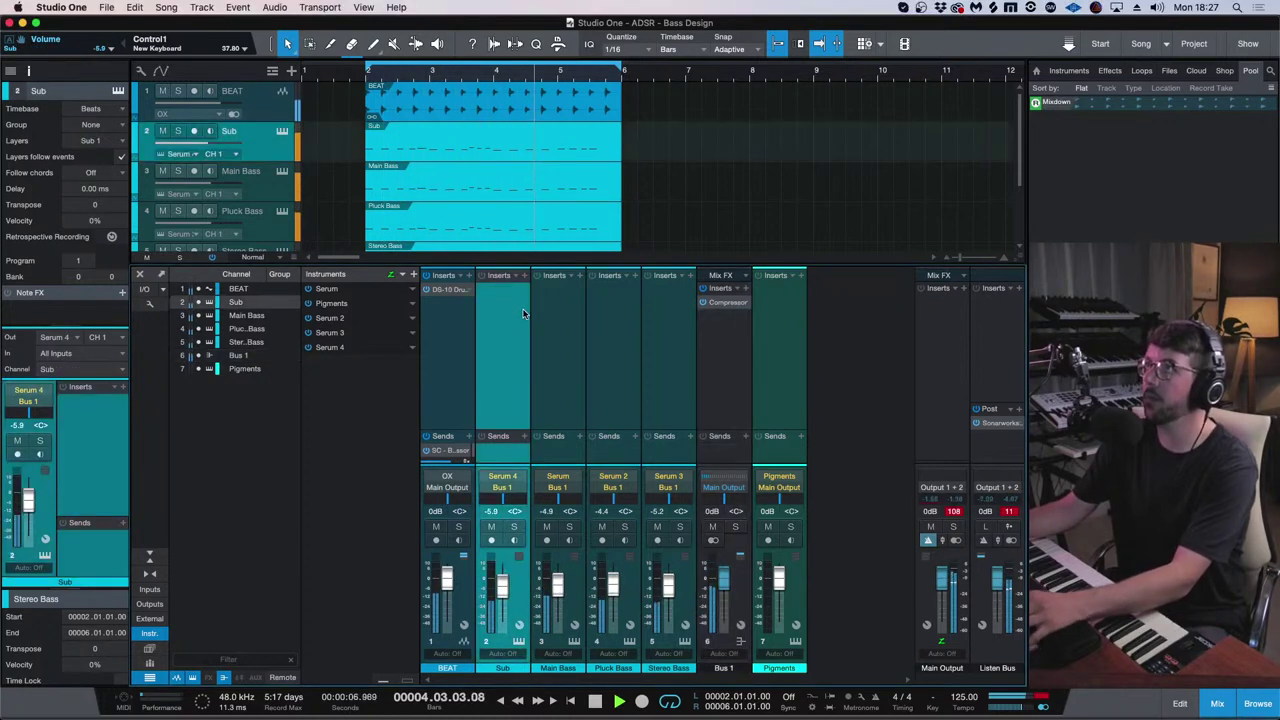
- Insert FabFilter Pro-Q 3 on the Sub channel
click(524, 276)
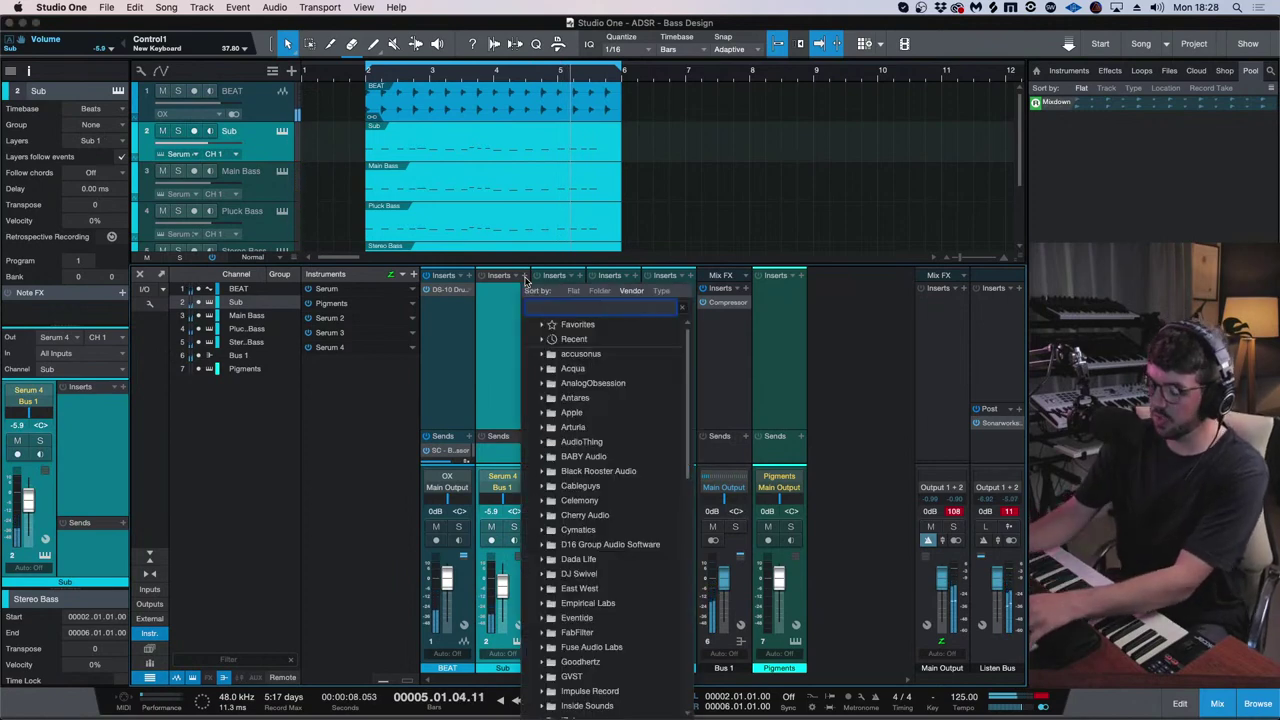
text(pro-q)
key(Return)
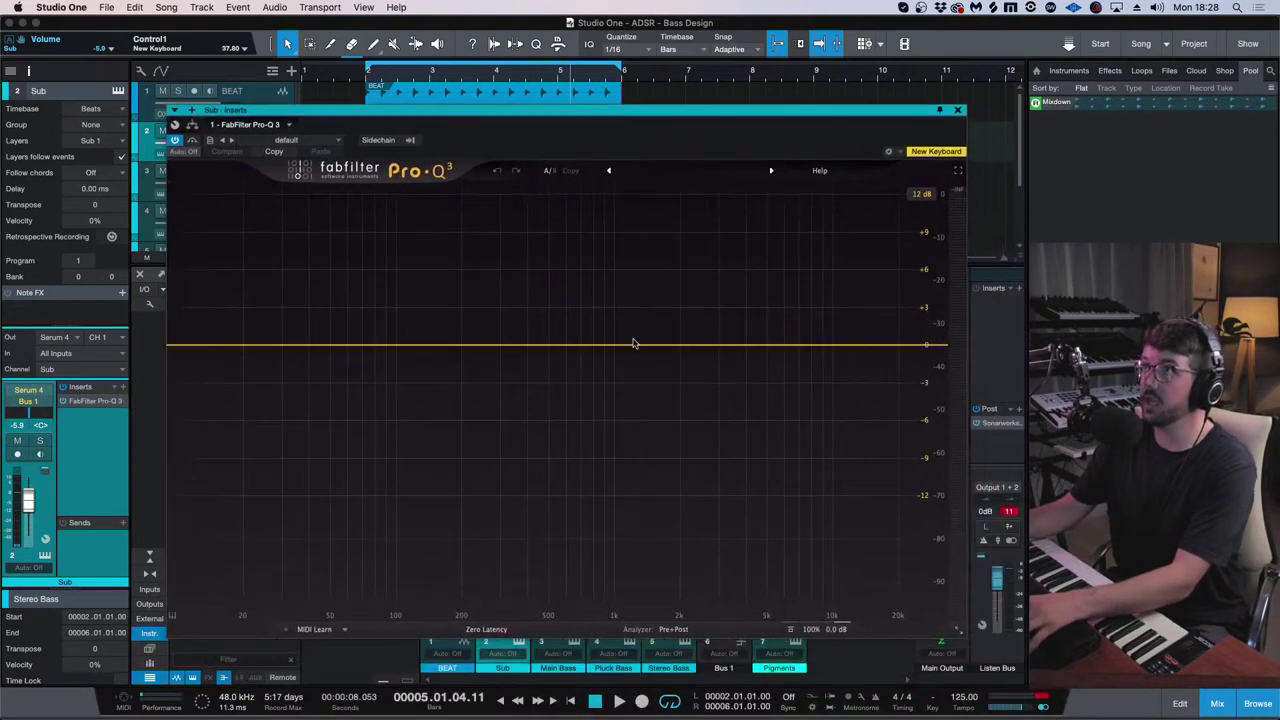
- Add a low cut at about 27.5 Hz and a high cut near 100 Hz to the Sub's EQ
click(195, 346)
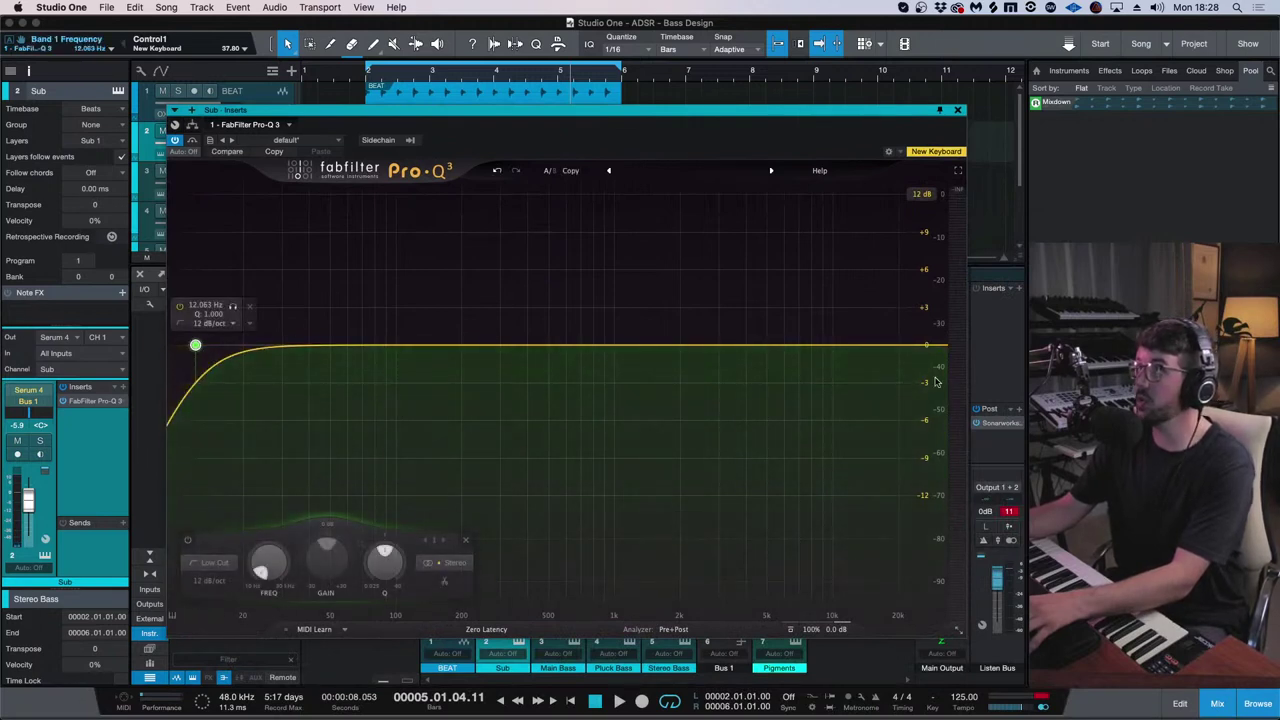
click(917, 347)
drag(917, 346, 372, 343)
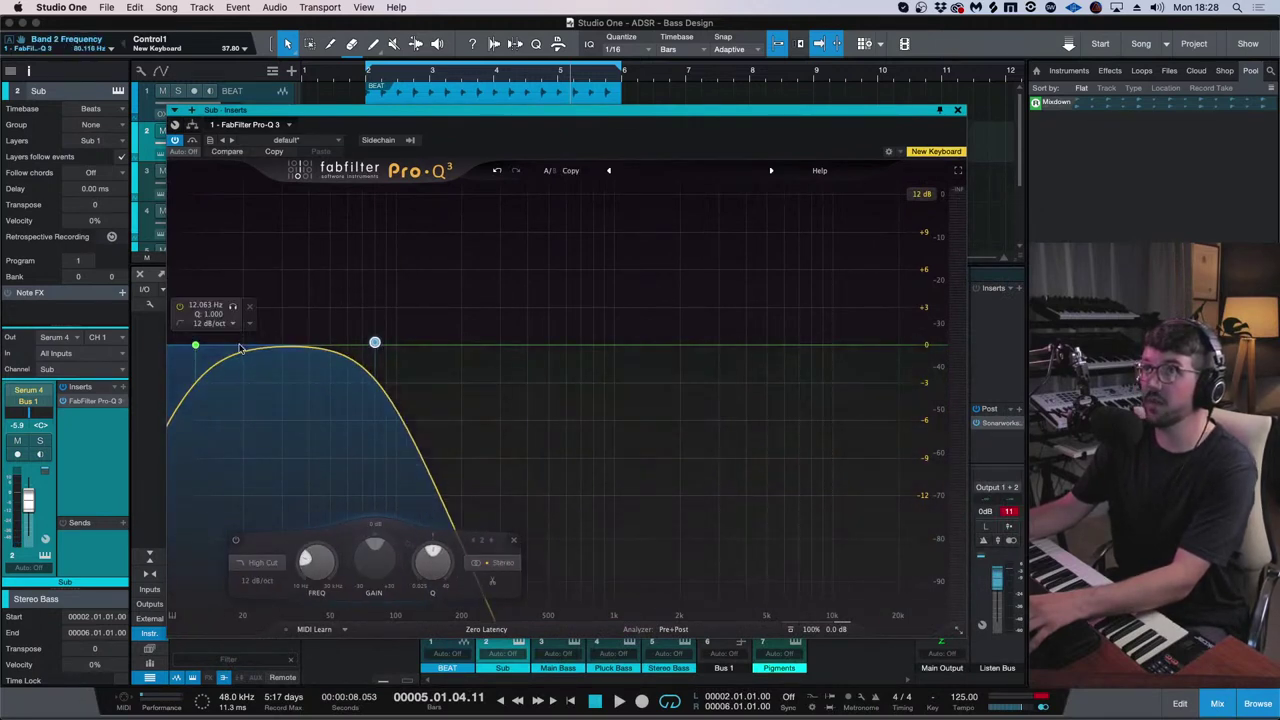
drag(196, 346, 274, 337)
drag(374, 343, 401, 344)
click(369, 80)
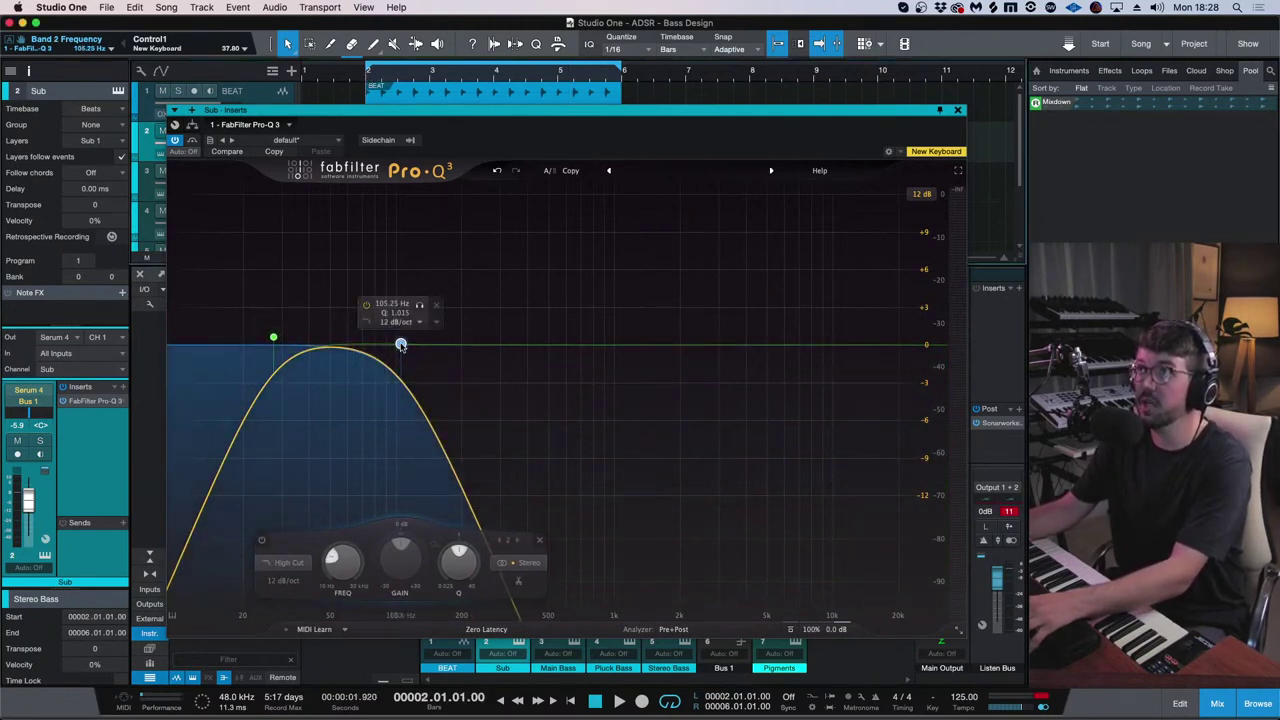
drag(400, 344, 394, 341)
- Solo Sub and, during playback, move both EQ cuts slightly lower with the high cut's Q at 1.127
click(40, 441)
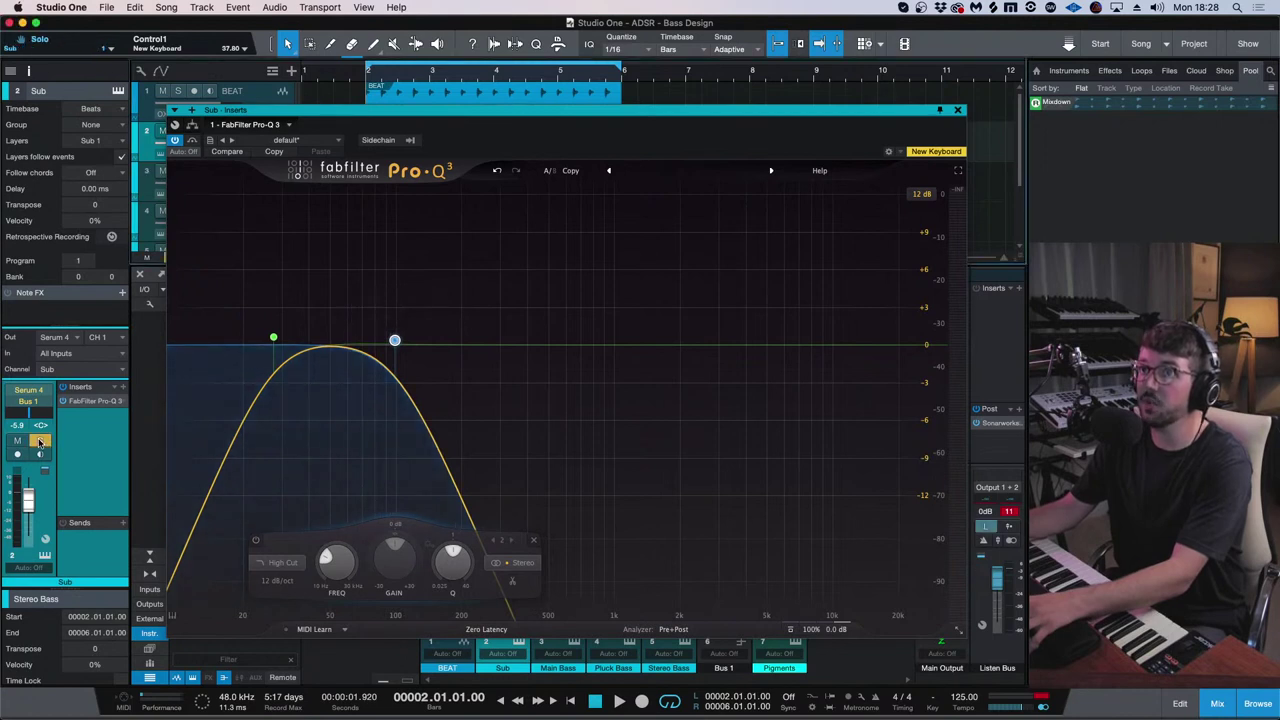
click(394, 340)
key(space)
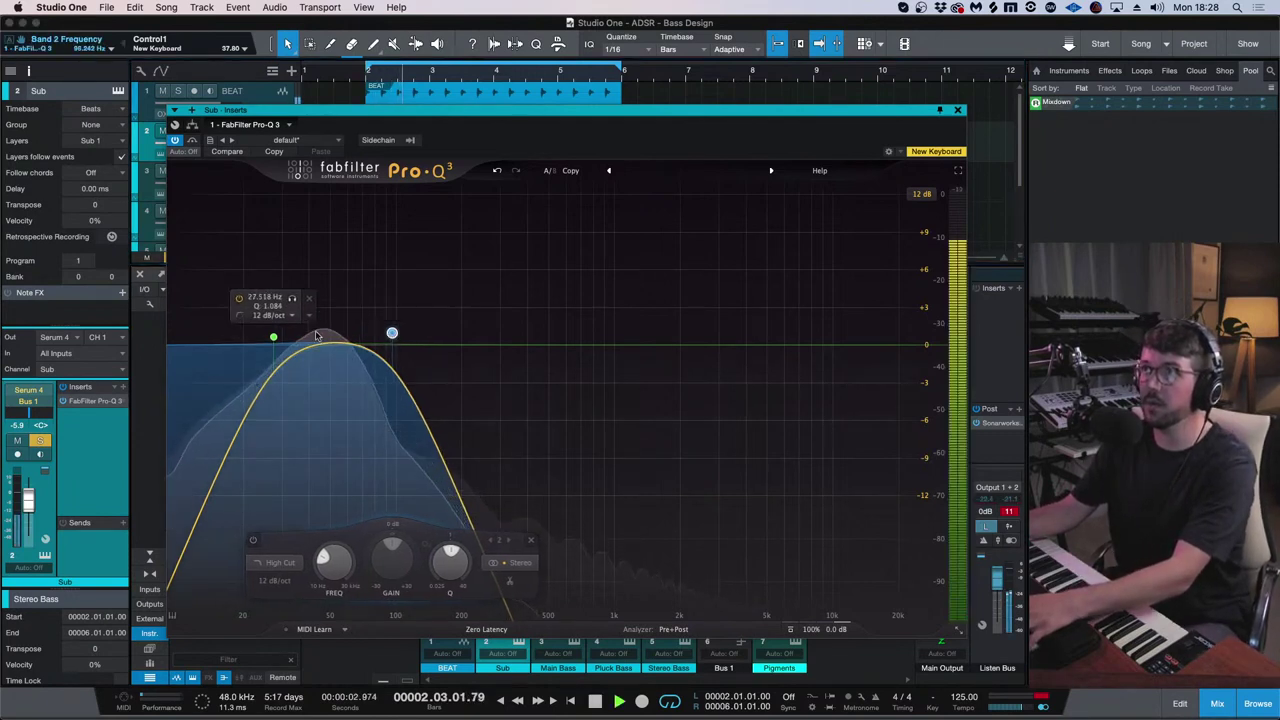
drag(392, 333, 386, 333)
scroll(386, 333, up, 1)
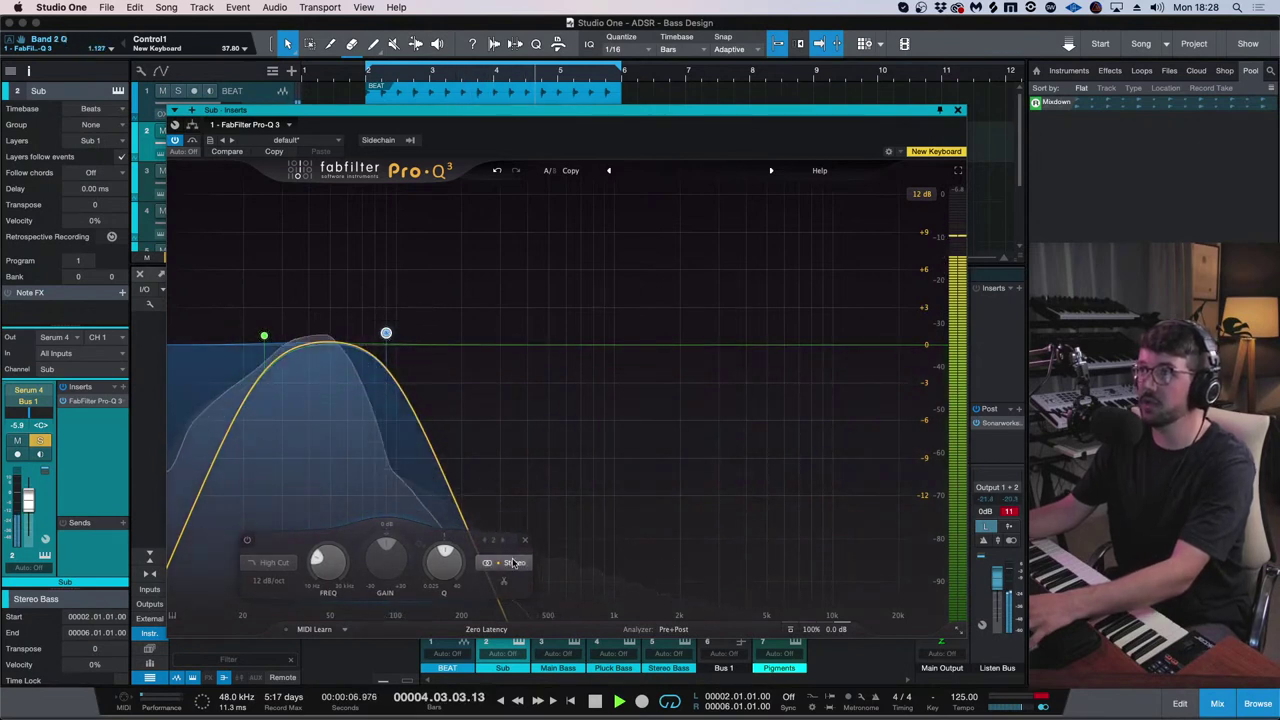
- Close the Sub's EQ and solo Main Bass together with Sub
click(956, 110)
click(569, 527)
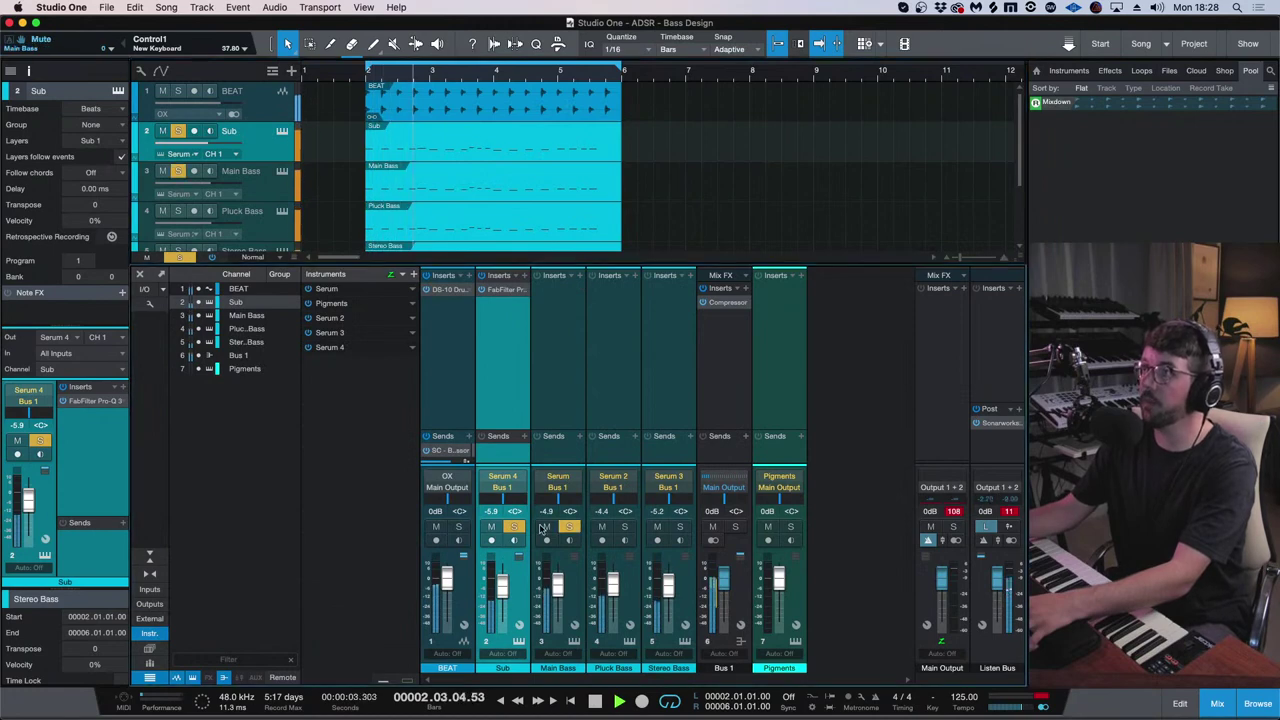
- Insert FabFilter Pro-Q 3 on the Main Bass channel
click(580, 276)
text(pr)
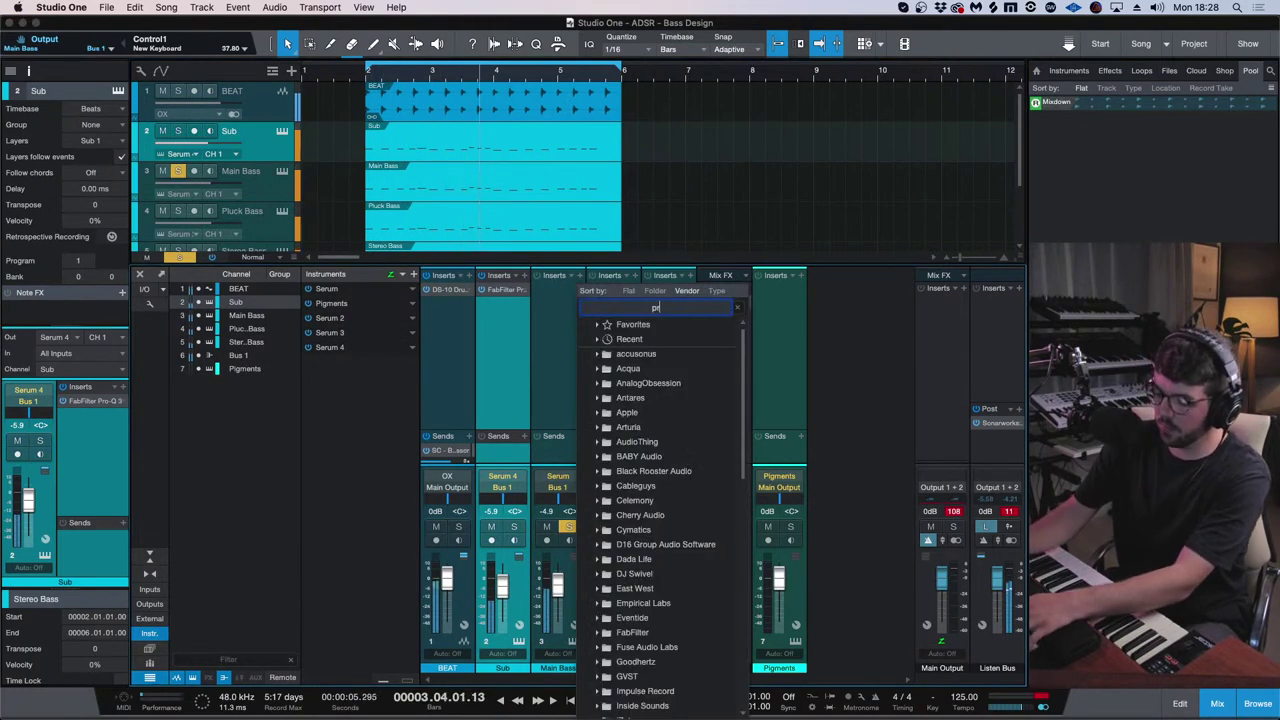
text(o-q)
key(Return)
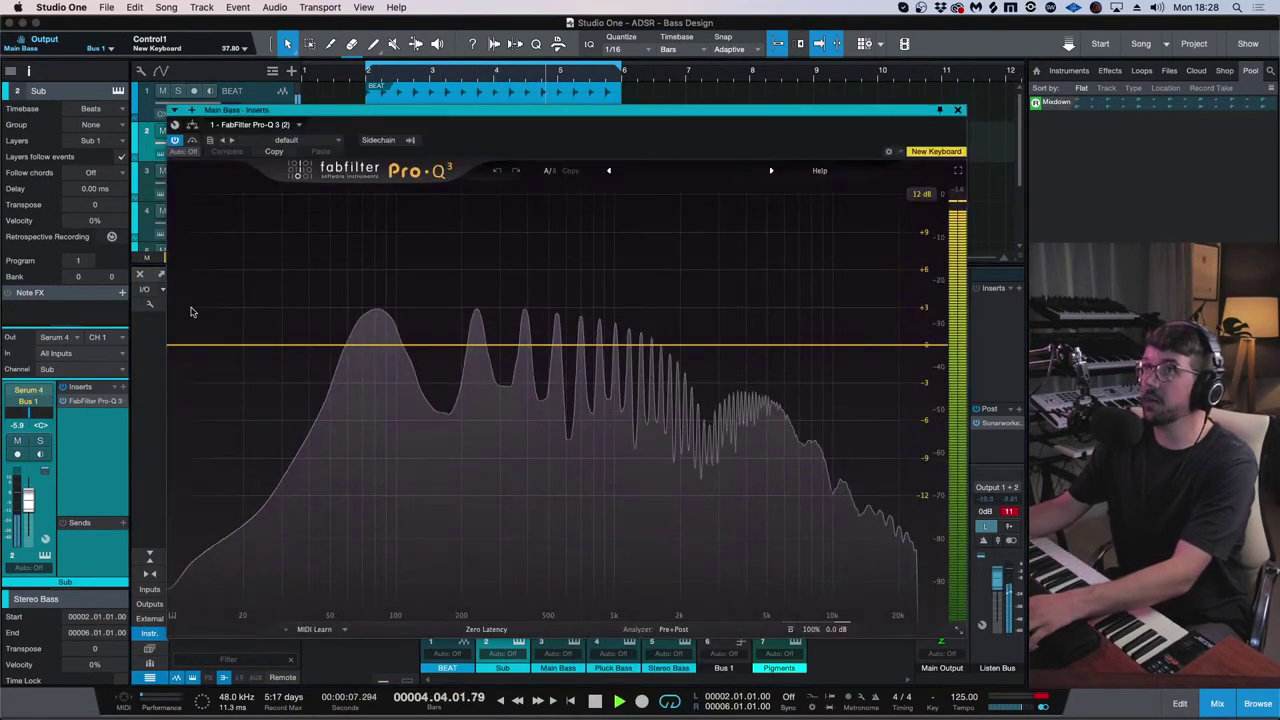
- Add a low cut at about 132 Hz with a 12 dB/oct slope and a Q of about 1.12 to Main Bass's EQ
click(196, 347)
drag(196, 347, 447, 334)
click(400, 309)
click(402, 323)
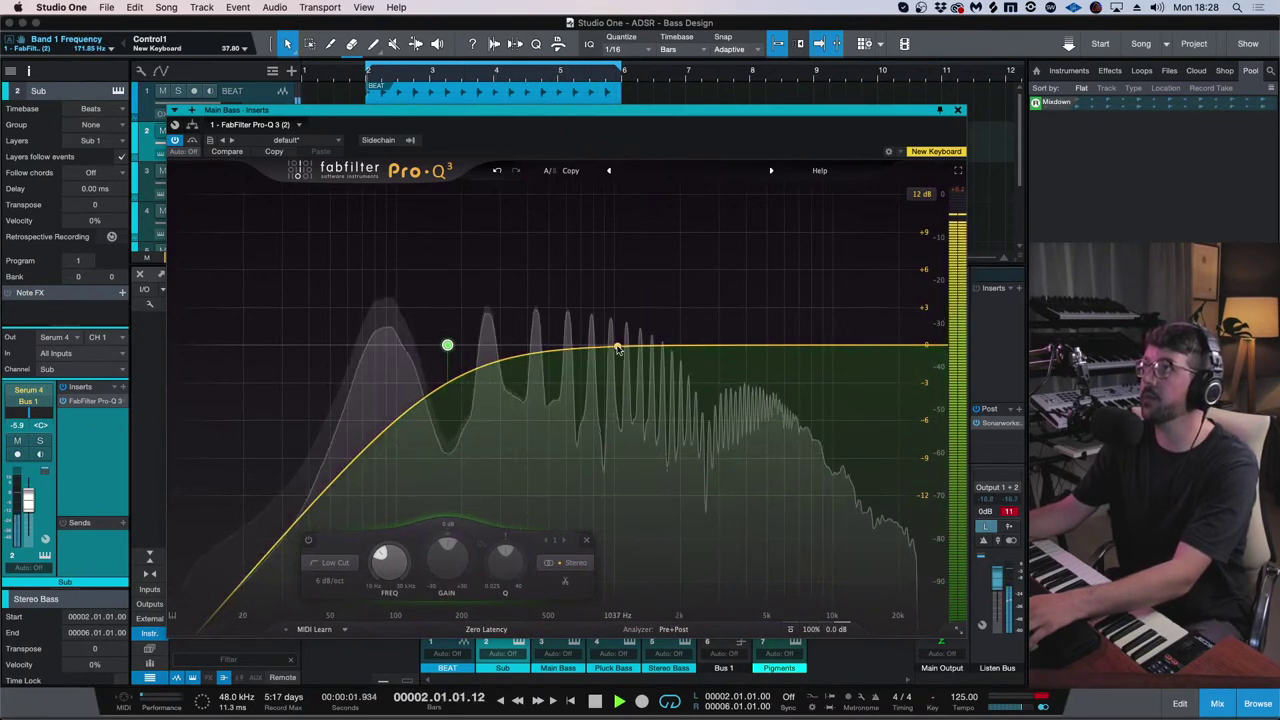
drag(446, 345, 423, 333)
scroll(434, 339, up, 1)
- Stop playback, add bell bands at about 425 Hz, 1.2 kHz and 4.2 kHz, and set the Q of all three to 40
click(533, 345)
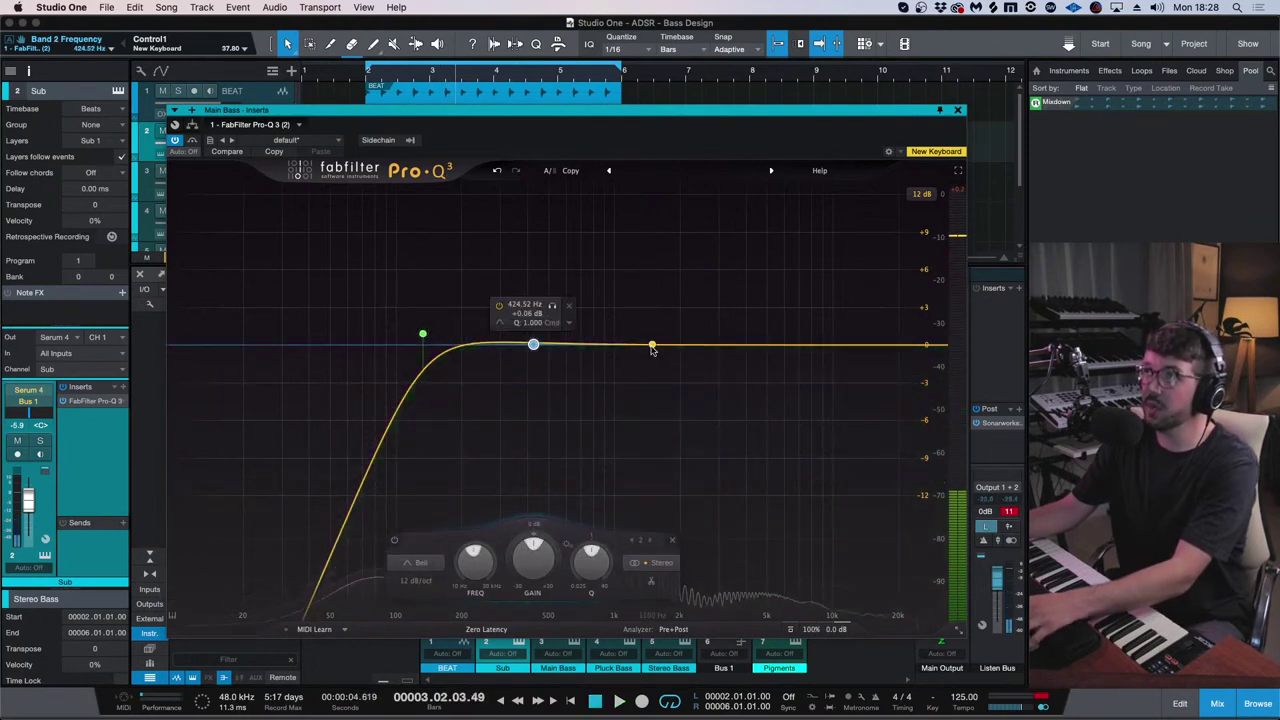
click(634, 345)
click(751, 345)
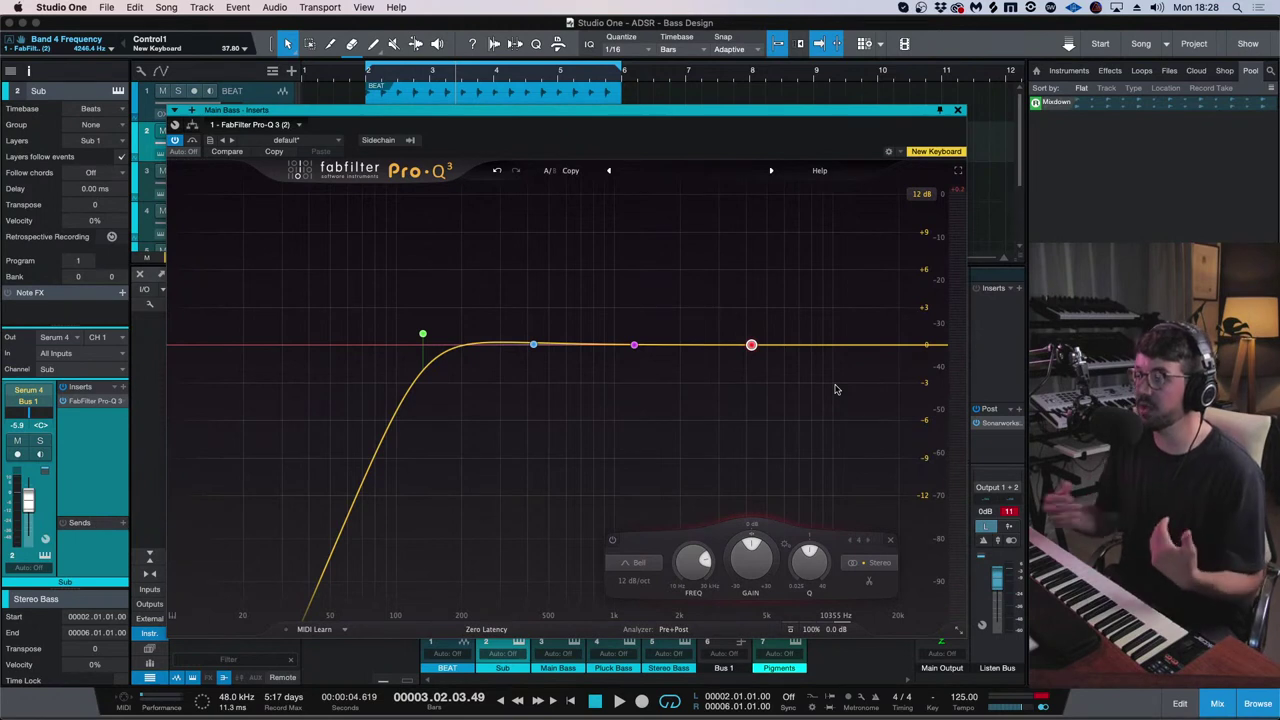
drag(779, 409, 533, 347)
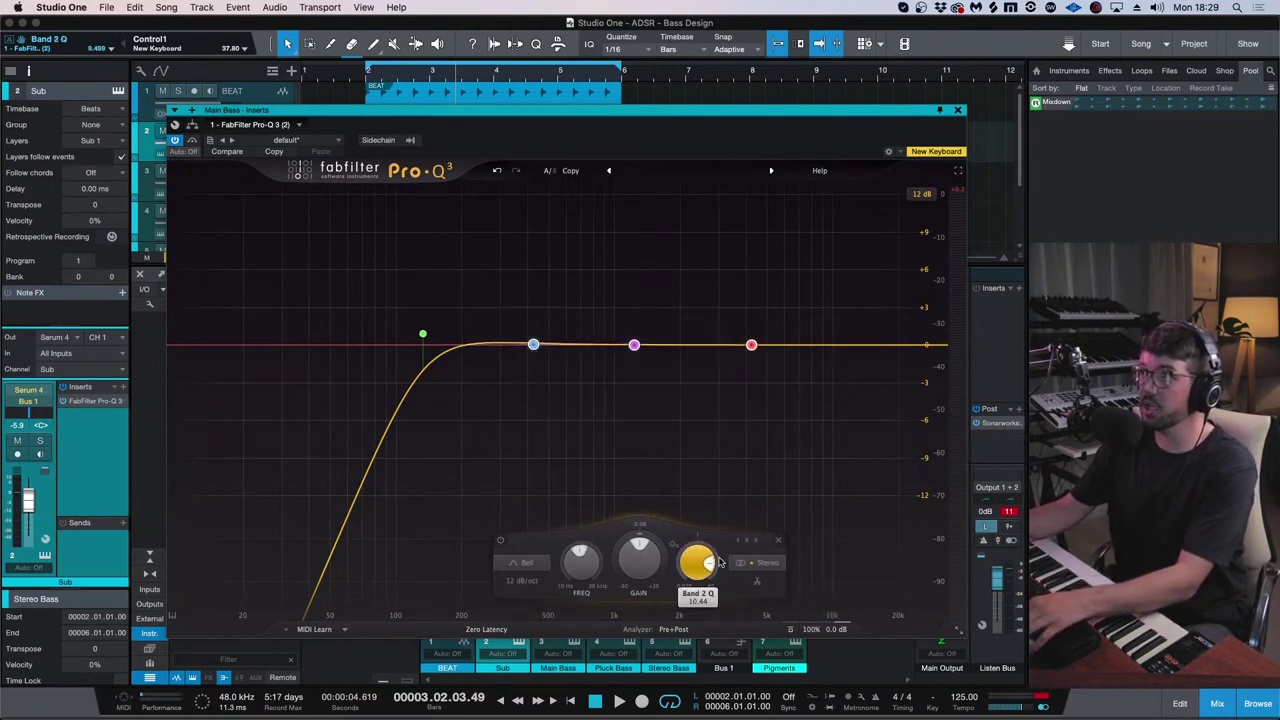
- Audition the narrow bands in solo during playback, move one to about 926 Hz, and delete the other two
mouse_move(773, 316)
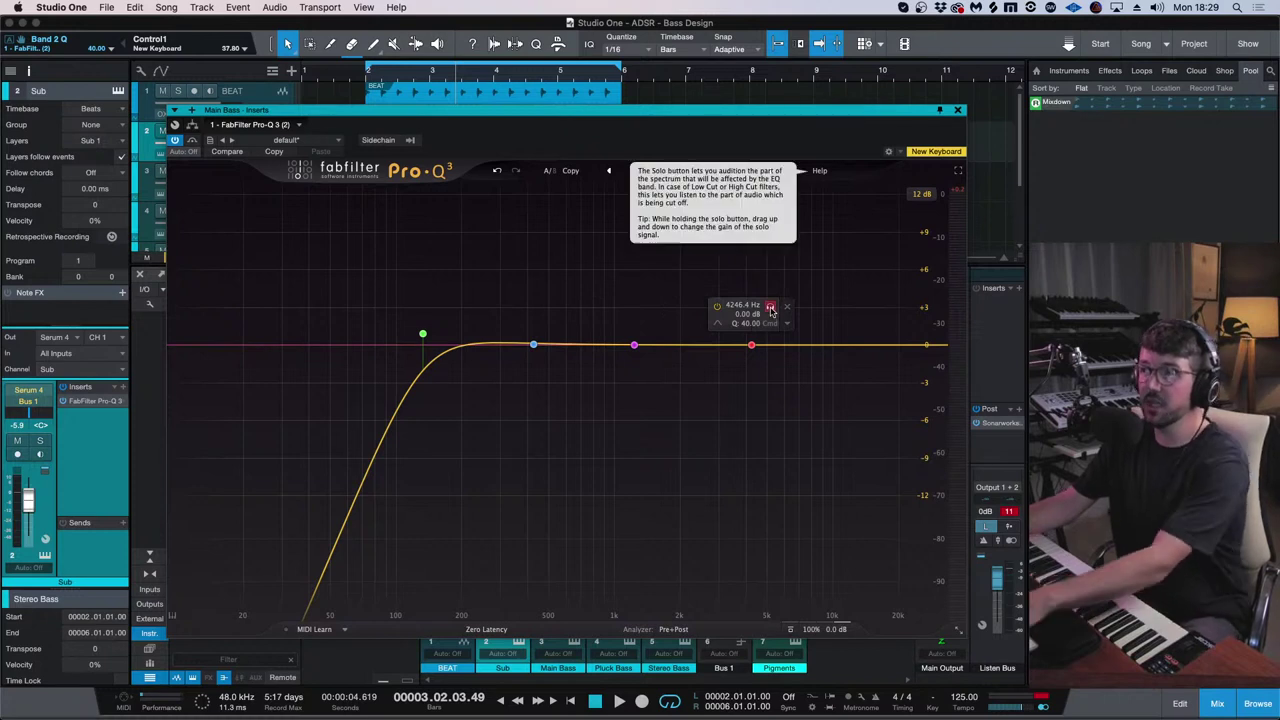
key(space)
drag(771, 311, 591, 319)
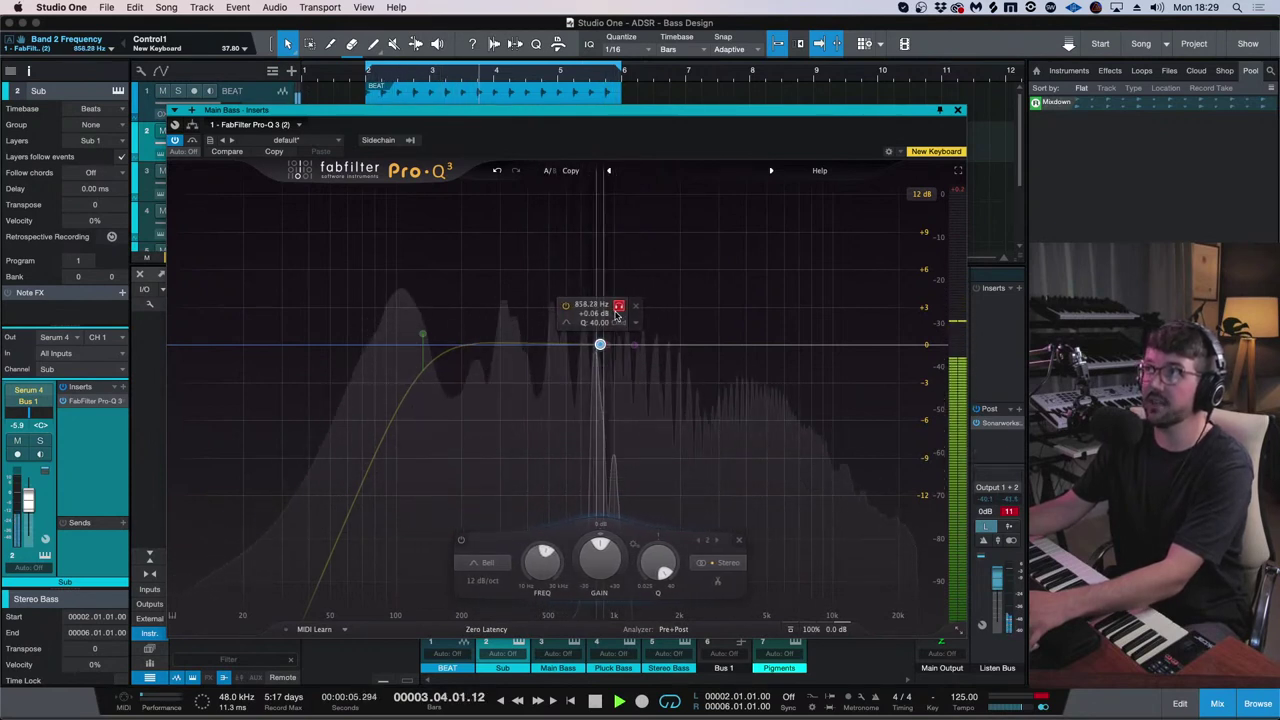
drag(733, 318, 826, 316)
click(848, 309)
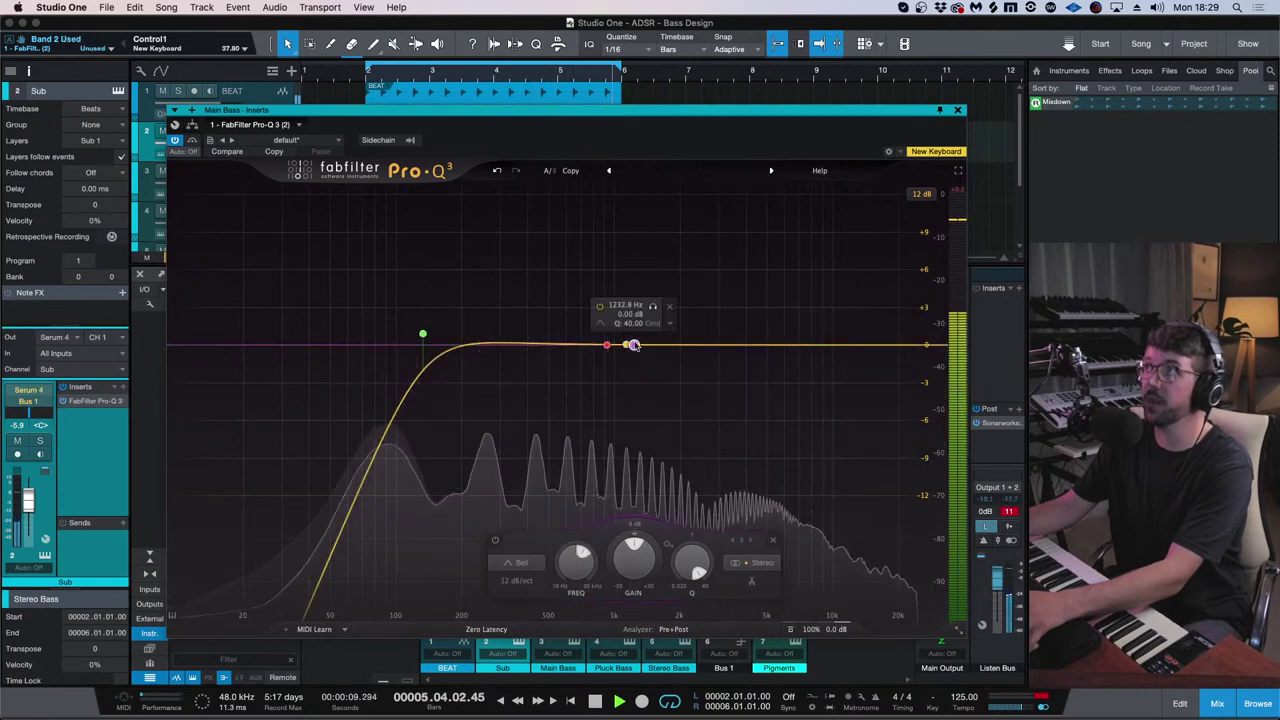
click(672, 307)
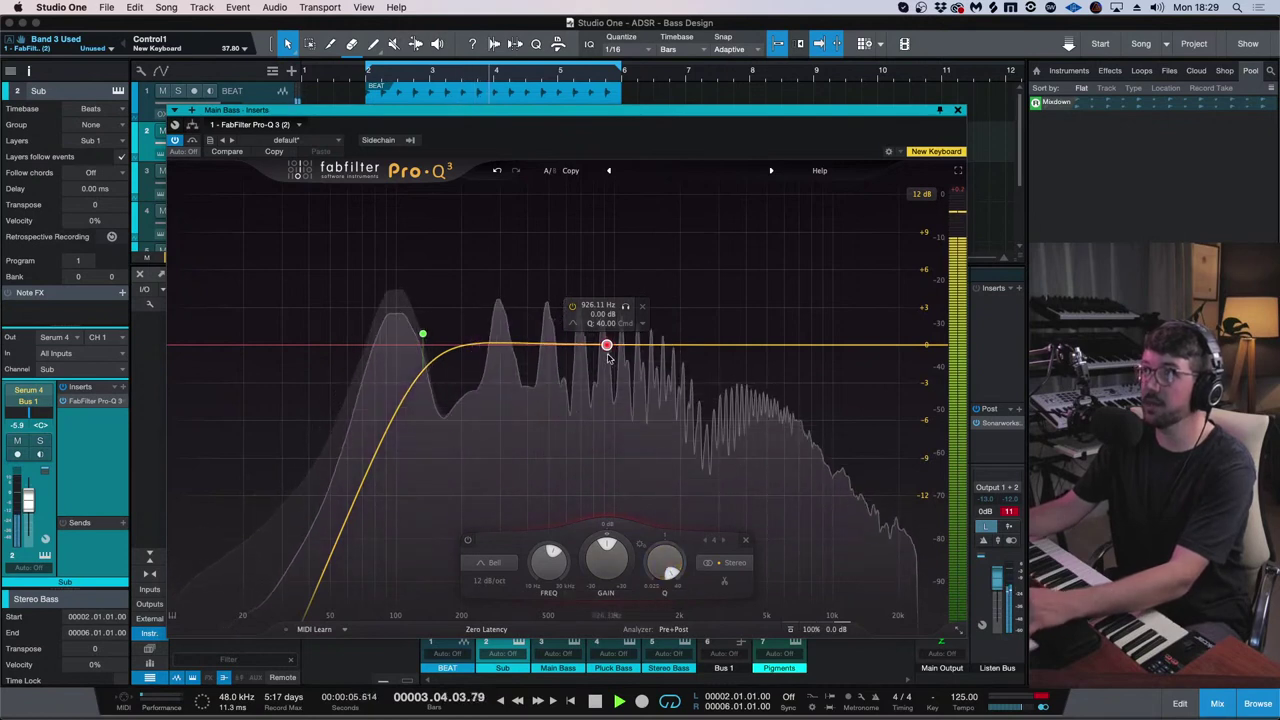
key(space)
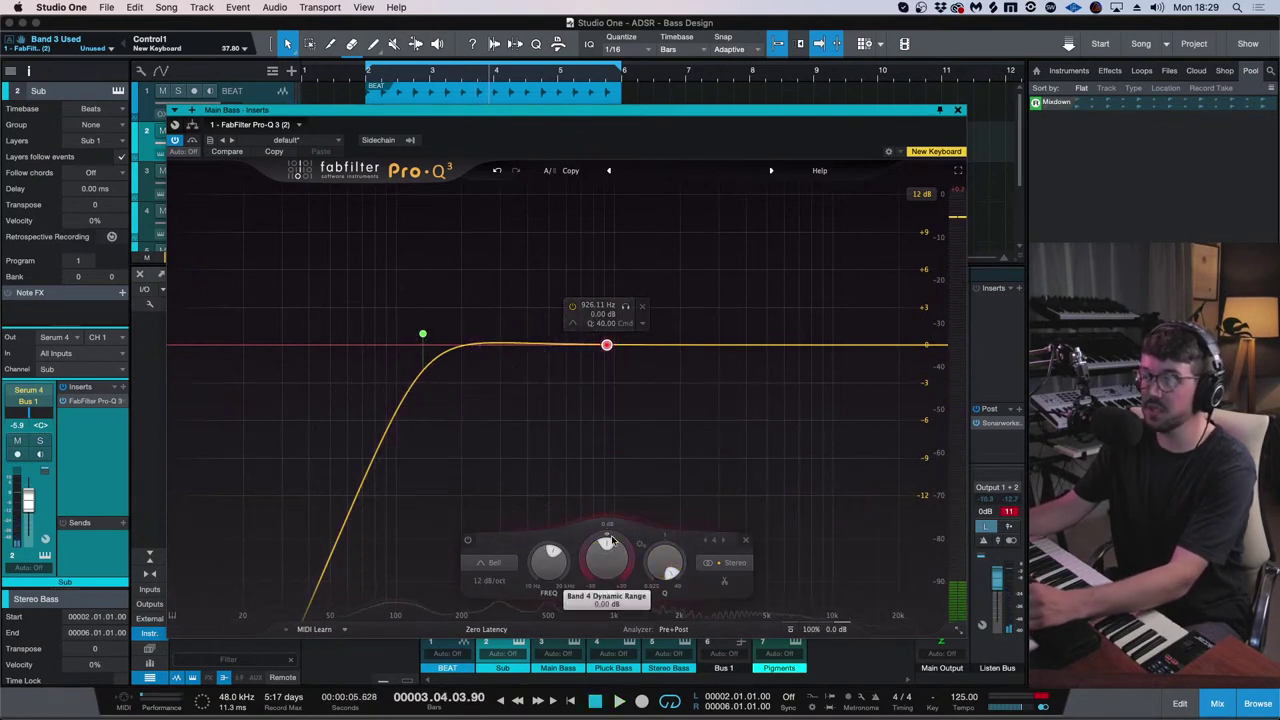
- Give the 926 Hz band a negative dynamic range, widen its Q to about 10.9, and play from the start
mouse_move(612, 540)
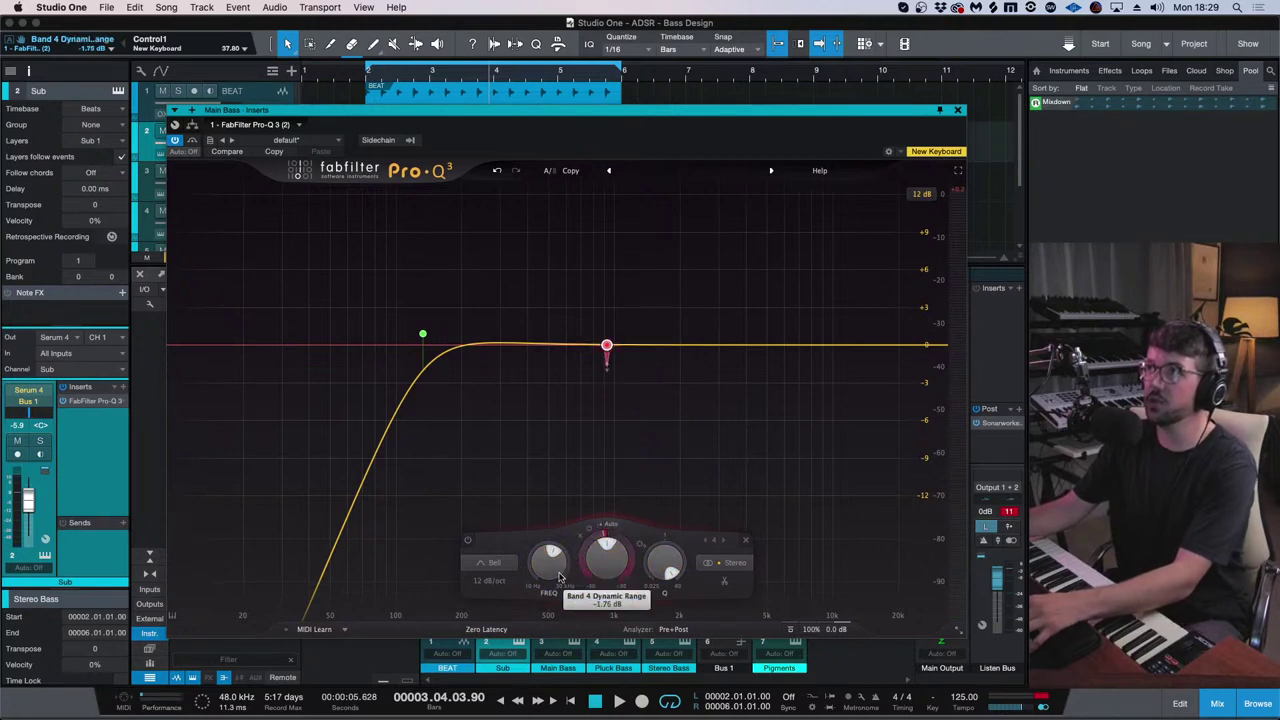
click(368, 80)
key(space)
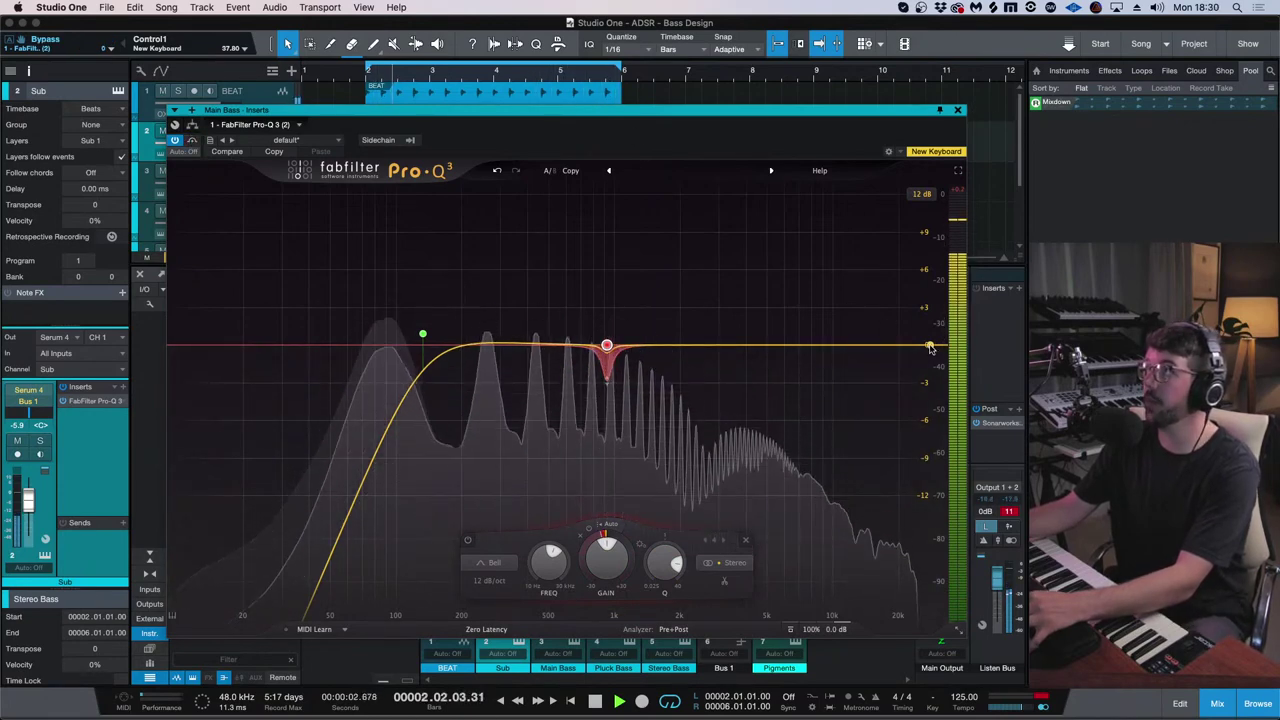
- Add a 12 dB/oct high cut at about 9.7 kHz to Main Bass's EQ and close the plug-in window
click(842, 345)
mouse_move(842, 345)
mouse_down()
mouse_move(766, 334)
mouse_move(829, 340)
mouse_up()
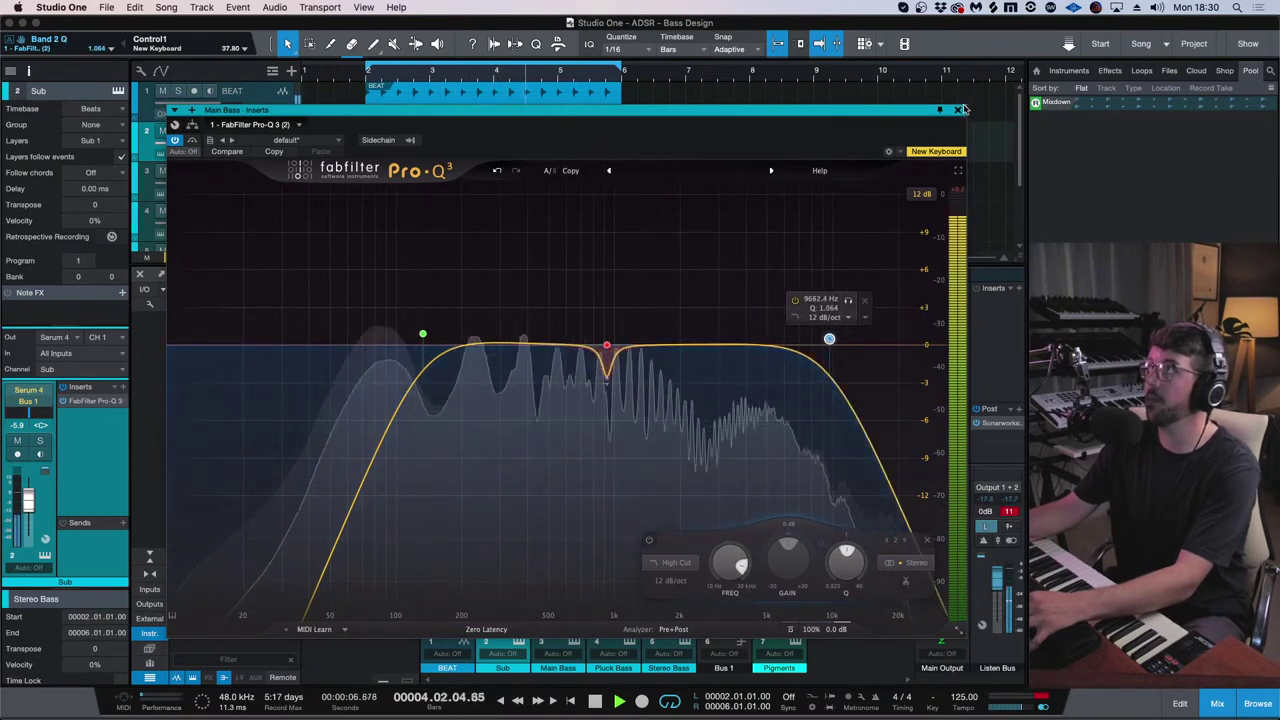
key(super+w)
- Copy Main Bass's EQ onto the Pluck Bass channel and solo Pluck Bass
click(579, 367)
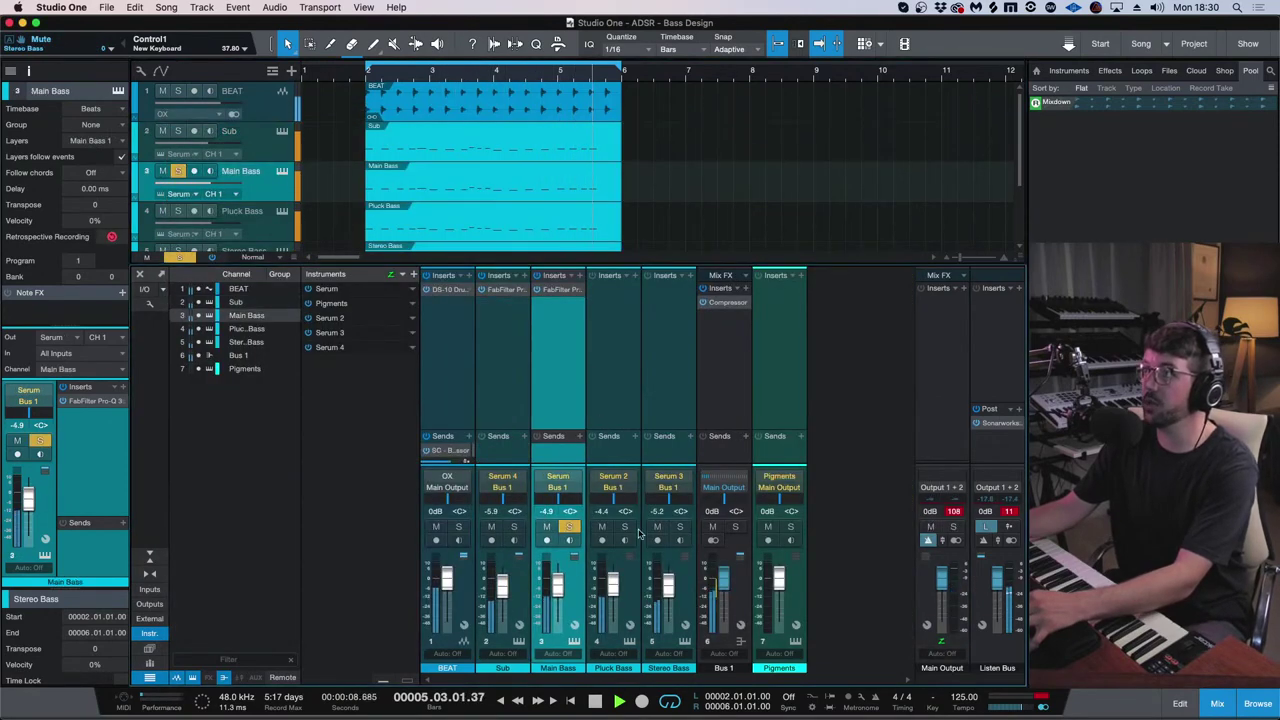
click(630, 297)
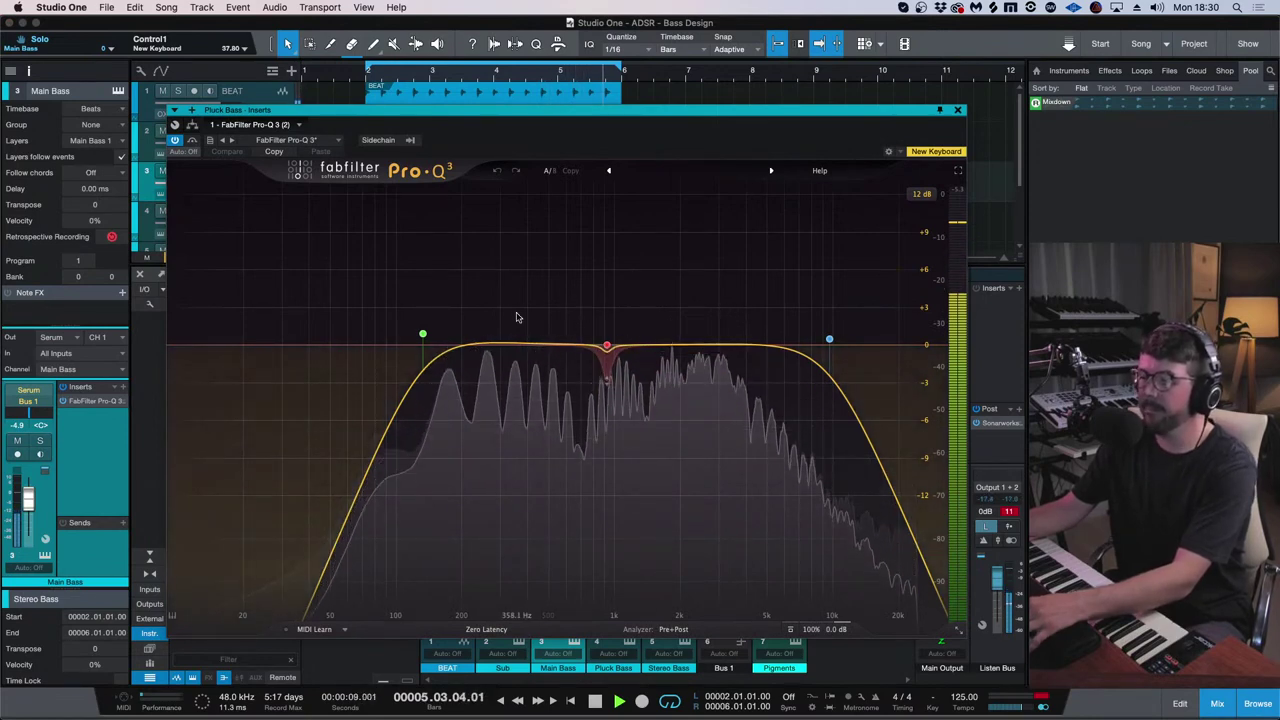
- Raise Pluck Bass's low cut, lower its high cut to about 5.8 kHz, and delete the 926 Hz band
mouse_move(452, 322)
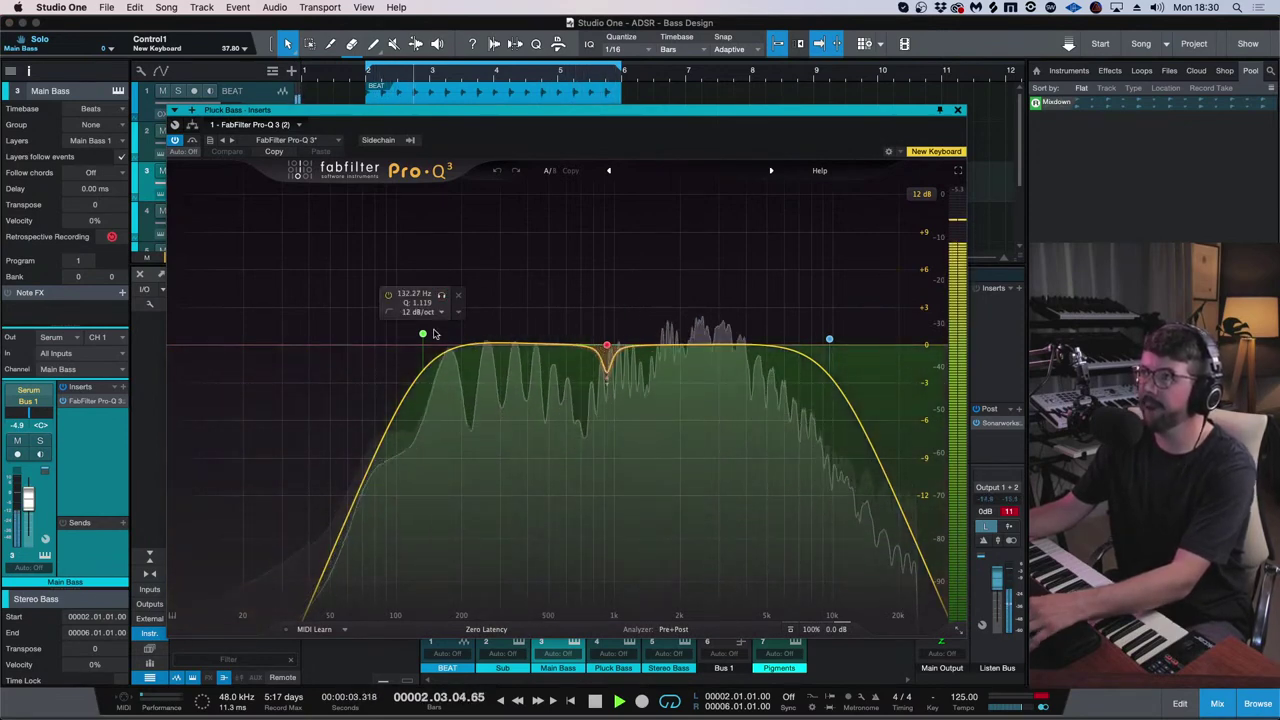
drag(423, 335, 436, 334)
drag(829, 340, 780, 336)
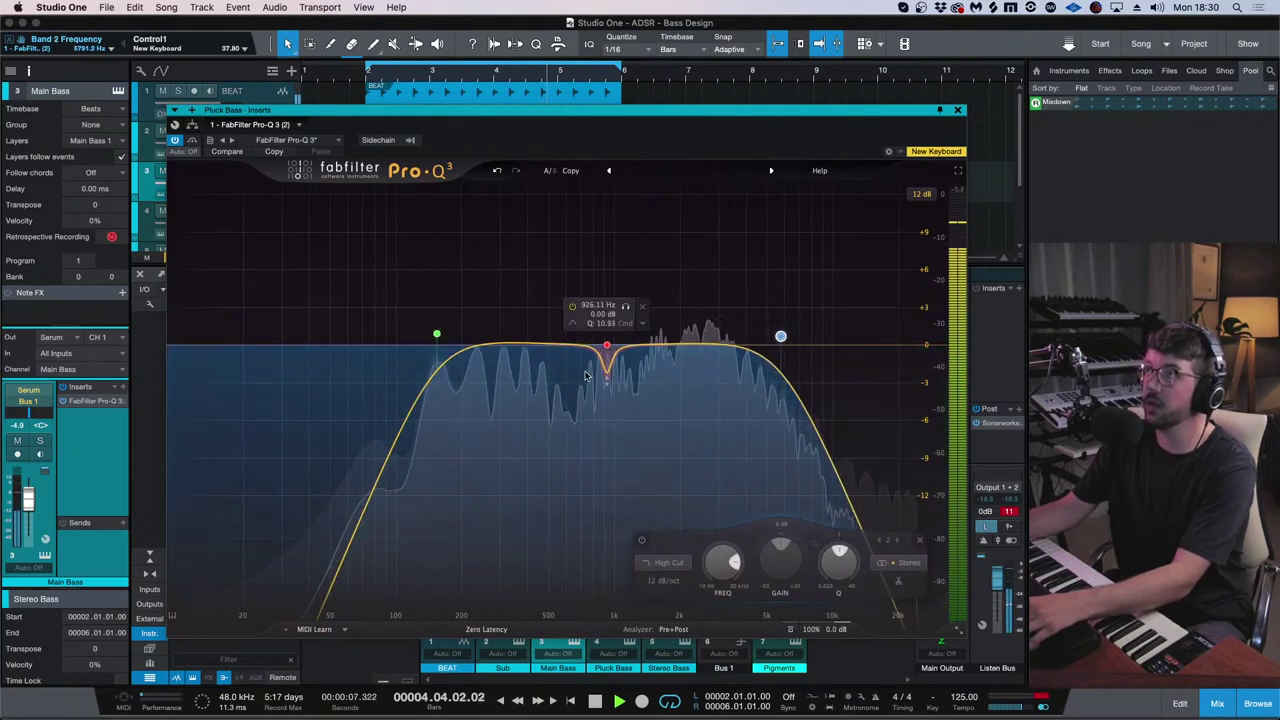
drag(443, 337, 488, 330)
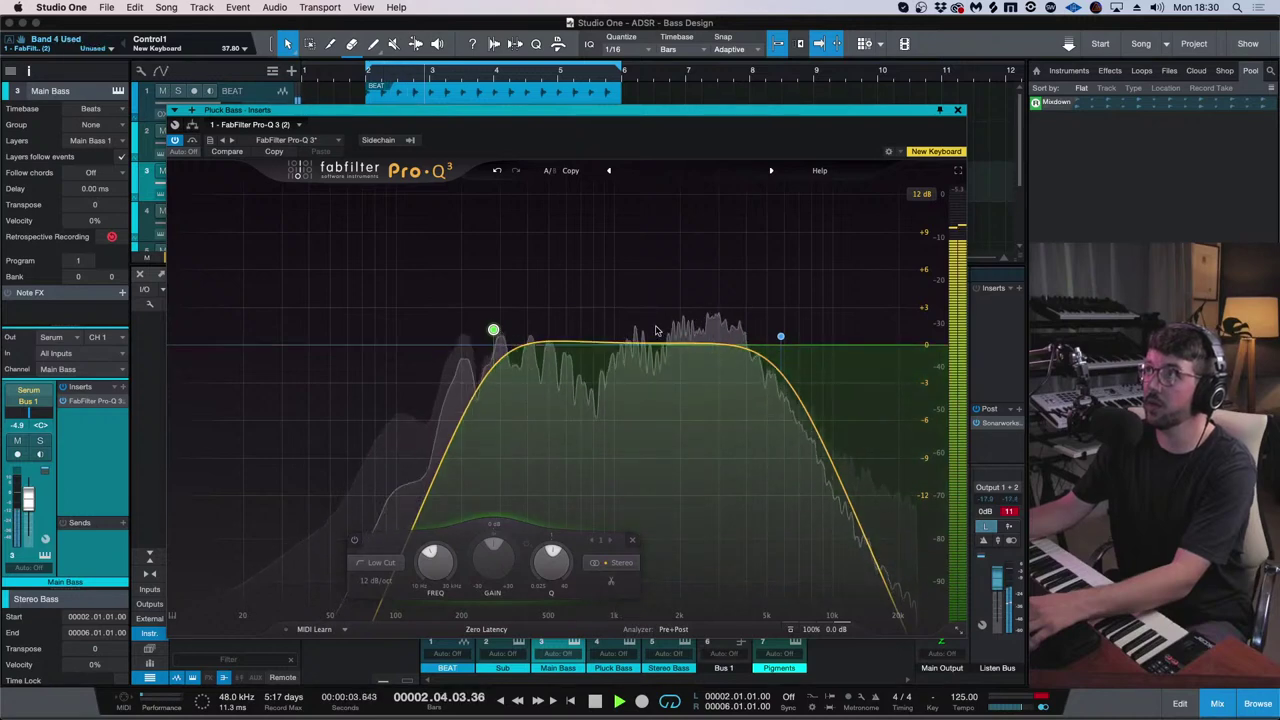
- Sweep two new Q 40 bell bands in solo, placing the lower one near 1.7 kHz, and lower Pluck Bass's low cut slightly
double_click(586, 342)
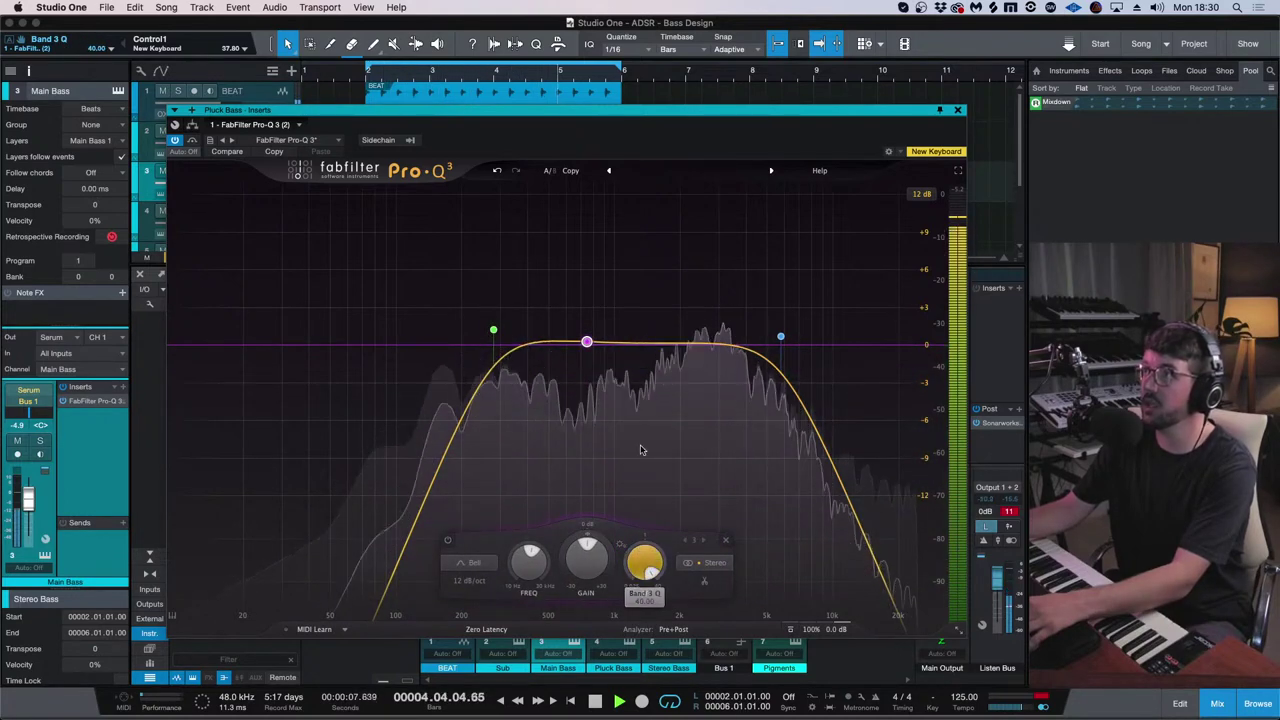
drag(605, 312, 680, 304)
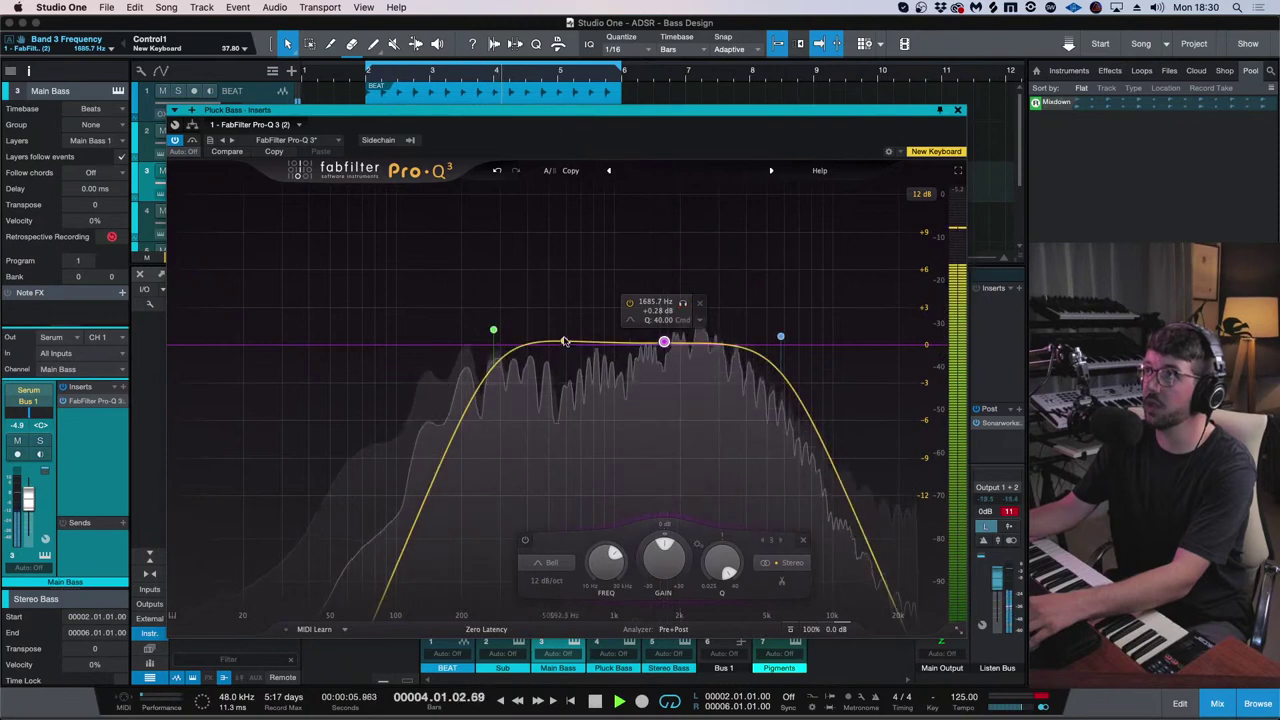
drag(493, 330, 480, 336)
click(605, 346)
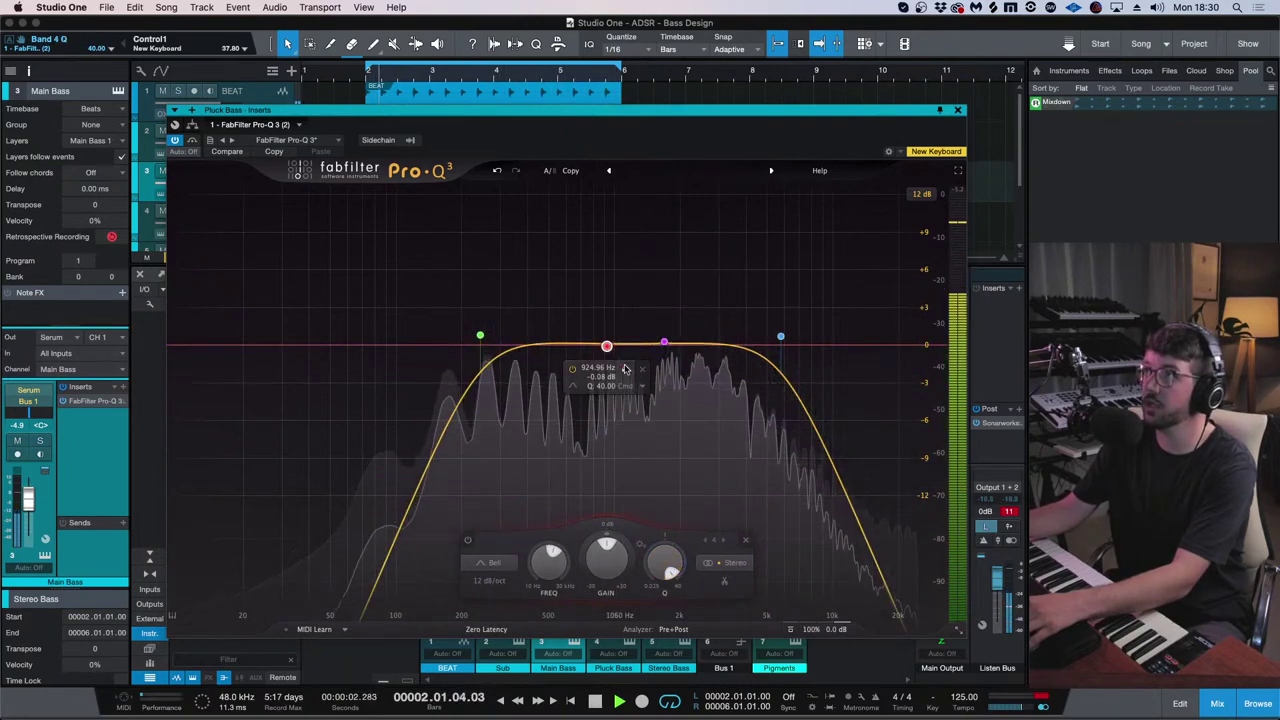
drag(625, 368, 737, 342)
- Set both Pluck Bass bell bands to a Q of about 7.1 and a dynamic range of about -4.27 dB, and close the EQ
click(664, 343)
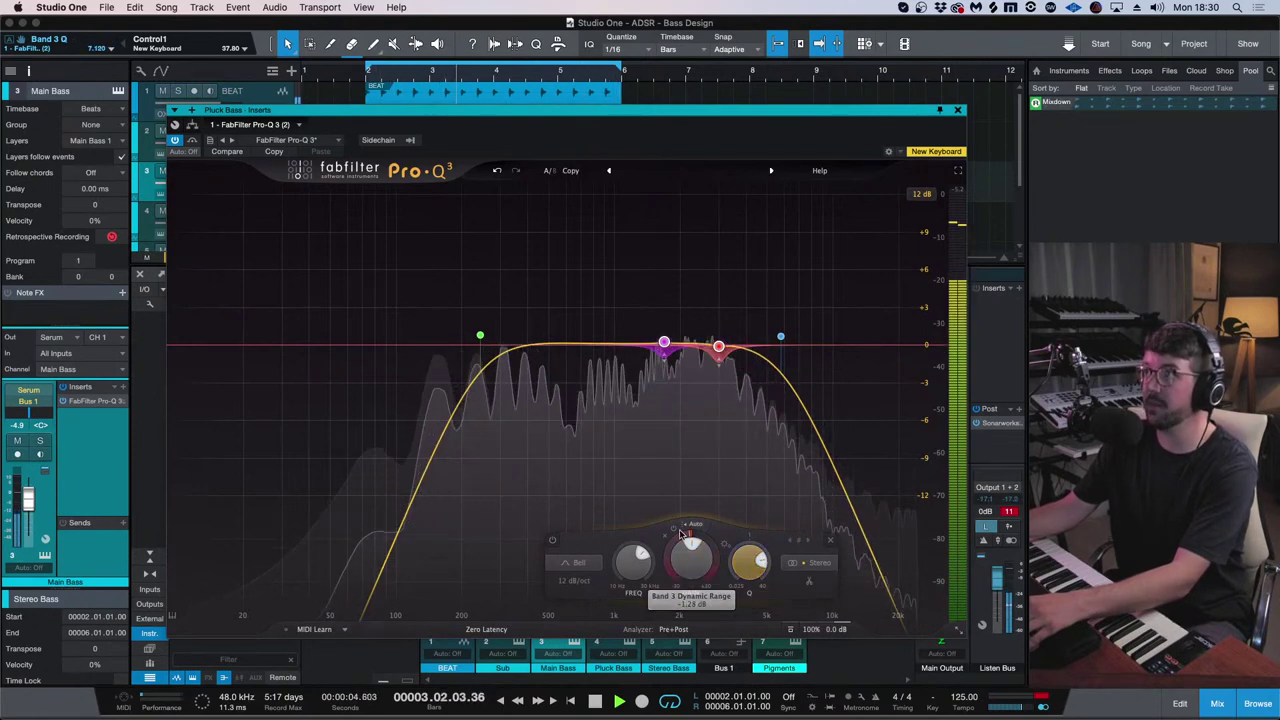
drag(681, 535, 656, 572)
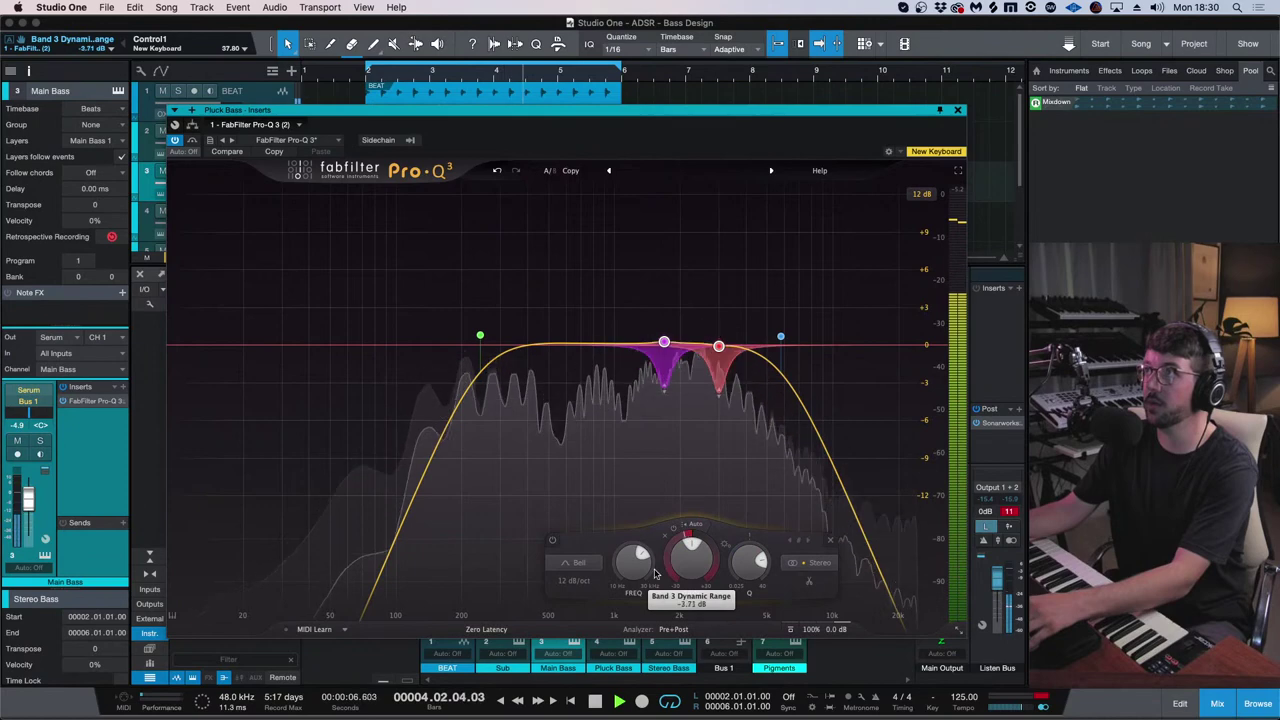
key(super+w)
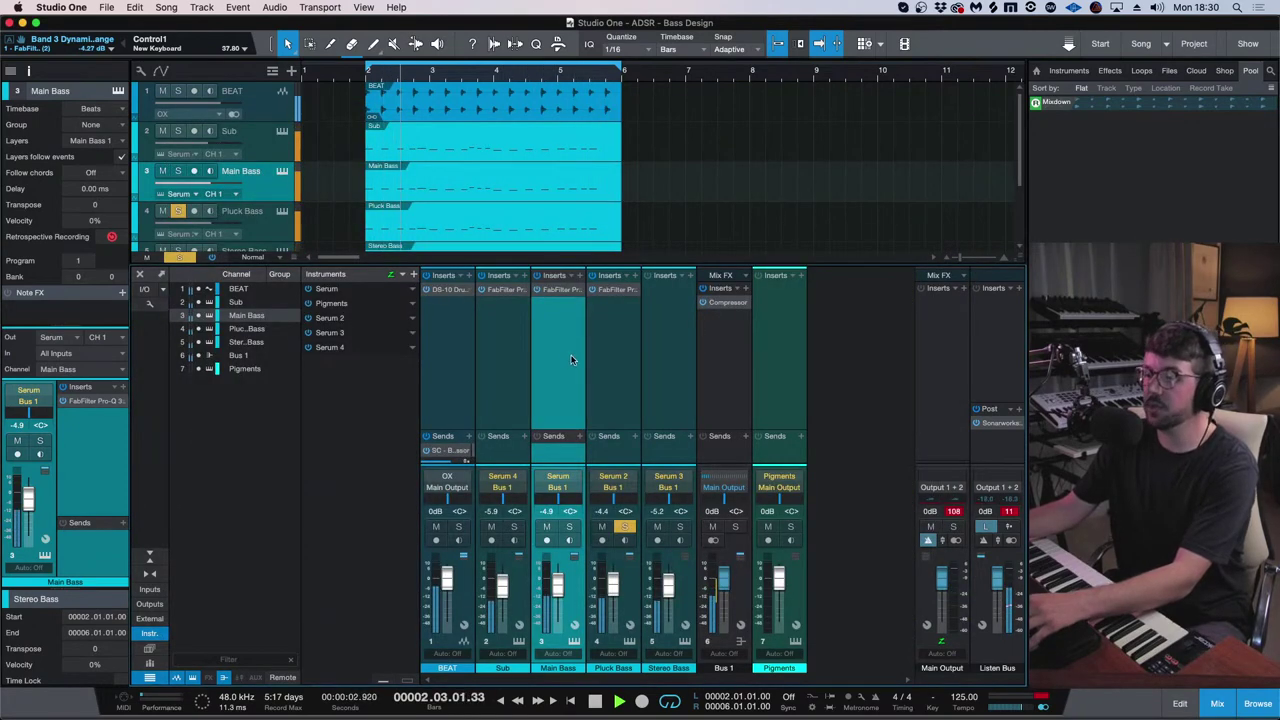
- Insert DS-10 Drum Shaper on the Pluck Bass channel
click(612, 340)
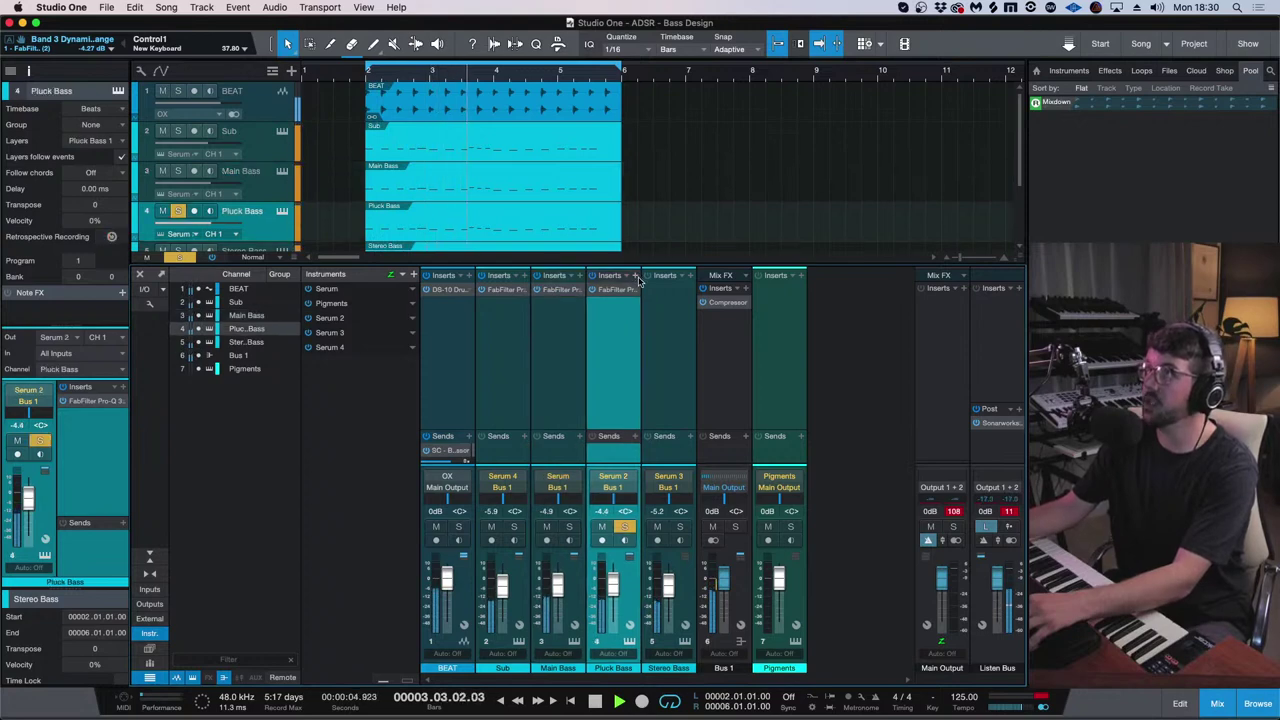
click(635, 276)
text(ds-10)
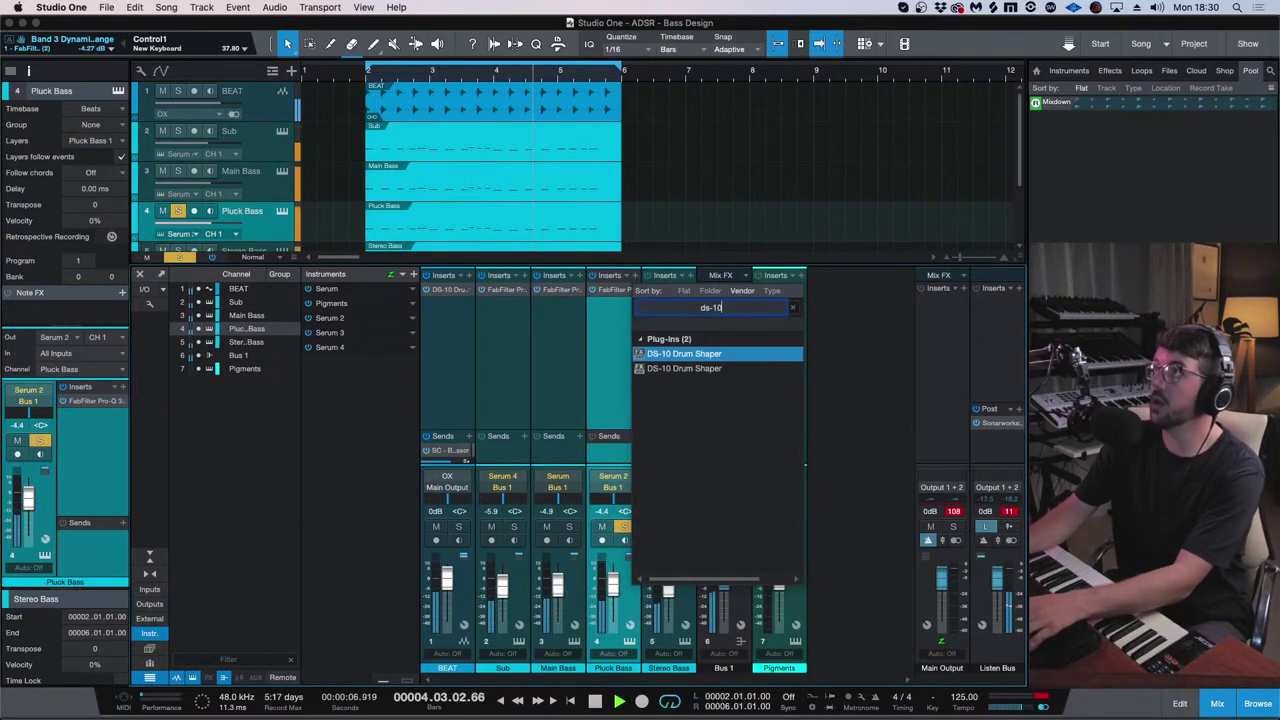
- Add the DS-10 Drum Shaper to the Pluck Bass channel, raise its Attack and enable Soft Clip
key(Return)
drag(370, 120, 560, 167)
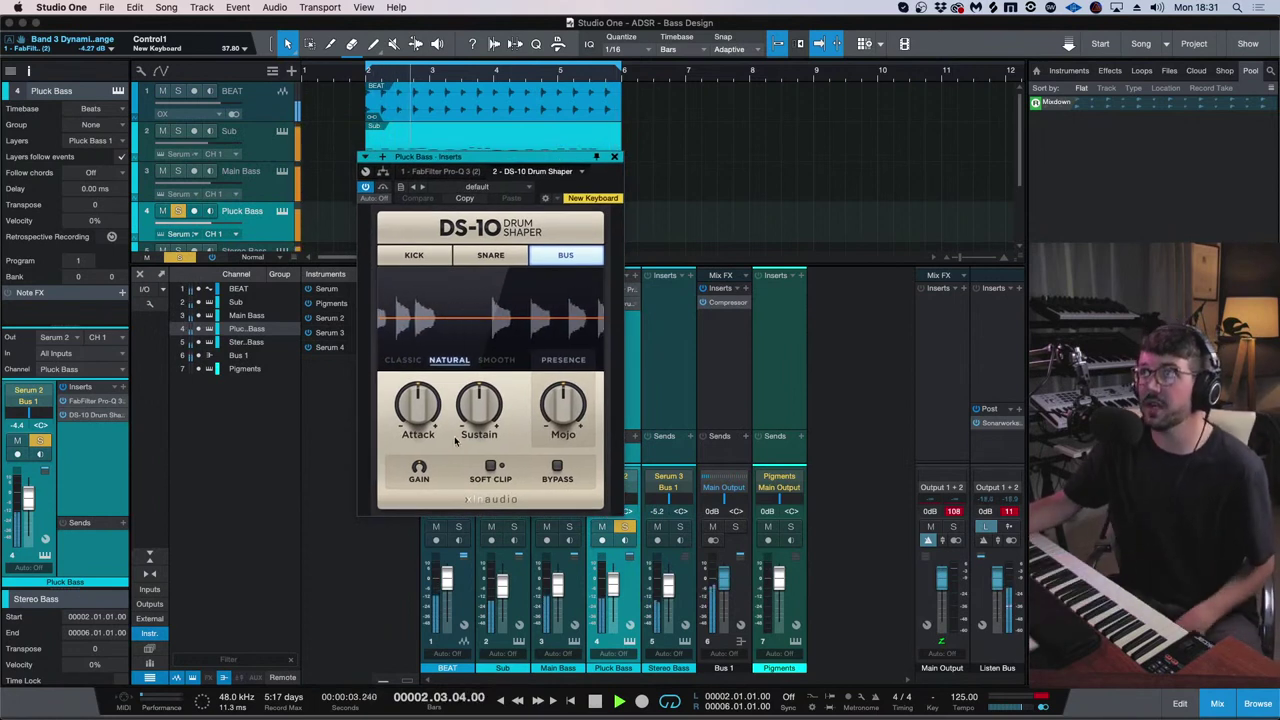
click(418, 405)
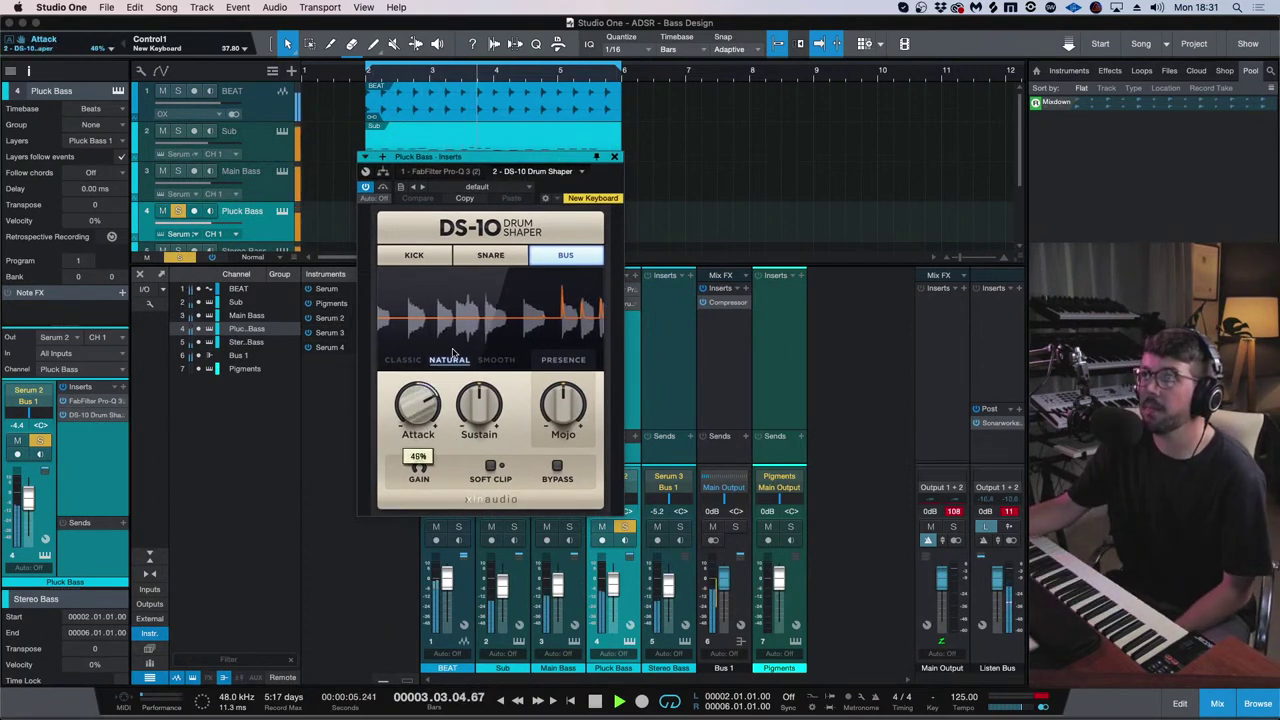
drag(418, 405, 418, 380)
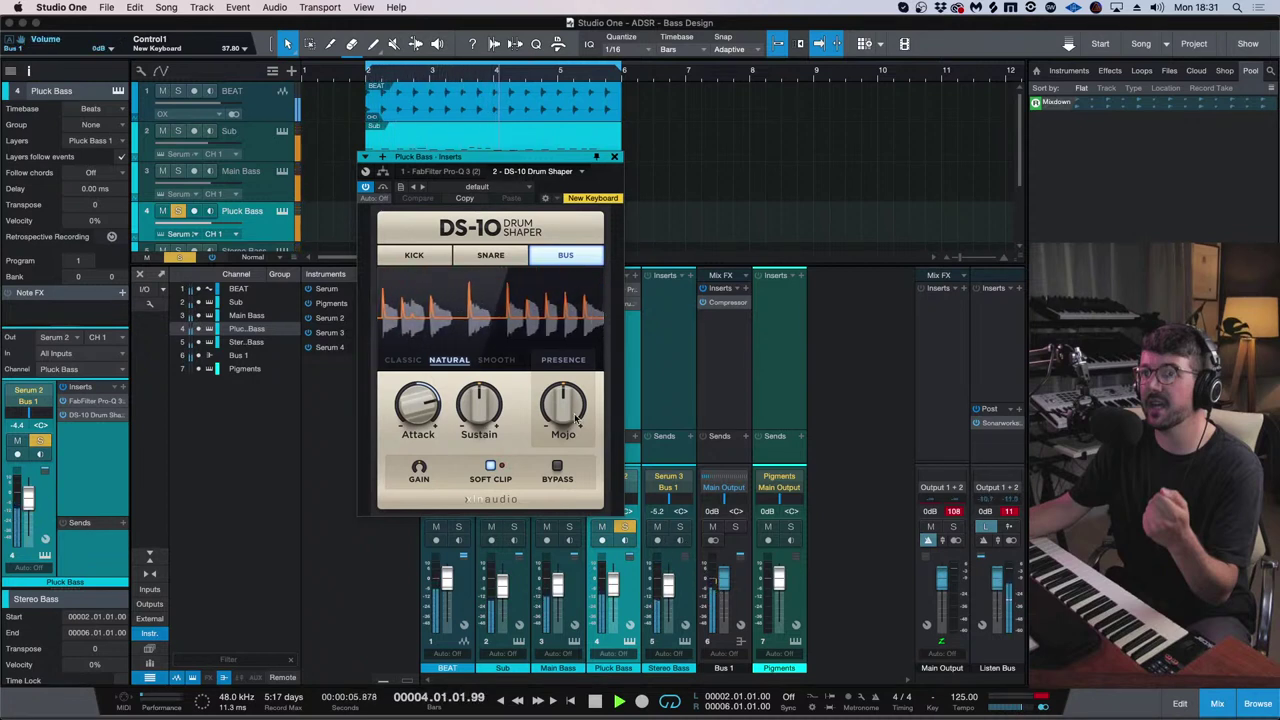
click(614, 157)
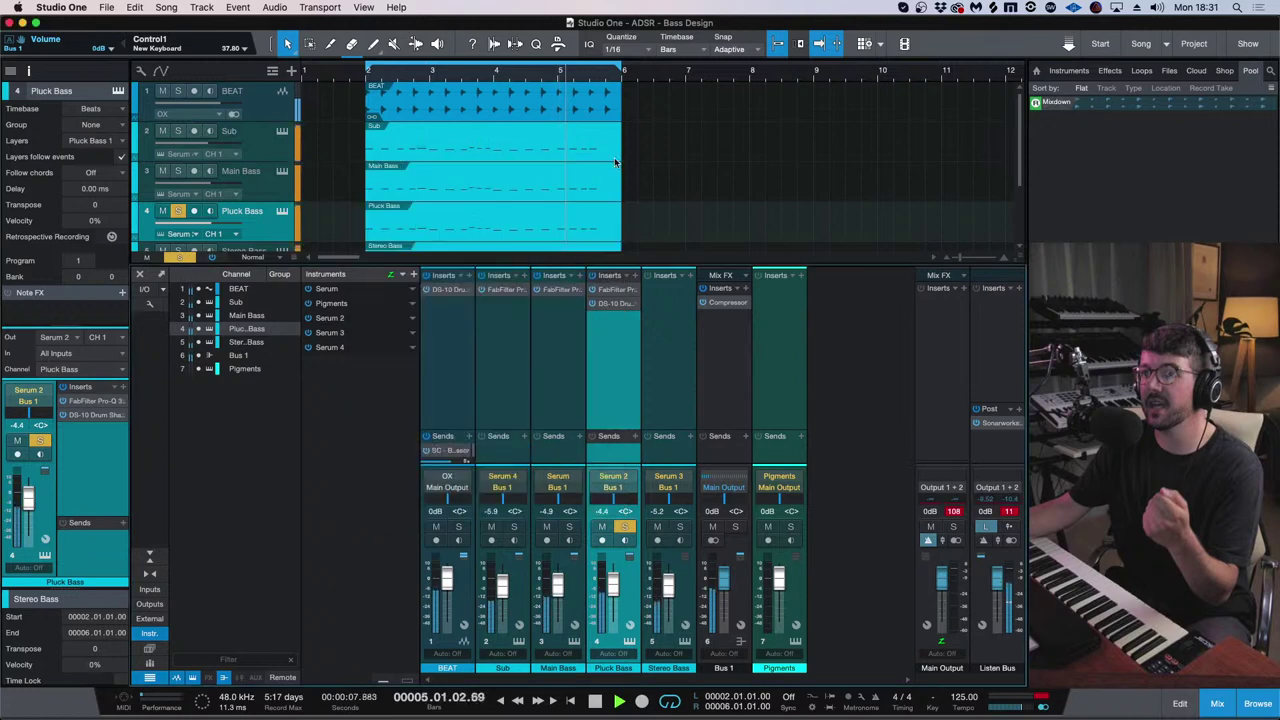
- Solo Stereo Bass instead of Pluck Bass and copy the Pluck Bass FabFilter Pro-Q 3 insert onto it
click(680, 526)
click(624, 526)
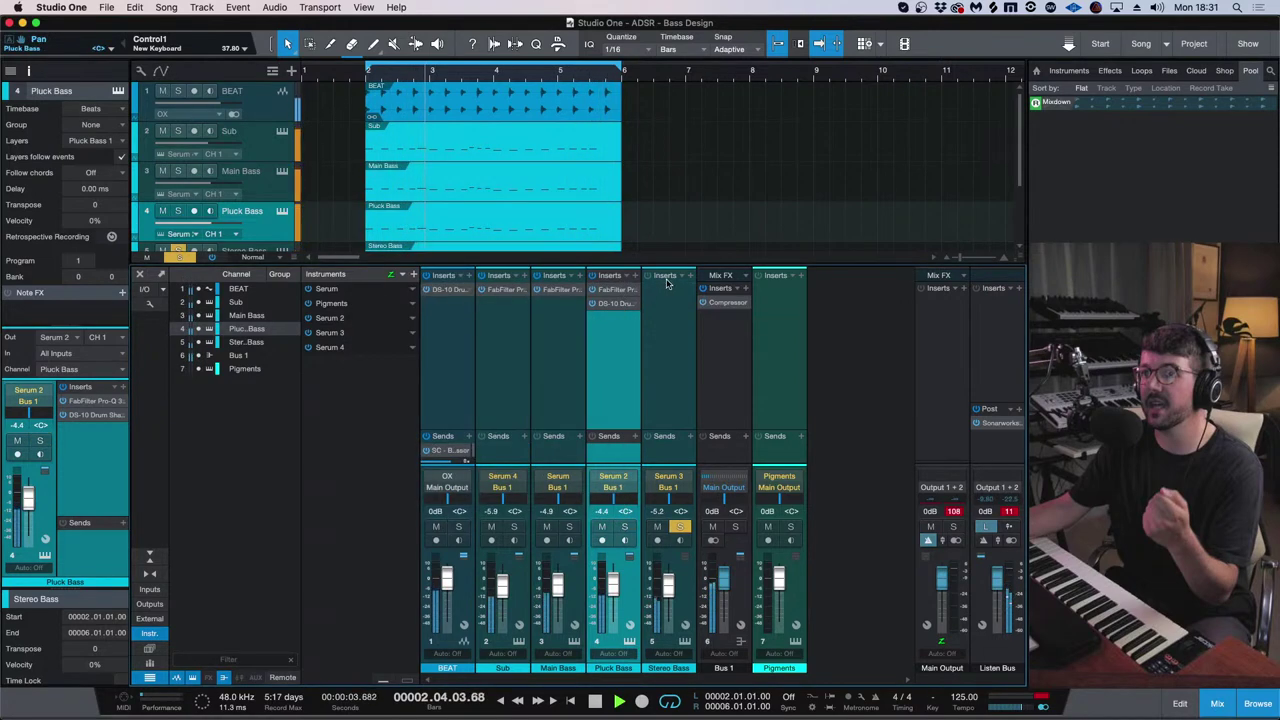
drag(668, 283, 668, 290)
drag(502, 160, 496, 33)
- Move the Stereo Bass EQ's low cut to about 197 Hz and delete all the other copied bands
double_click(785, 252)
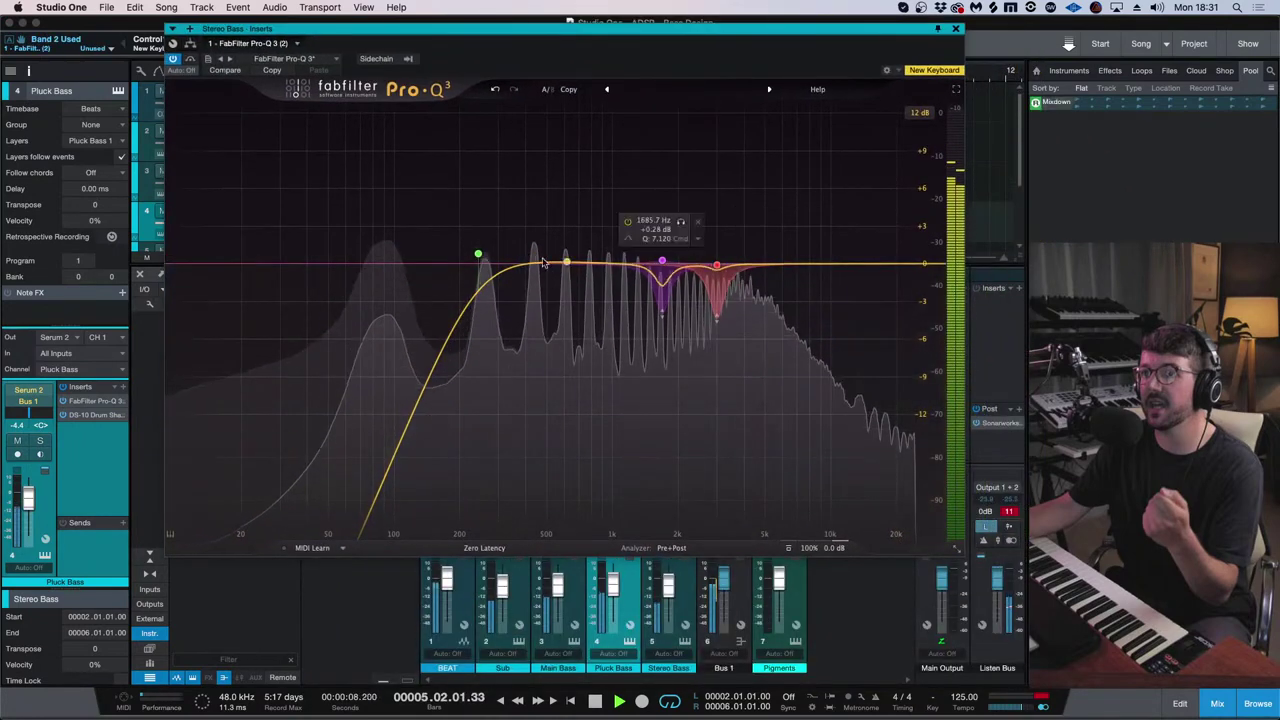
mouse_move(478, 254)
mouse_down()
mouse_move(360, 255)
mouse_move(488, 255)
mouse_move(458, 251)
mouse_up()
click(662, 261)
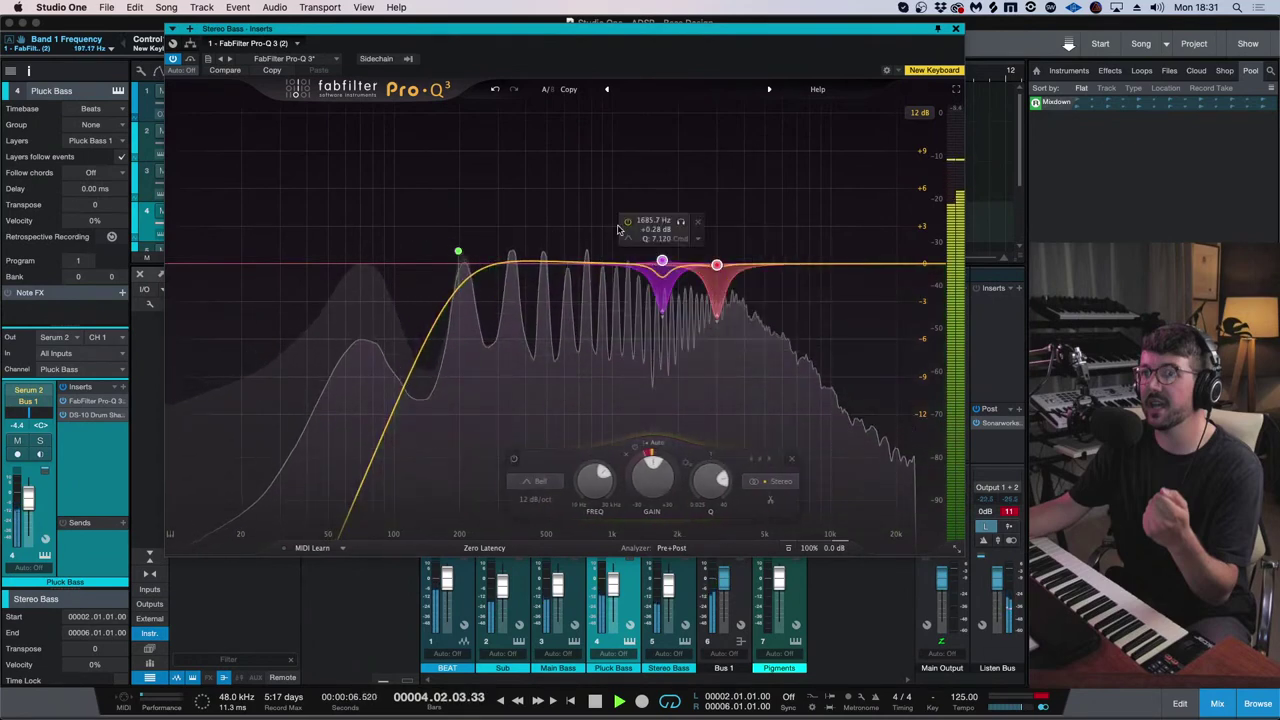
click(762, 266)
click(751, 343)
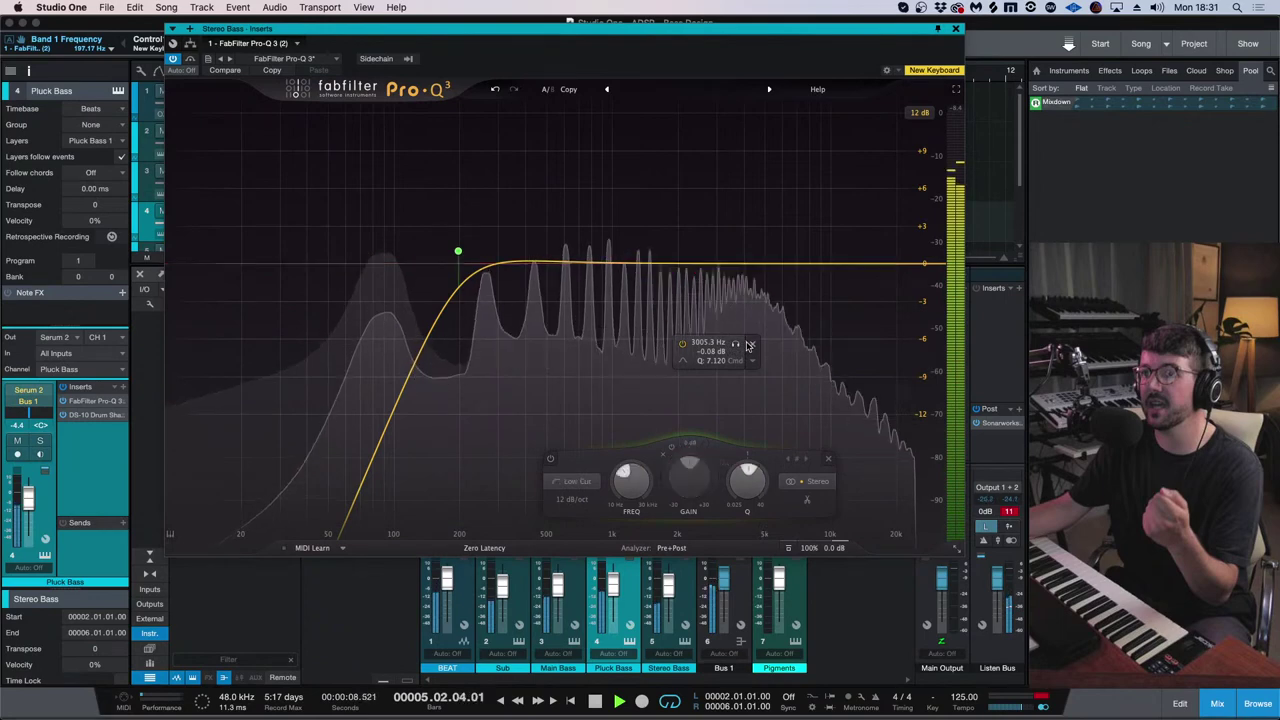
- Add three bell bands to the Stereo Bass EQ, narrow them to Q 40 and sweep them in solo for resonances
click(586, 264)
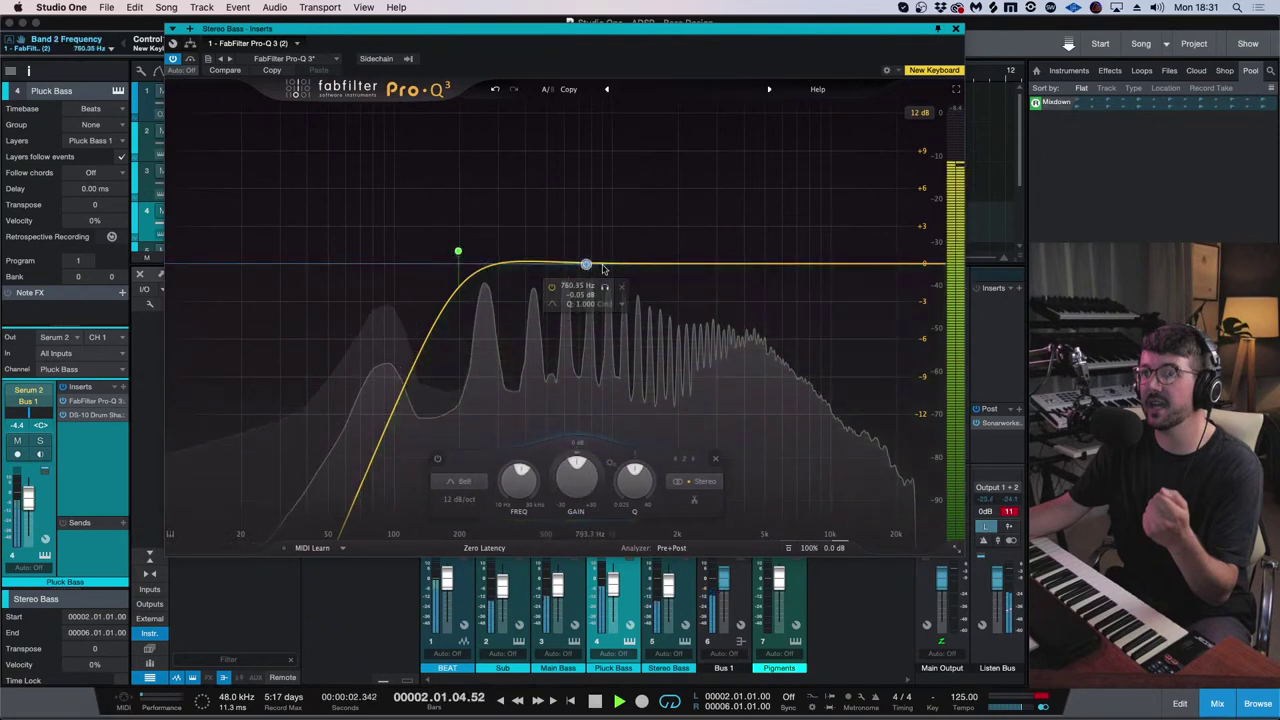
click(653, 264)
click(728, 264)
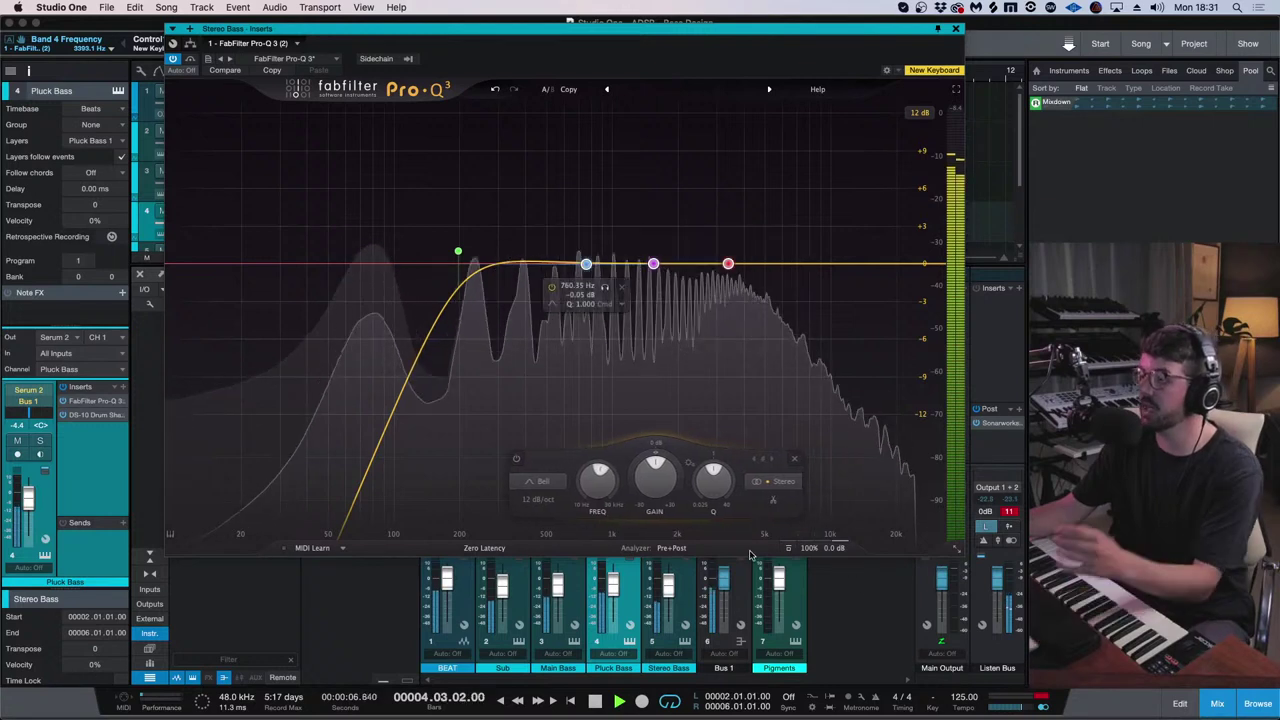
drag(716, 470, 711, 74)
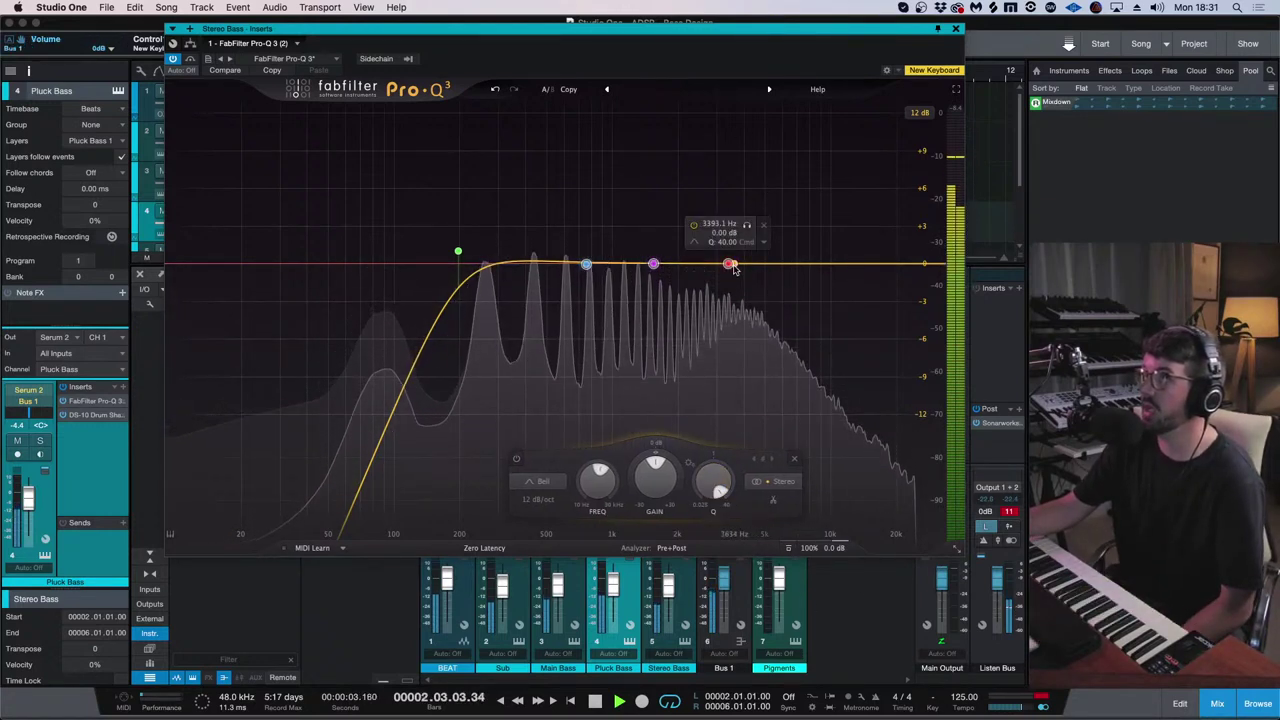
mouse_move(746, 225)
mouse_down()
mouse_move(694, 231)
mouse_move(783, 227)
mouse_move(723, 256)
mouse_move(783, 230)
mouse_move(756, 230)
mouse_up()
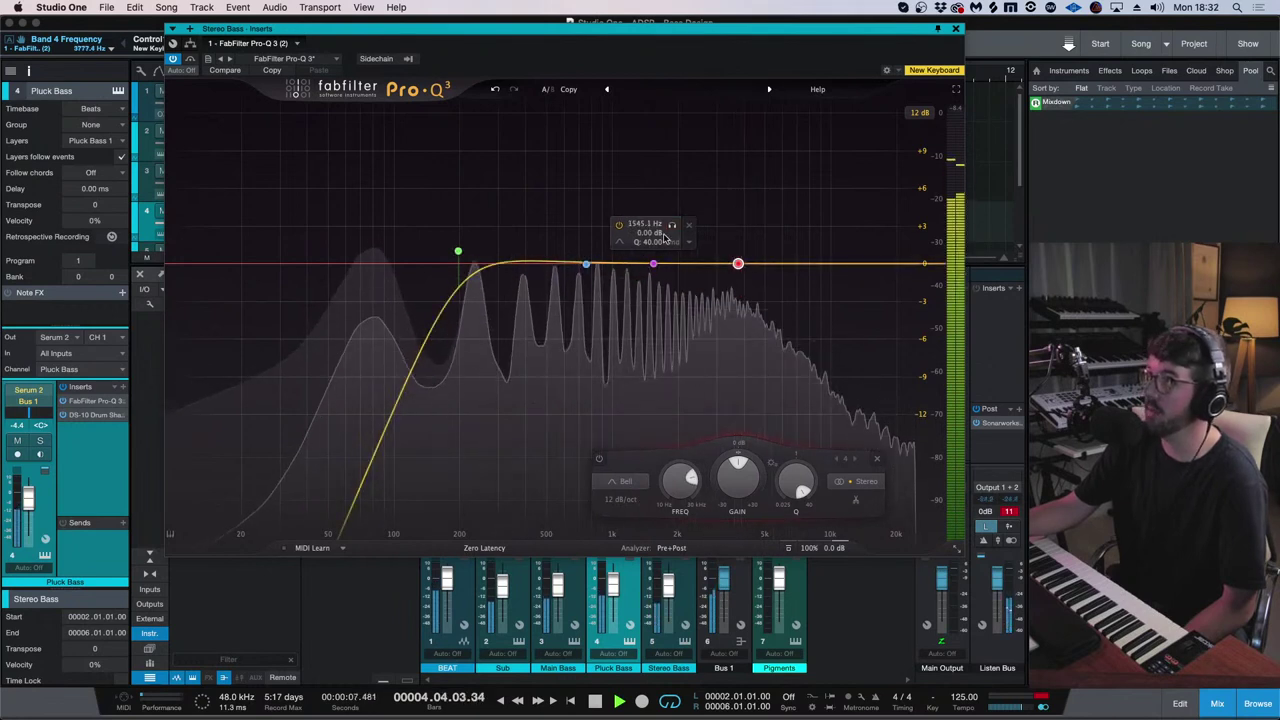
drag(677, 230, 603, 201)
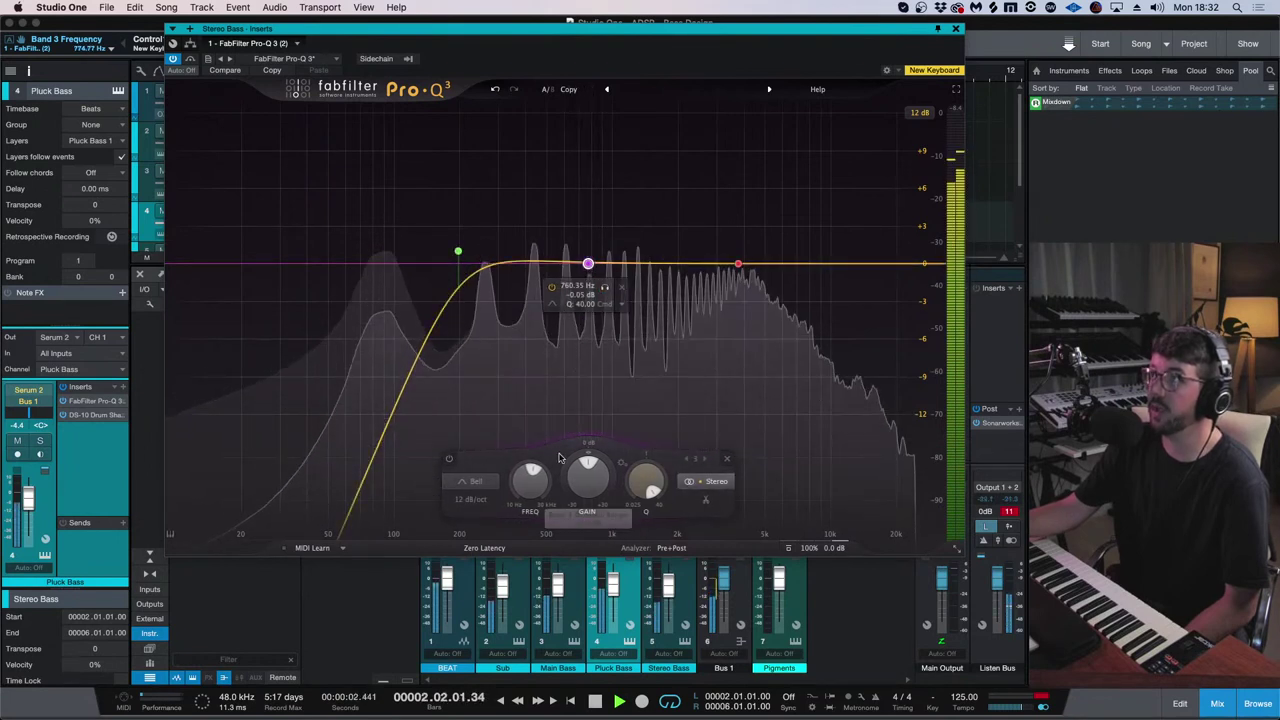
- Make the 775 Hz band a dynamic cut with a Q of about 10.6 and add a high cut at about 10.3 kHz
drag(587, 457, 652, 490)
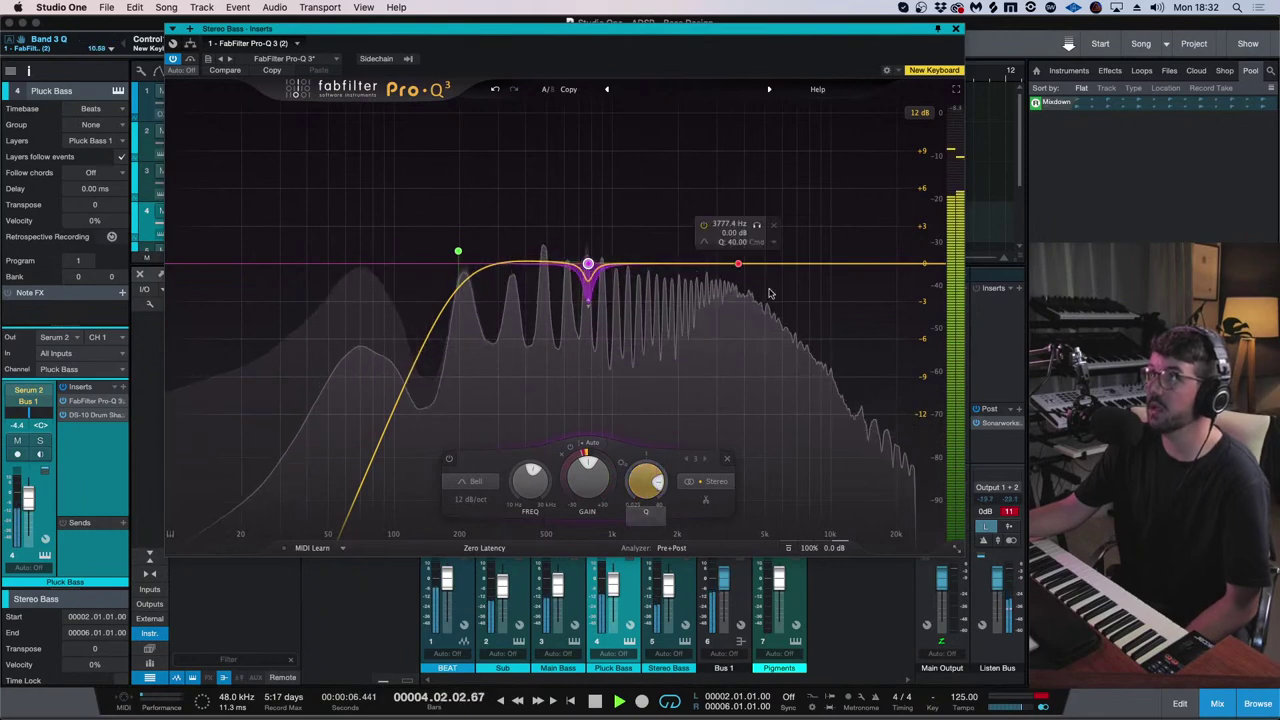
mouse_move(851, 263)
mouse_down()
mouse_move(883, 263)
mouse_move(789, 262)
mouse_move(786, 217)
mouse_move(800, 197)
mouse_move(768, 248)
mouse_move(834, 250)
mouse_up()
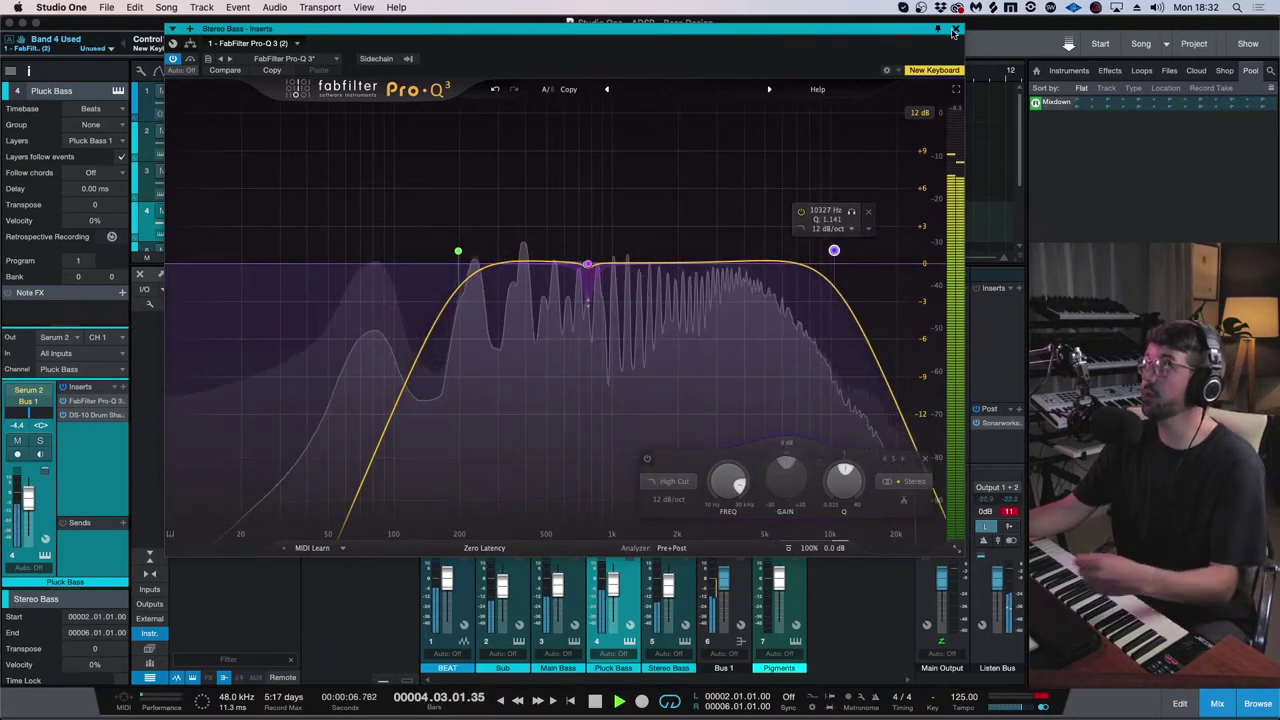
key(super+w)
- Solo the four bass channels to hear them together, and clear their solos
click(624, 526)
click(569, 526)
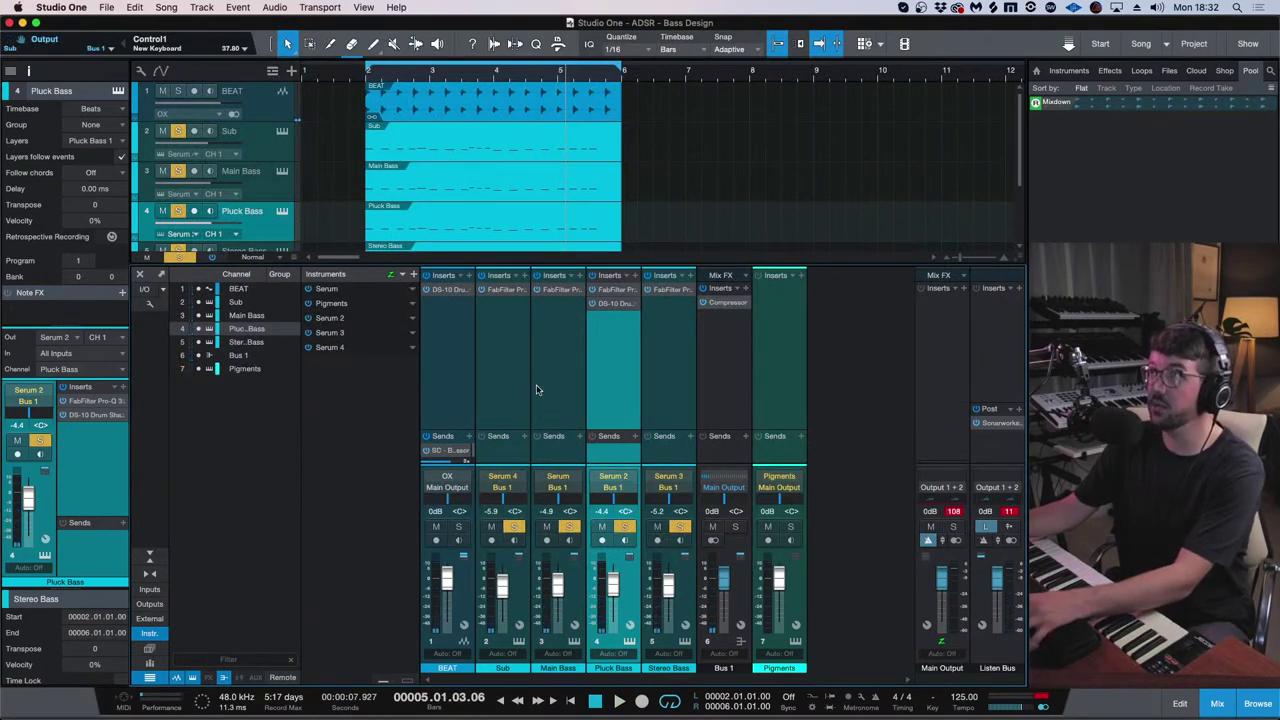
click(657, 352)
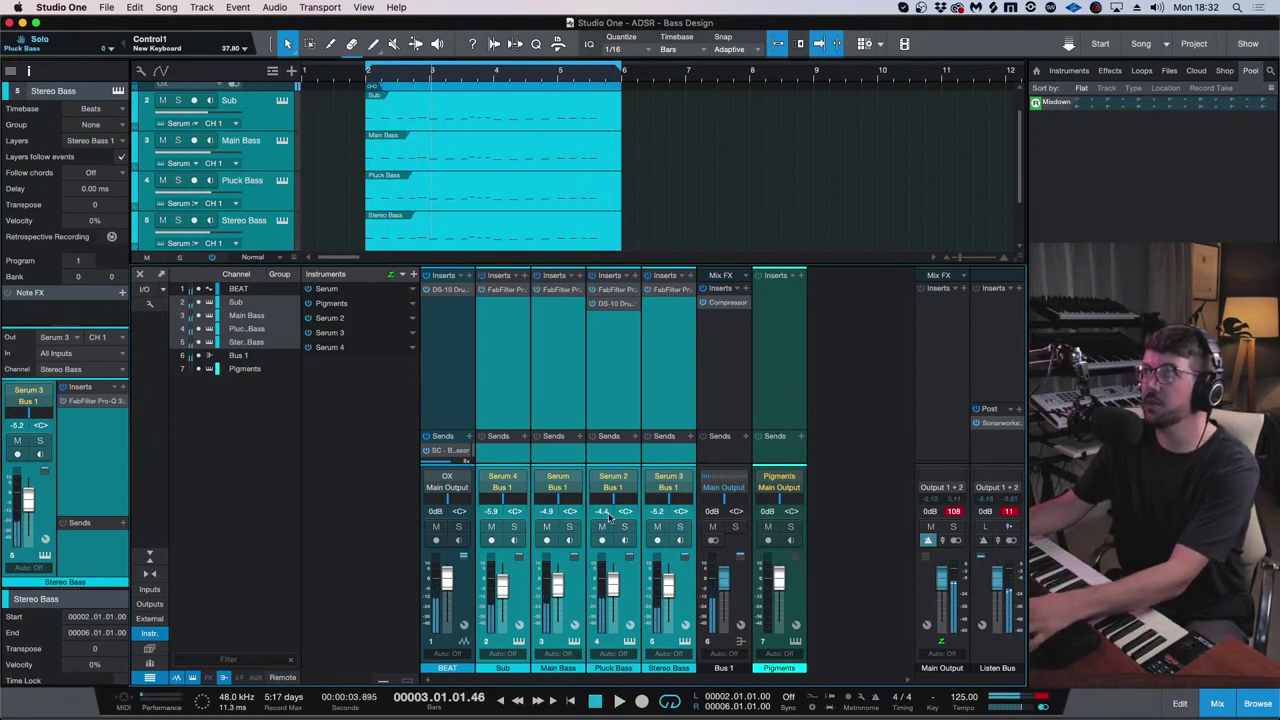
key(space)
- Add Kickstart after the Compressor on Bus 1, bypass the Compressor and play the mix
click(727, 317)
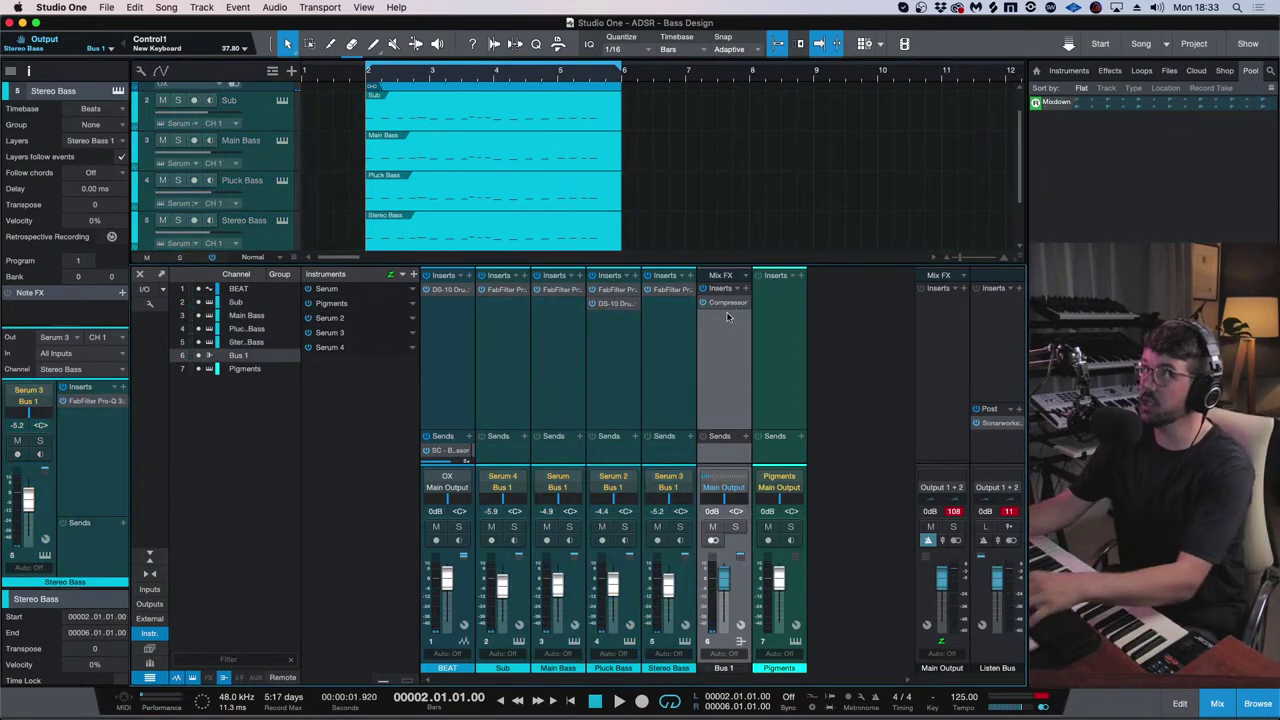
click(745, 289)
text(kic)
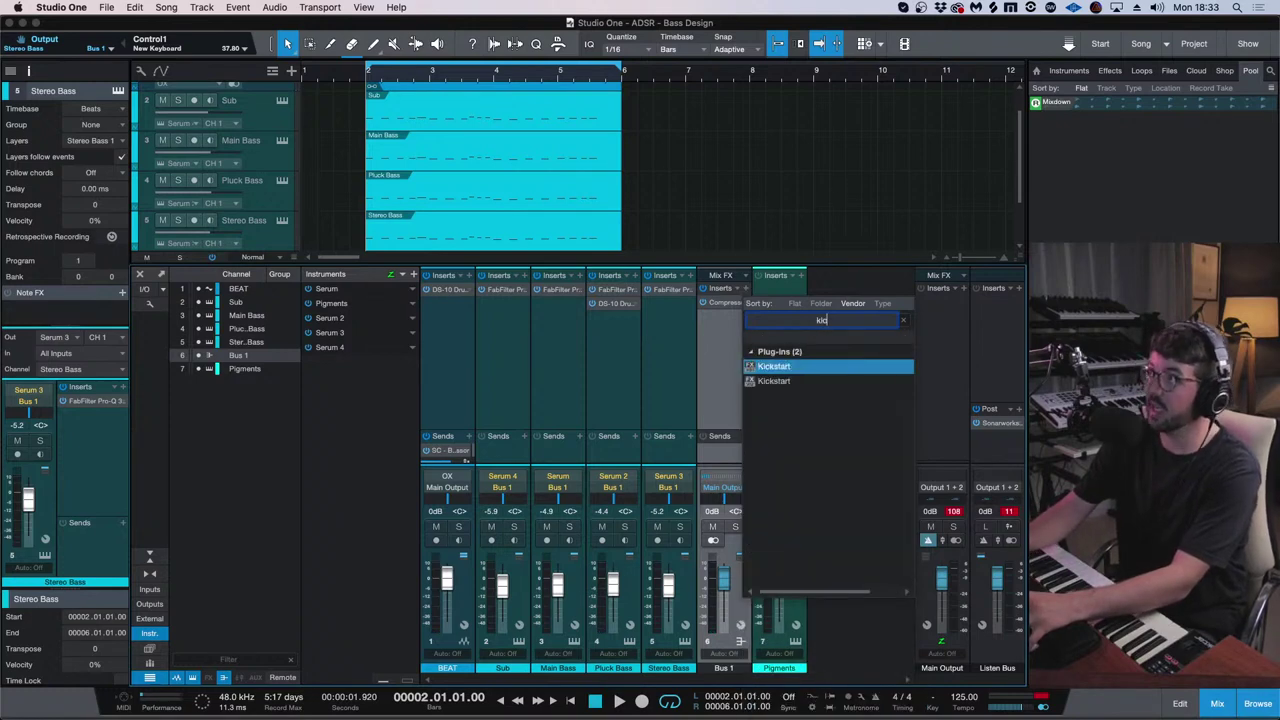
key(Return)
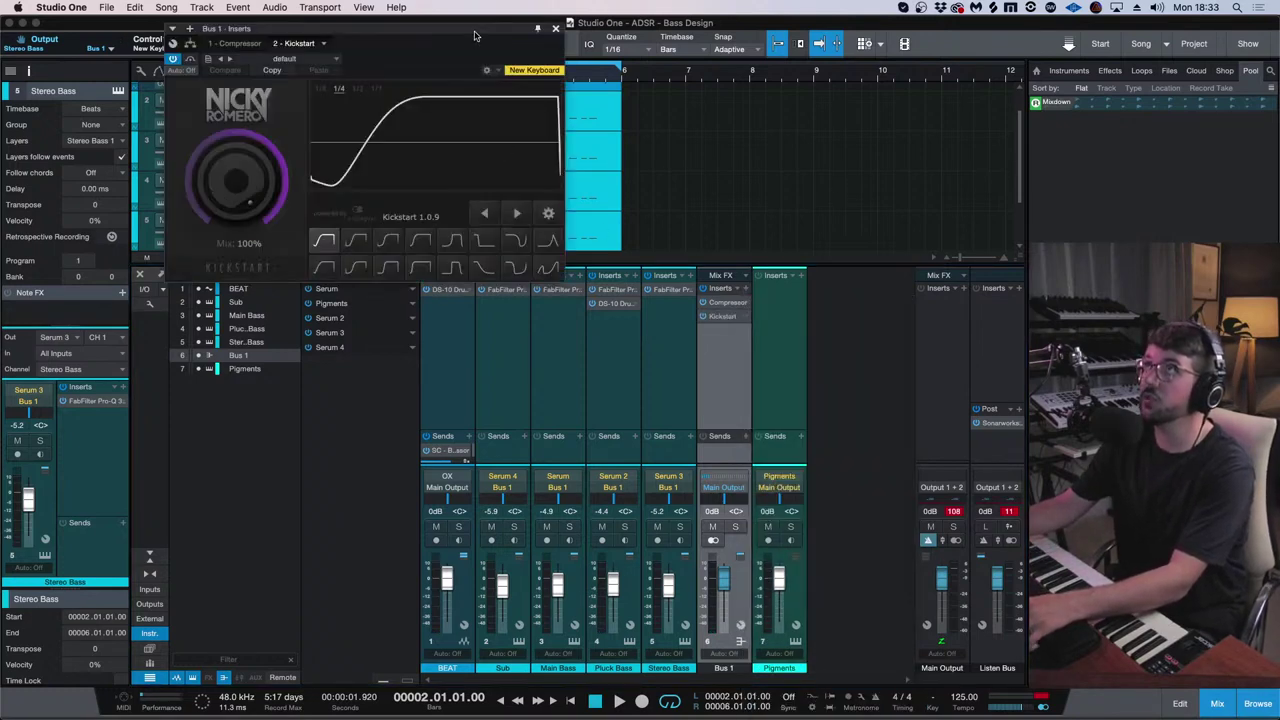
drag(475, 36, 697, 343)
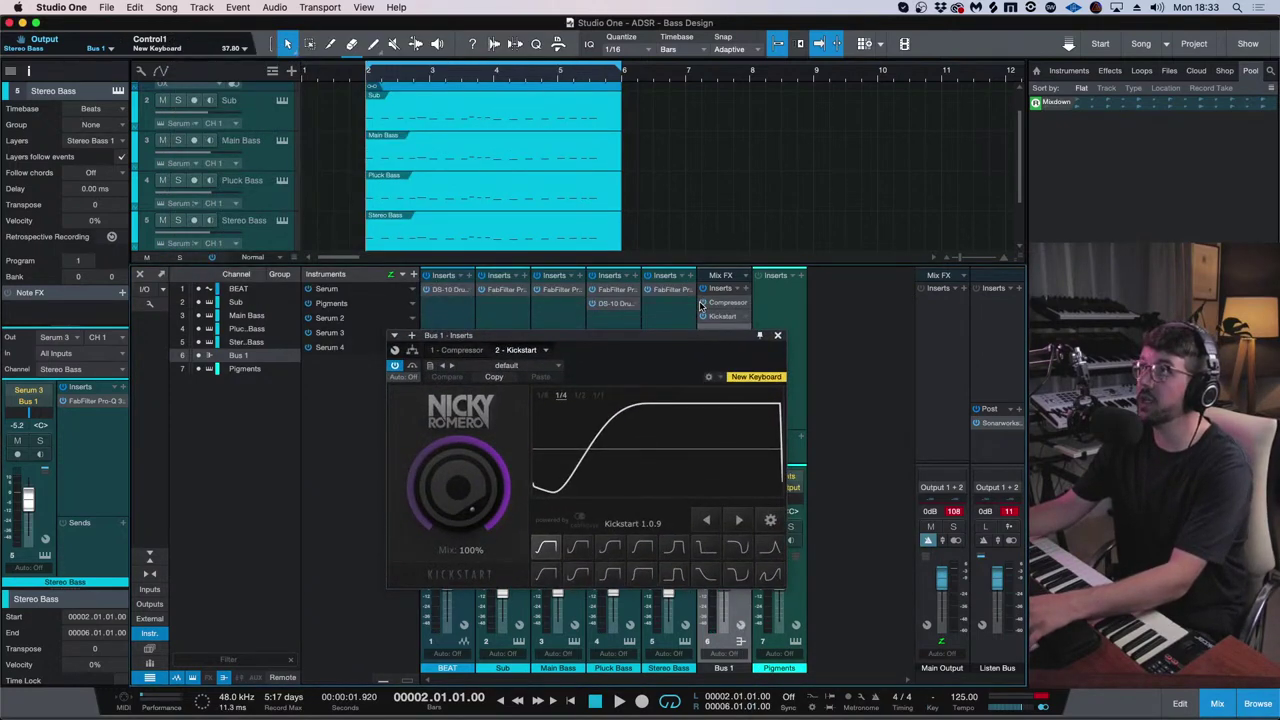
key(space)
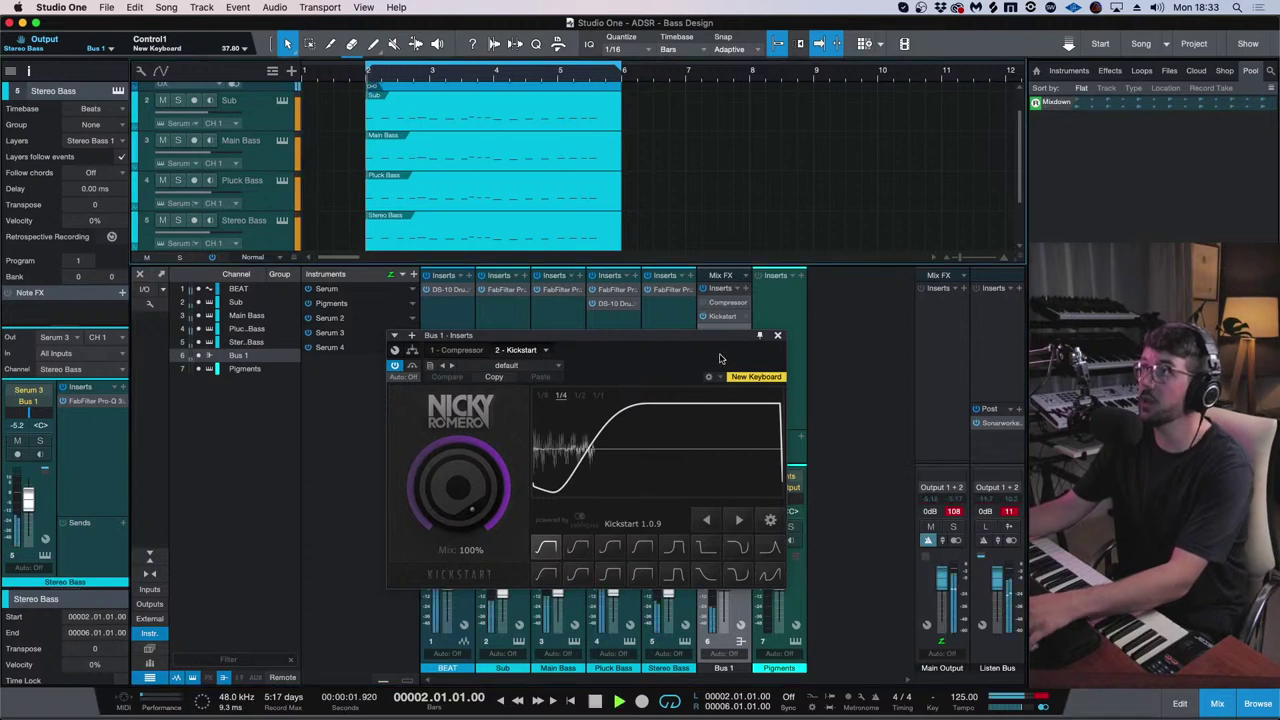
click(777, 337)
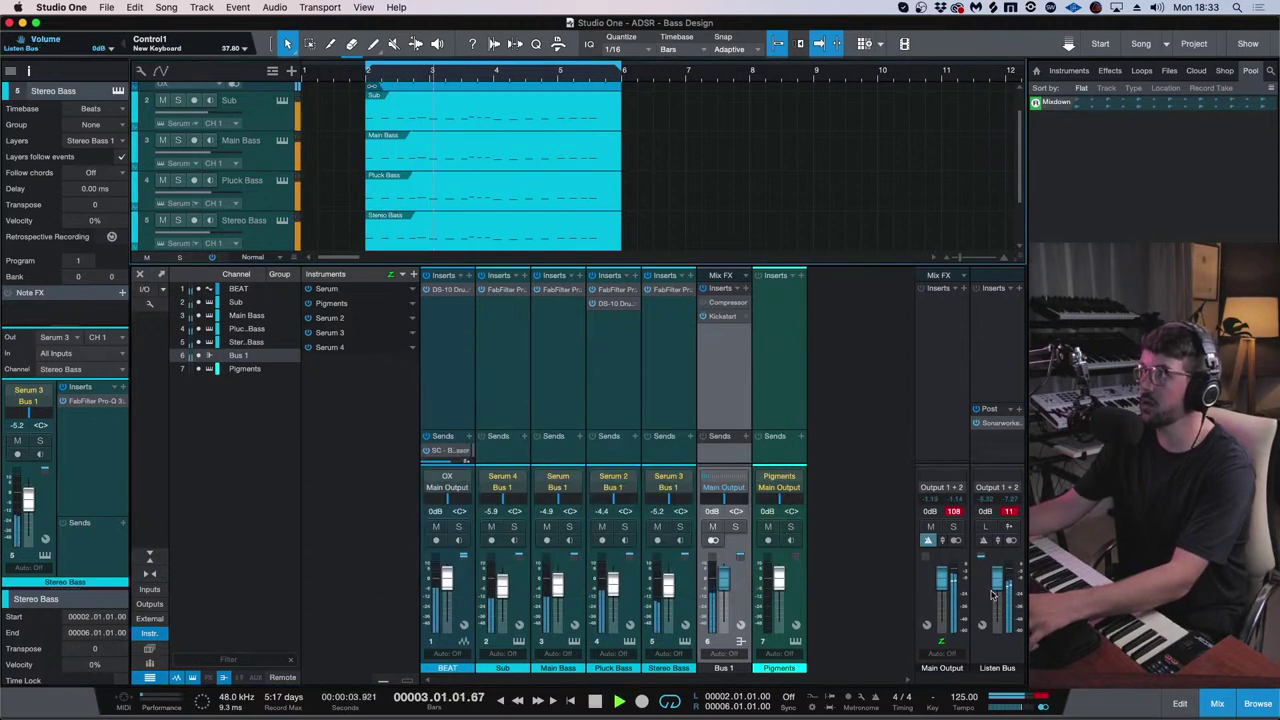
- Clear the output clip indicators and replay from bar 2 with Kickstart bypassed and the Compressor enabled on Bus 1
click(955, 512)
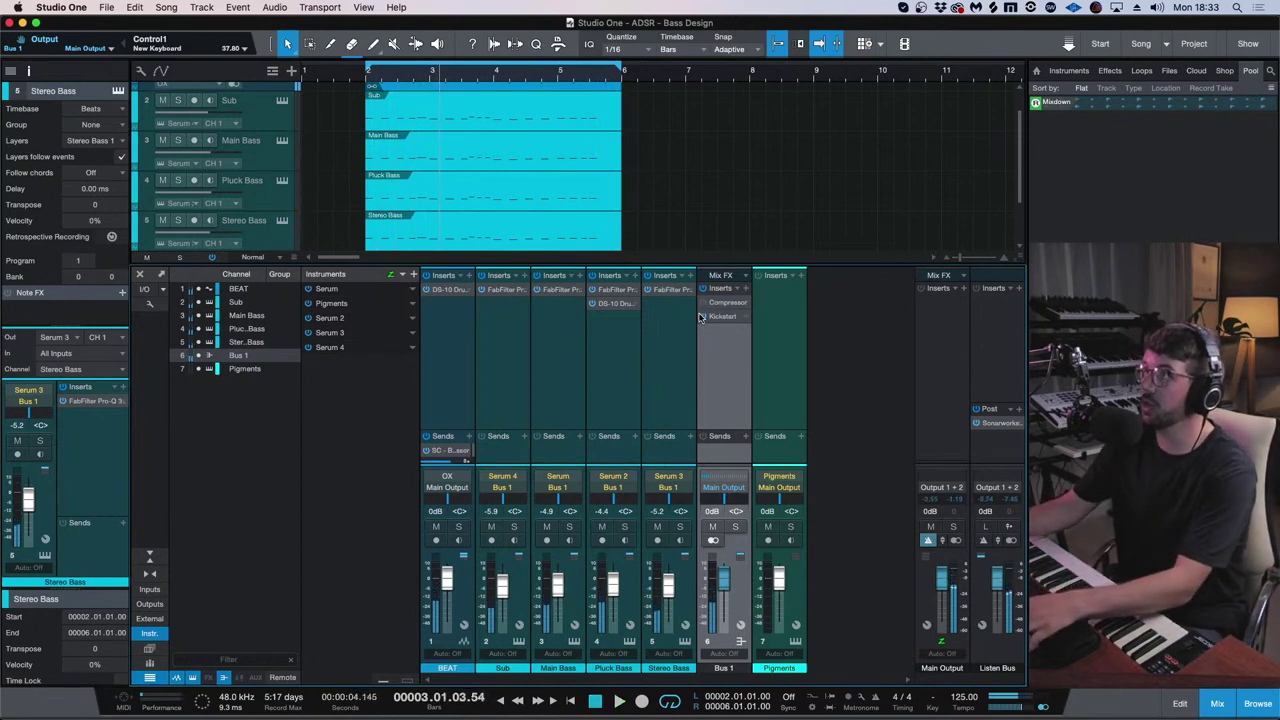
click(368, 80)
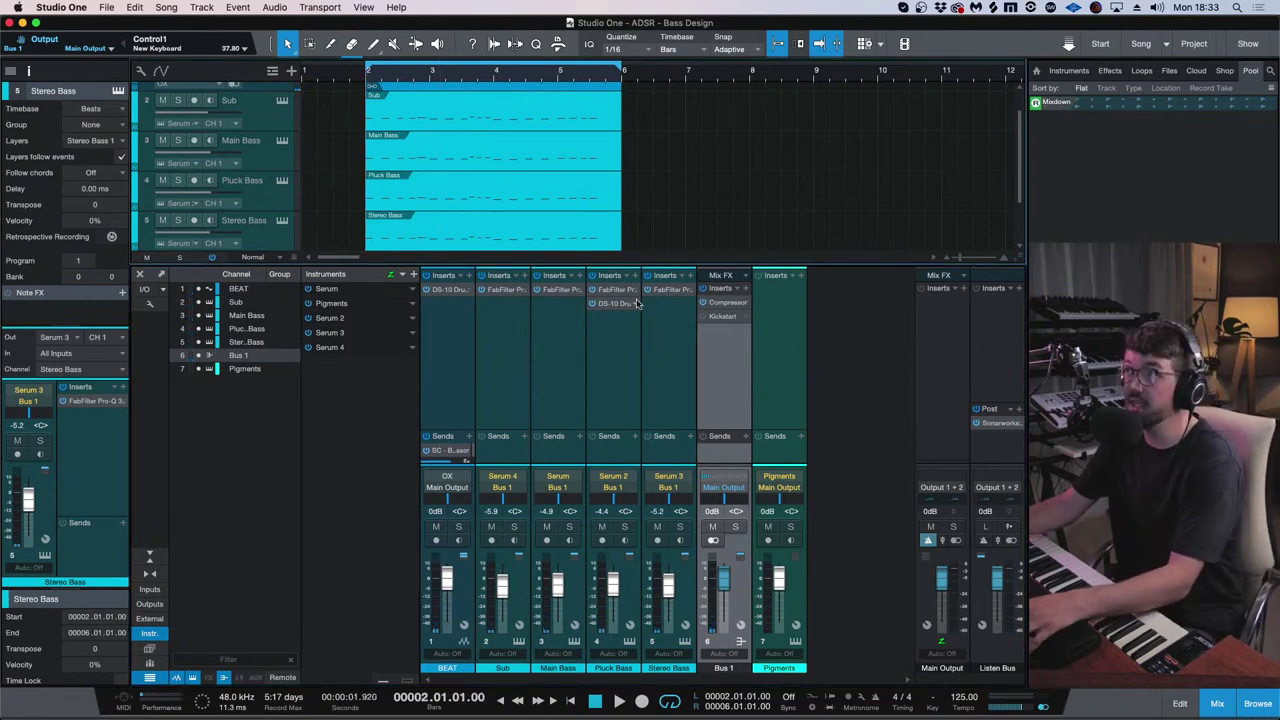
key(space)
- Set the Bus 1 Compressor's release to 50.1 ms and its makeup gain to 4.80 dB
click(728, 302)
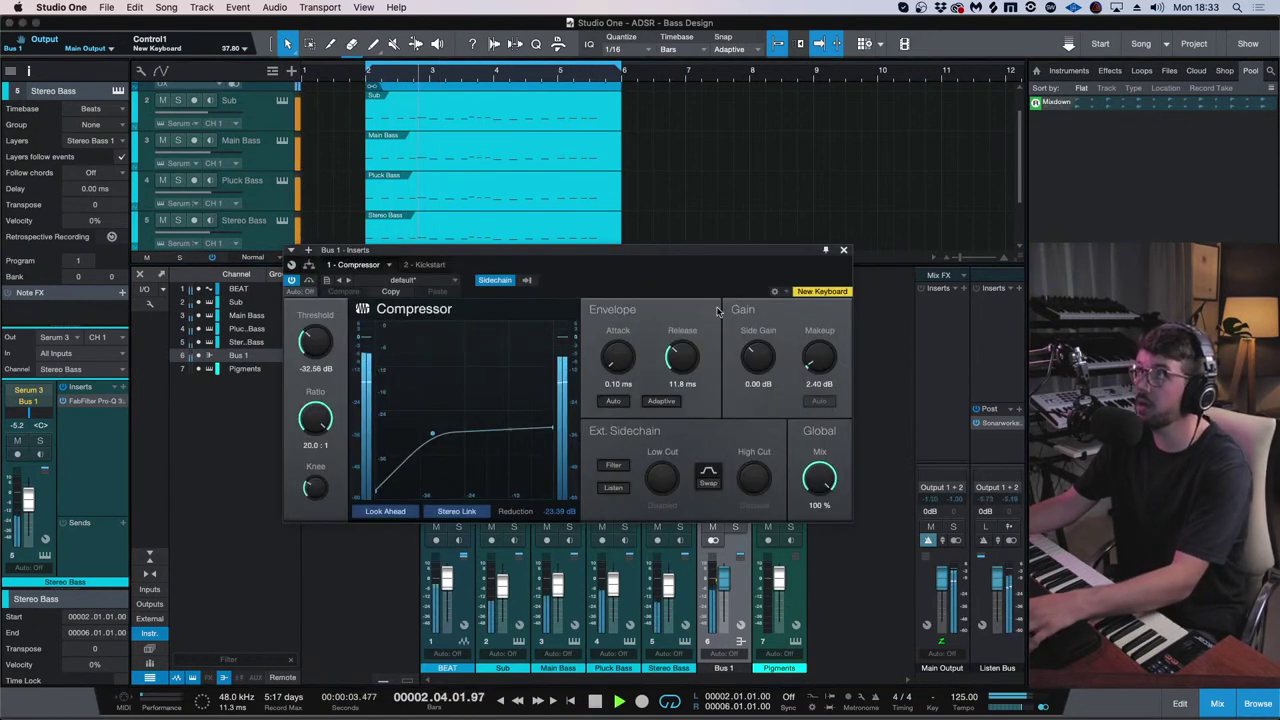
drag(689, 358, 702, 338)
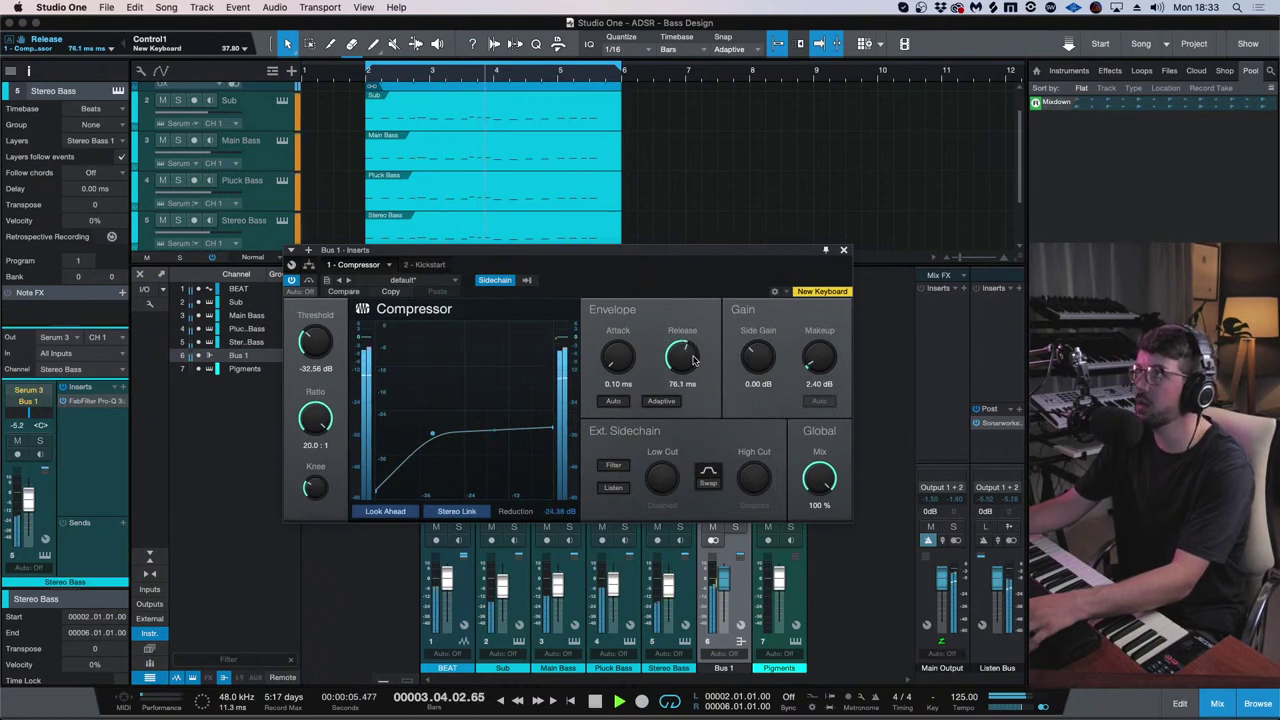
drag(815, 360, 816, 350)
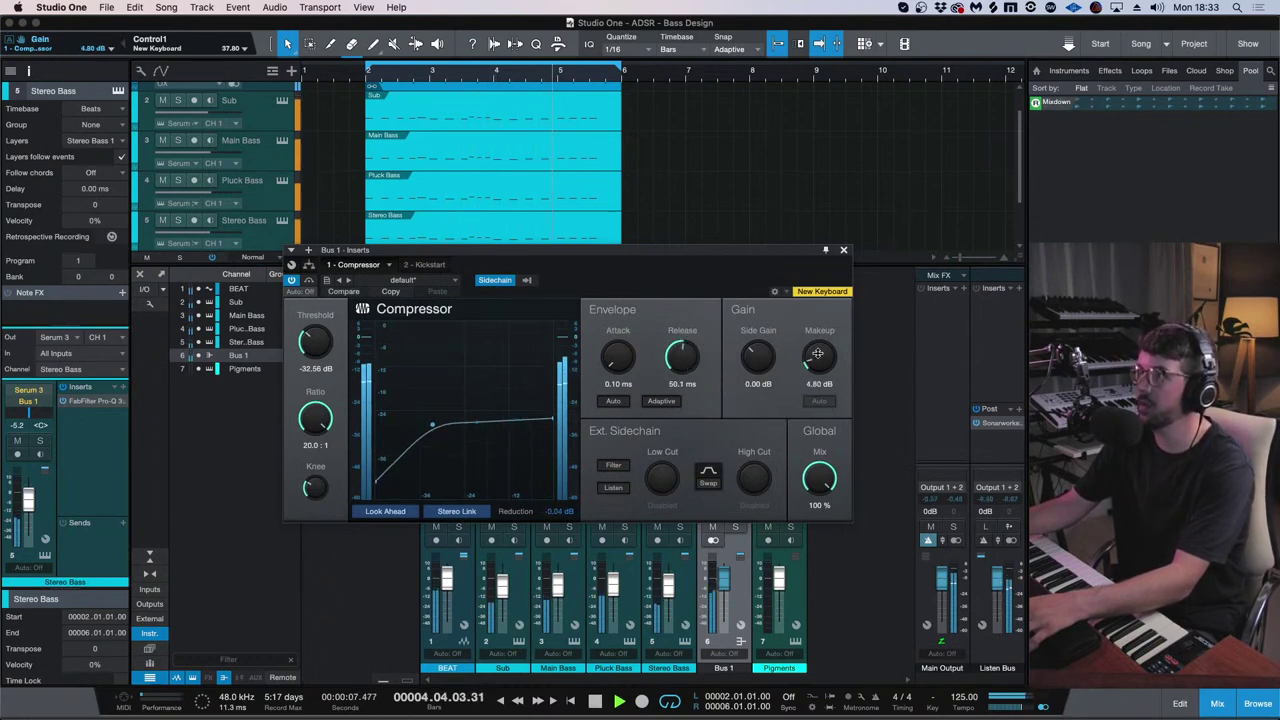
click(843, 250)
click(752, 383)
click(668, 383)
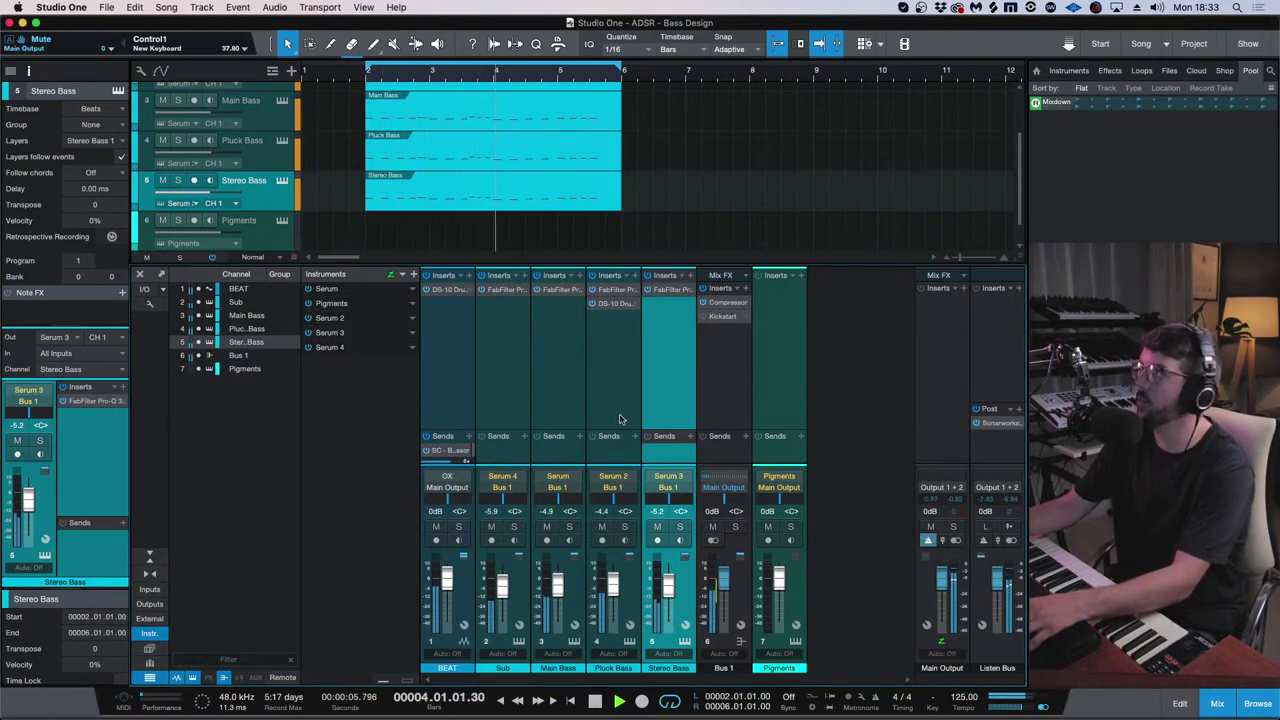
click(729, 364)
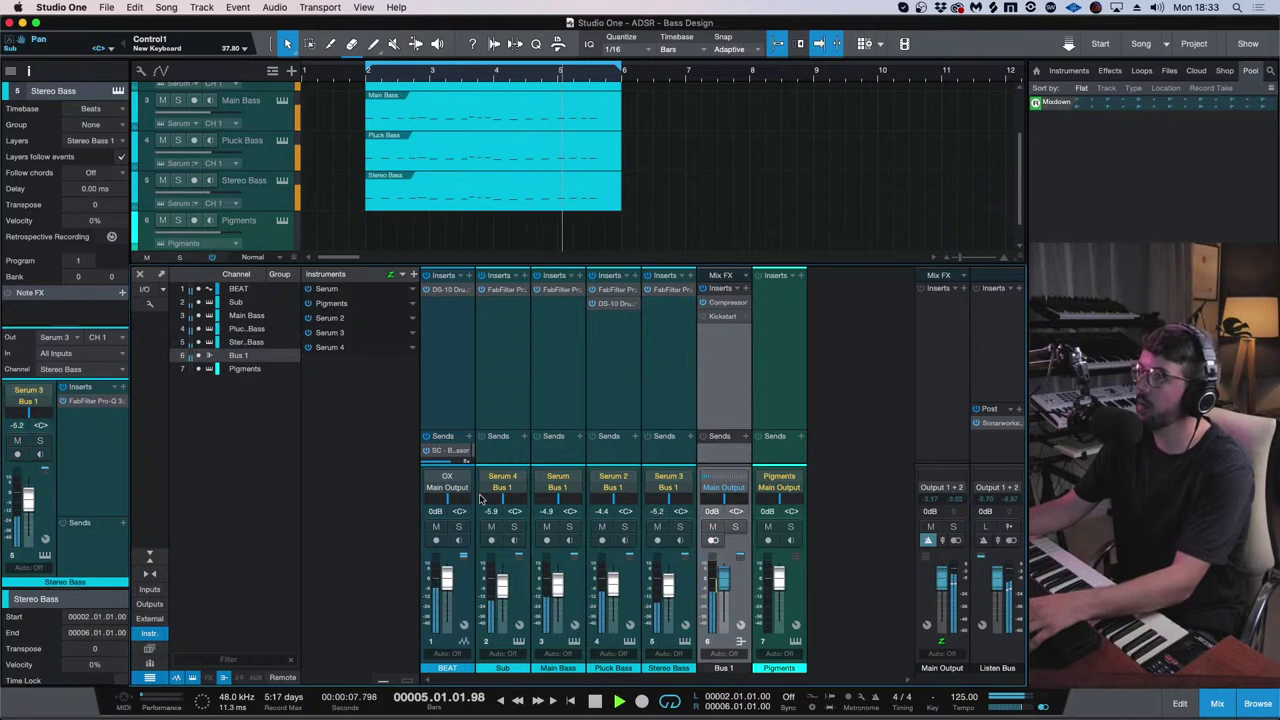
click(455, 407)
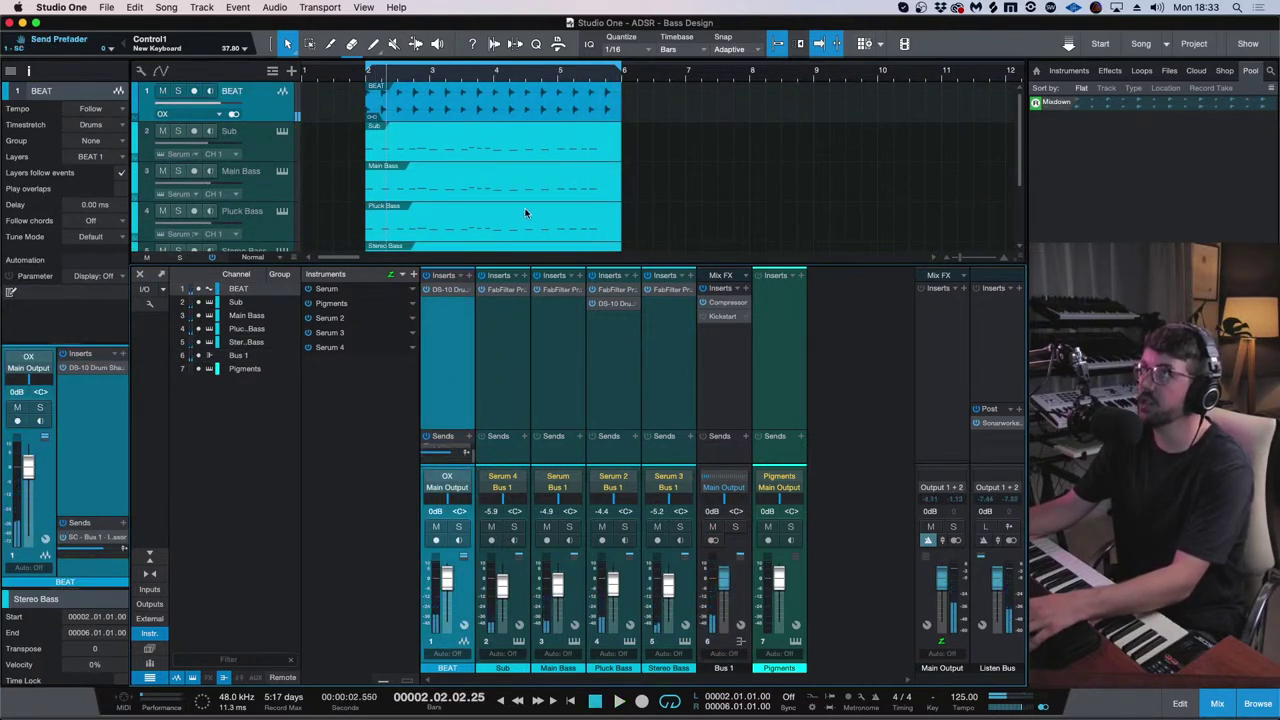
- Hide the mixer and return the playhead to the start of bar 2
click(1217, 703)
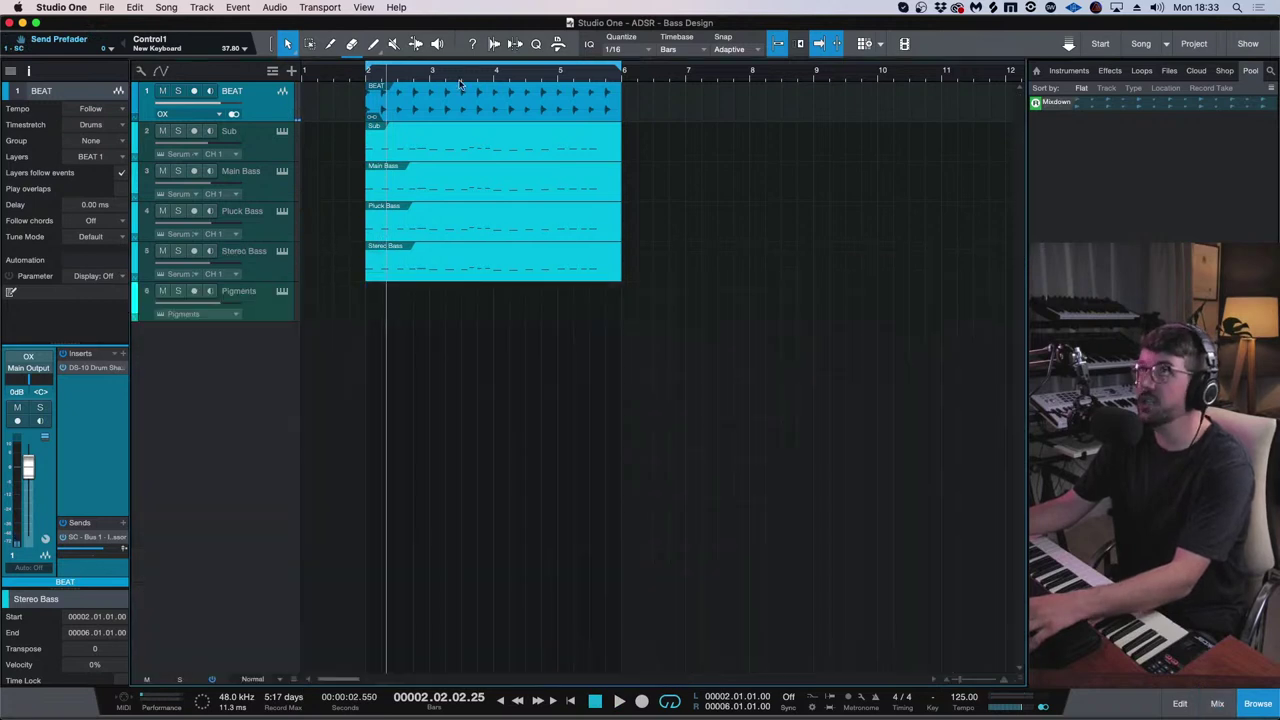
click(365, 76)
- Open the Serum instrument of the Main Bass track
click(245, 138)
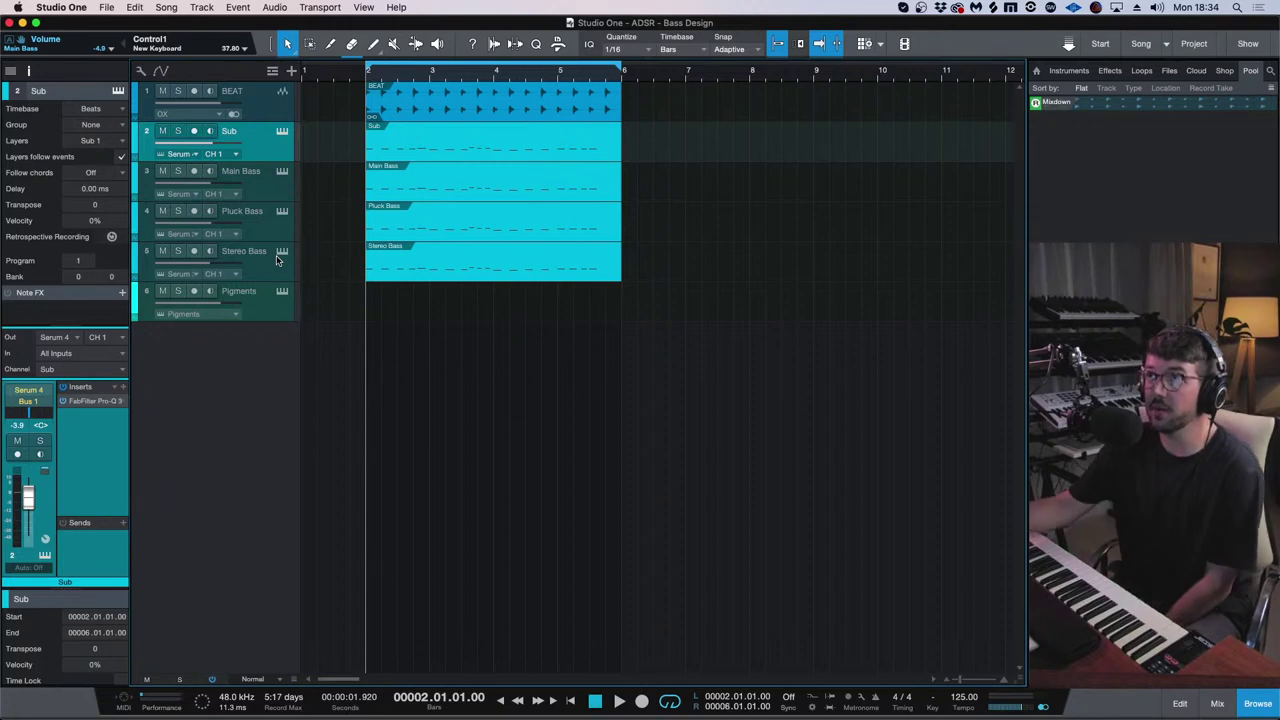
click(283, 173)
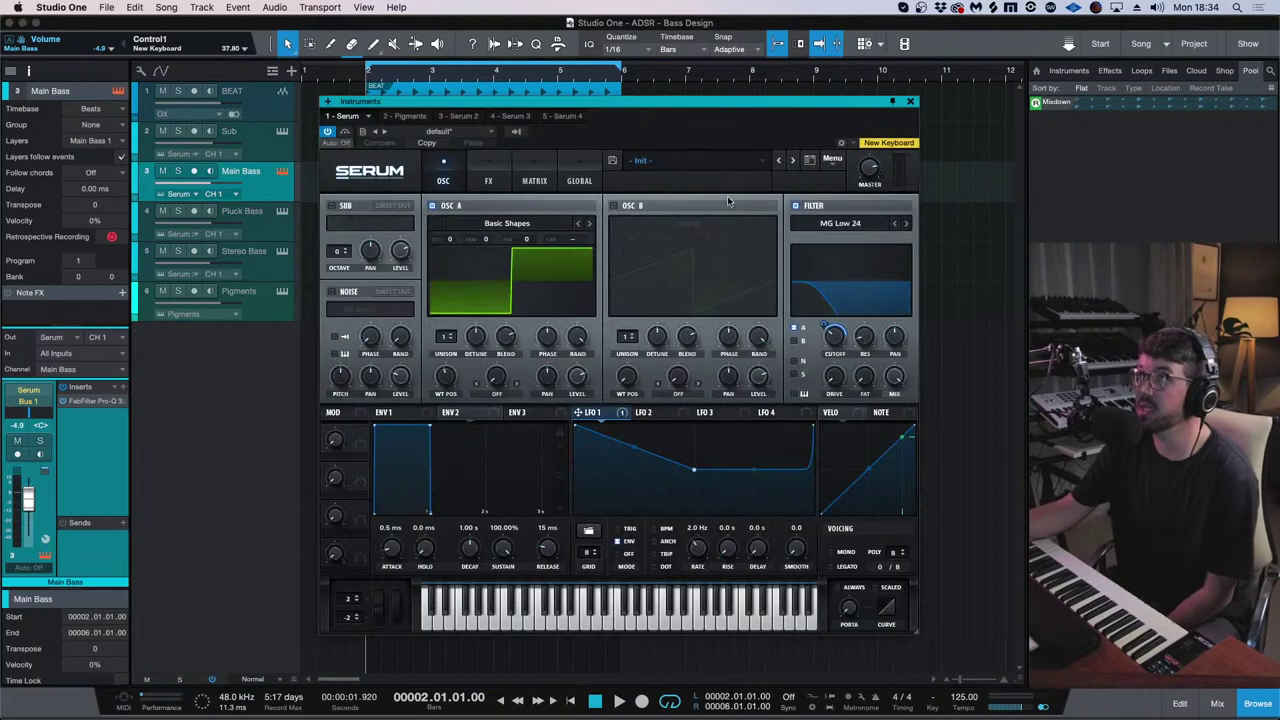
drag(745, 113, 744, 125)
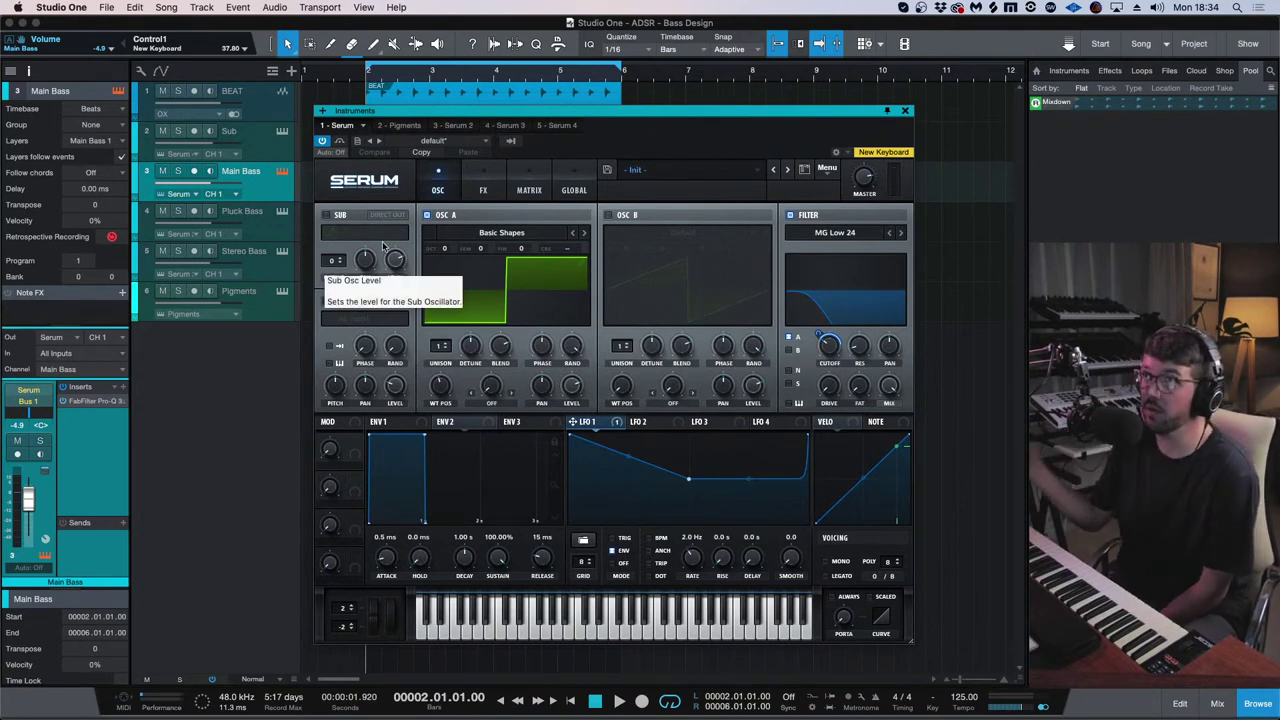
- Play the bass layers soloed one at a time from bar 2, from Main Bass through Pluck Bass and Stereo Bass to Sub, and unsolo Sub
click(178, 171)
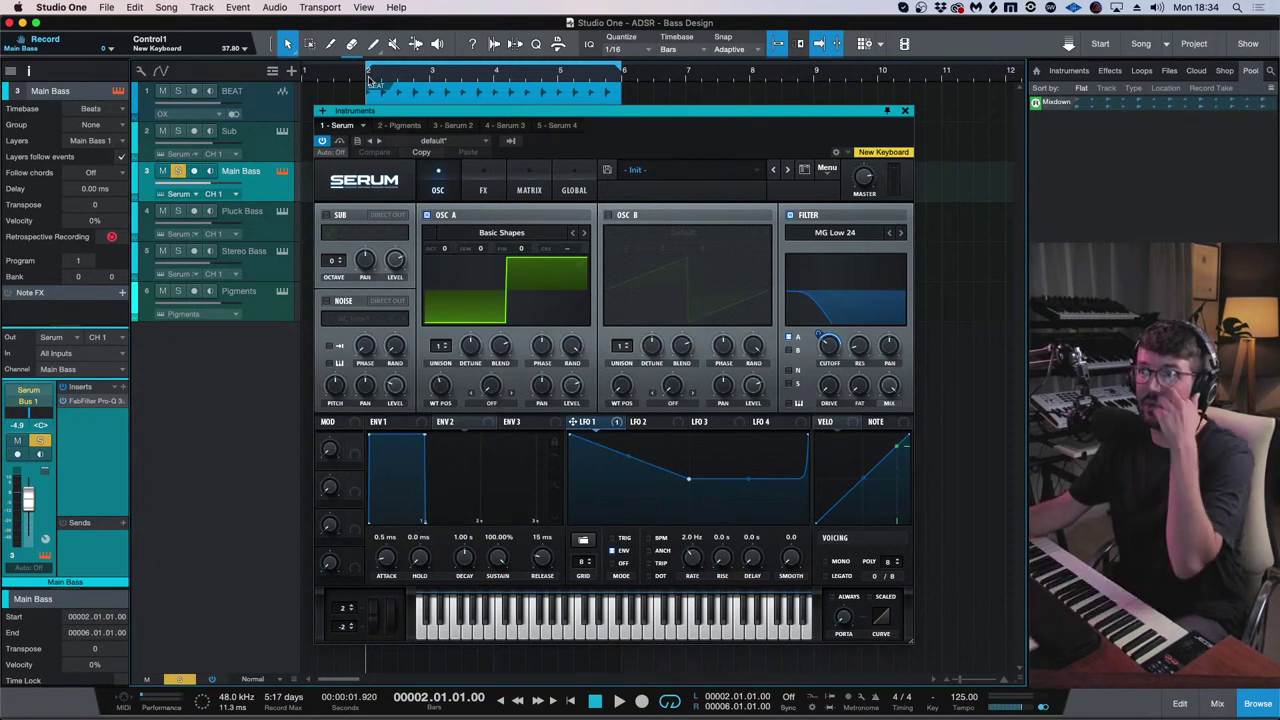
key(space)
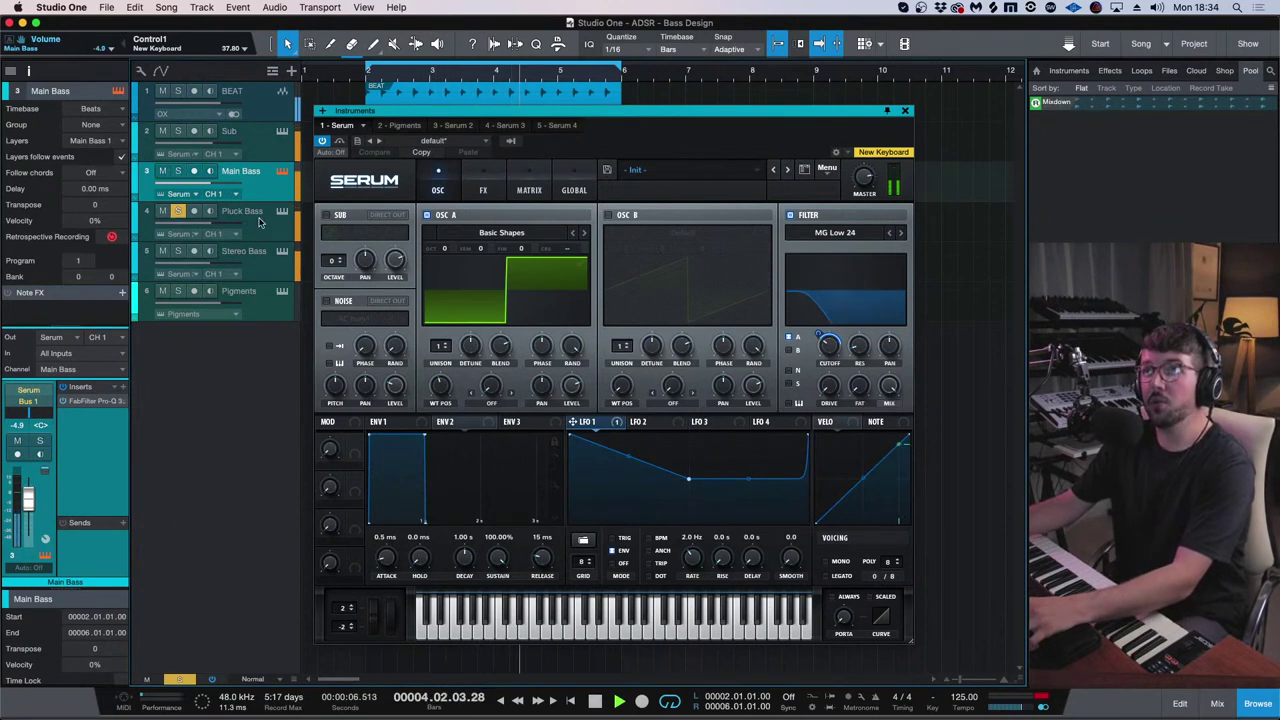
click(293, 236)
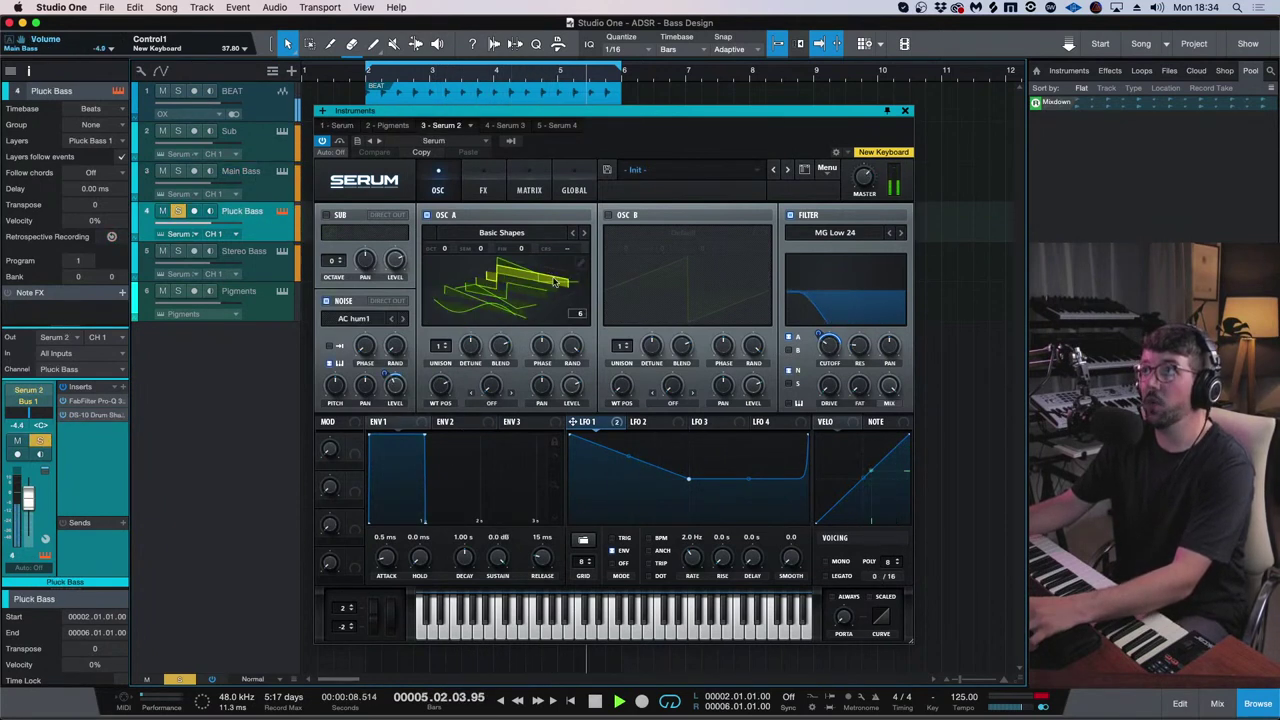
click(285, 272)
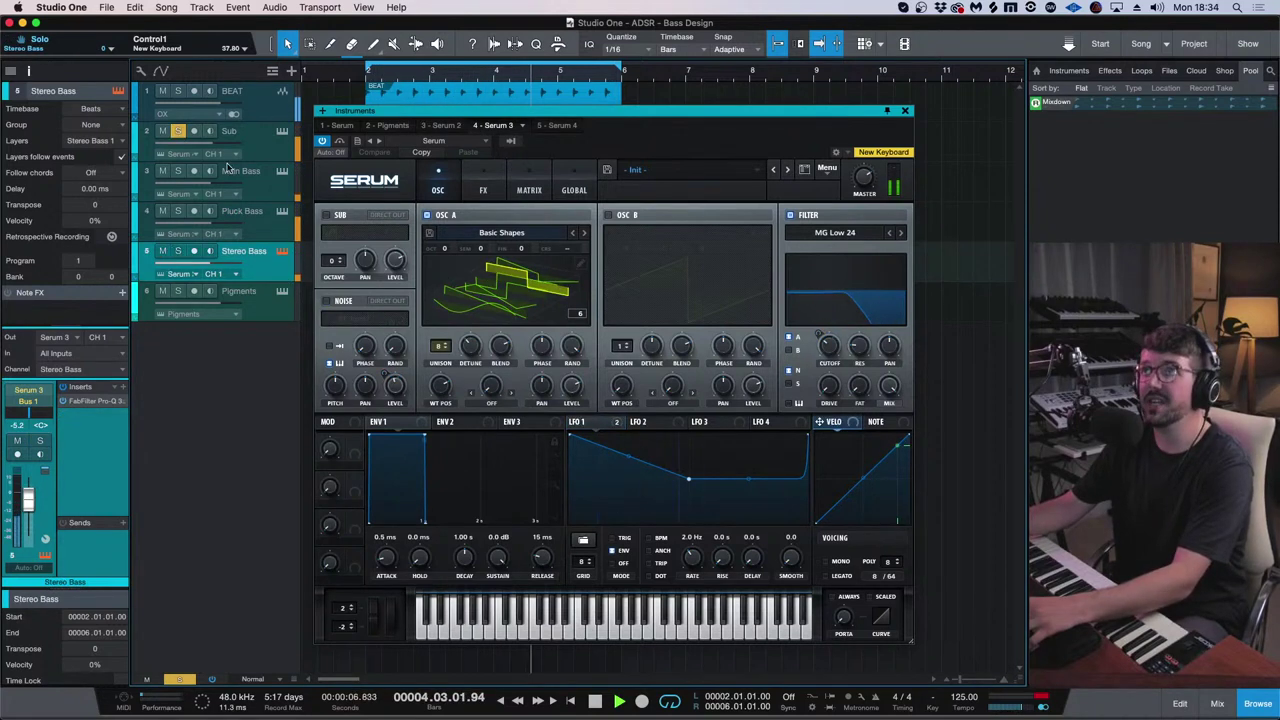
click(178, 131)
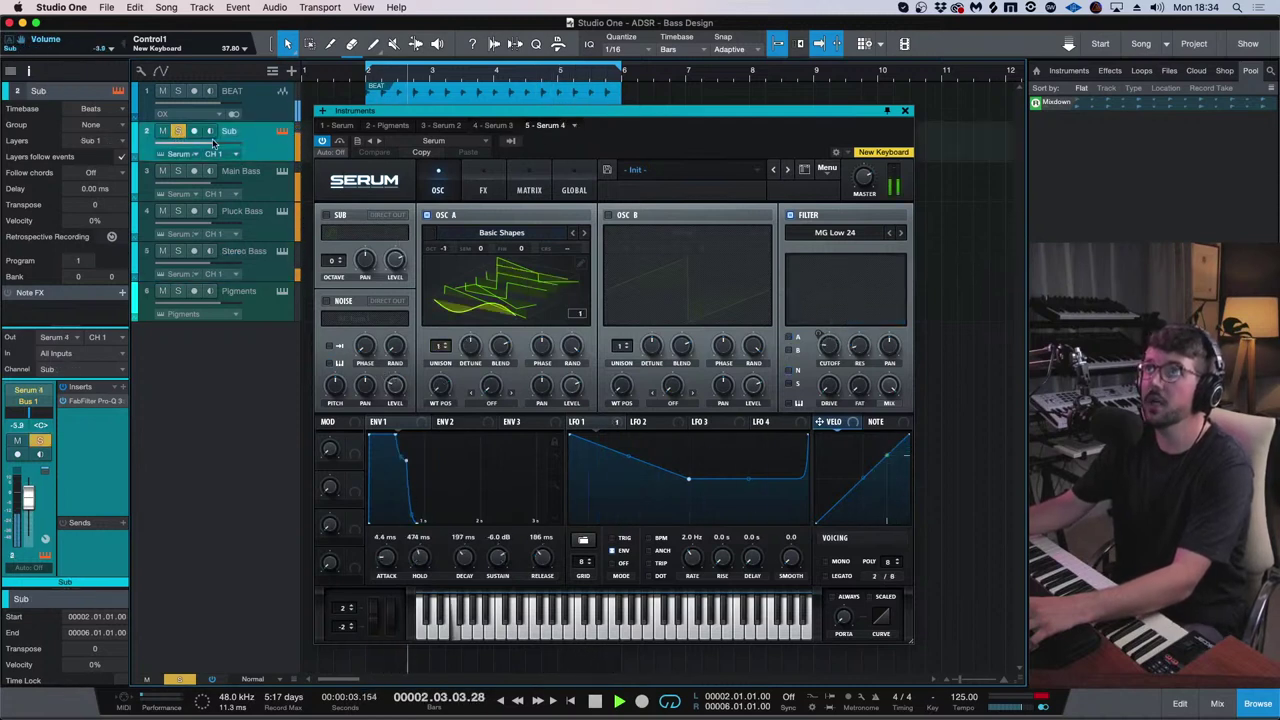
key(space)
click(179, 132)
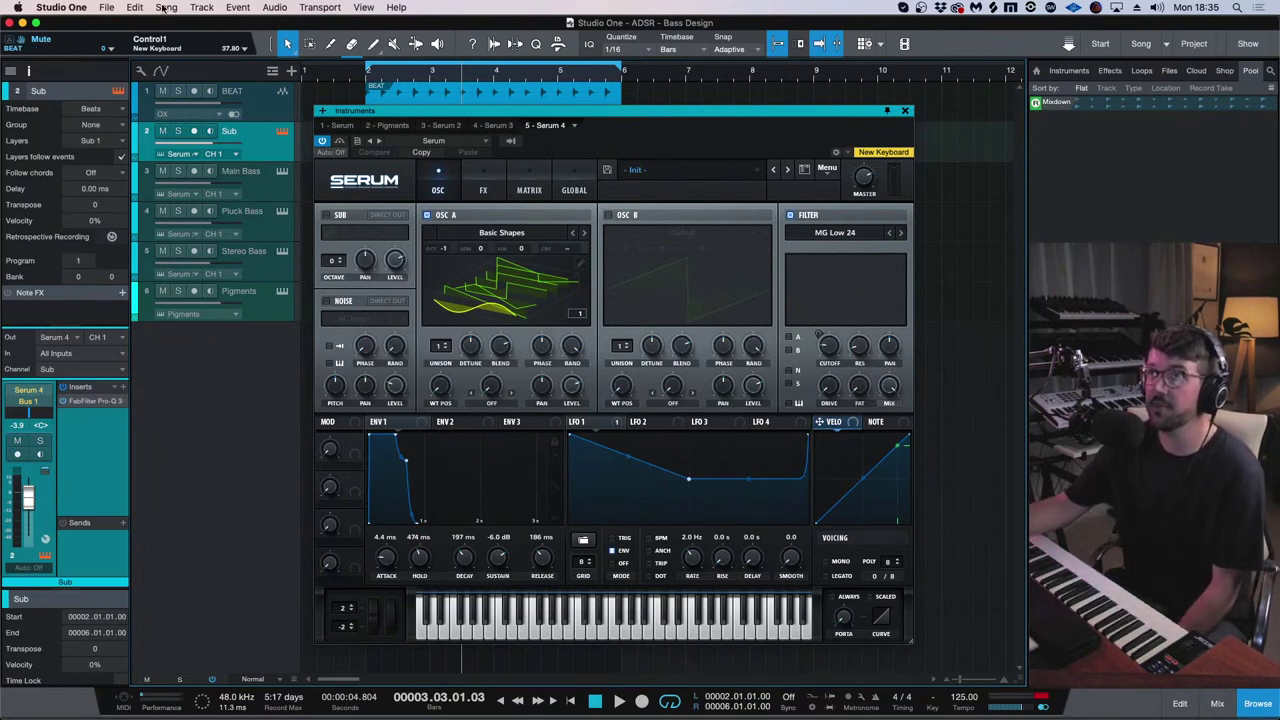
- Compare the Serum patches of the Pluck Bass, Sub and Main Bass tracks
click(288, 231)
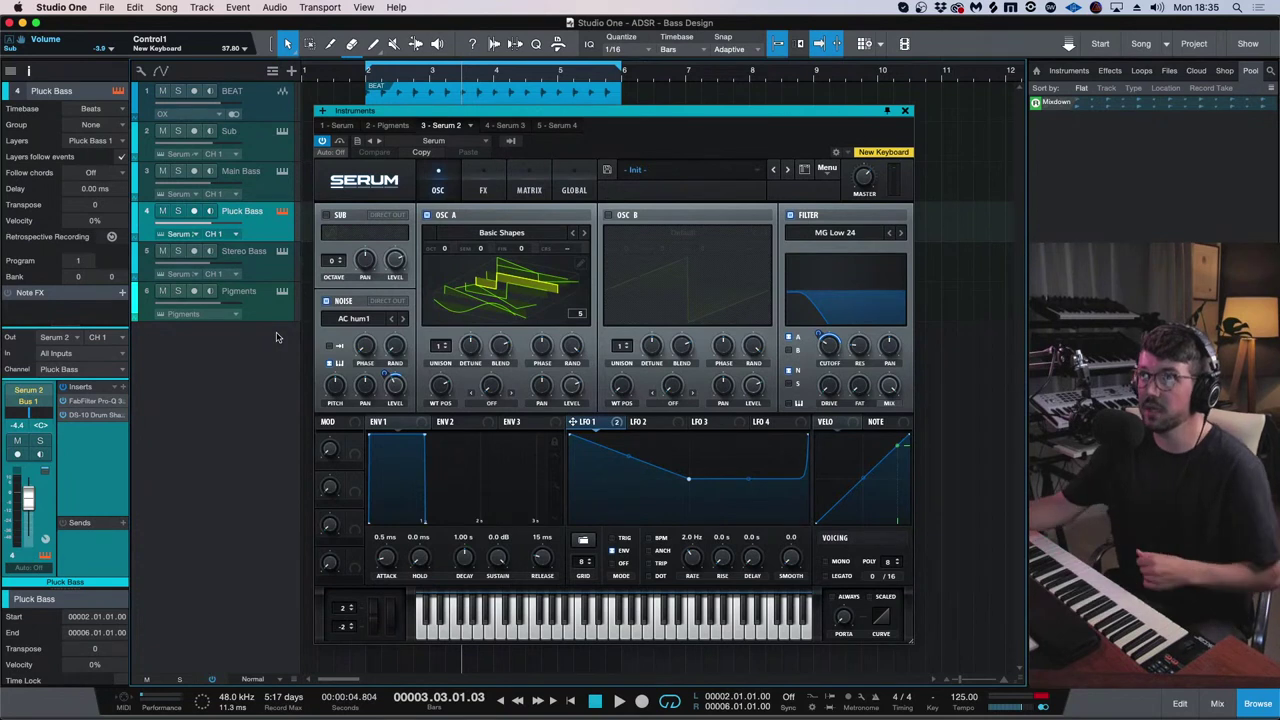
click(265, 150)
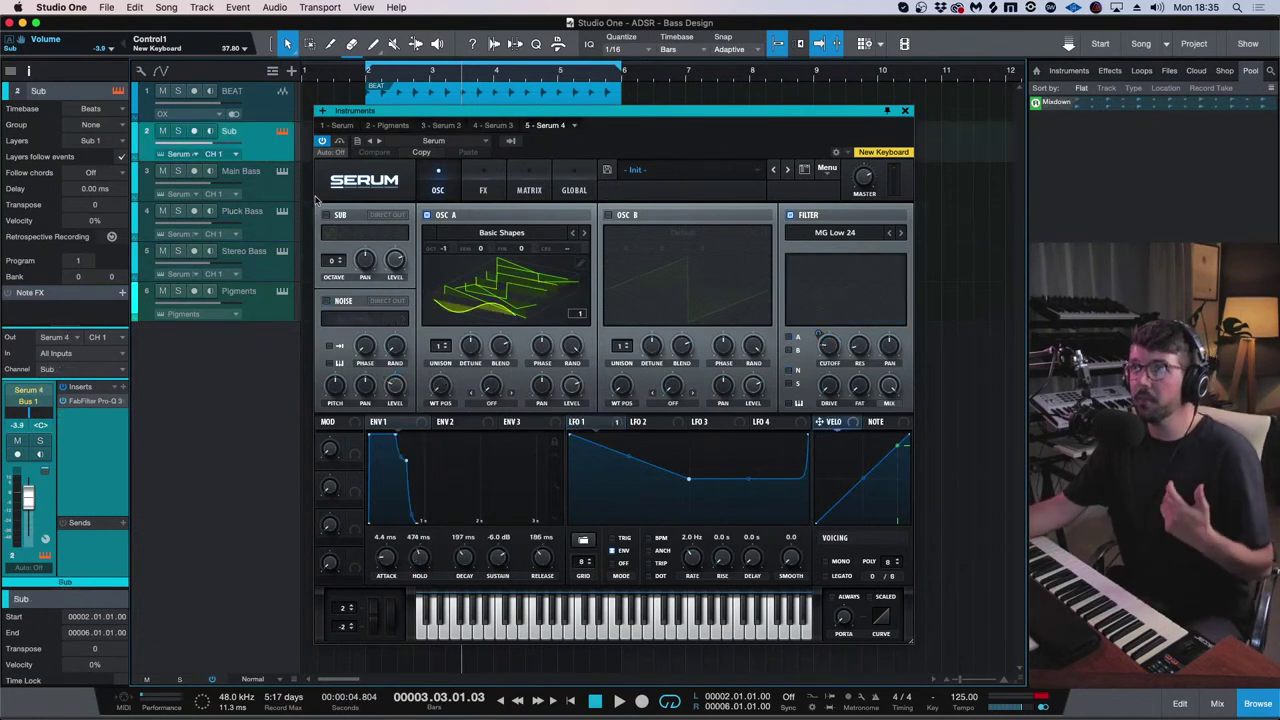
click(266, 192)
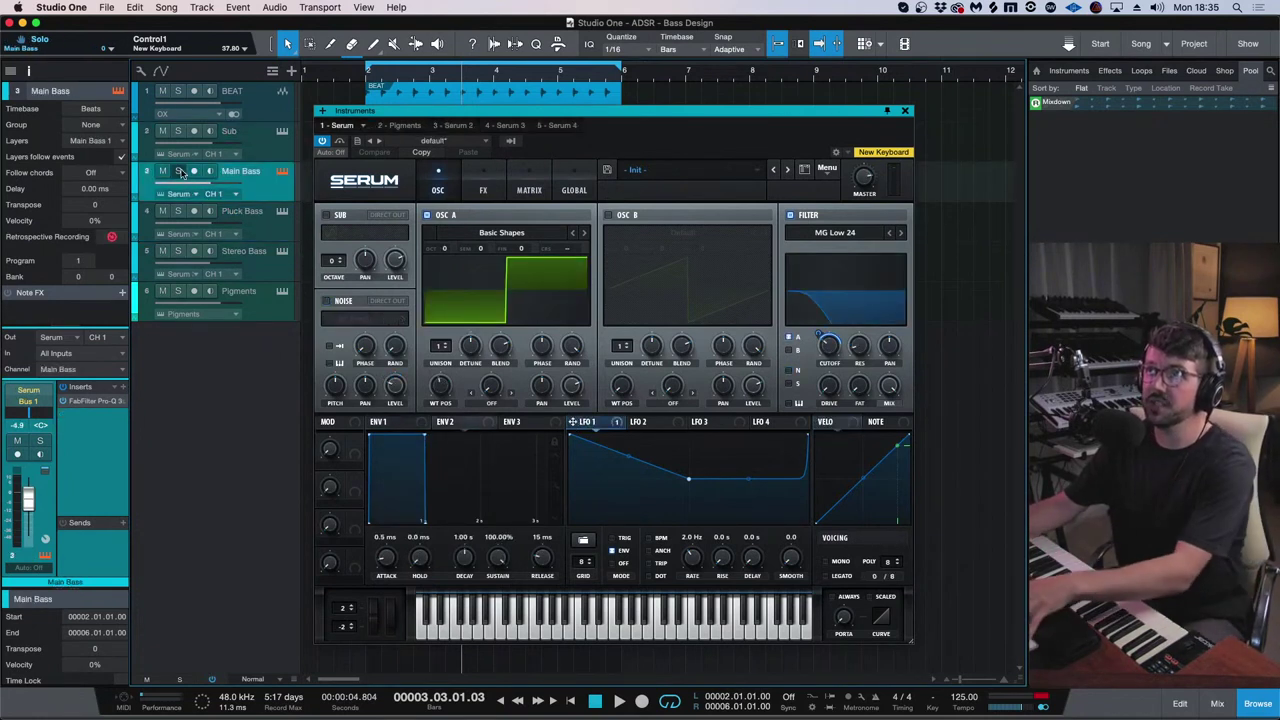
- Solo the Pluck Bass track and load the Digital wavetable Harmonic Morph into its Serum oscillator A
click(251, 228)
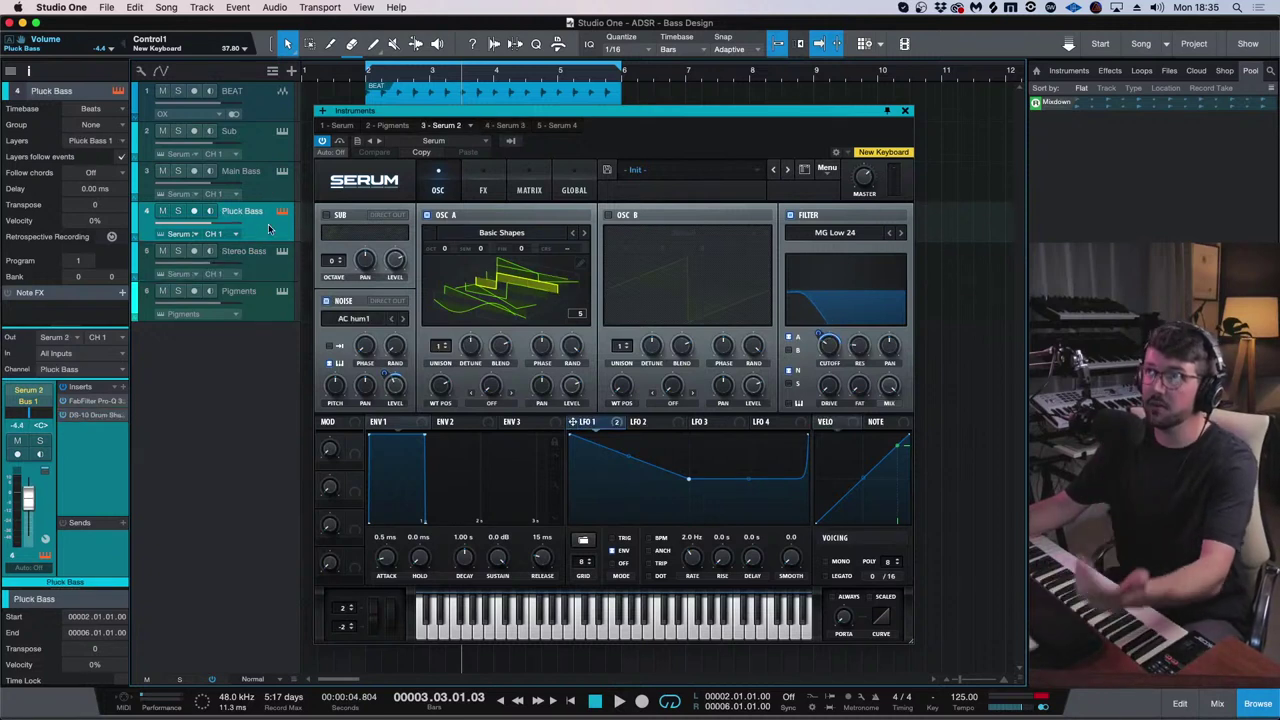
click(178, 211)
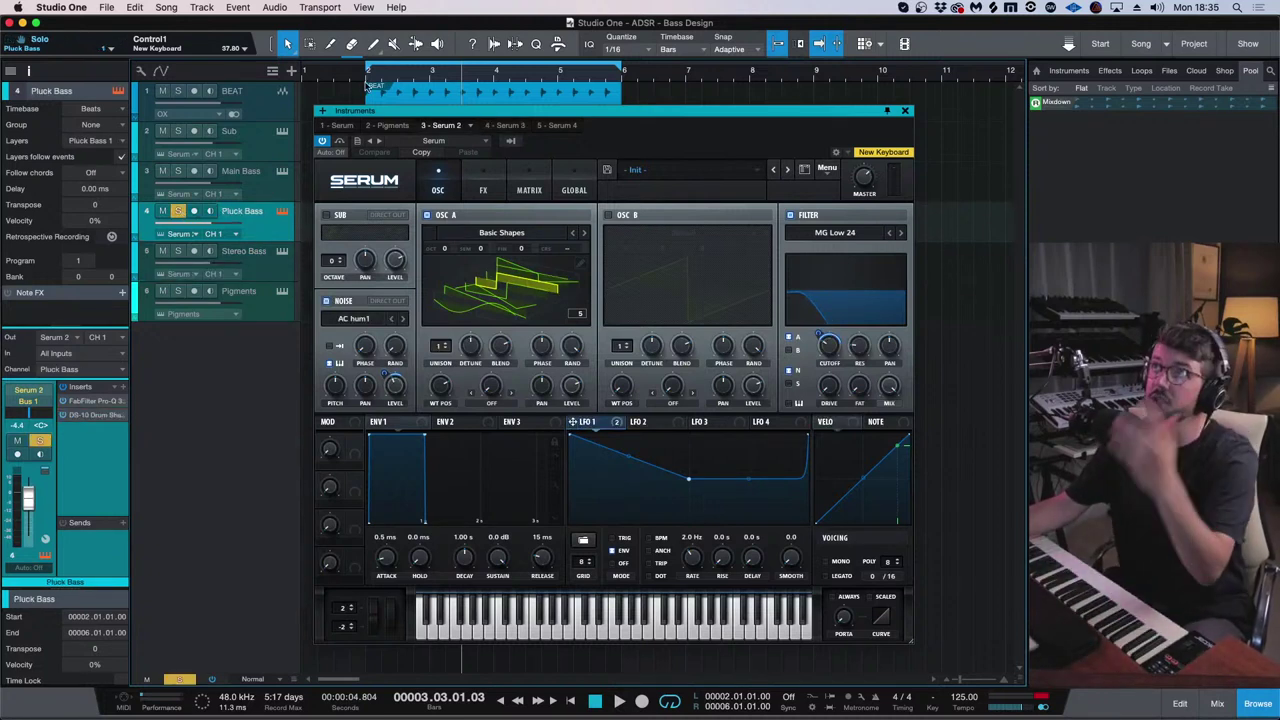
click(485, 236)
mouse_move(502, 260)
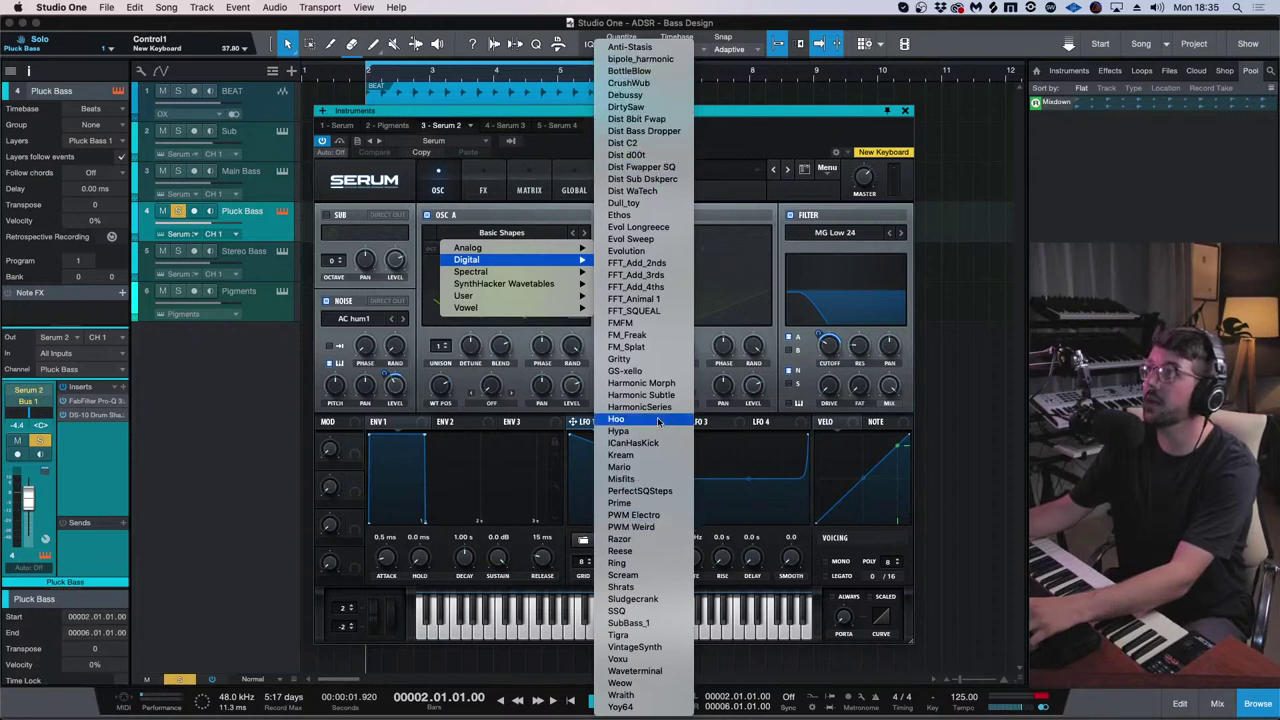
click(645, 383)
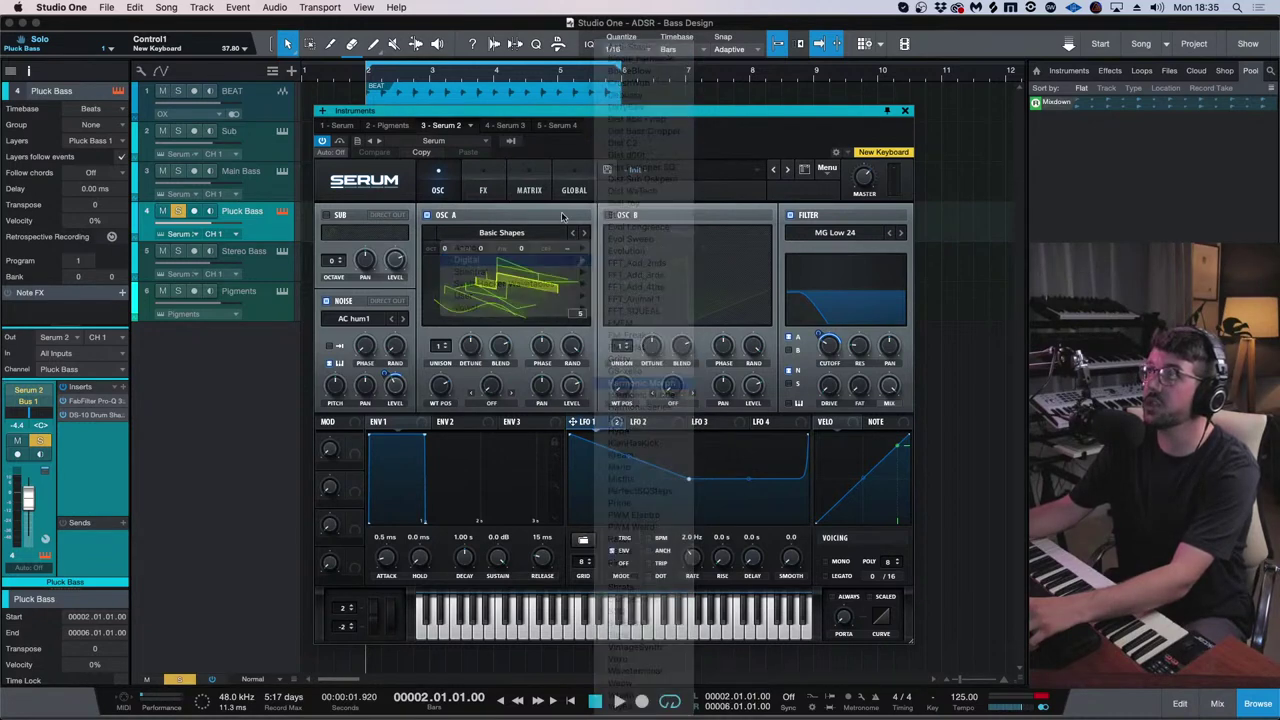
- During playback, set Pluck Bass's filter cutoff modulation to 45, Serum master volume to 74% and envelope 1 attack to about 3 ms
key(space)
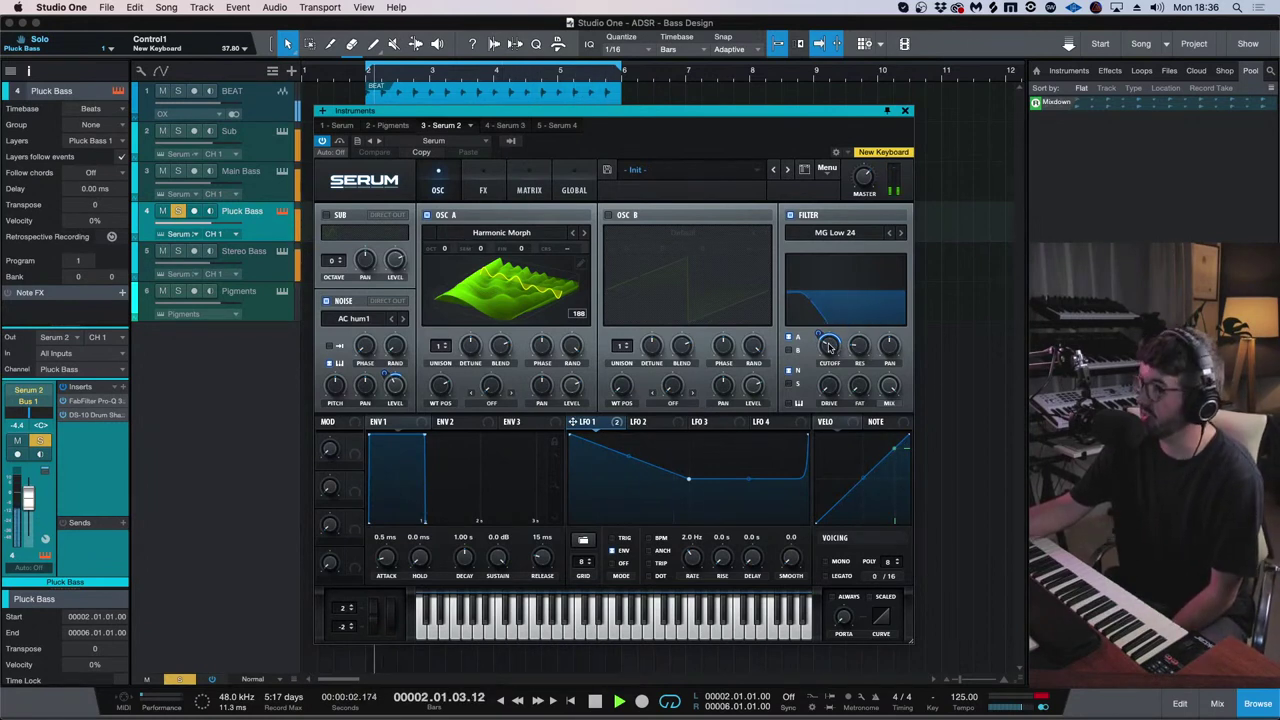
mouse_move(826, 361)
mouse_move(820, 338)
mouse_down()
mouse_move(820, 325)
mouse_move(820, 337)
mouse_up()
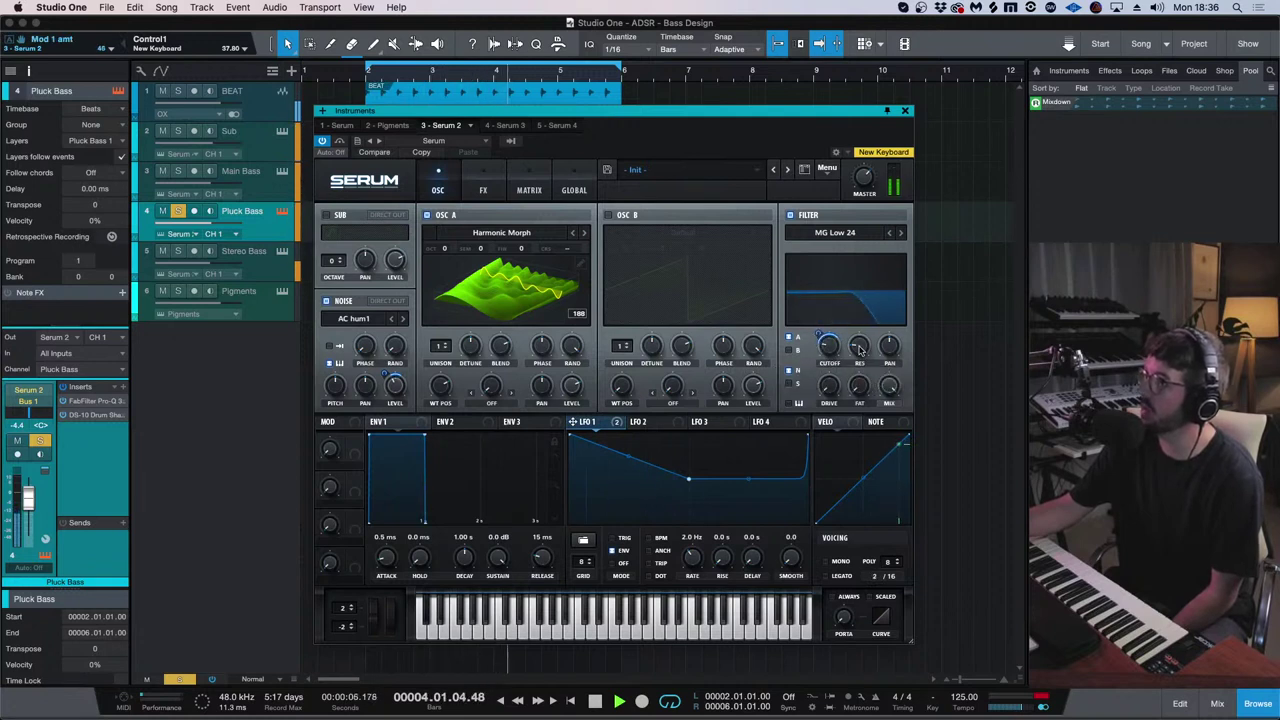
mouse_move(865, 177)
drag(865, 177, 865, 170)
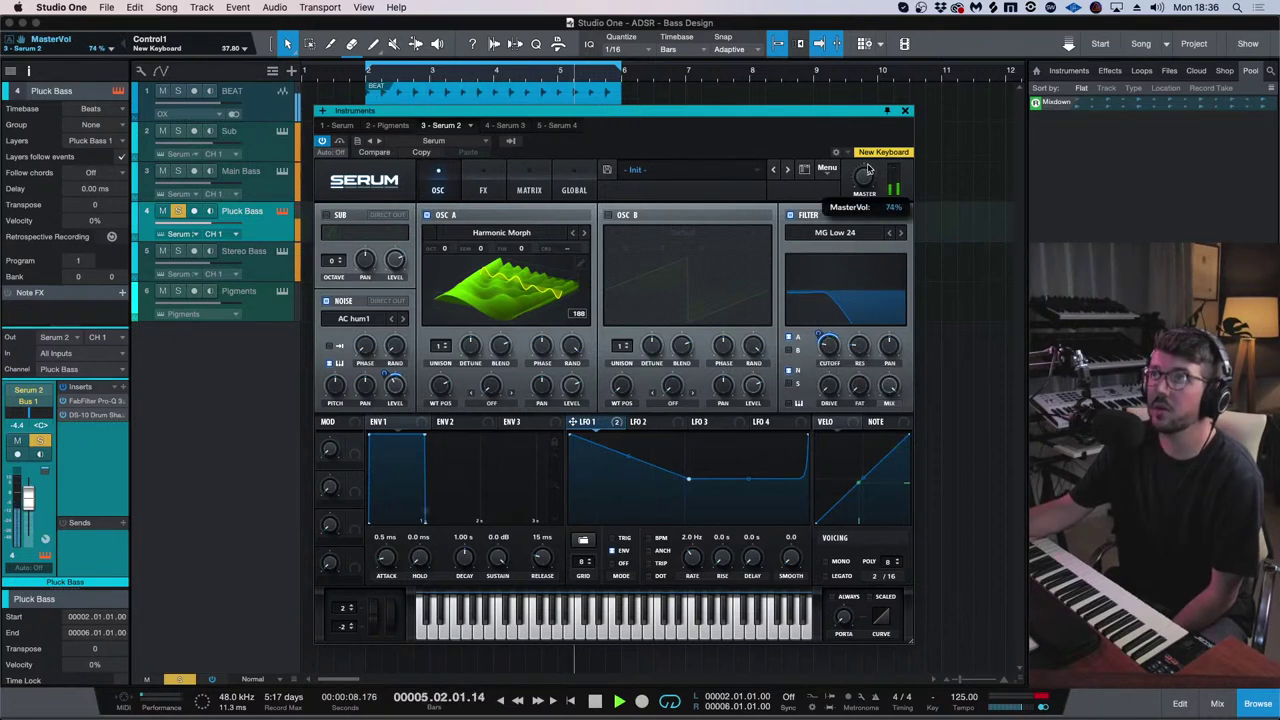
drag(387, 562, 389, 565)
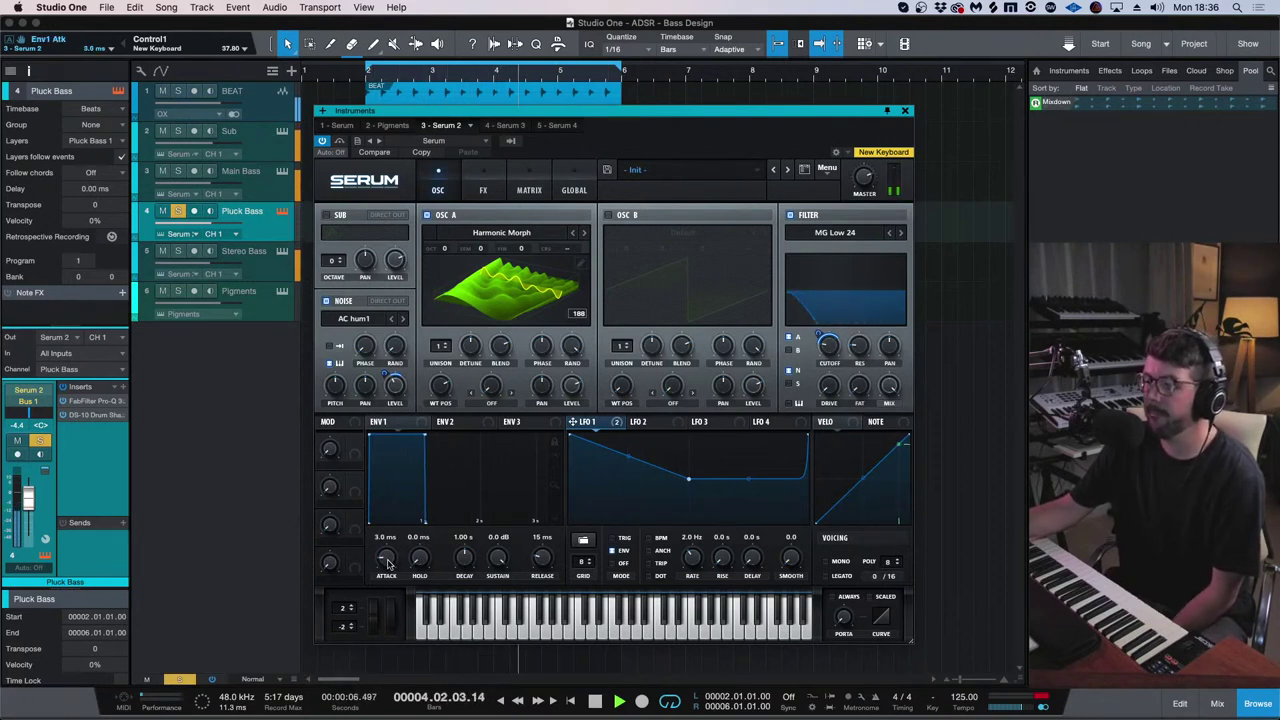
- Solo the Stereo Bass track and load the Digital wavetable Kream into its Serum oscillator A
click(261, 266)
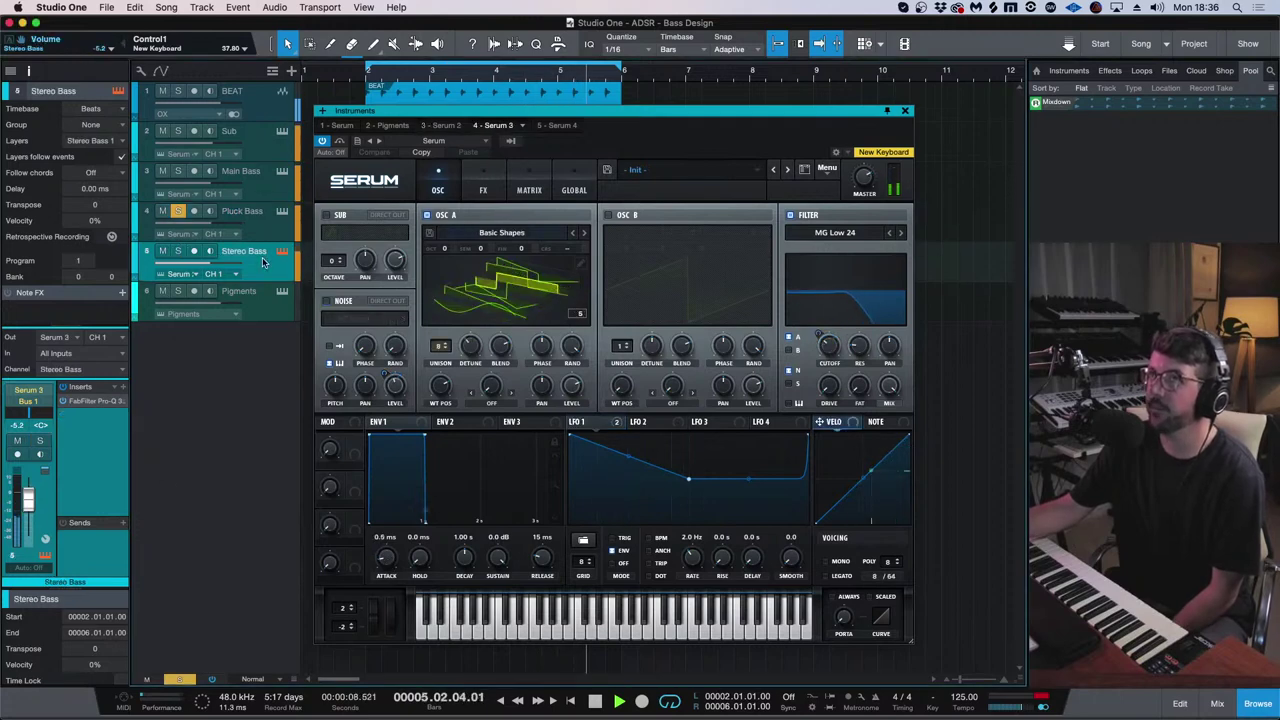
click(503, 233)
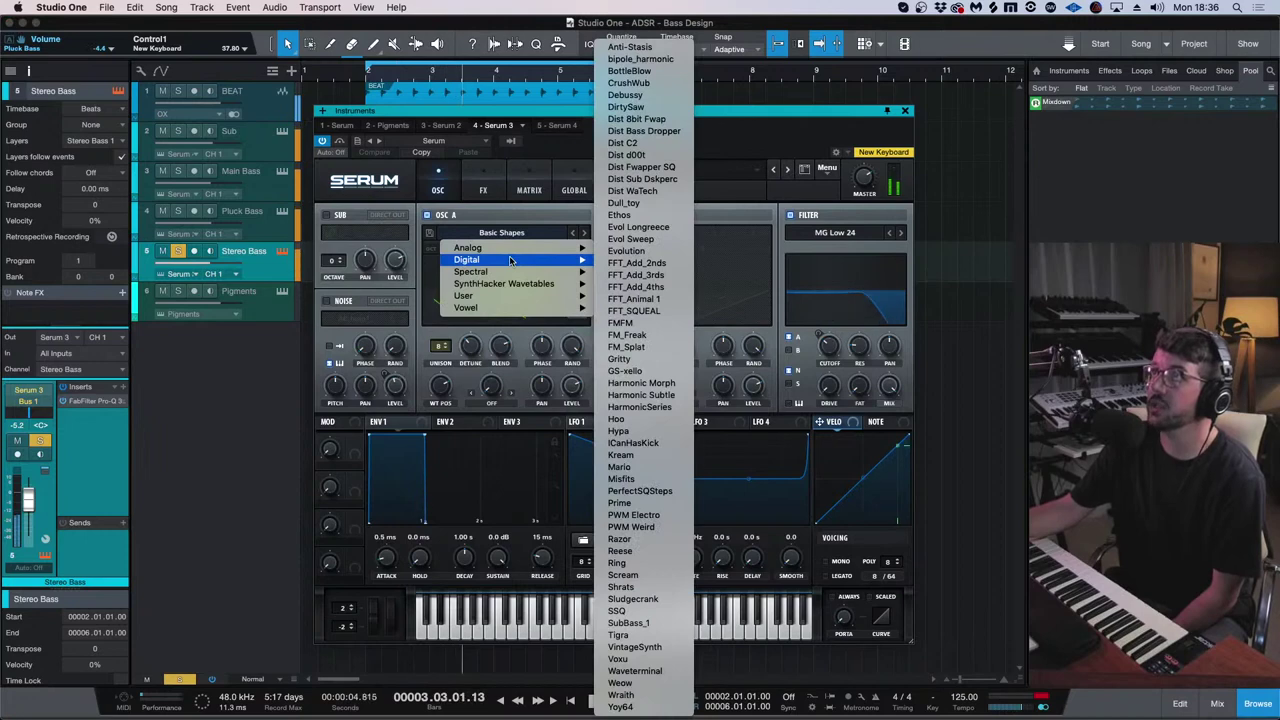
click(621, 455)
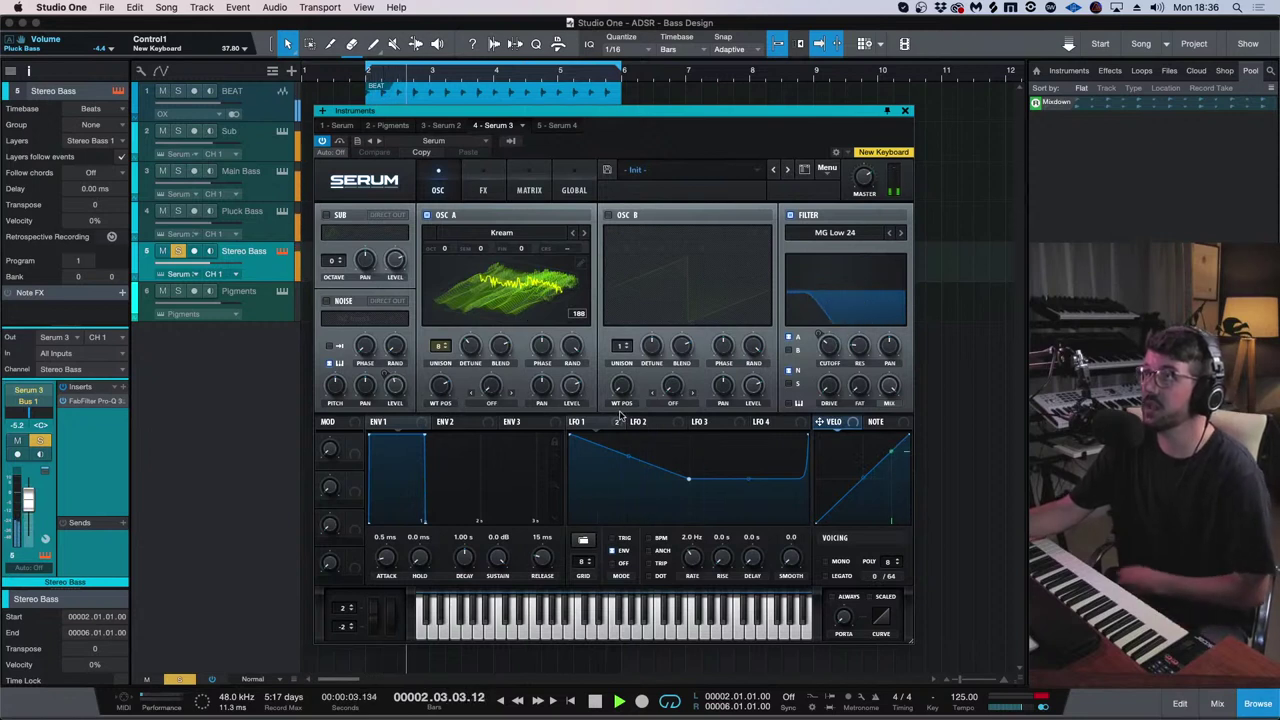
- Modulate the wavetable position of Stereo Bass's oscillator A with LFO 2 and set the oscillator's level to 97%
click(655, 422)
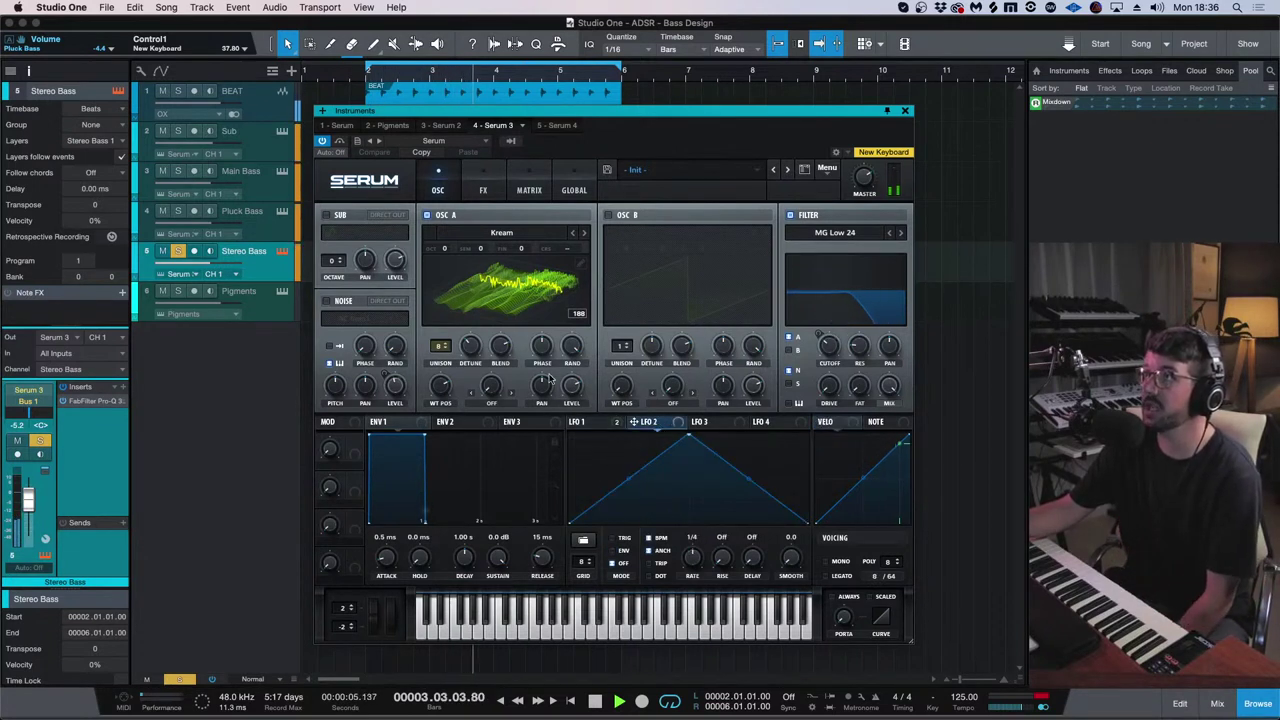
drag(678, 424, 452, 378)
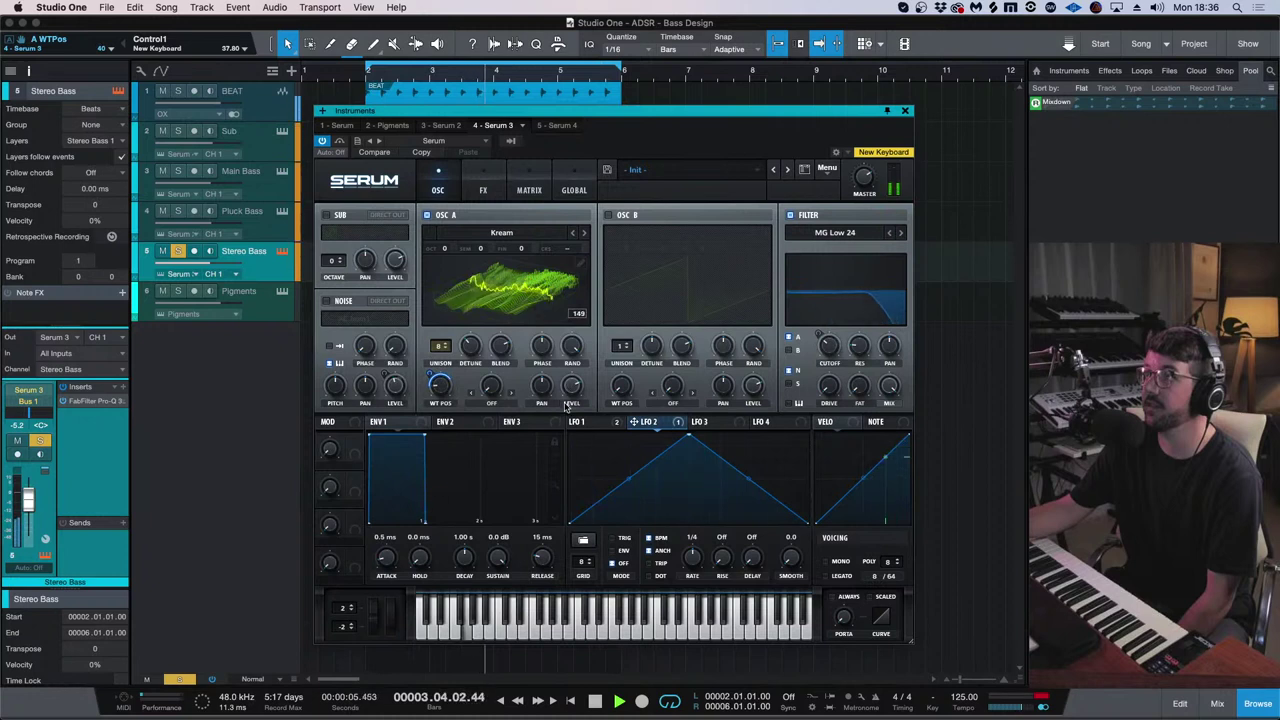
mouse_move(876, 172)
drag(876, 172, 876, 186)
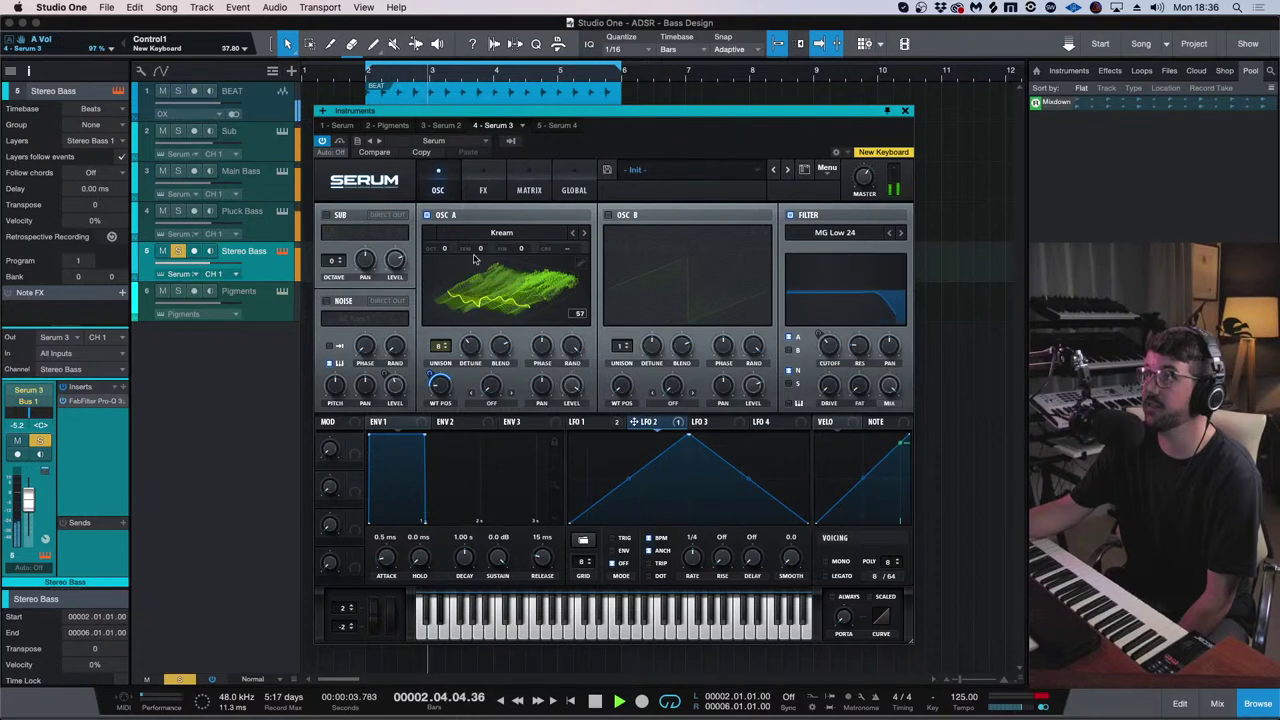
- In Stereo Bass's Serum effects, raise the multiband compressor's gain to about 4.6 dB and adjust its mix
click(483, 190)
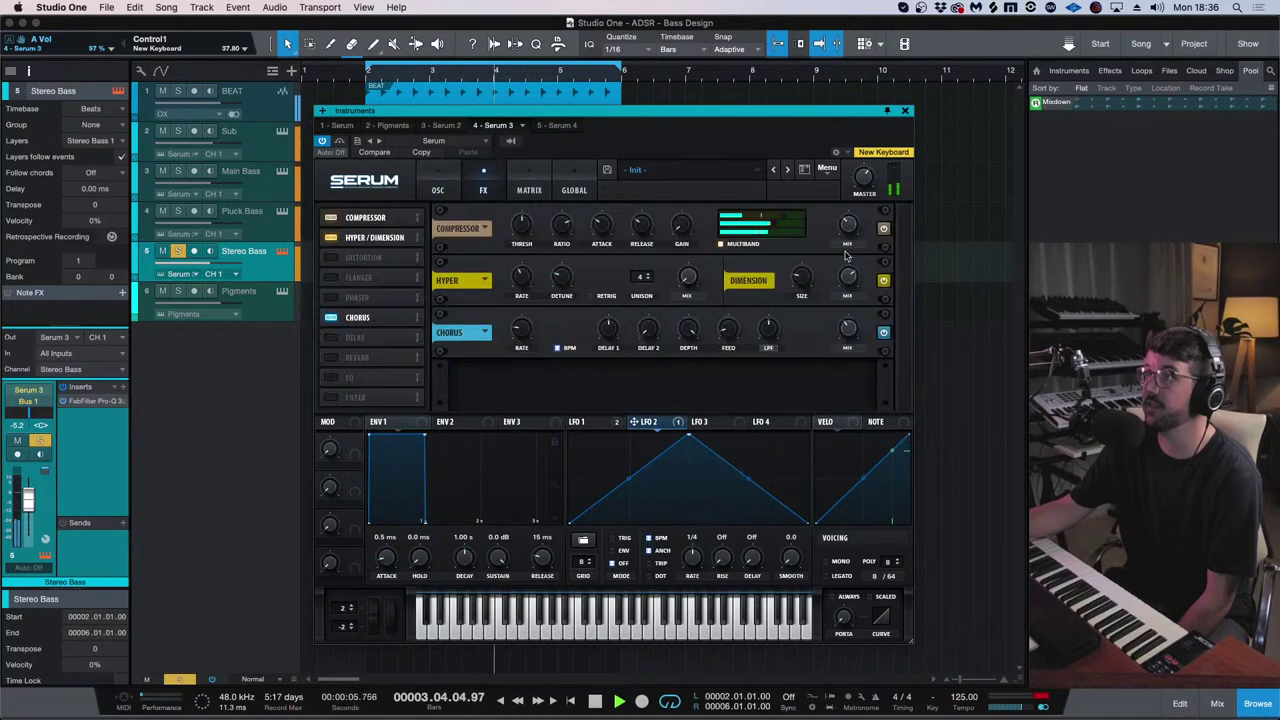
mouse_move(850, 216)
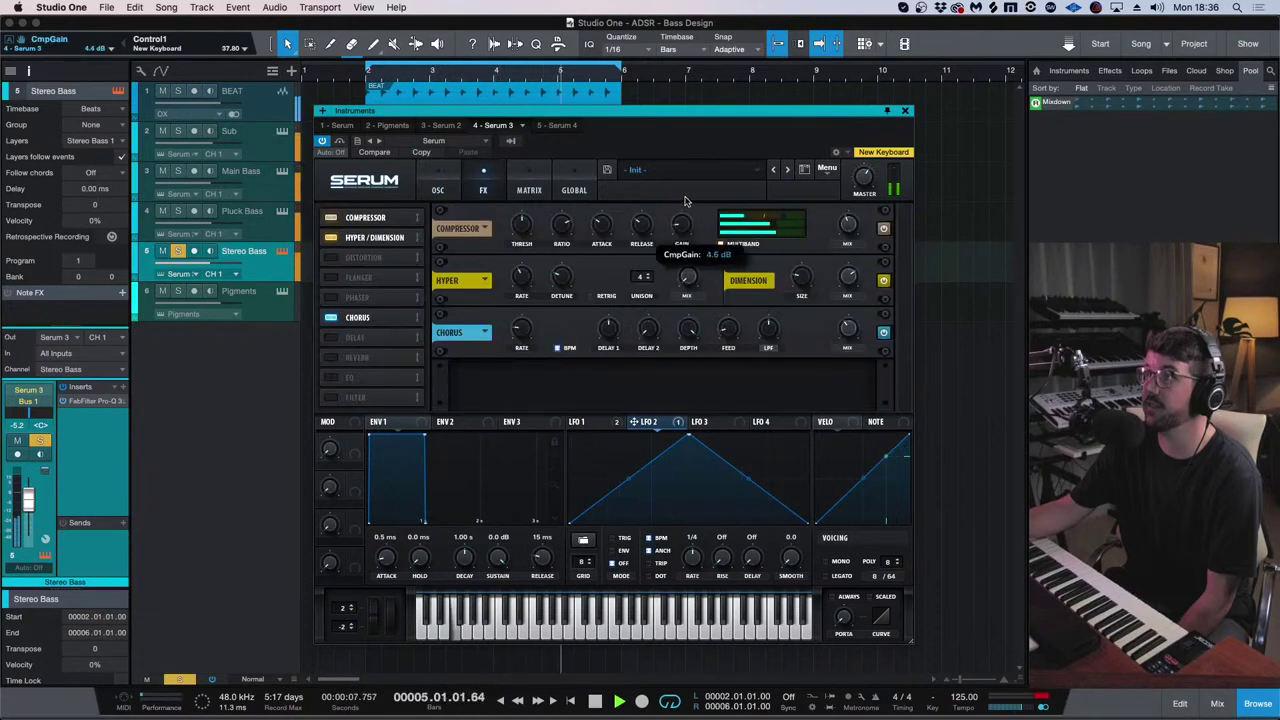
drag(687, 207, 690, 191)
drag(848, 226, 849, 214)
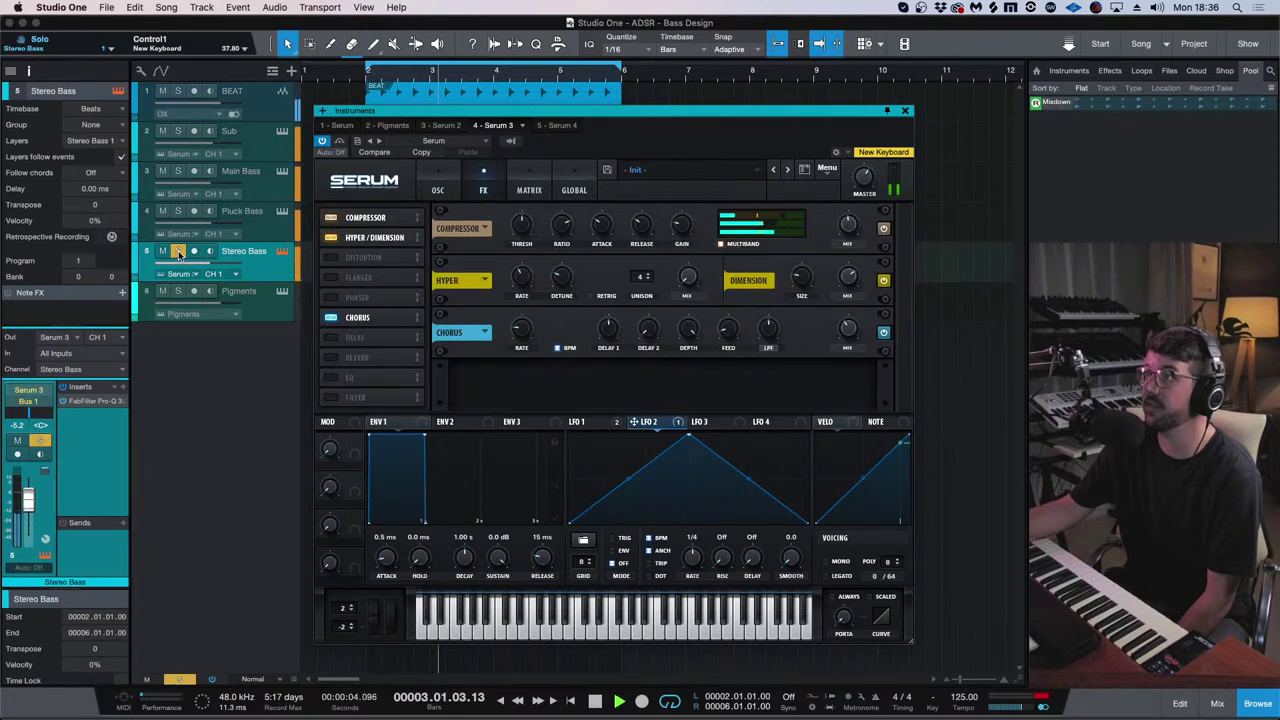
- Unsolo Stereo Bass, play all layers together from bar 2 and close the instrument window
key(space)
click(211, 259)
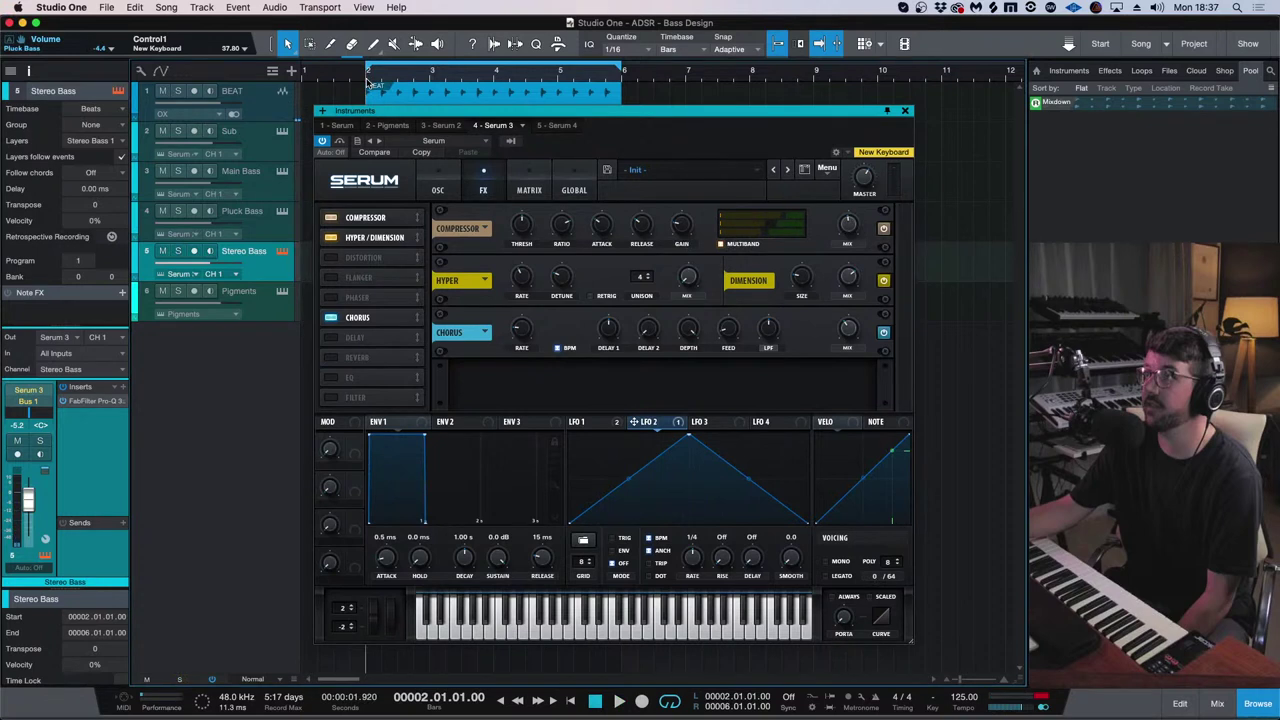
key(space)
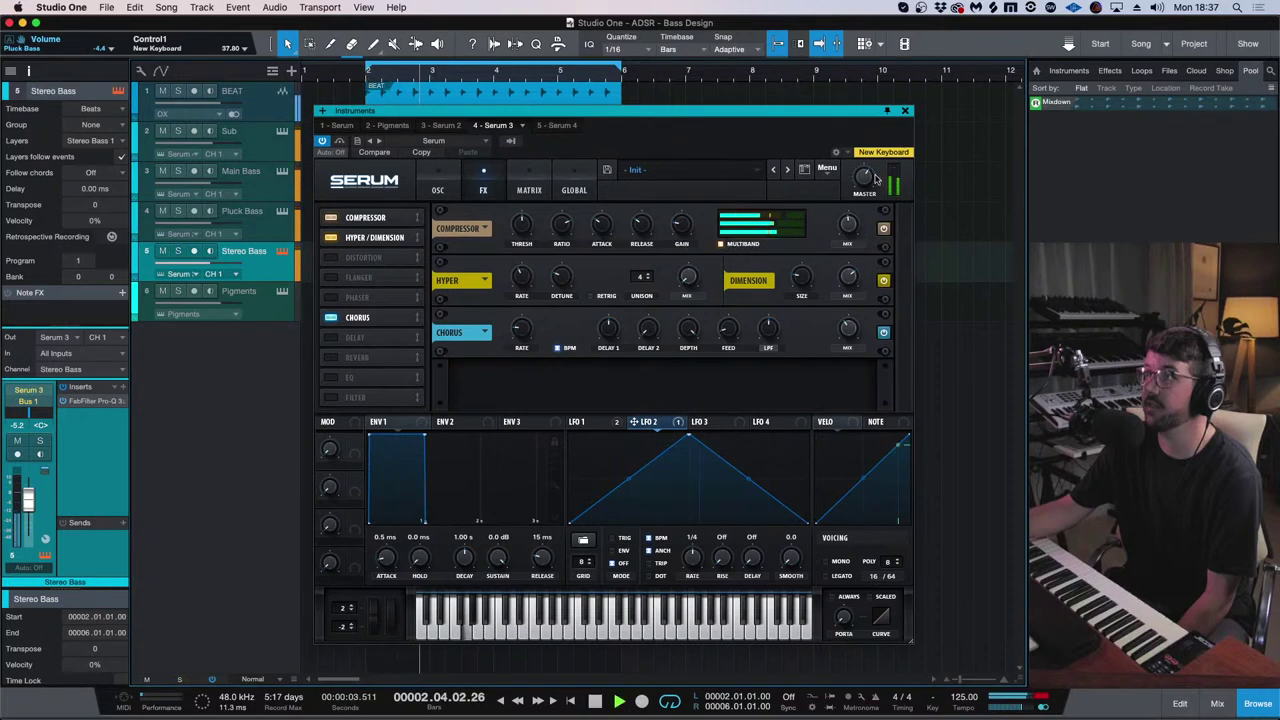
click(904, 110)
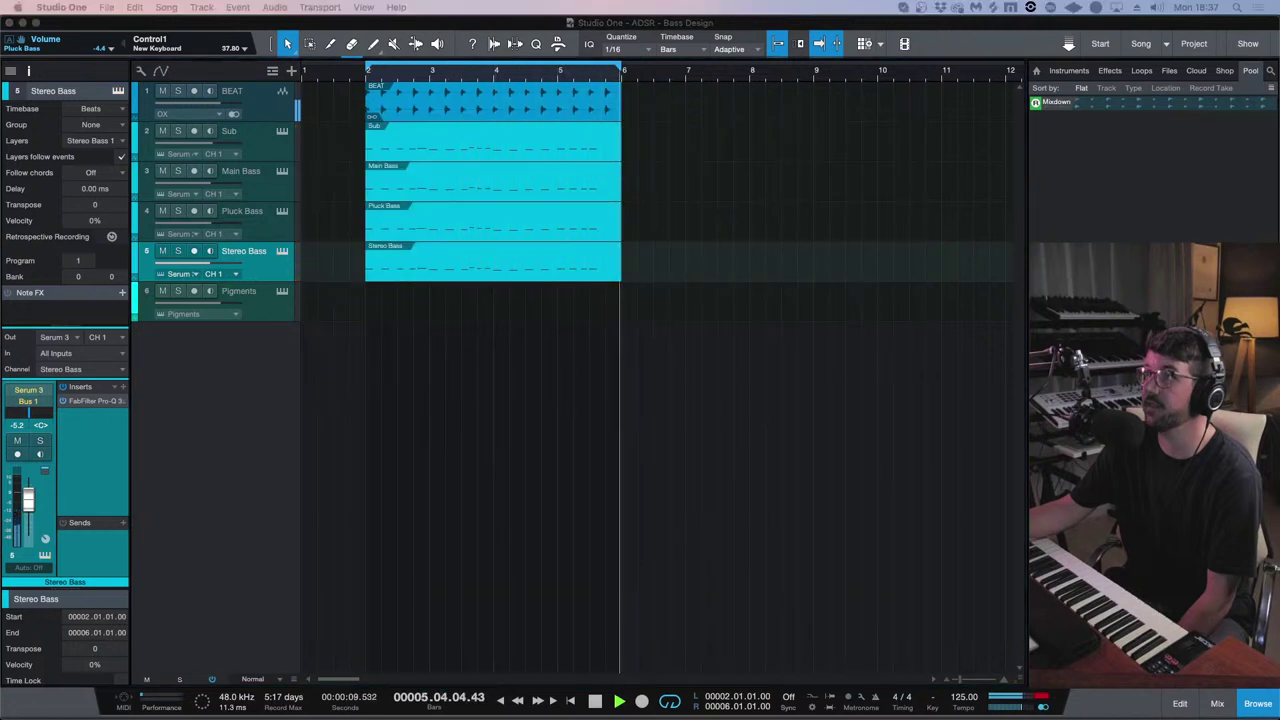
click(380, 538)
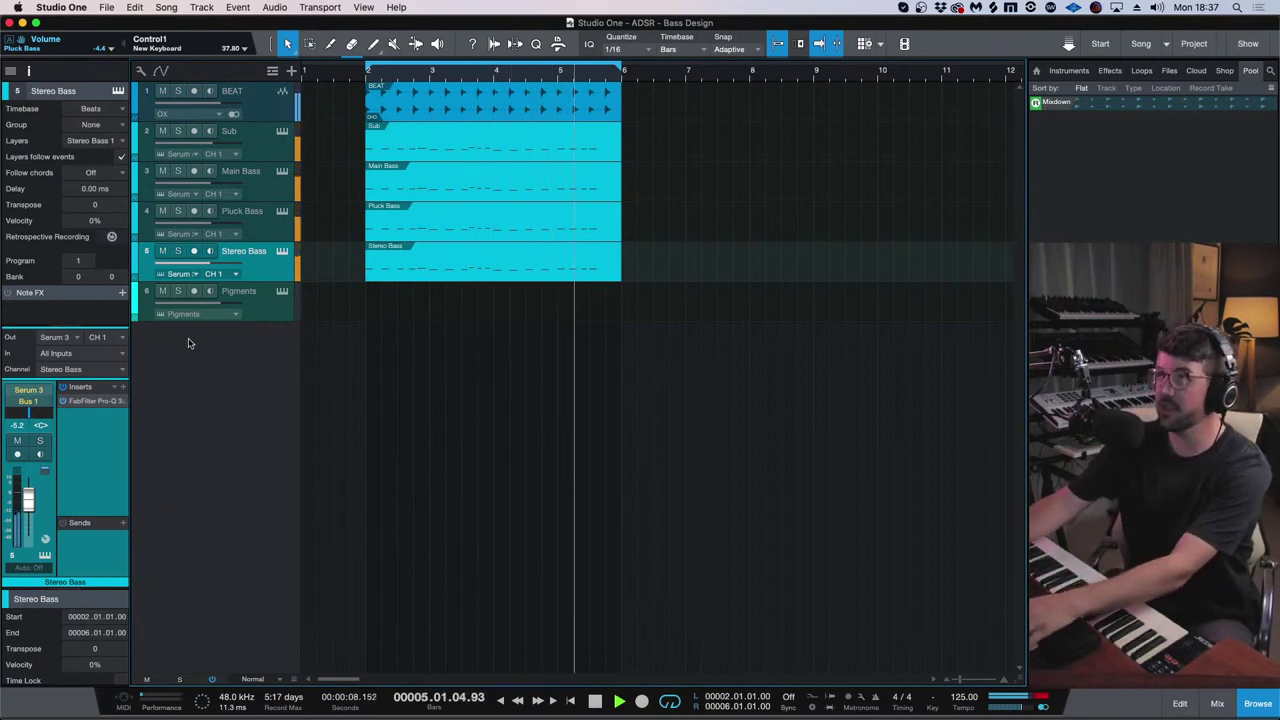
key(space)
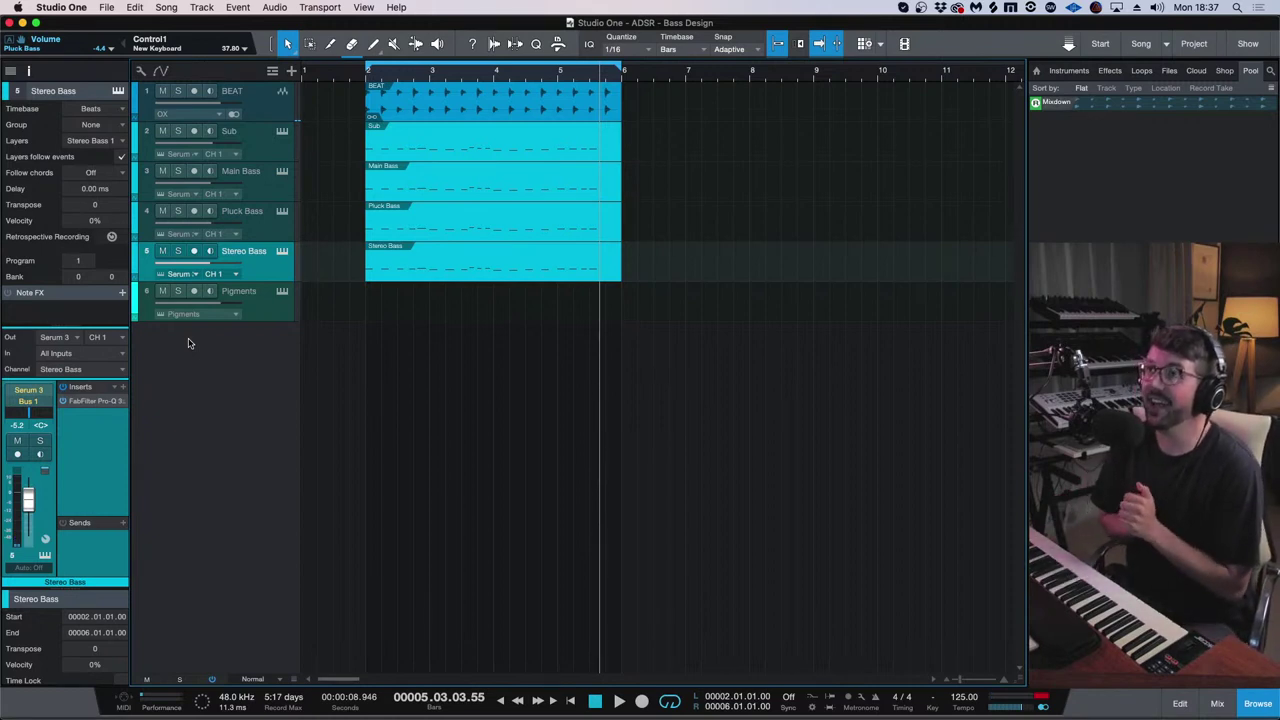
- Select the Sub track, return the playhead to the start of bar 2 and zoom out the arrangement
click(255, 148)
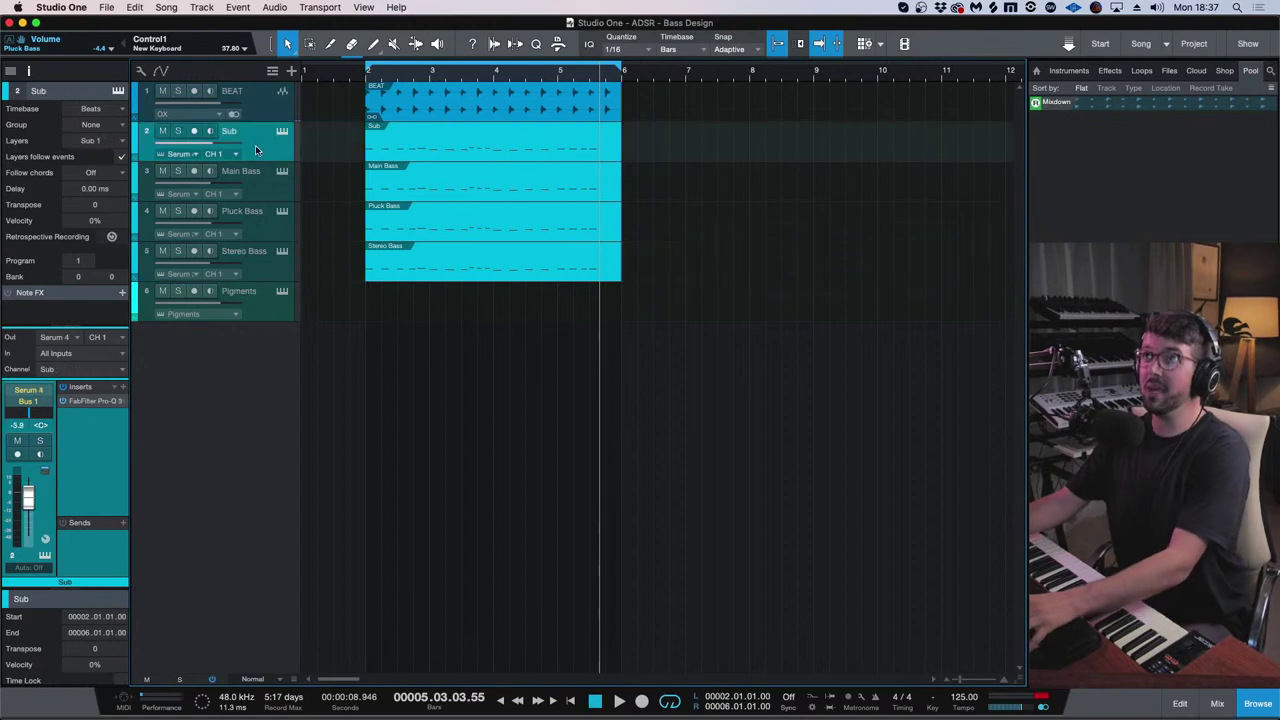
click(260, 173)
click(267, 151)
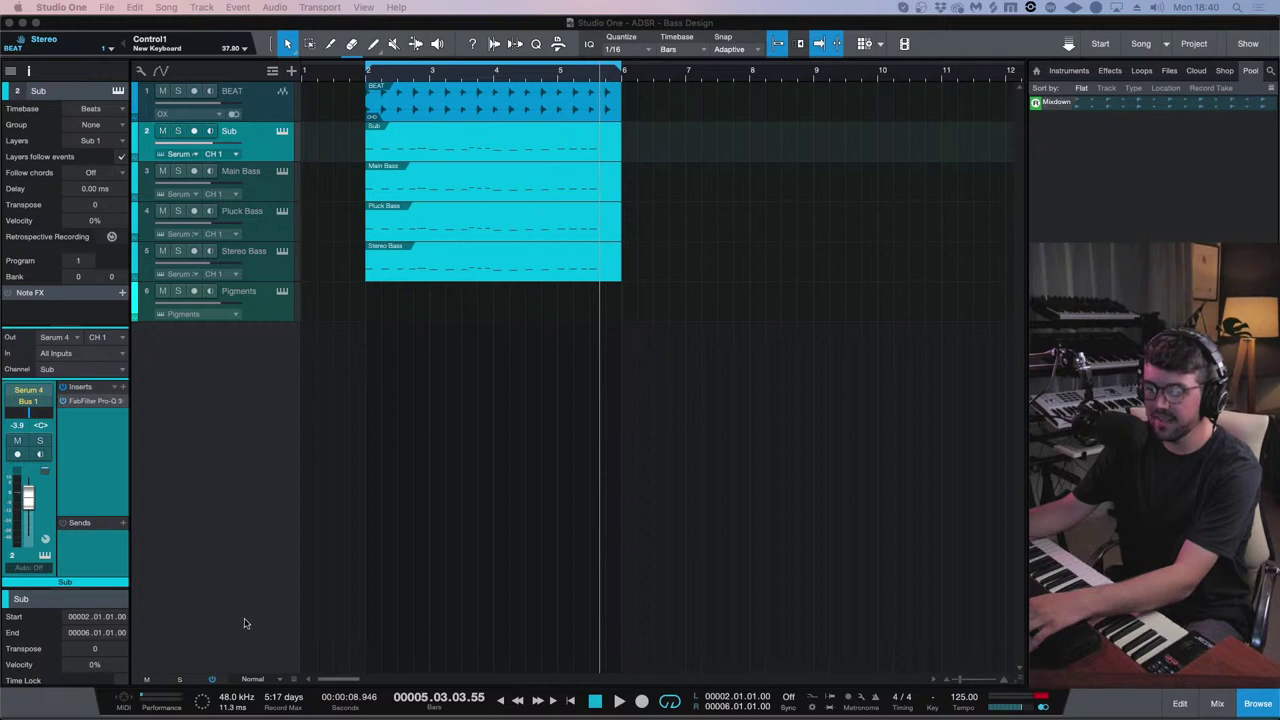
click(366, 76)
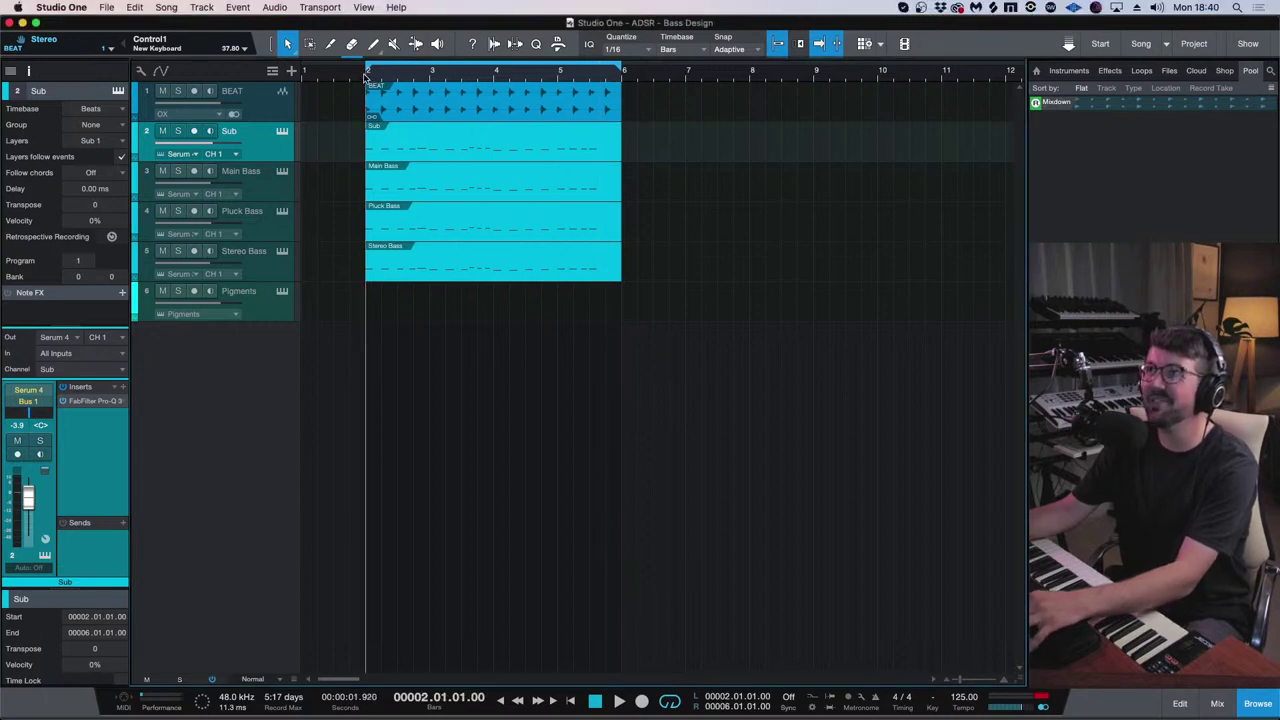
key(w)
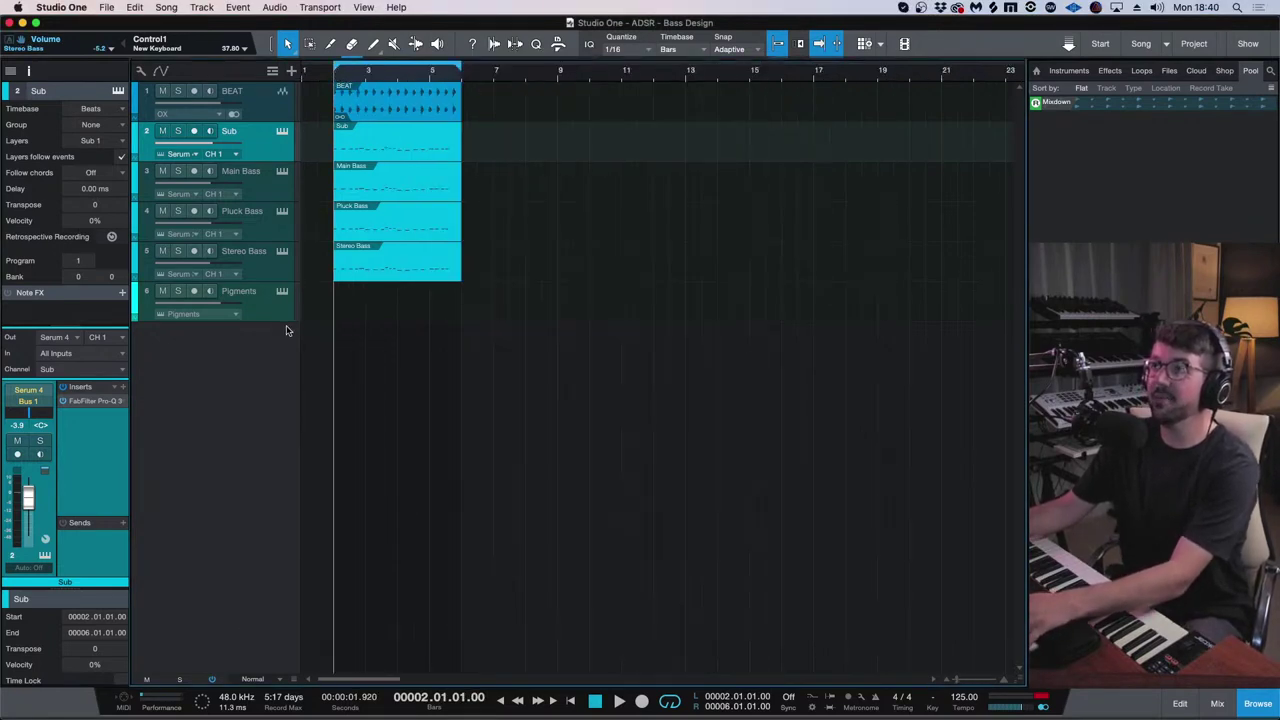
- Play all bass layers with the beat from bar 2, then stop playback
key(e)
key(e)
key(w)
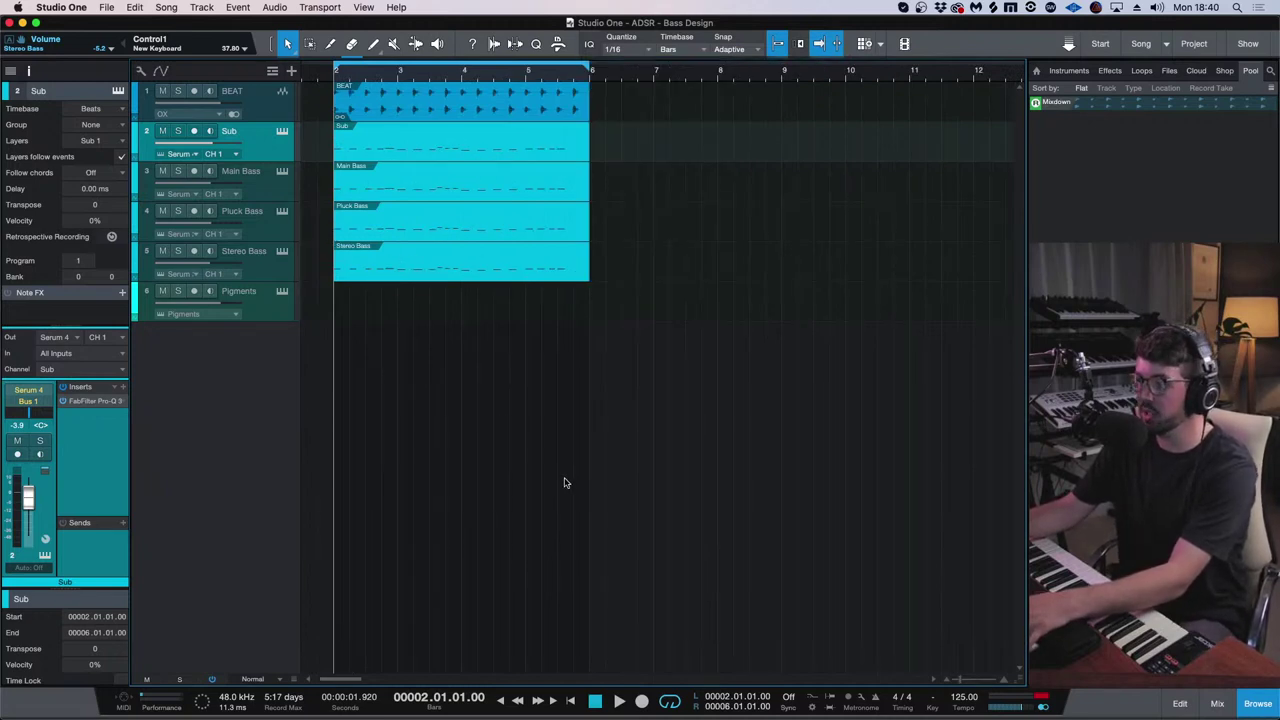
key(e)
key(w)
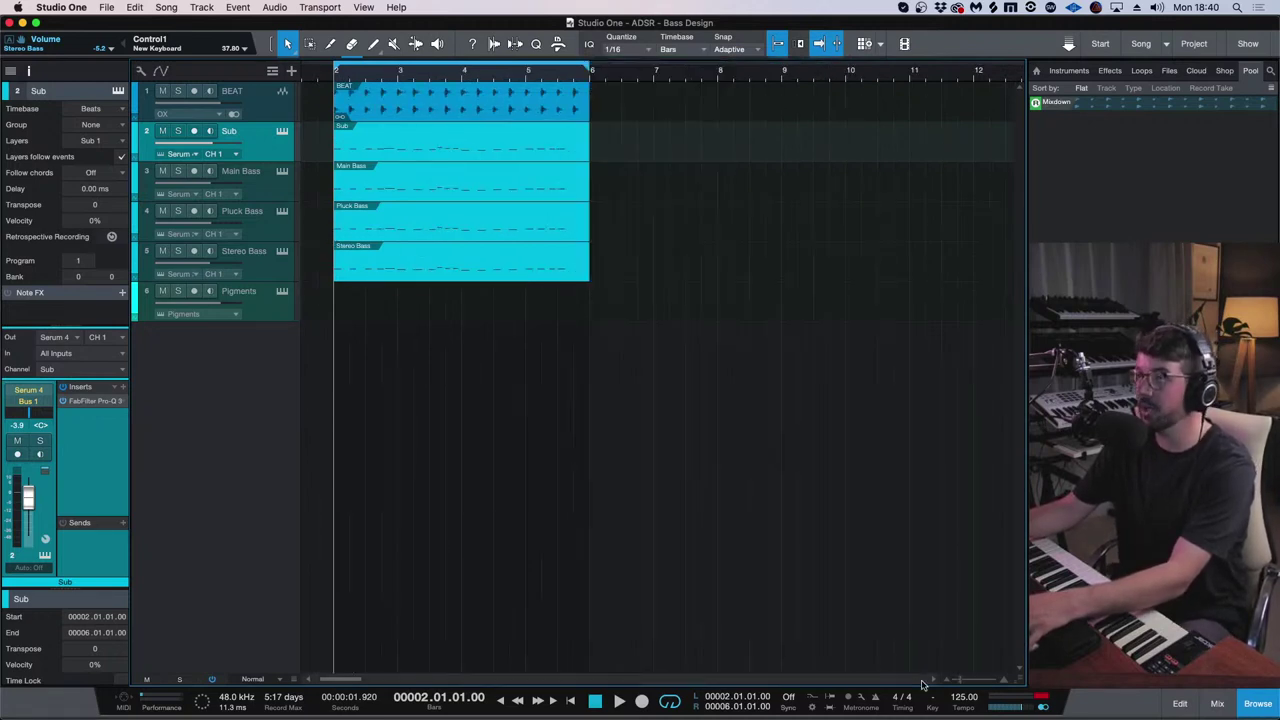
key(space)
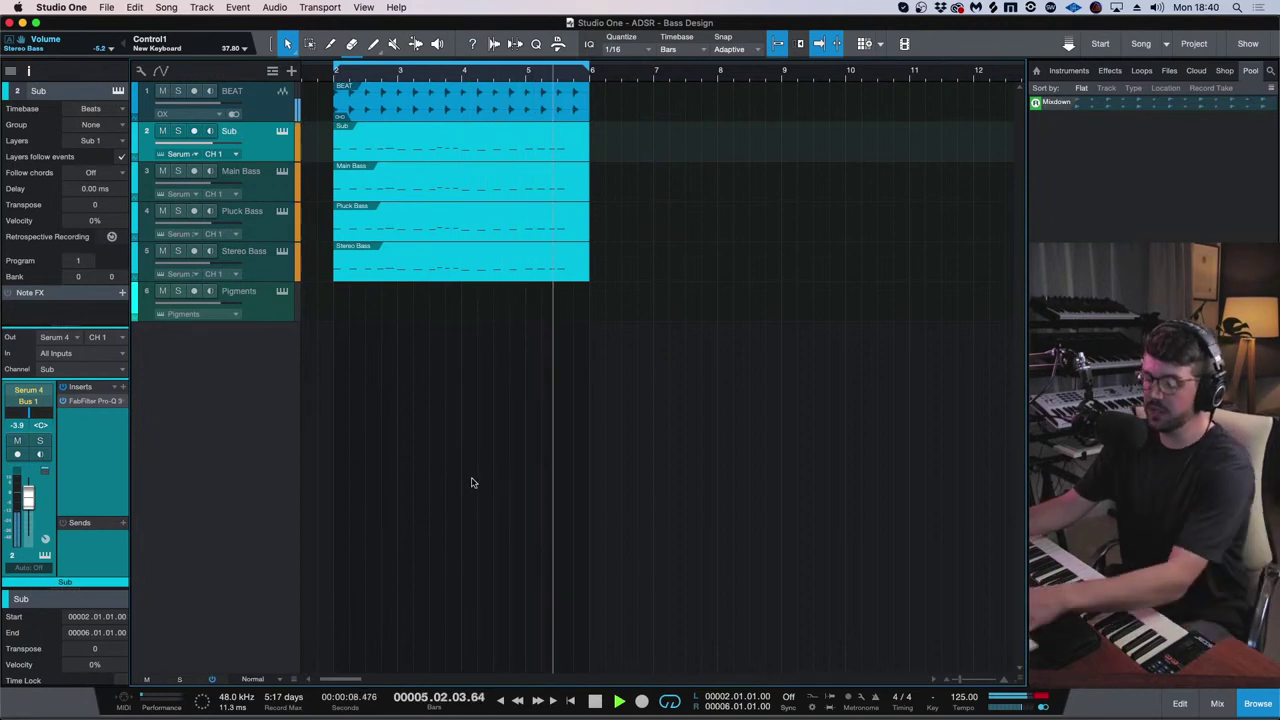
key(space)
- Copy the Sub part onto the Pigments track and remove the four Serum bass tracks together with their instruments
click(280, 297)
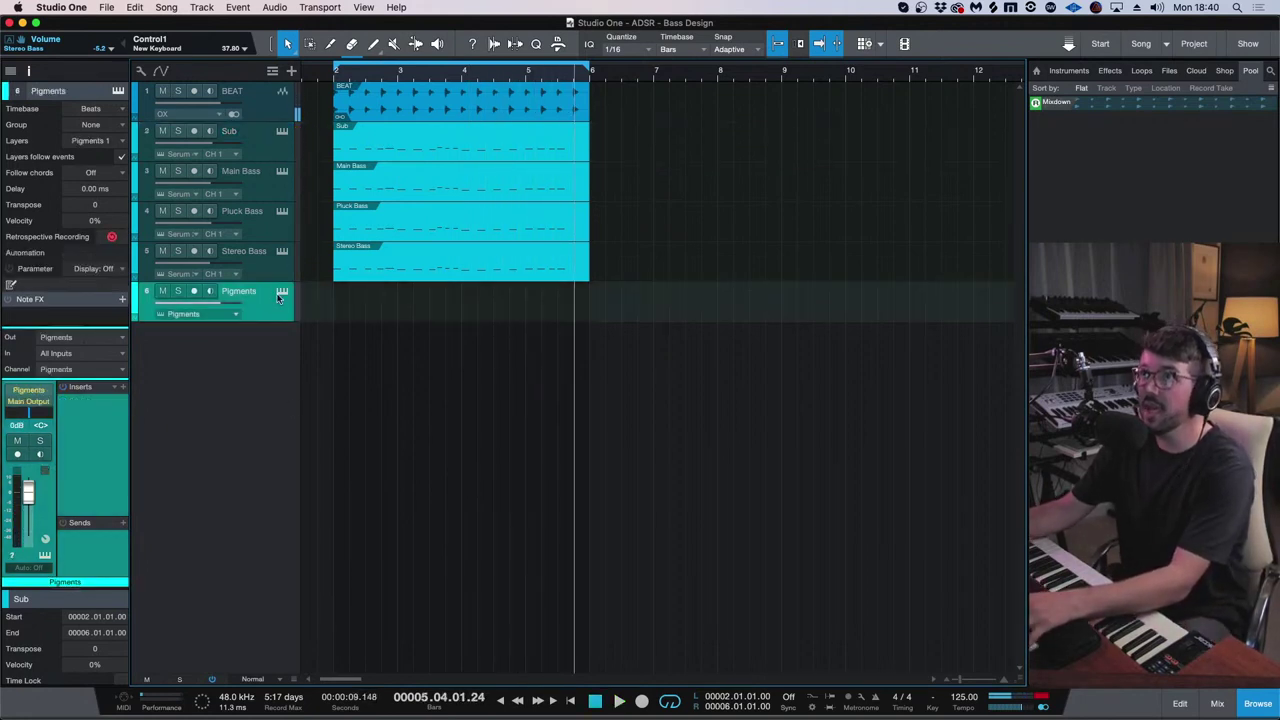
drag(440, 135, 433, 298)
shift+click(264, 142)
right_click(264, 147)
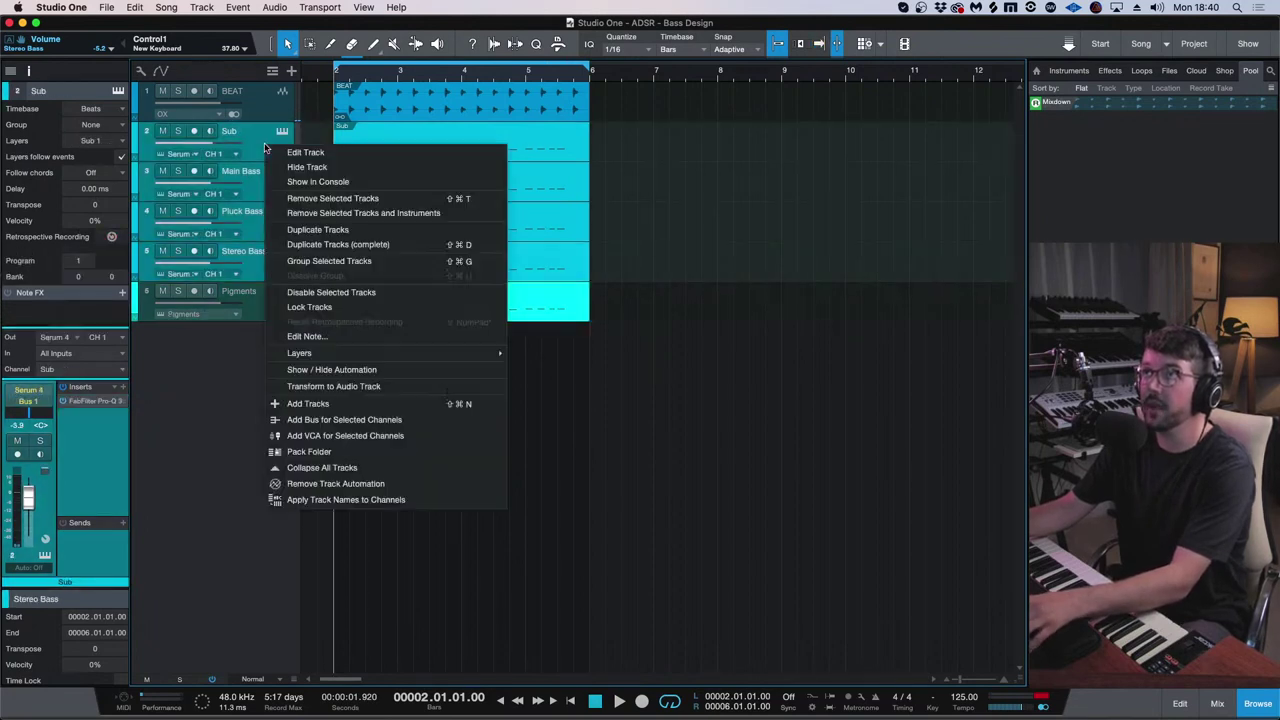
click(374, 223)
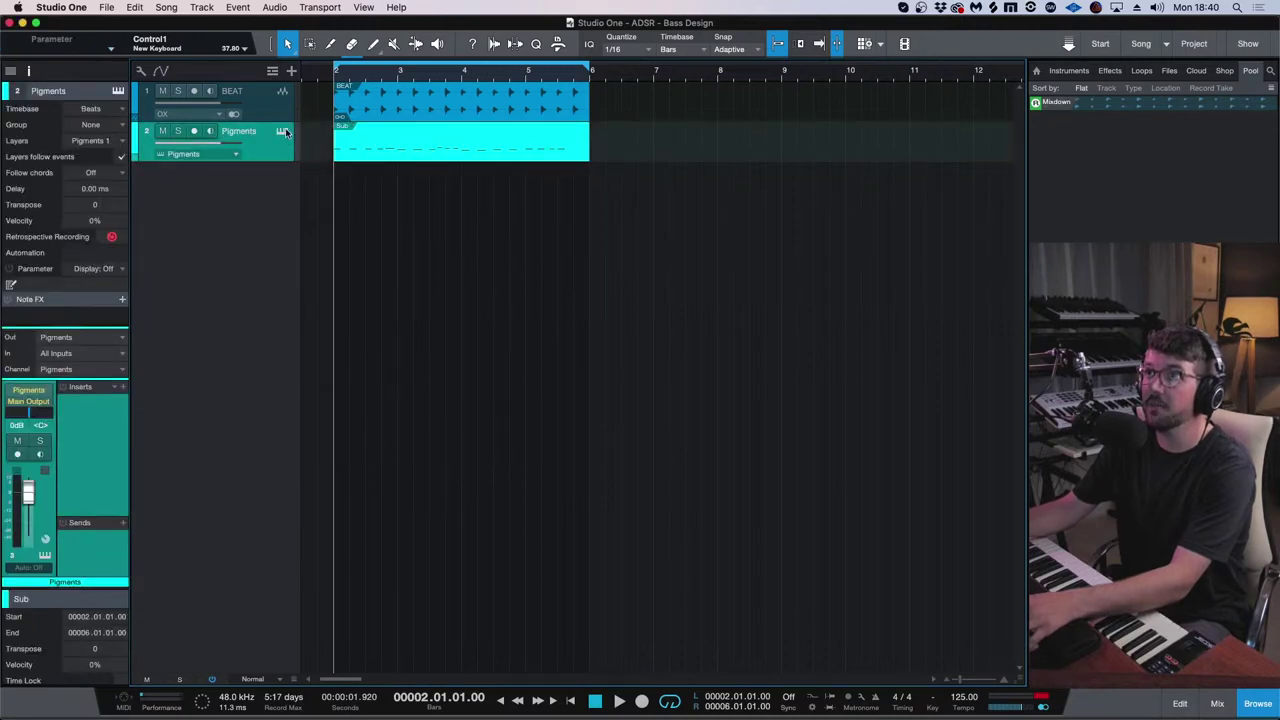
- Open the Pigments instrument, play the part, search the presets for "defa" and load the Default template
click(282, 131)
key(space)
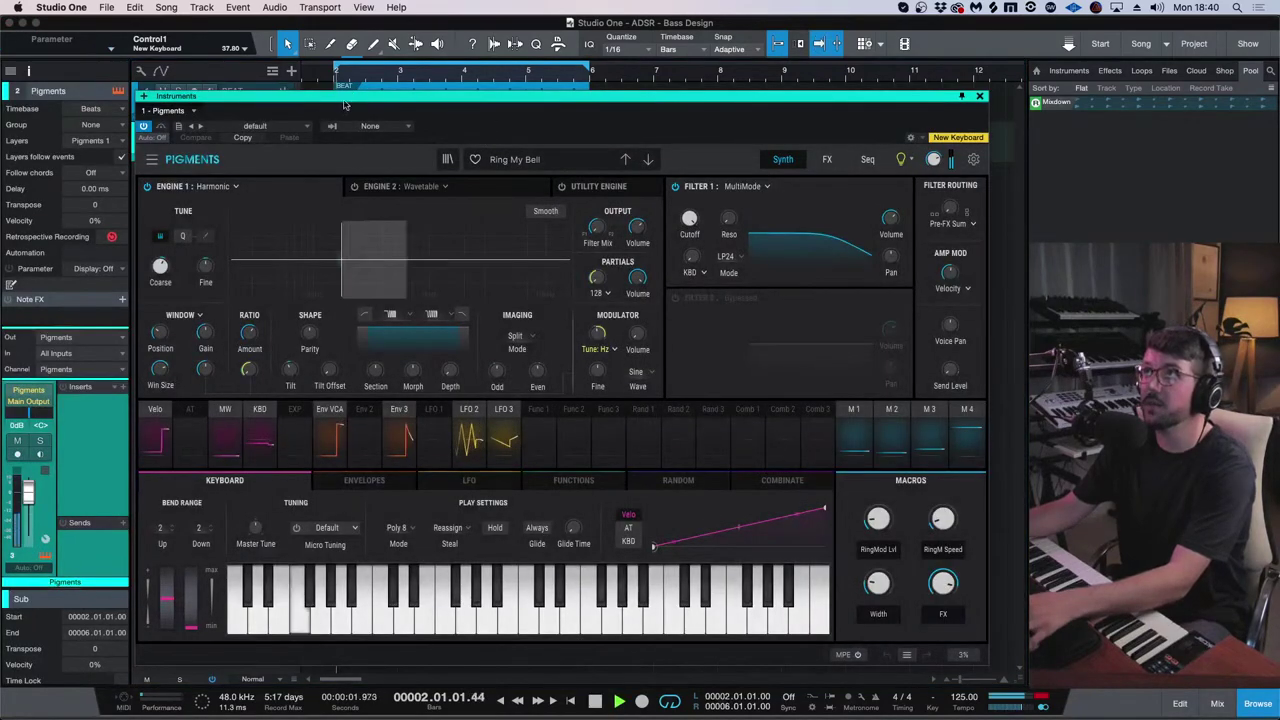
click(547, 162)
click(515, 160)
click(505, 160)
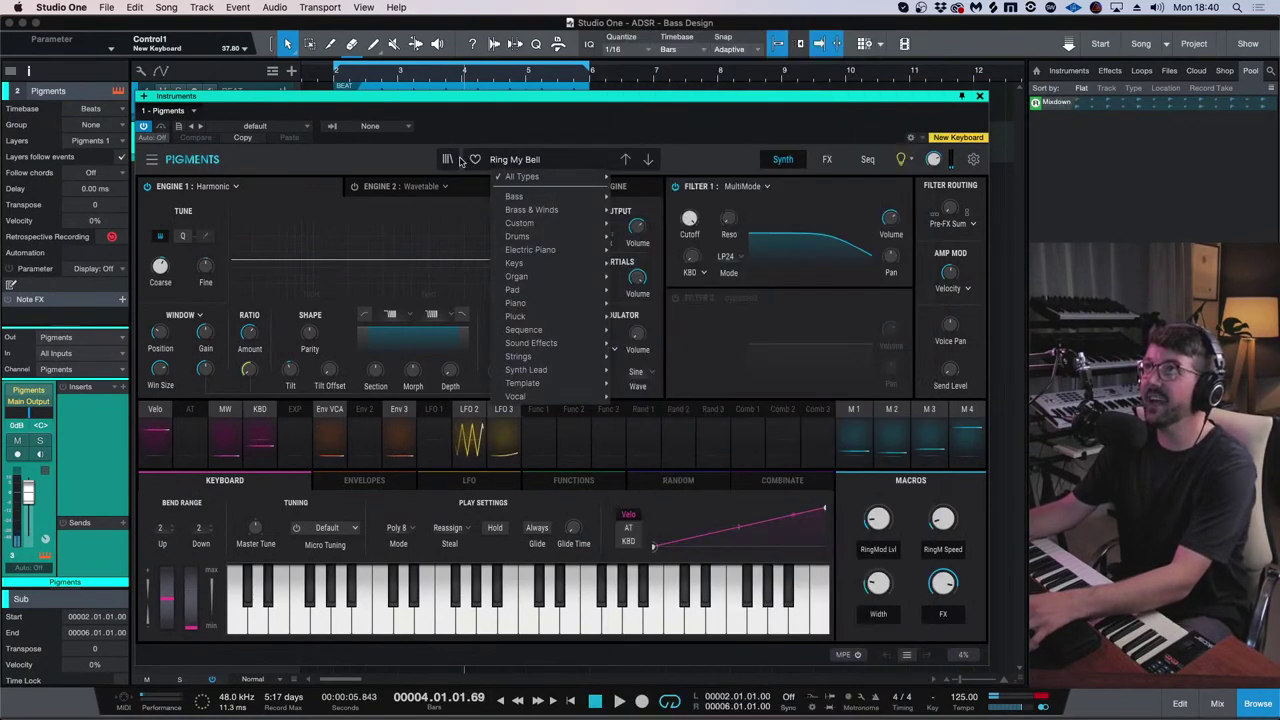
click(449, 160)
click(449, 160)
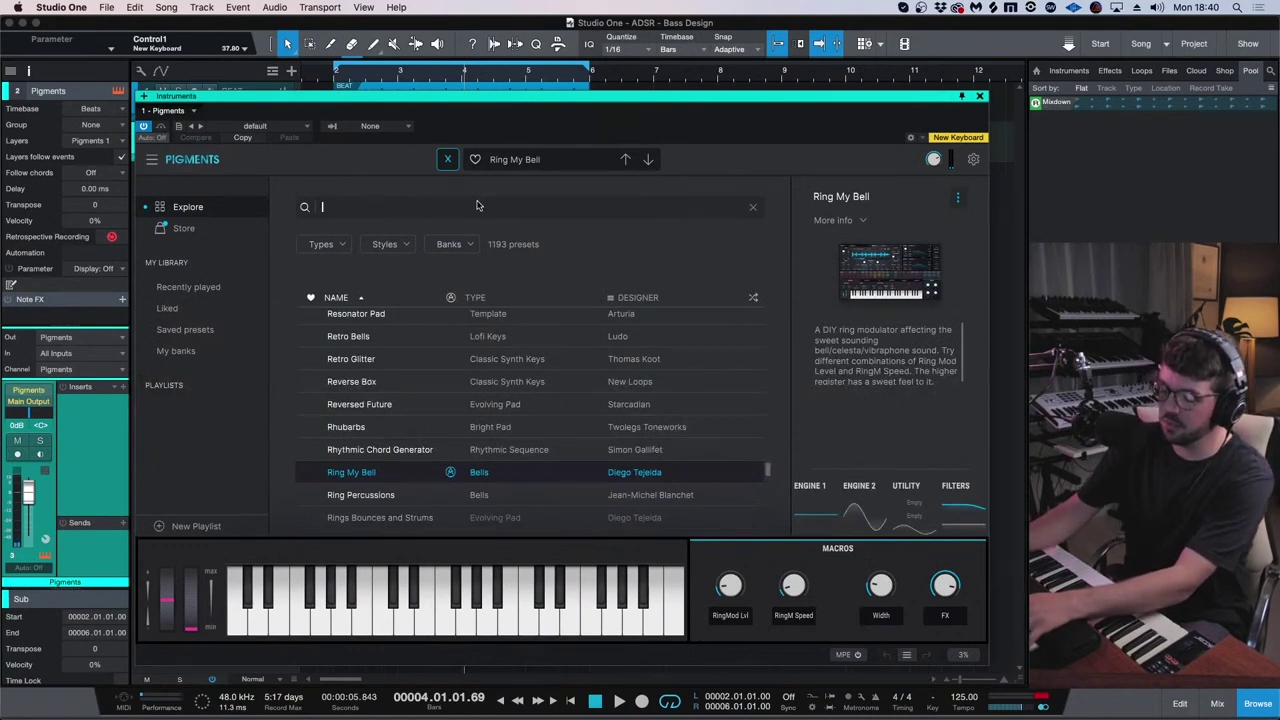
text(defa)
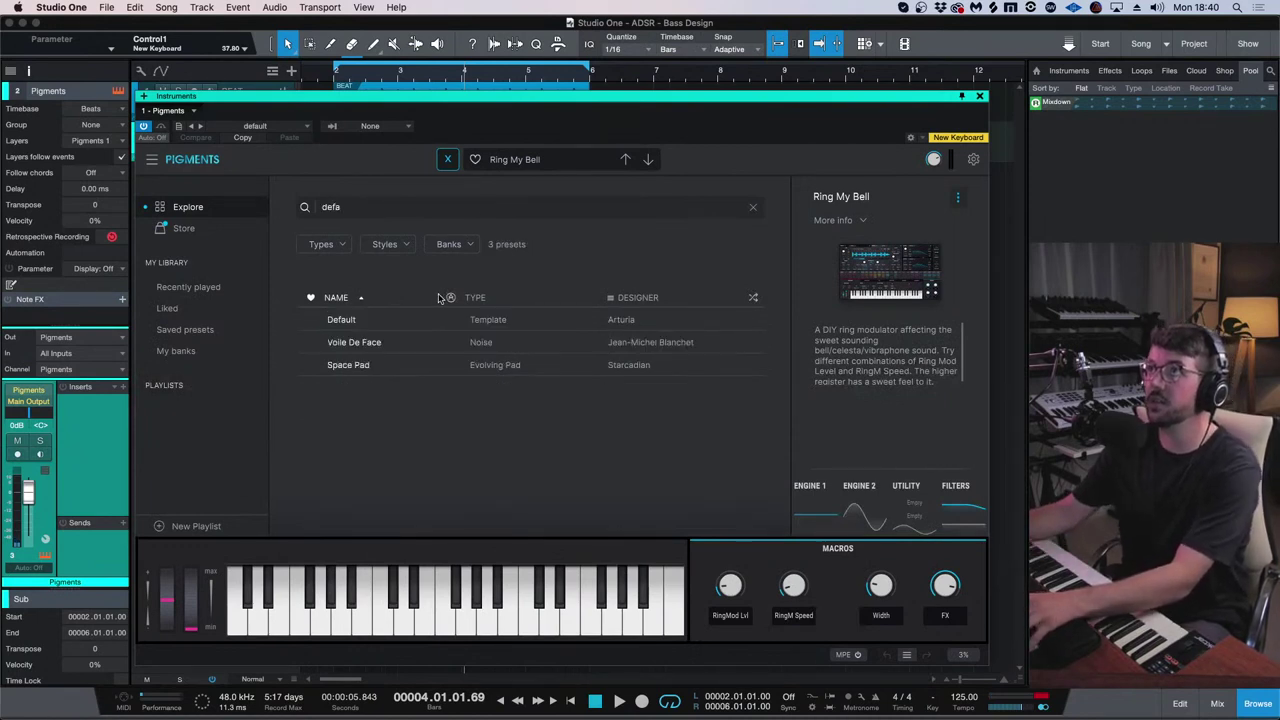
click(390, 319)
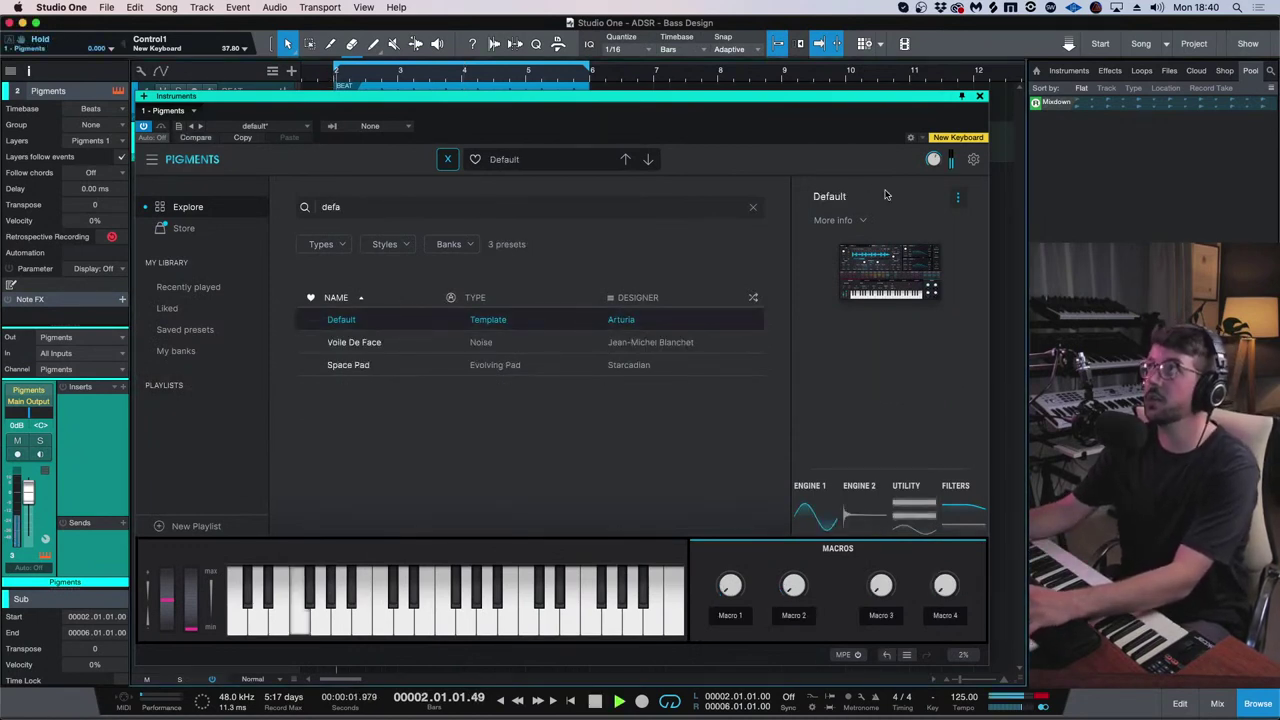
click(455, 163)
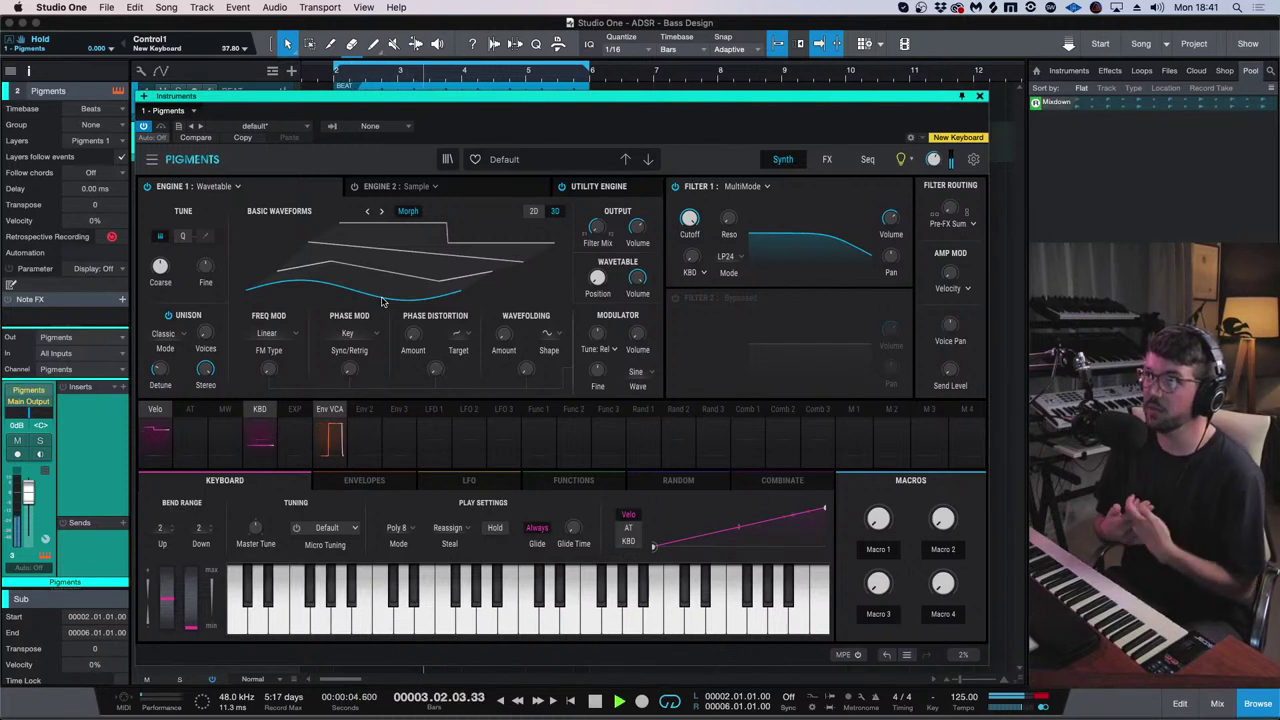
- Set Engine 1's wavetable position to 1.00 and lower Filter 1's cutoff to about 1389 Hz
drag(382, 302, 382, 286)
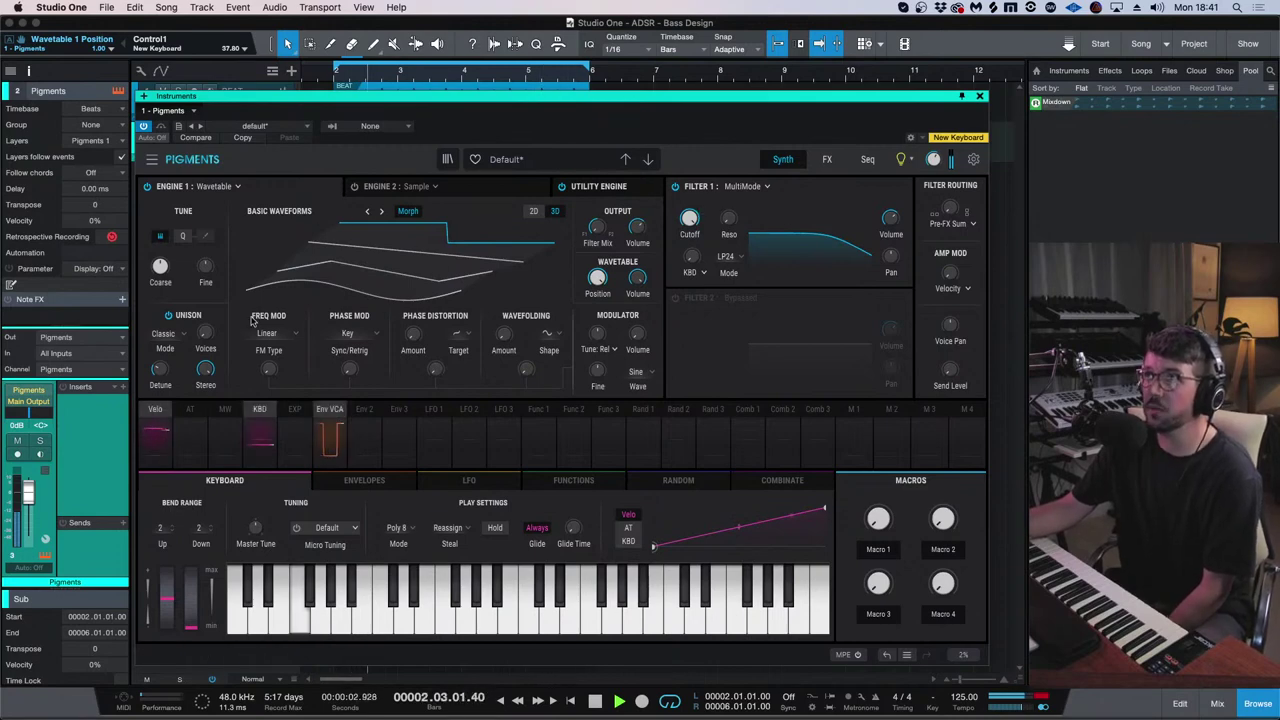
click(902, 161)
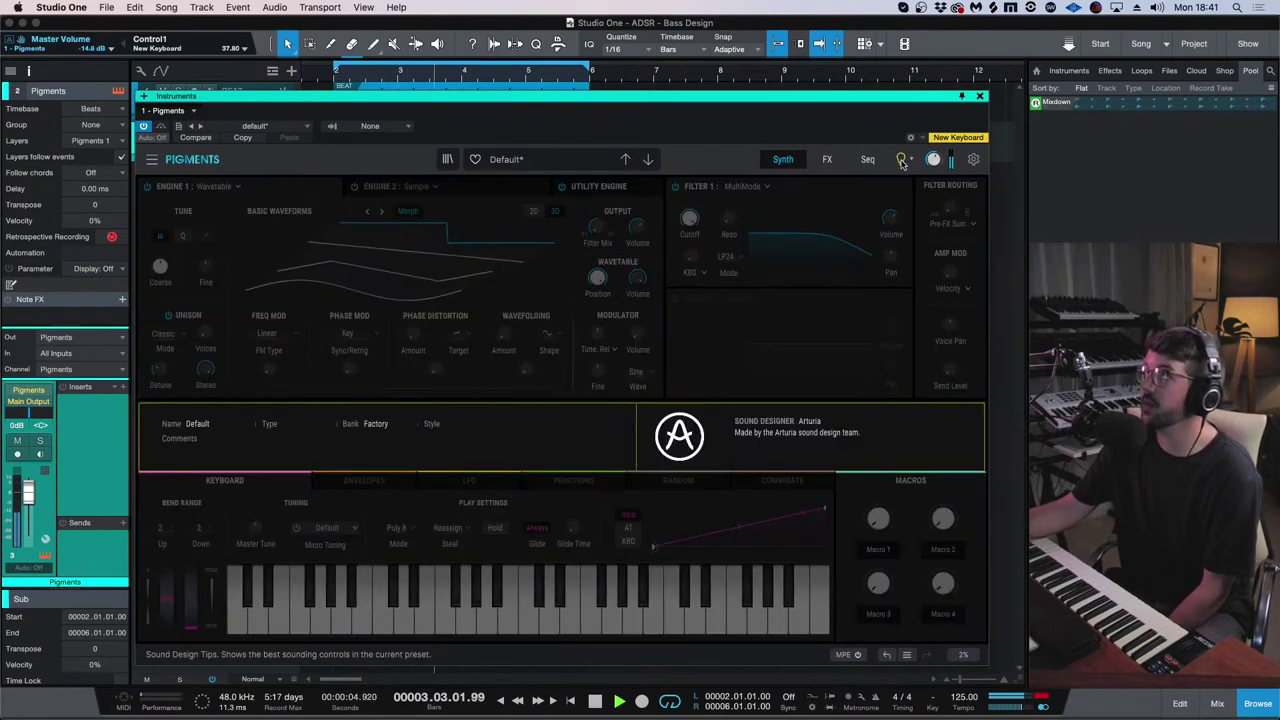
click(902, 161)
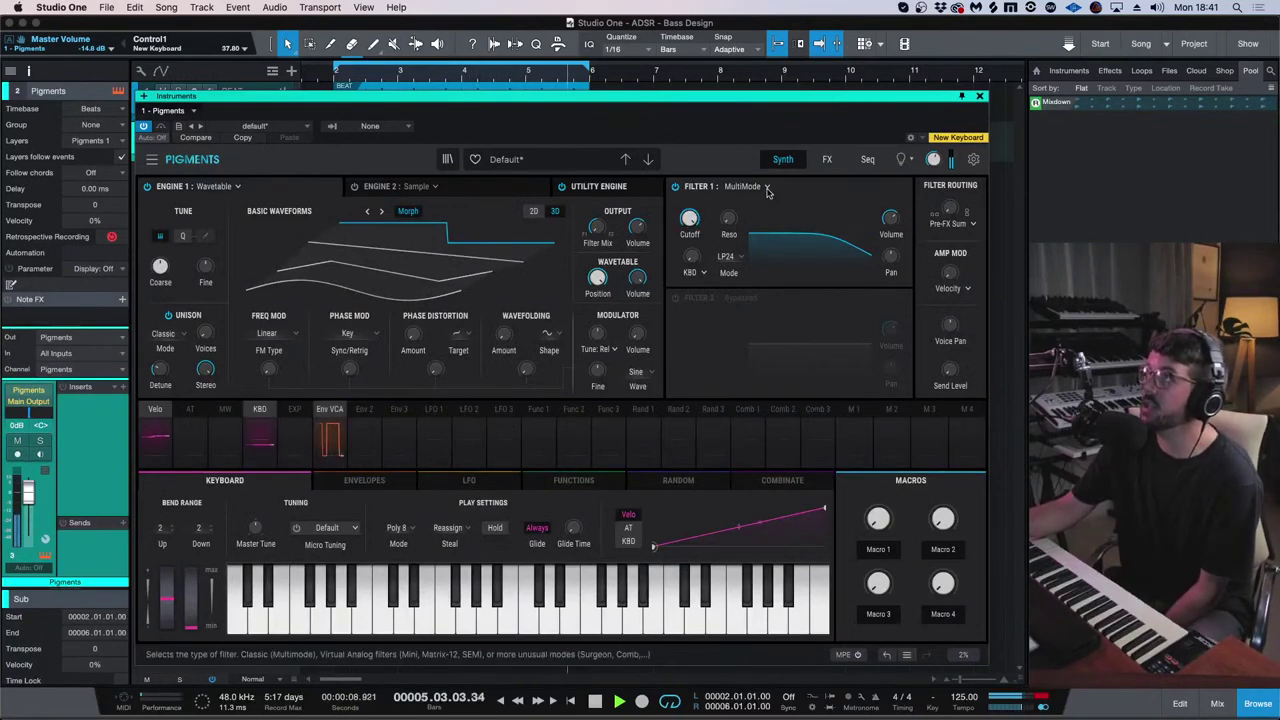
drag(689, 218, 690, 232)
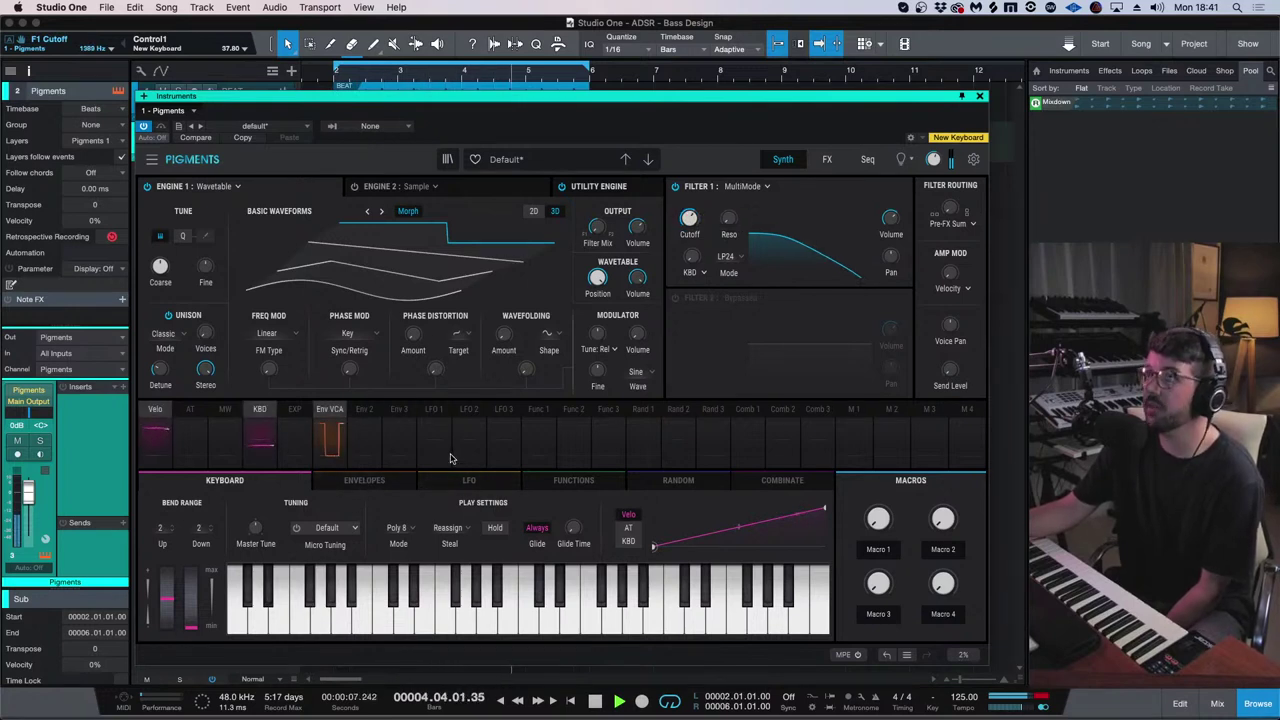
- Assign Function 1 to modulate Filter 1's cutoff with an amount of 0.51
click(401, 481)
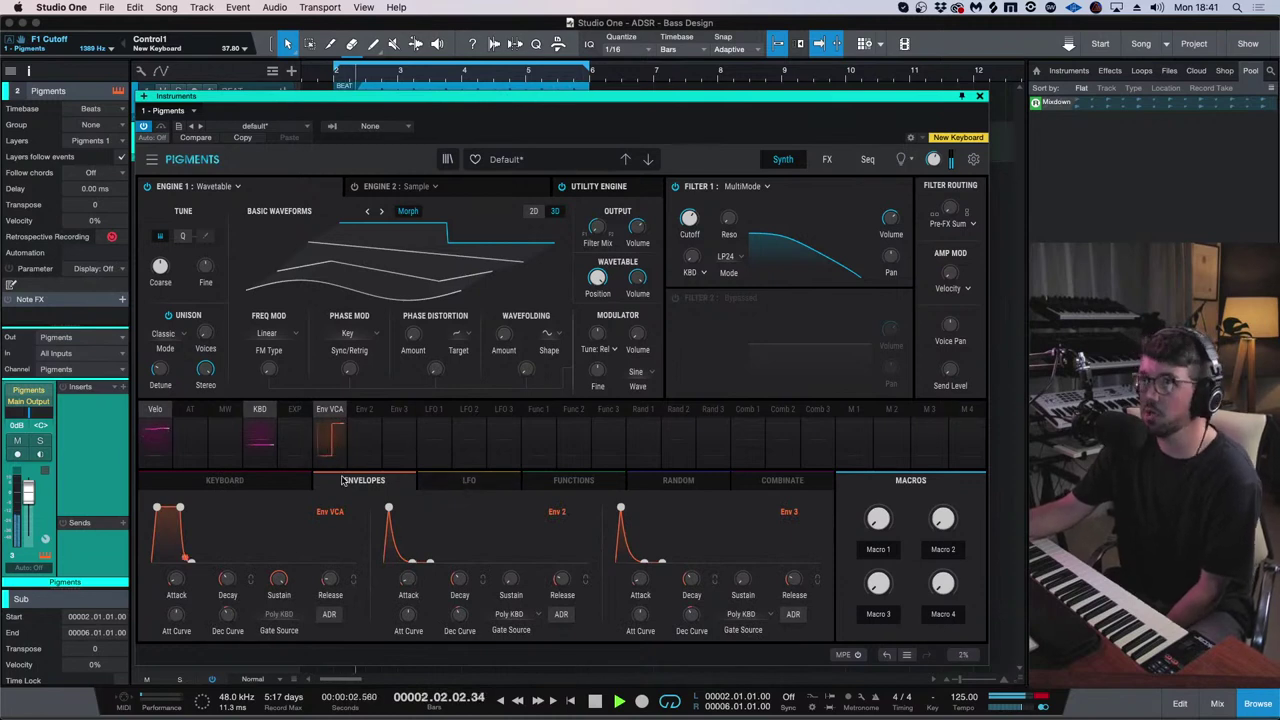
click(502, 488)
click(590, 483)
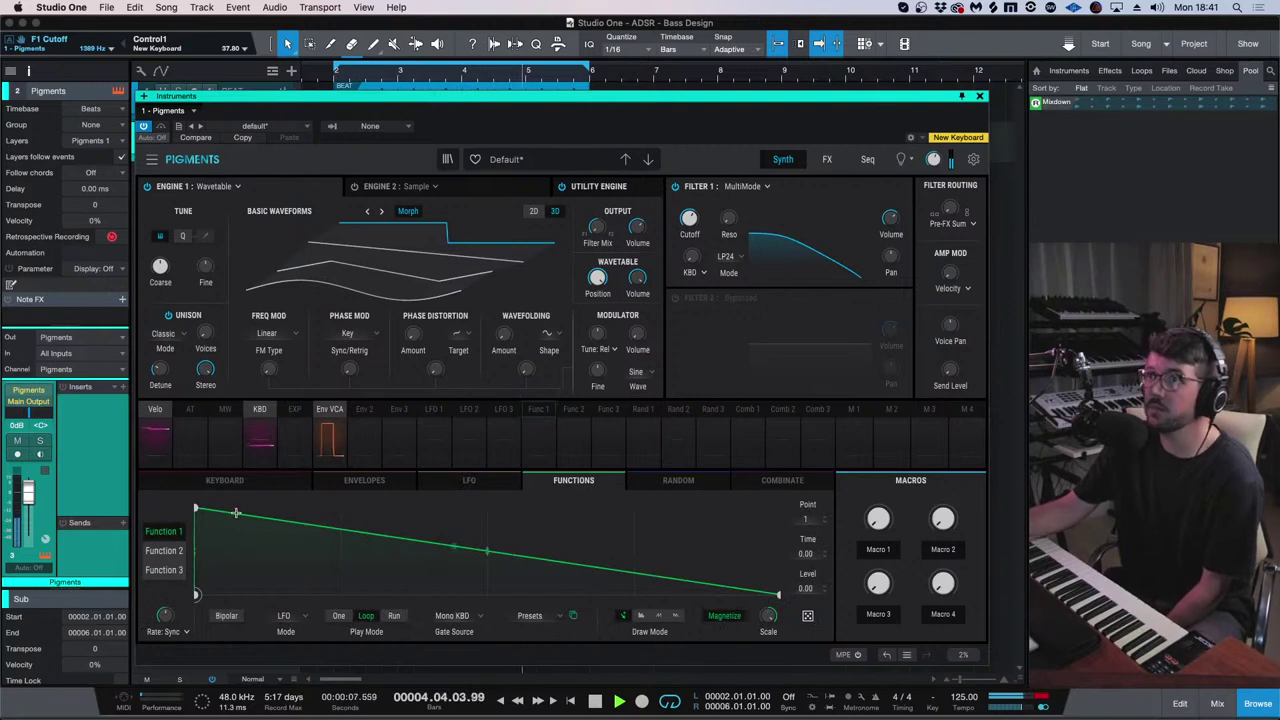
click(534, 413)
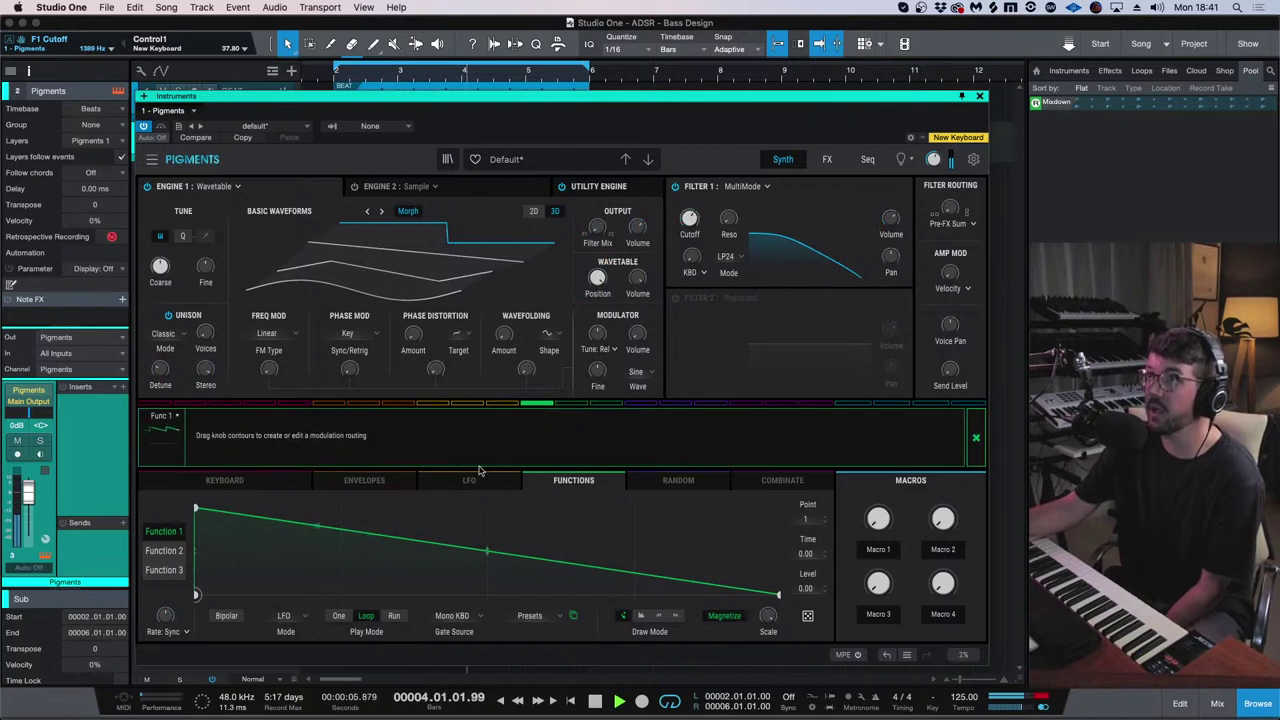
click(976, 437)
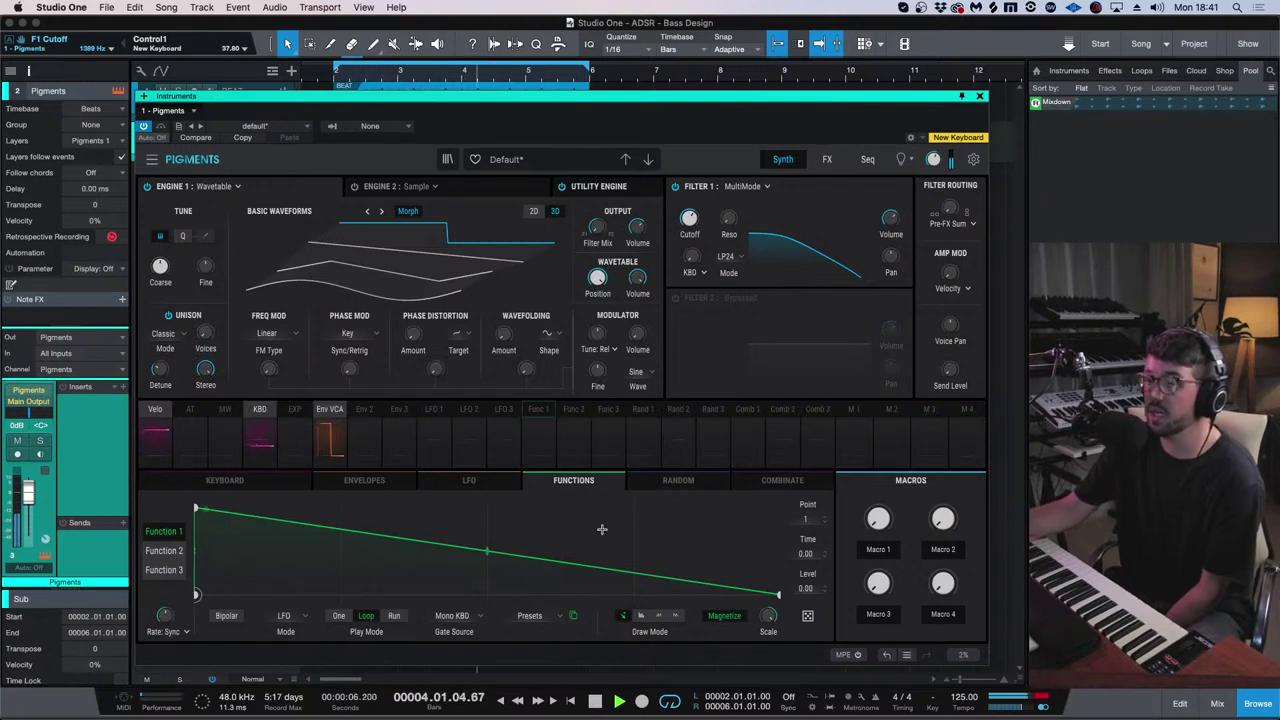
click(540, 412)
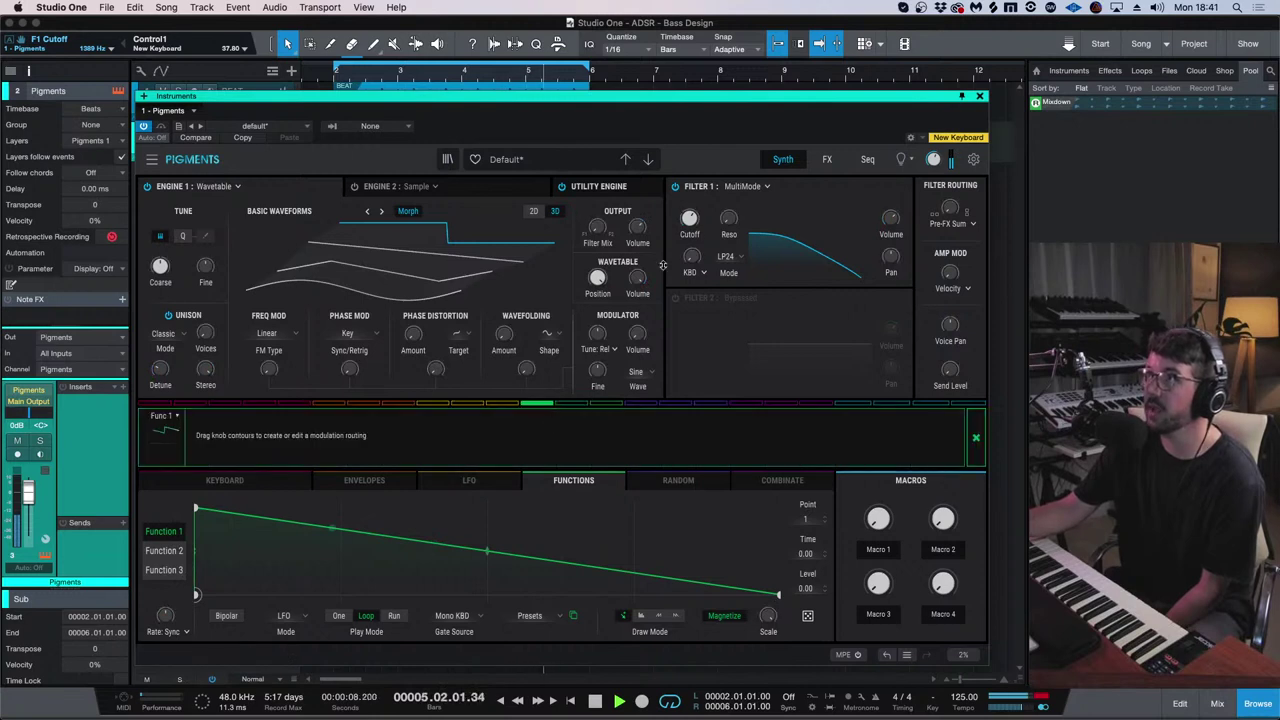
drag(690, 212, 690, 214)
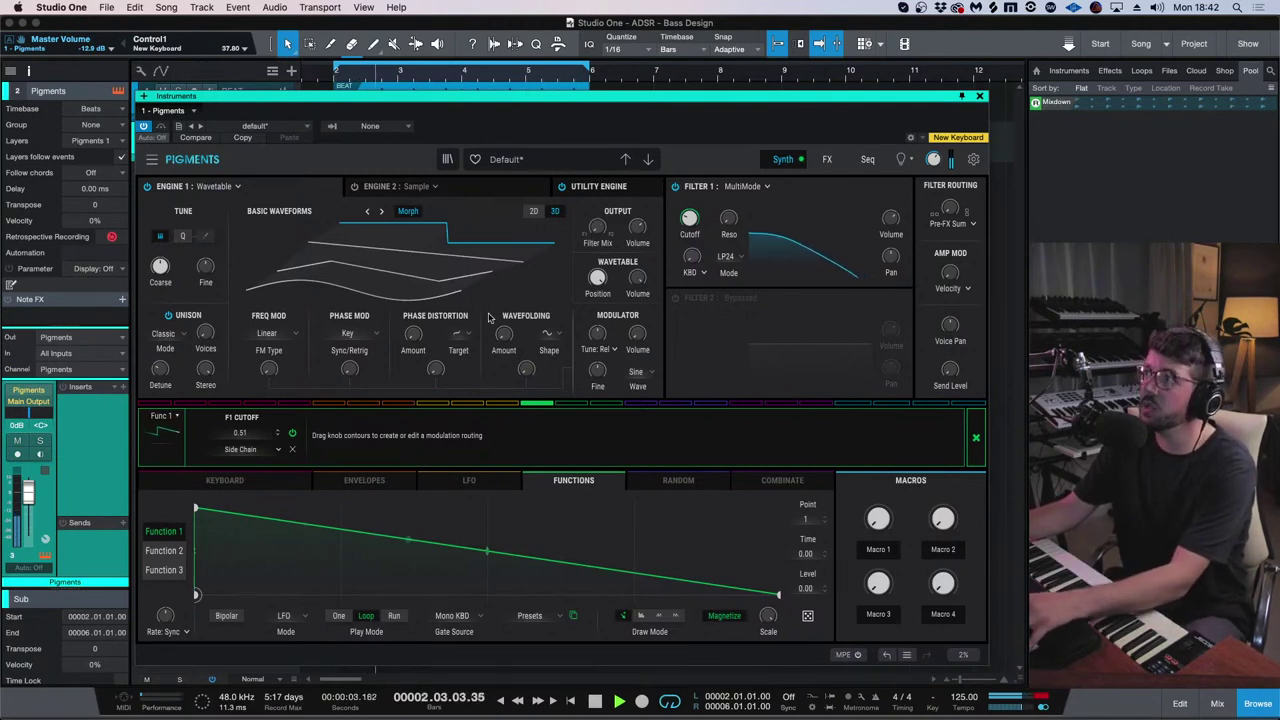
- Set Filter 1's mode to LP12 and its cutoff to 75.7 Hz
click(280, 489)
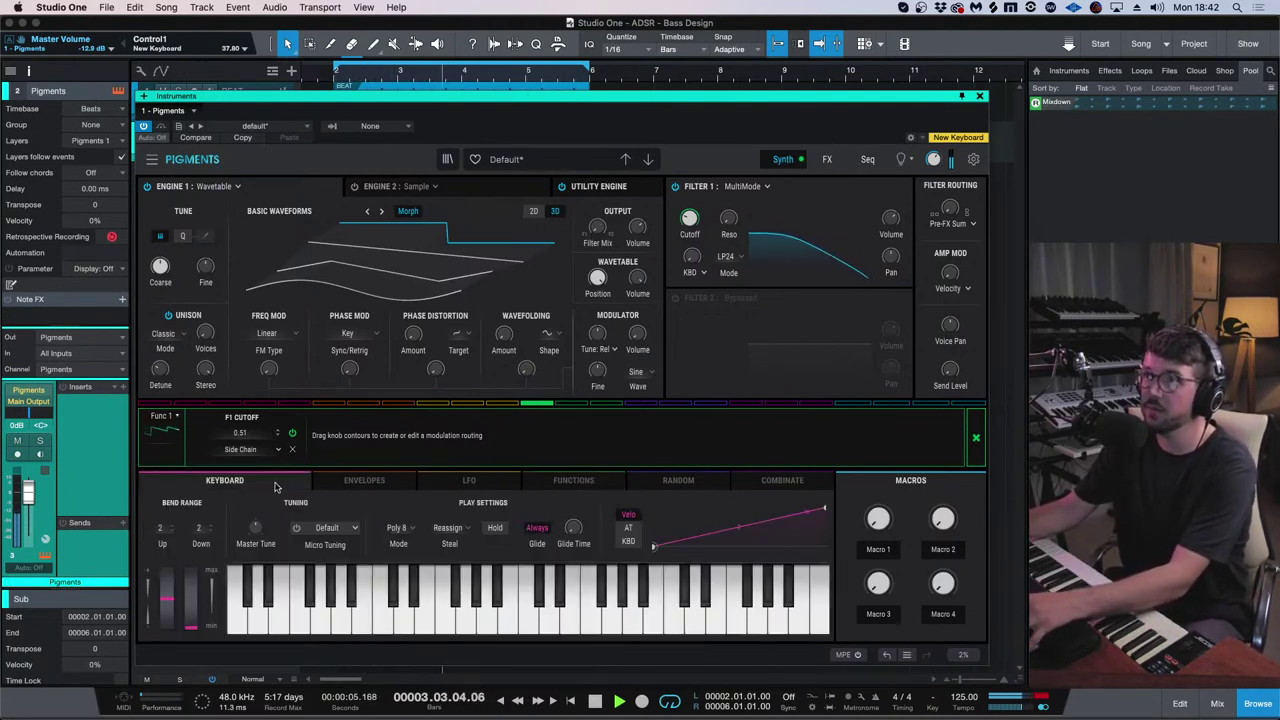
click(380, 484)
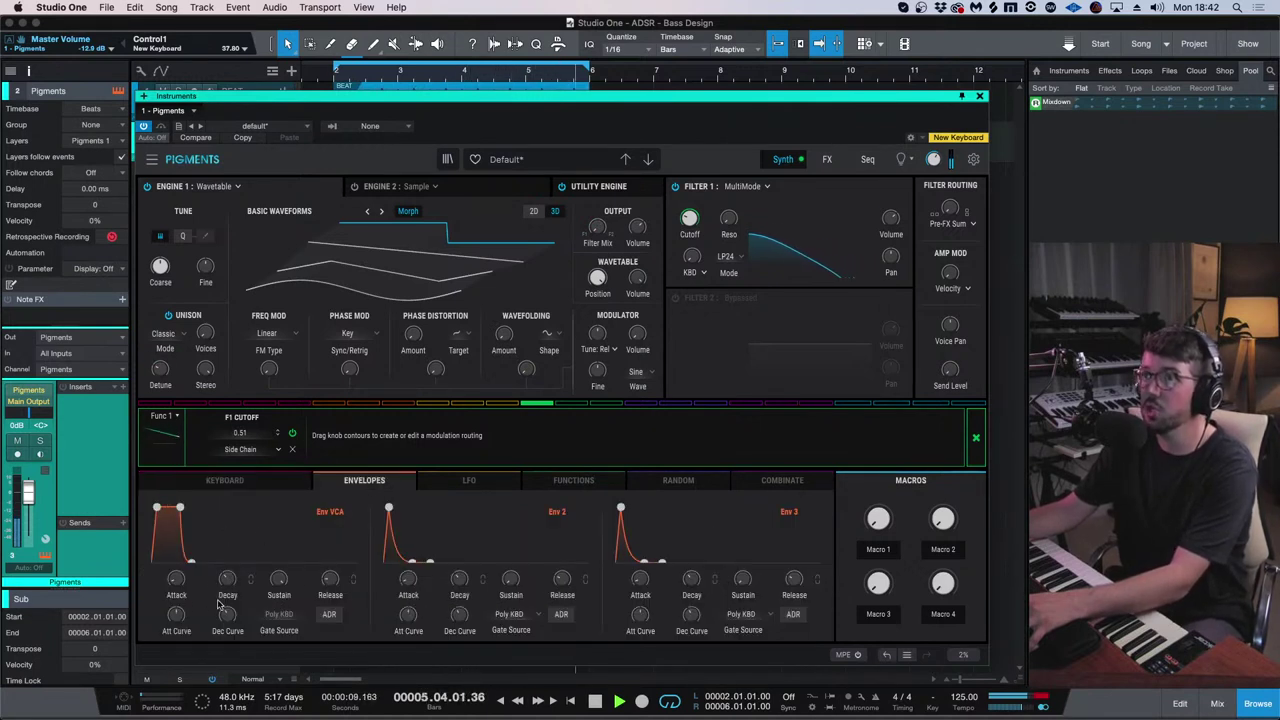
mouse_move(181, 582)
drag(181, 582, 183, 584)
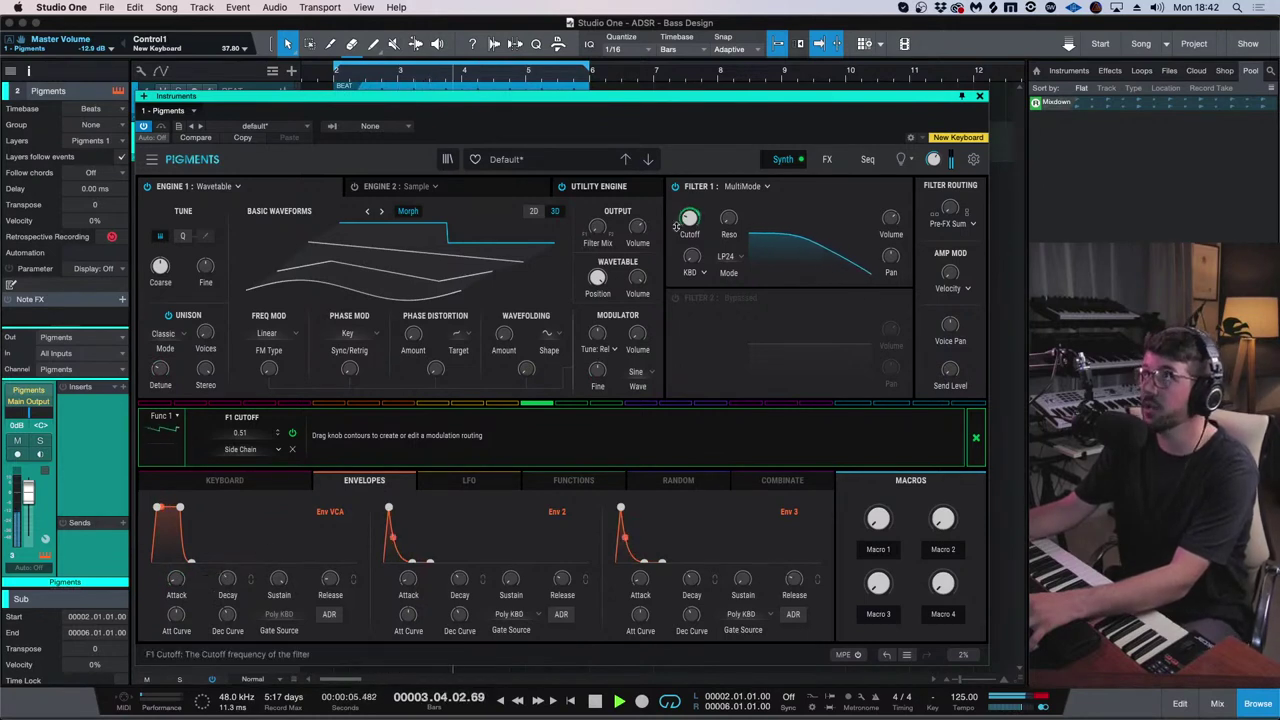
mouse_move(697, 220)
drag(697, 220, 697, 216)
click(731, 257)
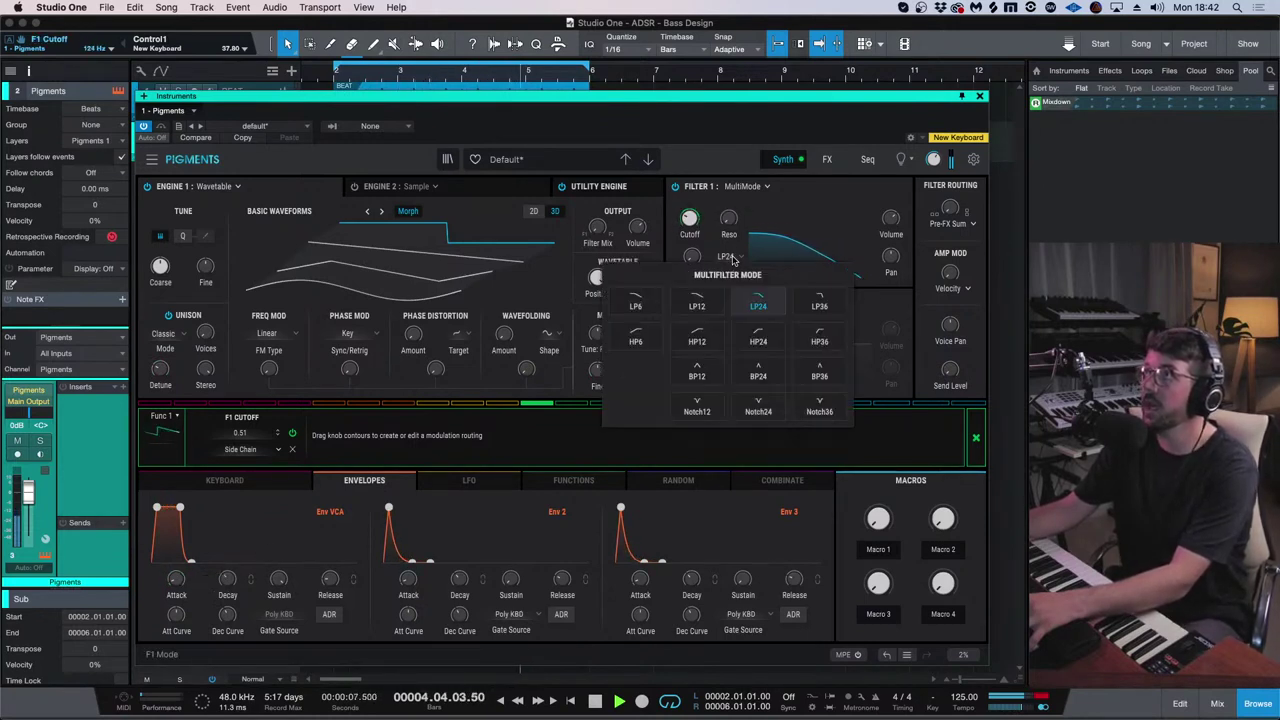
click(697, 305)
drag(700, 212, 703, 220)
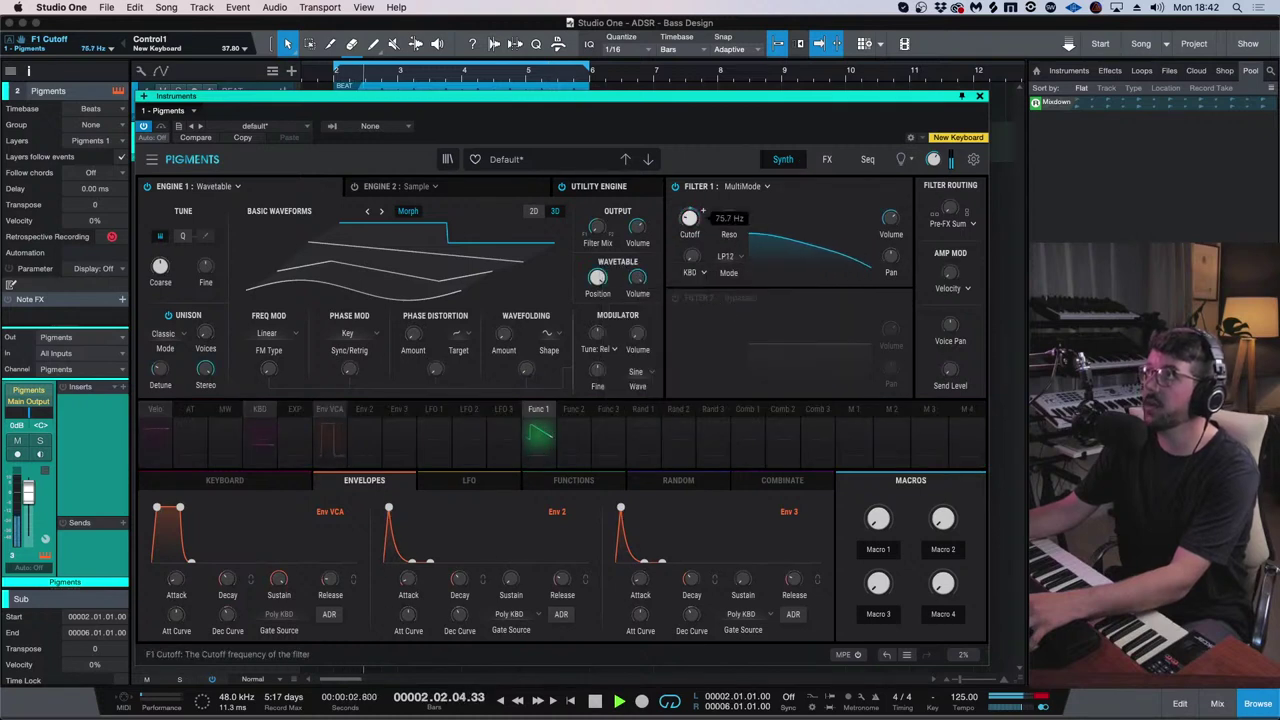
- Close the instrument window, duplicate the Pigments track complete with its instrument and part, and mute the original
click(979, 97)
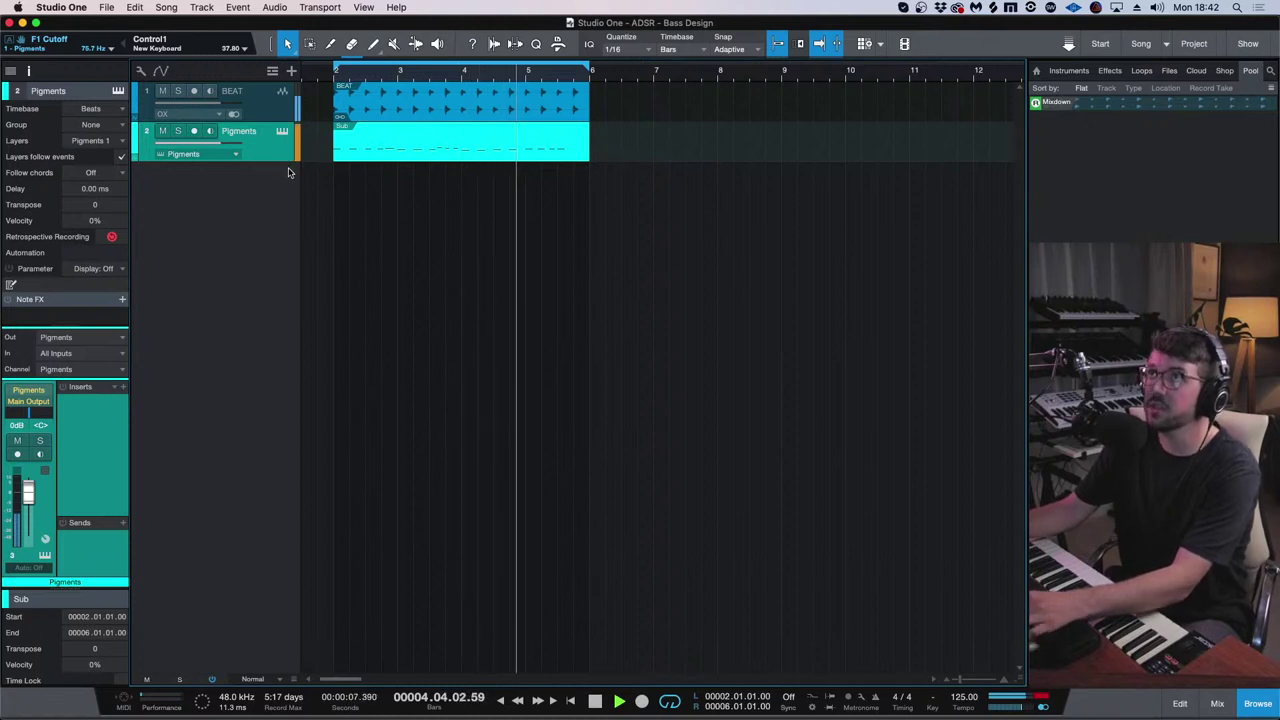
key(shift+t)
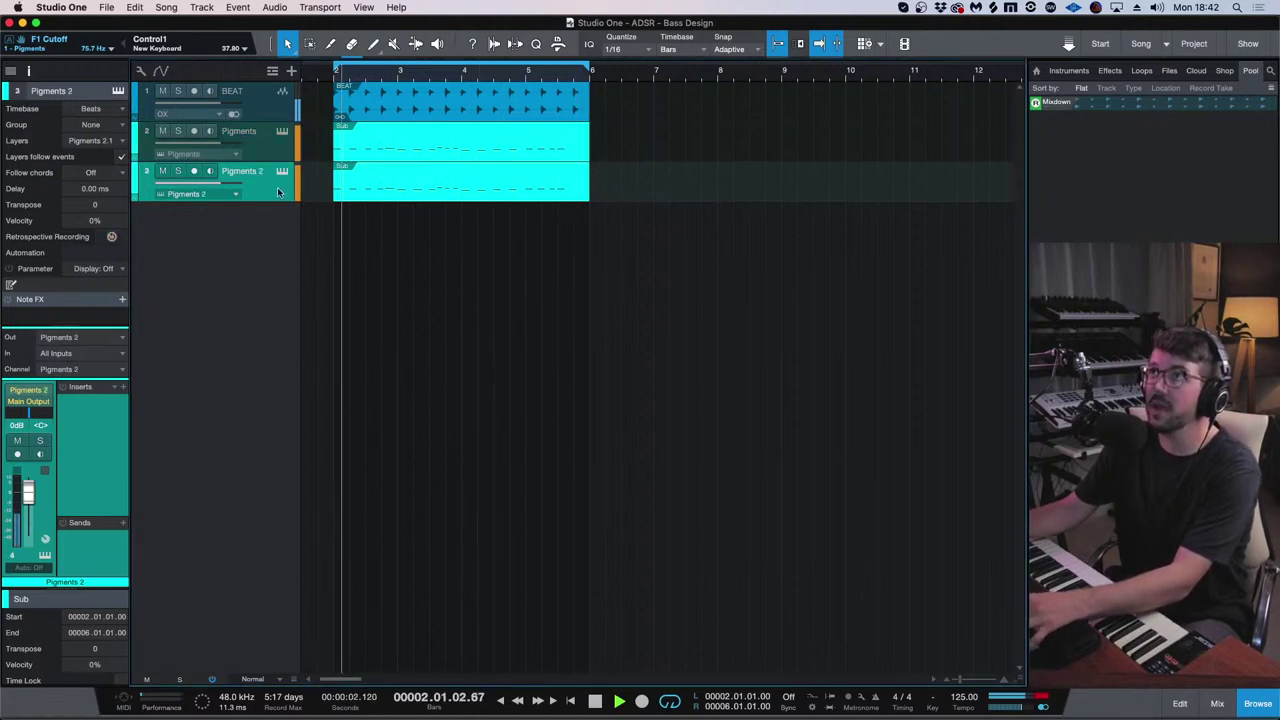
click(162, 131)
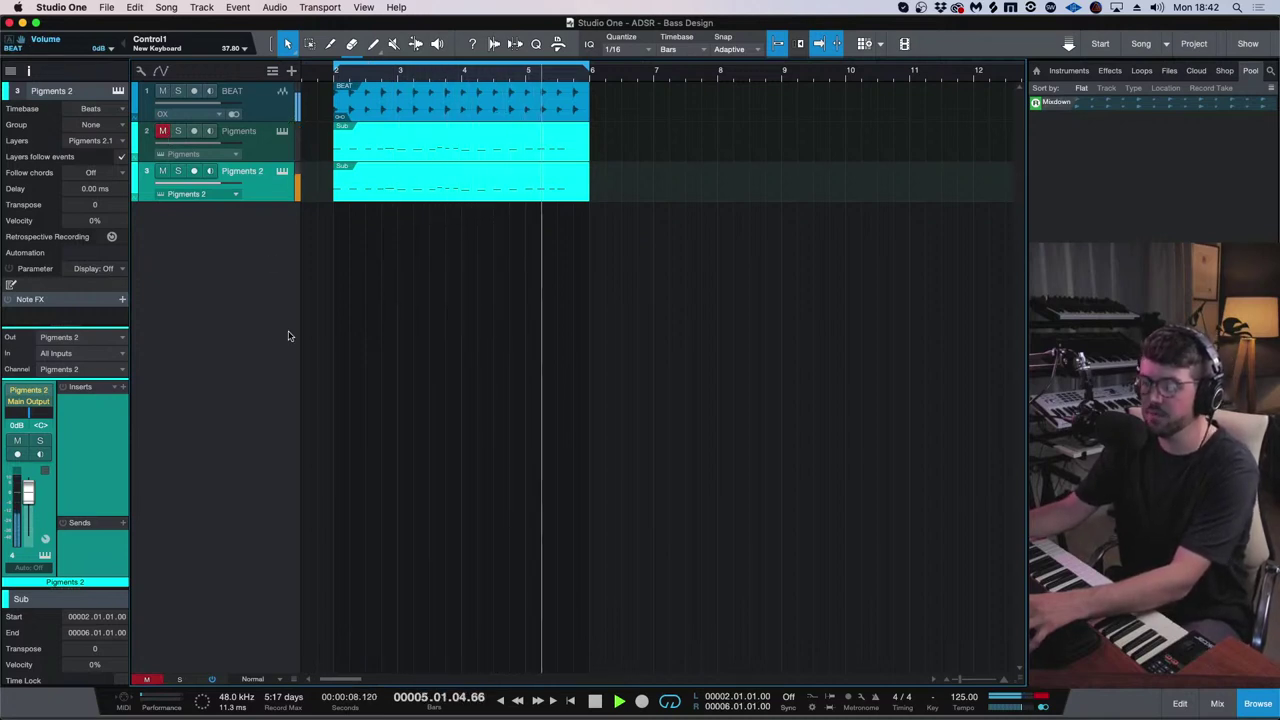
- In Pigments 2, set Engine 1's wavetable position to 0.67 and Filter 1 to LP24 with a 24.8 Hz cutoff
double_click(412, 183)
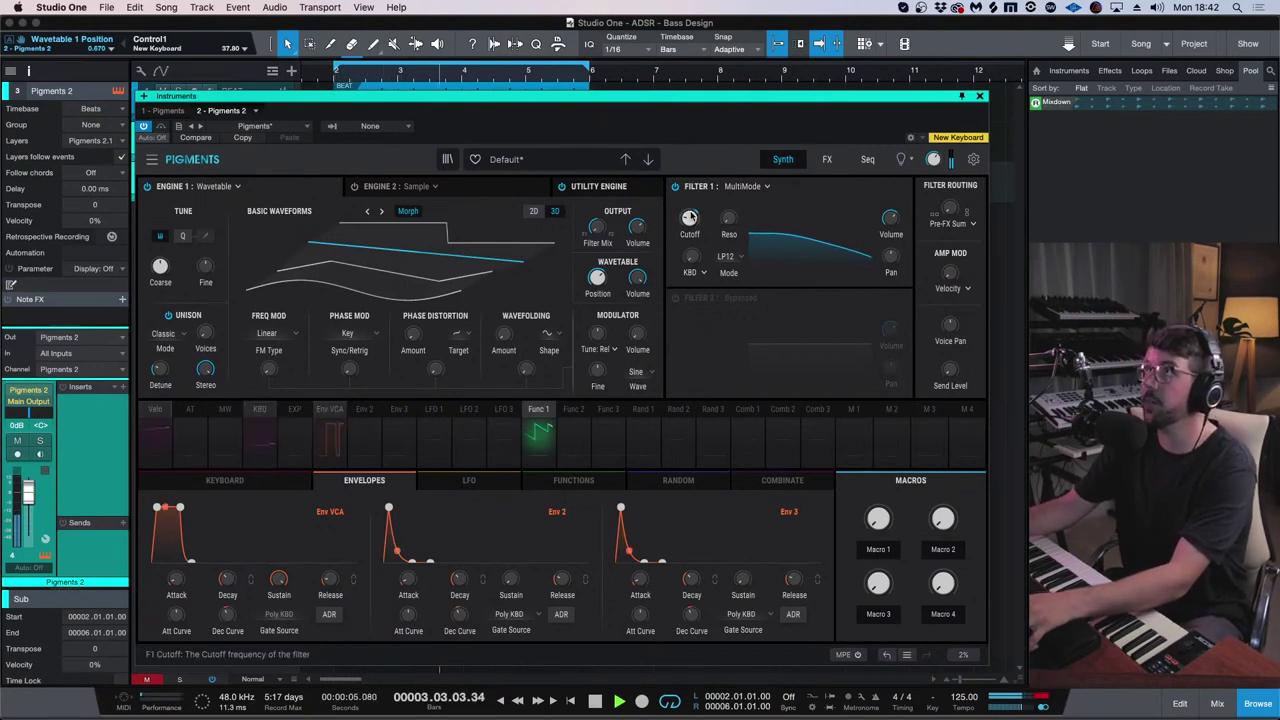
mouse_move(702, 214)
click(729, 257)
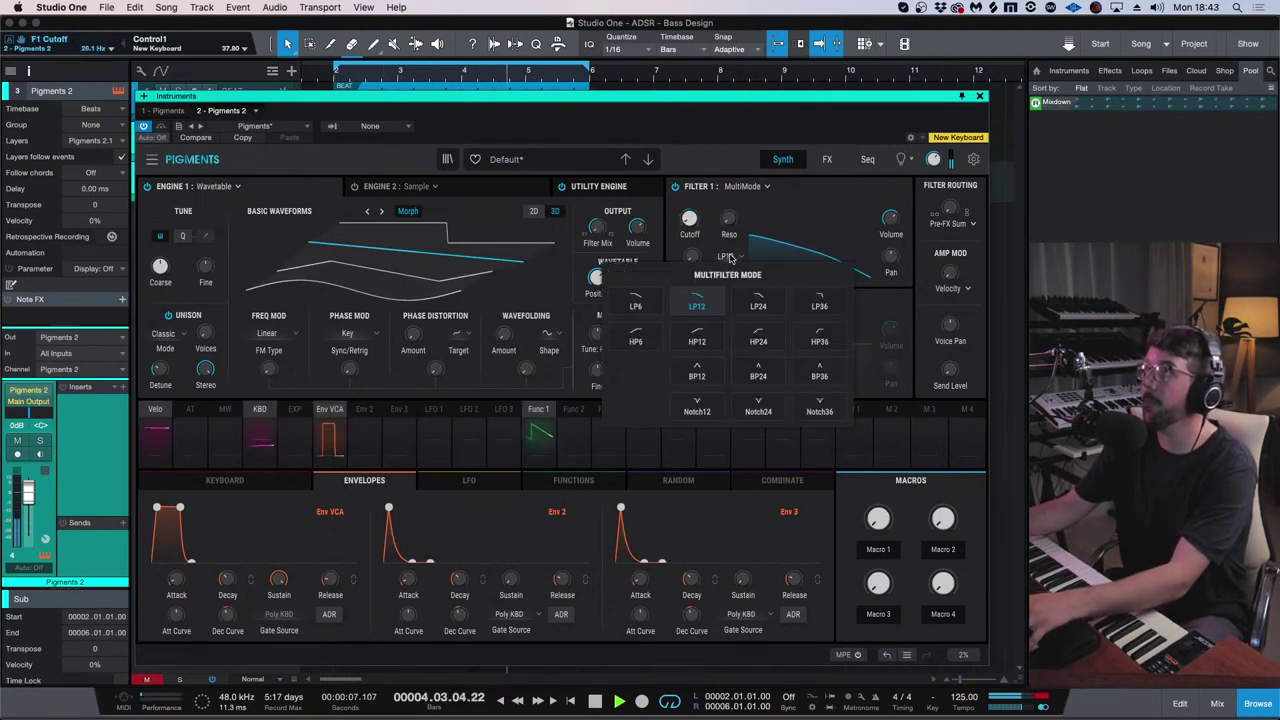
click(760, 316)
mouse_move(703, 212)
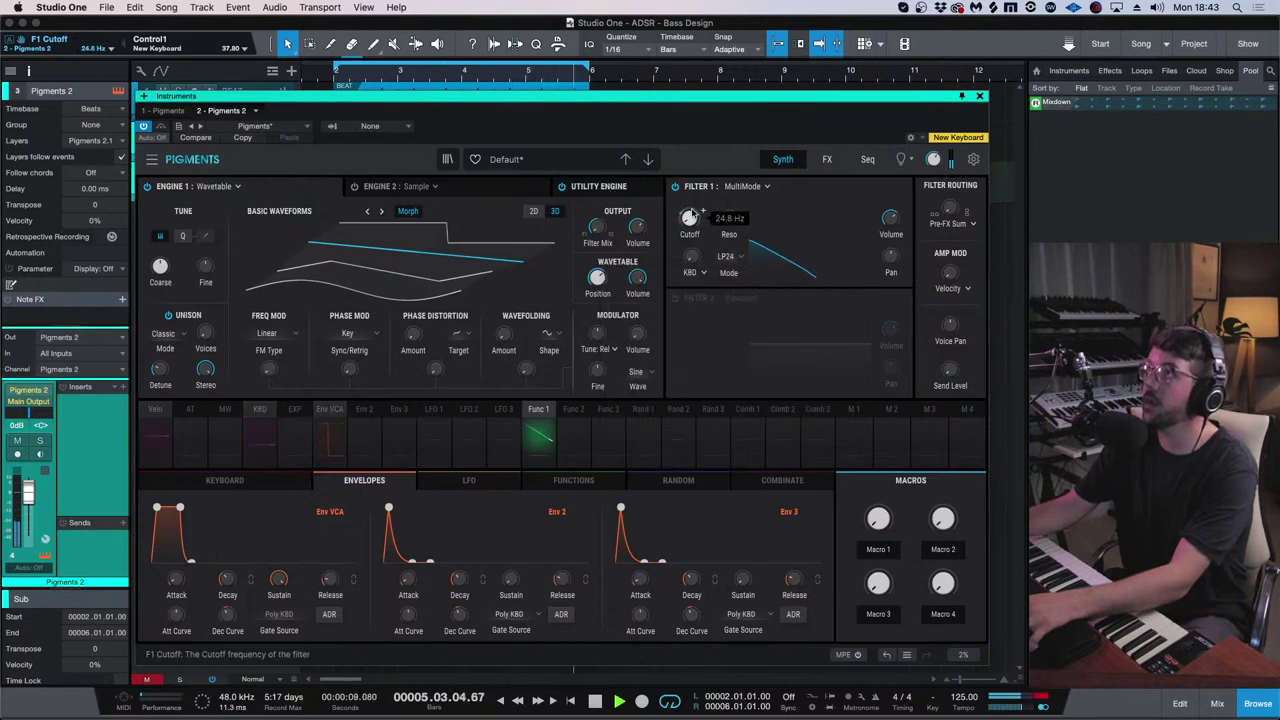
- Set Function 1's modulation of Filter 1's cutoff to 0.89, and enable Noise 1 in the utility engine with its volume adjusted
click(540, 430)
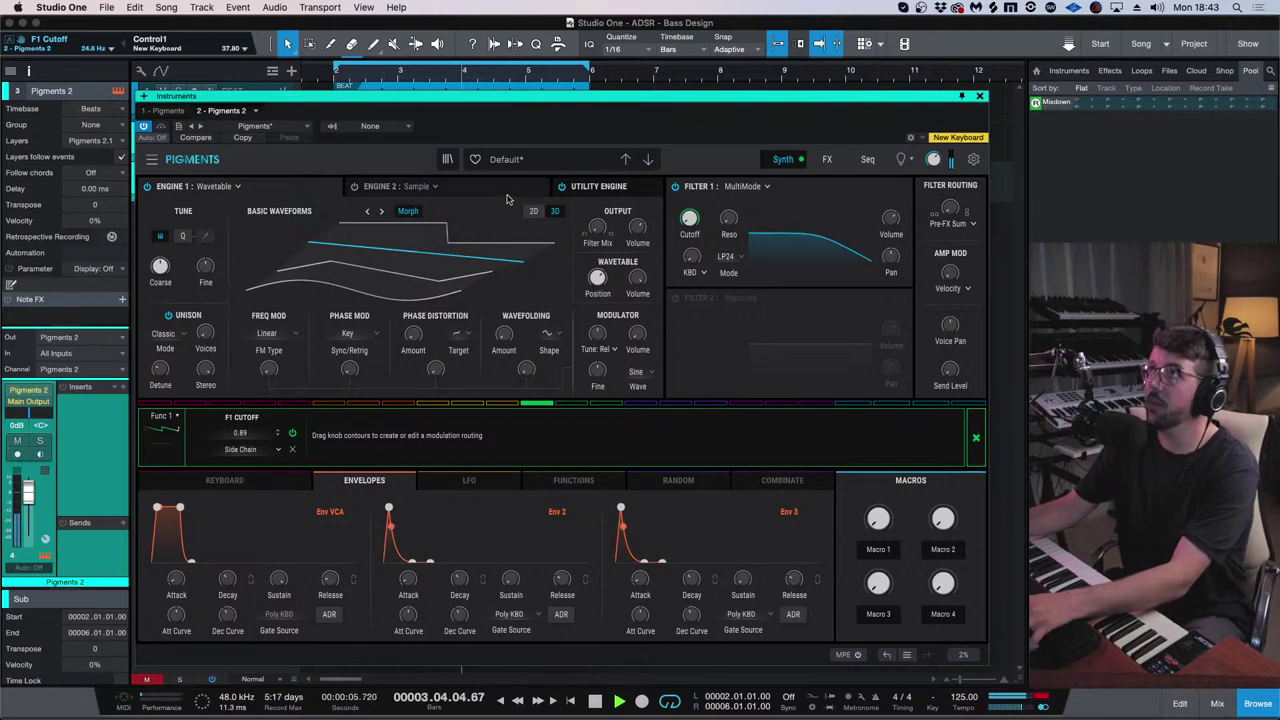
click(395, 186)
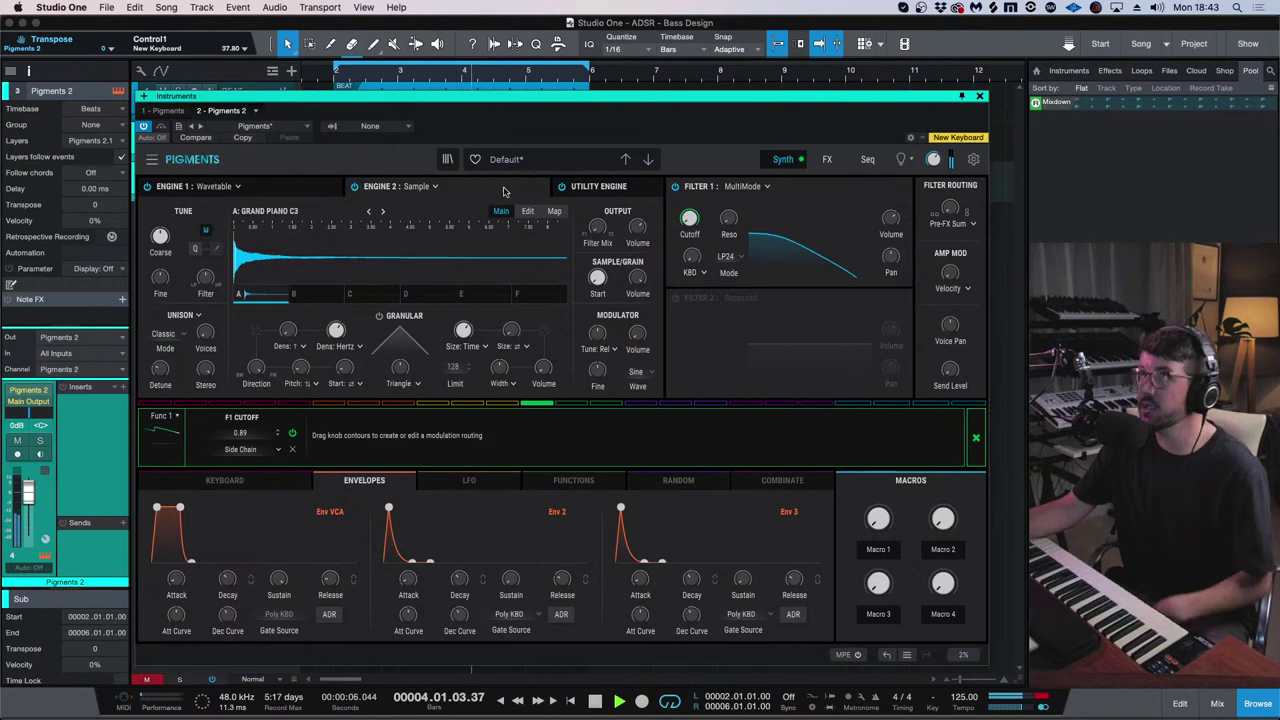
click(620, 190)
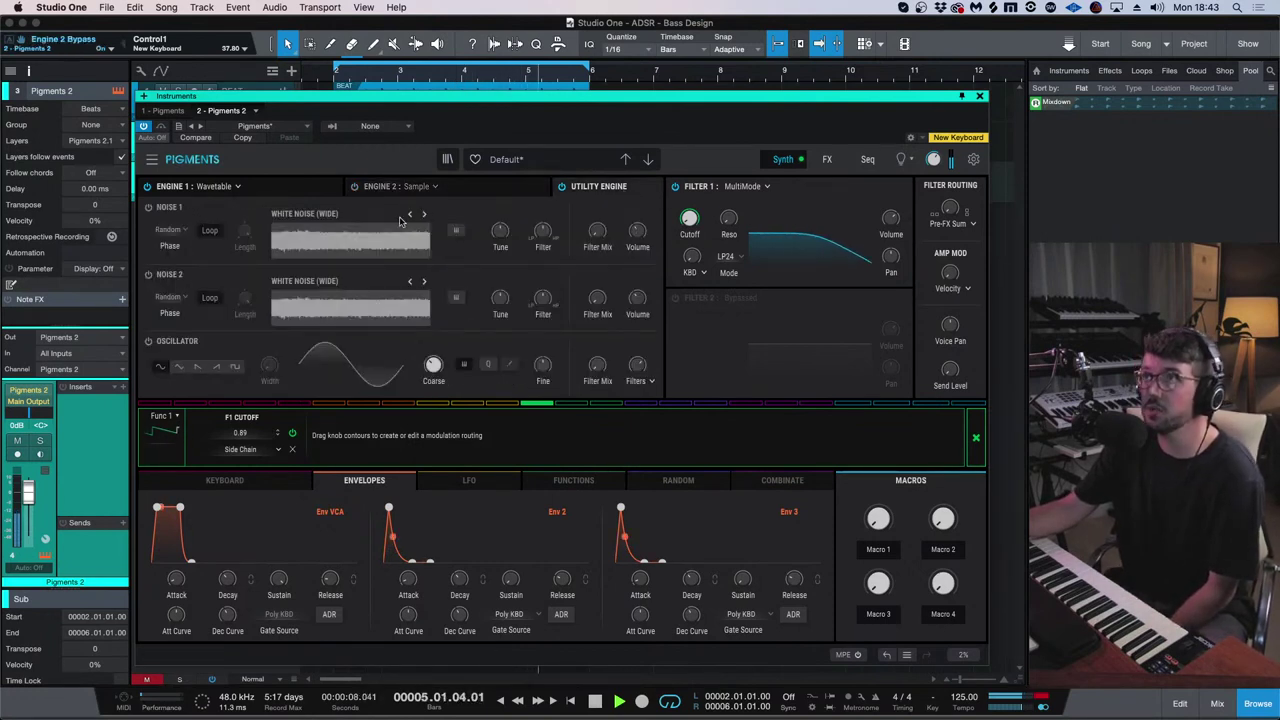
click(145, 207)
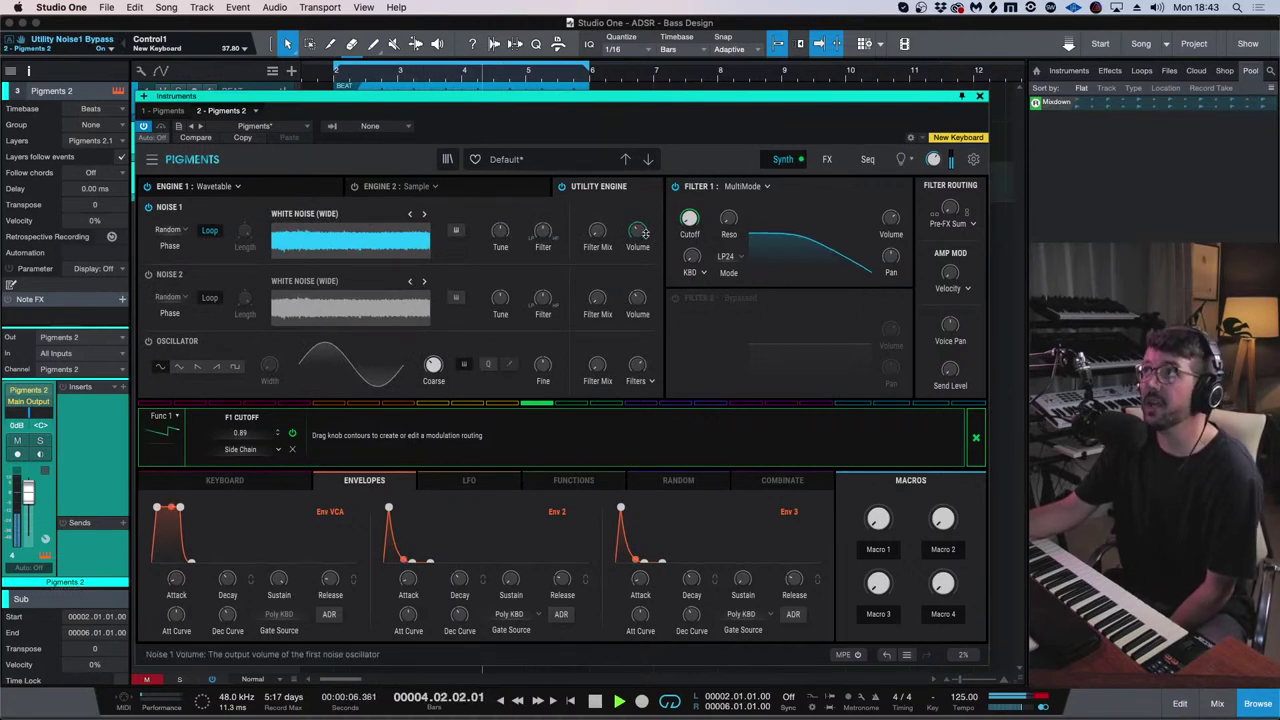
drag(645, 232, 645, 240)
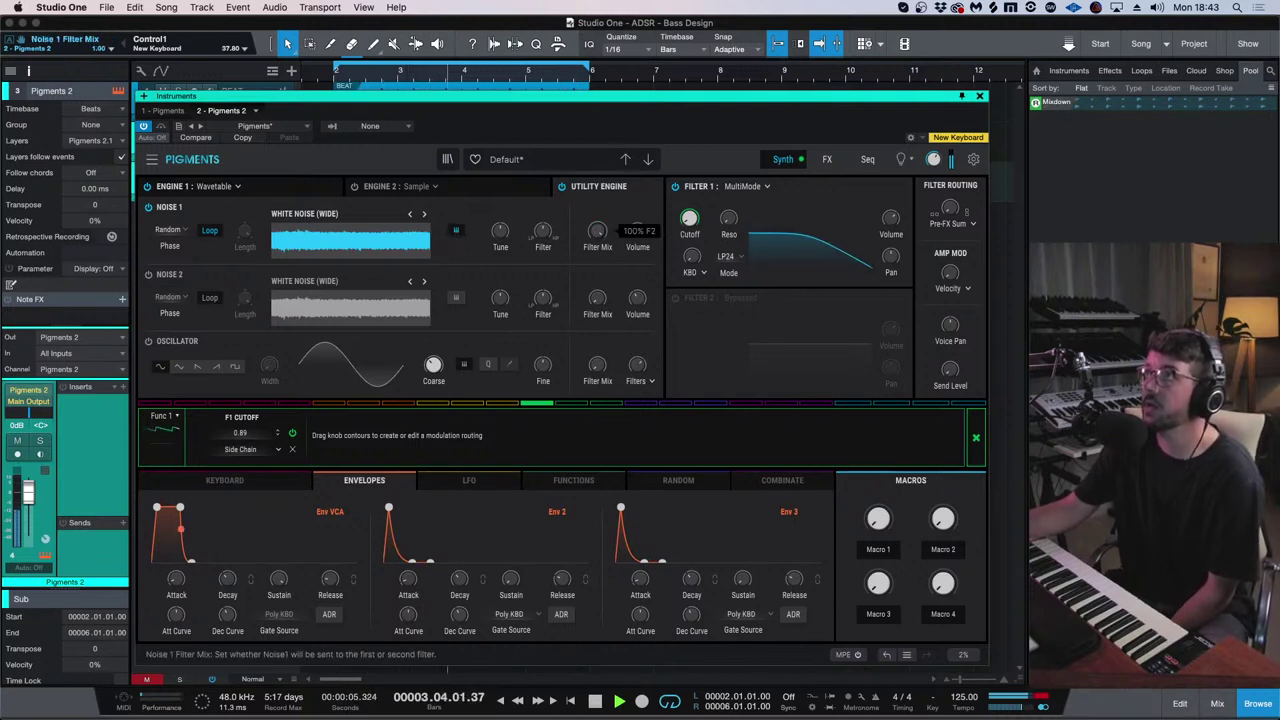
- Route Noise 1 fully to Filter 2, and enable Filter 2 in LP6 mode
click(675, 298)
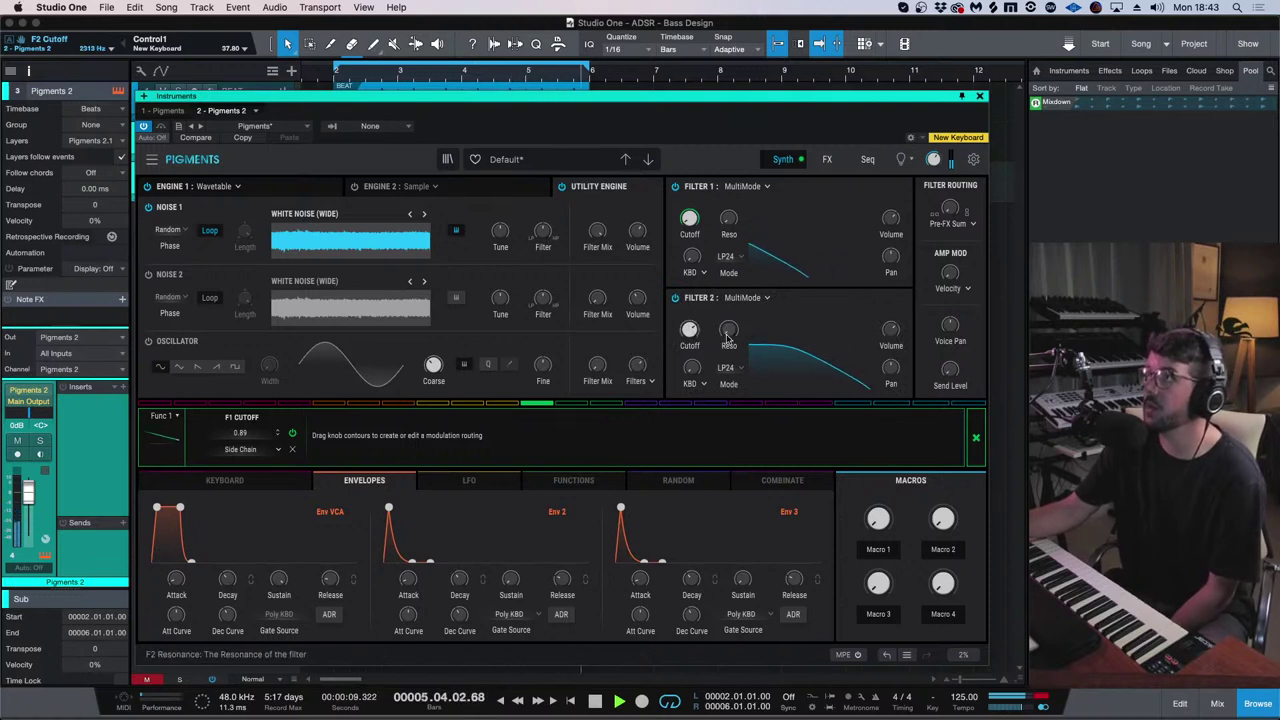
click(731, 368)
click(654, 411)
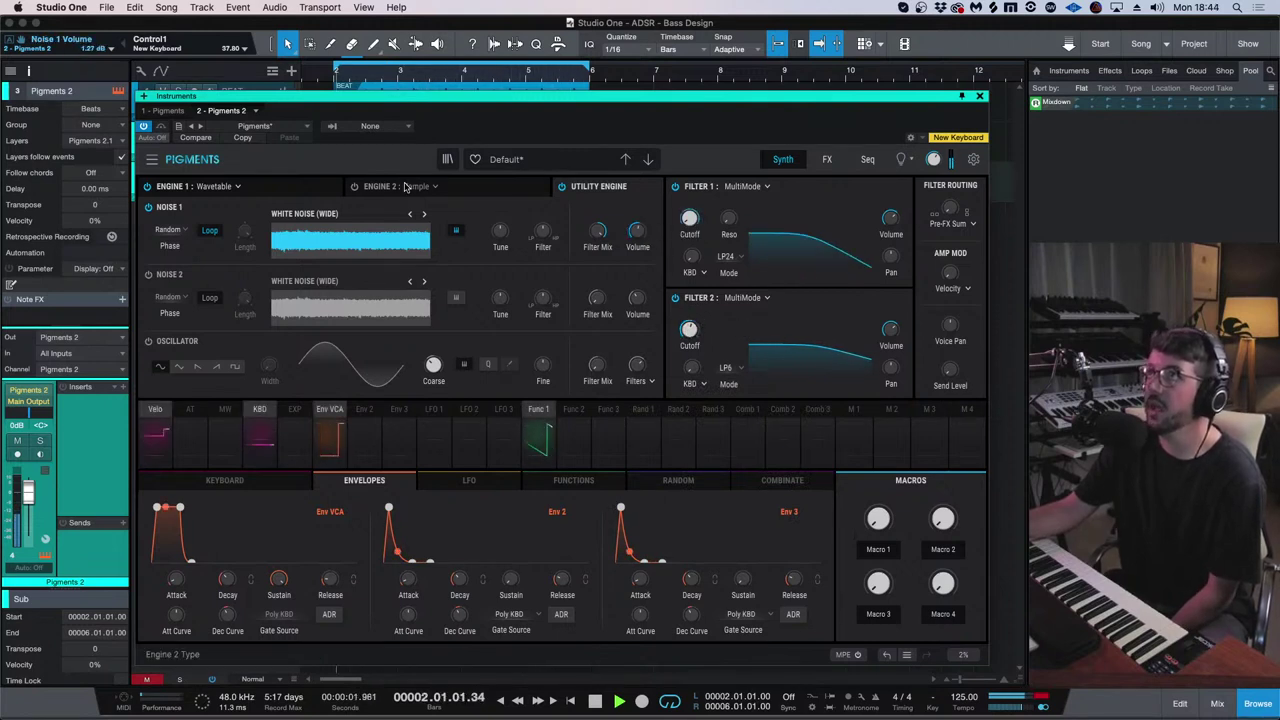
- Replace the utility engine with Engine 2's sample player, adjusting its output volume and filter mix and raising Filter 2's cutoff
click(566, 188)
click(354, 186)
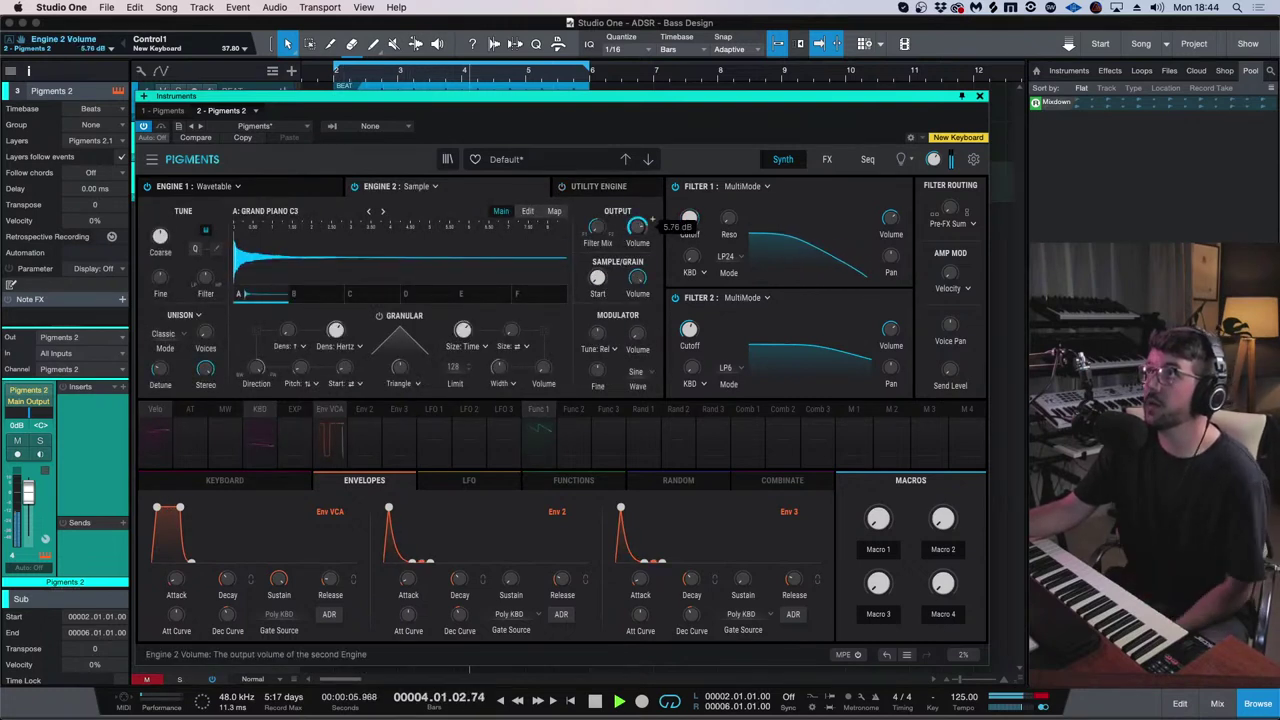
mouse_move(612, 221)
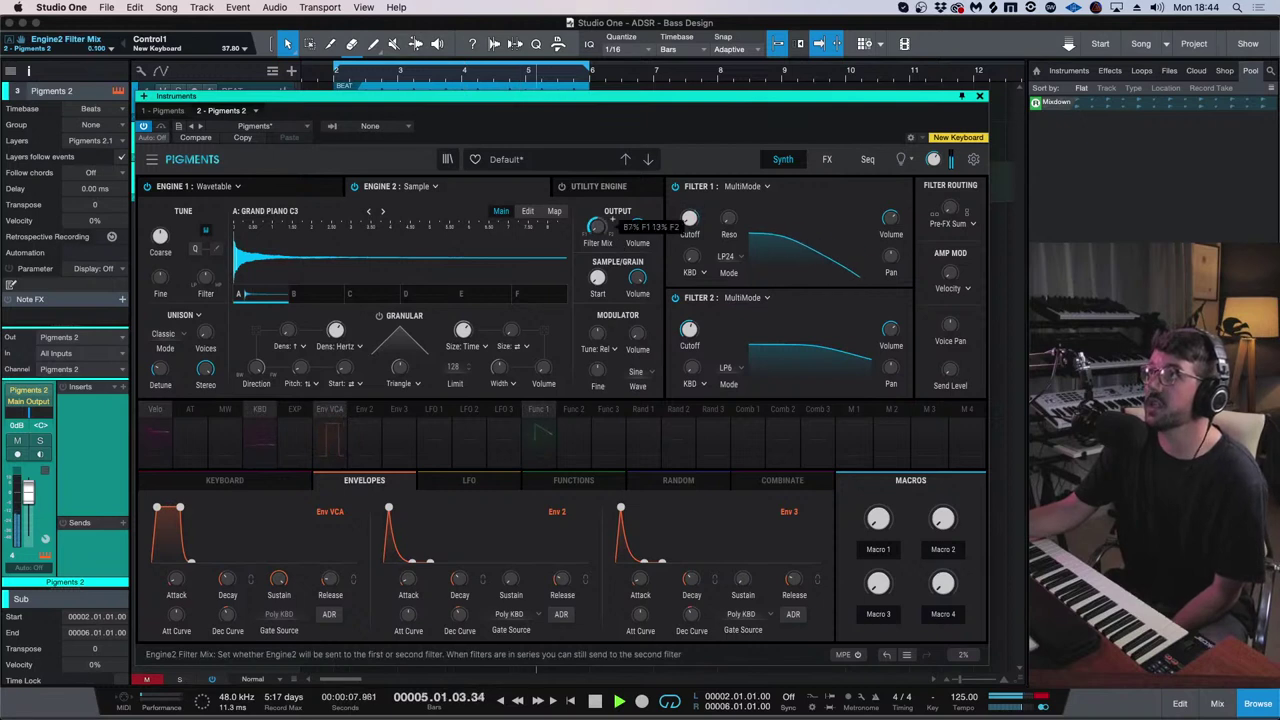
mouse_move(698, 325)
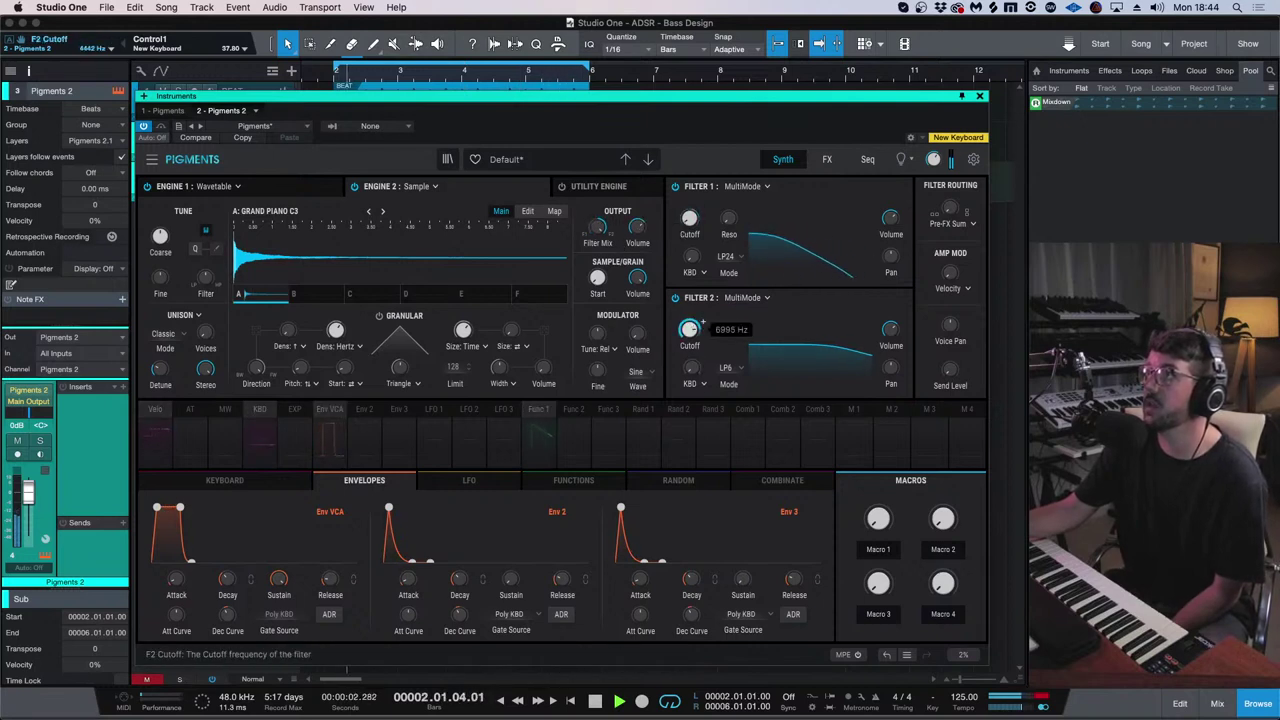
mouse_move(171, 231)
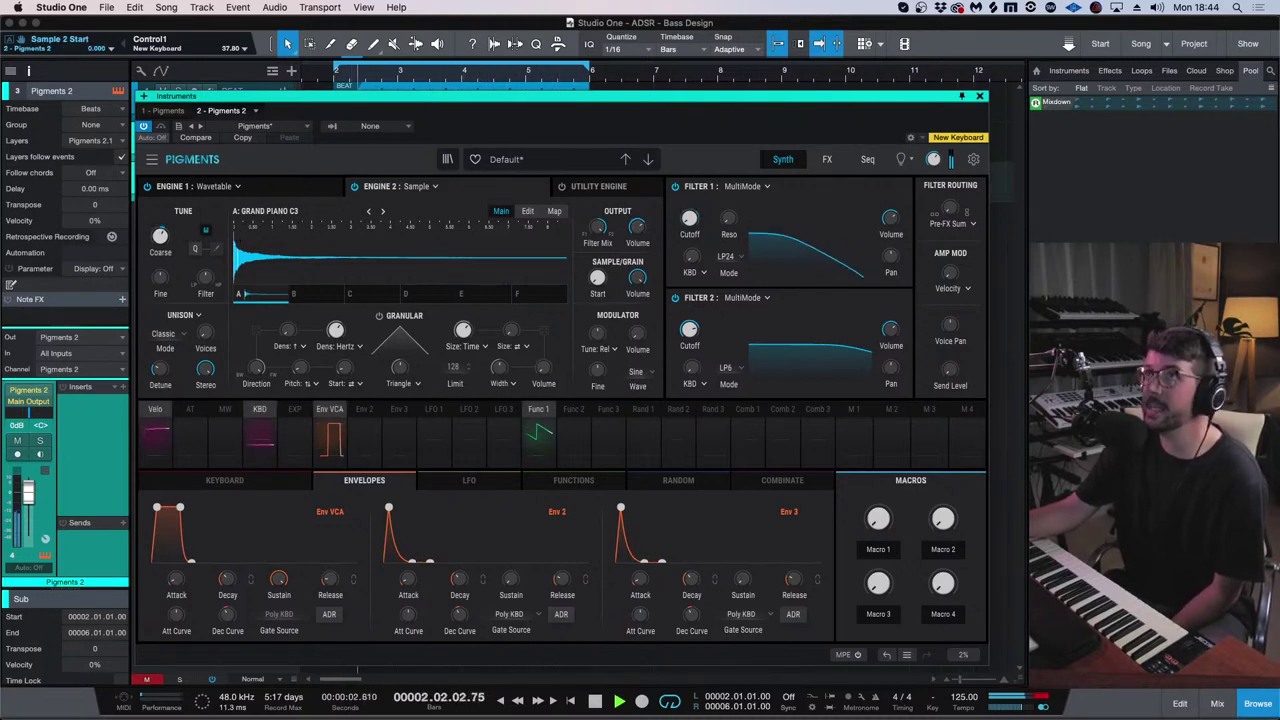
- Load the Ballaphone sample from Bells & Mallets into Engine 2 and adjust the engine's output volume
click(366, 216)
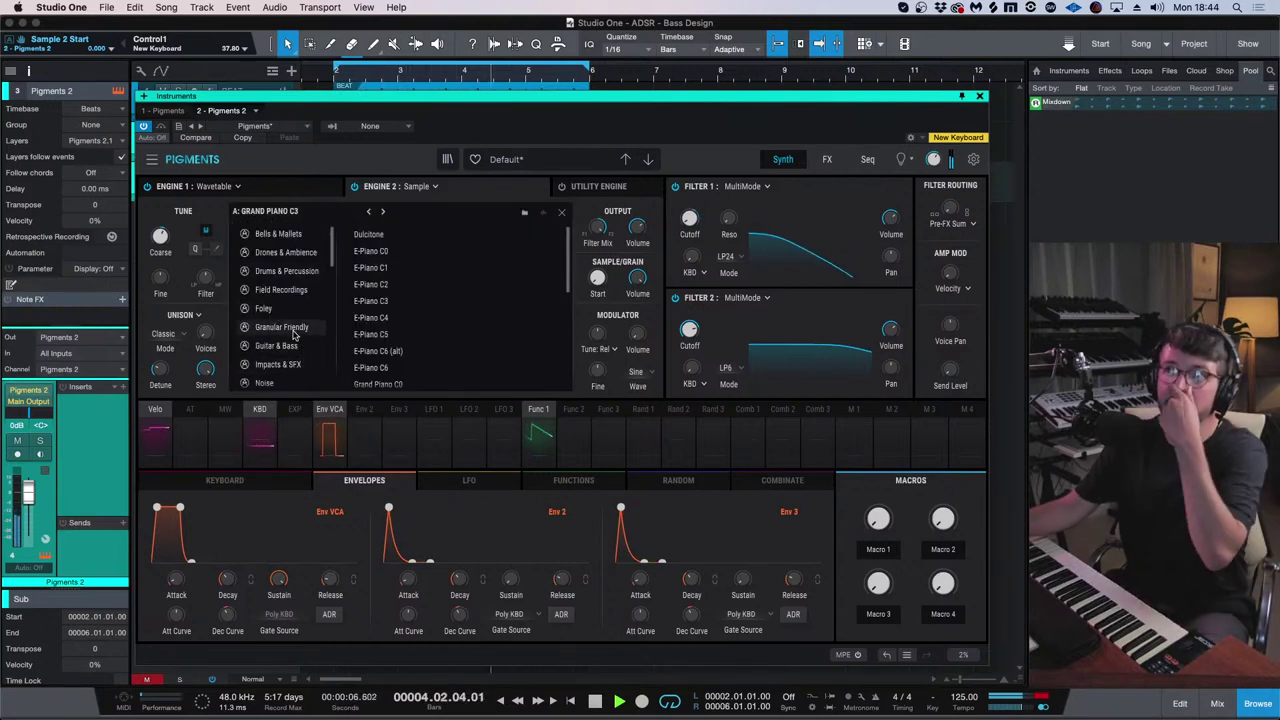
click(278, 233)
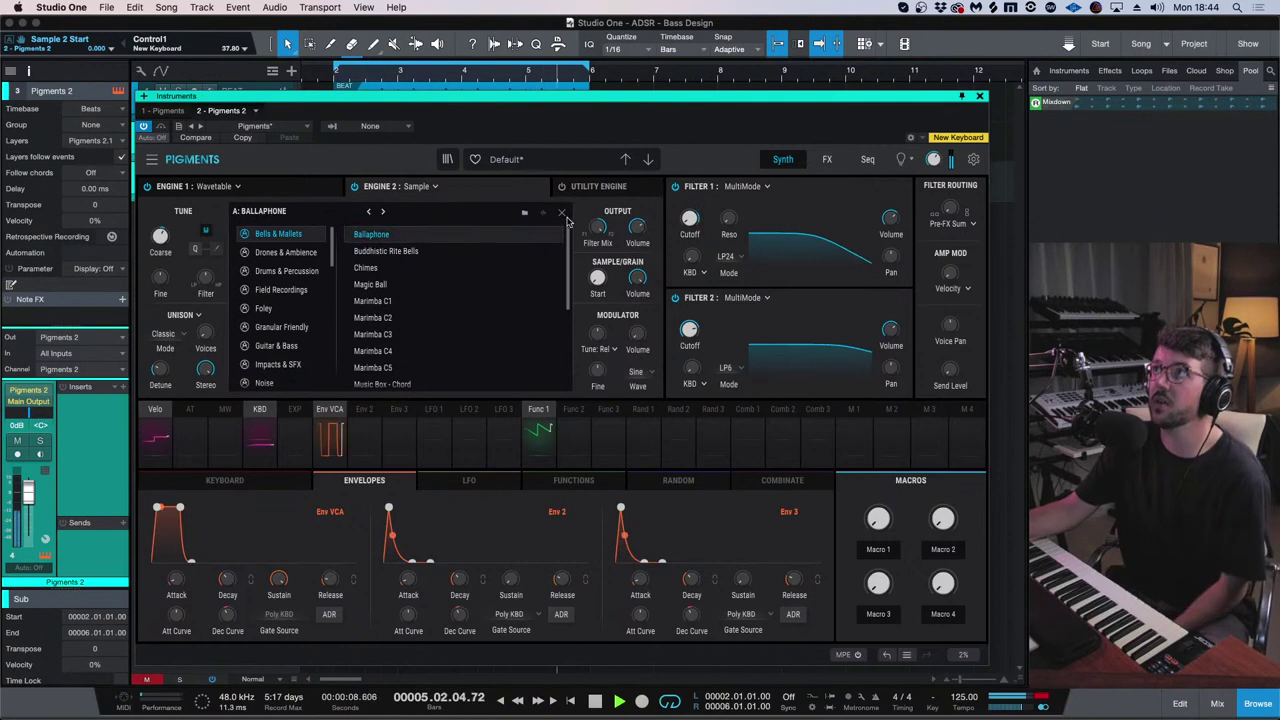
click(630, 250)
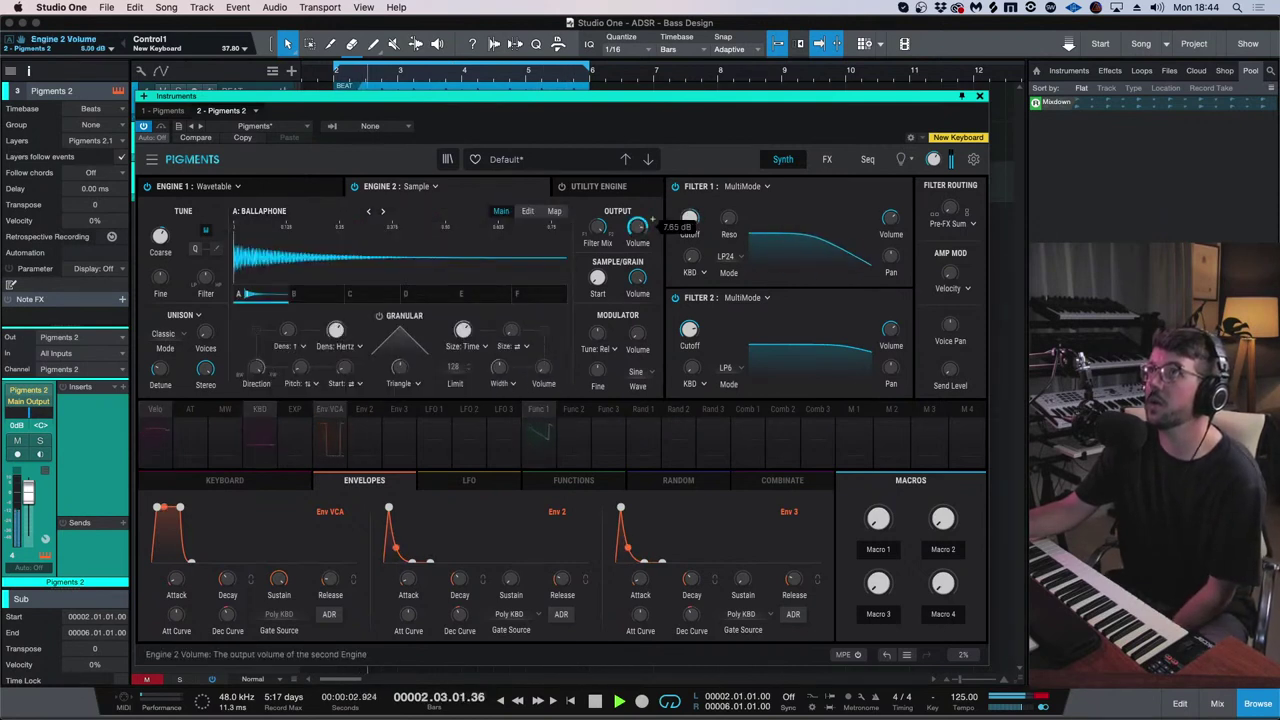
drag(652, 218, 652, 214)
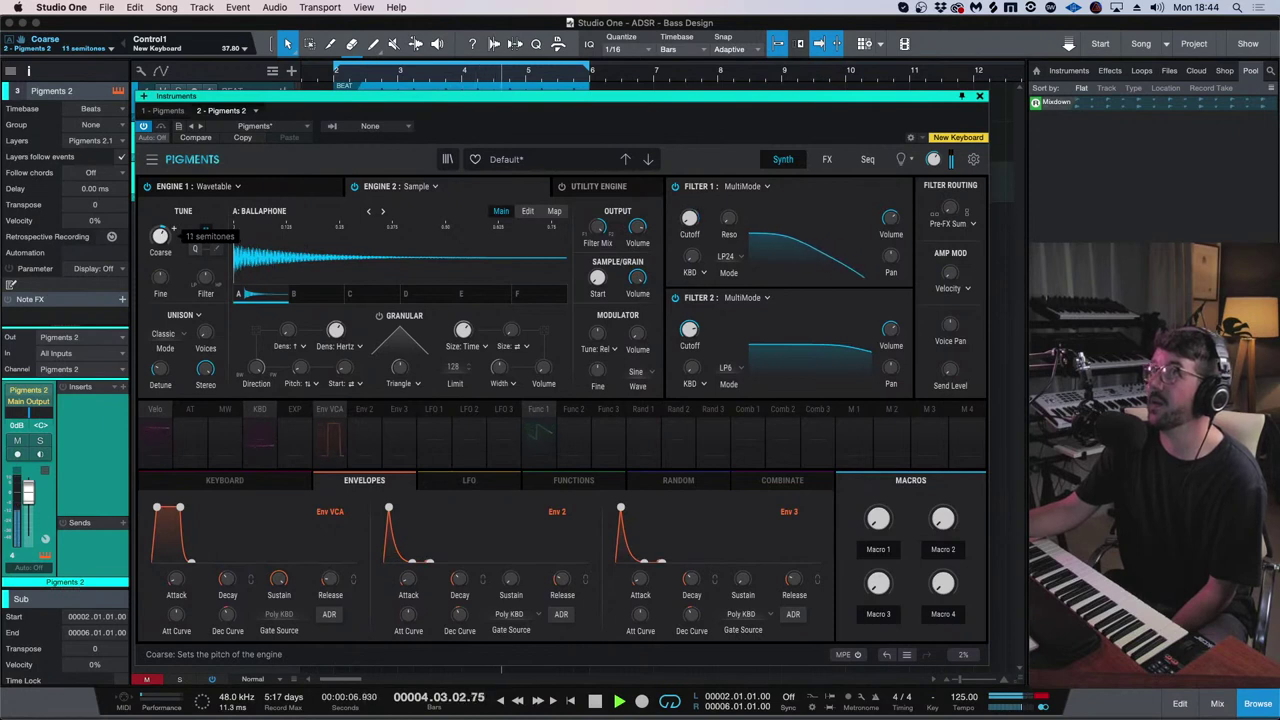
- Audition the Buddhistic Rite Bells and Chimes samples in Engine 2, trying different coarse tunings and a later sample start
click(380, 213)
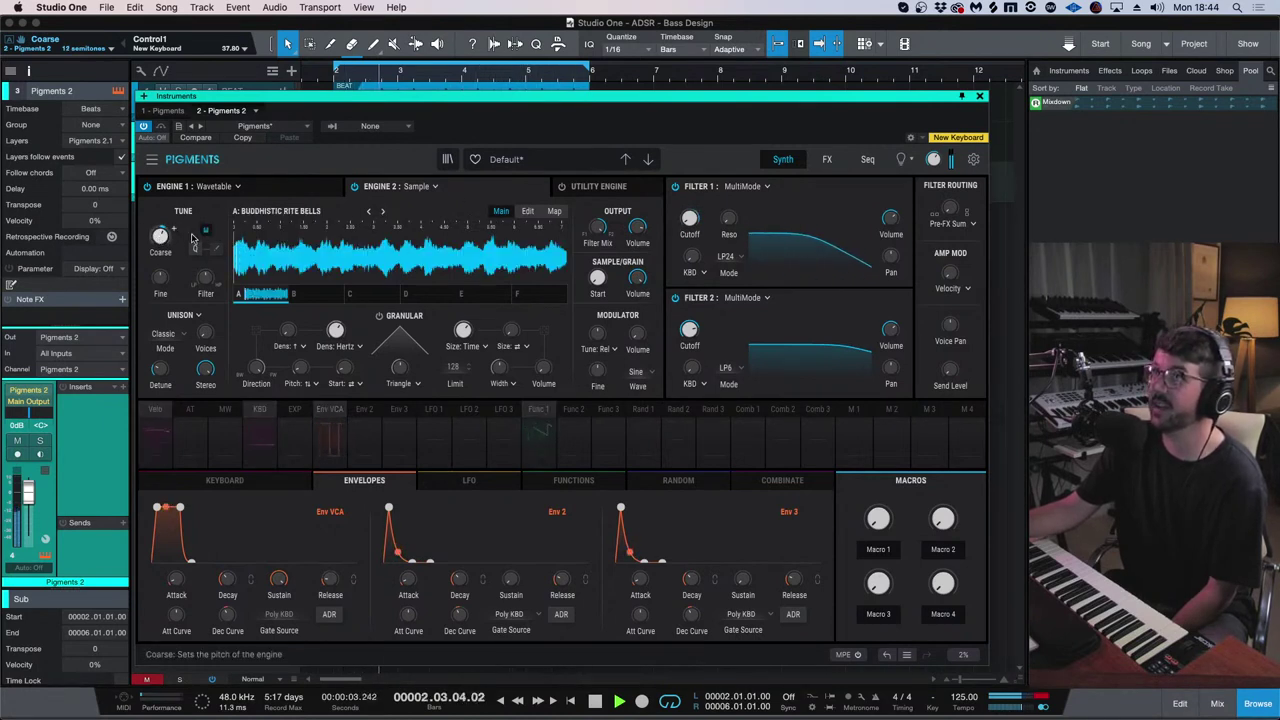
scroll(168, 234, down, 3)
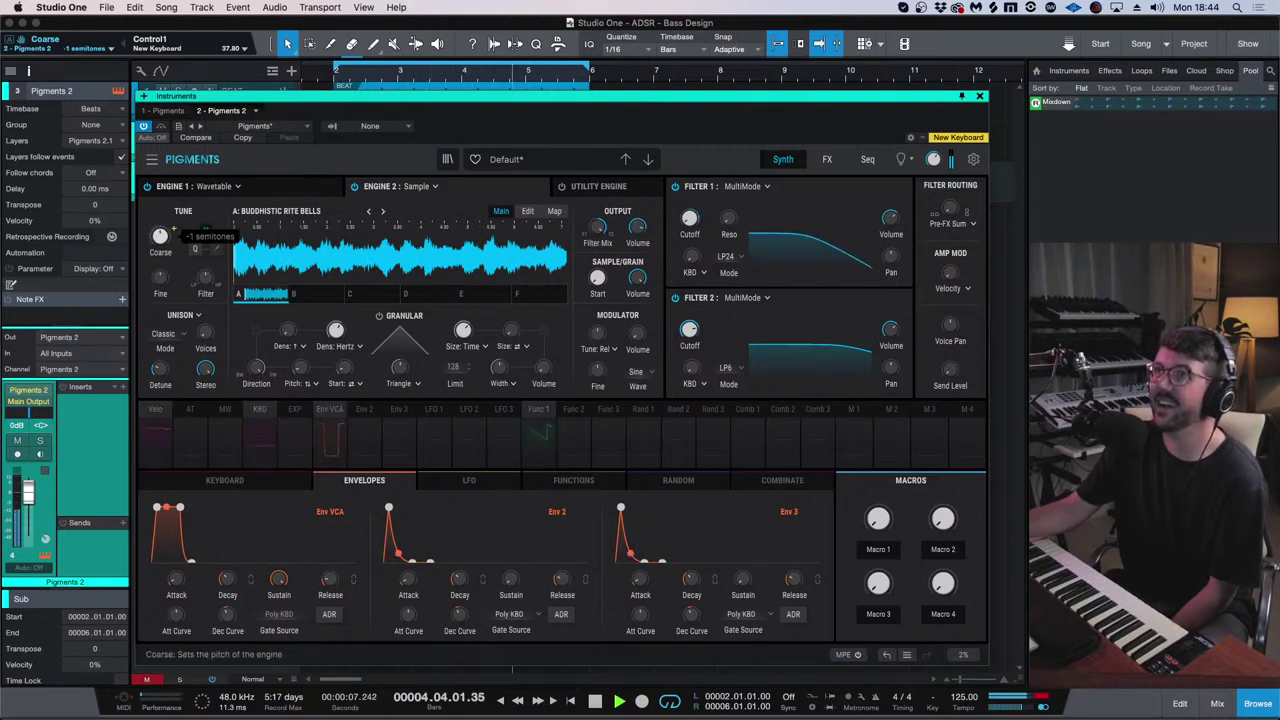
click(381, 213)
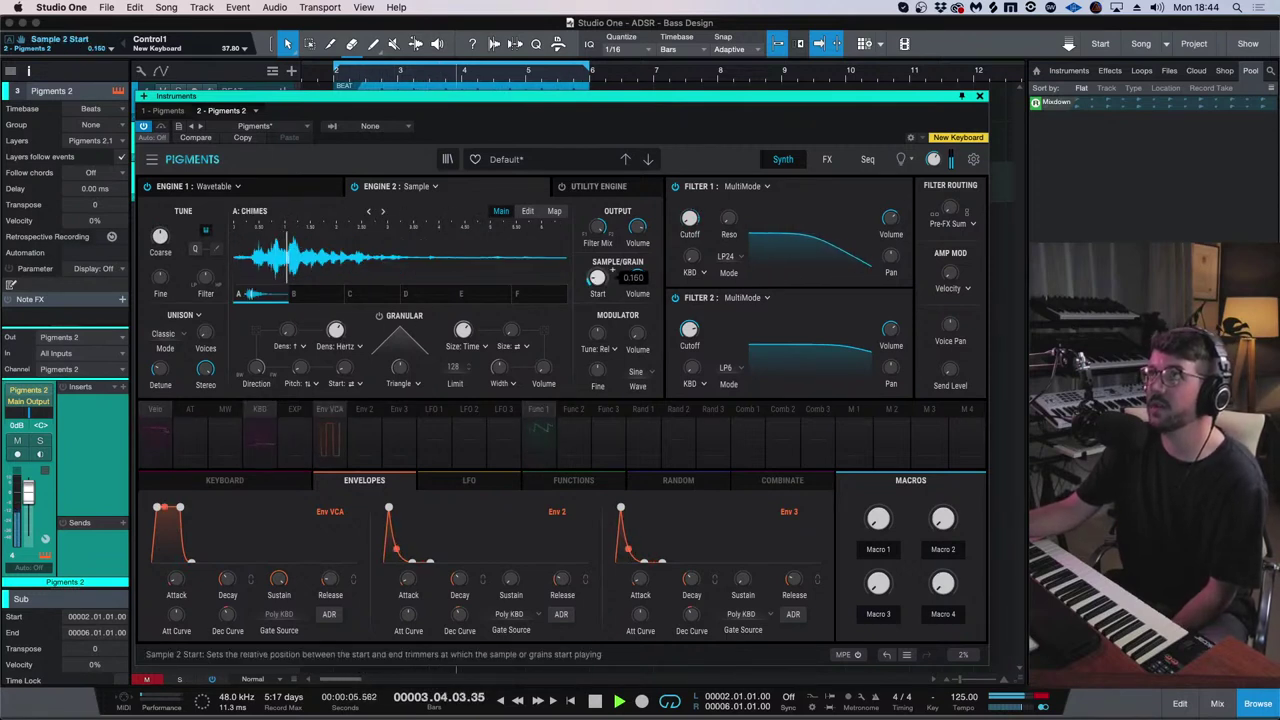
- Turn off Engine 2, re-enable the utility engine and set Noise 1's volume to -4.53 dB
click(354, 186)
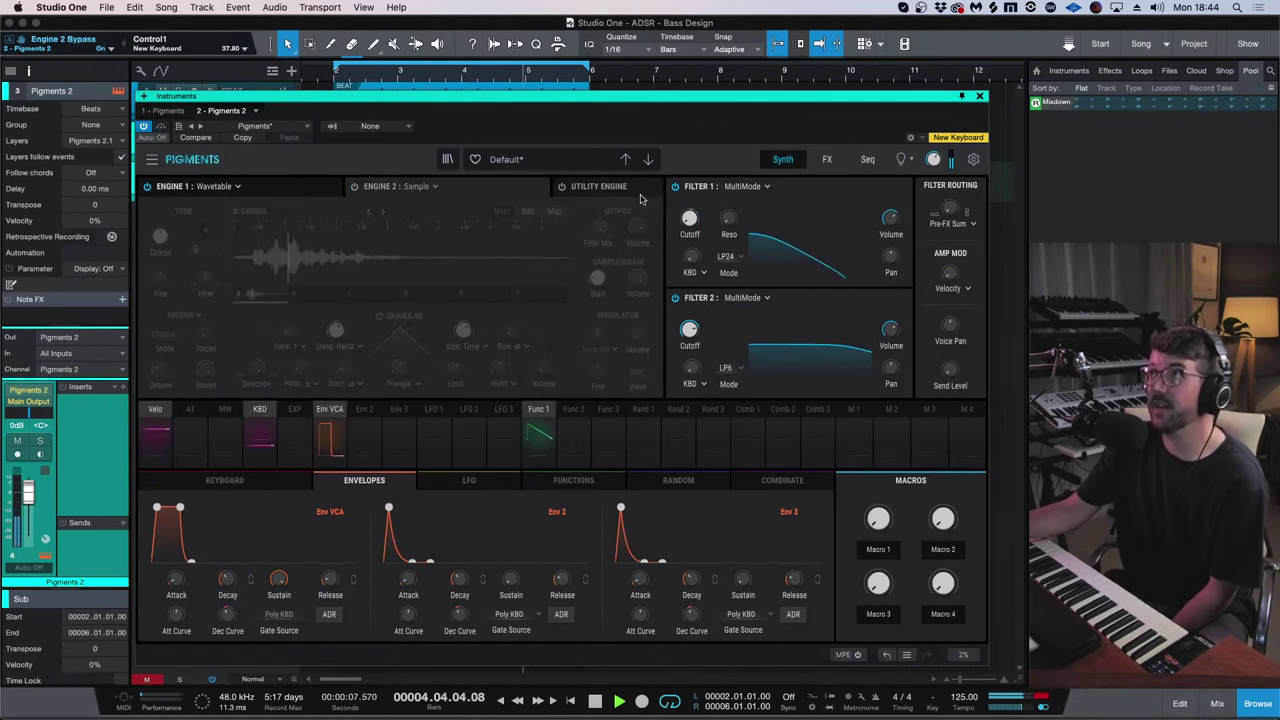
click(577, 194)
click(562, 187)
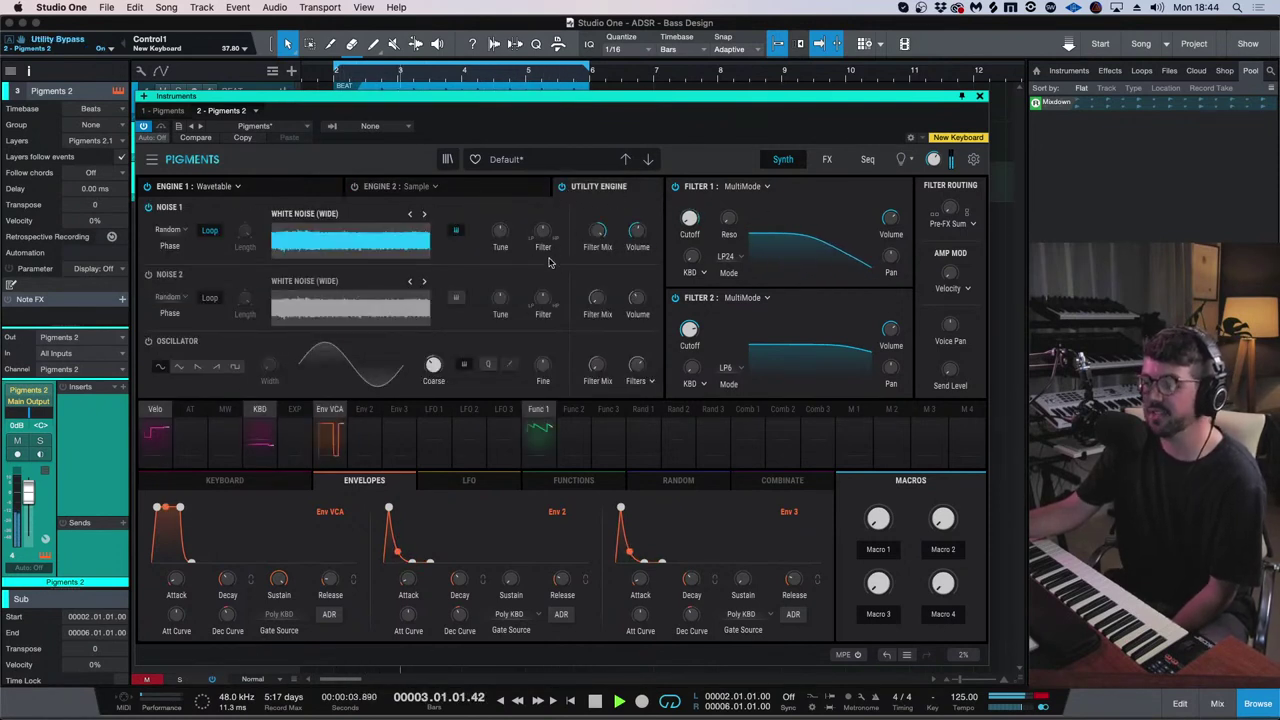
drag(637, 231, 651, 224)
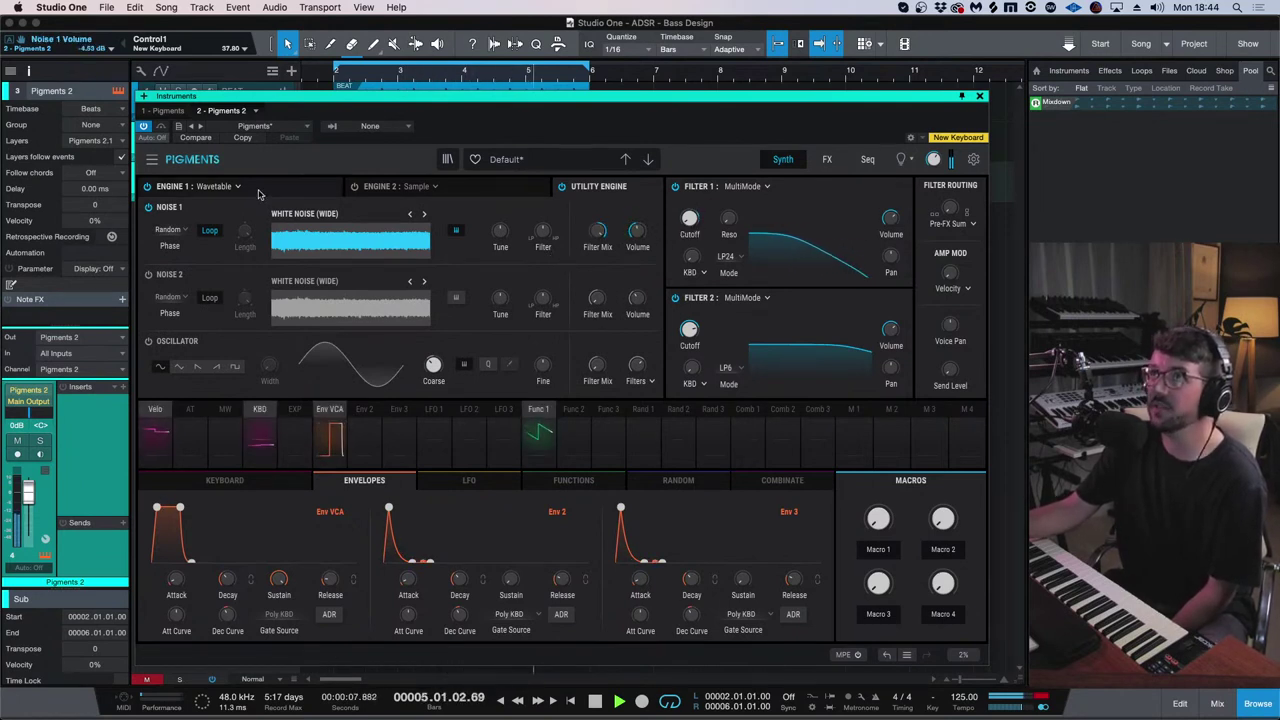
- Close the instrument window, unmute the original Pigments track and lower the Pigments 2 track volume to -3.8 dB
click(190, 186)
key(super+w)
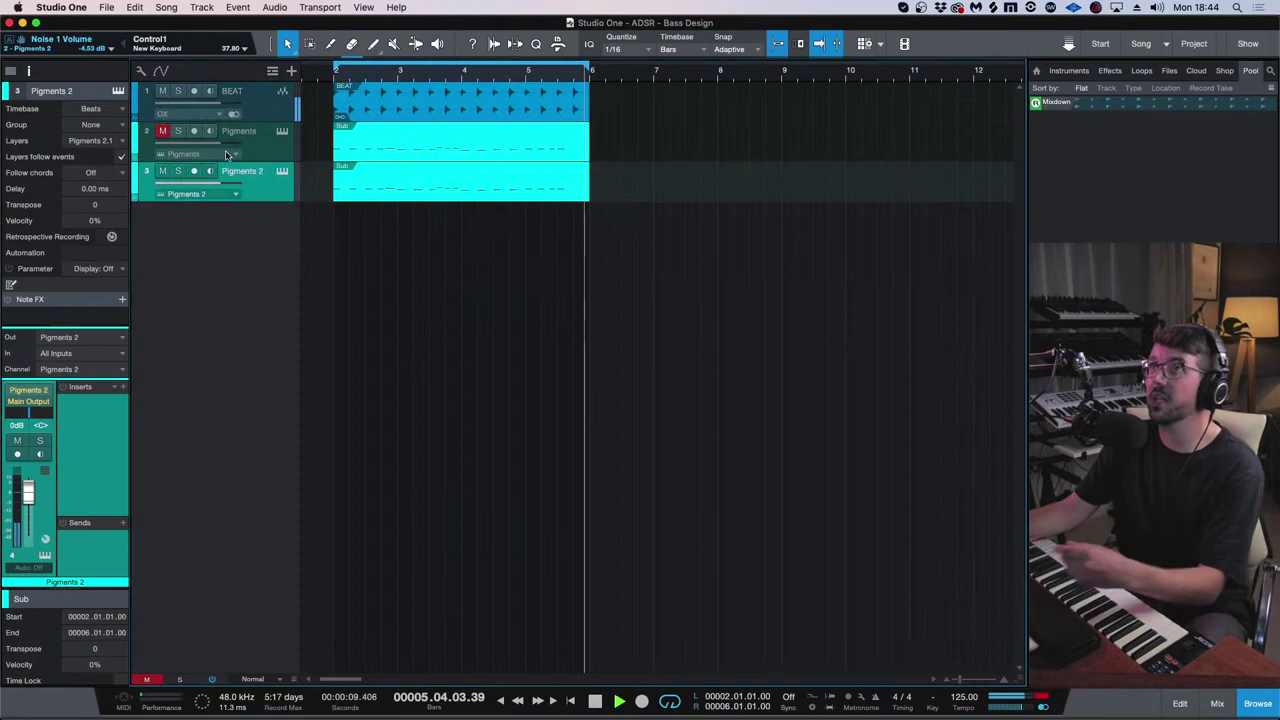
click(162, 131)
drag(195, 183, 207, 183)
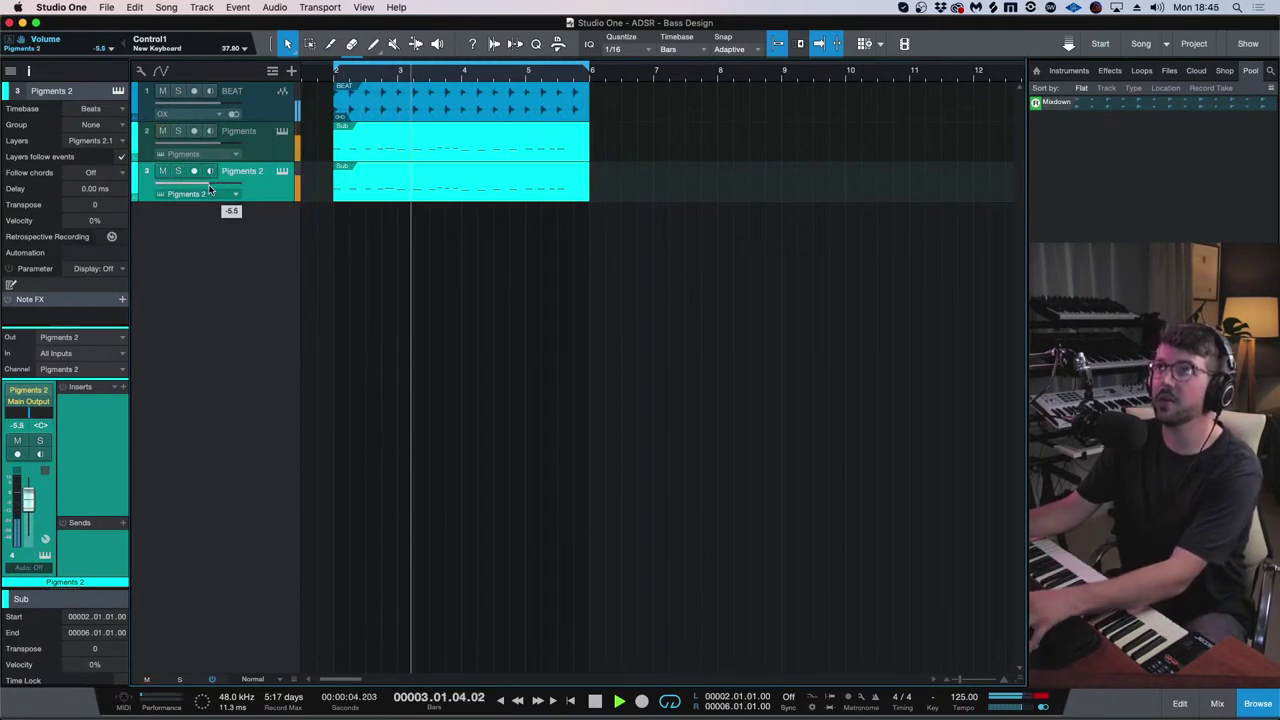
- In Pigments 2, set Filter 2's cutoff to 1951 Hz and Noise 1's volume to 0.868 dB, and close the instrument window
click(282, 171)
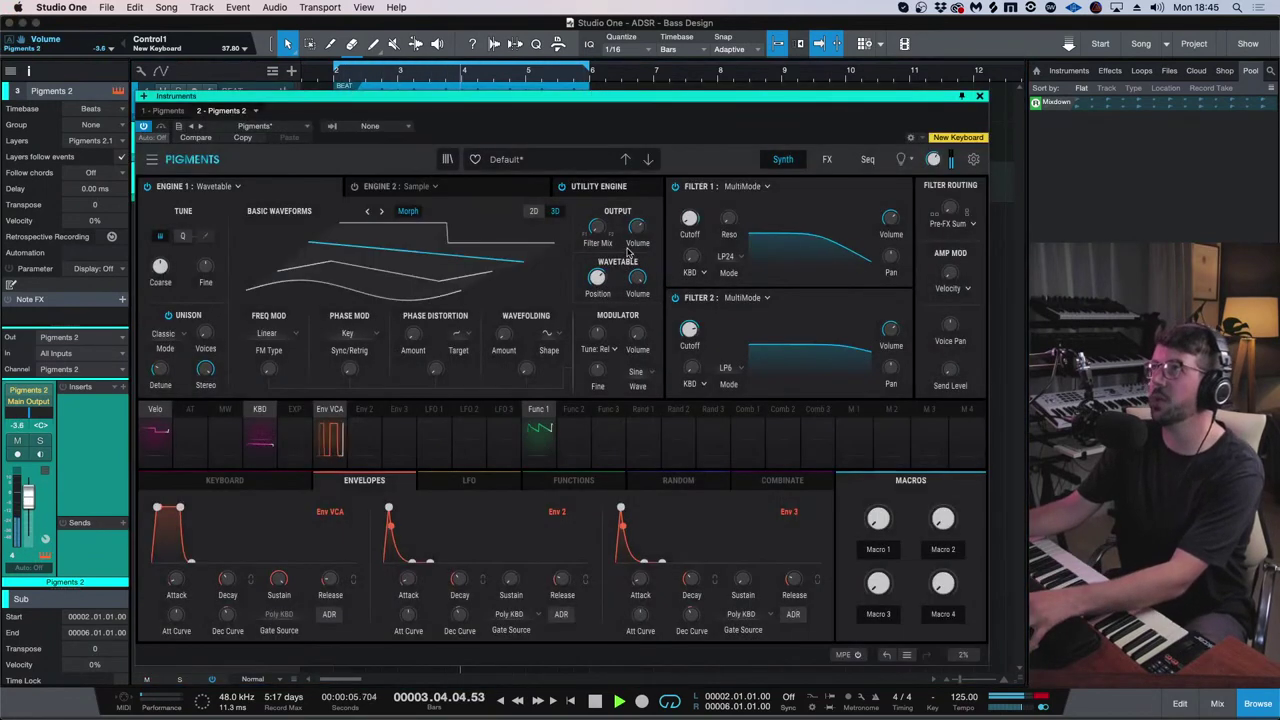
click(588, 188)
mouse_move(689, 329)
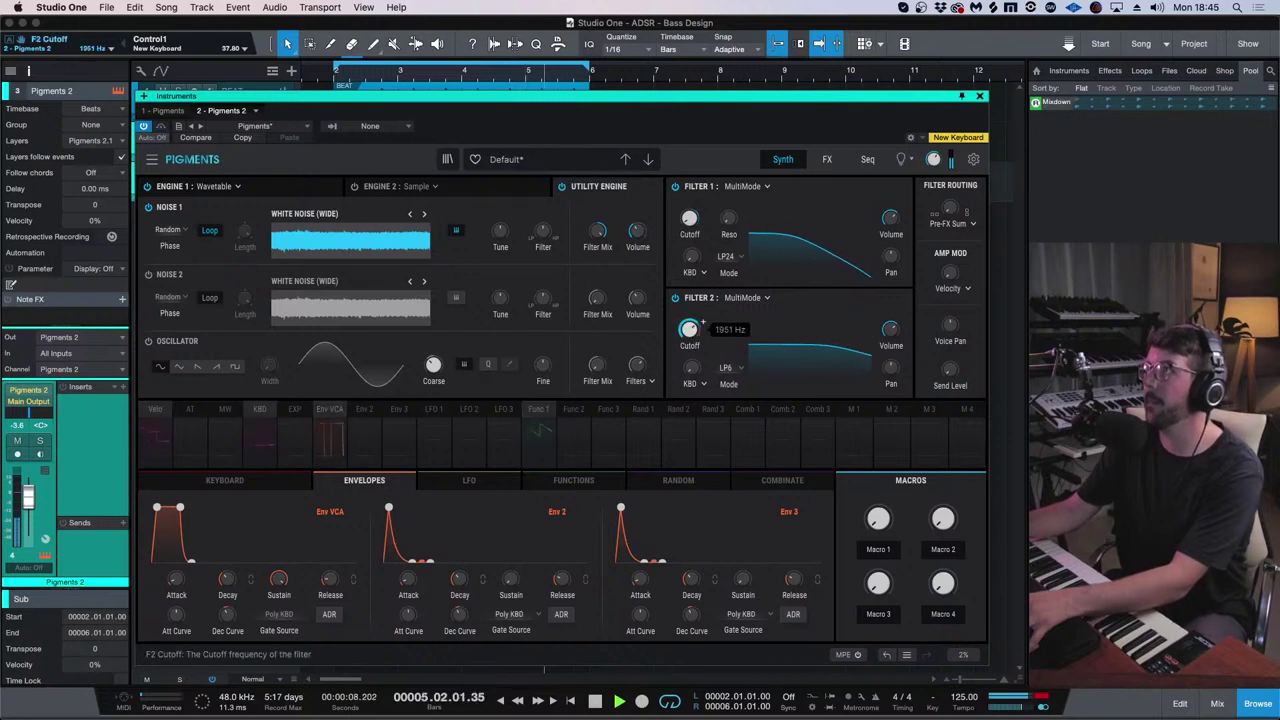
mouse_move(650, 226)
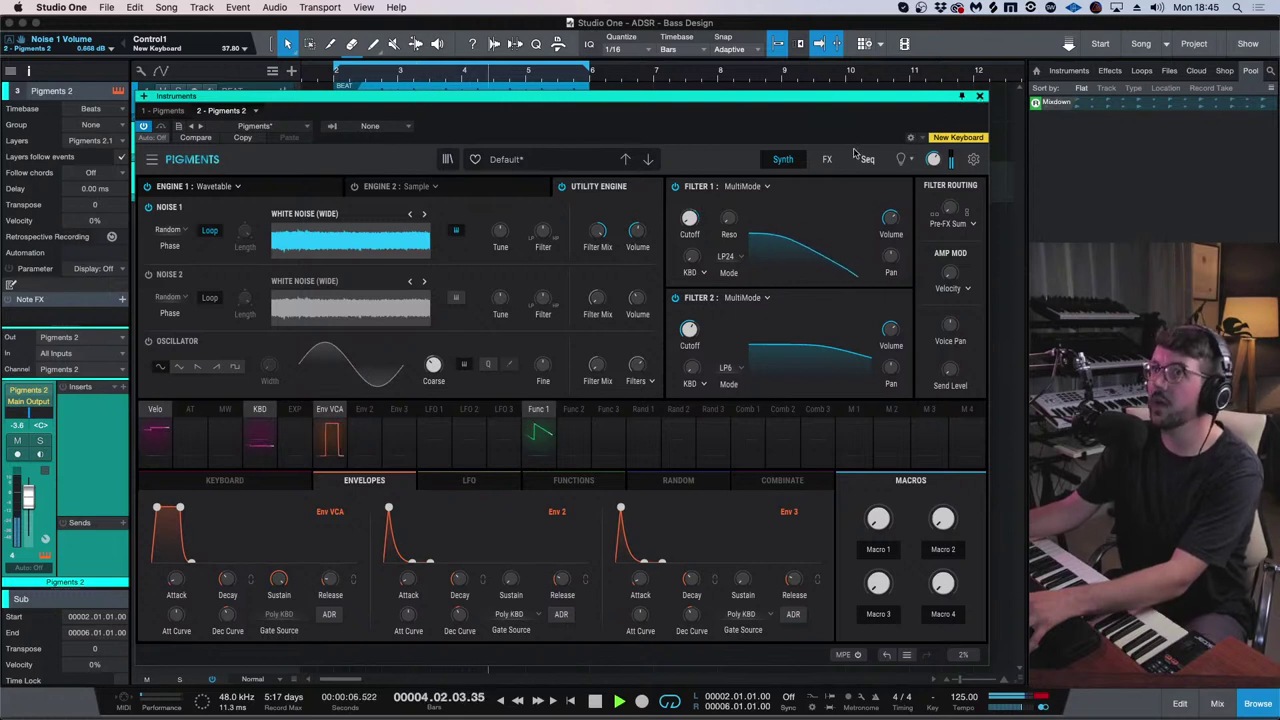
click(982, 97)
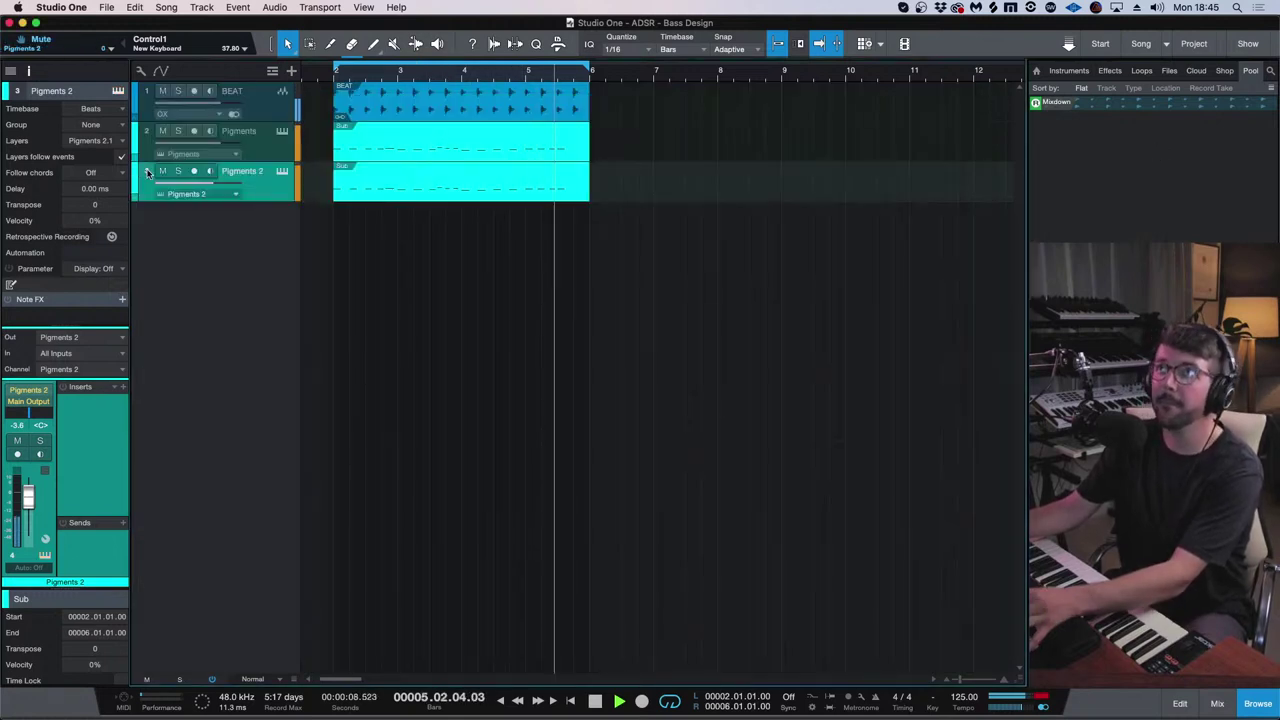
- Compare the playback with the Pigments 2 track muted and unmuted
click(163, 171)
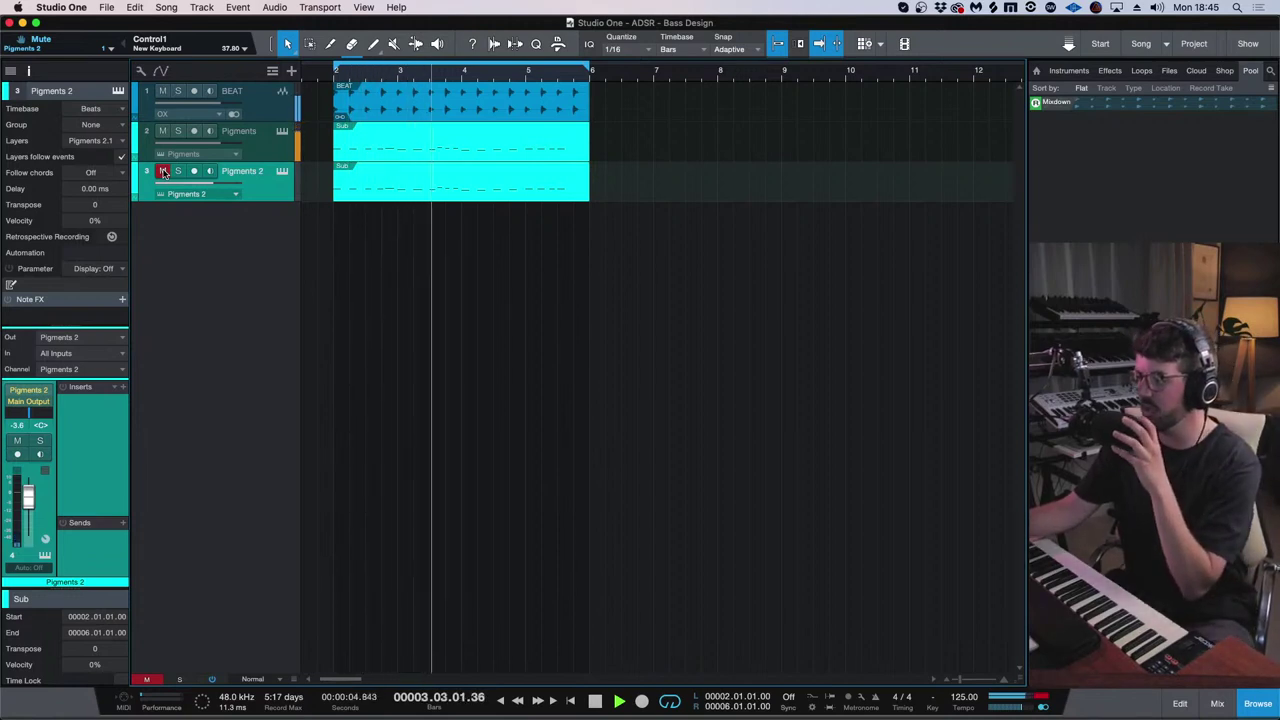
click(163, 171)
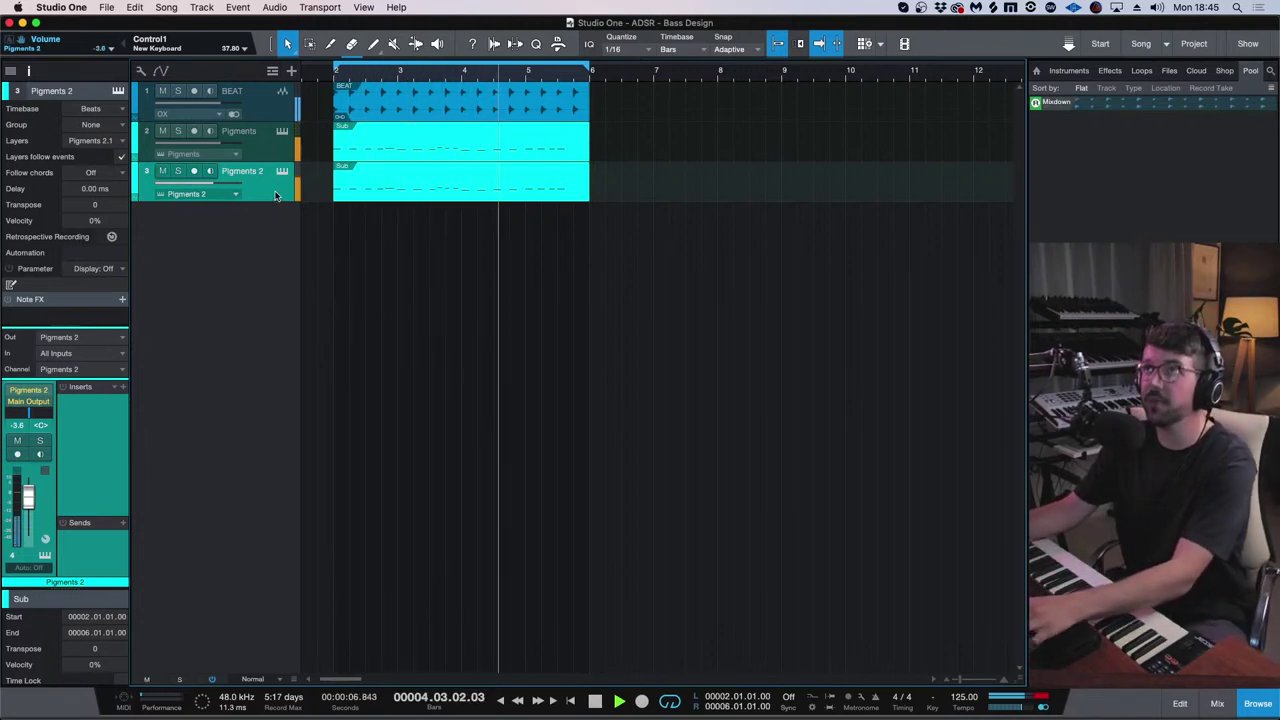
- Duplicate Pigments 2 complete with its instrument, solo the copy, turn off its utility engine and set Engine 1's wavetable position to 1.00
key(shift+d)
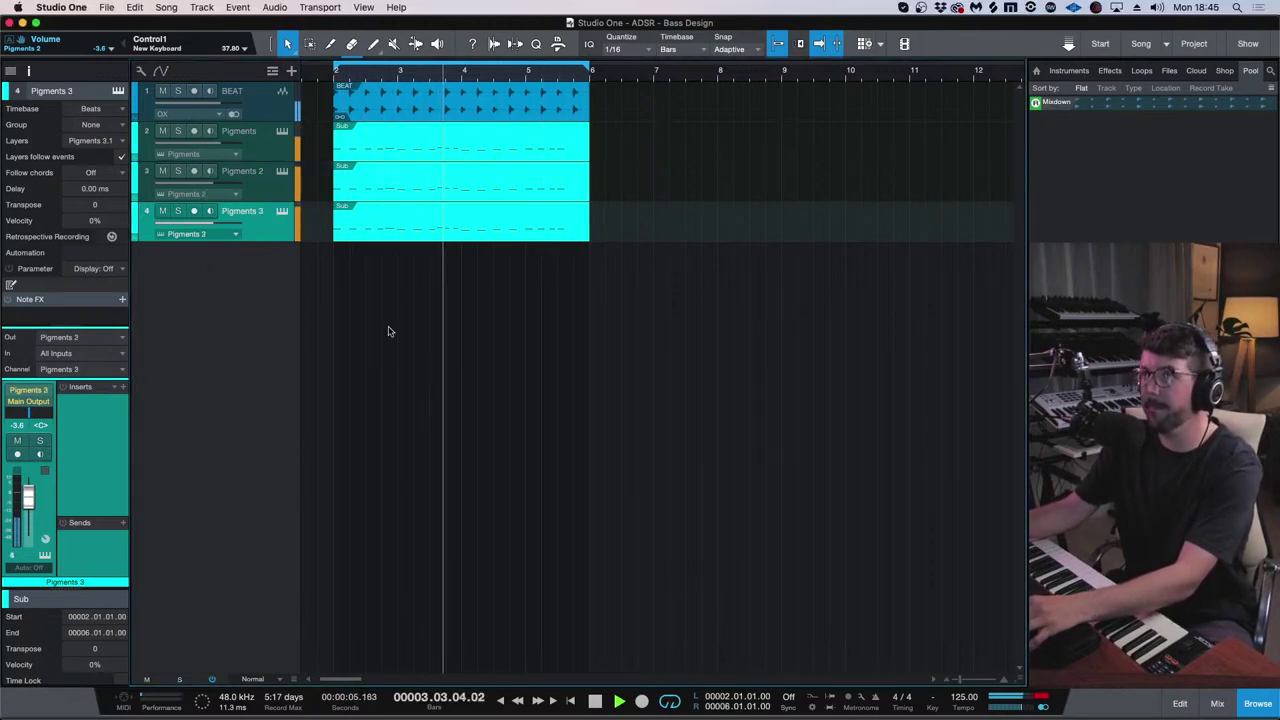
click(282, 211)
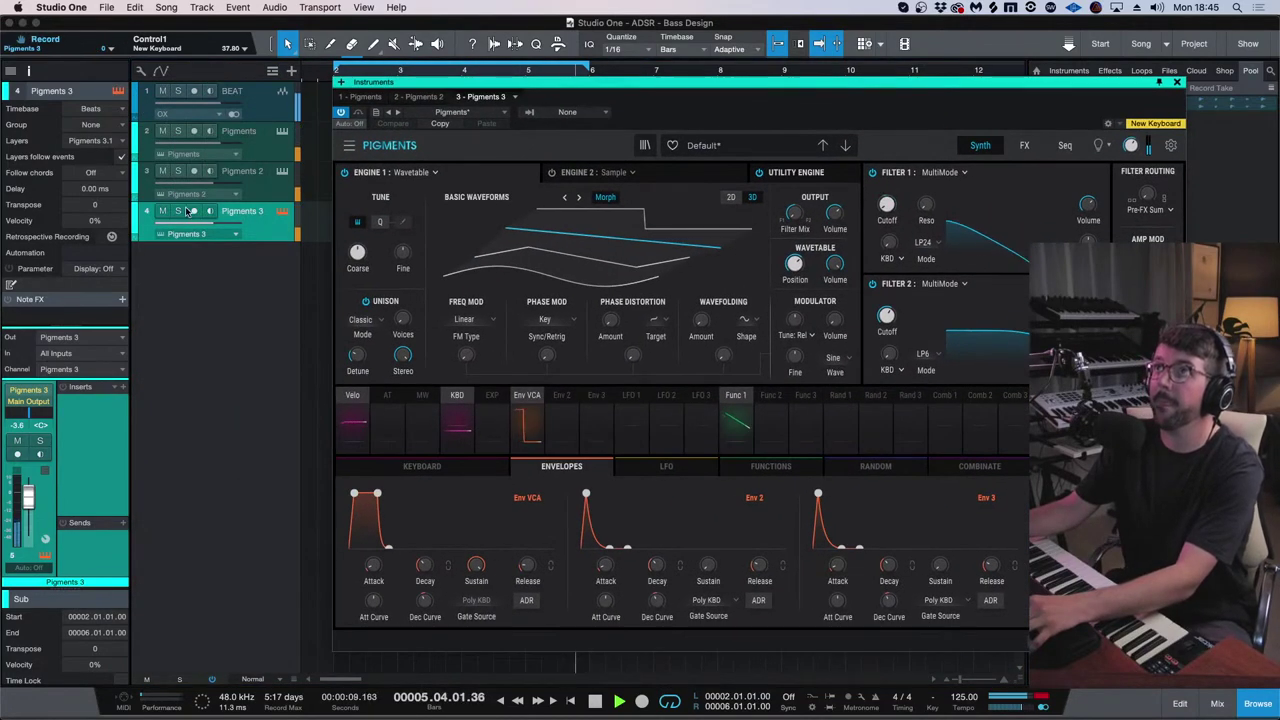
drag(620, 84, 390, 85)
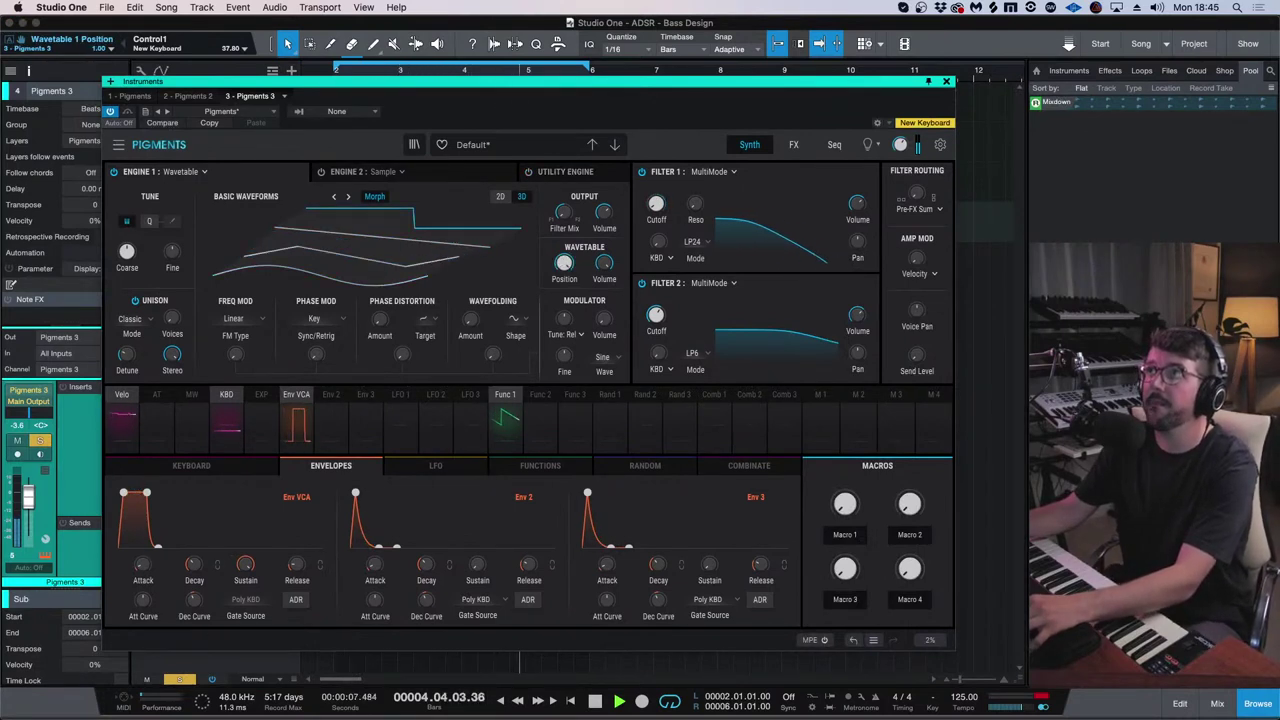
- Load the 13 Limit wavetable from the Pigments 3 category into Engine 1
click(293, 198)
click(233, 237)
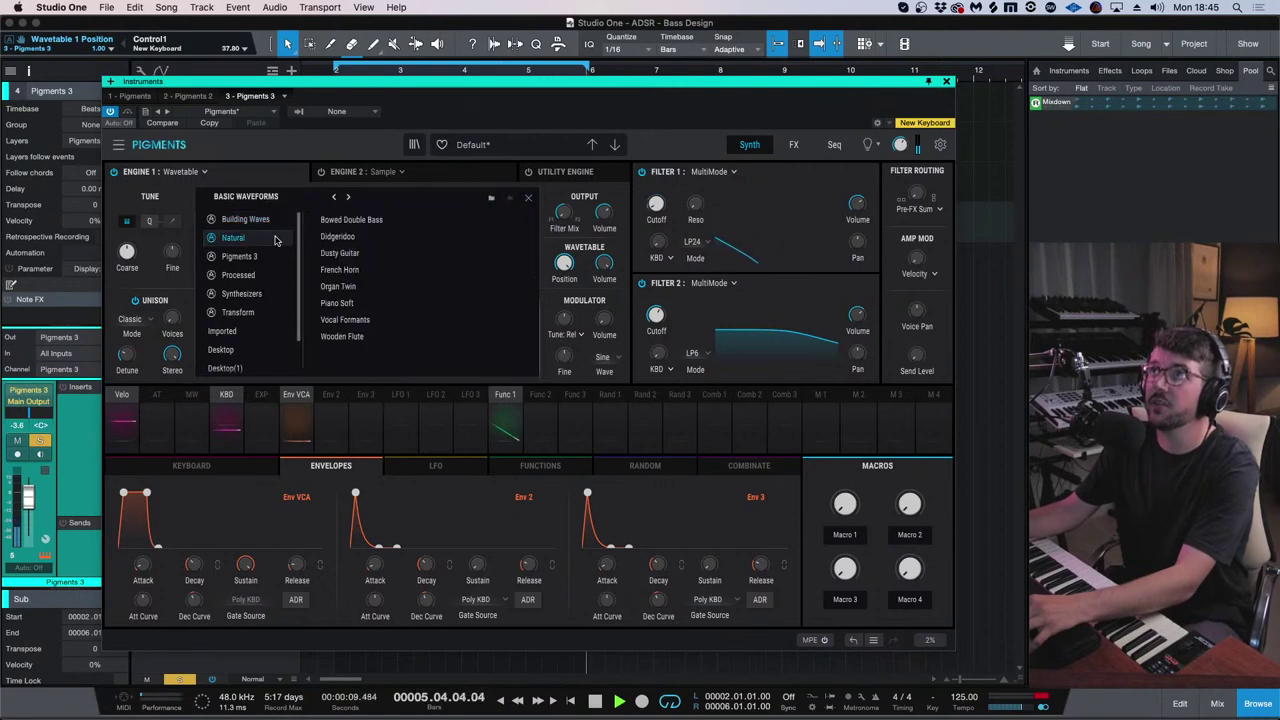
click(239, 256)
click(340, 219)
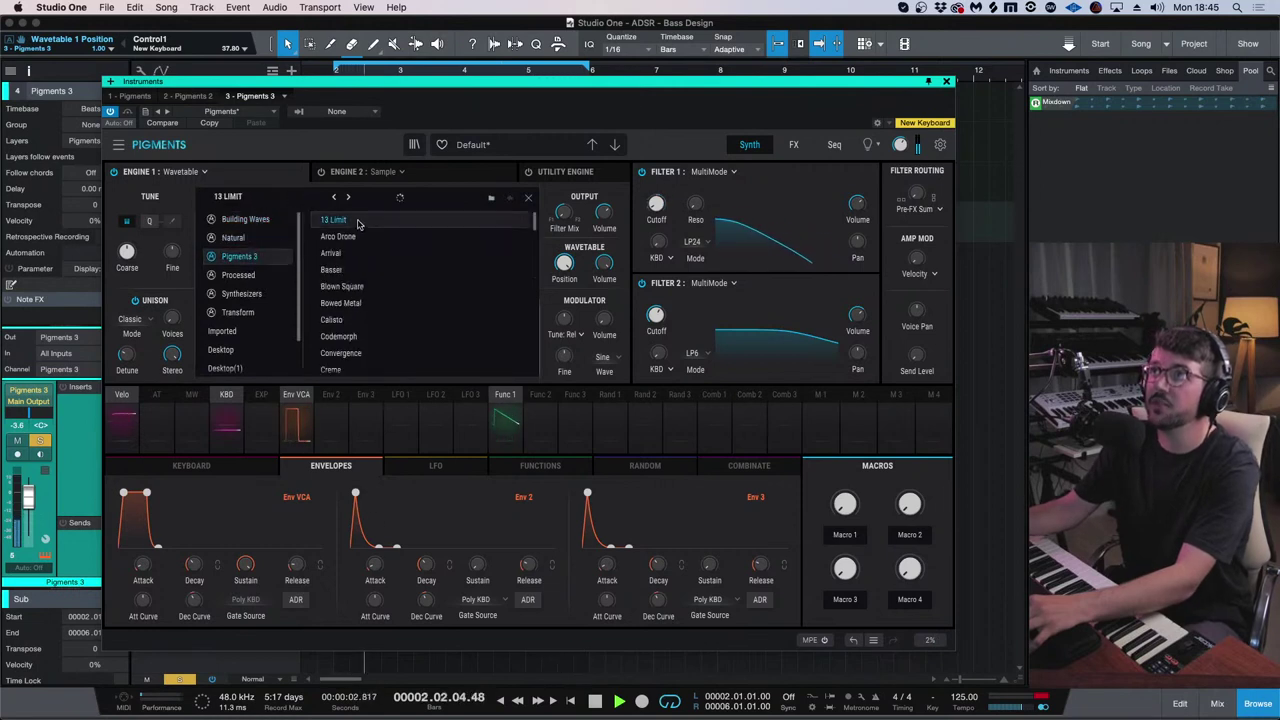
click(528, 198)
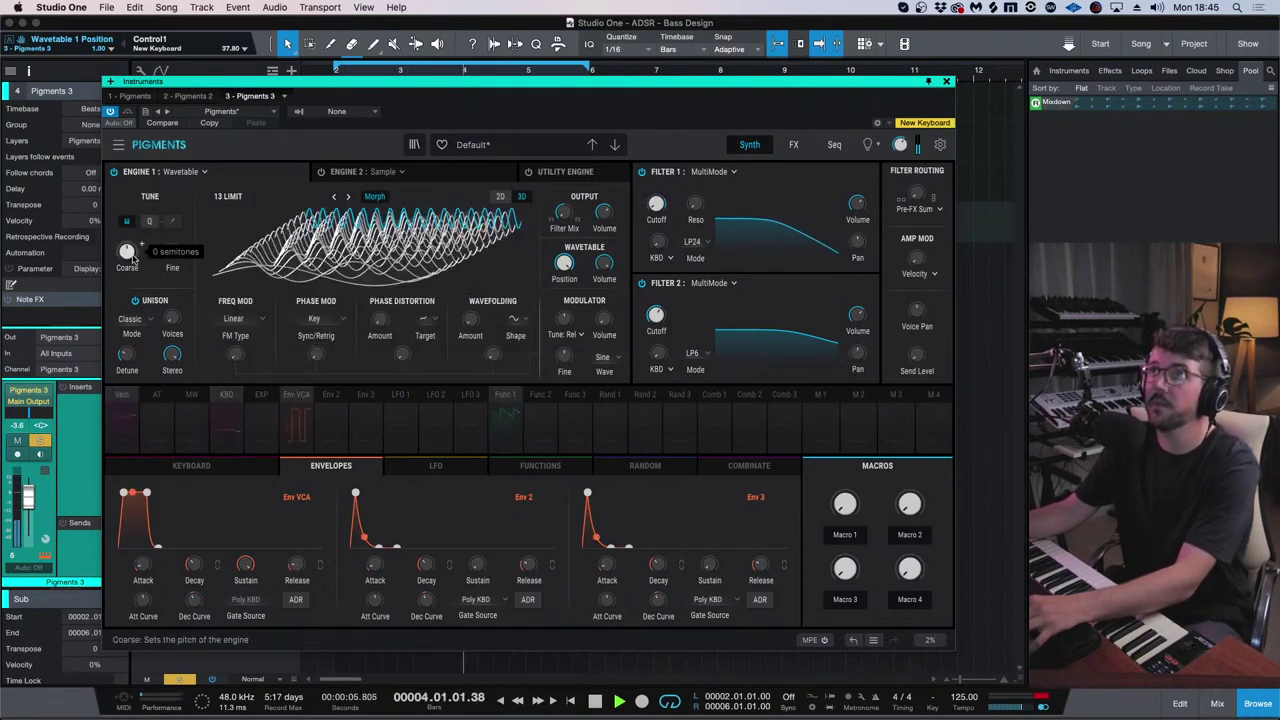
- Audition the wavetables following 13 Limit in Engine 1, stepping through Arco Drone and Basser to Blown Square
click(348, 197)
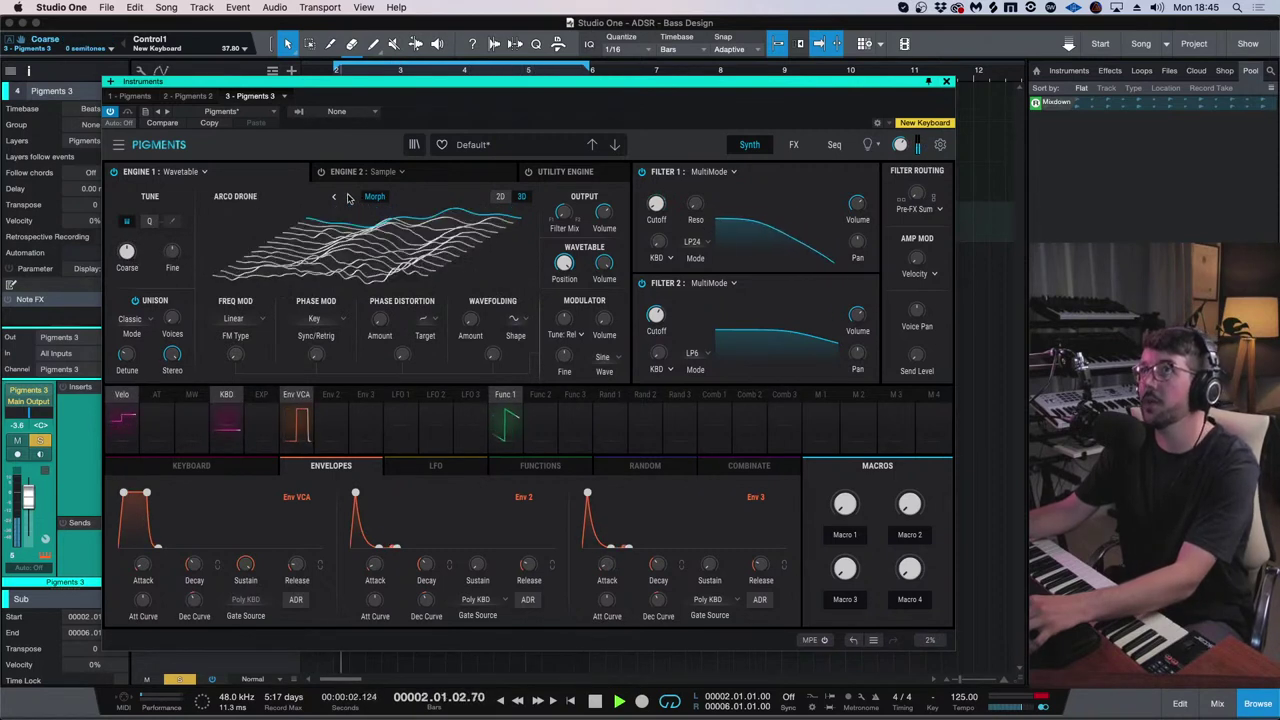
click(348, 197)
click(348, 197)
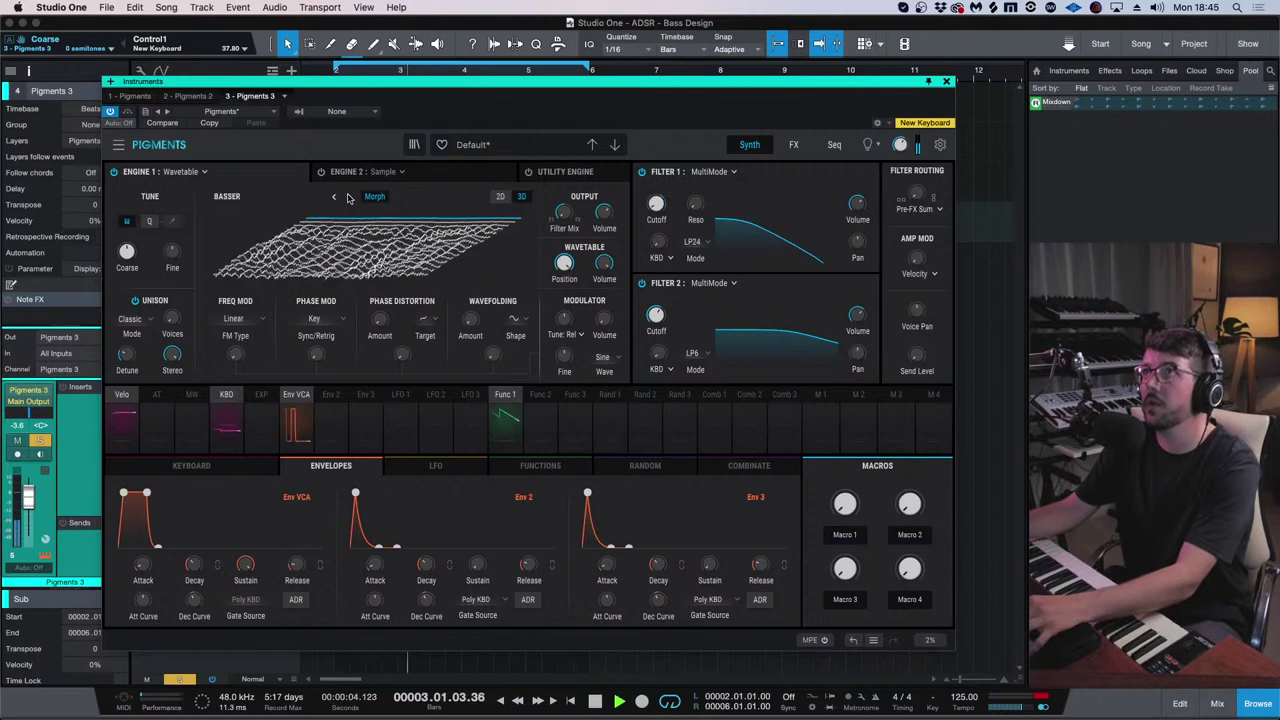
click(348, 197)
- Load the Bowed Double Bass wavetable from the Natural category into Engine 1 and set Filter 1's cutoff to 401 Hz
click(299, 197)
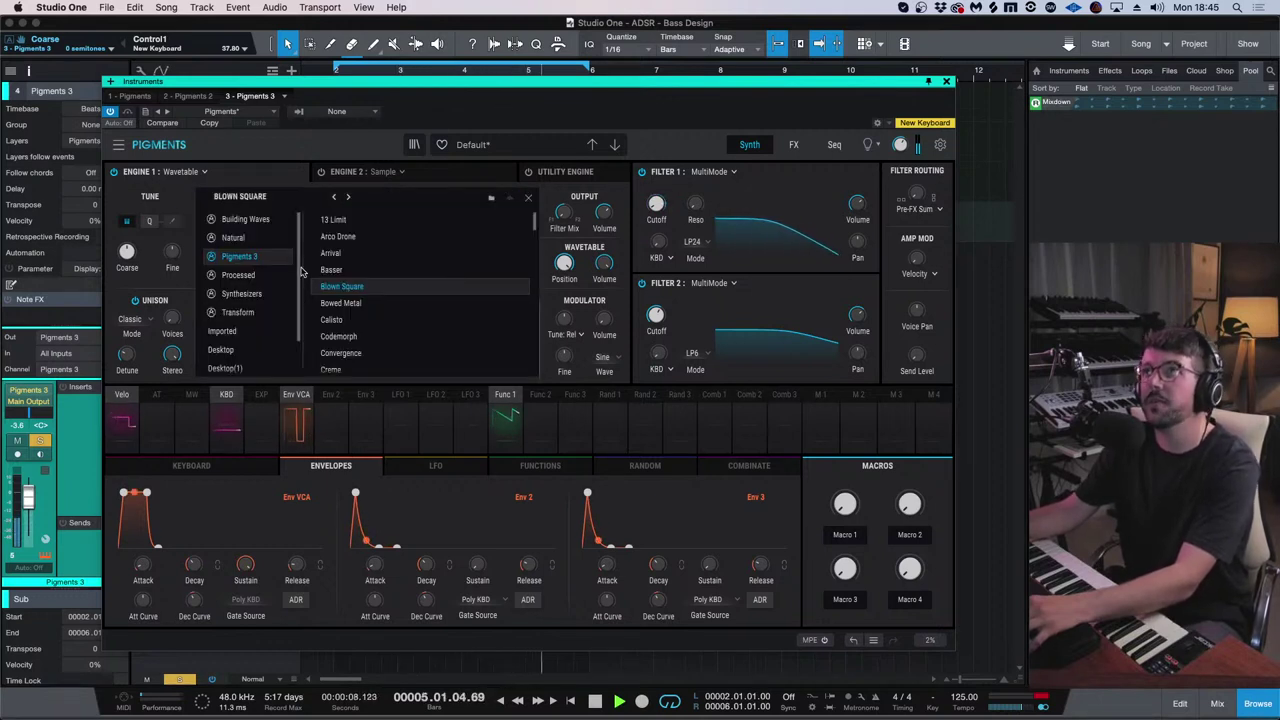
click(232, 237)
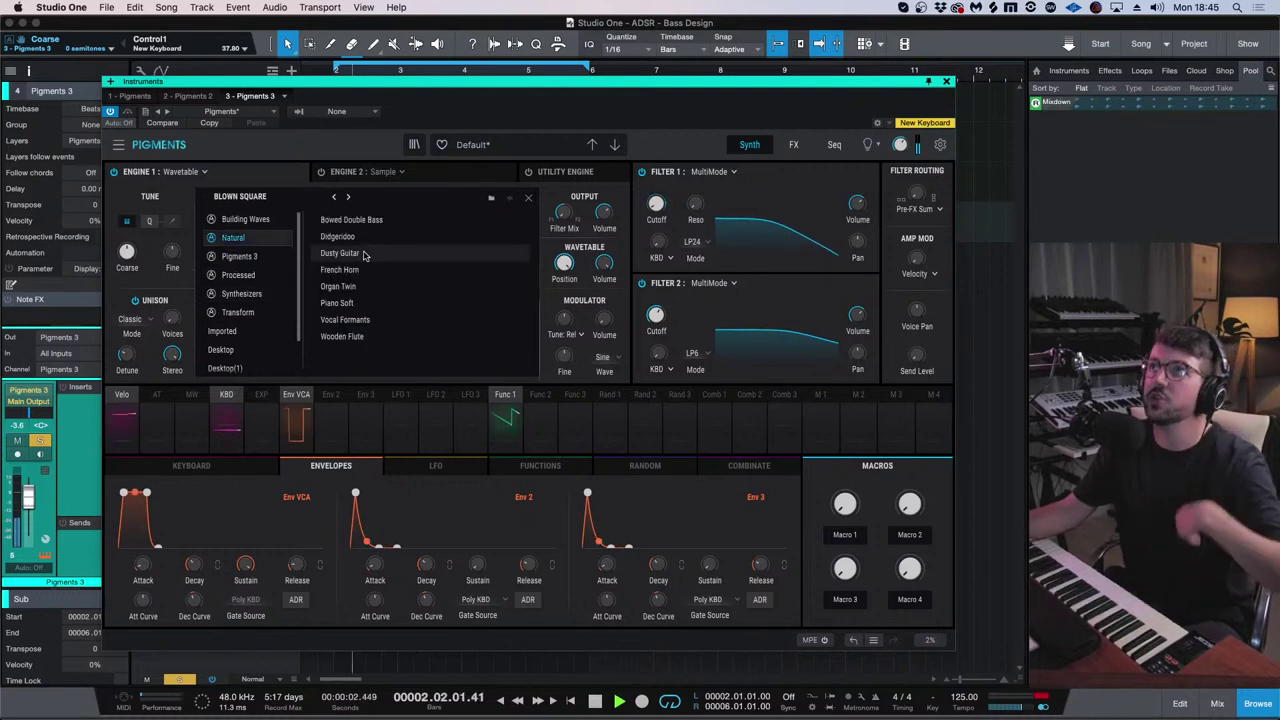
click(376, 223)
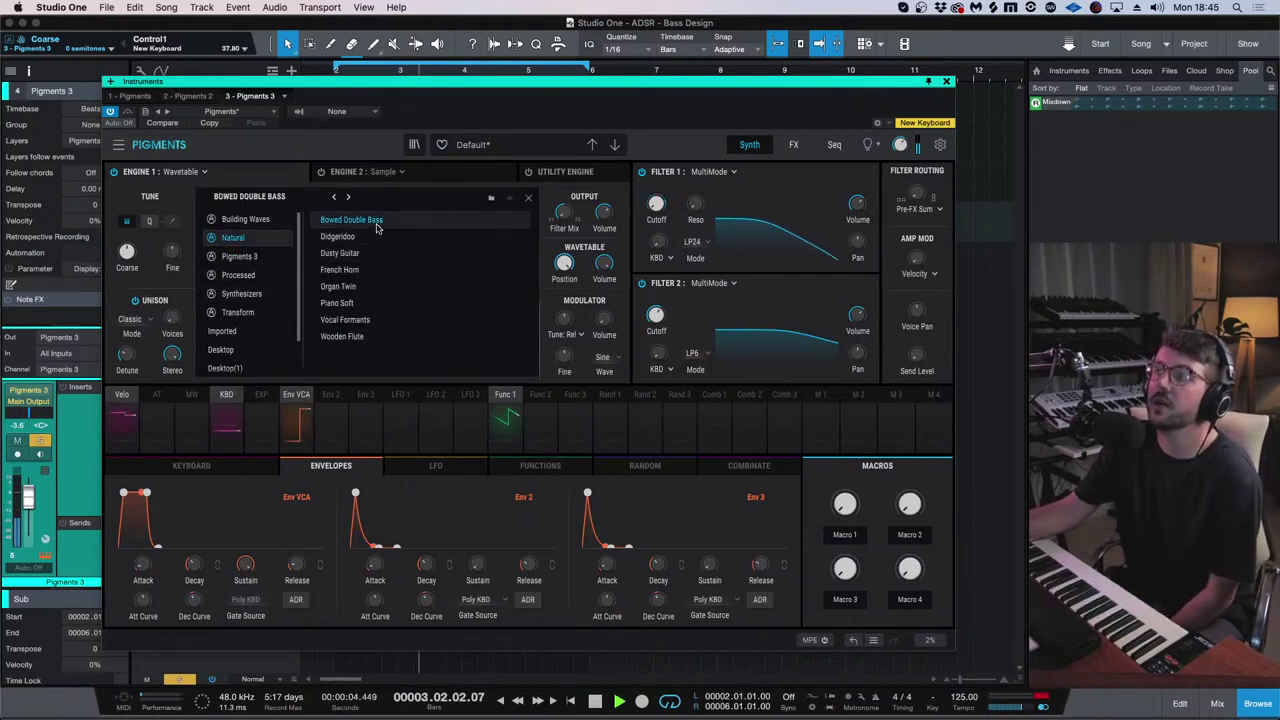
mouse_move(657, 203)
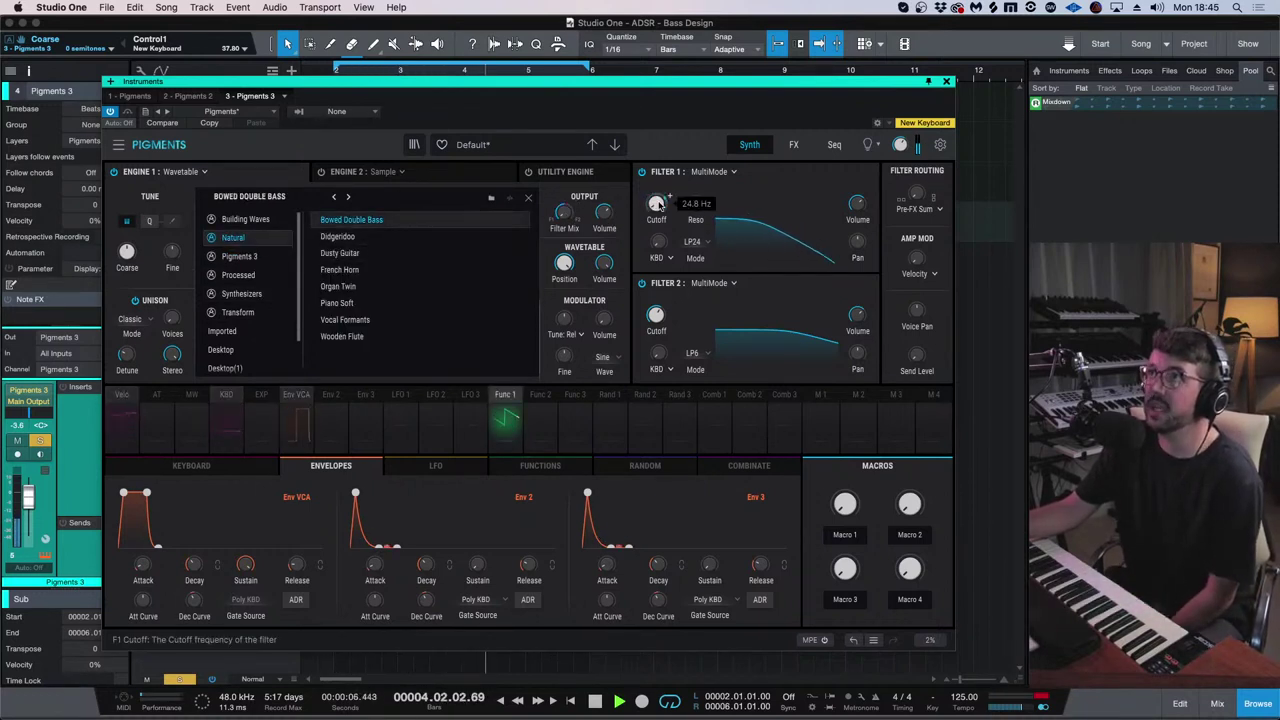
click(526, 201)
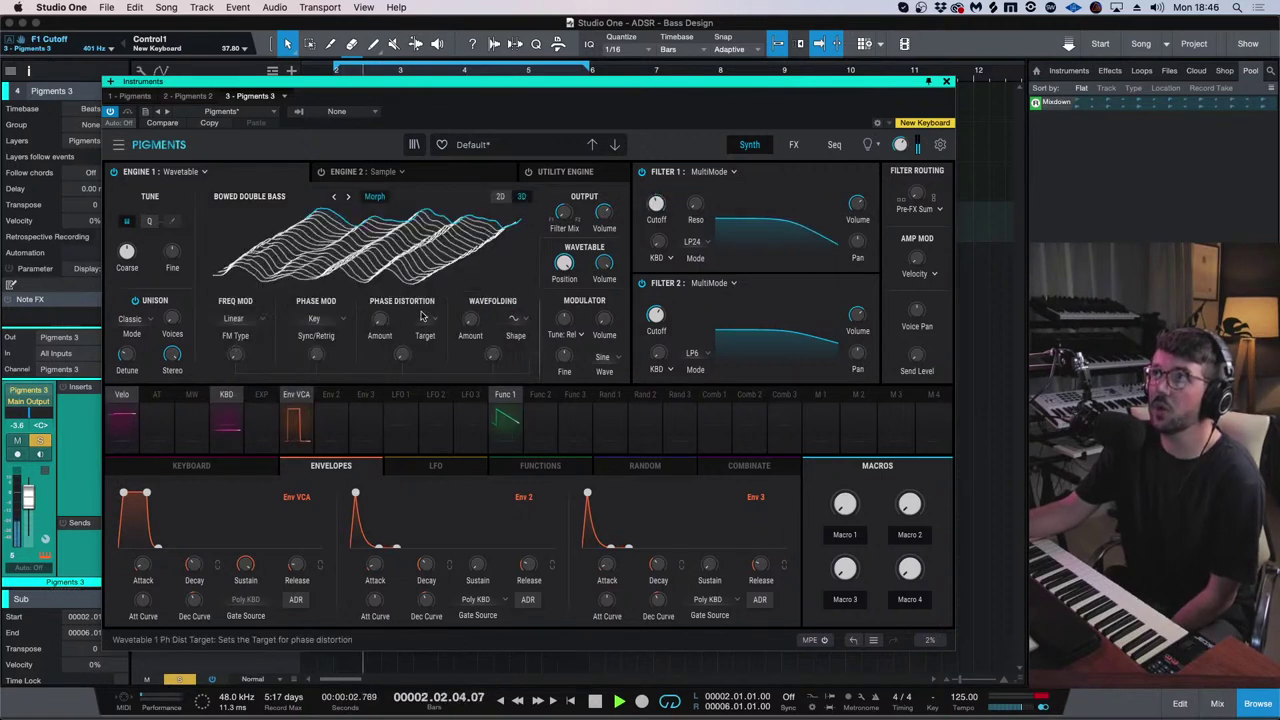
- Set Engine 1's wavetable position to 0.000 and modulate it with Function 2 at an amount of 1.00
mouse_move(578, 256)
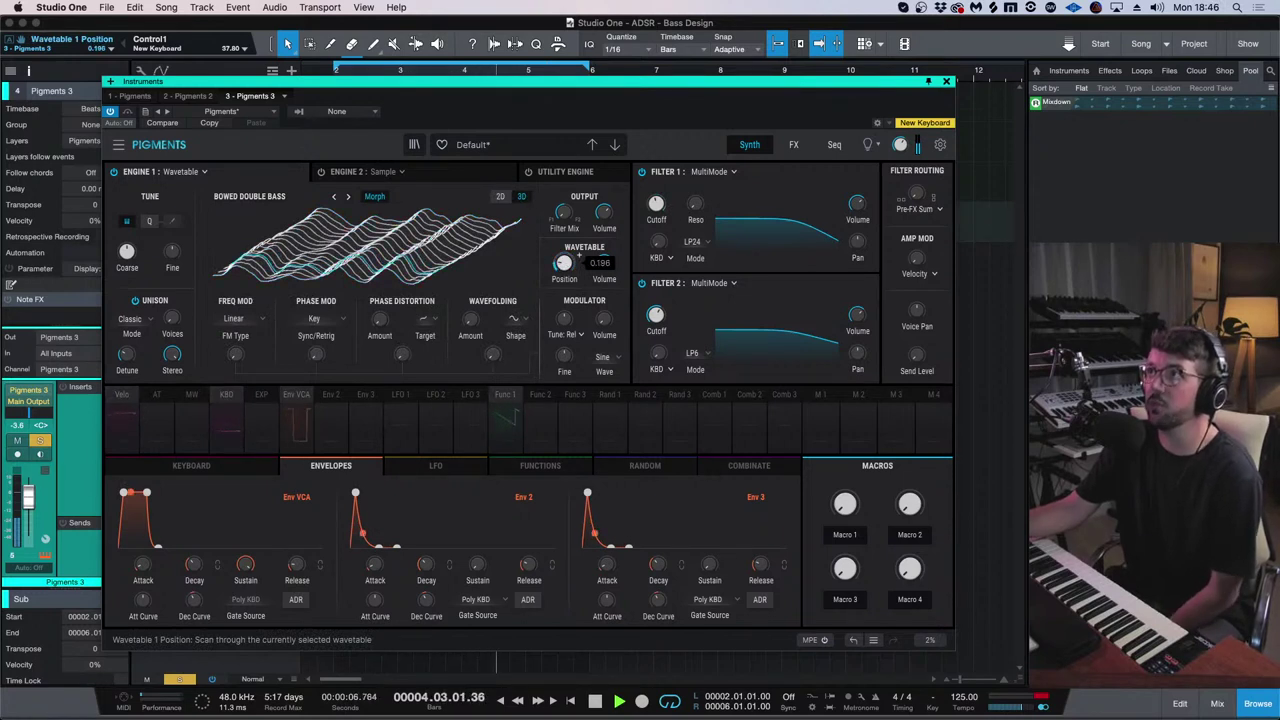
click(539, 466)
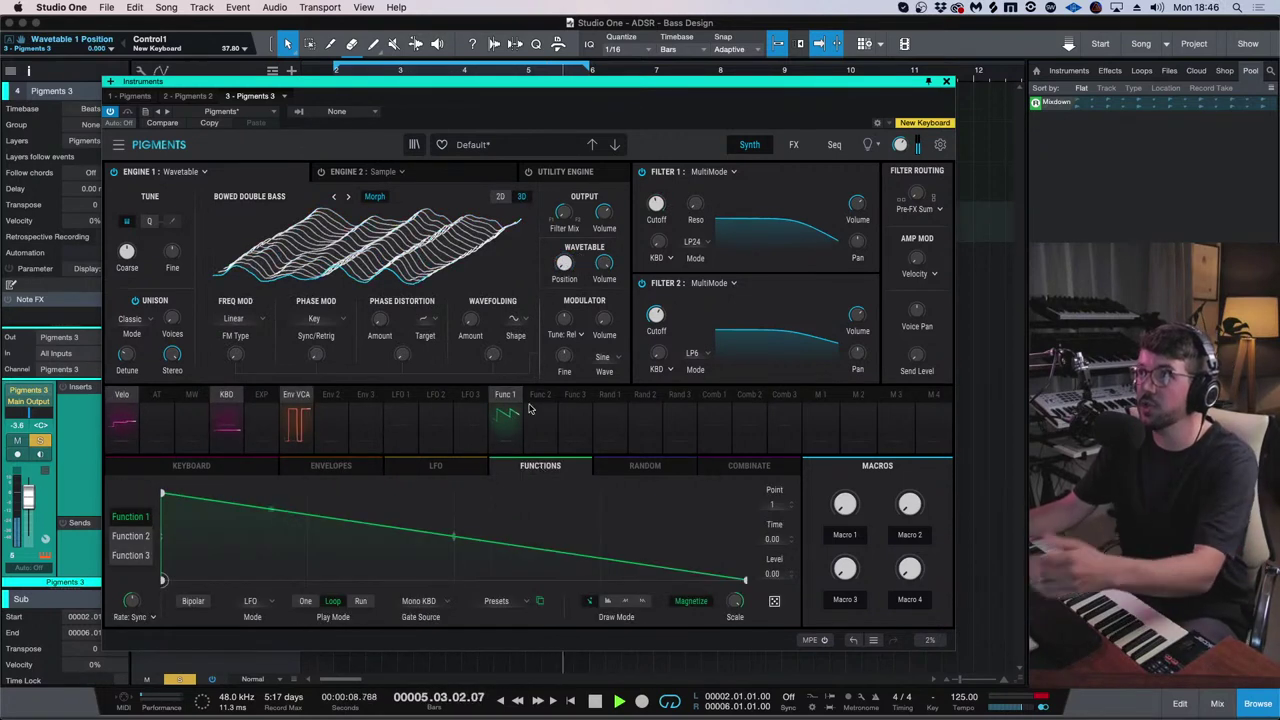
mouse_move(249, 489)
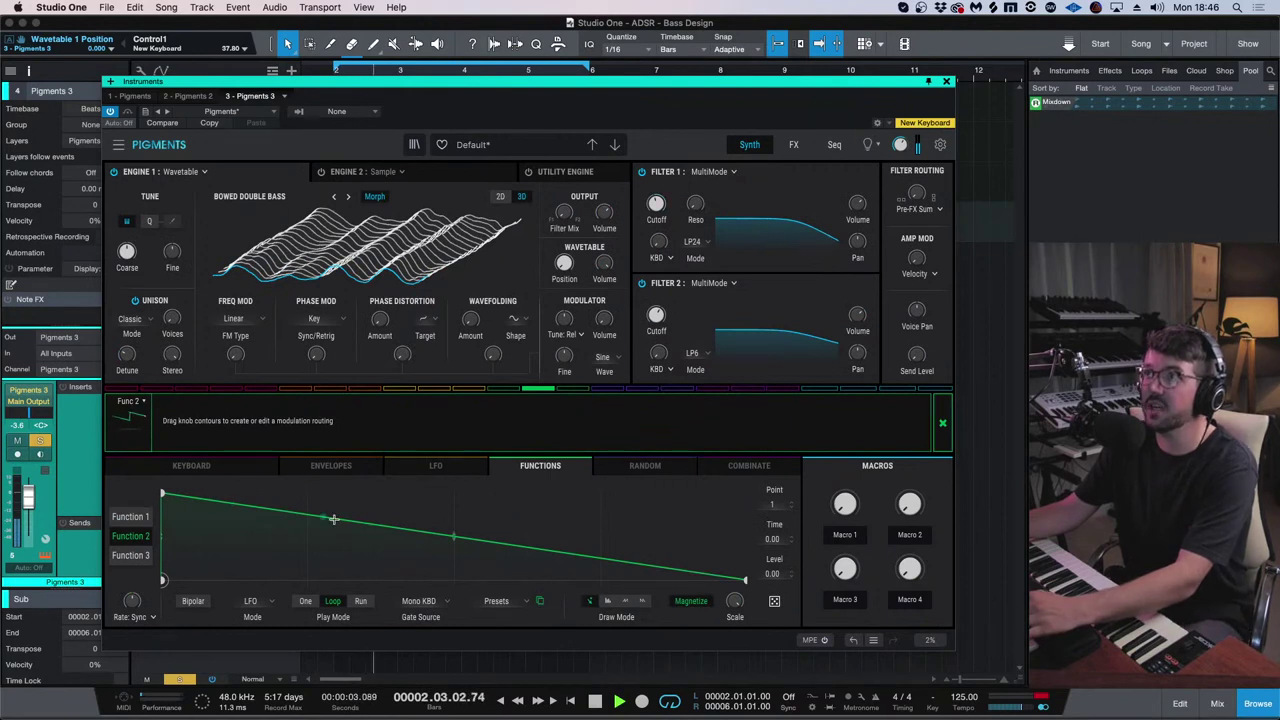
click(164, 494)
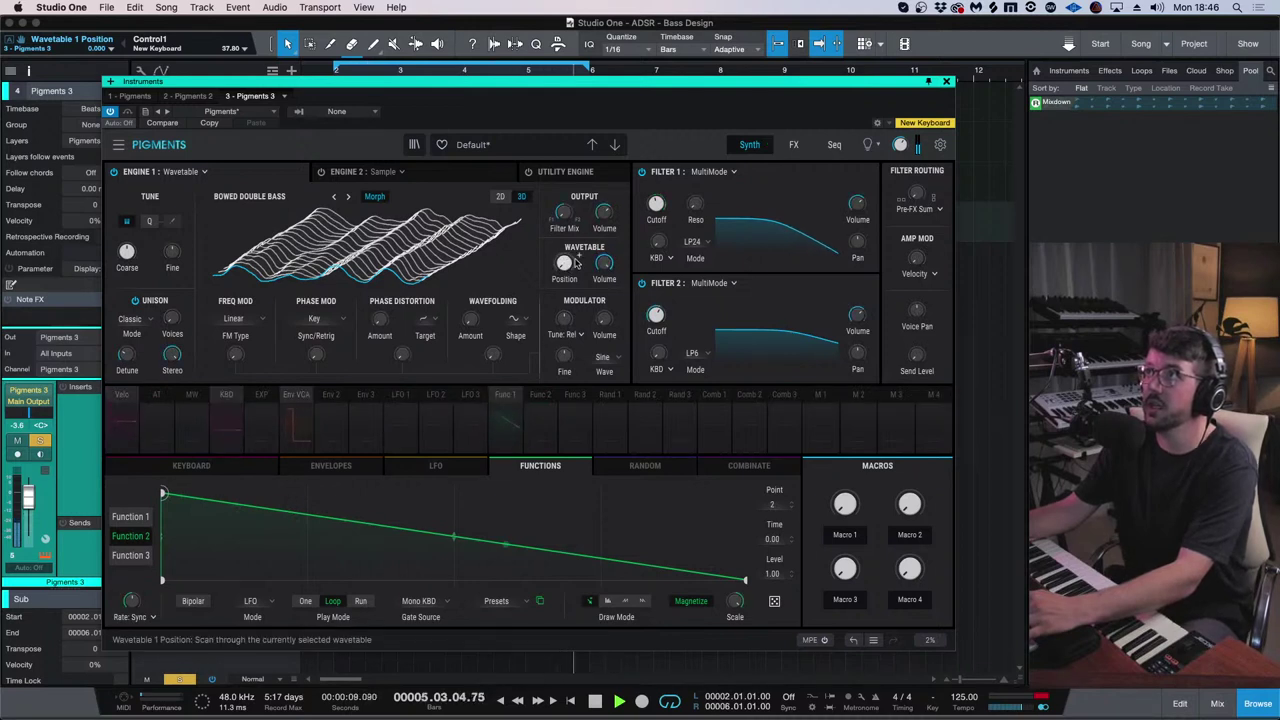
click(572, 263)
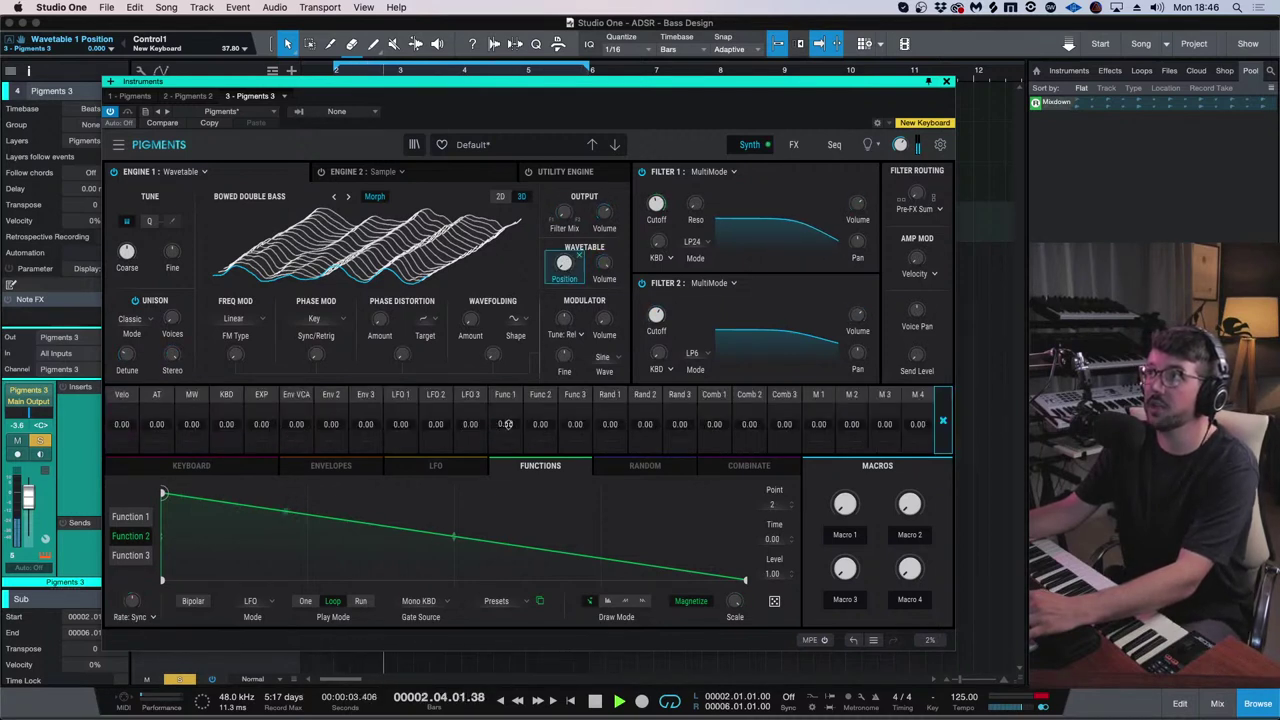
drag(540, 424, 540, 409)
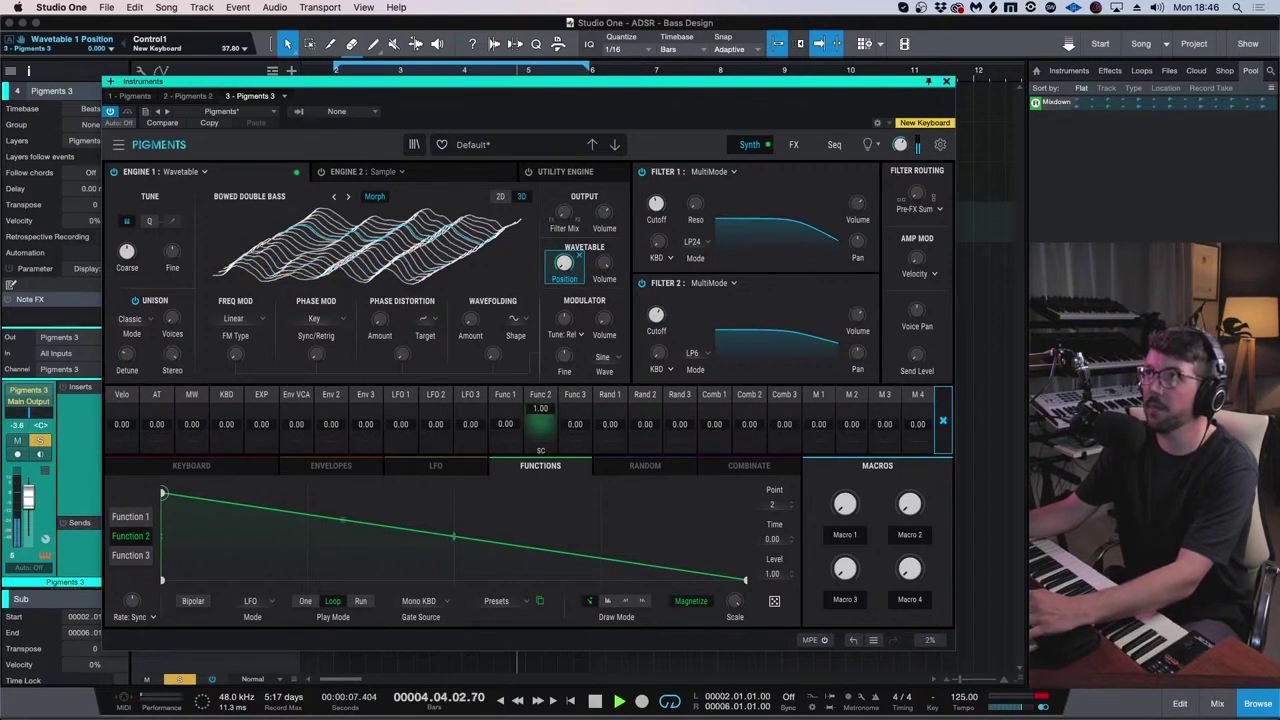
- Shape Function 2 into a triangle peaking at time 0.500 with a 1/4 synced rate, and set the master volume to -8.36 dB
drag(163, 493, 454, 492)
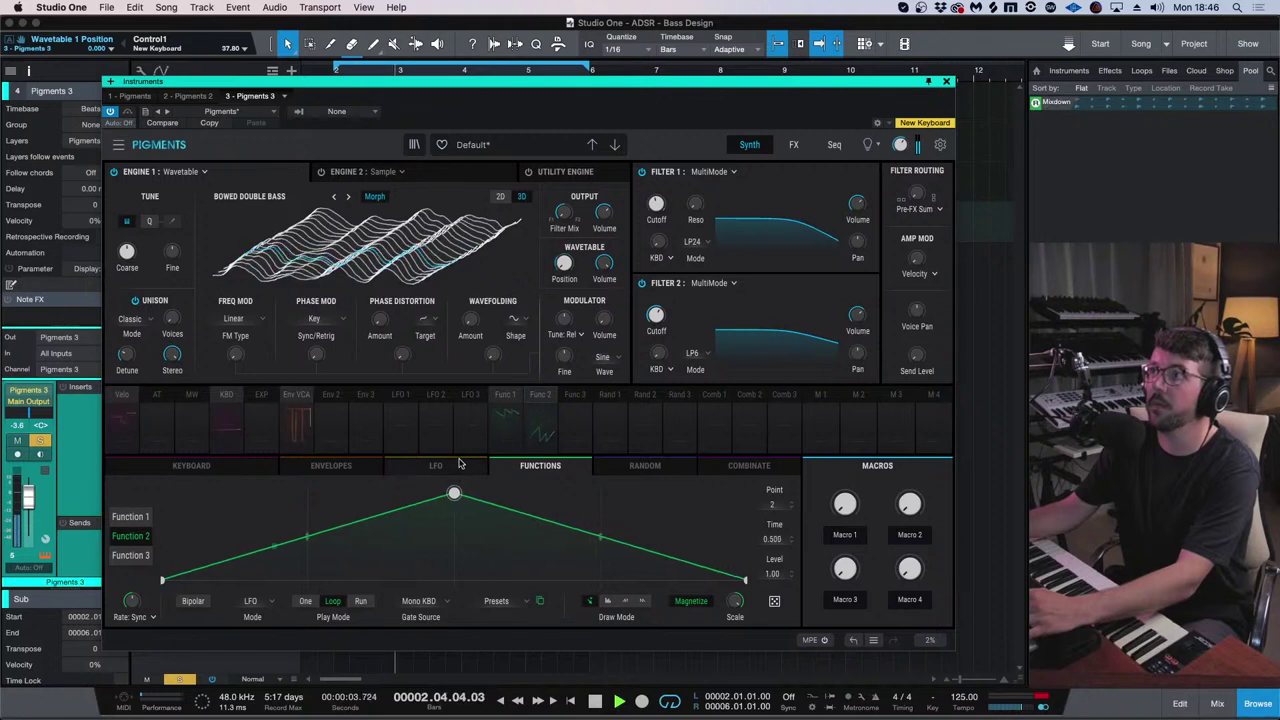
mouse_move(150, 597)
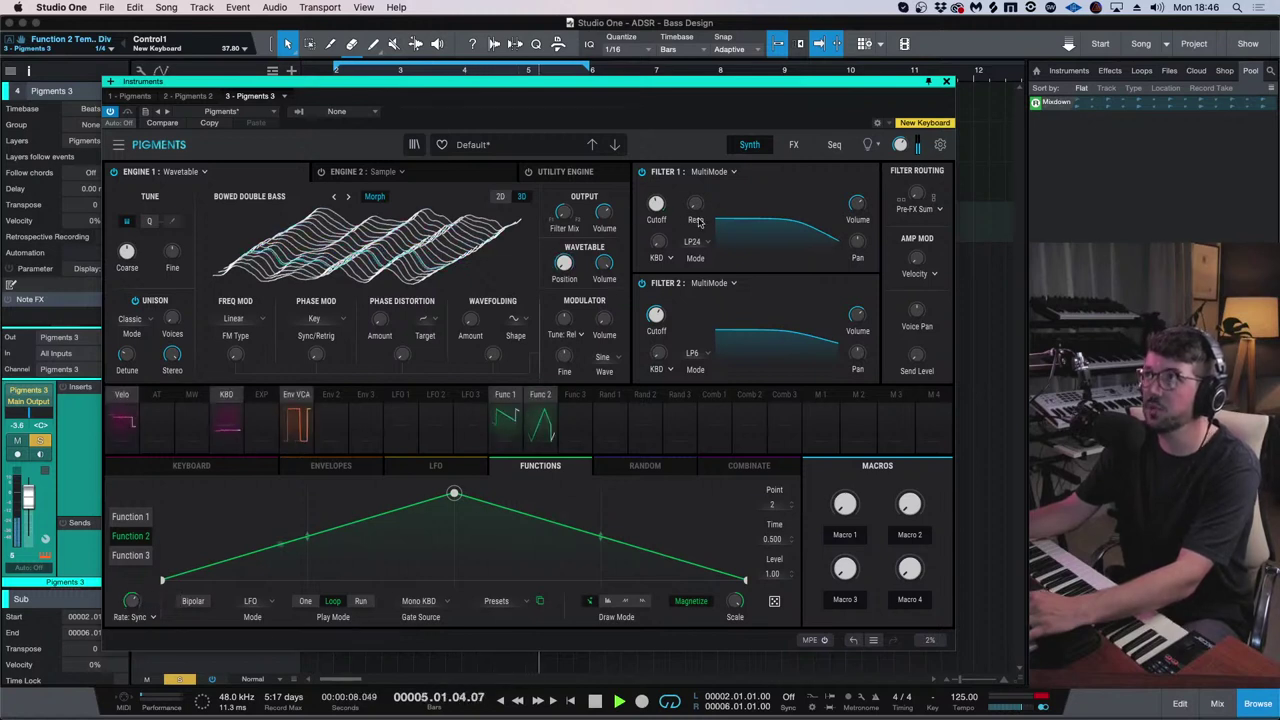
mouse_move(905, 152)
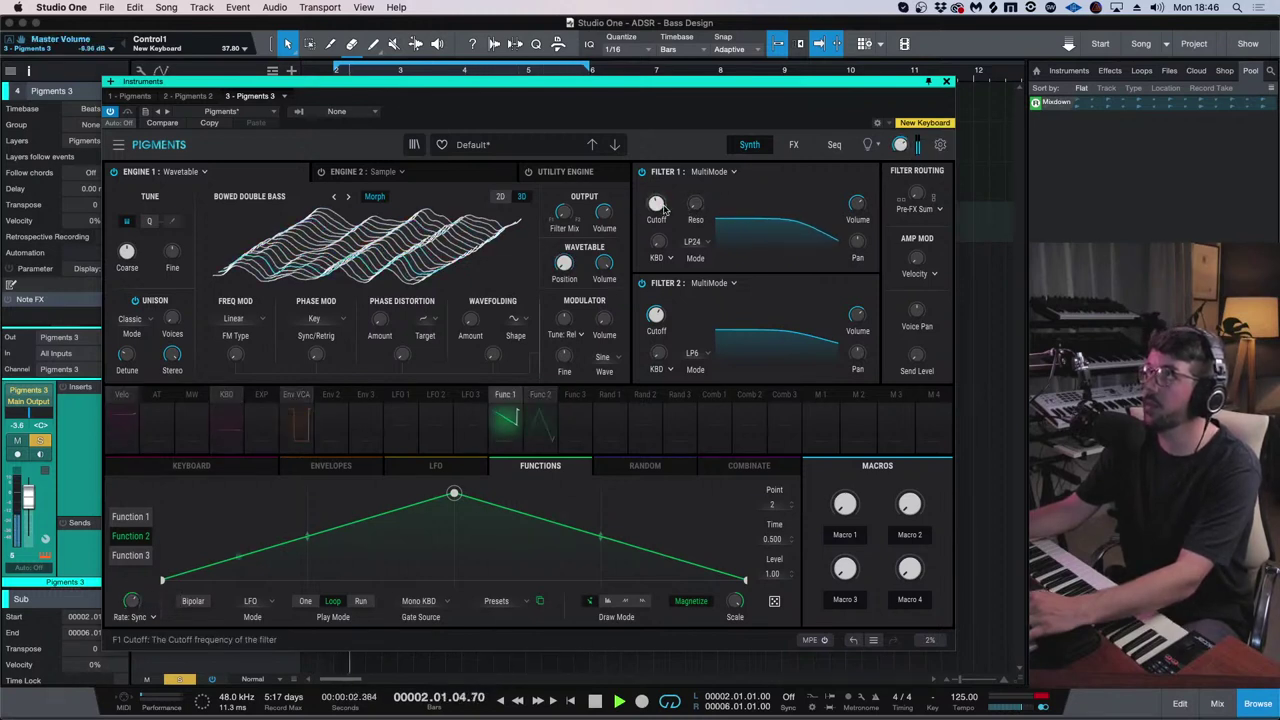
- Set Filter 1's cutoff to 811 Hz and its mode to LP12, and set Engine 1's output volume to 0.394 dB
mouse_move(668, 198)
scroll(656, 203, up, 5)
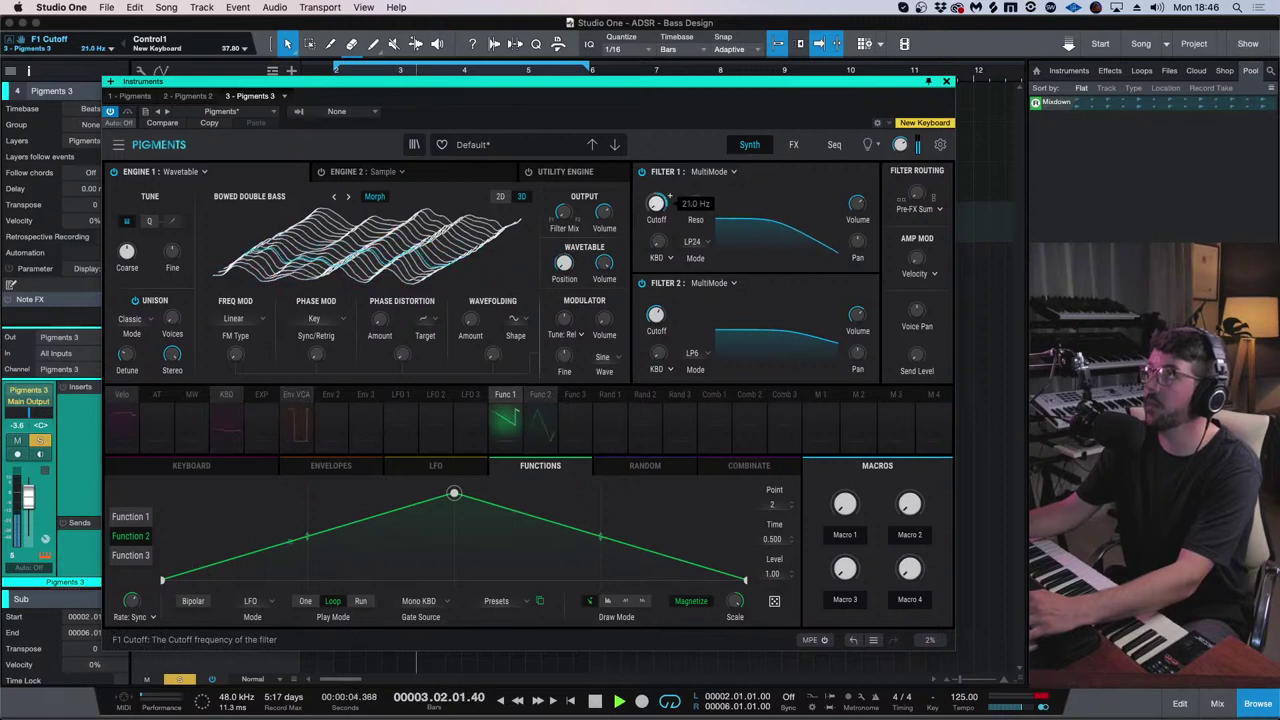
click(697, 243)
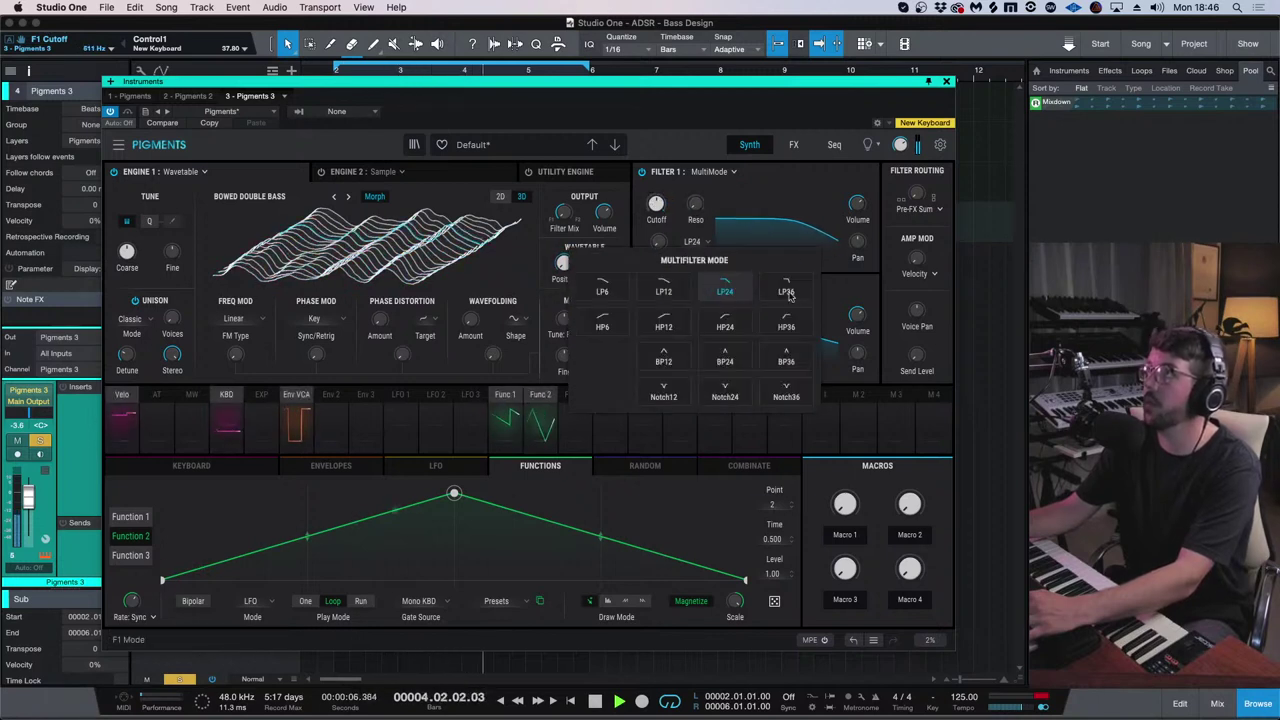
click(664, 291)
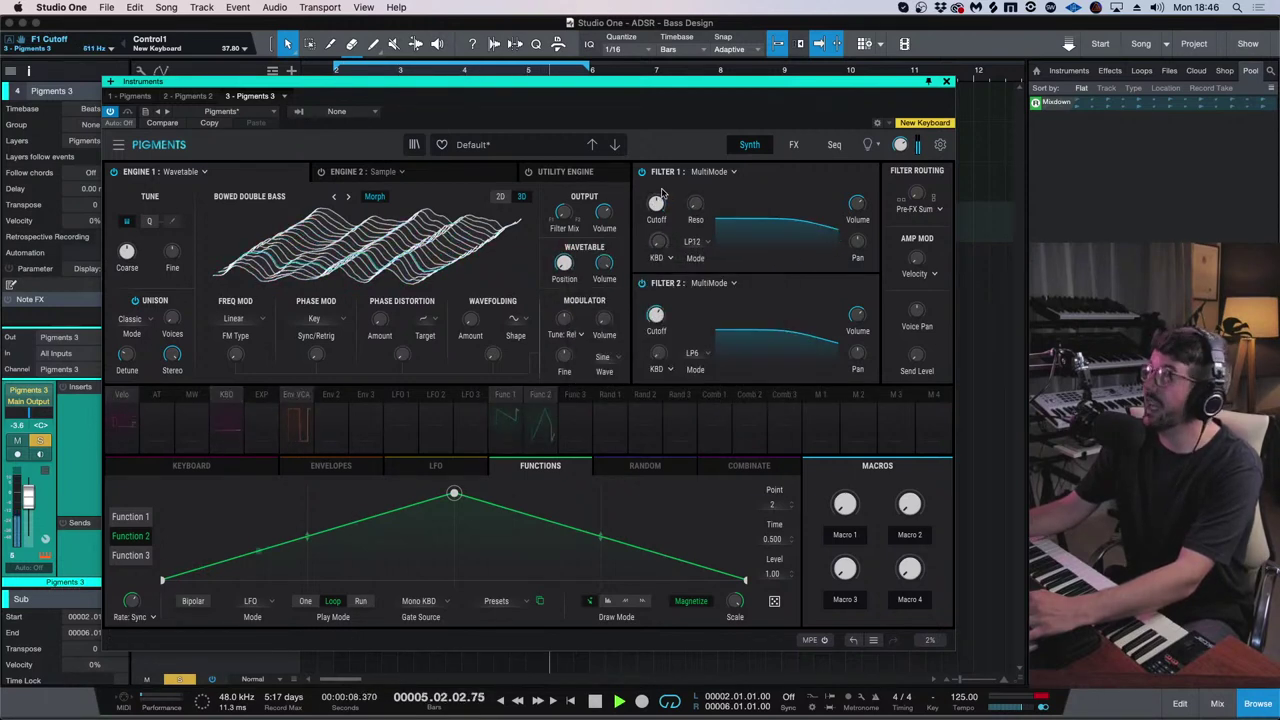
mouse_move(669, 198)
mouse_move(619, 206)
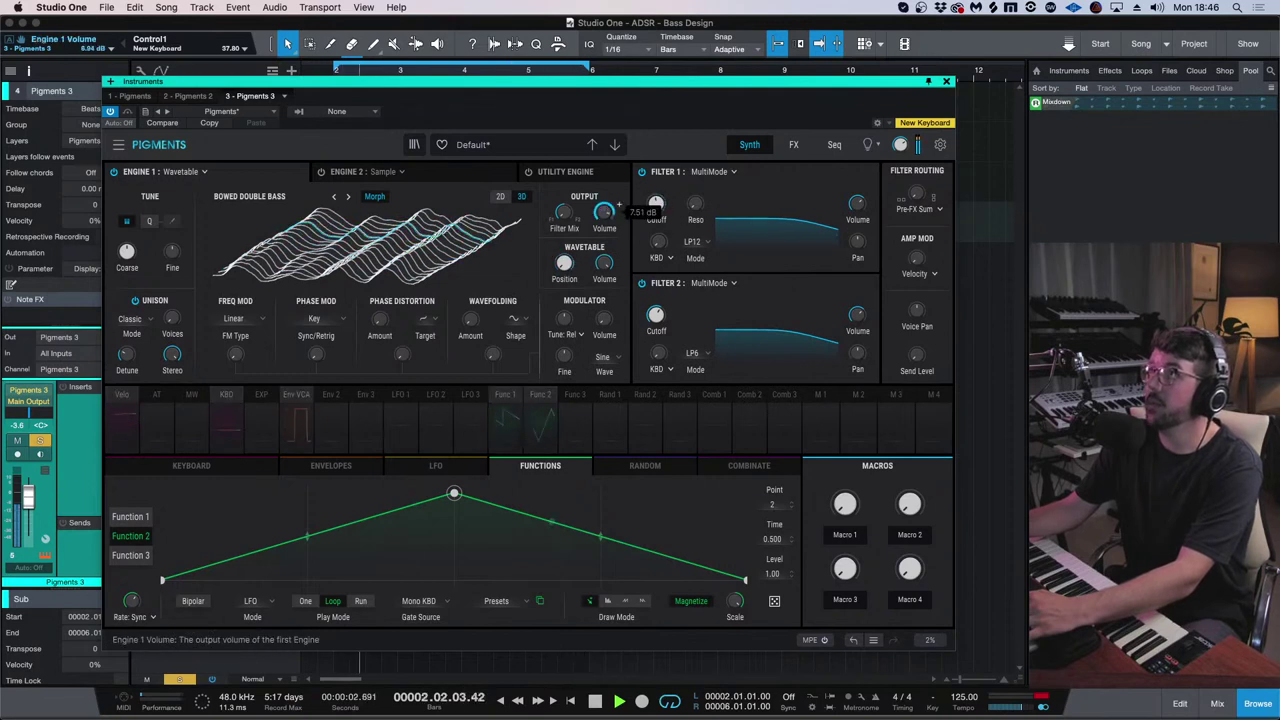
- Set the FX A reverb's decay to 0.112 and size to 0.460, and add a Multiband effect at 50% amount in the third slot
click(793, 144)
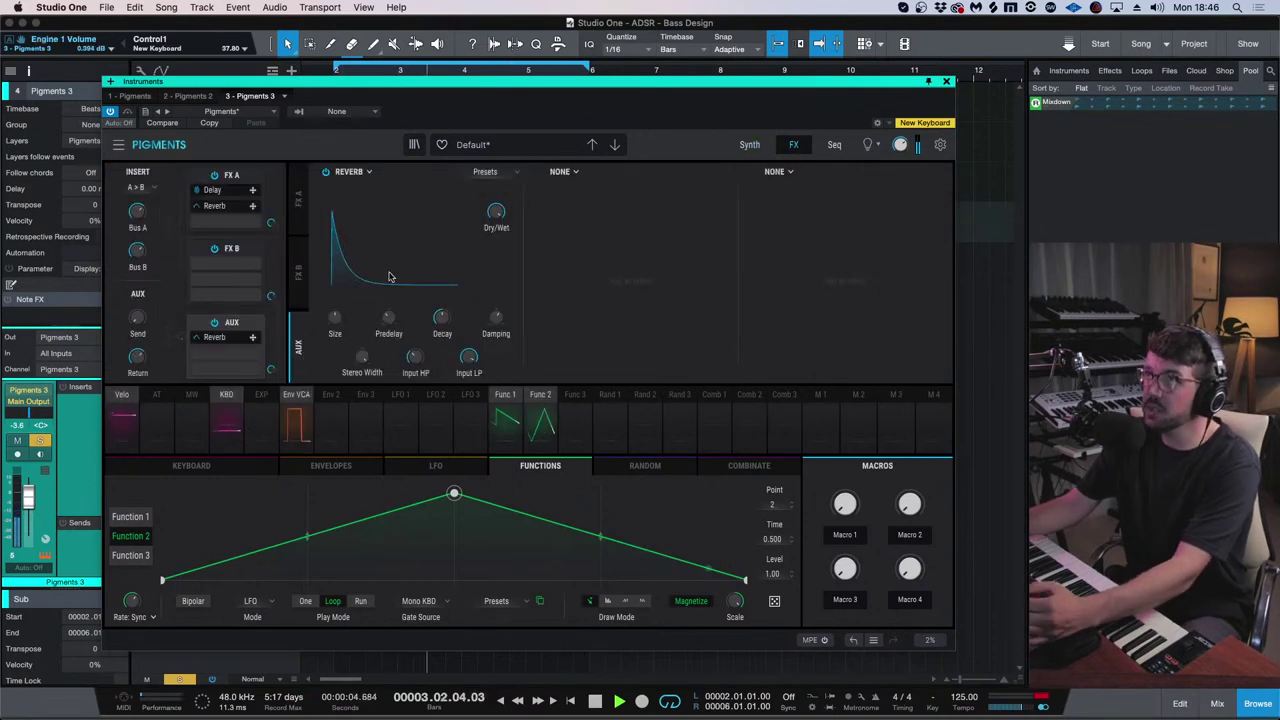
click(298, 197)
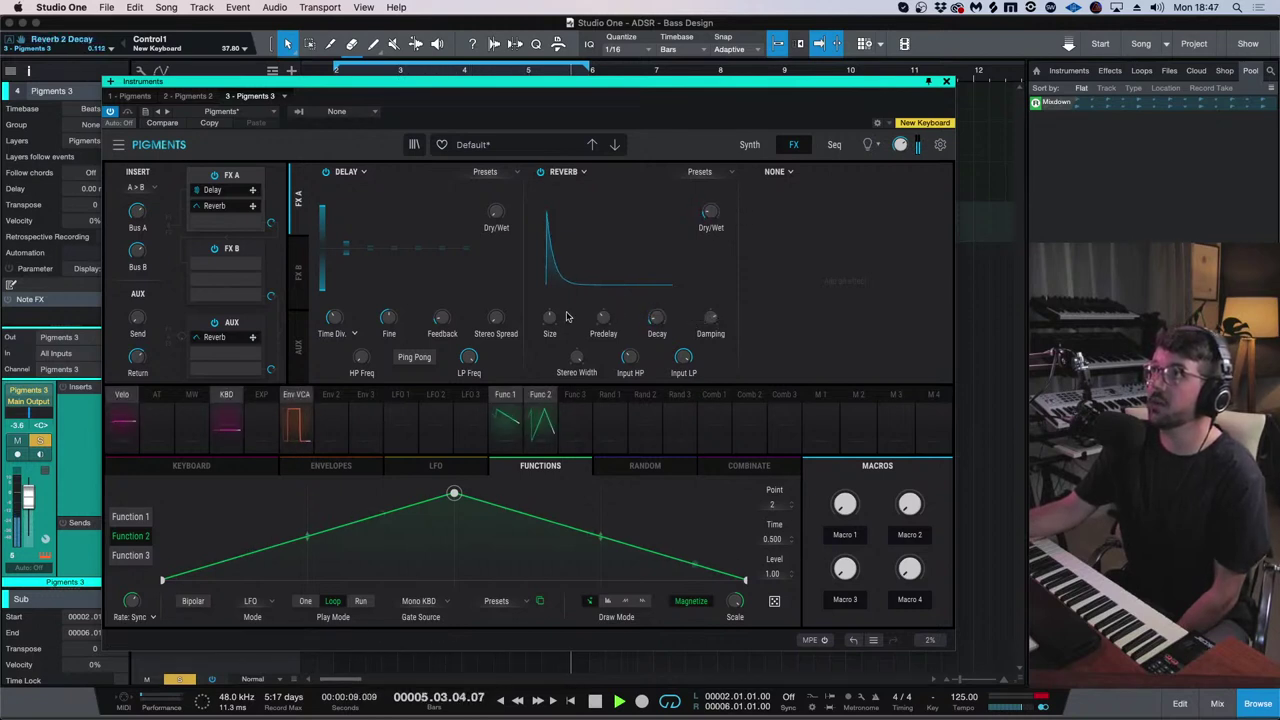
click(788, 171)
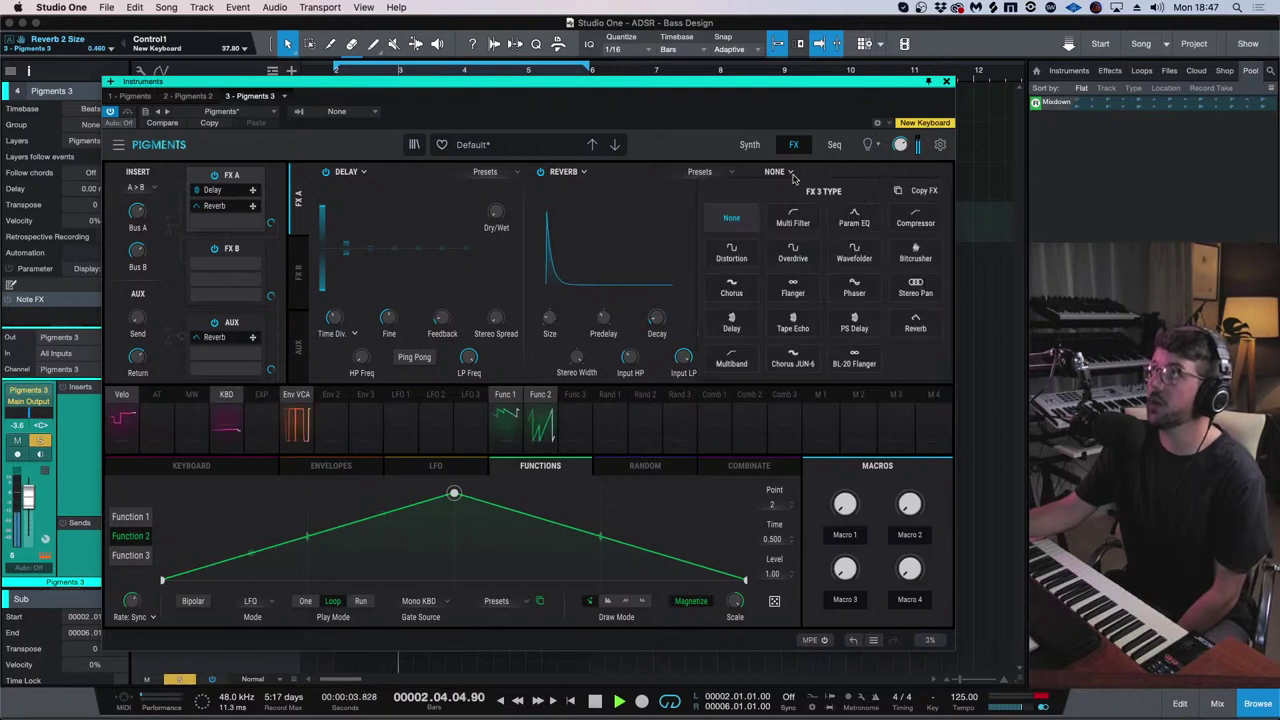
click(733, 365)
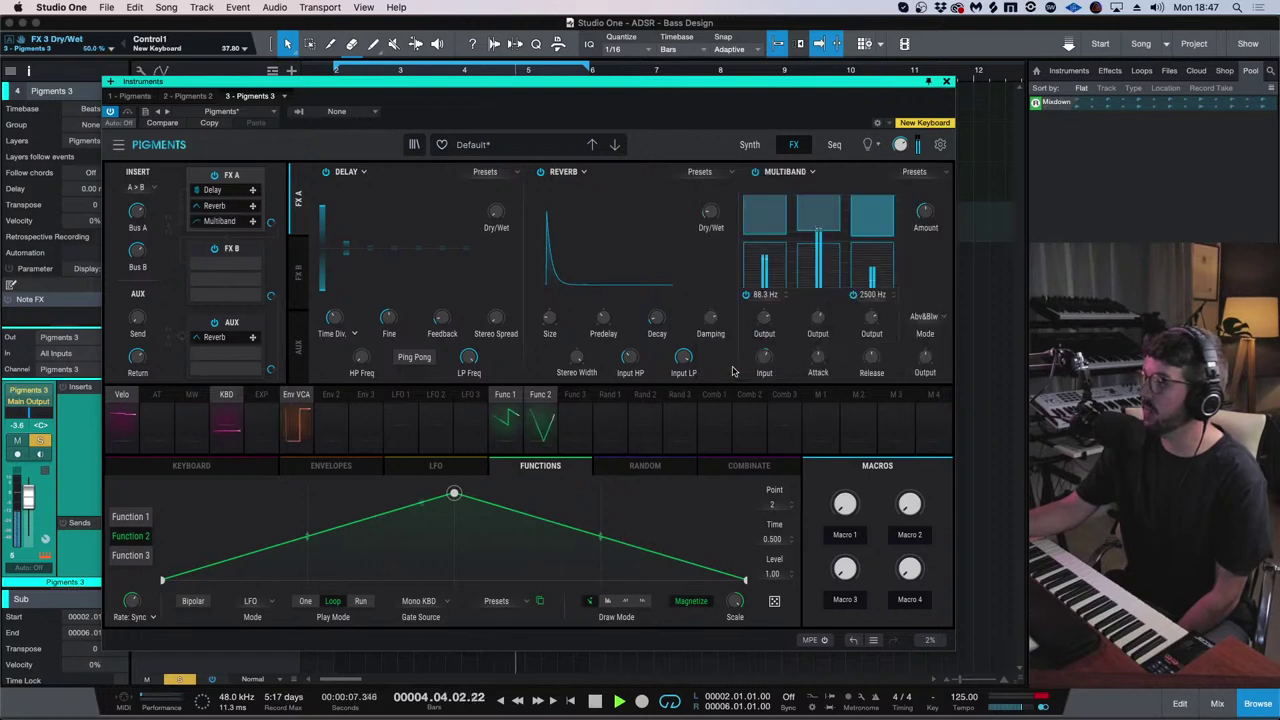
mouse_move(929, 224)
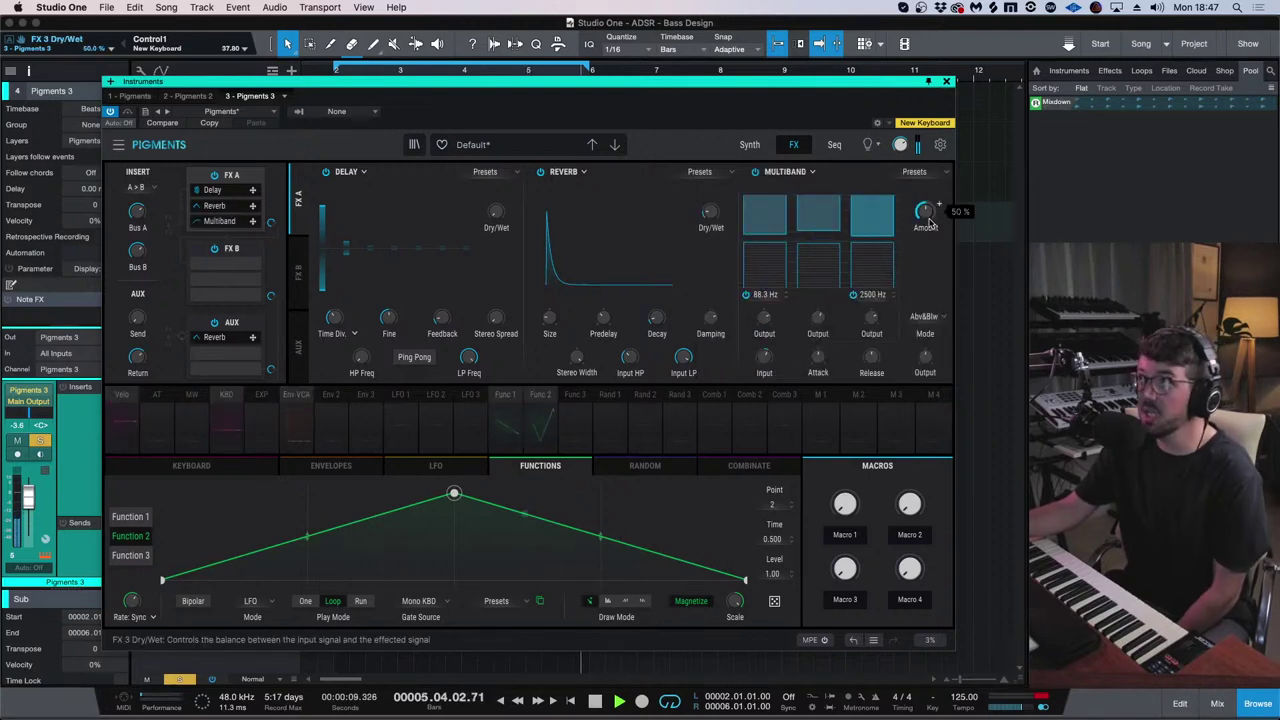
- Adjust the mid and high band thresholds of the Multiband compressor and set the master volume to -10.7 dB
drag(765, 215, 771, 283)
double_click(765, 215)
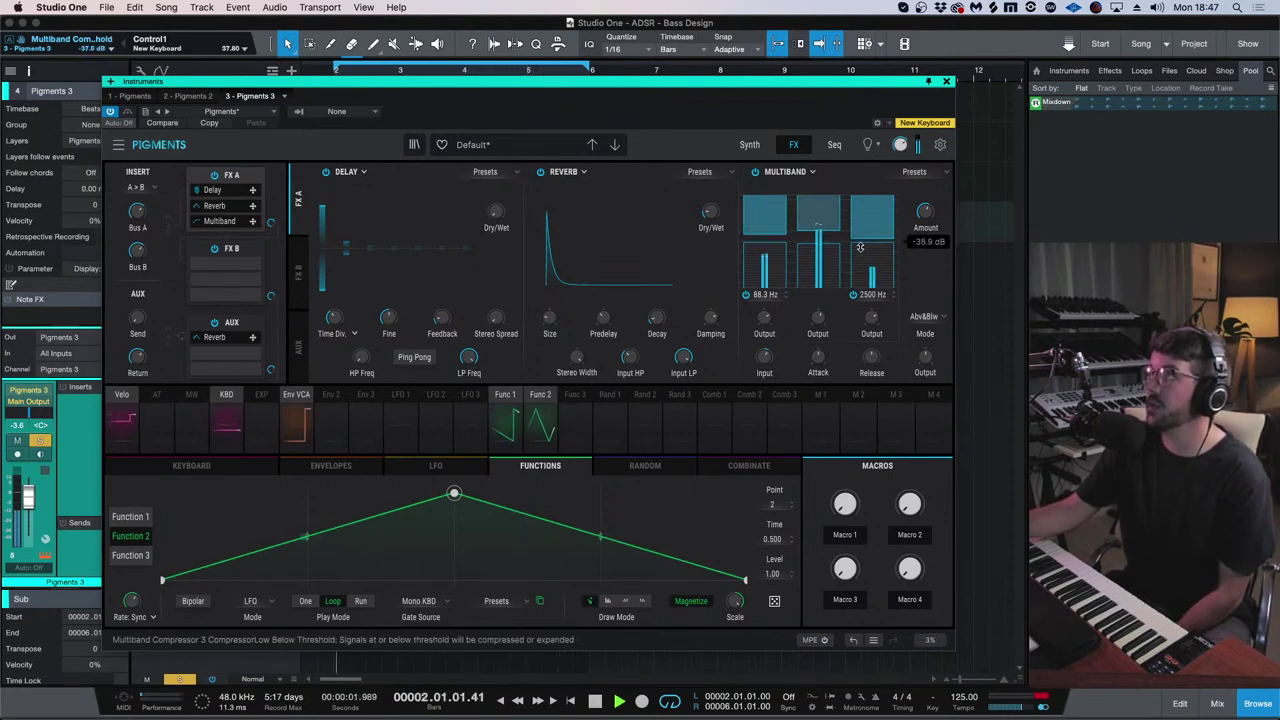
drag(859, 247, 885, 196)
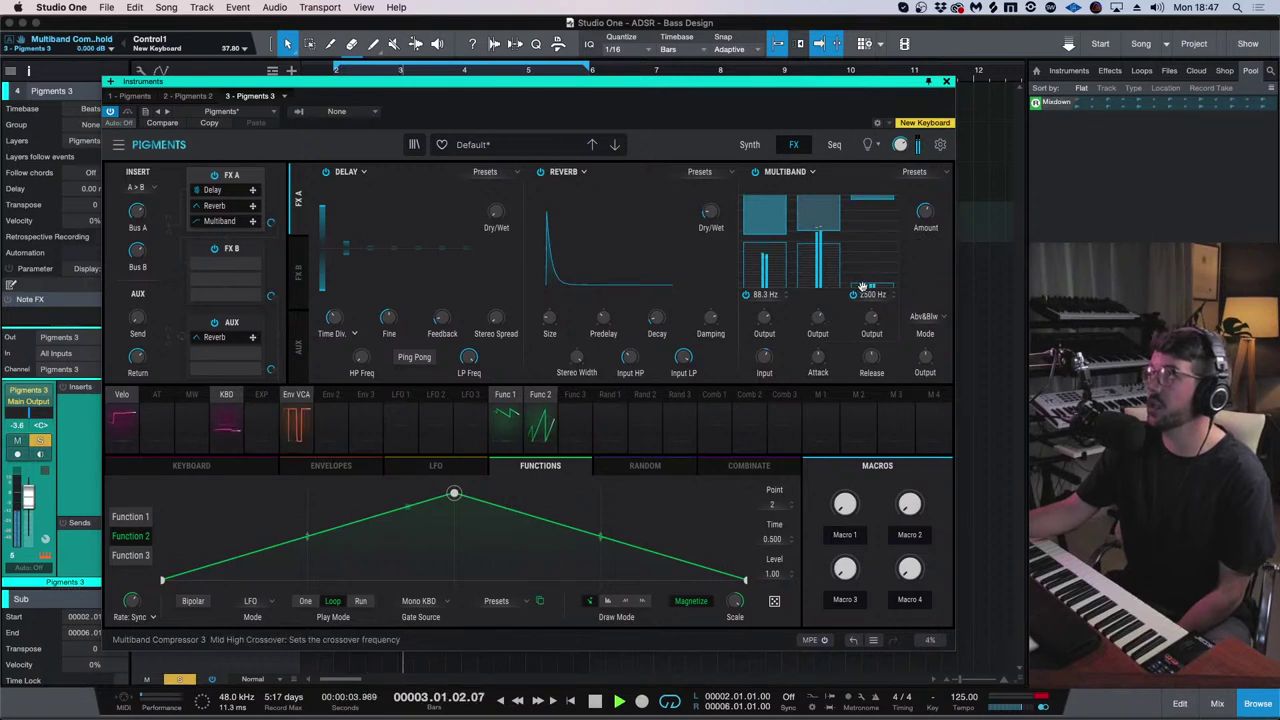
drag(872, 228, 872, 217)
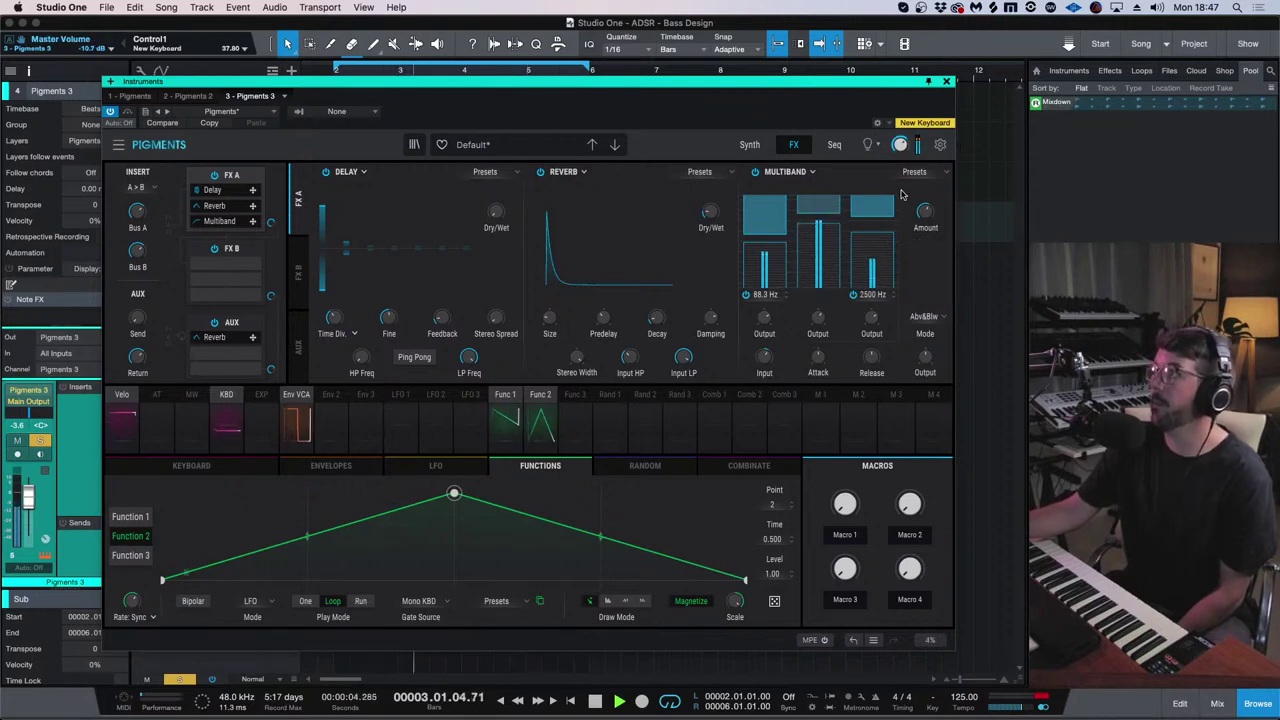
- Try a Chorus effect in the first slot of FX B and look through its presets
click(297, 268)
click(361, 174)
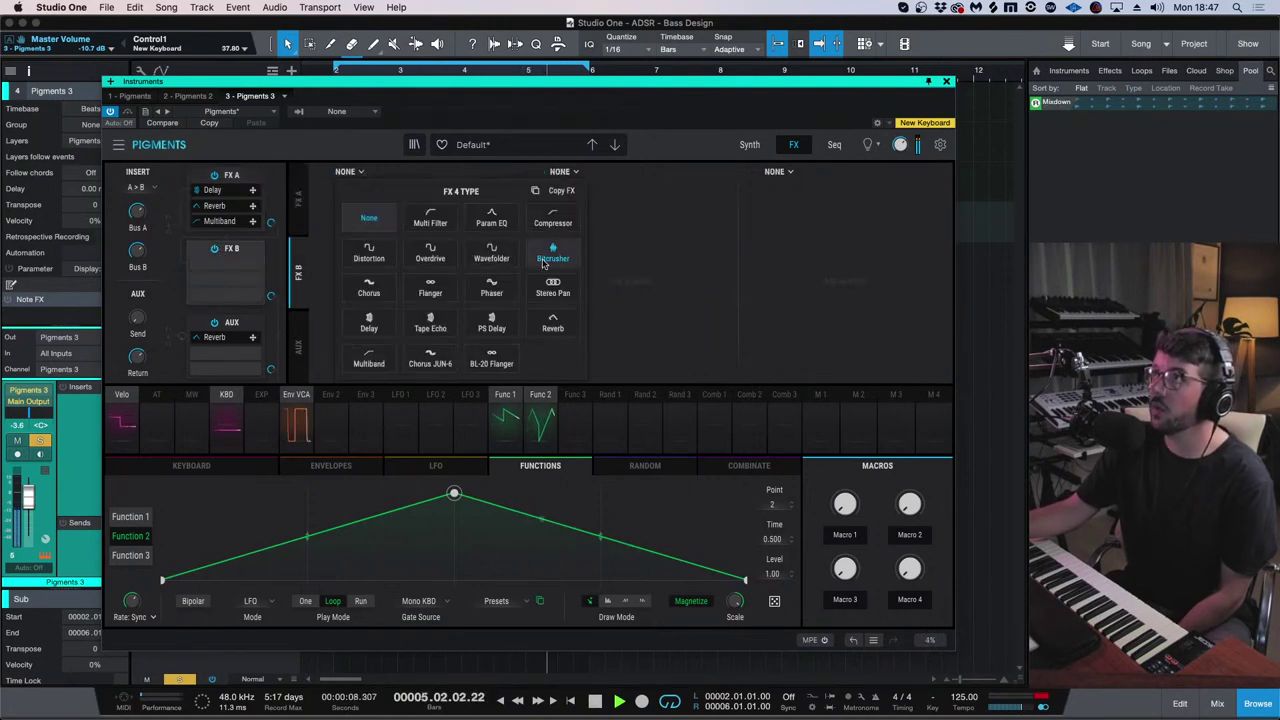
click(369, 292)
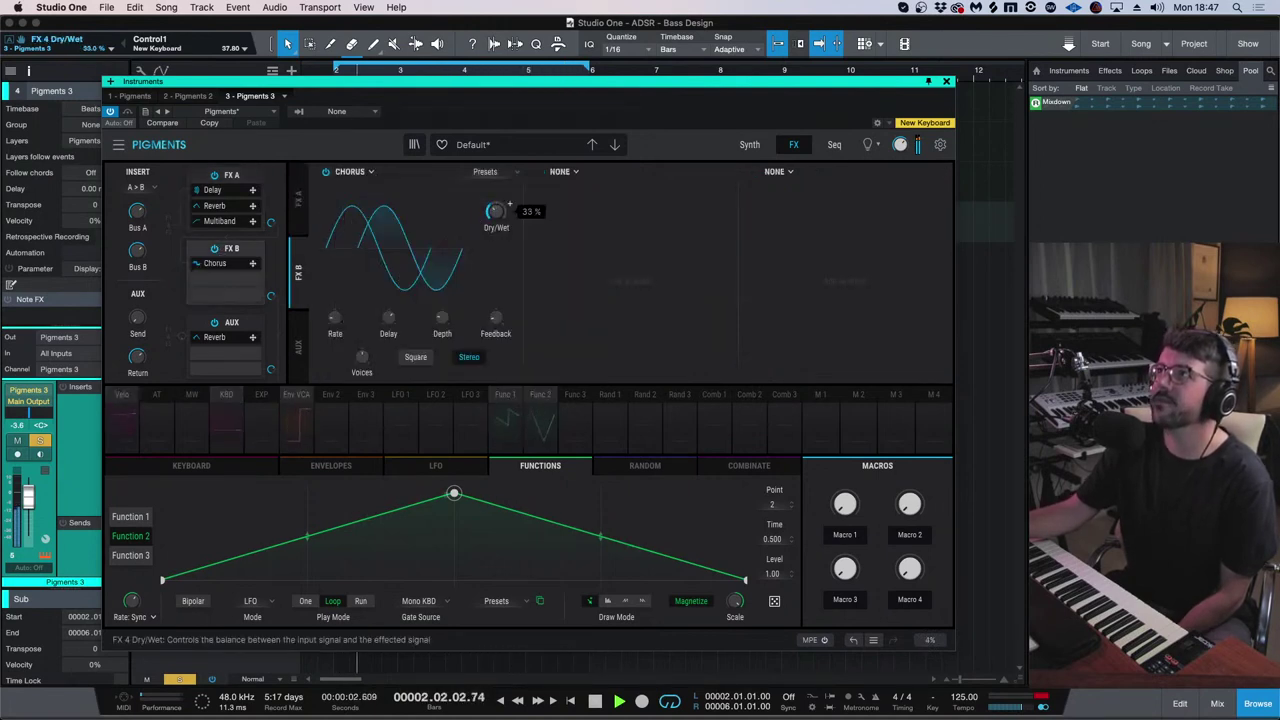
click(576, 172)
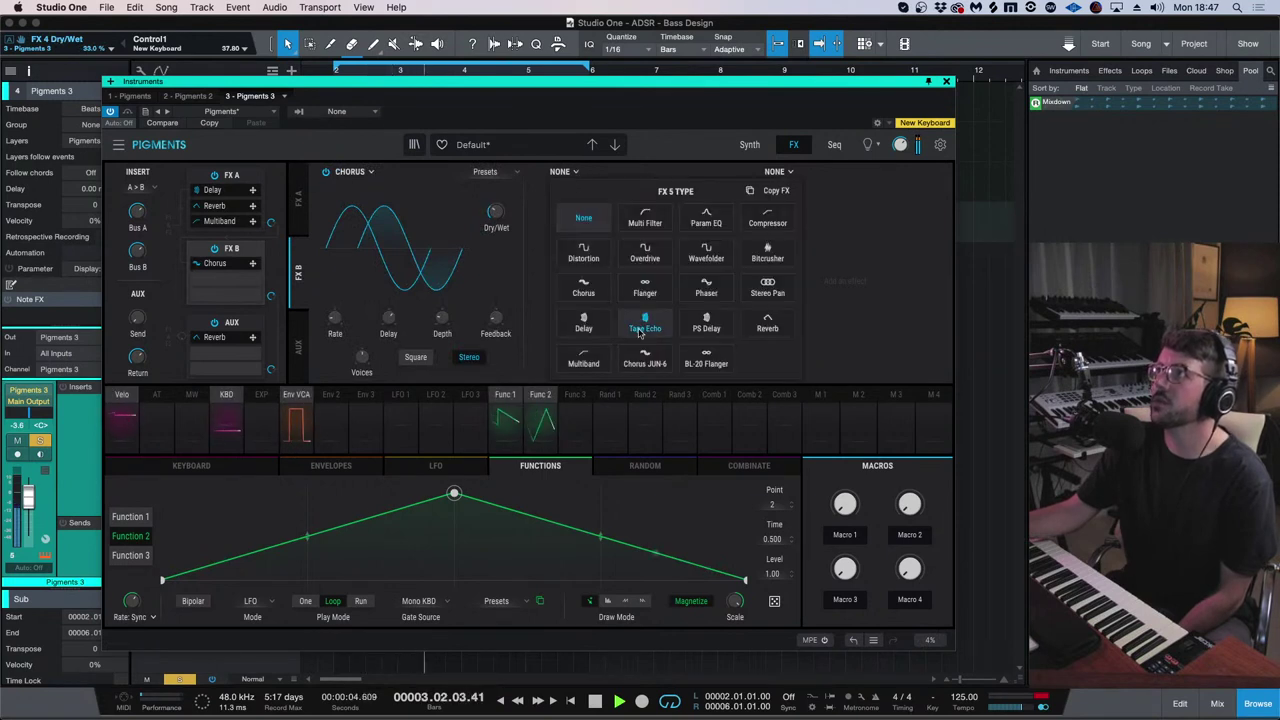
click(516, 173)
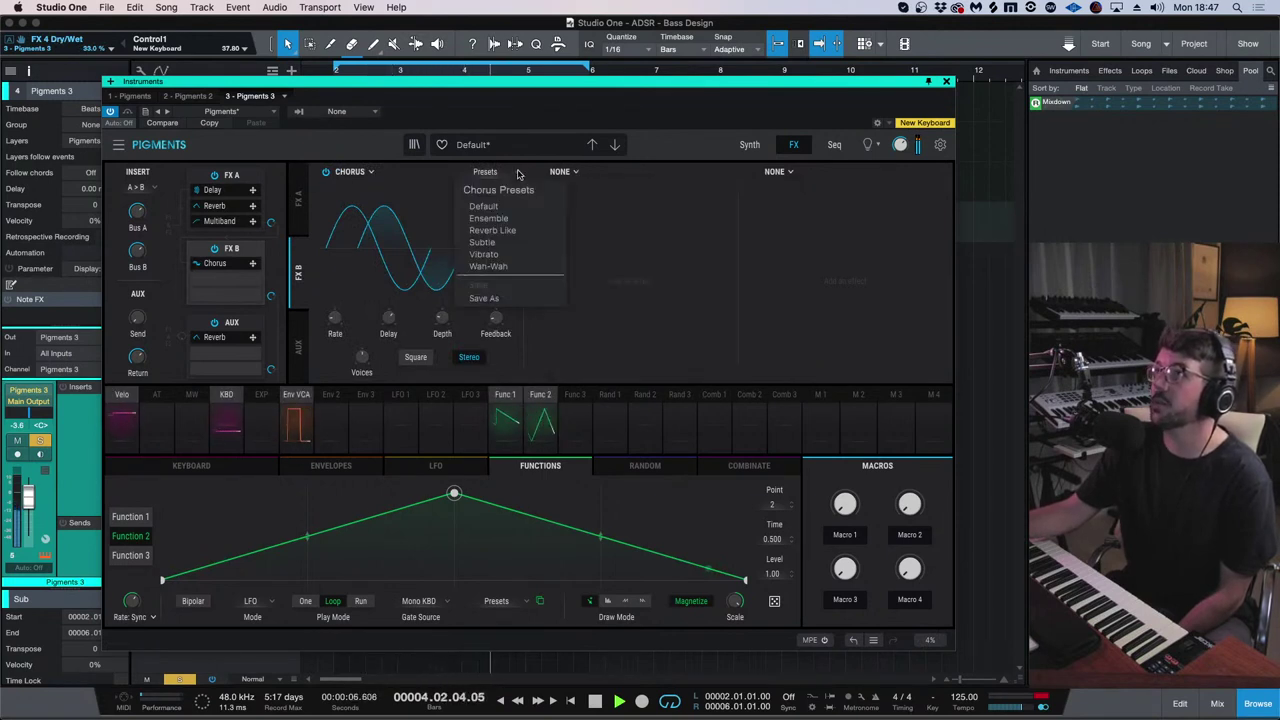
click(640, 262)
- Replace the Chorus in FX B's first slot with Chorus JUN-6 and set its dry/wet mix to 46%
click(358, 171)
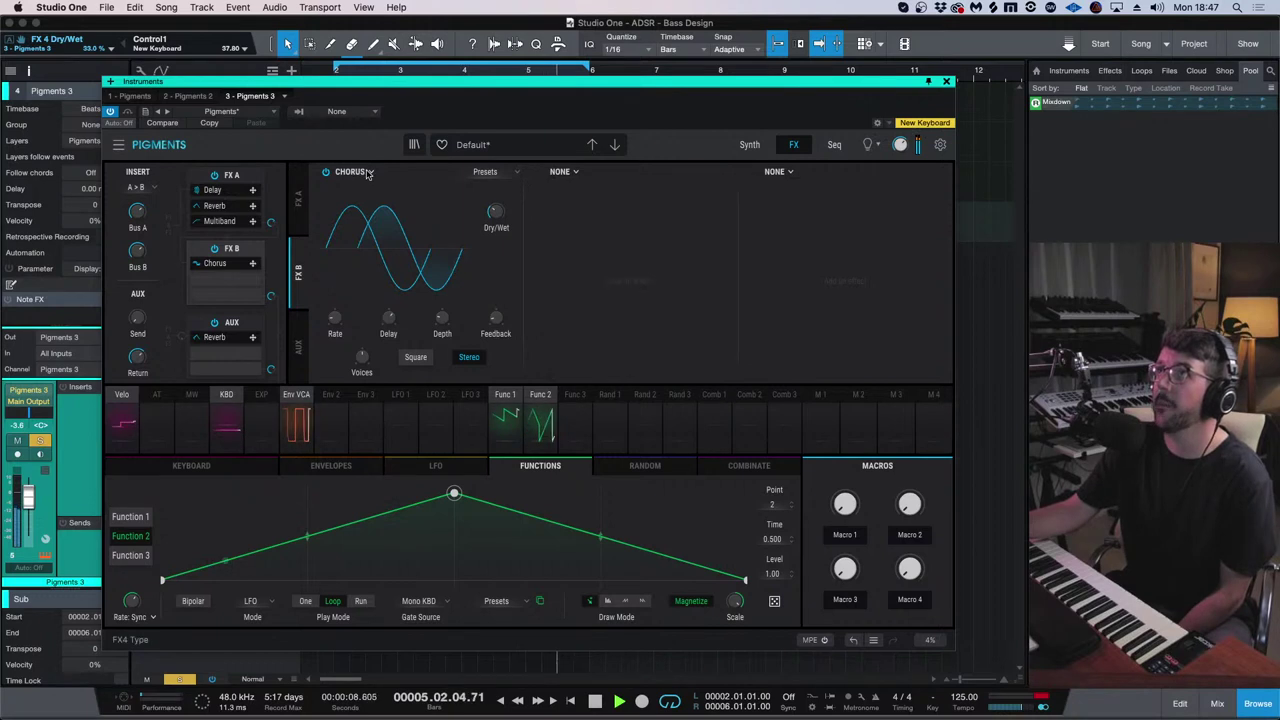
click(368, 173)
click(430, 360)
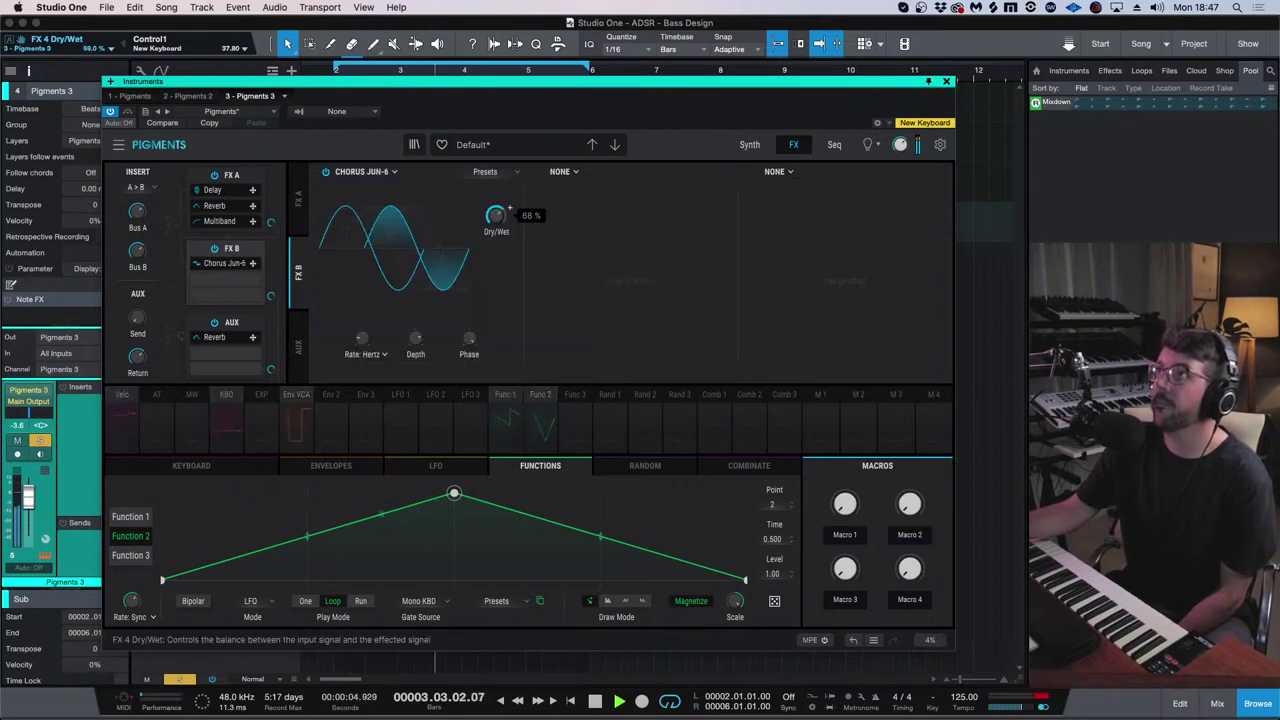
- Add a Stereo Pan effect in FX B's second slot, try it out, and bypass it
click(568, 172)
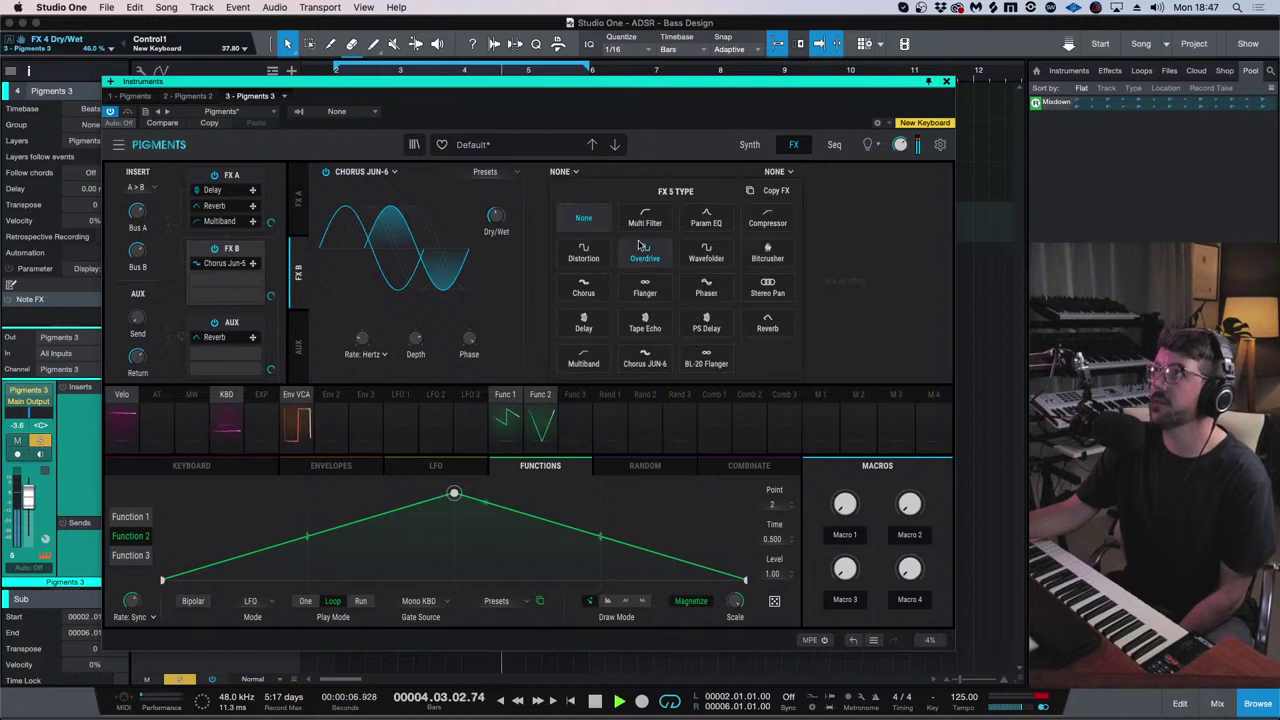
click(766, 287)
click(693, 318)
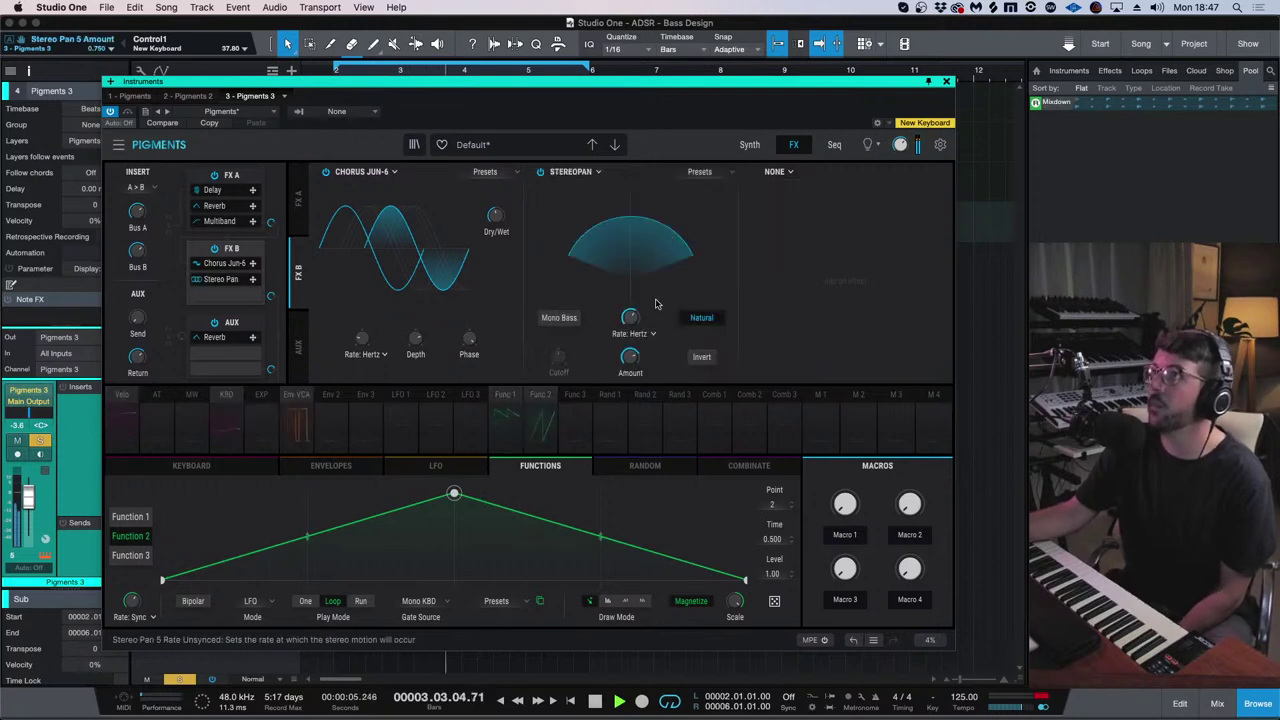
click(541, 172)
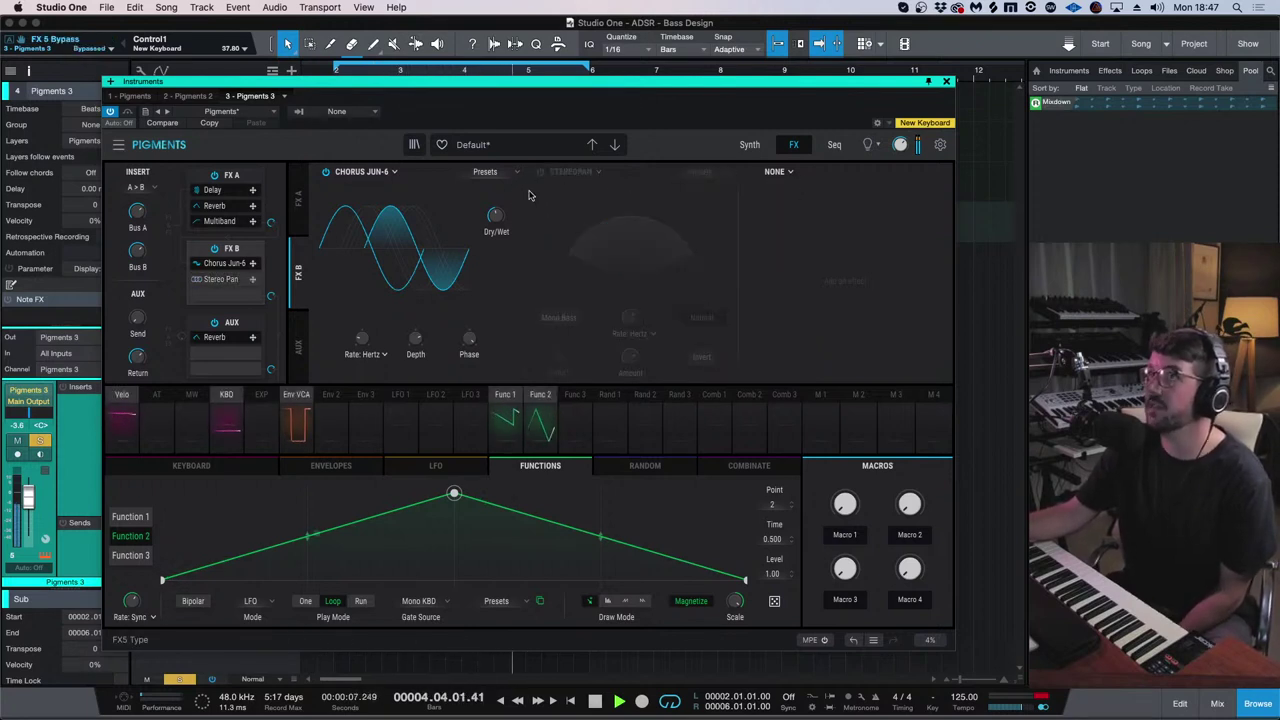
- Set Engine 1's unison detune to 3.23%, and rebalance the layers with Pigments 3's volume at -6.5 dB and no track soloed
click(750, 145)
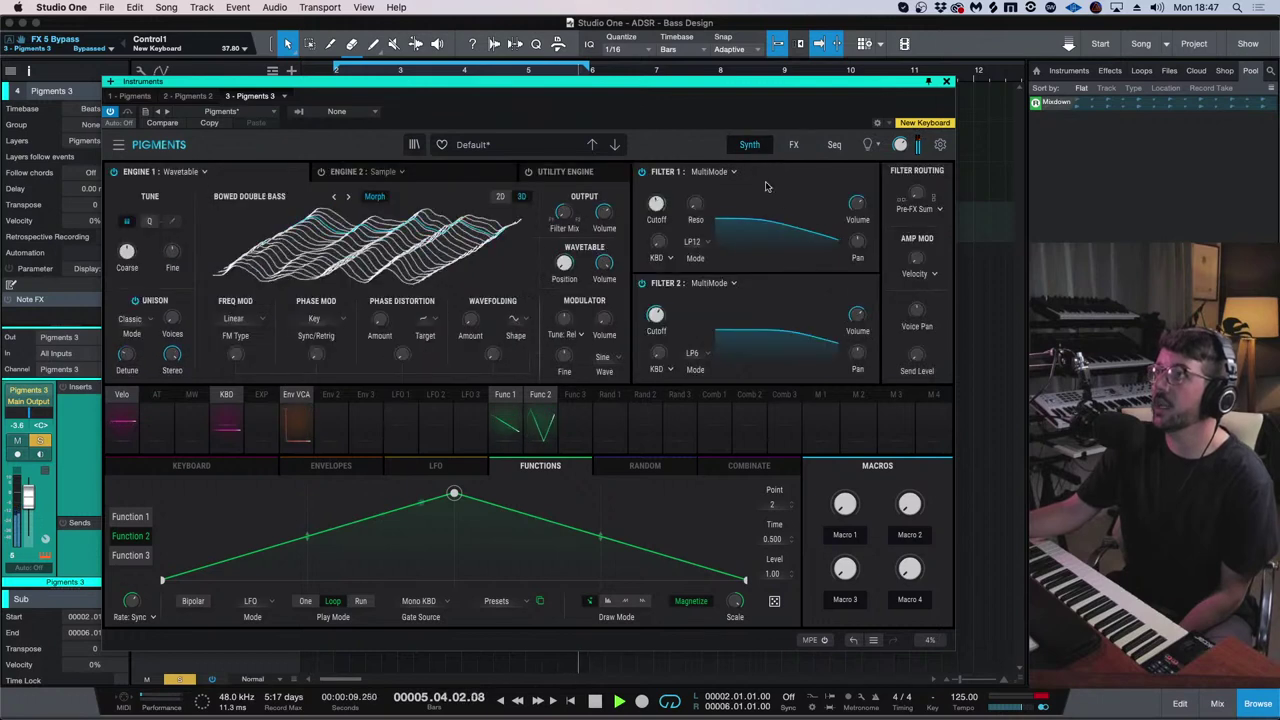
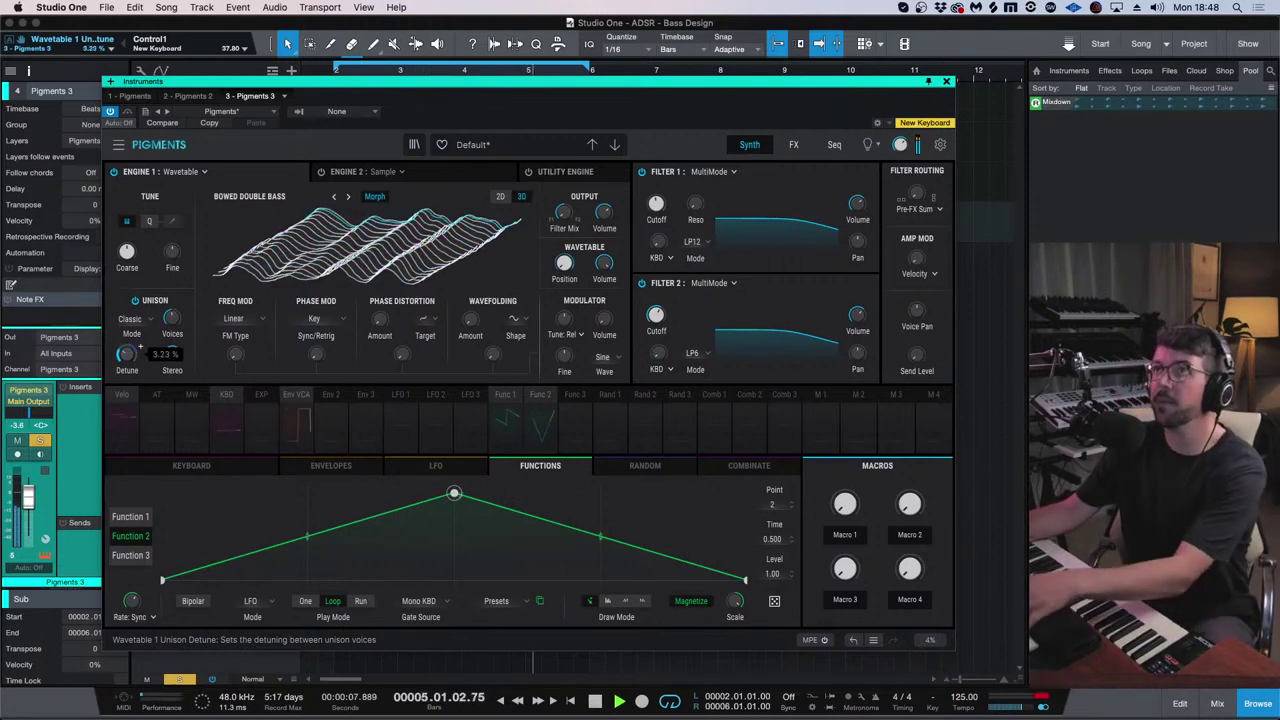
click(946, 81)
click(178, 171)
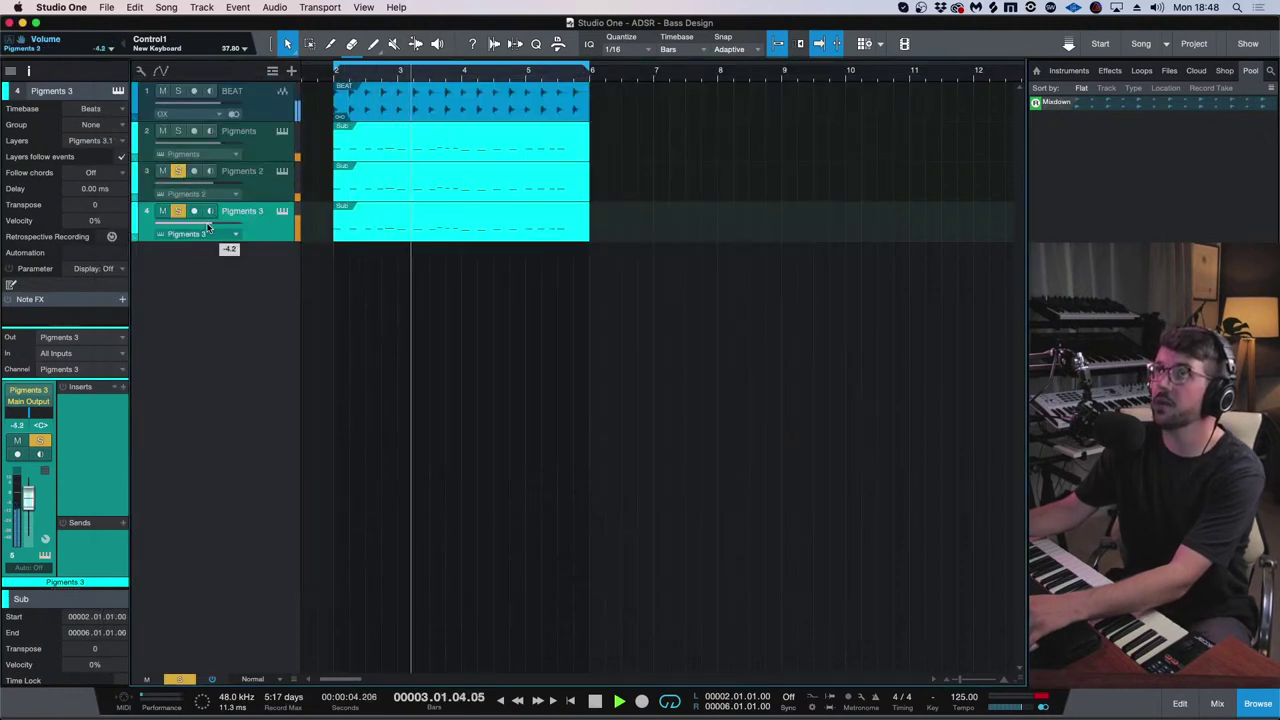
alt+click(178, 131)
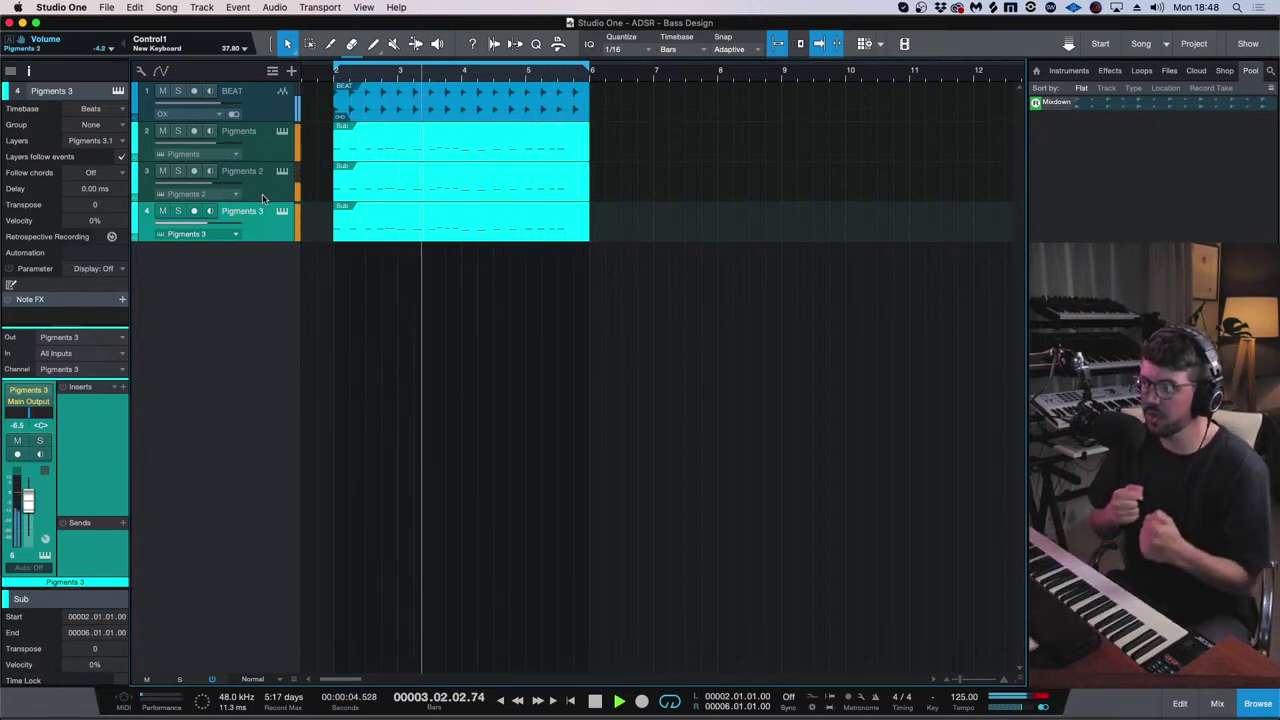
- Duplicate the first Pigments track with its own instrument copy, solo the duplicate and open its instrument
click(281, 150)
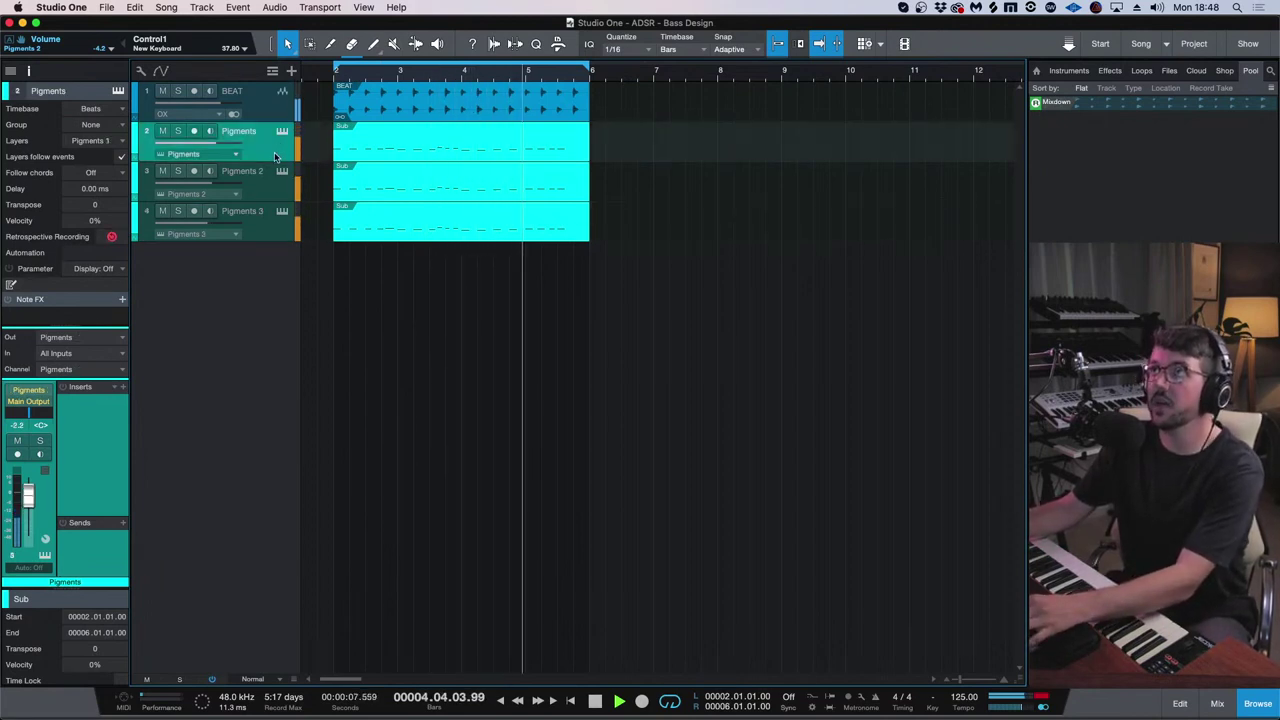
key(super+shift+d)
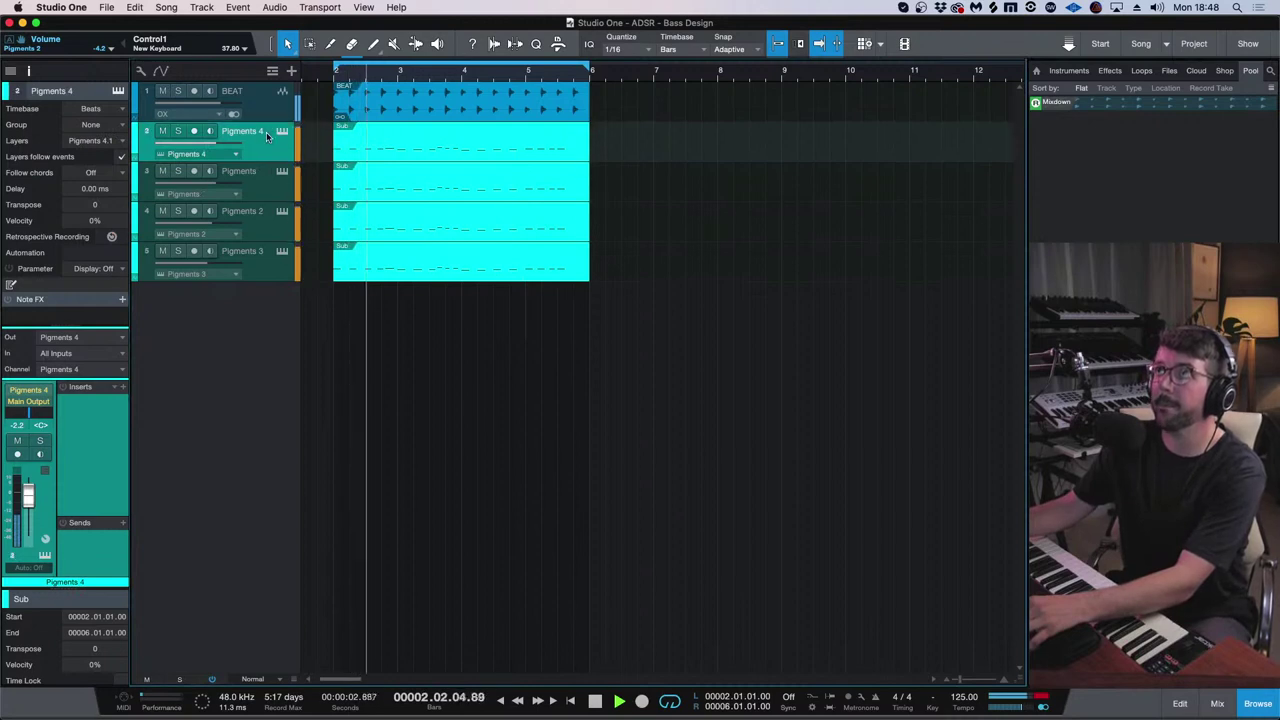
click(178, 133)
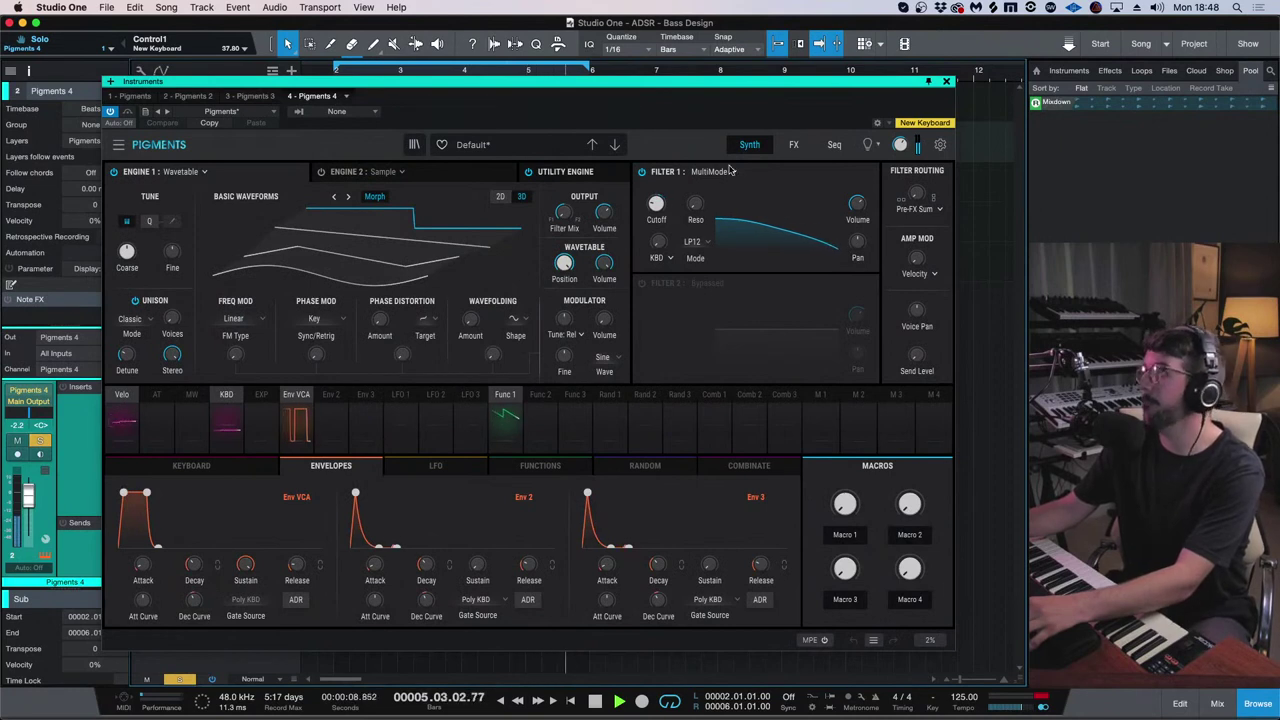
- Set Engine 1's coarse tuning to -12 semitones and Filter 1's mode to LP36
click(718, 171)
click(718, 171)
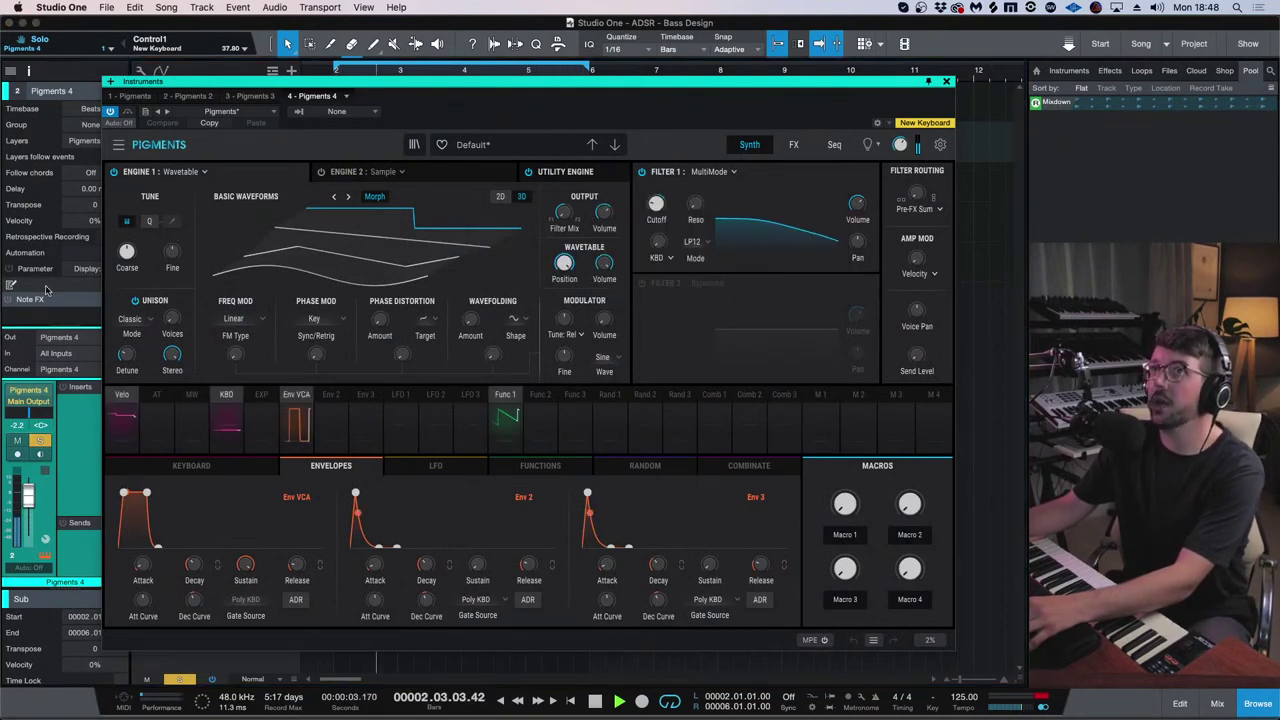
mouse_move(141, 245)
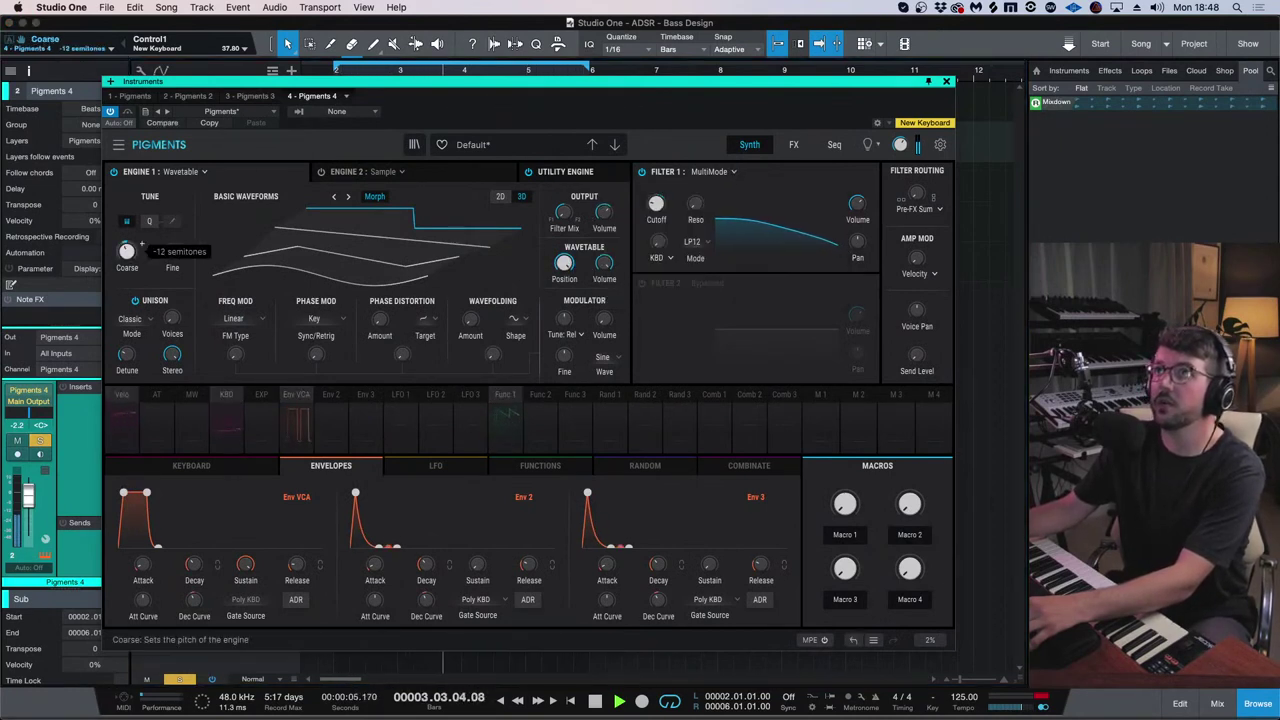
click(700, 242)
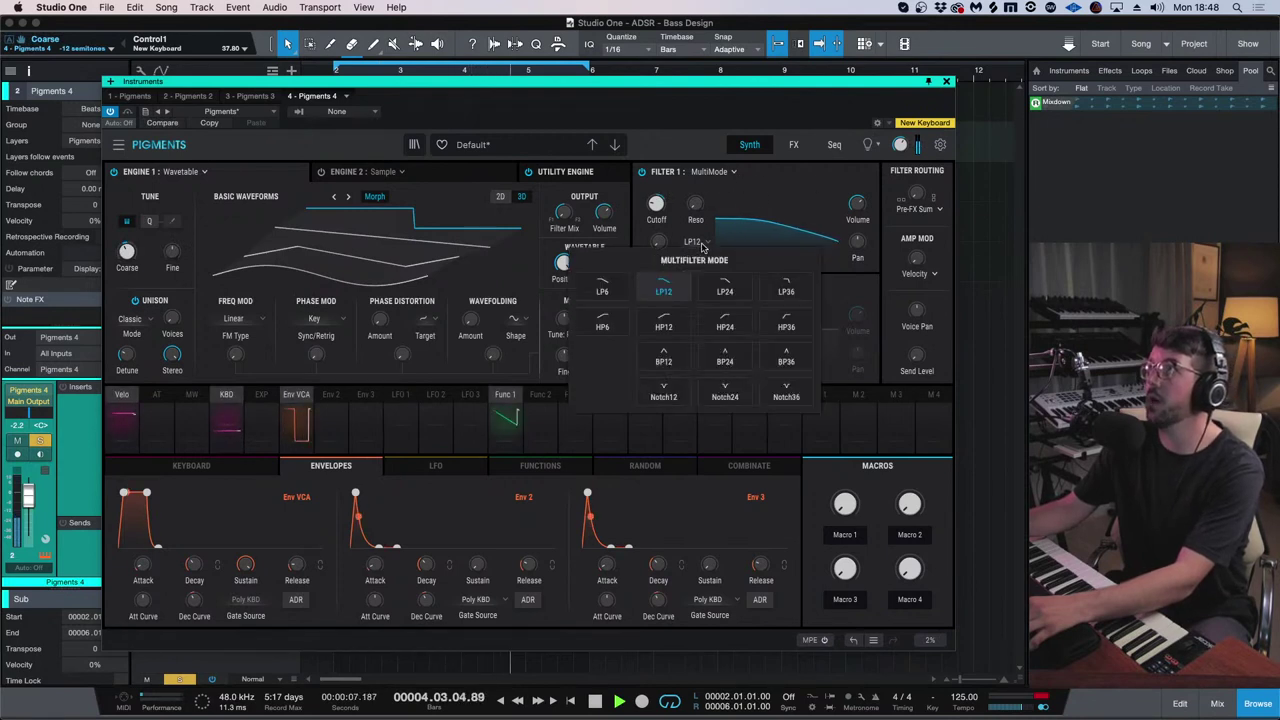
click(786, 291)
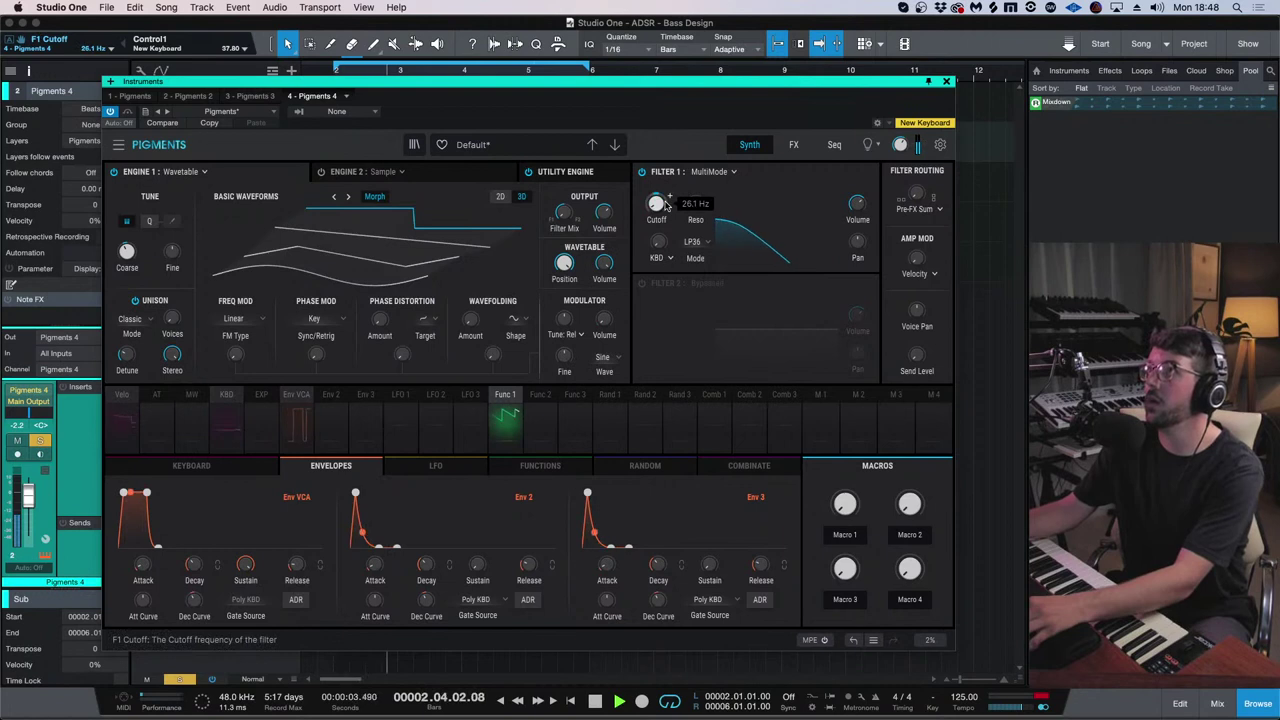
- Remove the Func 1 modulation from Filter 1's cutoff, and use wavetable position 0, a higher cutoff and -8.96 dB master volume
click(668, 199)
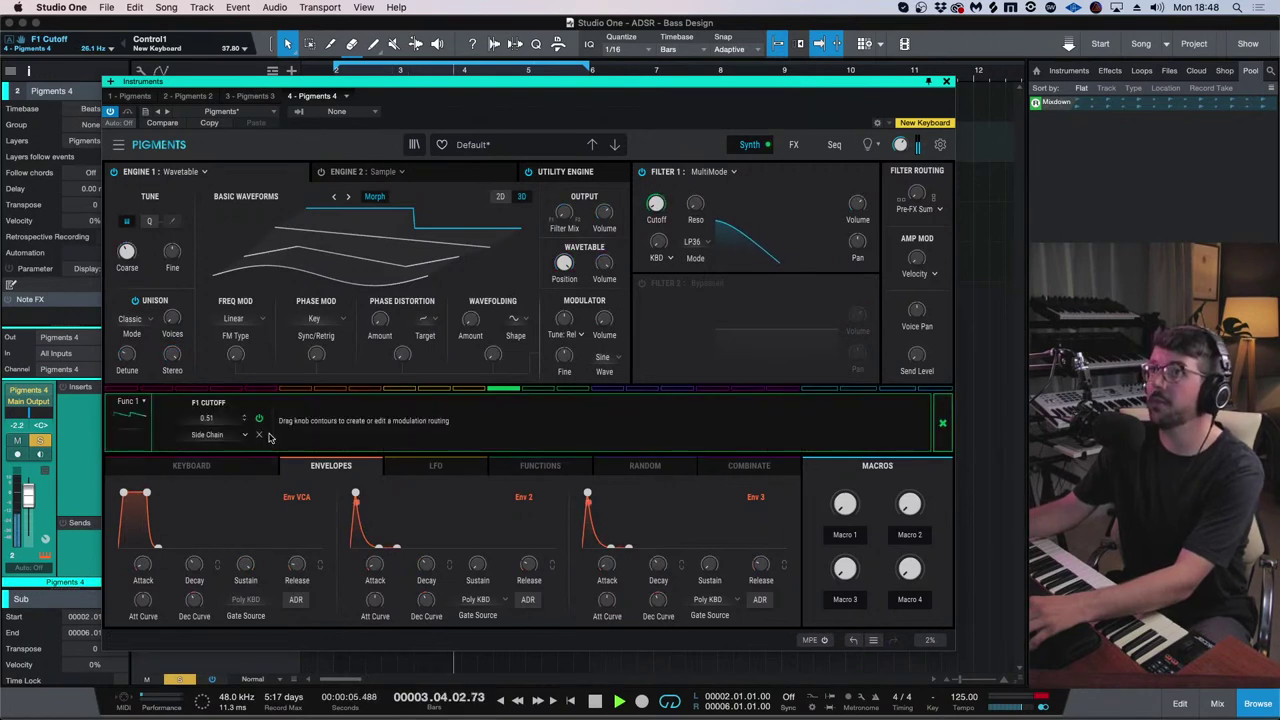
click(261, 434)
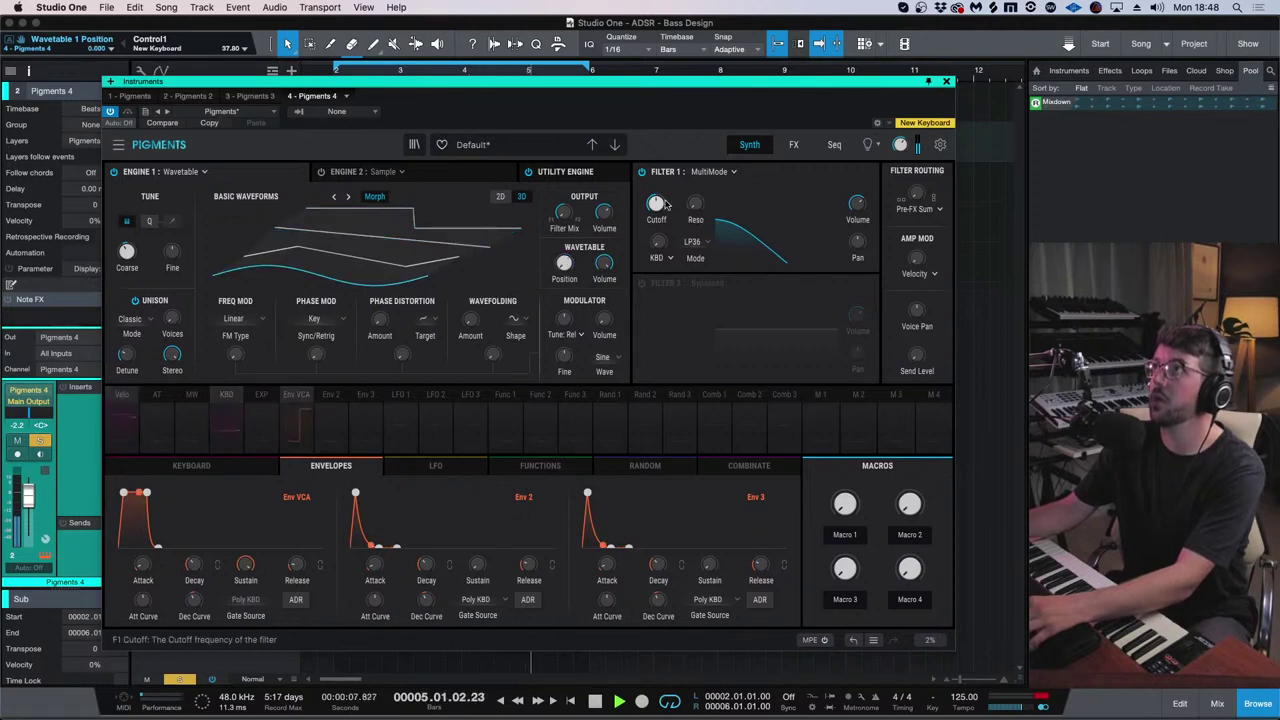
scroll(668, 197, up, 3)
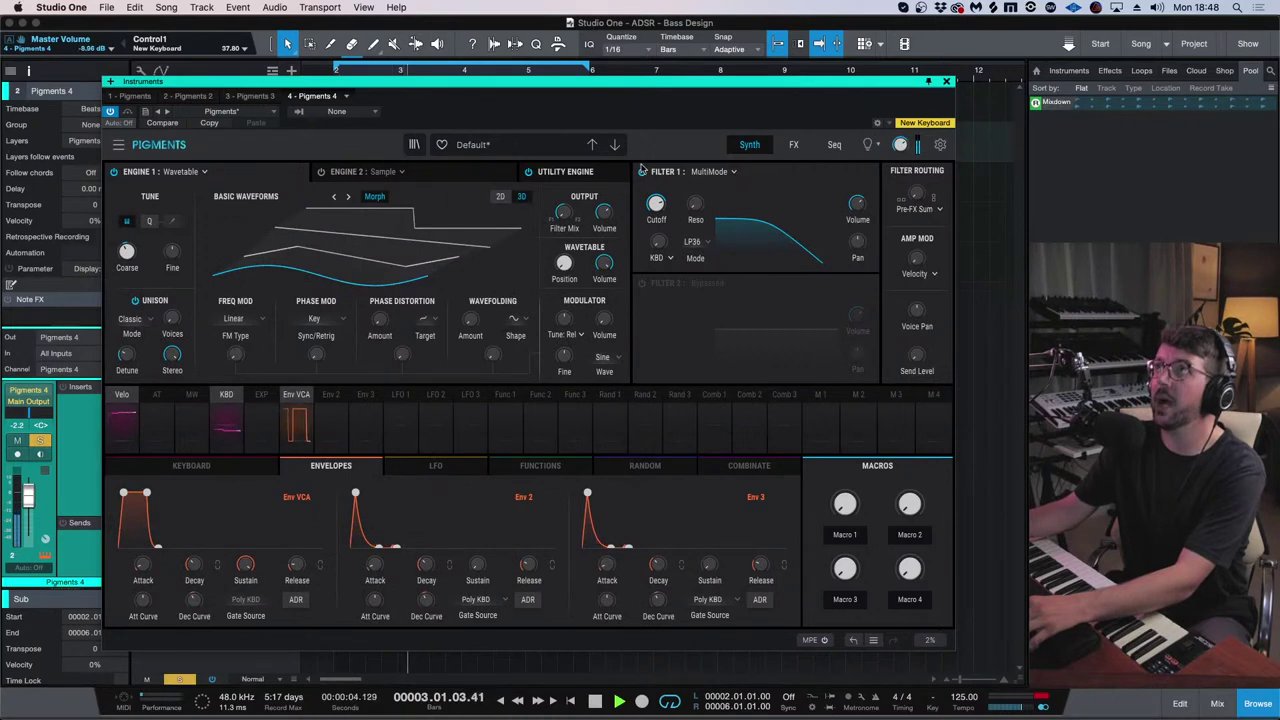
- Add a Multiband effect in FX A's third slot and adjust the thresholds of its low, mid and high bands
click(794, 145)
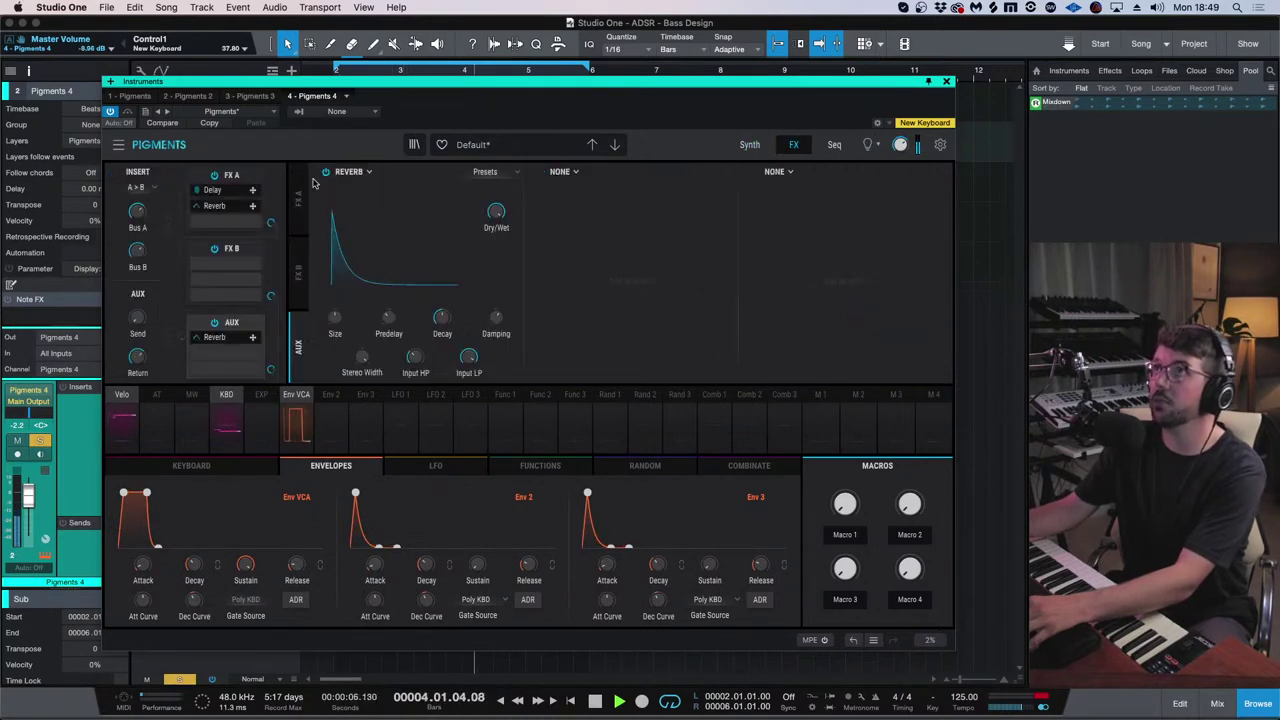
click(306, 186)
click(775, 172)
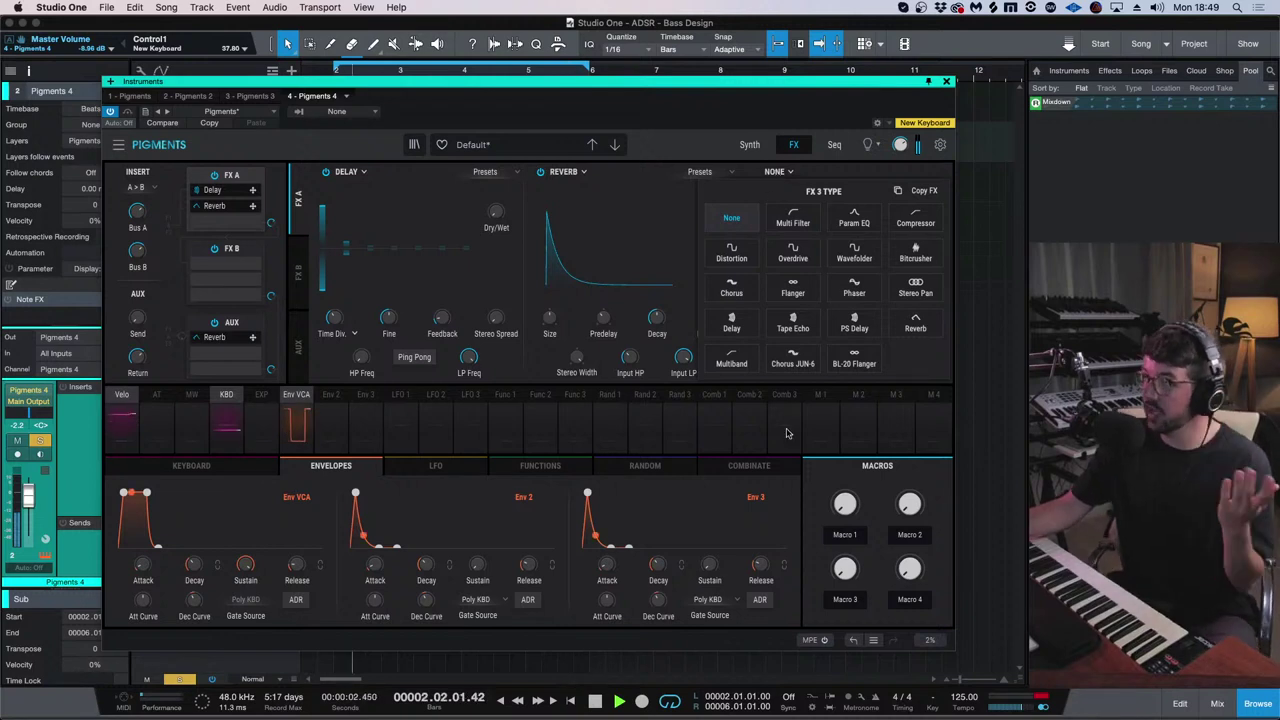
click(732, 360)
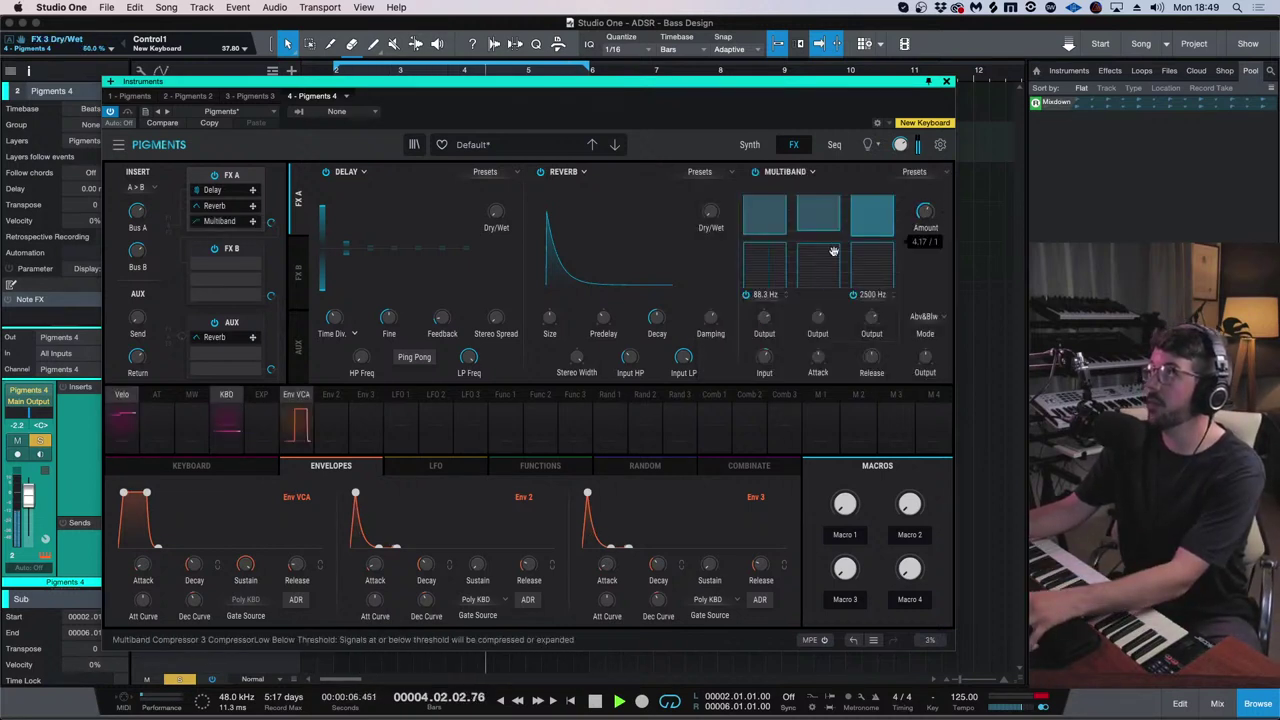
drag(868, 245, 870, 198)
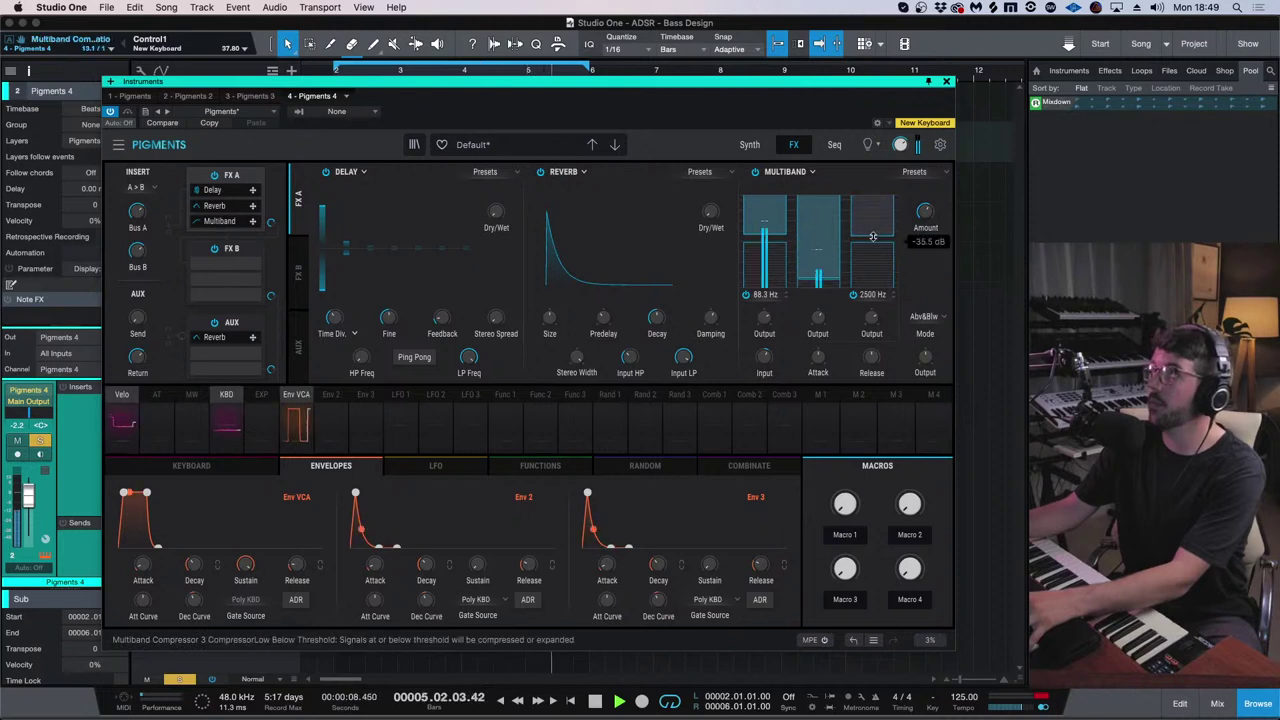
mouse_move(790, 247)
mouse_down()
mouse_move(783, 200)
mouse_move(782, 220)
mouse_up()
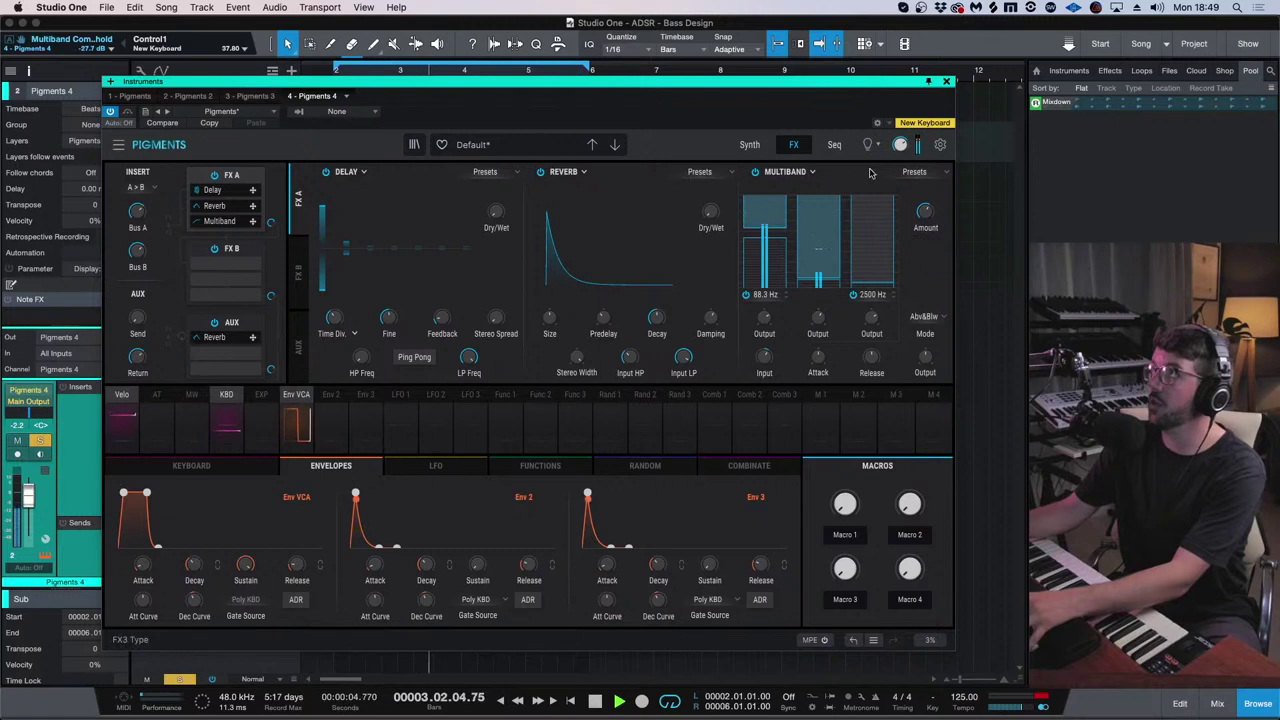
- Close the instrument window, unsolo Pigments 4 and set its track volume to -8.2 dB
click(945, 83)
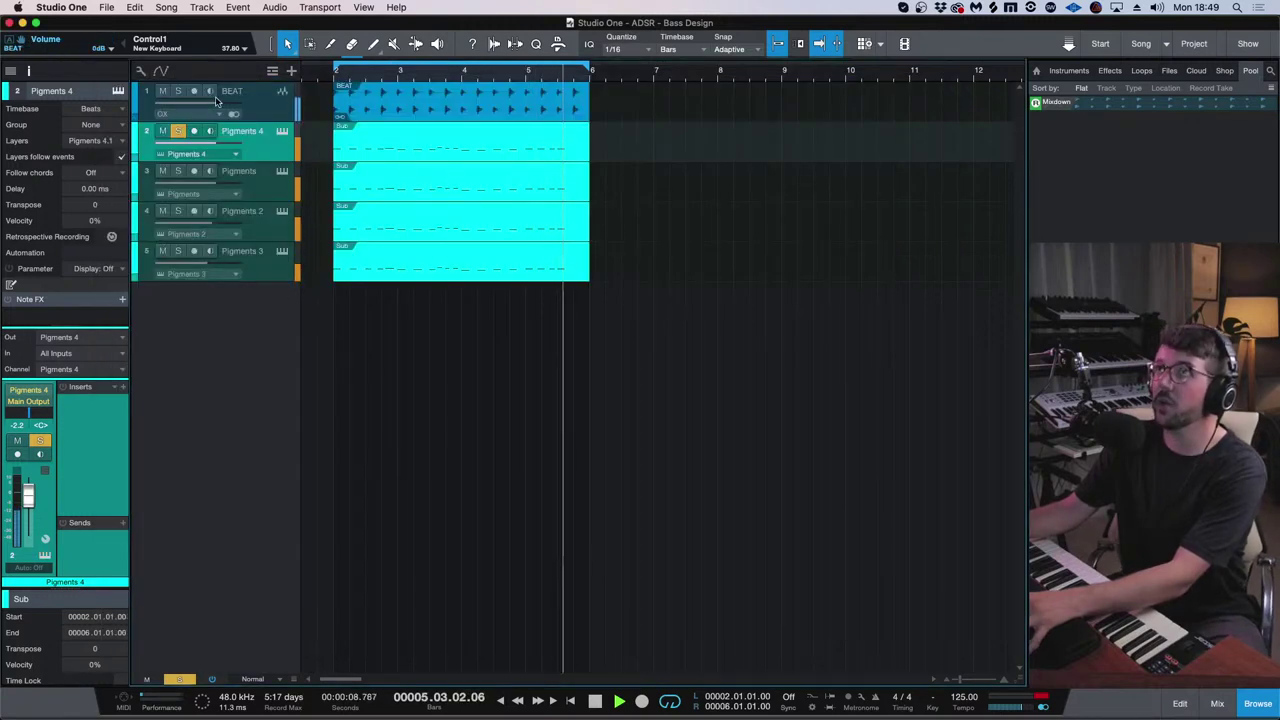
click(179, 134)
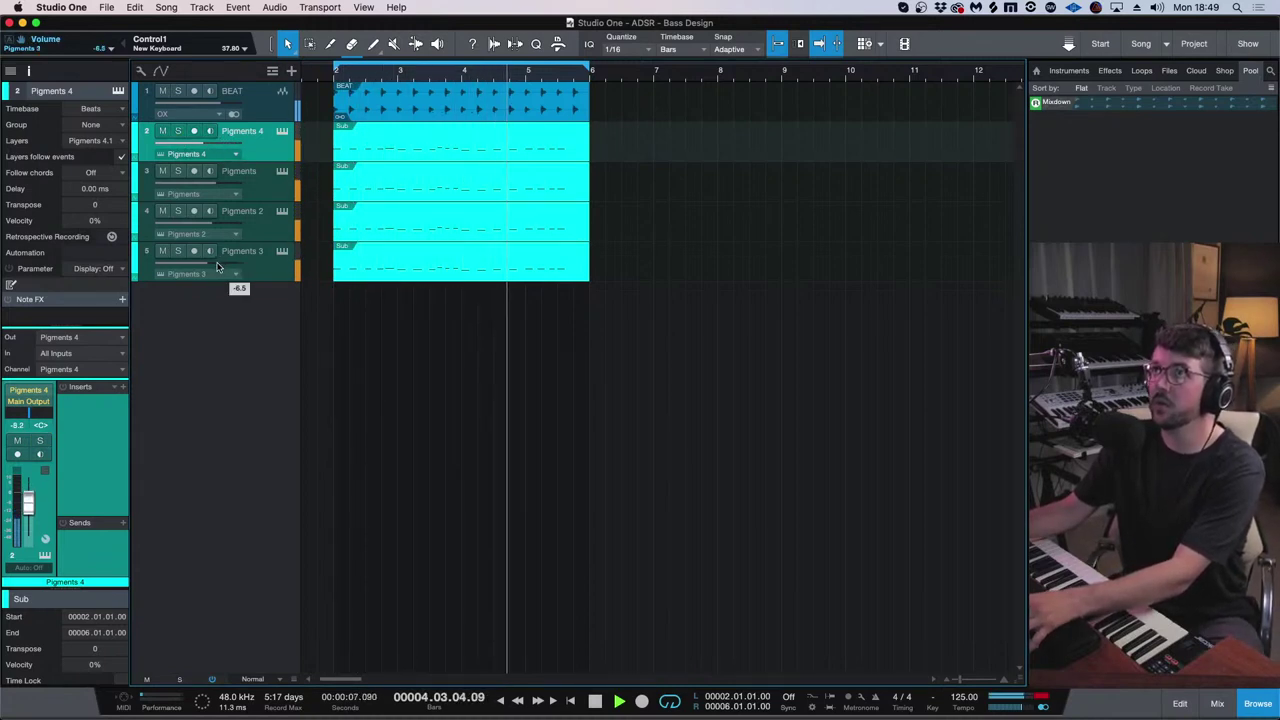
- Open the Pigments 3 instrument and audition successive Engine 1 wavetables up to Convergence
click(281, 251)
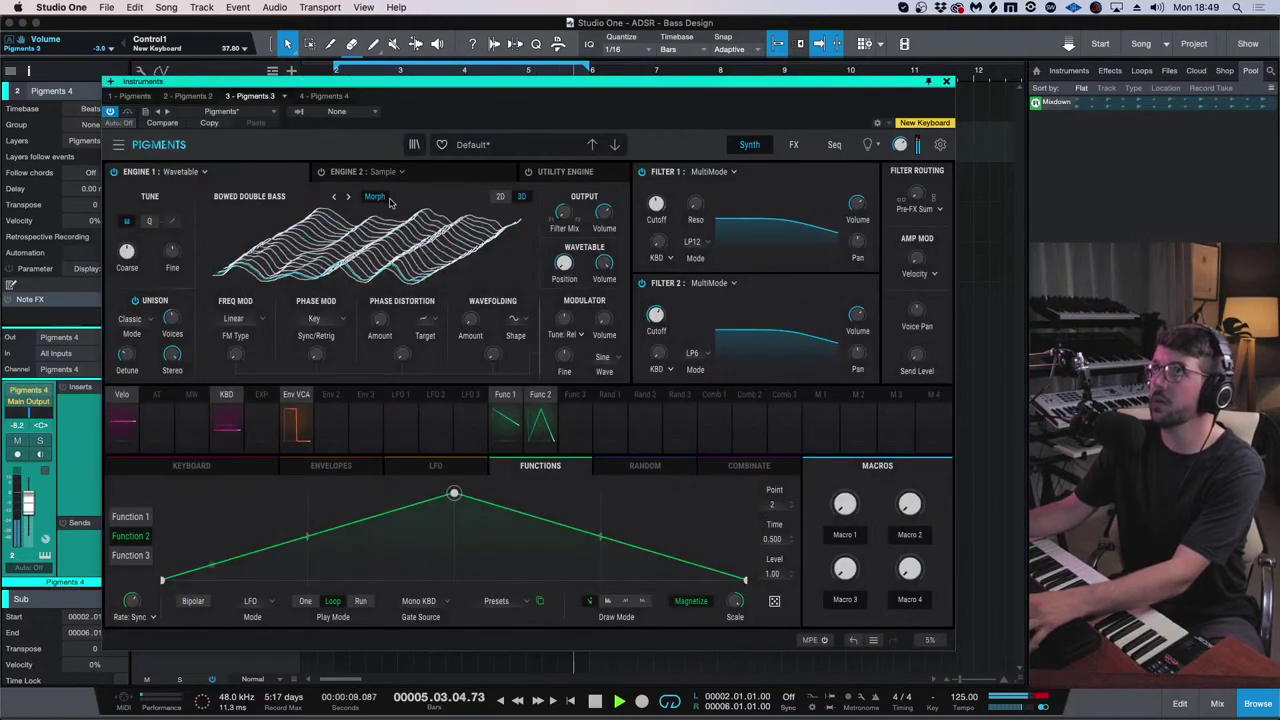
click(349, 197)
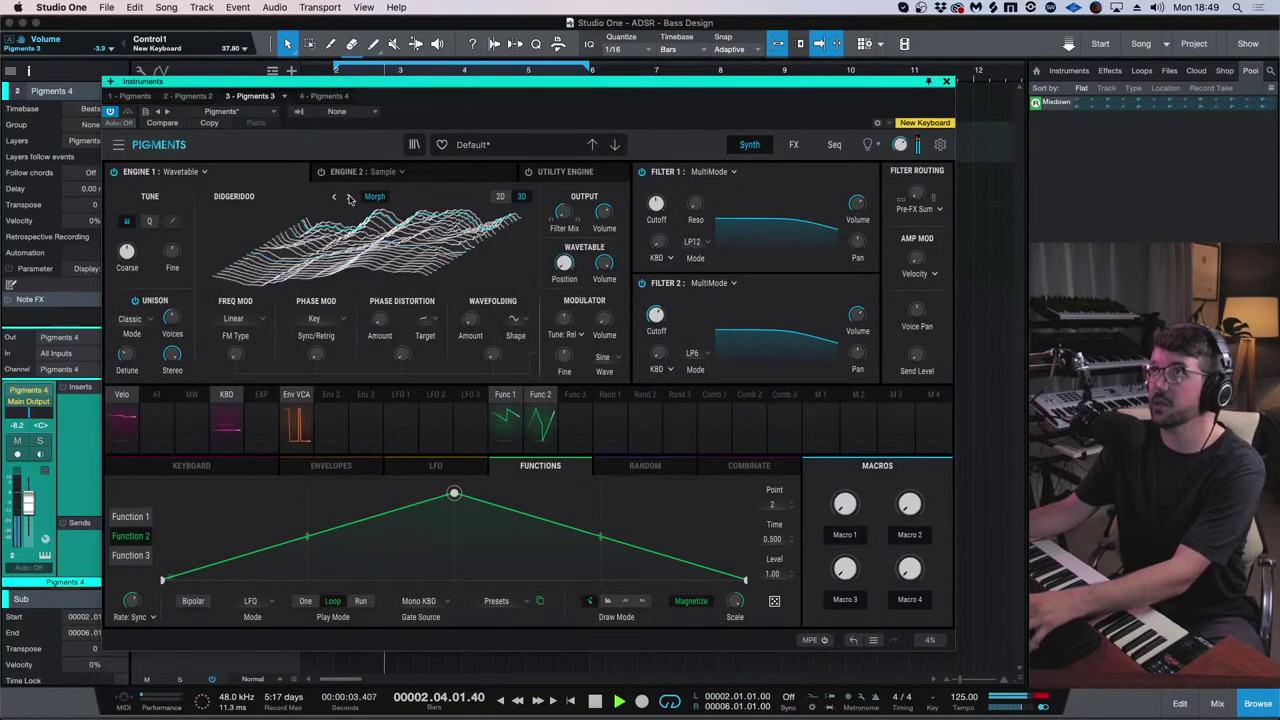
click(349, 197)
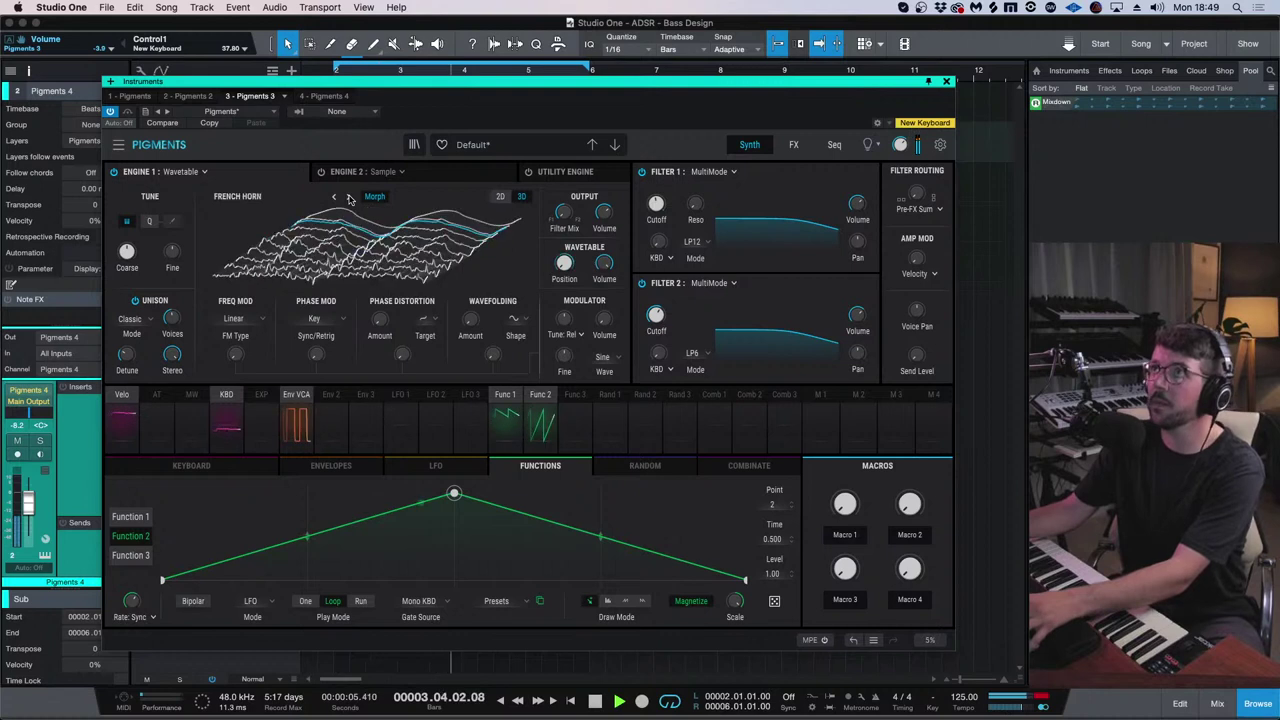
click(349, 197)
click(348, 197)
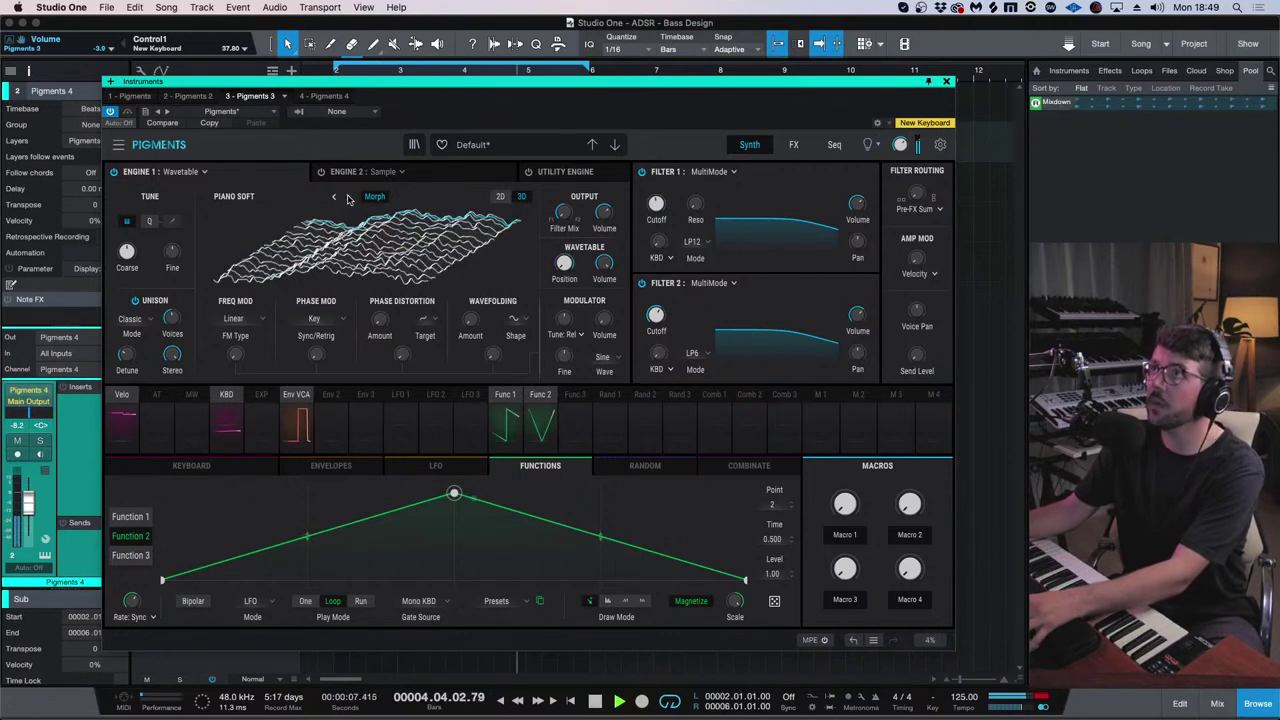
click(338, 197)
click(348, 197)
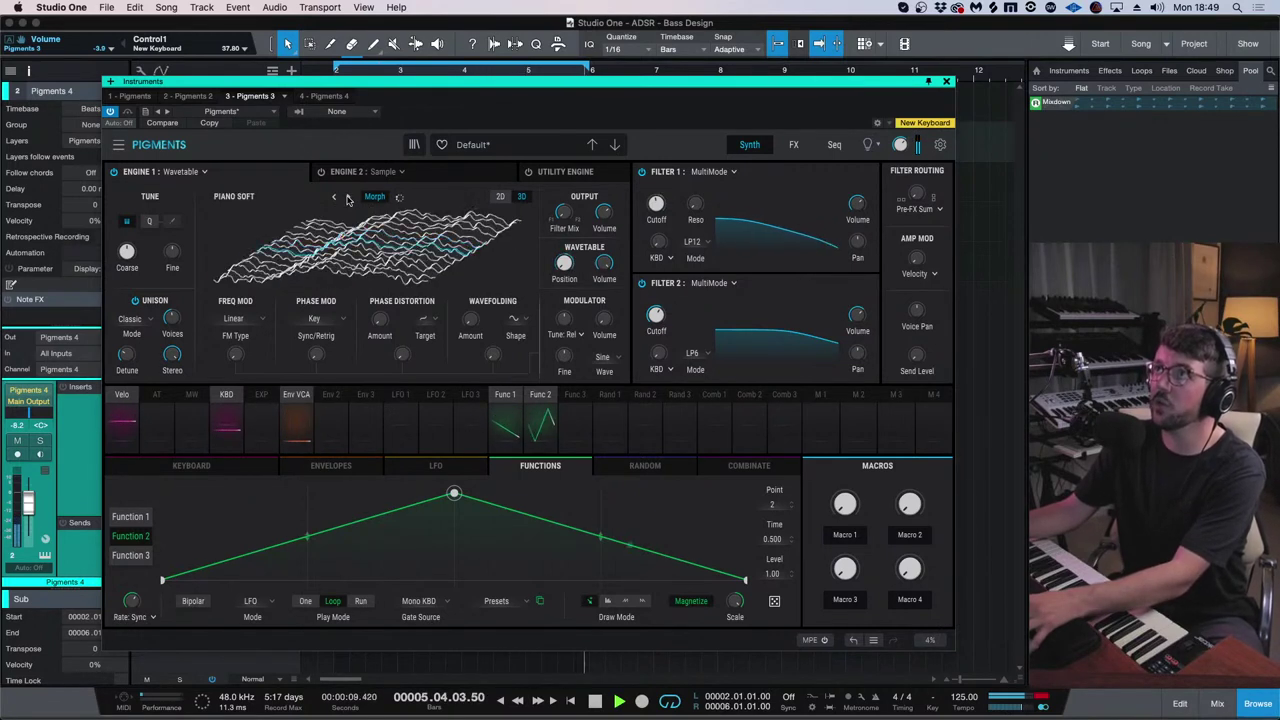
click(348, 197)
click(348, 197)
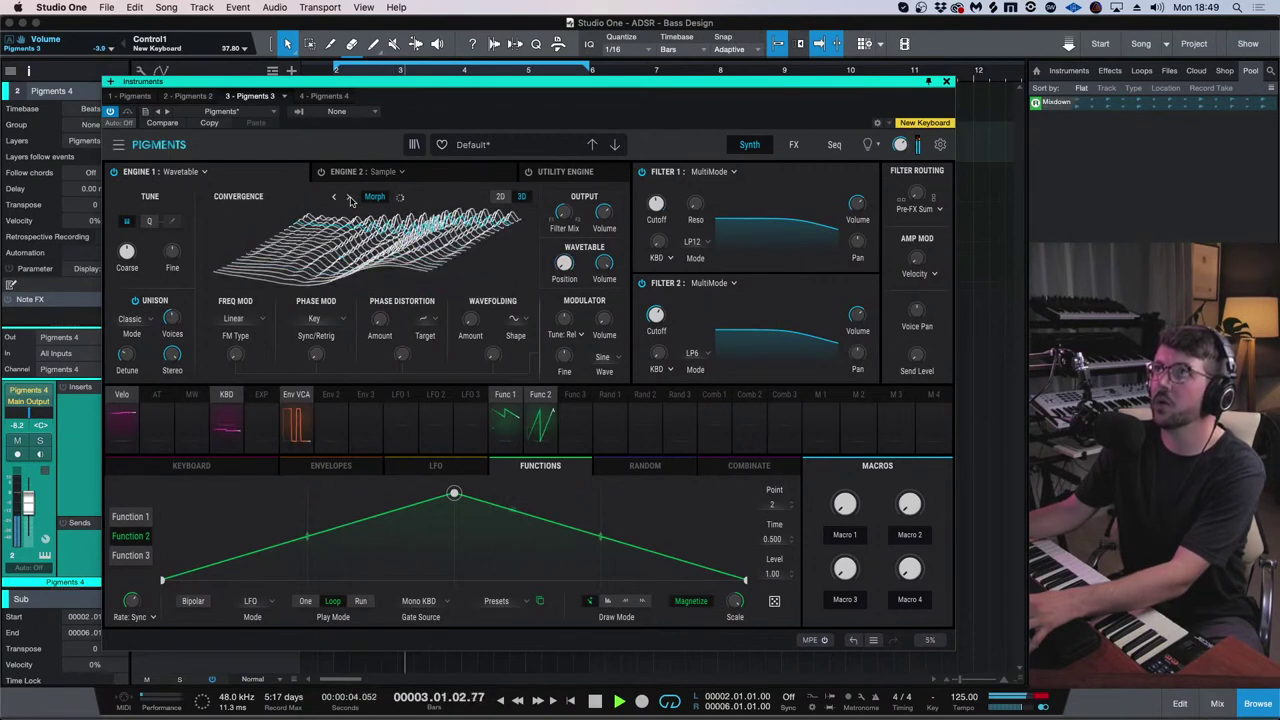
- Turn on Engine 2 as a Sample engine and browse its samples in the Guitar & Bass category
click(418, 178)
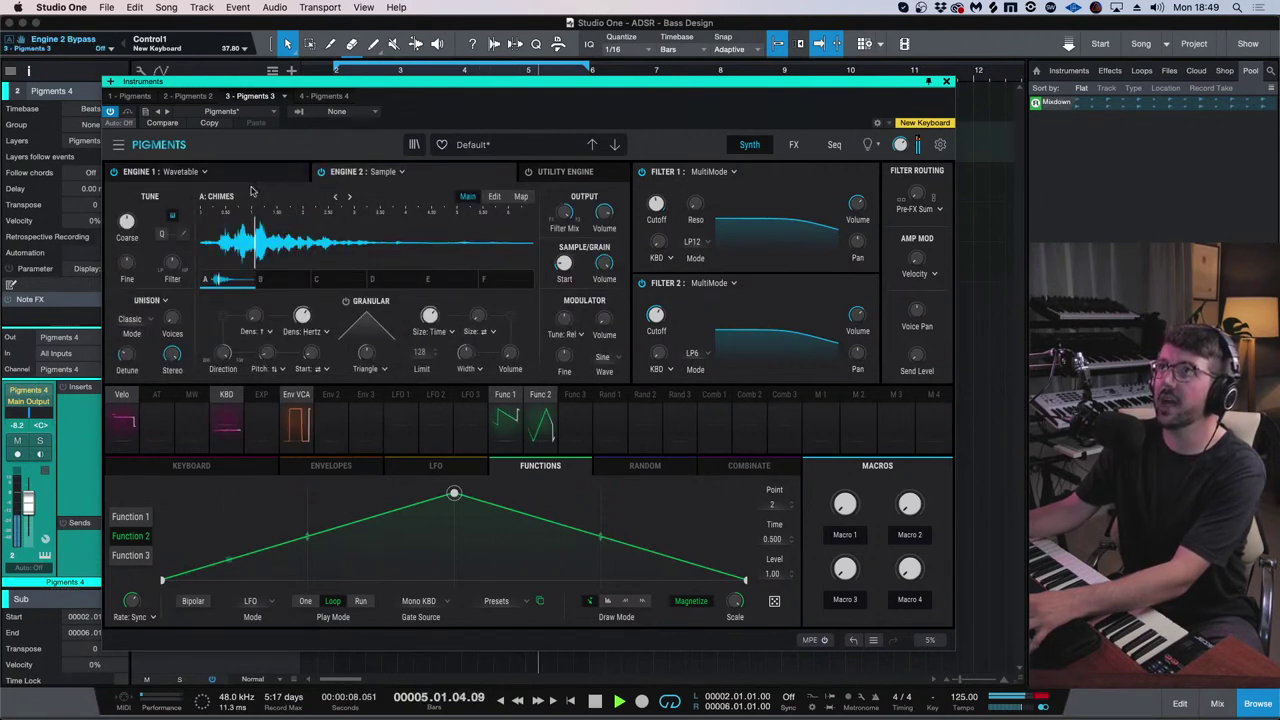
click(299, 196)
scroll(255, 275, down, 3)
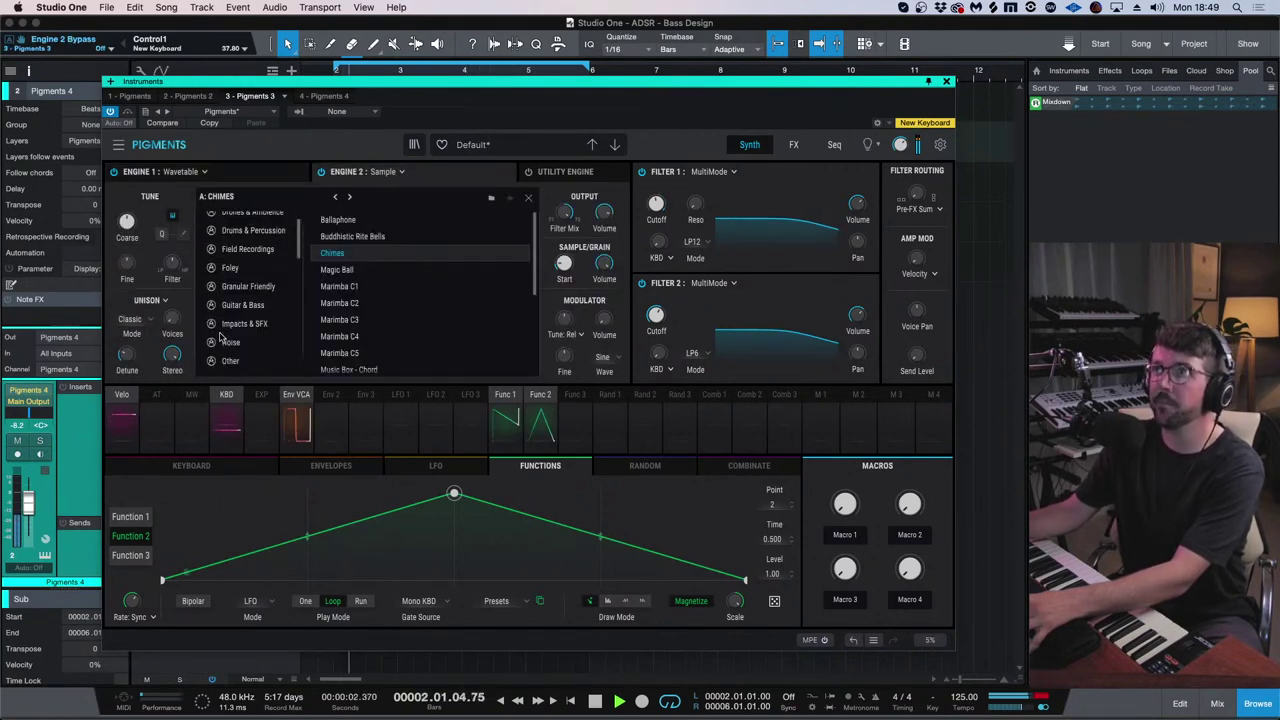
click(243, 276)
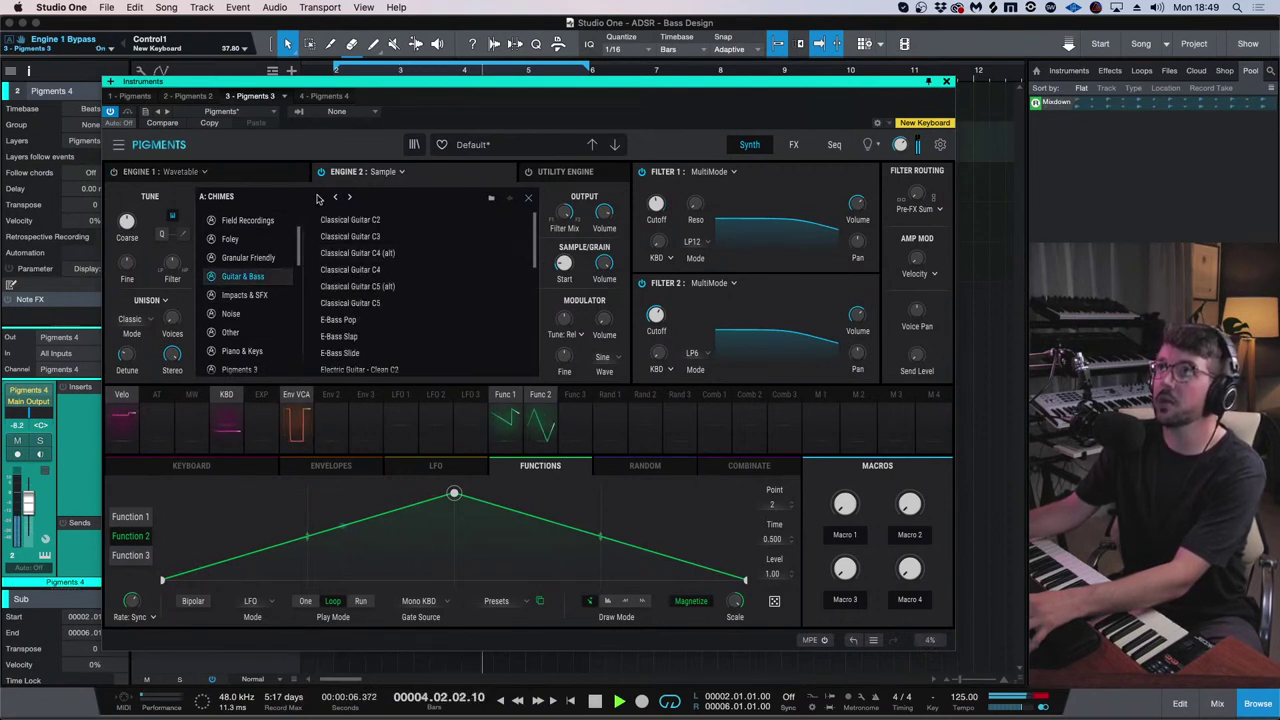
- Keep Engine 1 bypassed so only the Engine 2 sample sounds, and solo the Pigments 4 channel
click(276, 176)
click(399, 173)
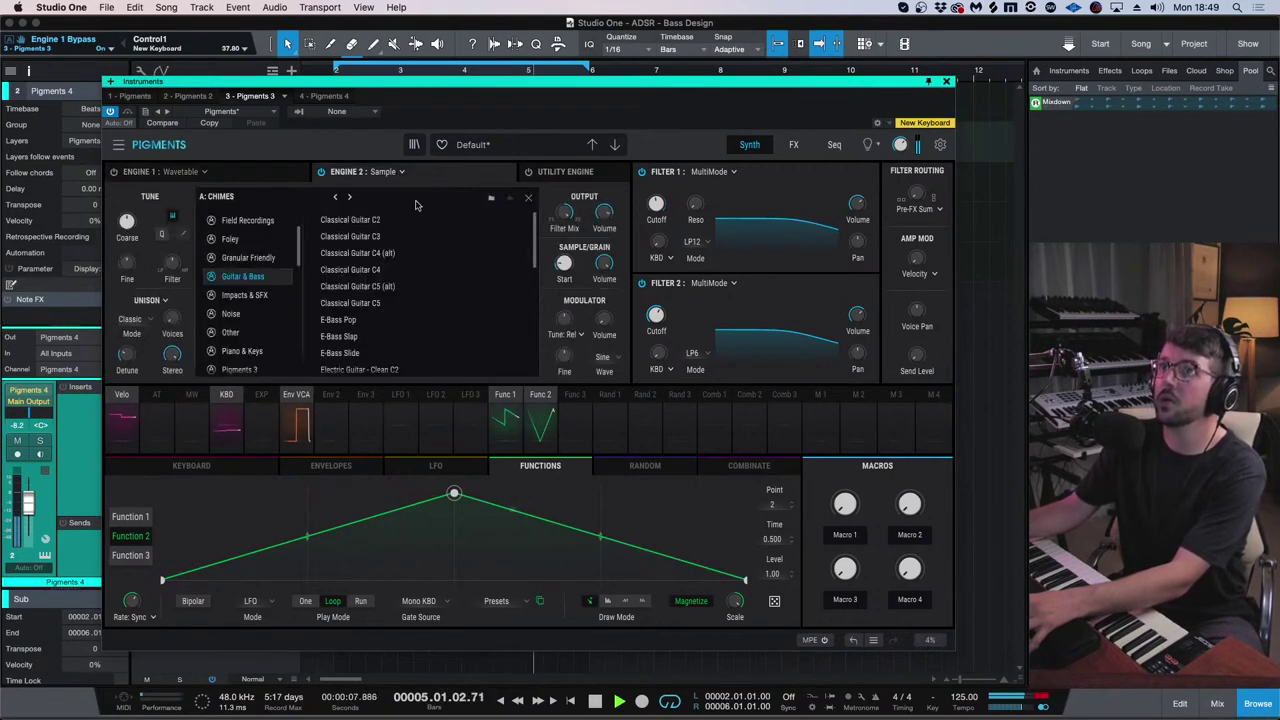
click(40, 440)
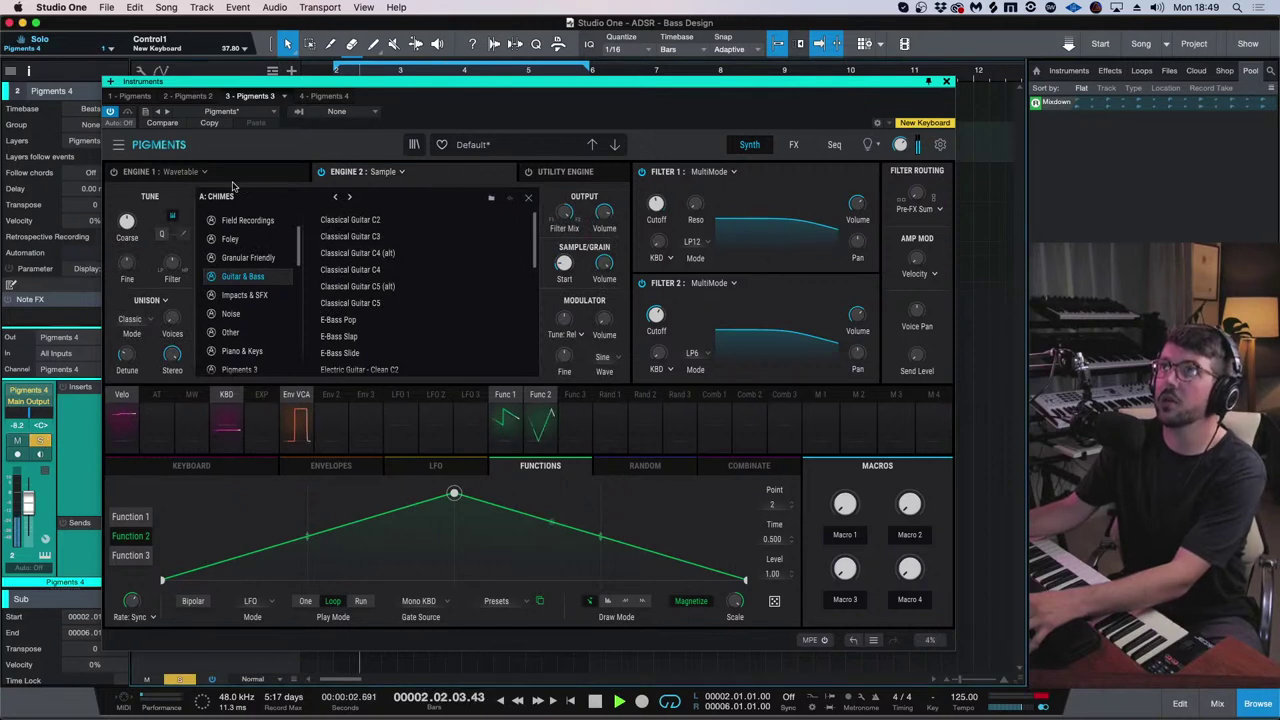
- Turn Engine 1 back on, then solo the Pigments 3 track instead of Pigments 4 and reopen its instrument
click(165, 172)
click(114, 172)
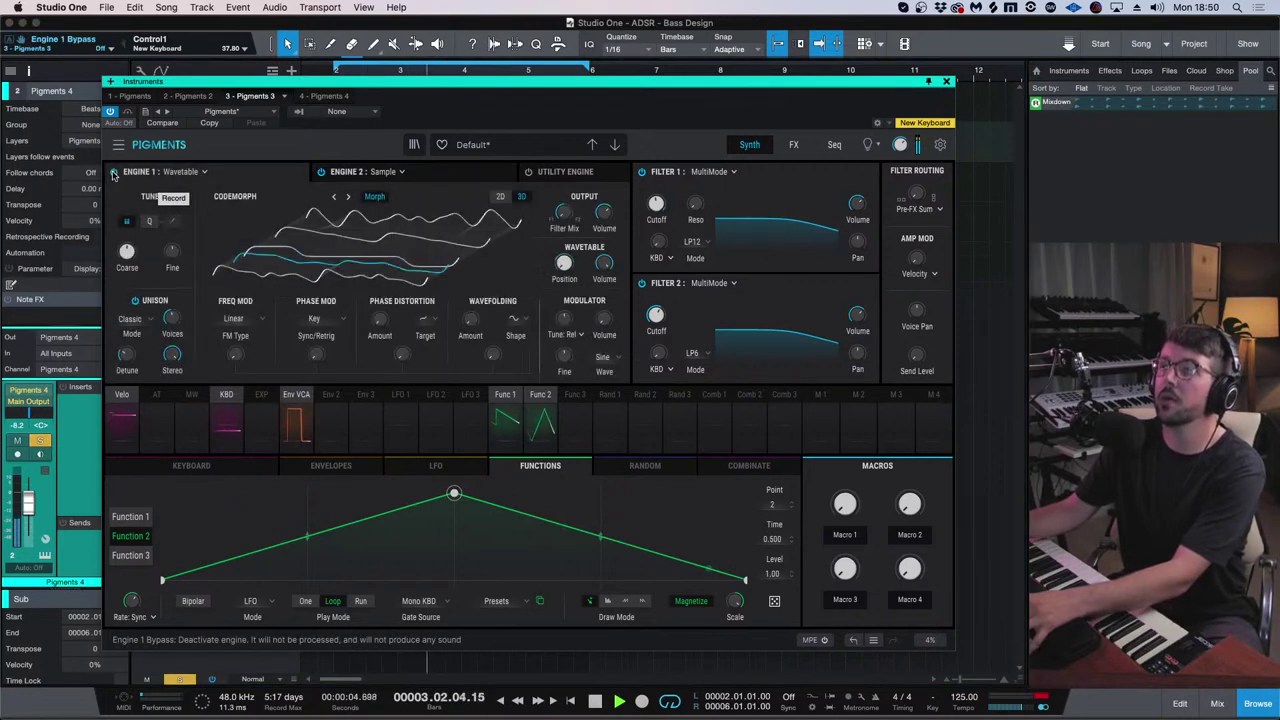
key(super+w)
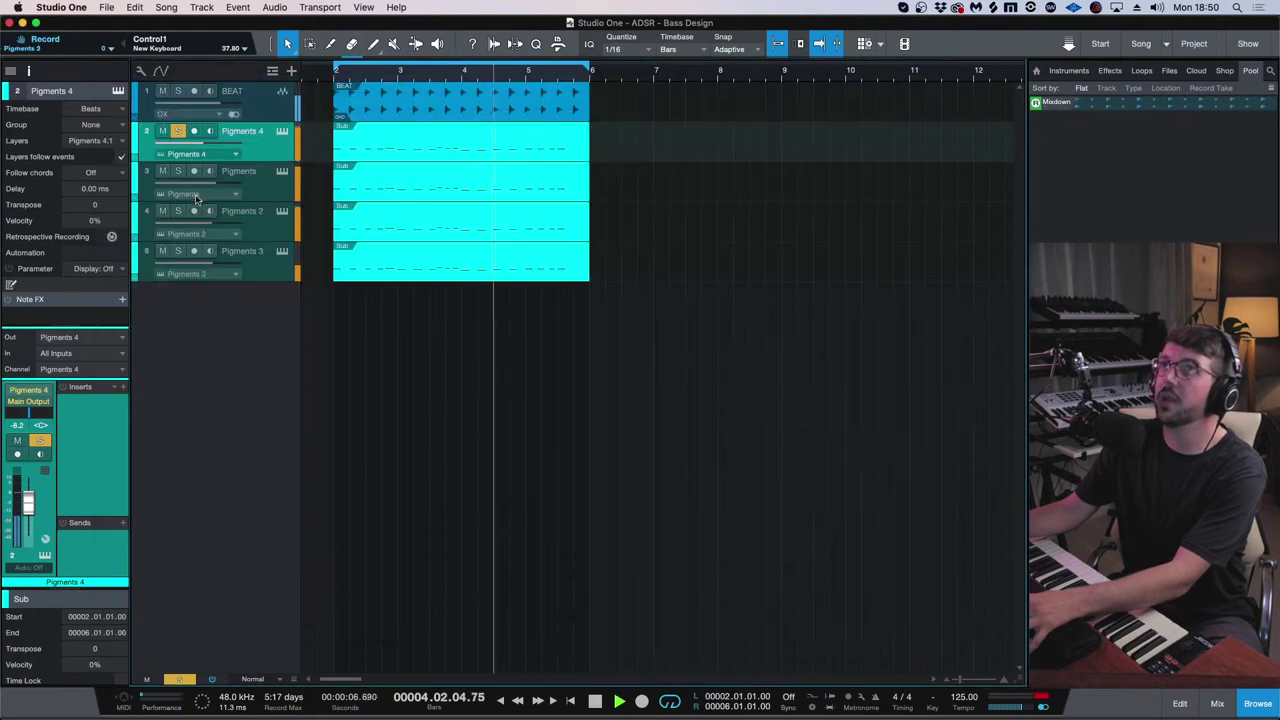
click(178, 251)
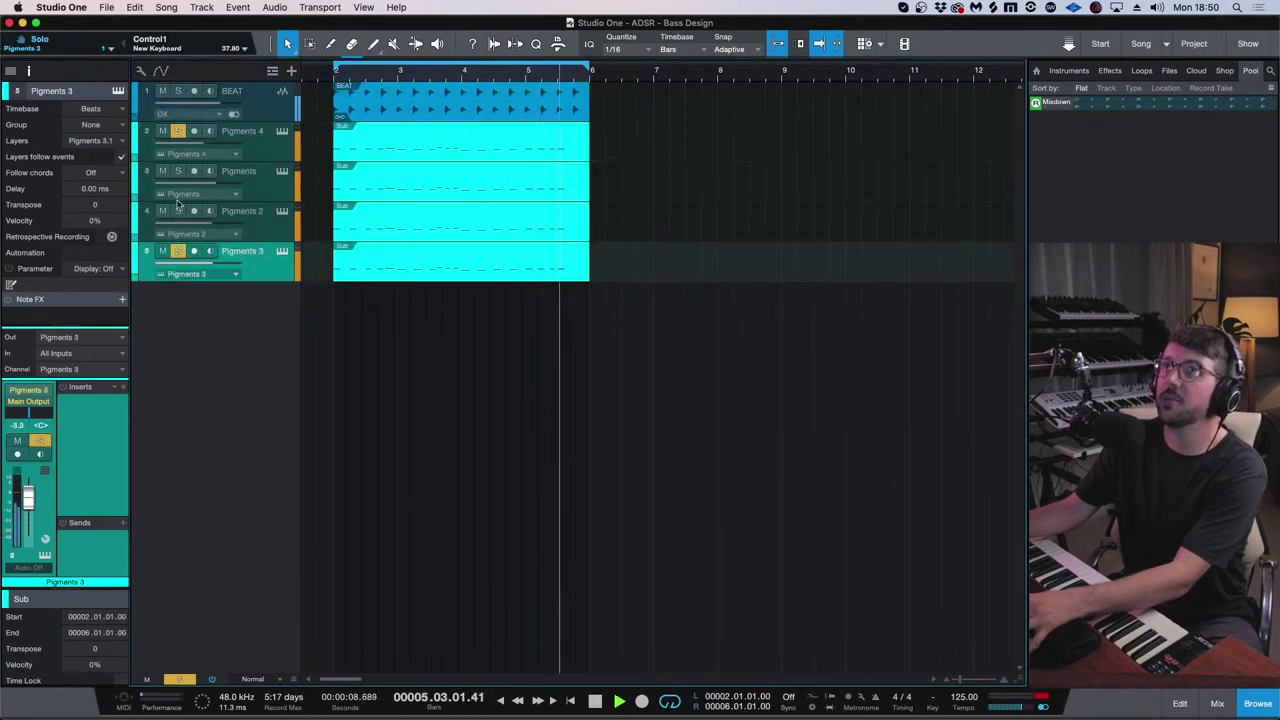
click(282, 251)
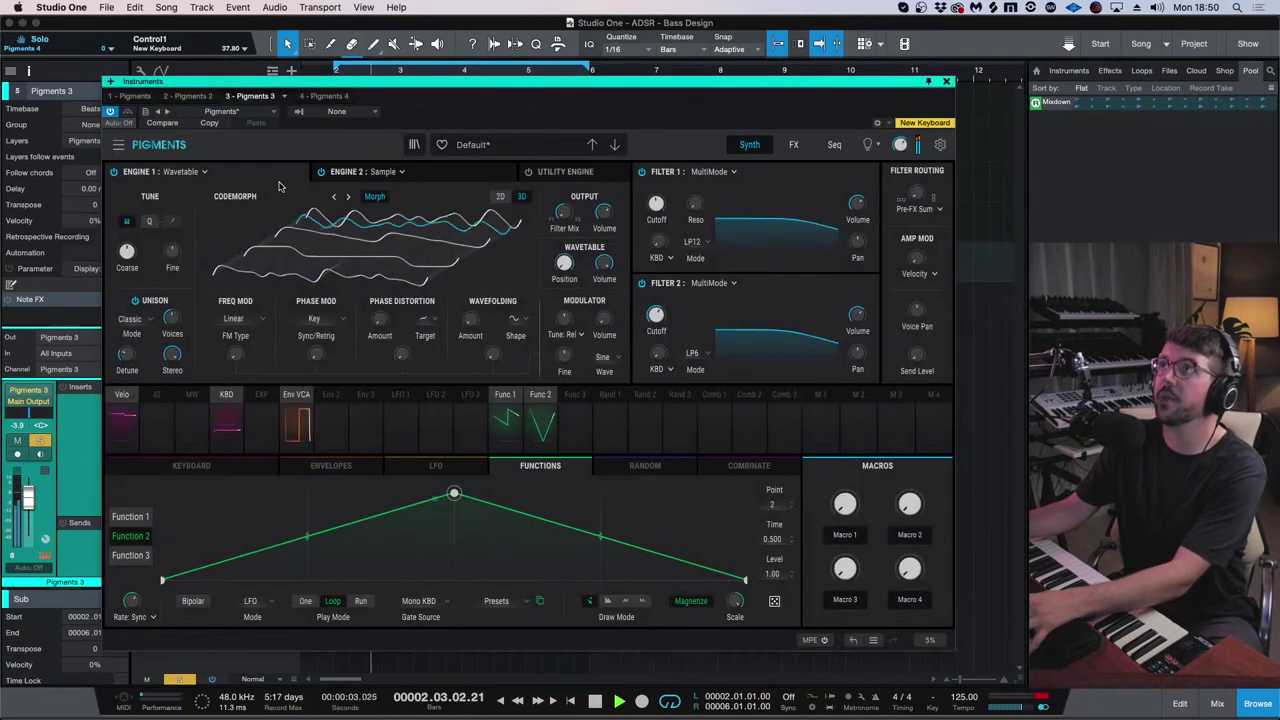
- Bypass Engine 1 again and load the E-Bass Slap sample from the Guitar & Bass category into Engine 2
click(360, 171)
click(339, 233)
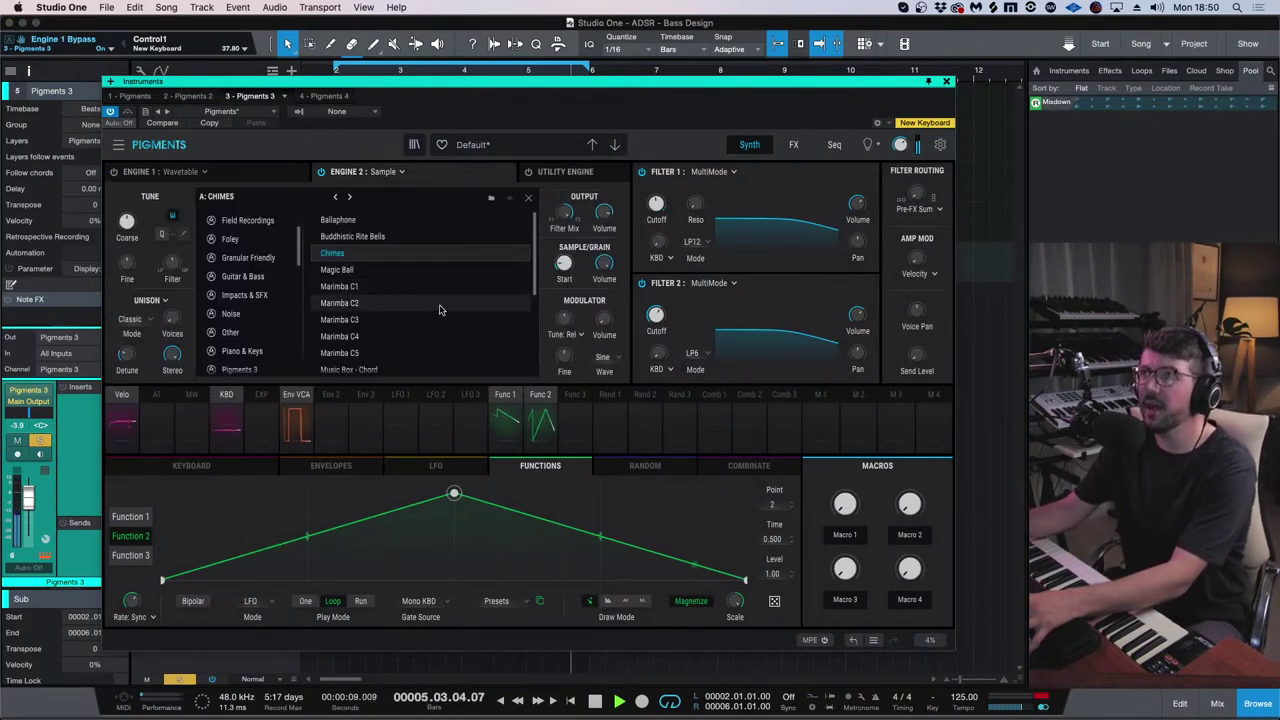
scroll(440, 315, down, 5)
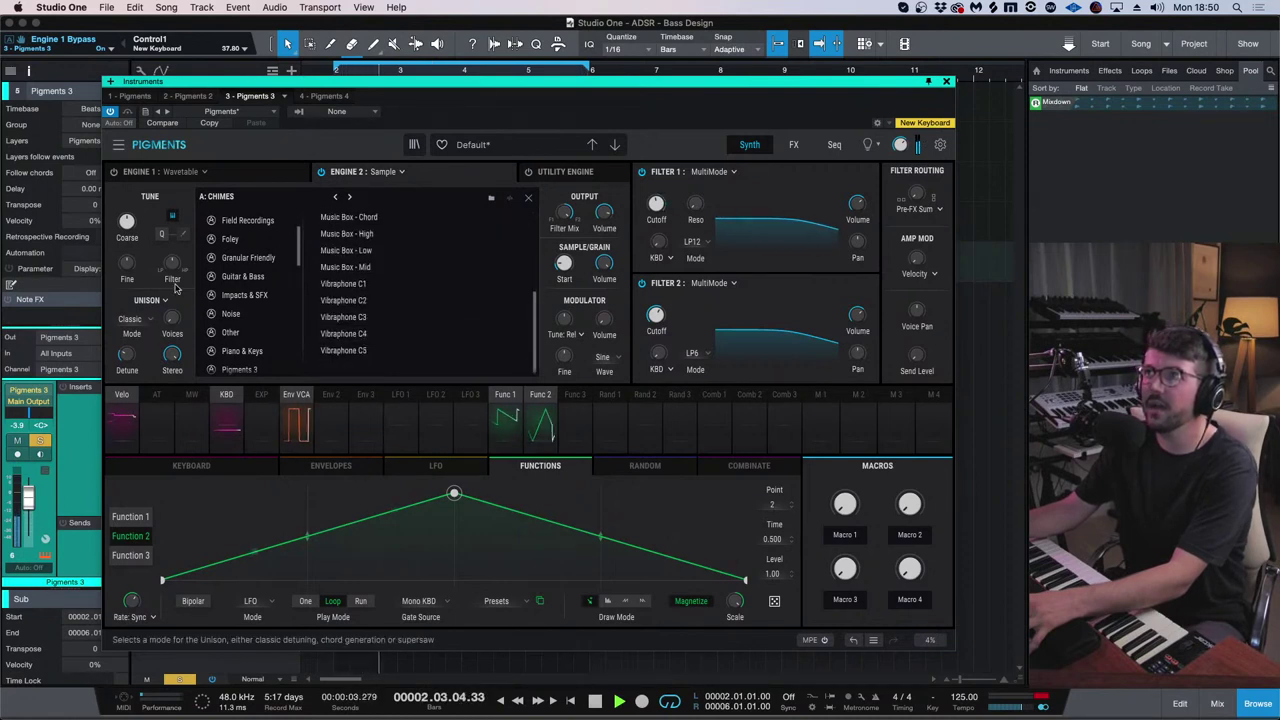
click(243, 276)
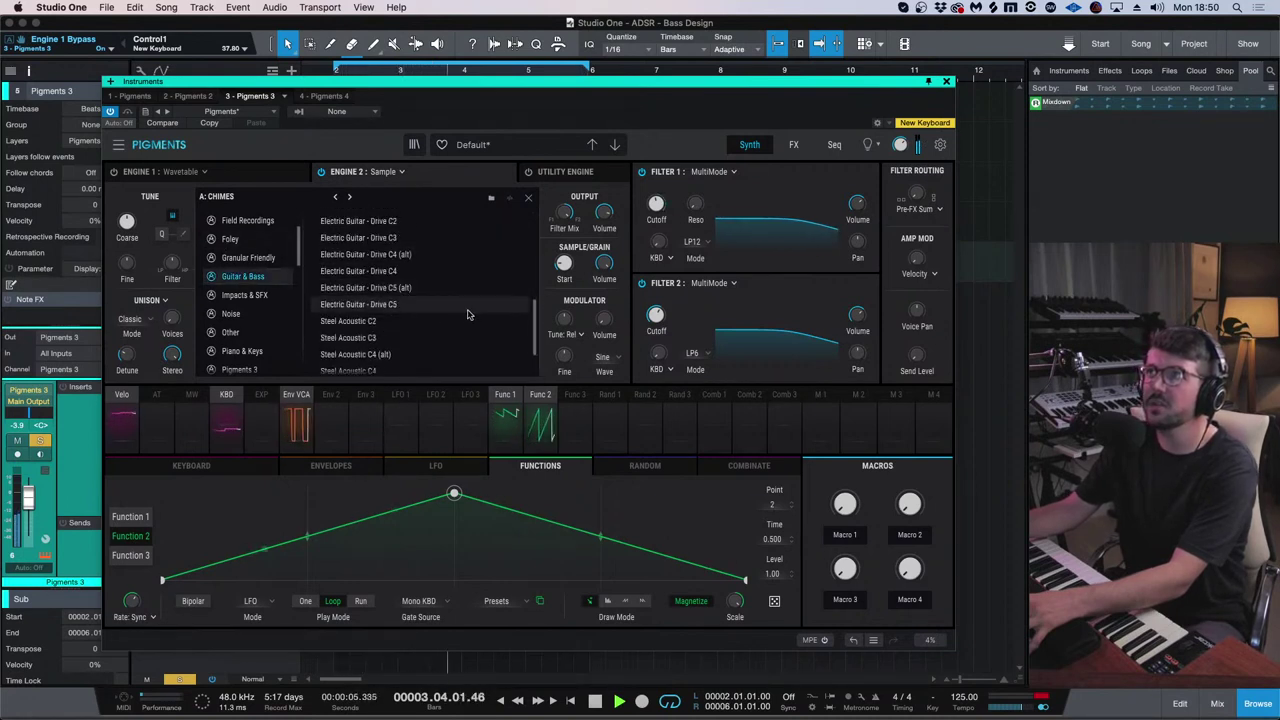
scroll(467, 315, up, 5)
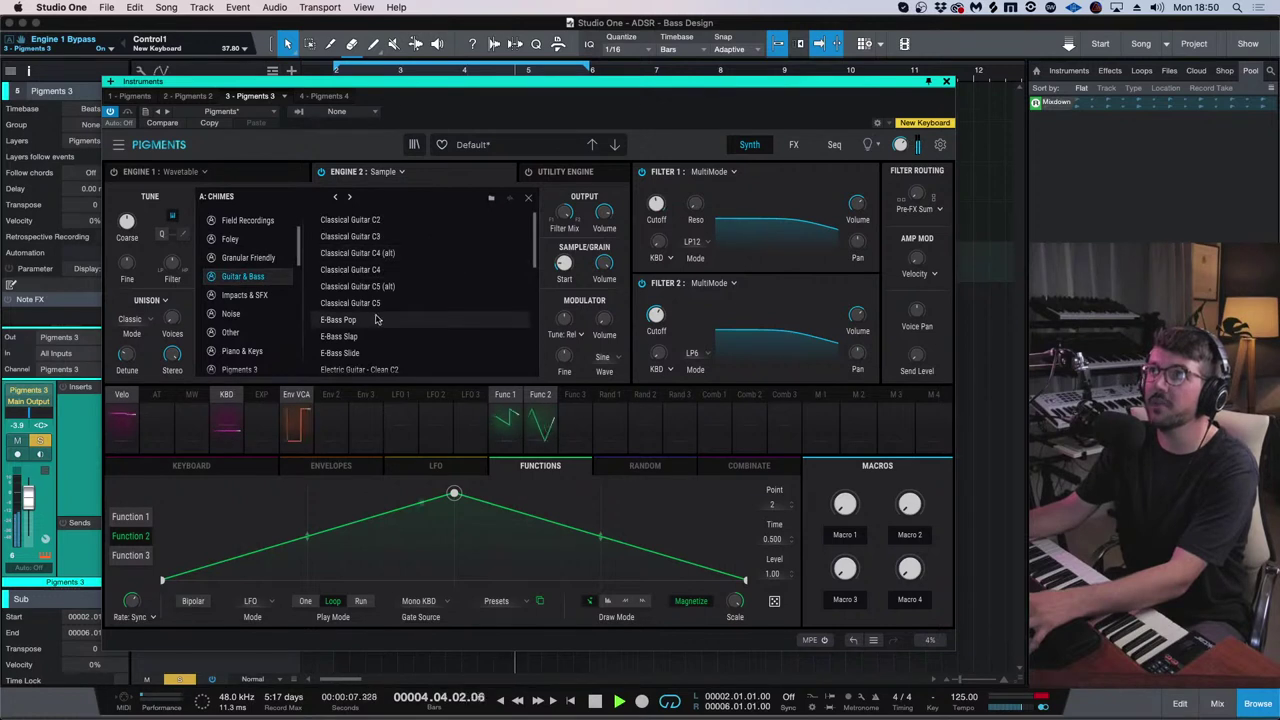
click(345, 337)
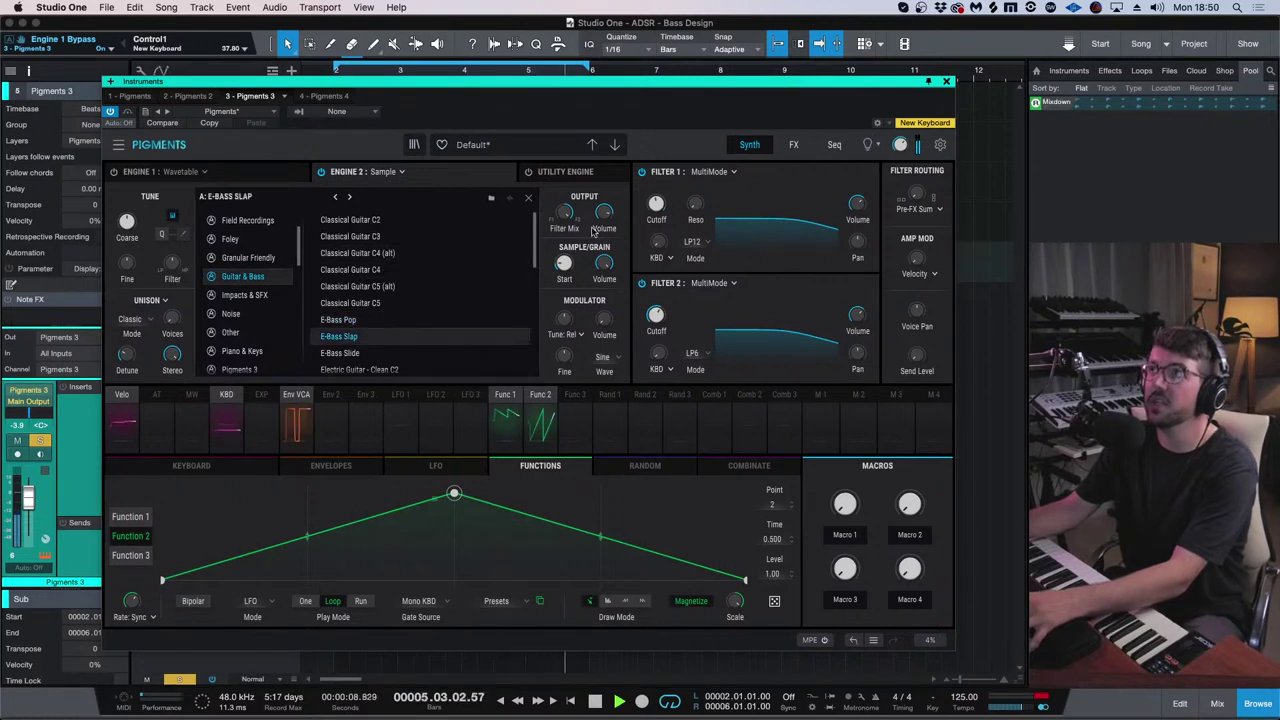
click(528, 197)
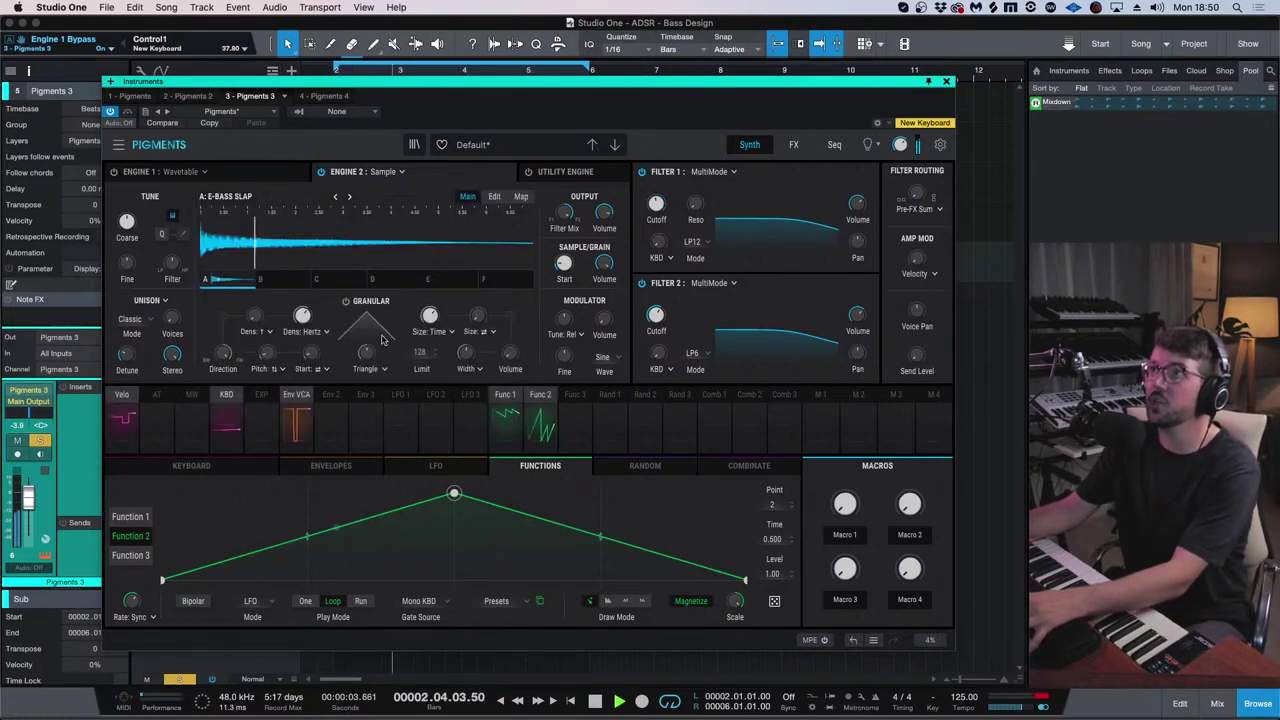
- Adjust Engine 2's coarse tuning and unison detune for the bass sample, and look at the available engine types
click(160, 234)
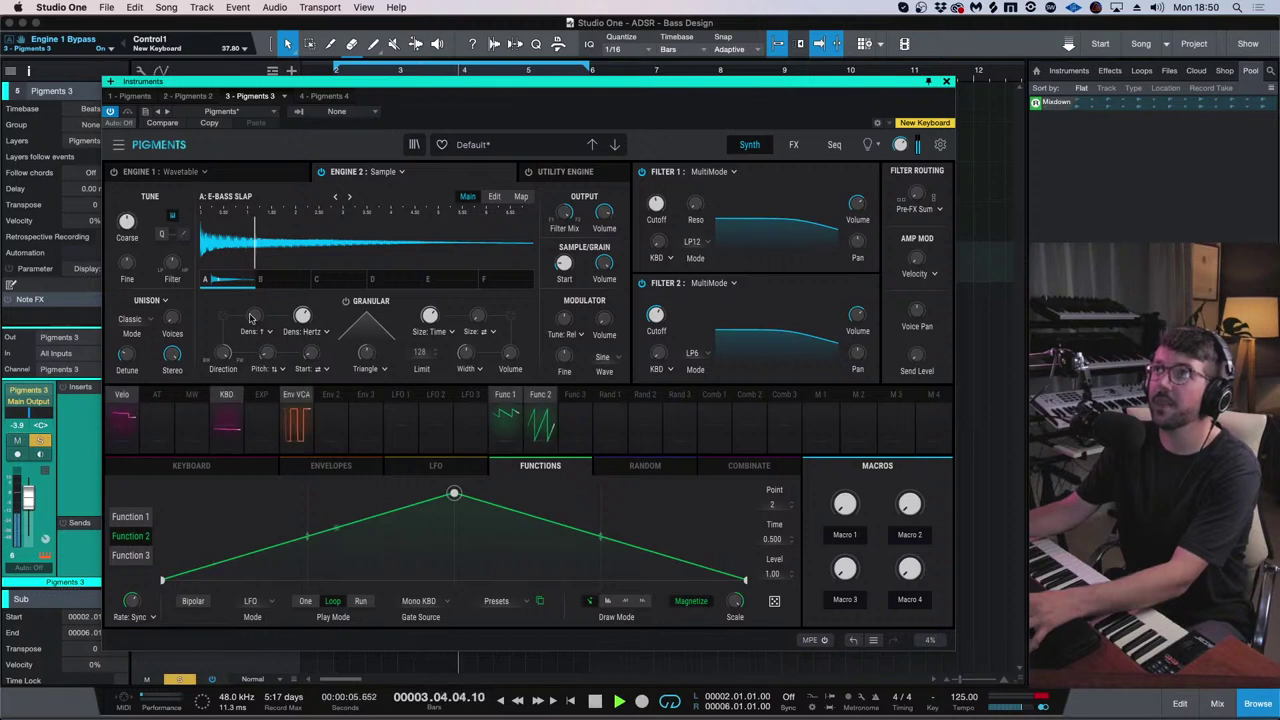
drag(563, 263, 579, 255)
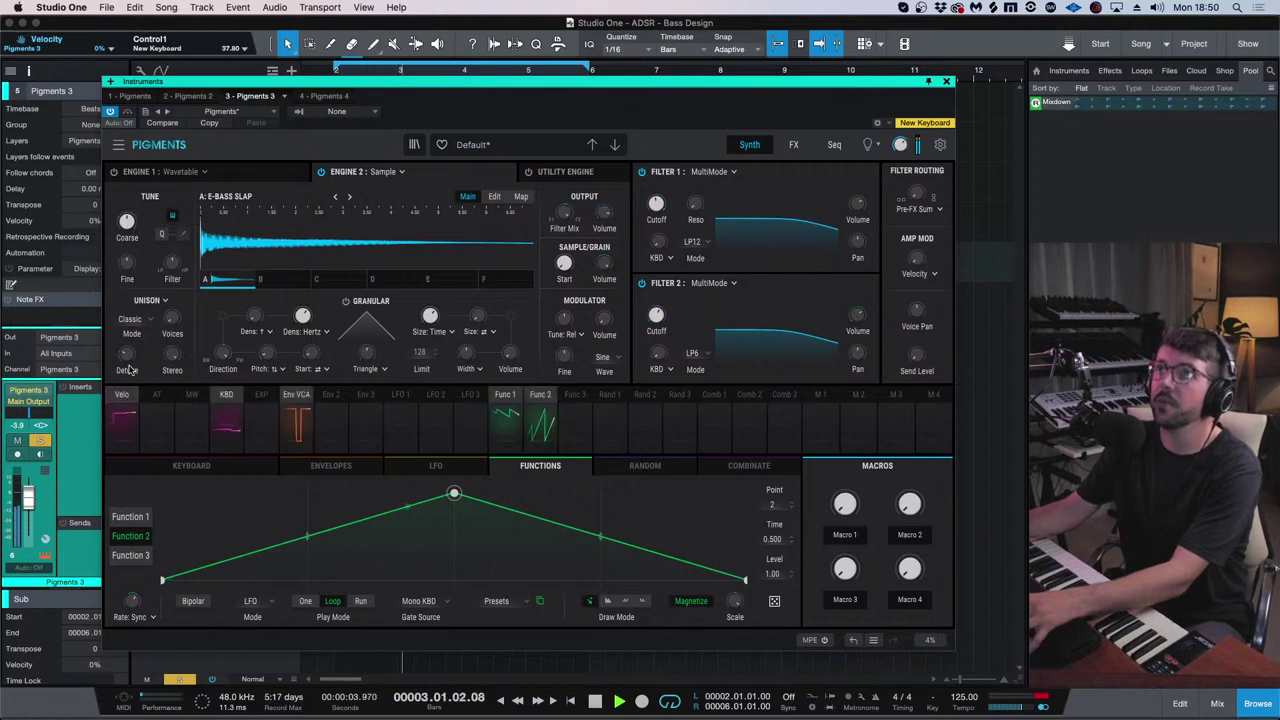
click(127, 222)
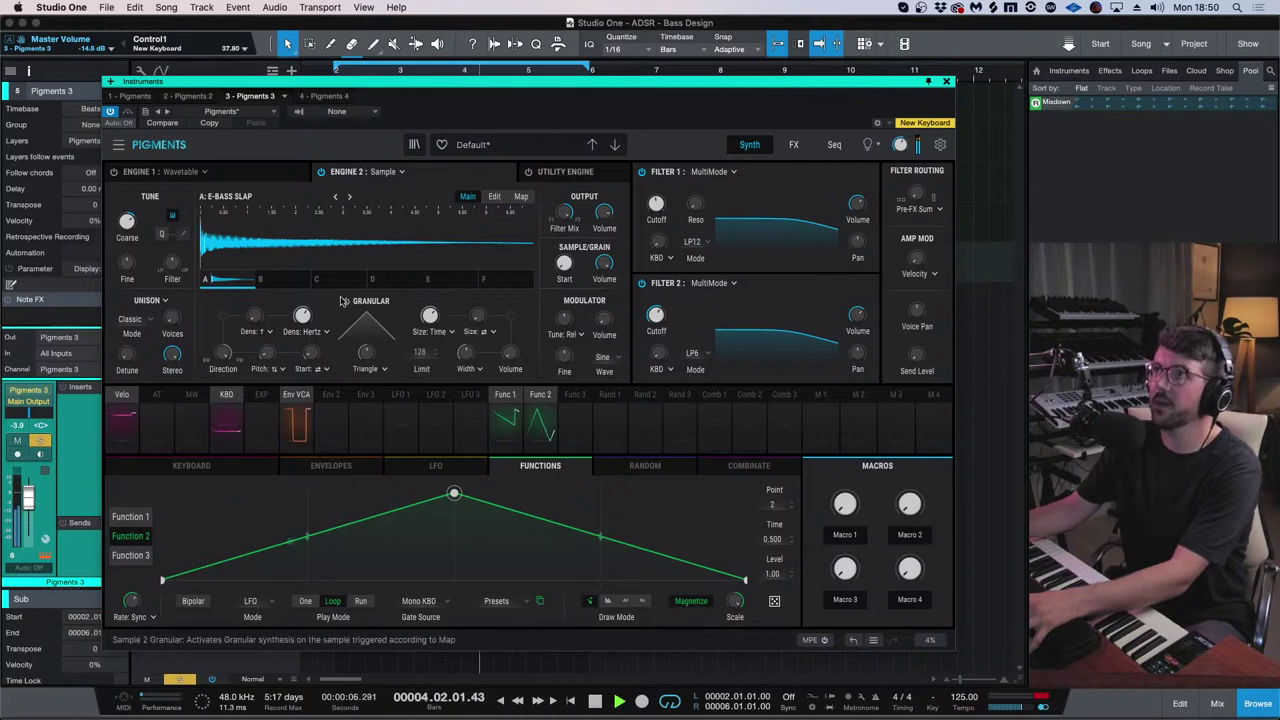
click(370, 171)
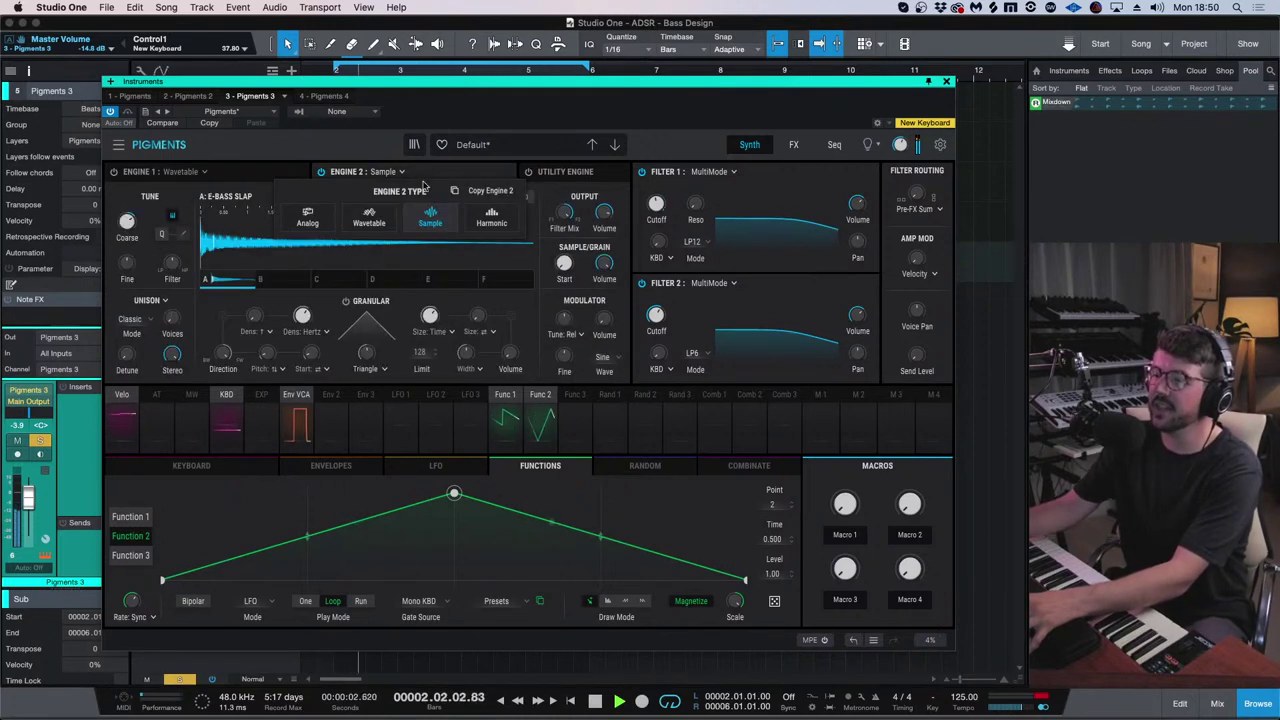
- Switch Filter 1 to LP36 mode, adjust its cutoff and resonance, and show Function 1's modulation of the cutoff
click(660, 204)
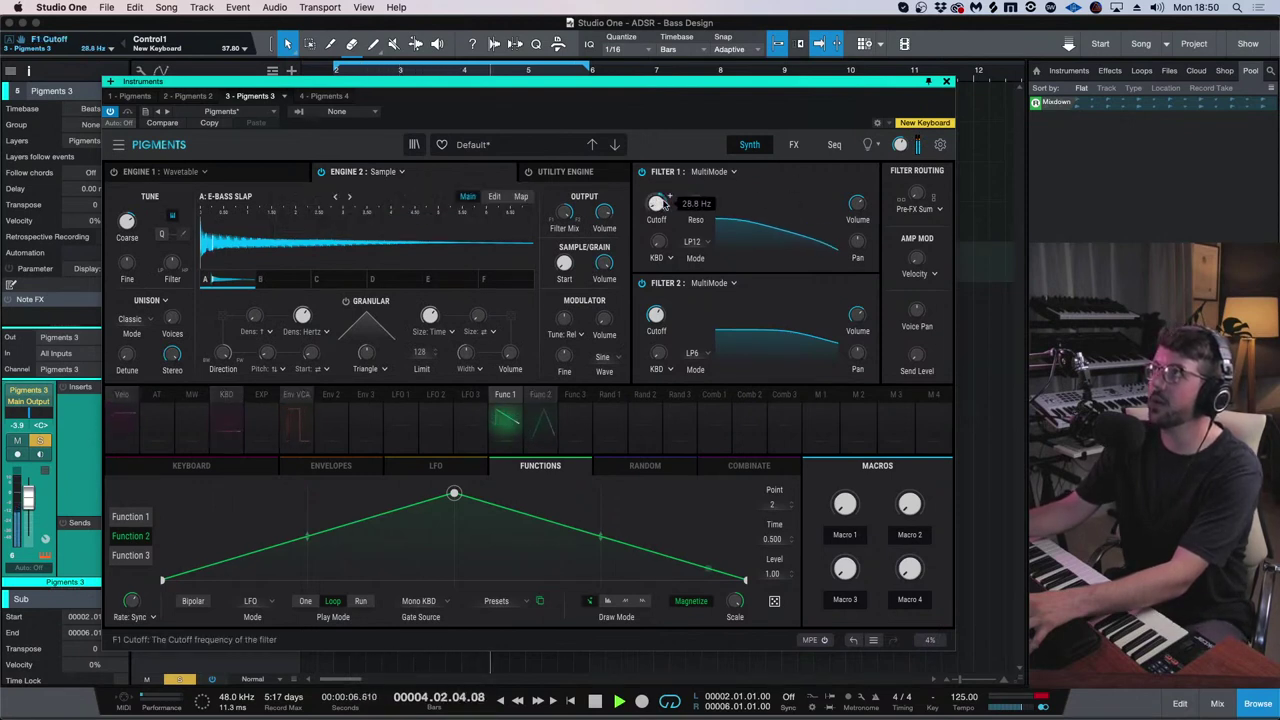
click(739, 172)
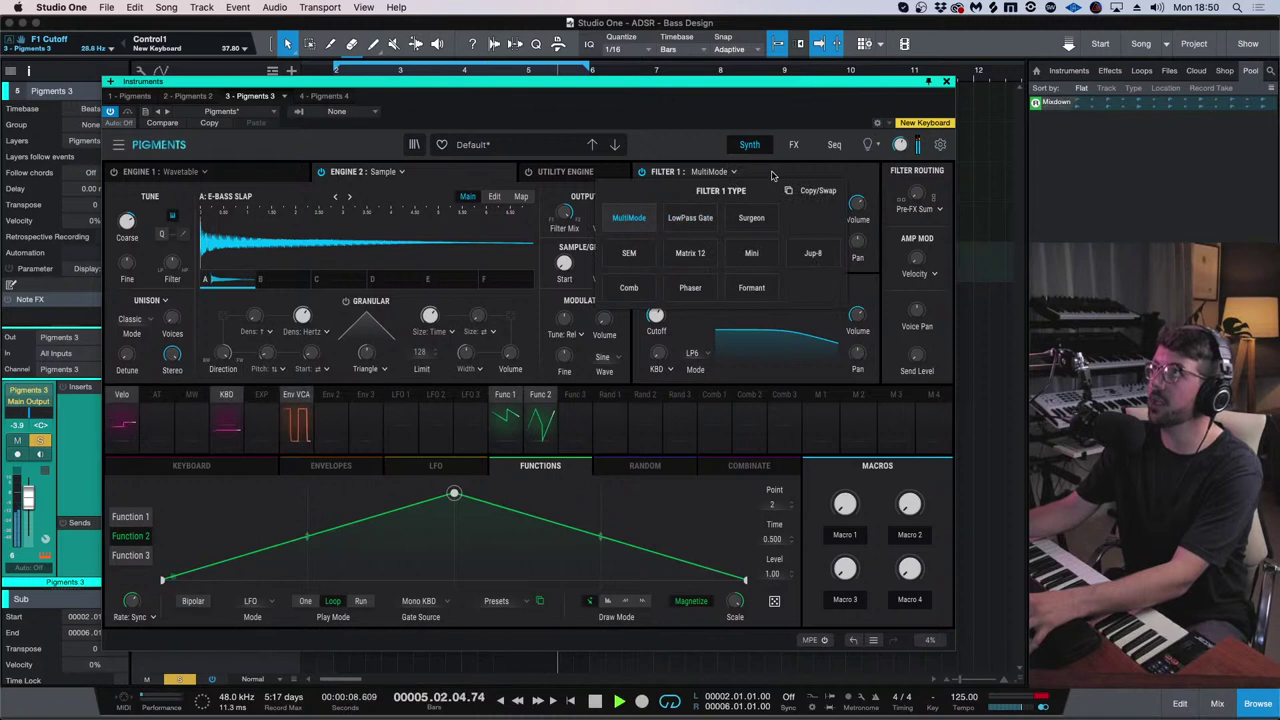
click(703, 251)
click(701, 247)
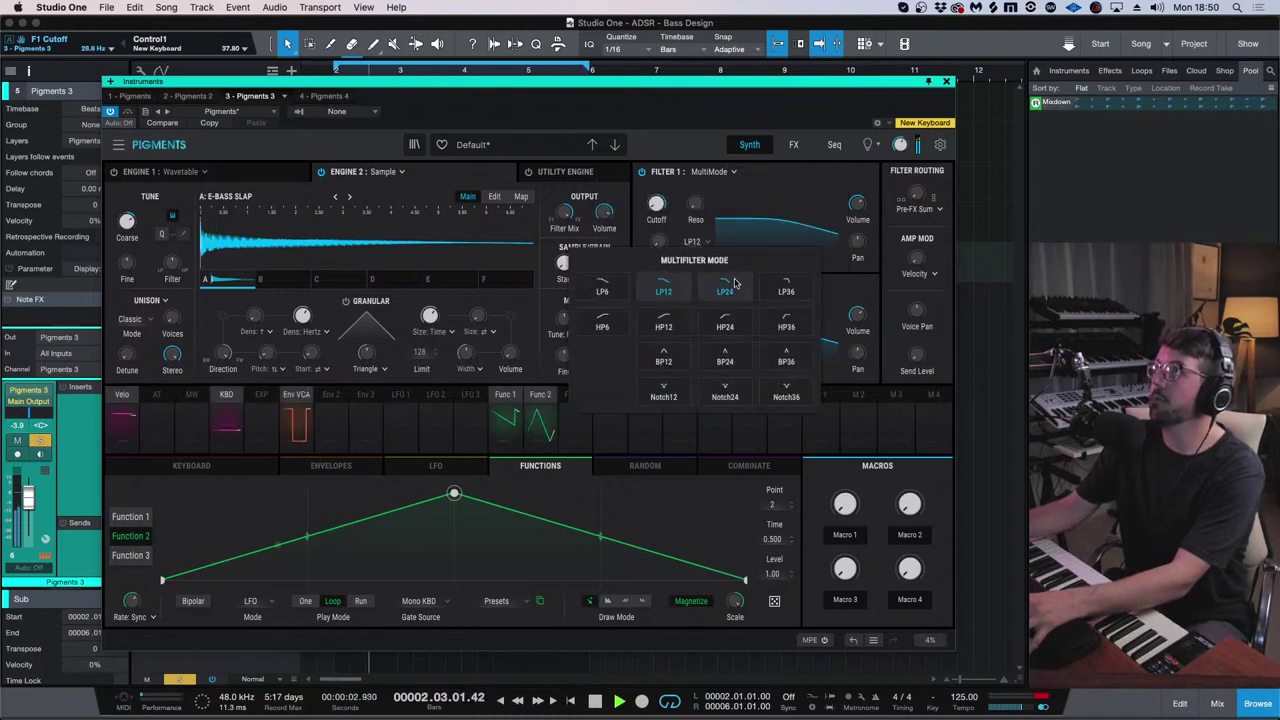
click(738, 281)
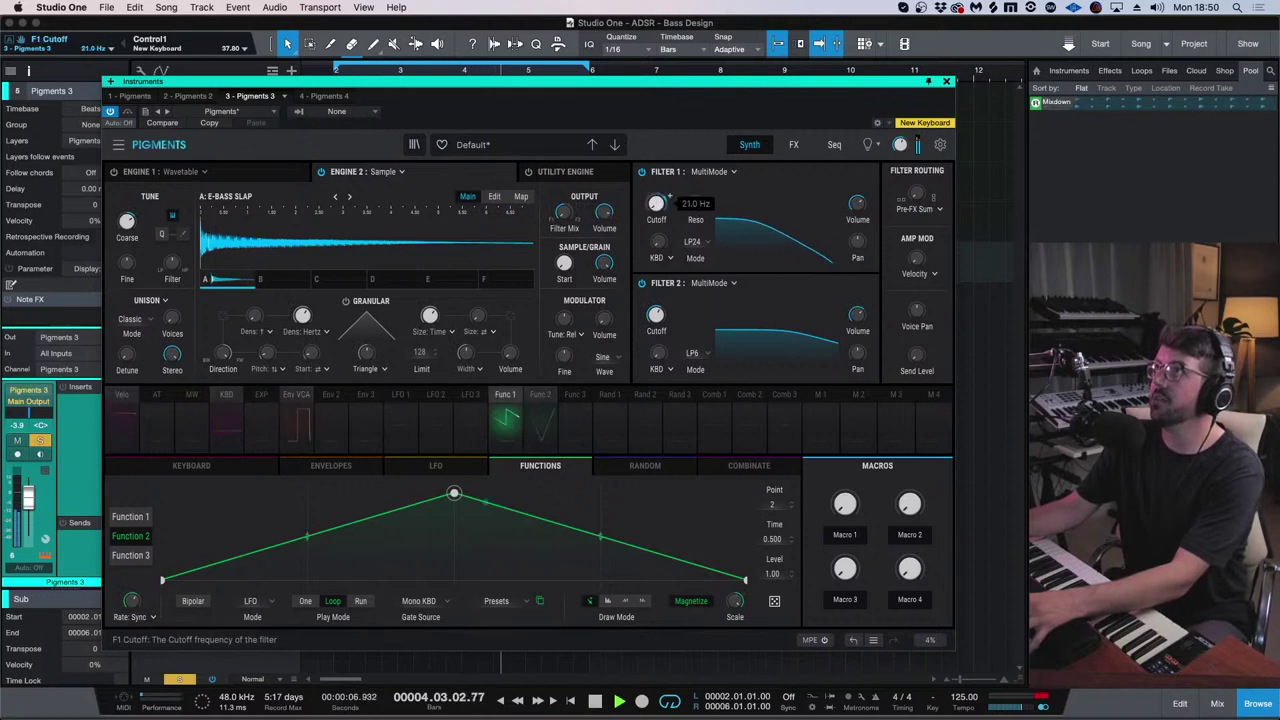
click(700, 244)
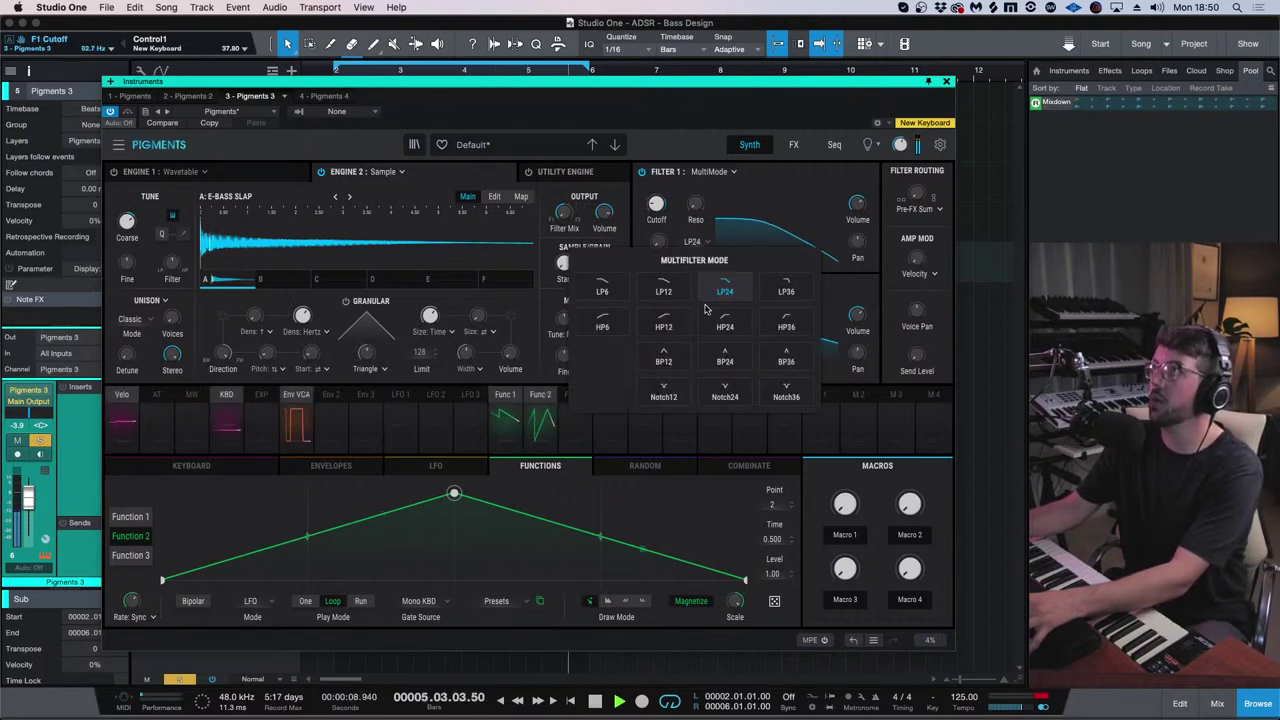
click(778, 286)
click(508, 398)
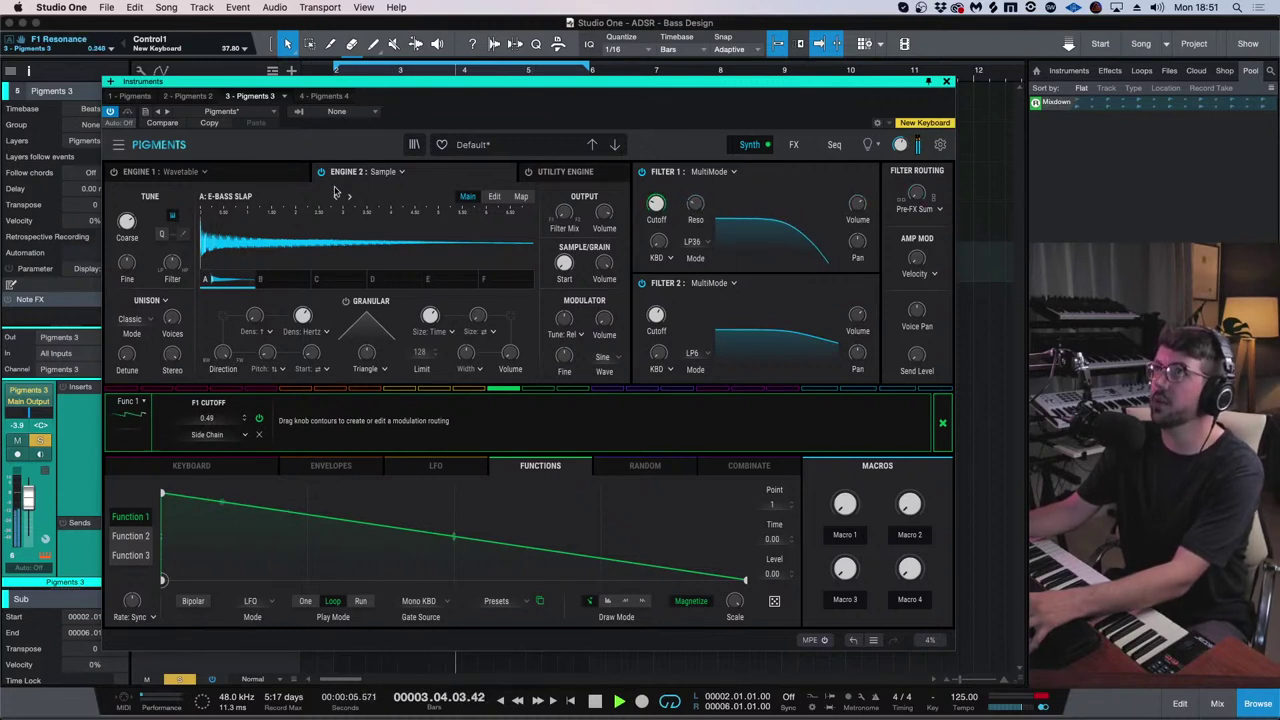
- Turn Engine 1 back on and audition the Disruption wavetable and Costine from the Processed category
click(155, 171)
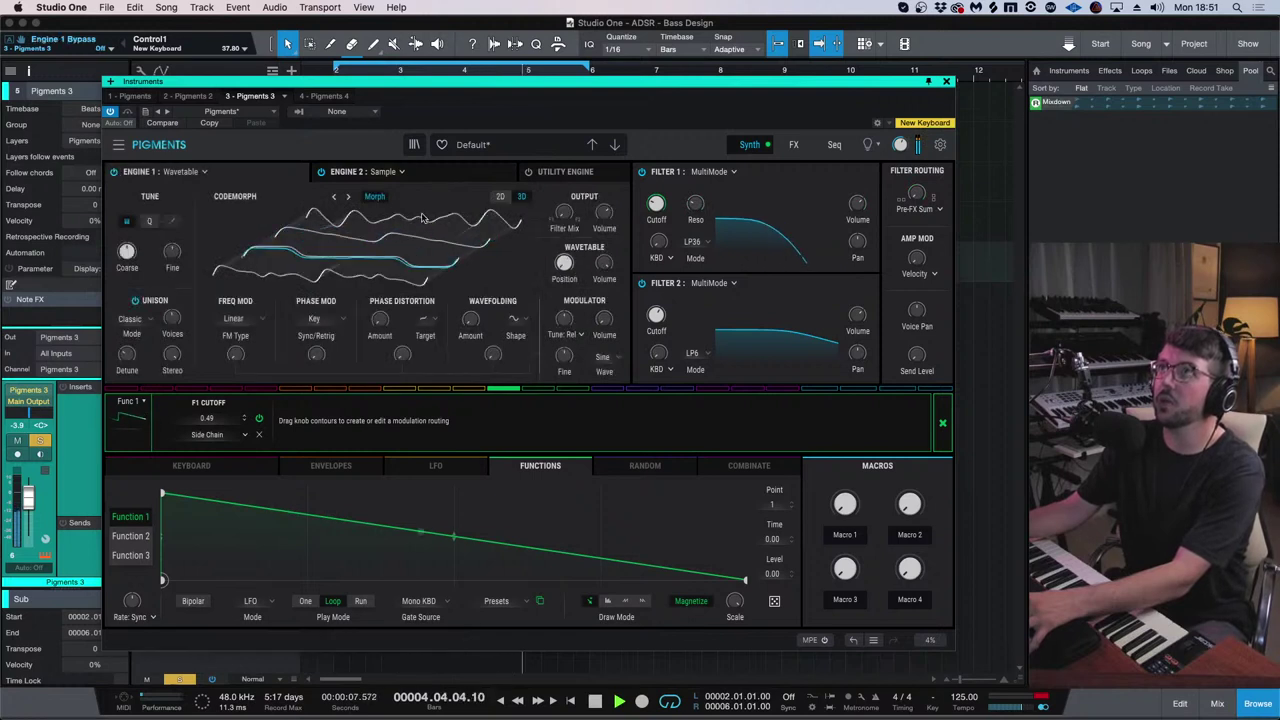
click(347, 198)
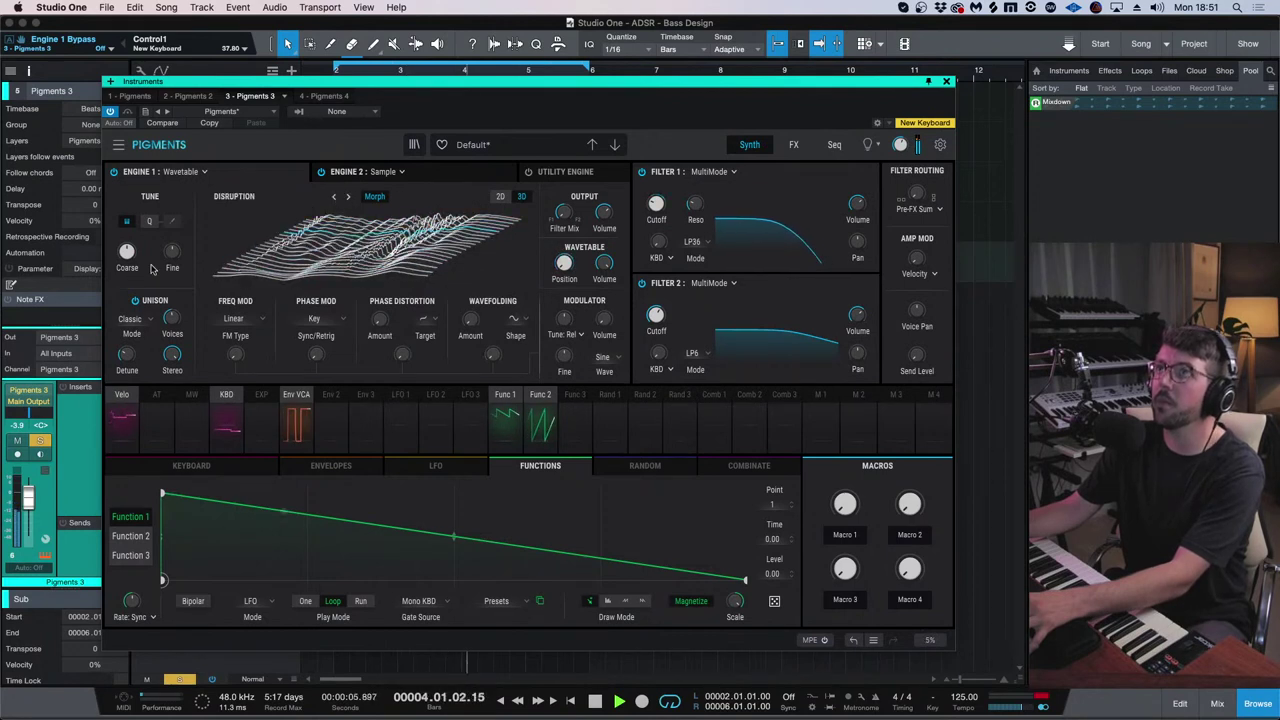
click(370, 240)
click(240, 293)
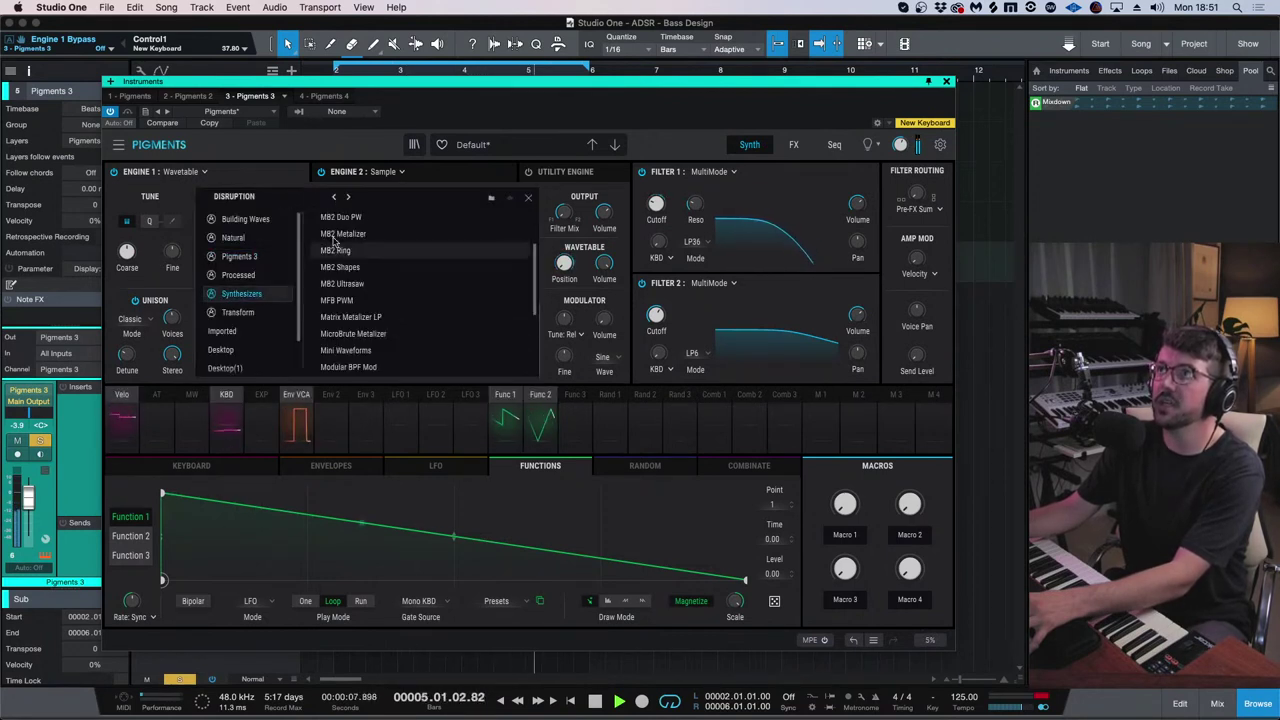
click(240, 275)
click(528, 197)
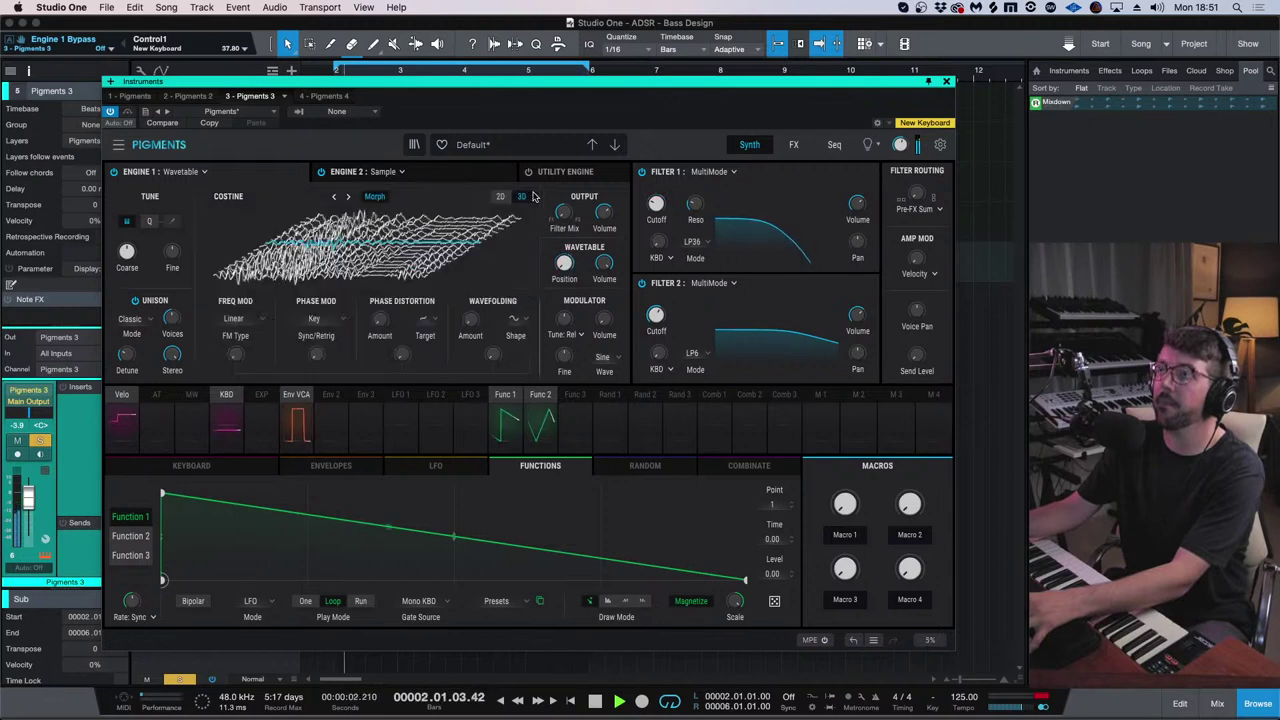
- Audition MB2 Ring from the Synthesizers wavetables, load MB2 Shapes in Engine 1, and adjust its wavetable position
click(301, 201)
click(240, 293)
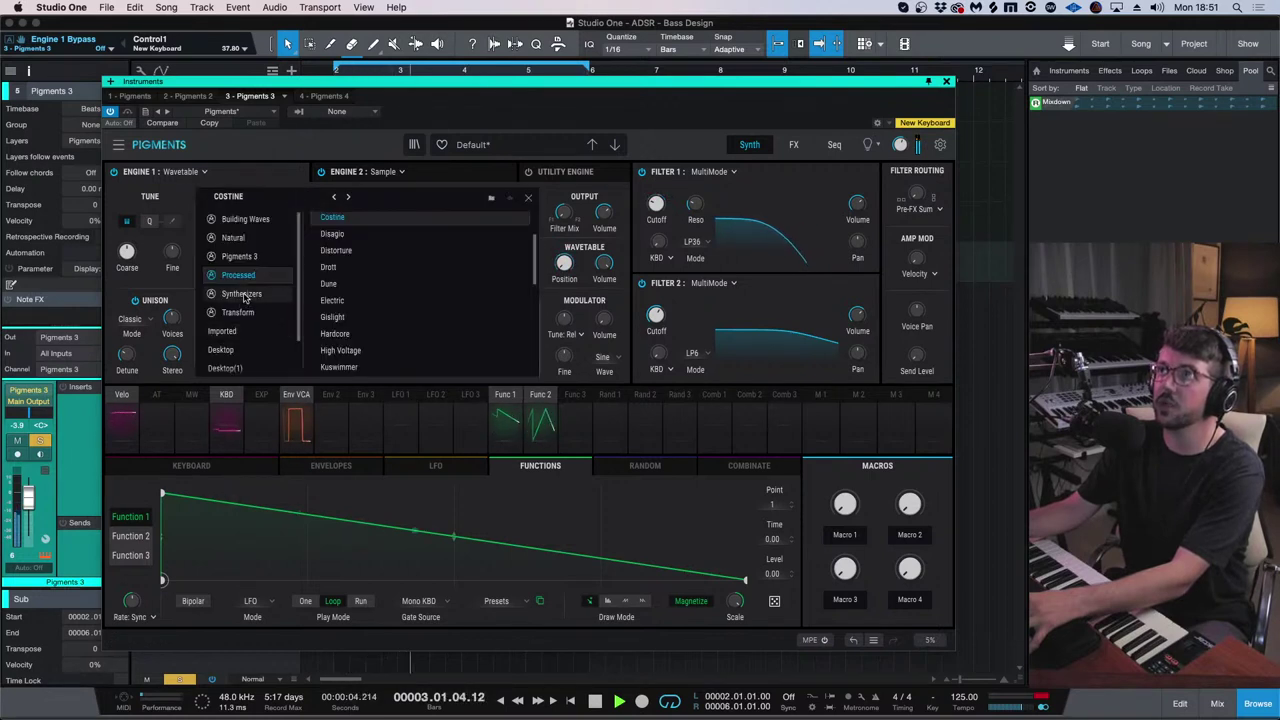
click(528, 199)
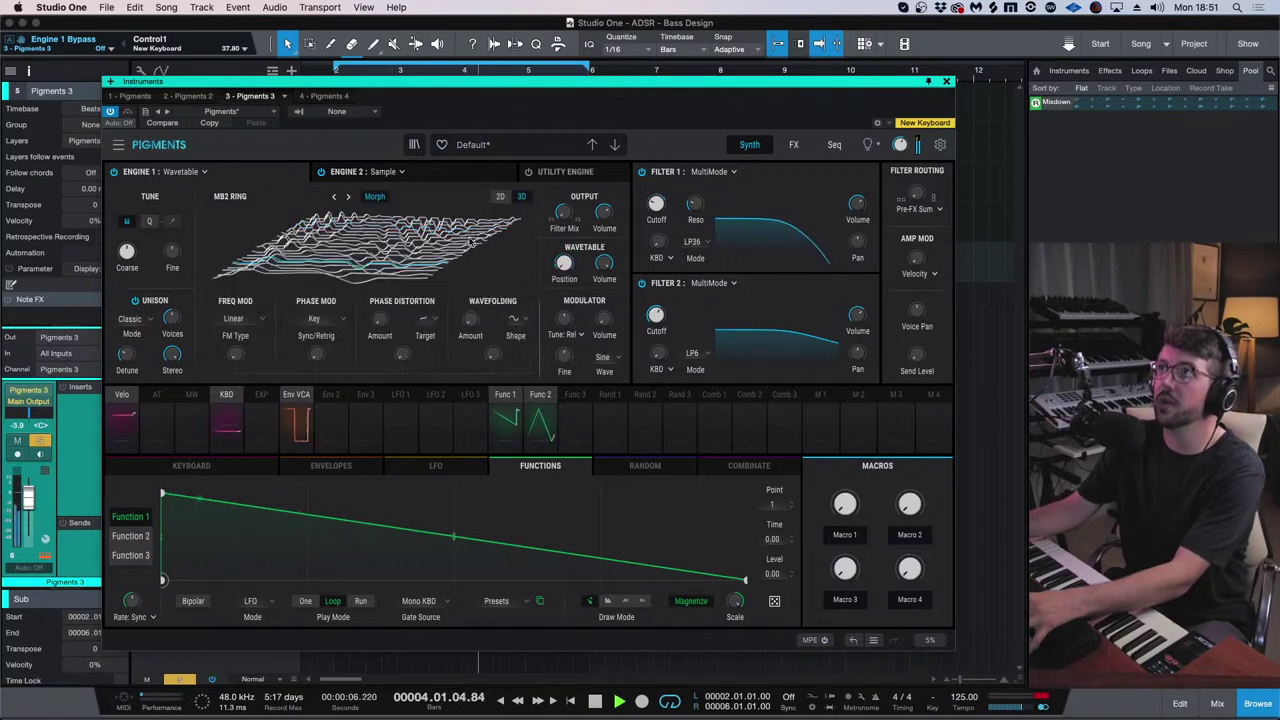
click(348, 196)
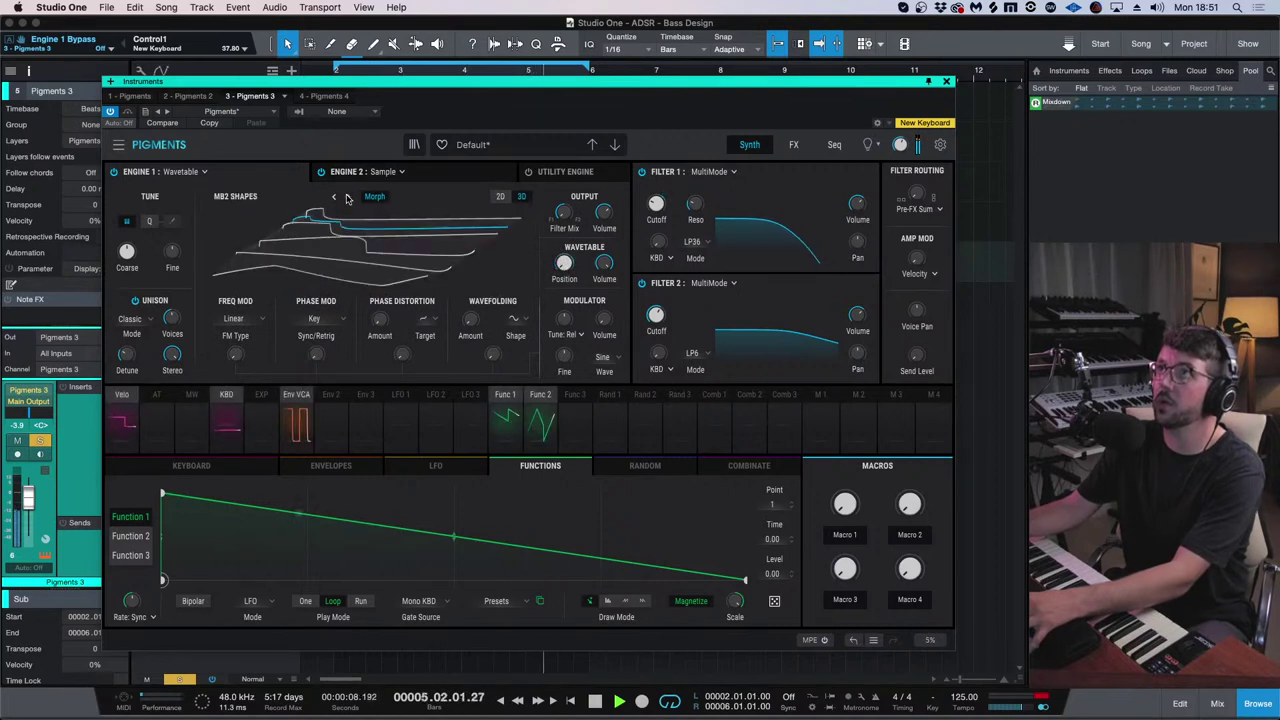
mouse_move(564, 262)
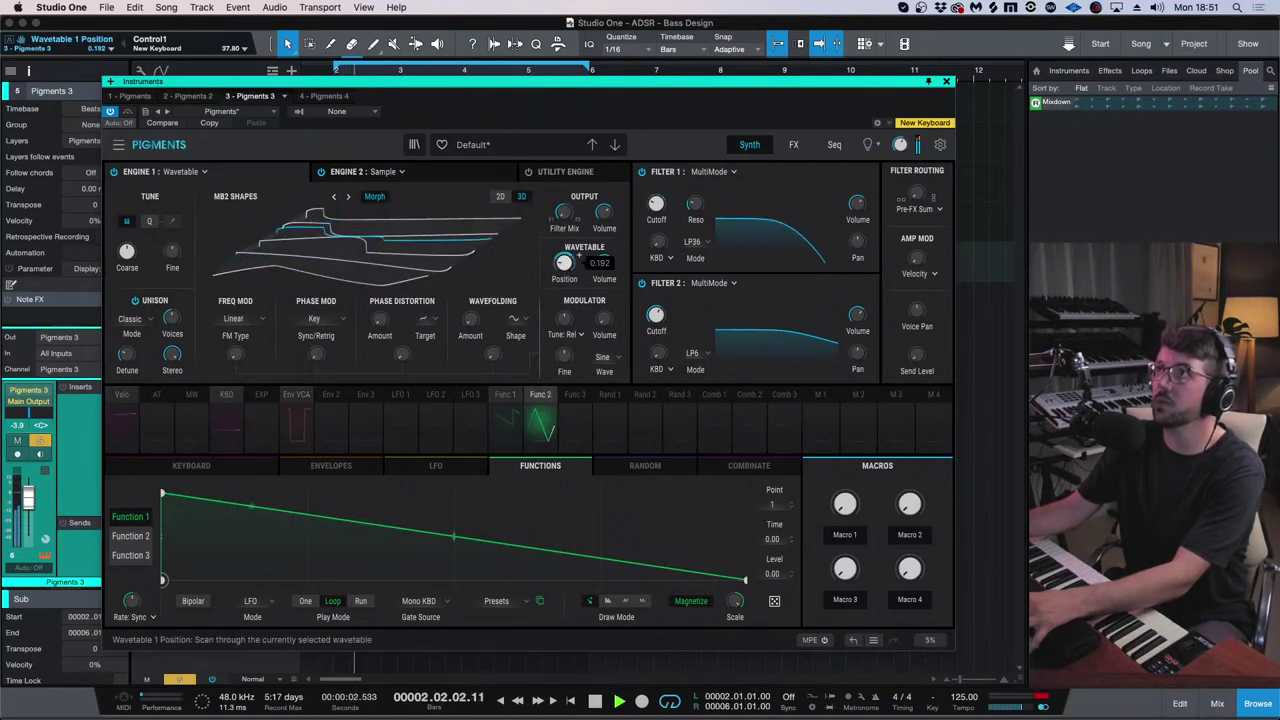
- Bypass Engine 1 and set the unison voices of the Engine 2 sample to 4
click(114, 171)
click(452, 177)
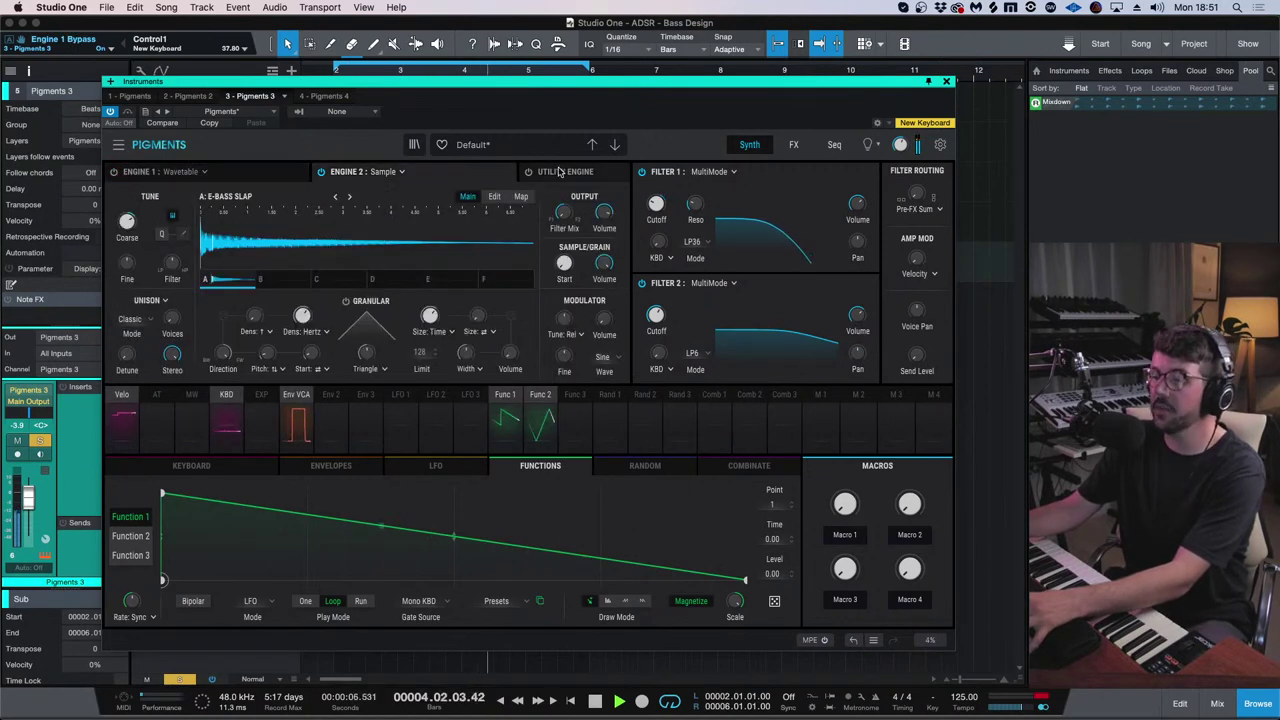
mouse_move(918, 146)
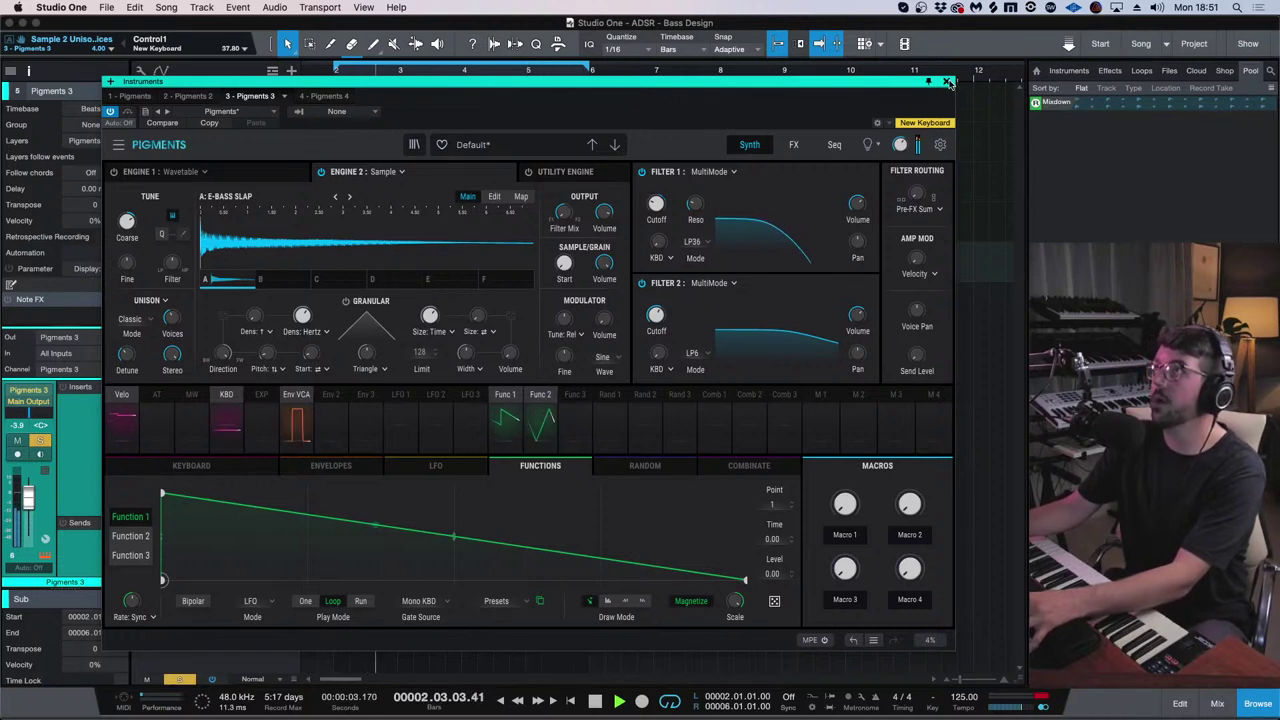
- Replace the Stereo Pan effect in FX B with a Compressor
click(796, 144)
click(567, 174)
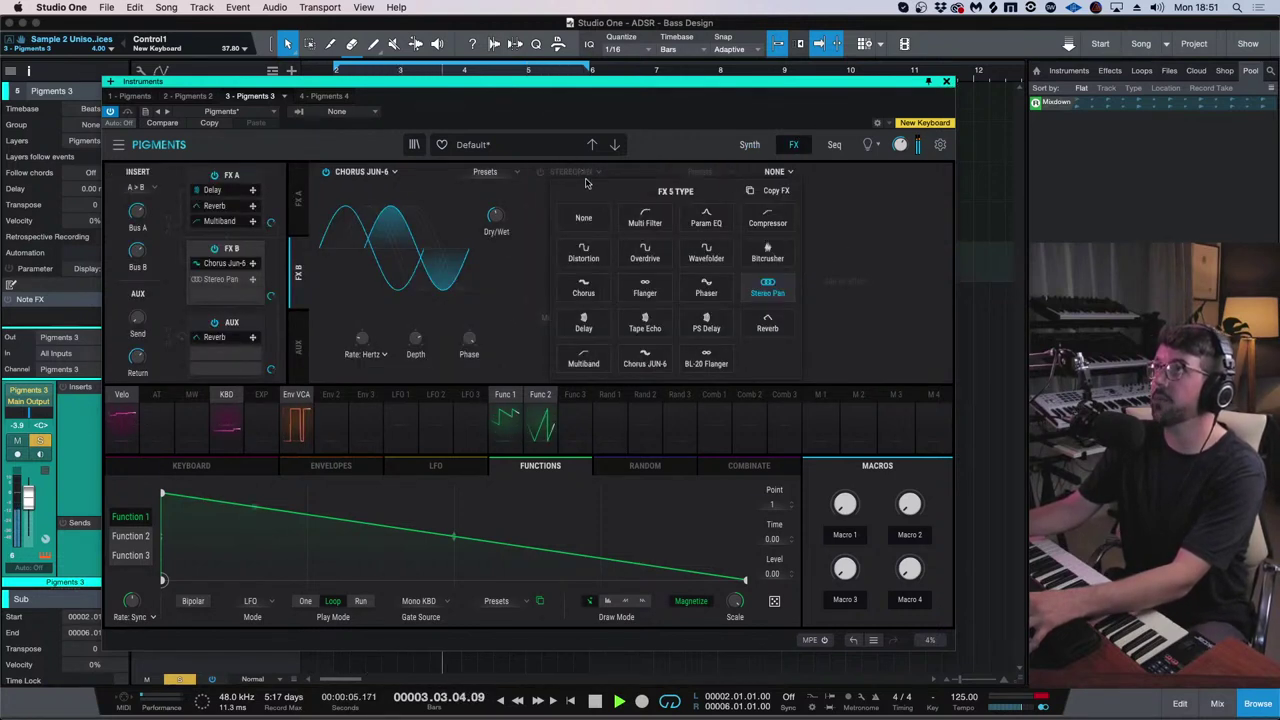
click(790, 229)
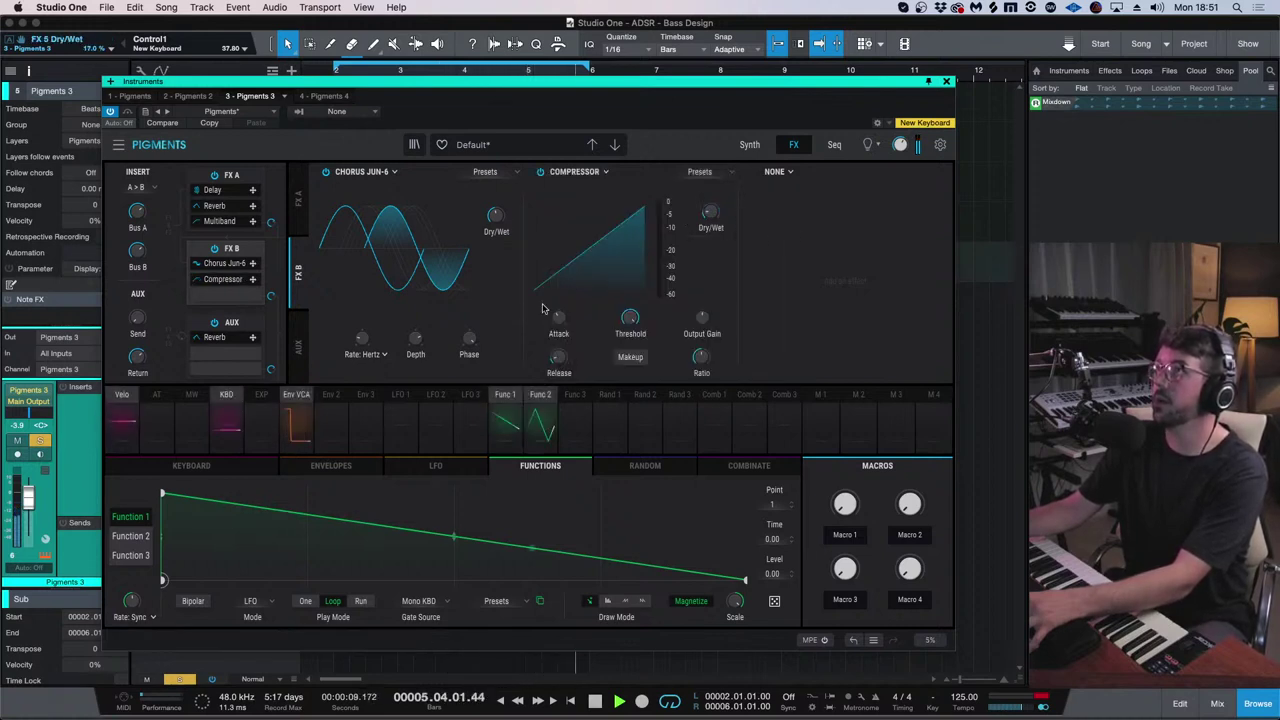
- Lower the compressor's threshold, adjust its release and output gain, and turn on automatic makeup gain
drag(630, 318, 630, 345)
mouse_move(583, 314)
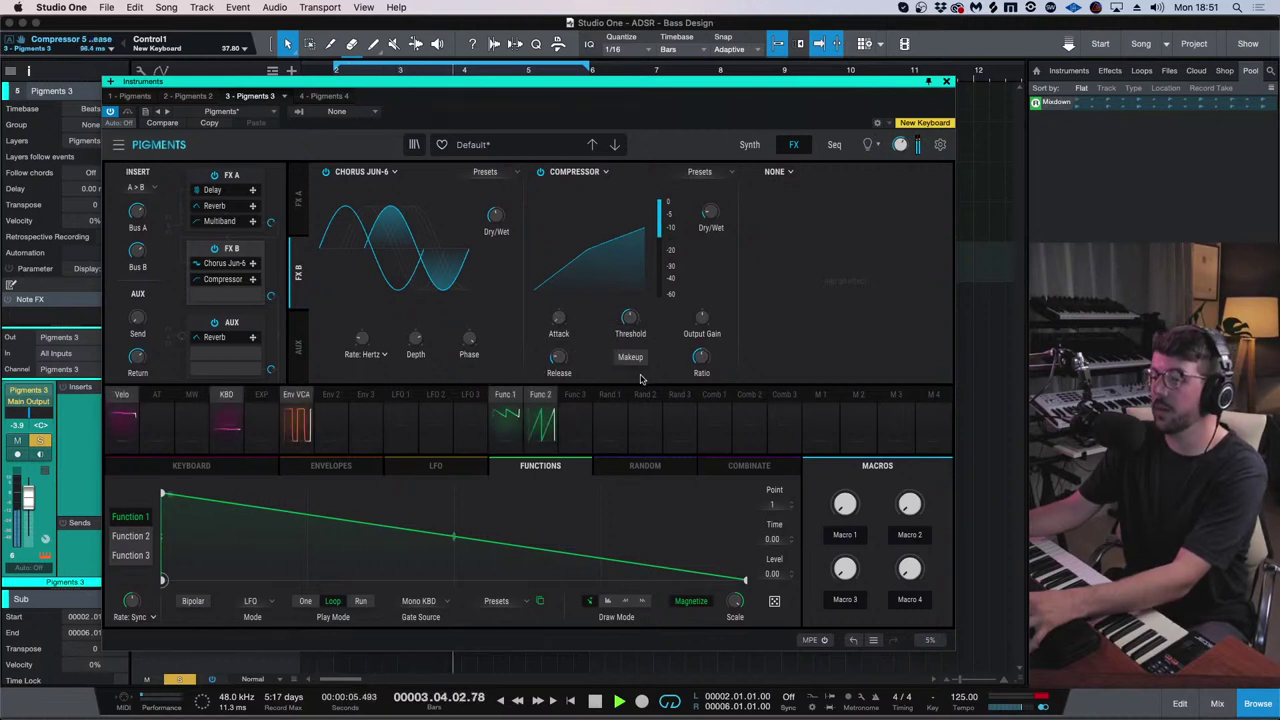
mouse_move(702, 318)
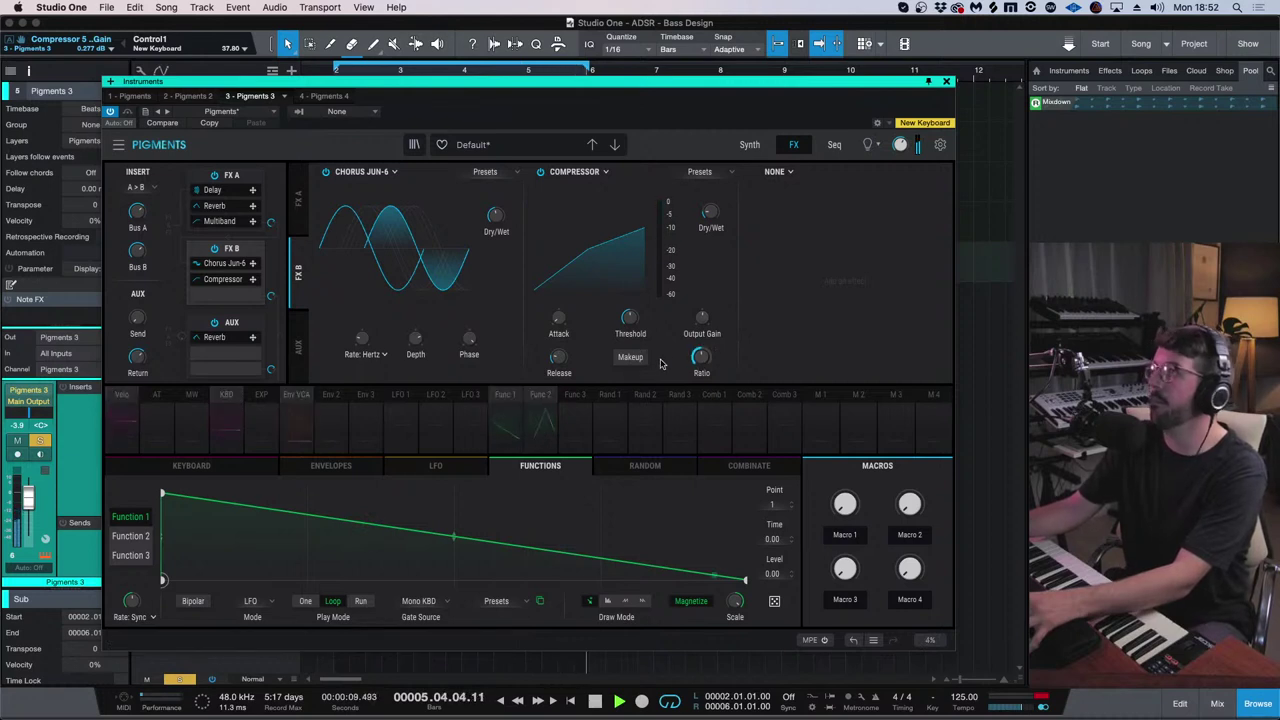
click(630, 357)
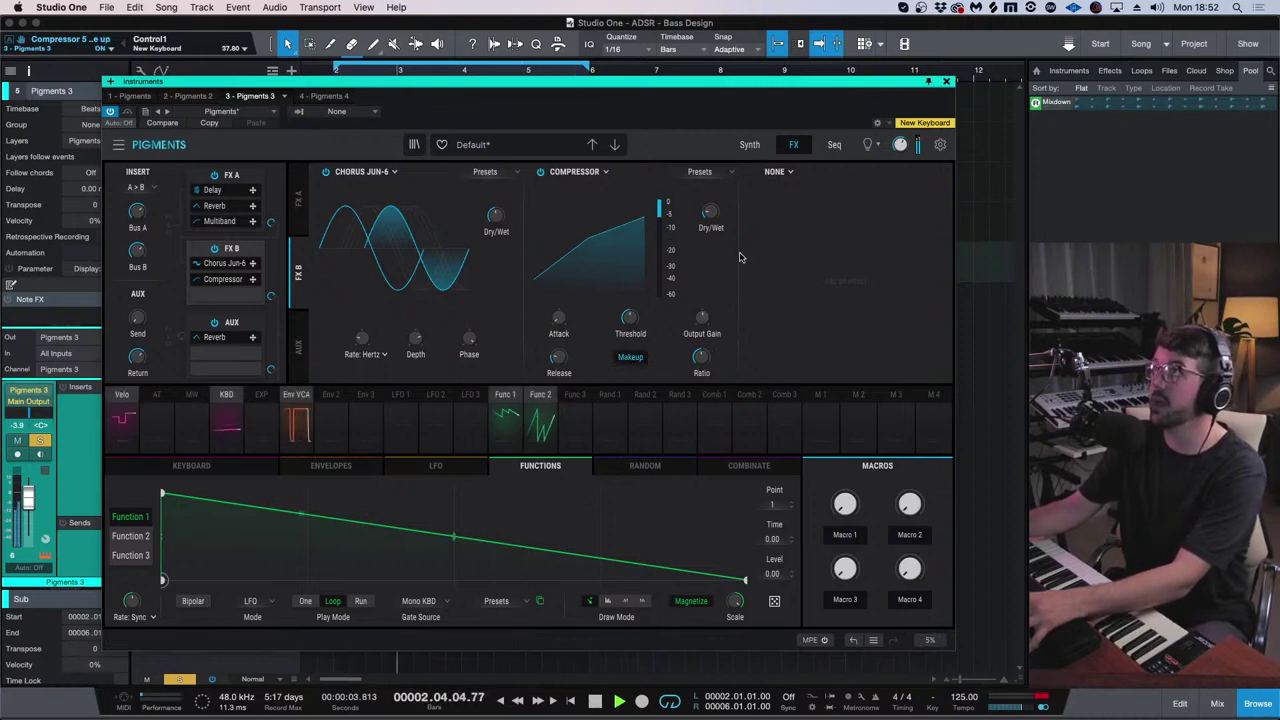
- Set the Pigments 3 master volume to -8.76 dB and bypass the Reverb in FX A
mouse_move(722, 204)
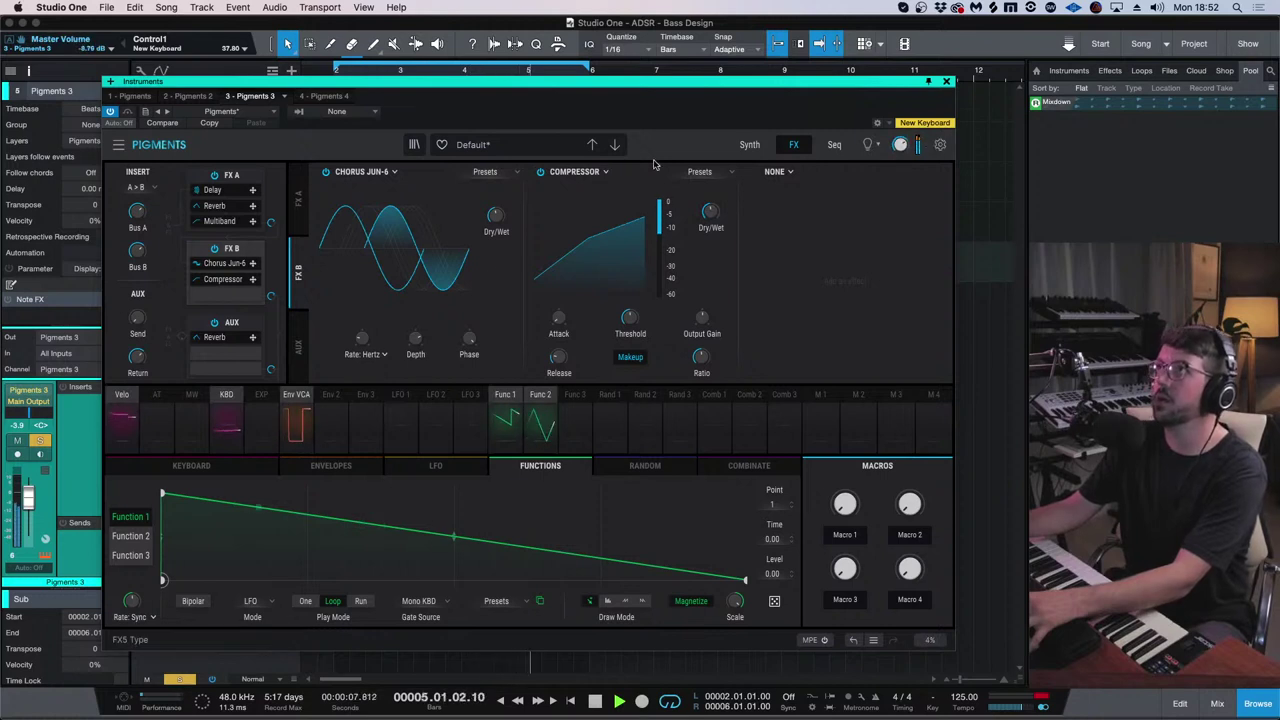
click(749, 146)
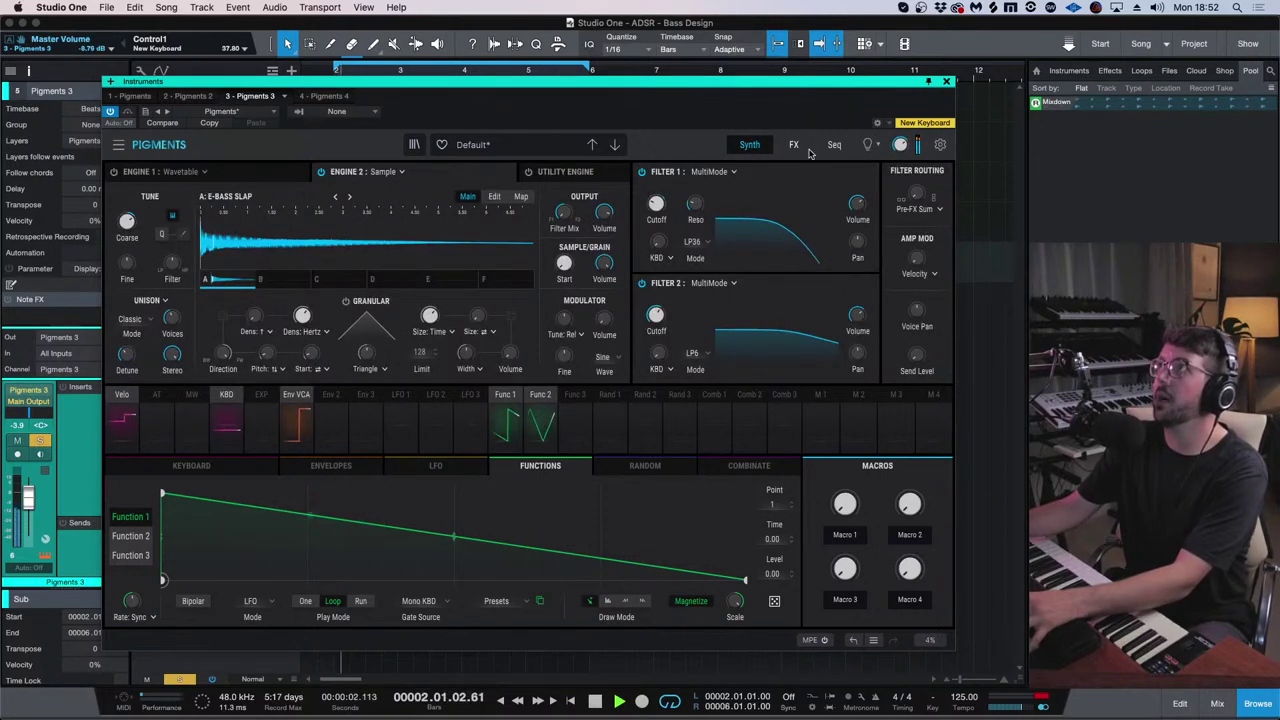
click(805, 147)
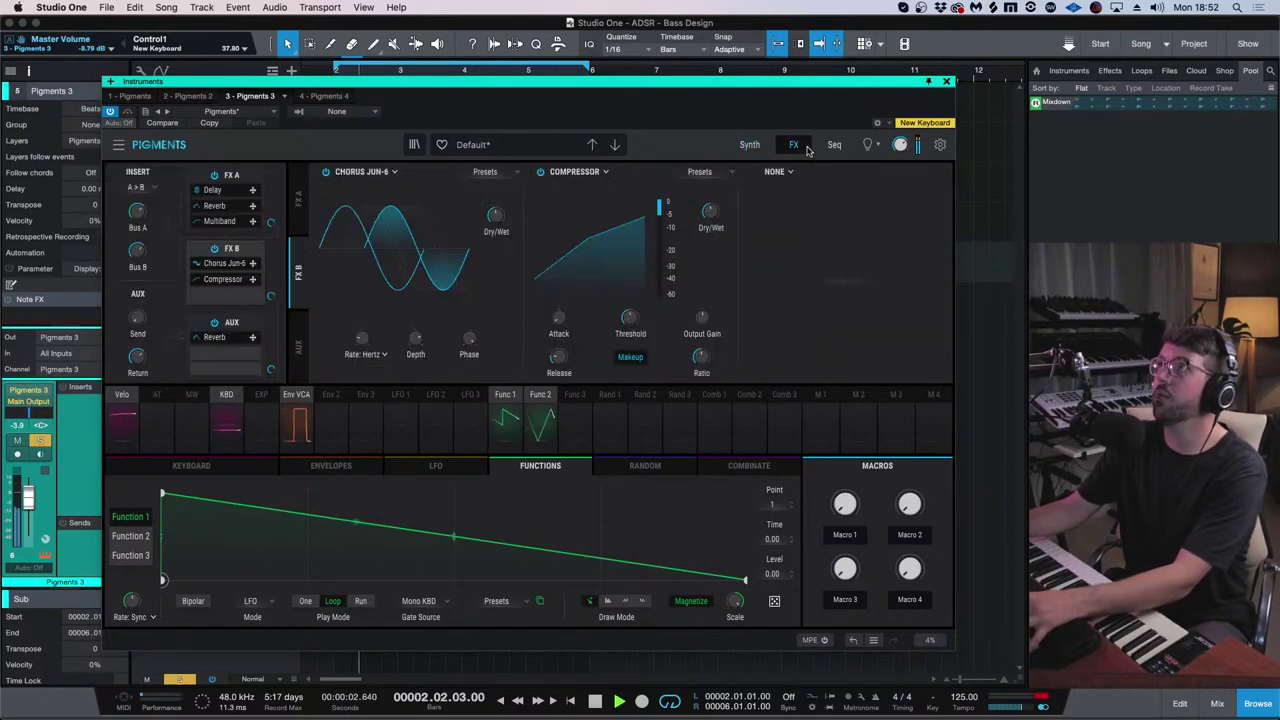
click(296, 190)
click(541, 172)
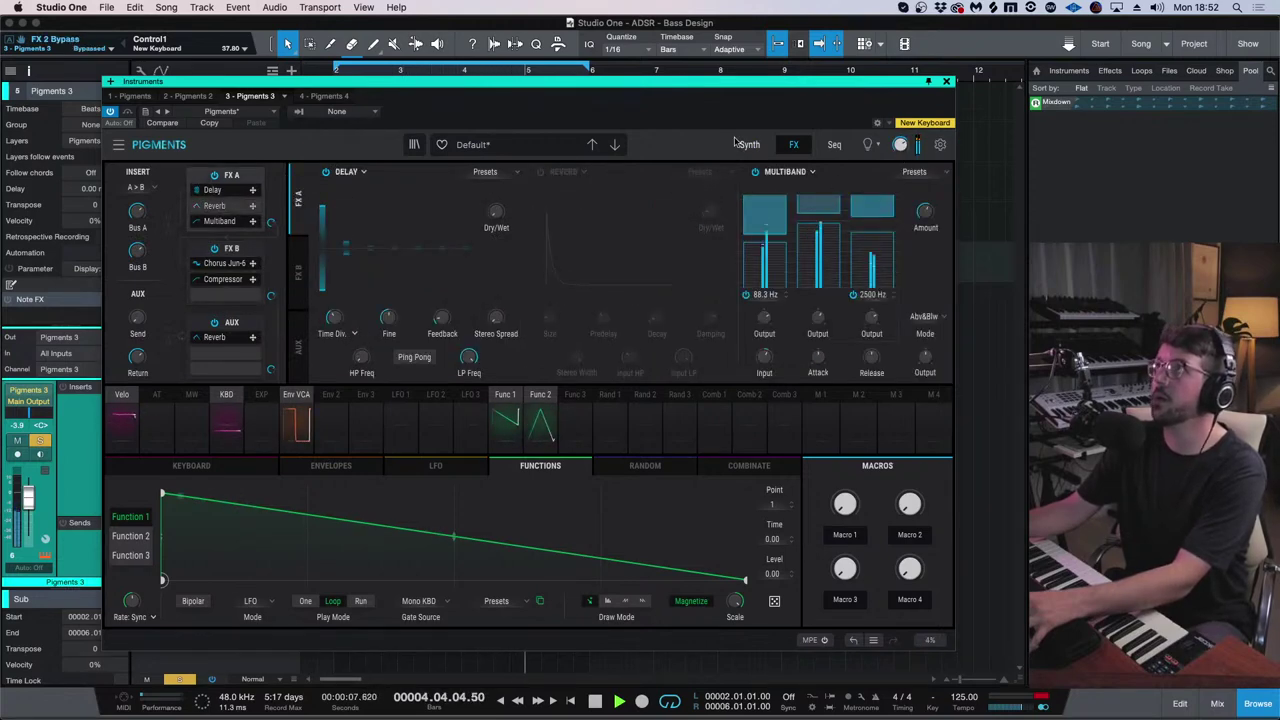
- Set Engine 2's coarse tuning to 24 semitones and shape Env VCA with a slightly longer attack, lower sustain and a 0.031 s release
click(751, 146)
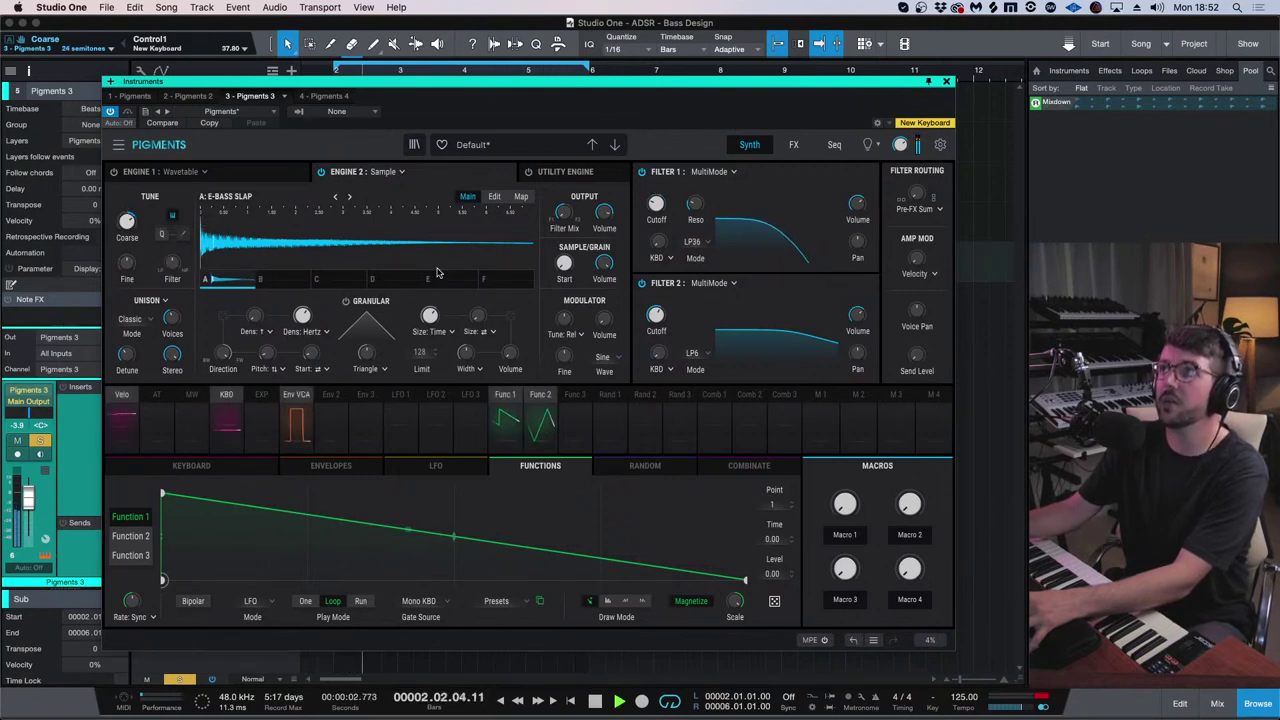
click(350, 467)
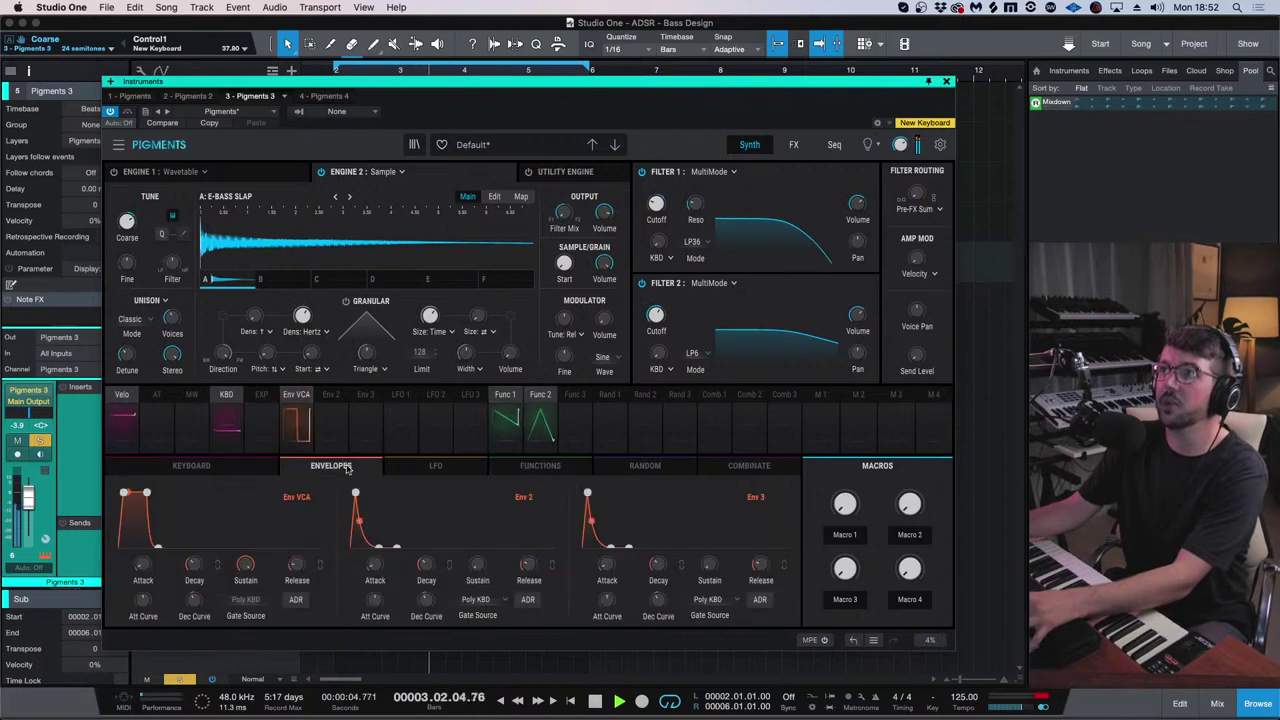
drag(146, 575, 157, 555)
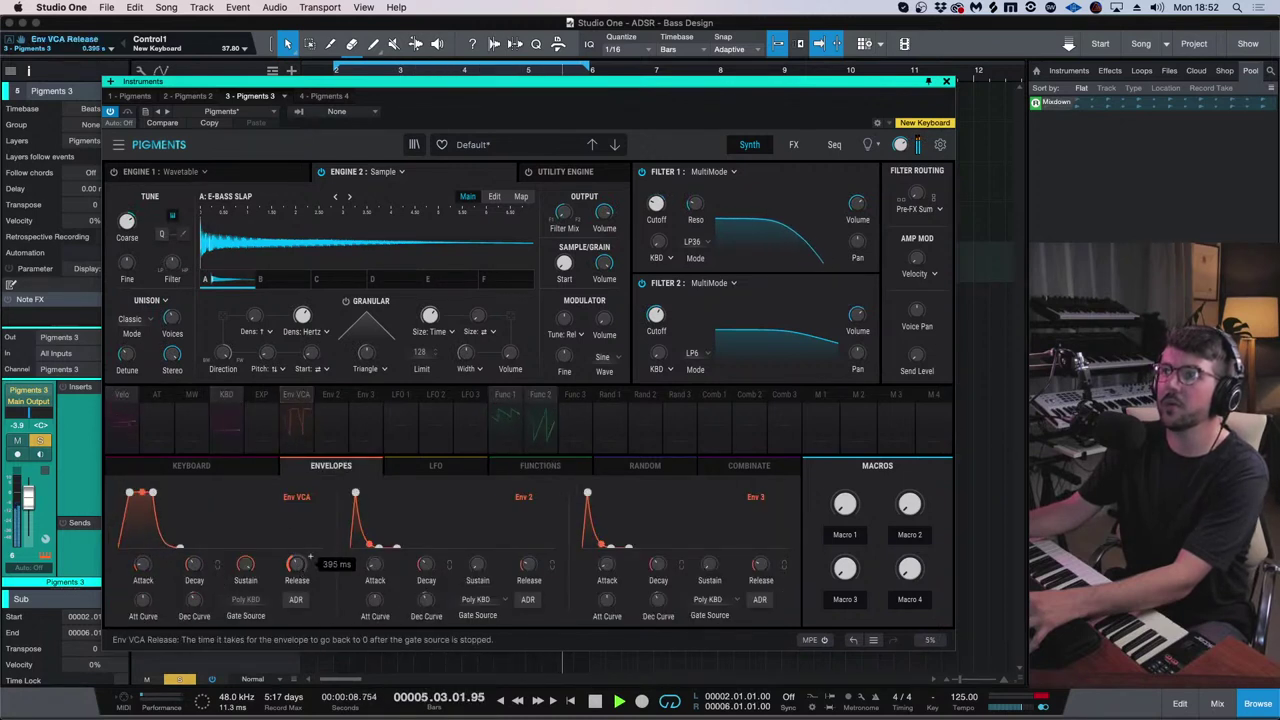
drag(246, 570, 197, 553)
drag(298, 567, 243, 563)
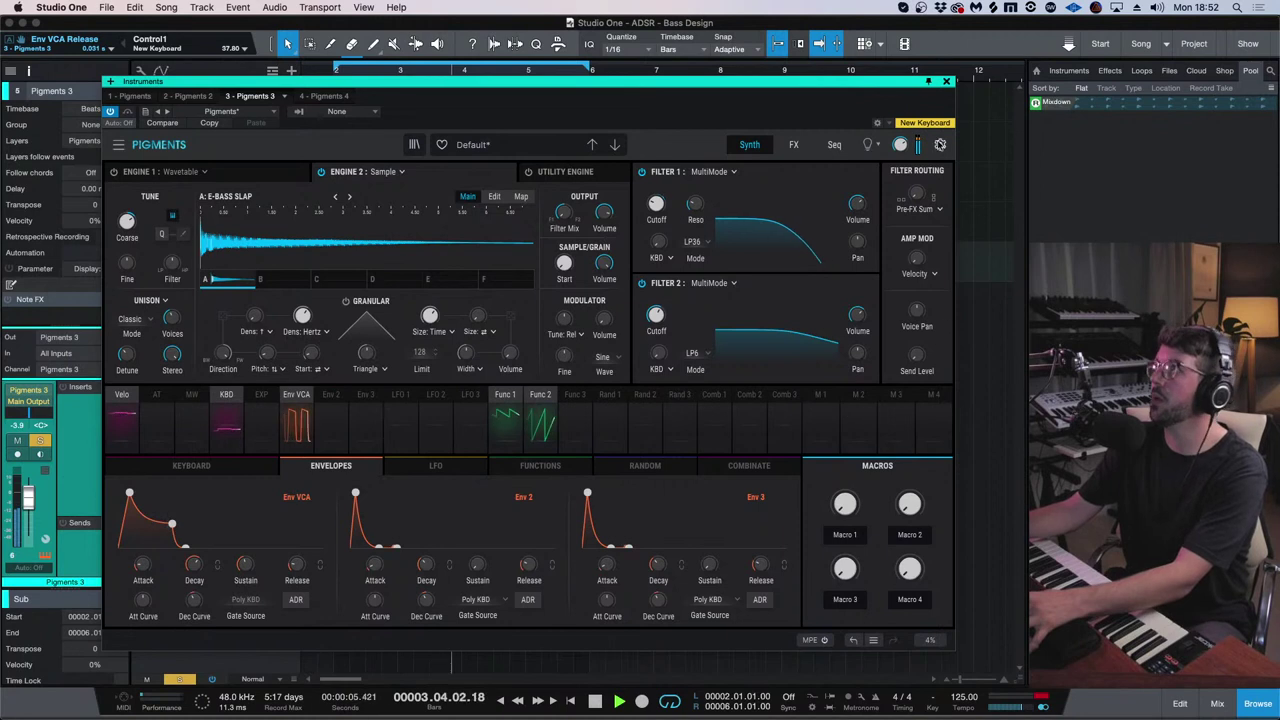
- Unsolo the Pigments 3 track, play all layers from bar 2, and lower the Pigments 3 volume to -6.6 dB
key(space)
key(super+w)
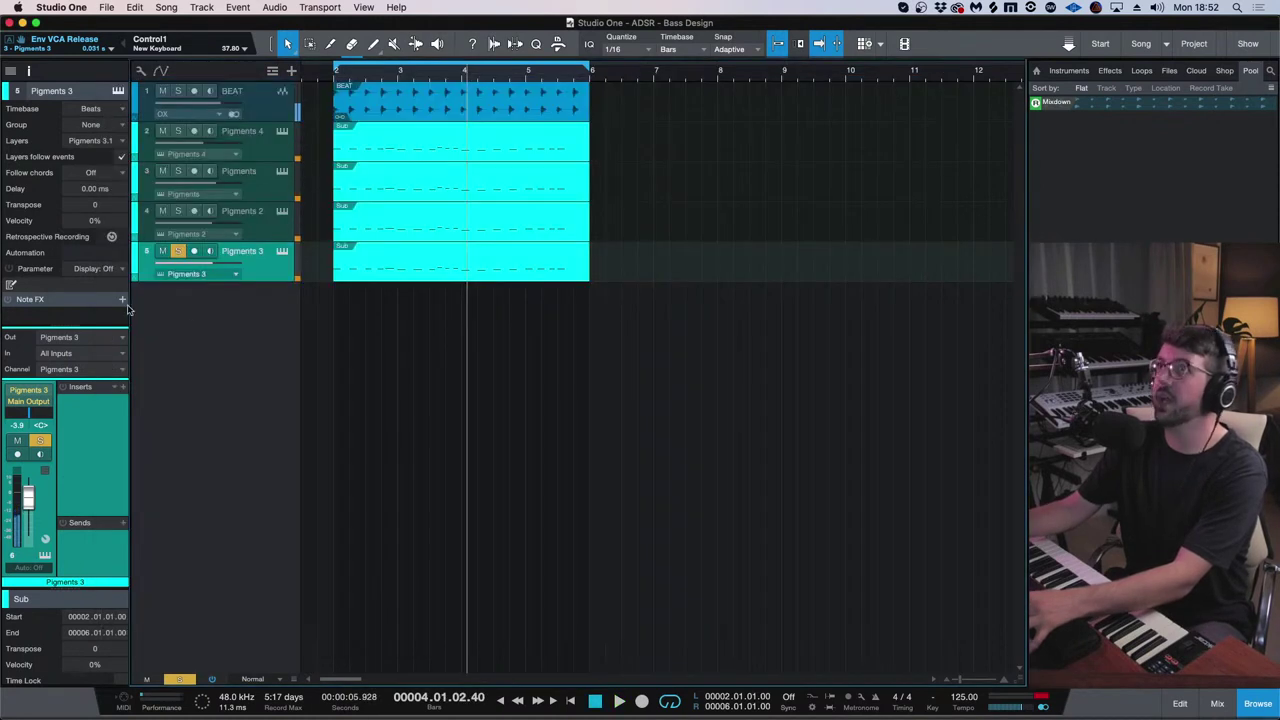
click(176, 251)
click(336, 82)
key(space)
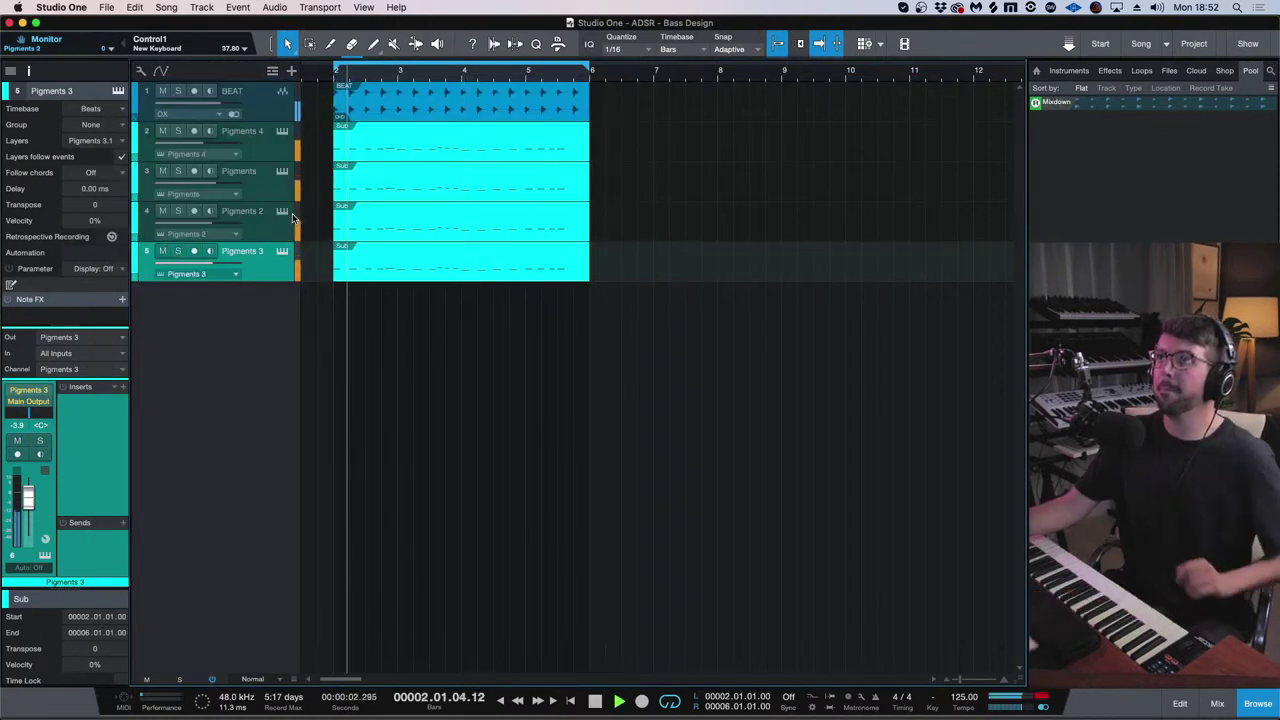
drag(222, 263, 213, 263)
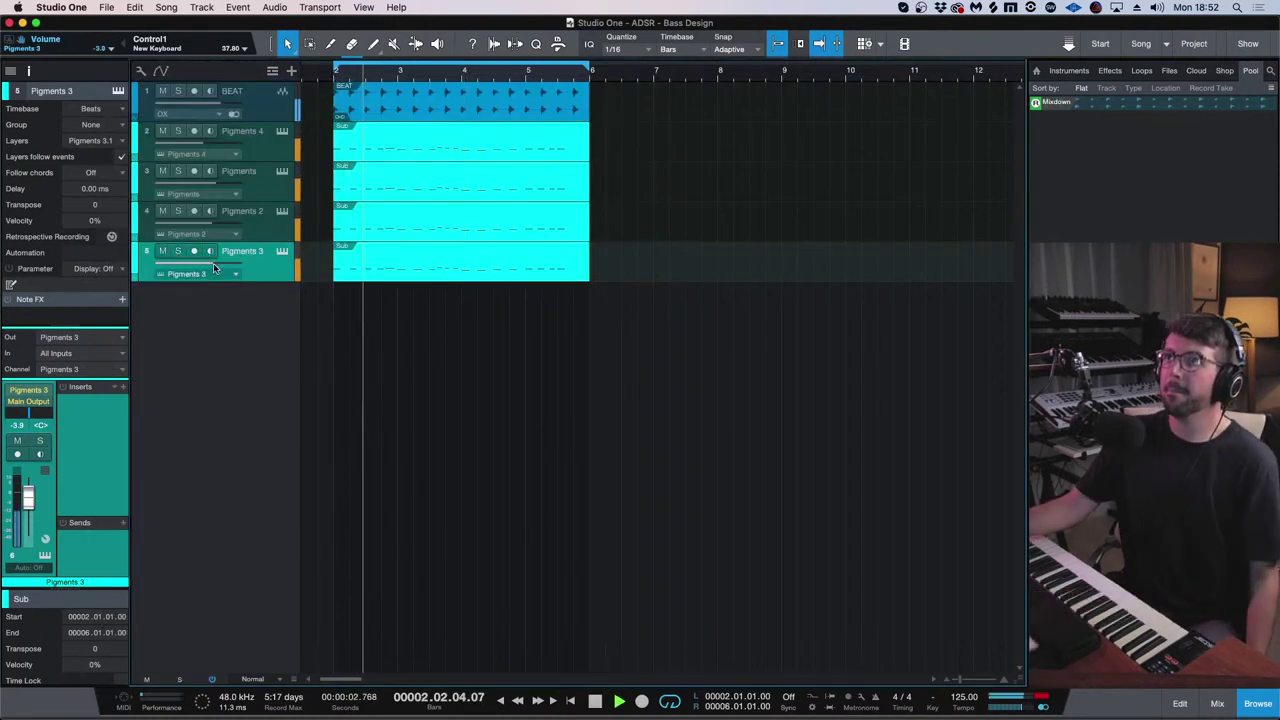
- Select all four Pigments tracks and add a shared bus for their channels
click(262, 148)
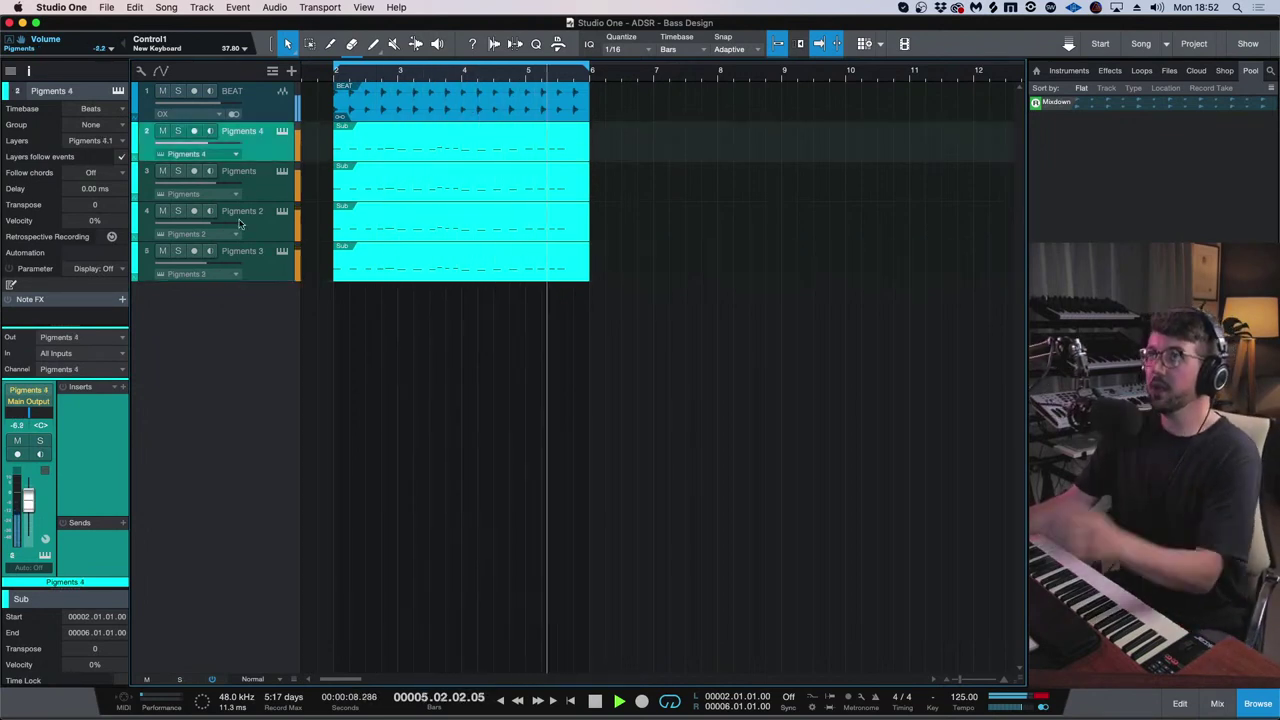
shift+click(251, 263)
right_click(251, 263)
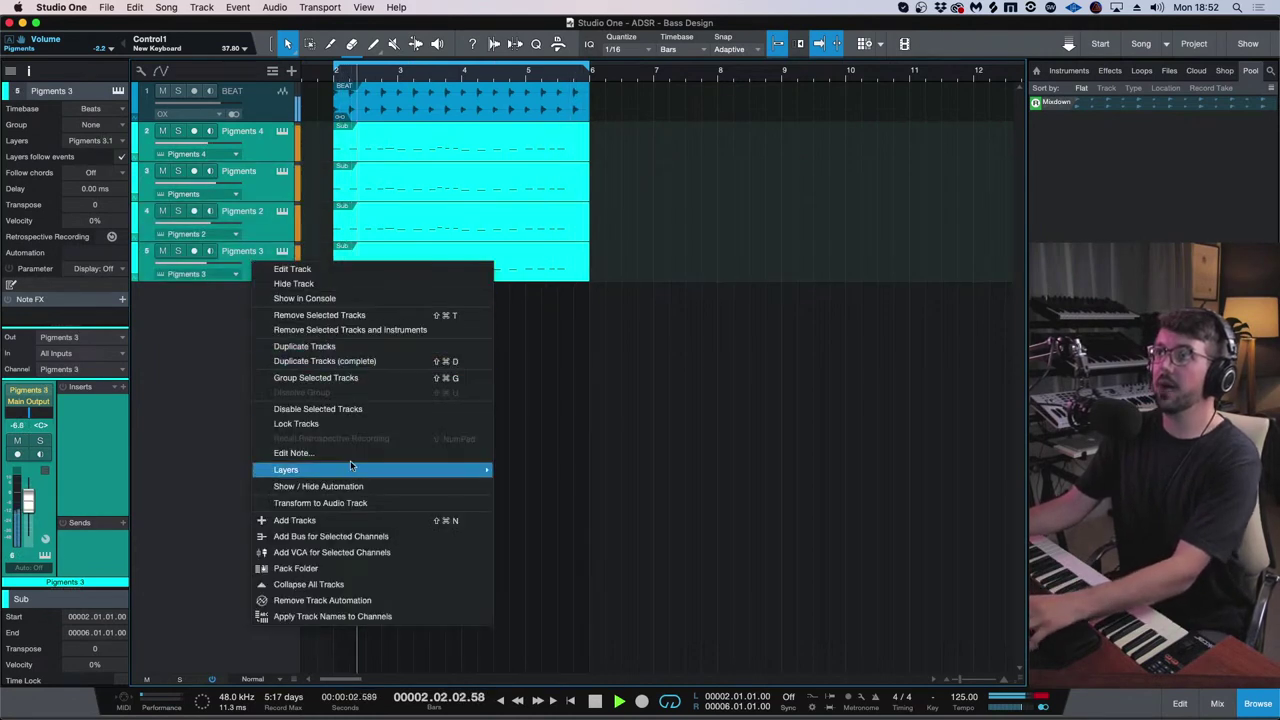
click(330, 536)
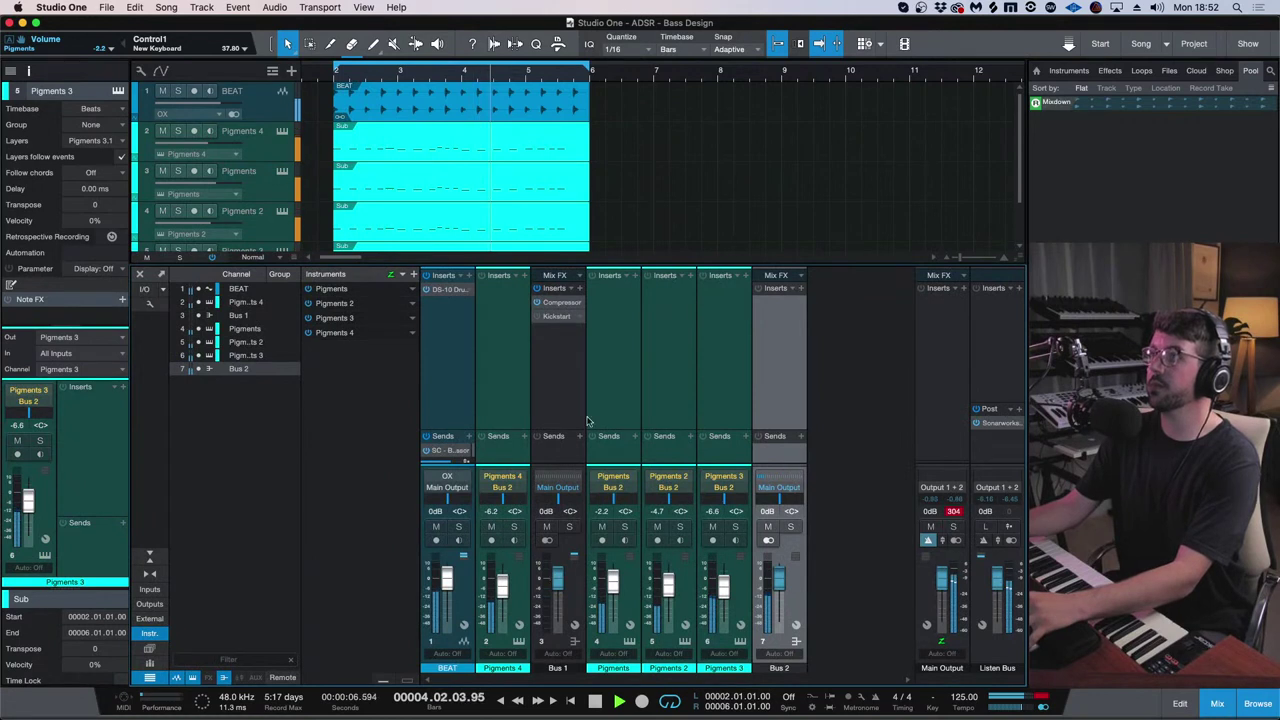
- Copy the Compressor insert from Bus 1 to Bus 2 with its makeup gain at 5.76 dB
click(584, 318)
drag(563, 304, 819, 345)
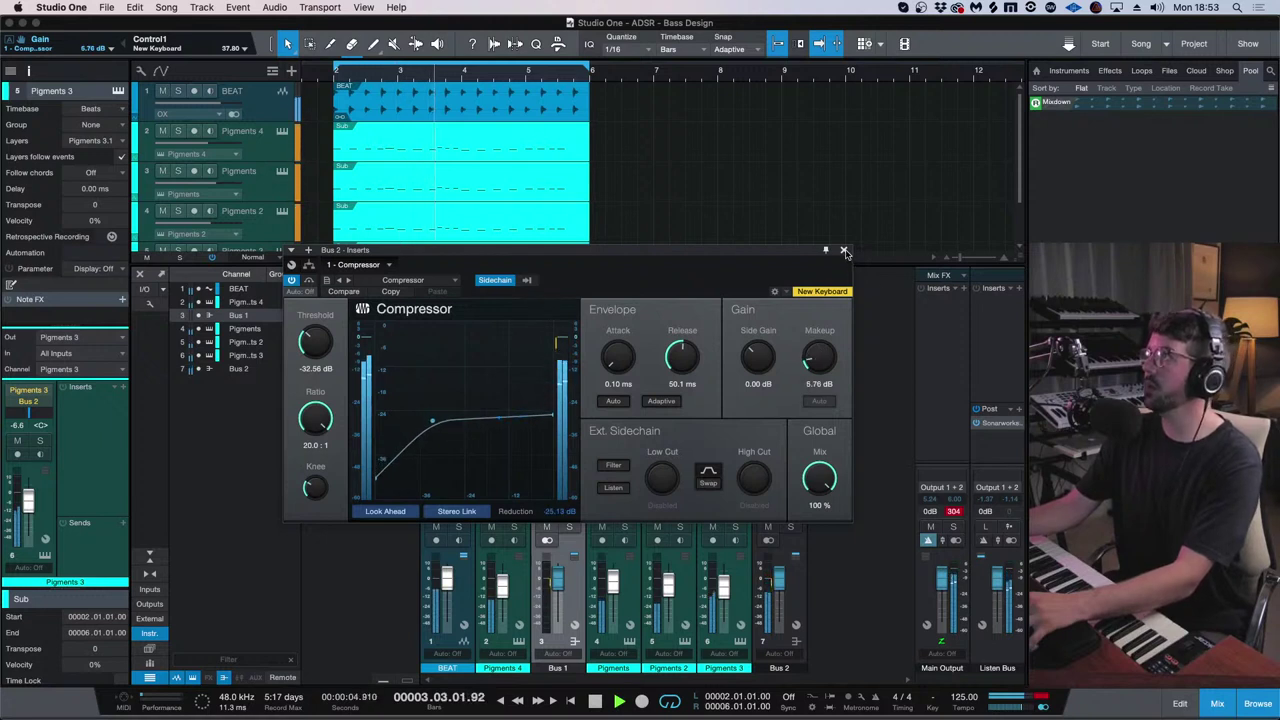
click(844, 251)
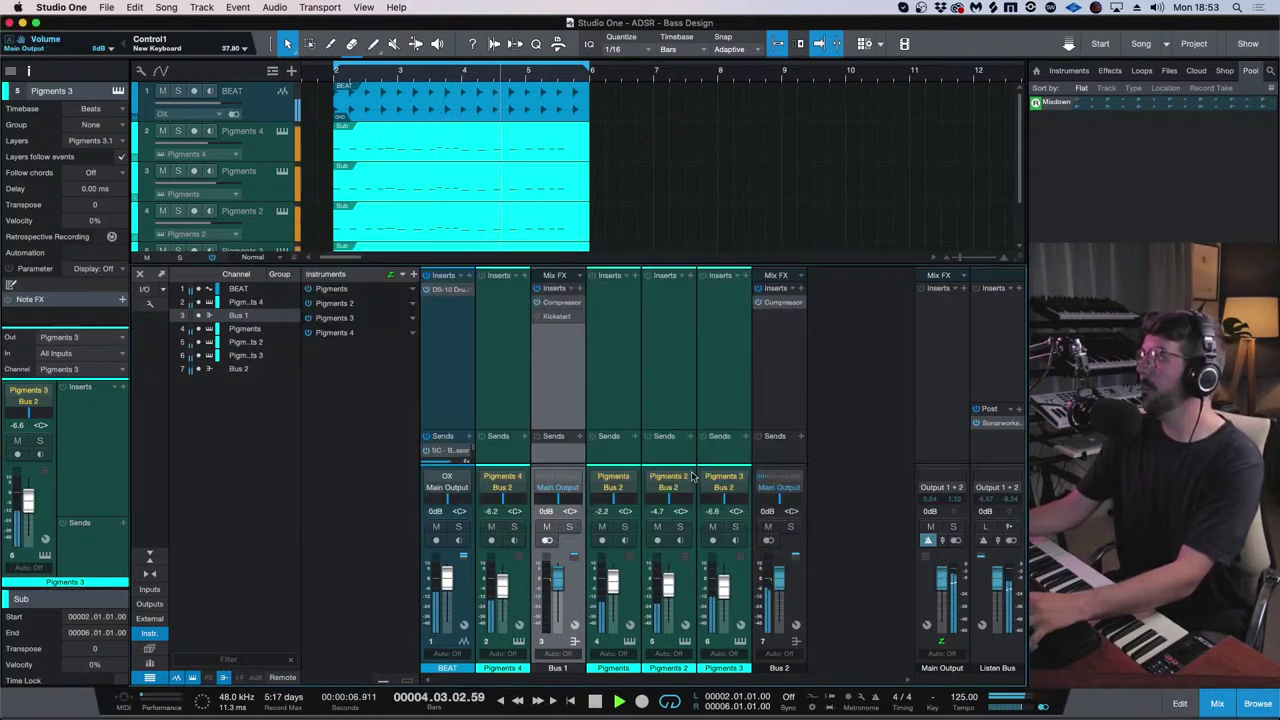
- Move the Pigments 4 channel beside the other Pigments channels, set the Pigments 3 volume to -4.9 dB, and hide the mixer
click(614, 365)
drag(502, 370, 589, 371)
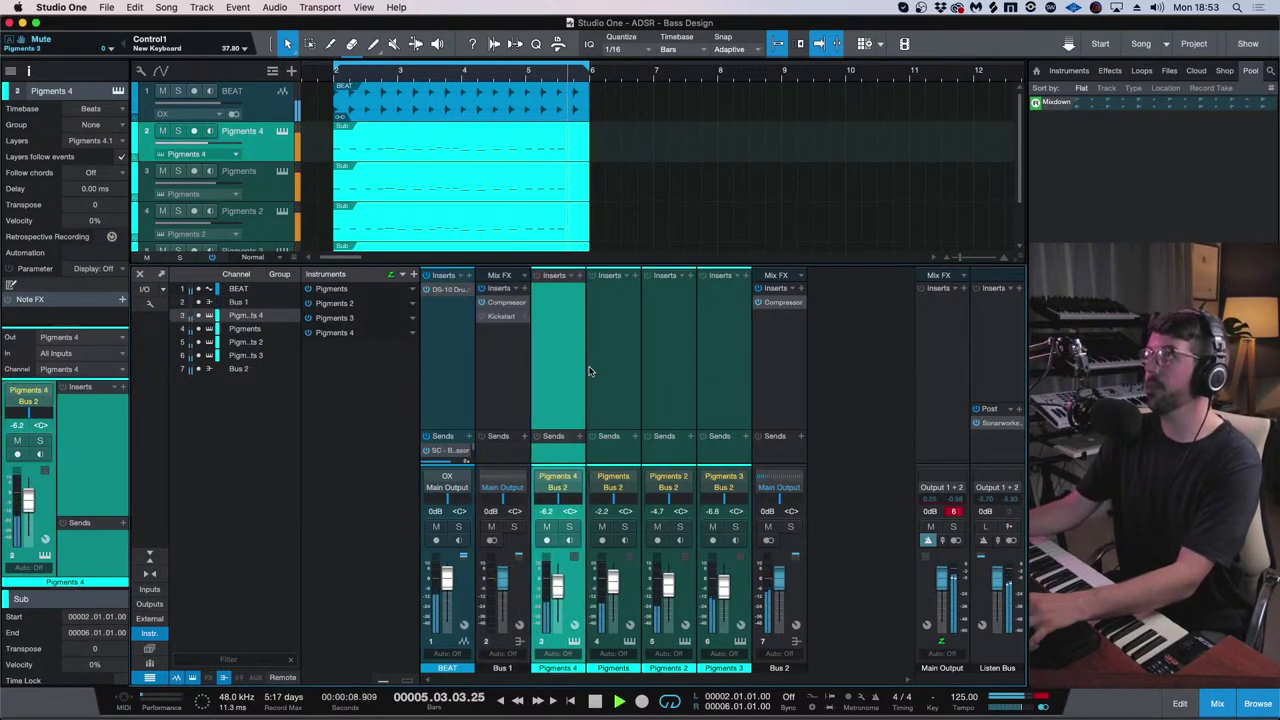
click(716, 406)
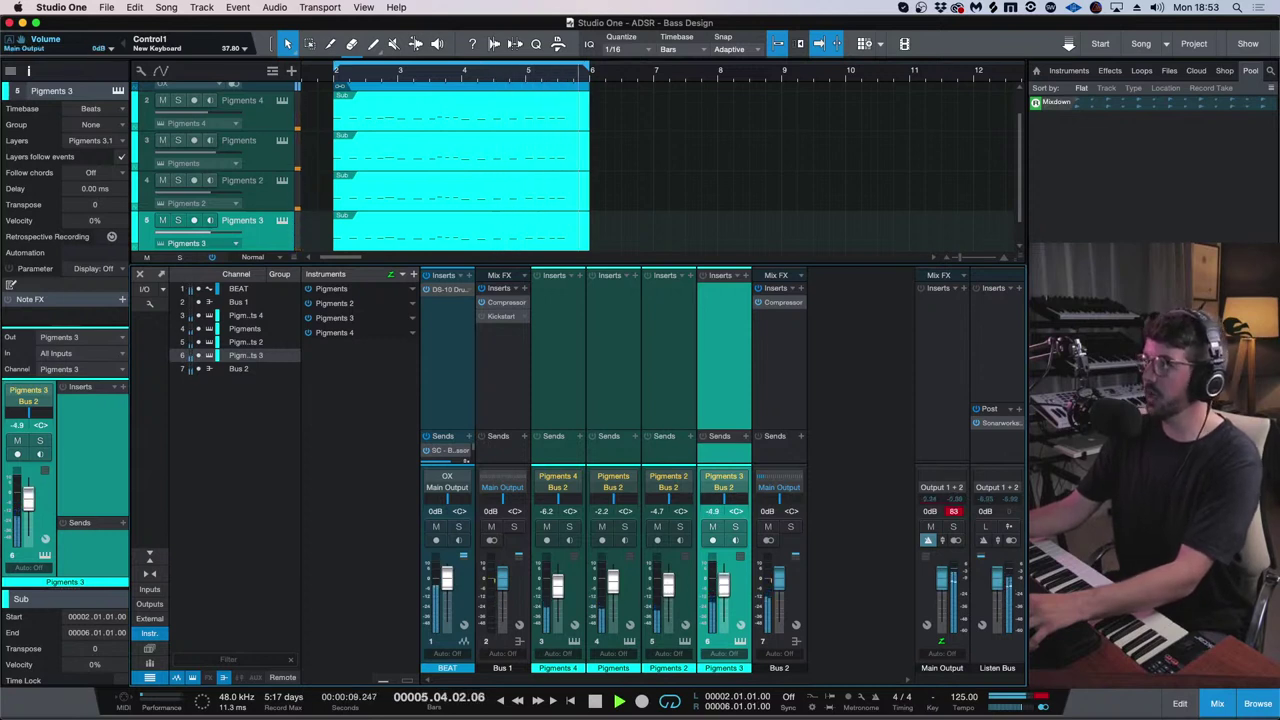
click(1234, 703)
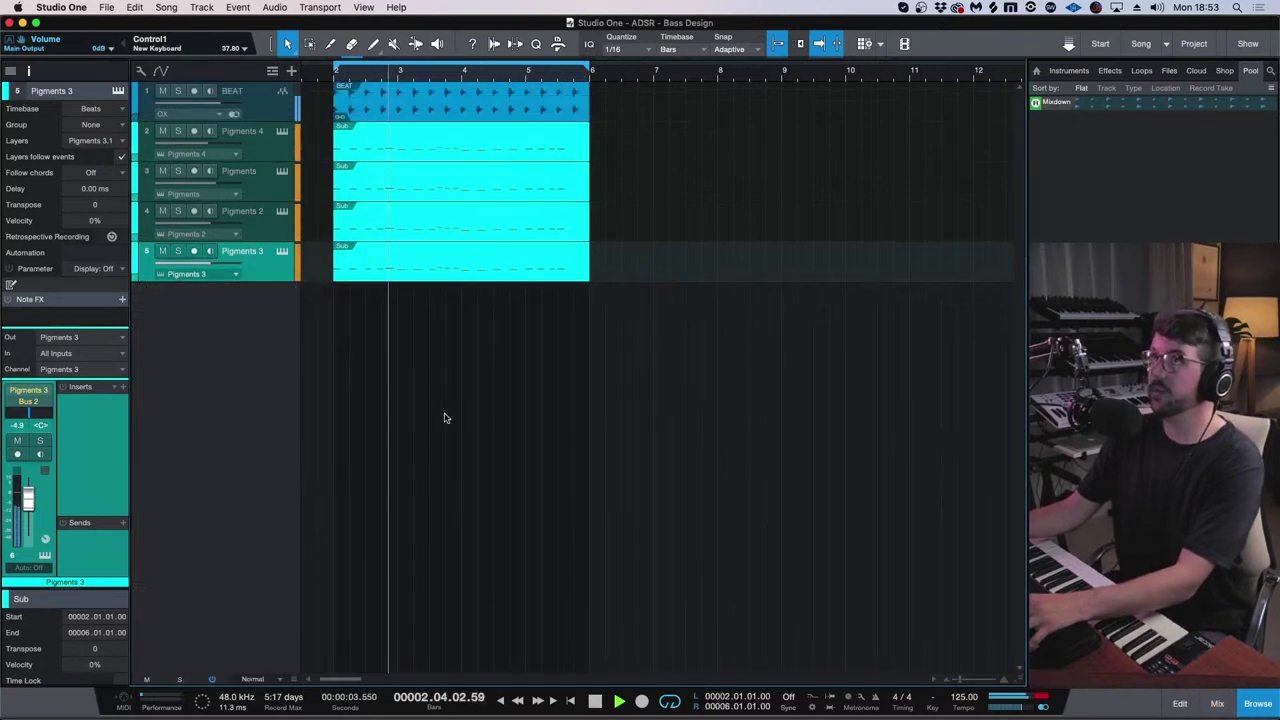
- Change Engine 1 of Pigments 3 to the Harmonic type, solo the track, and turn Engine 1 on
click(283, 249)
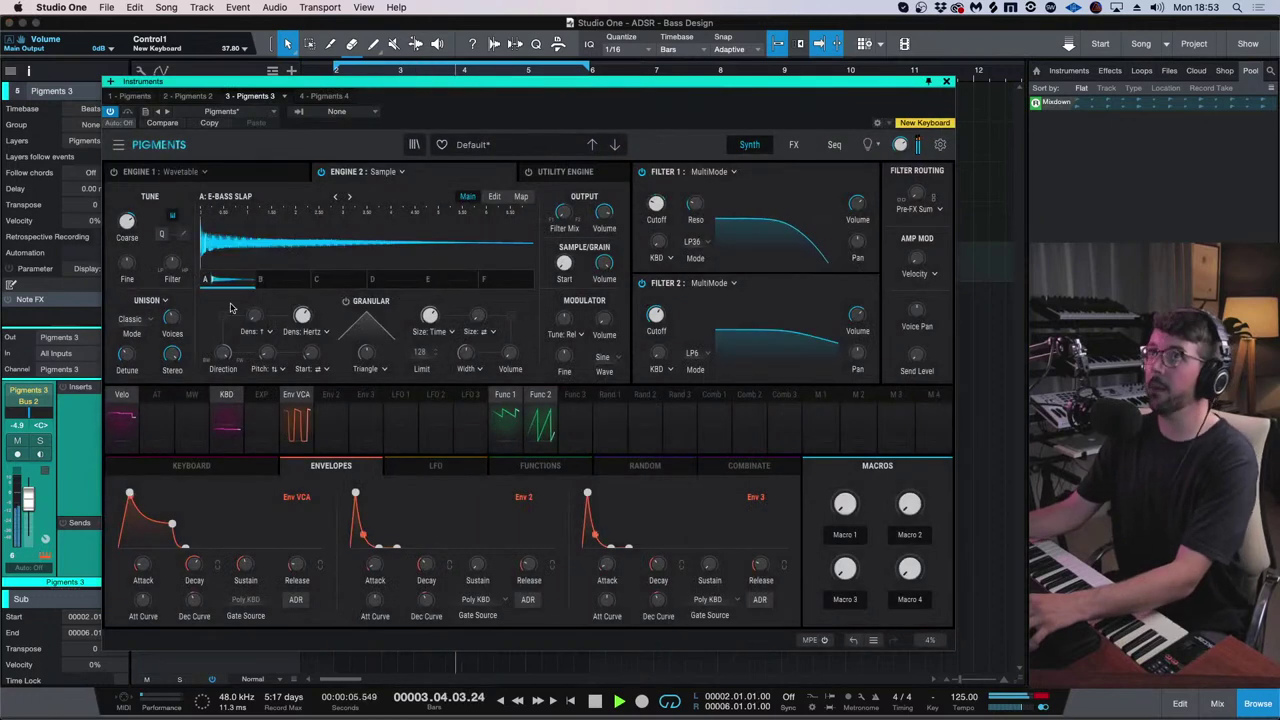
click(156, 301)
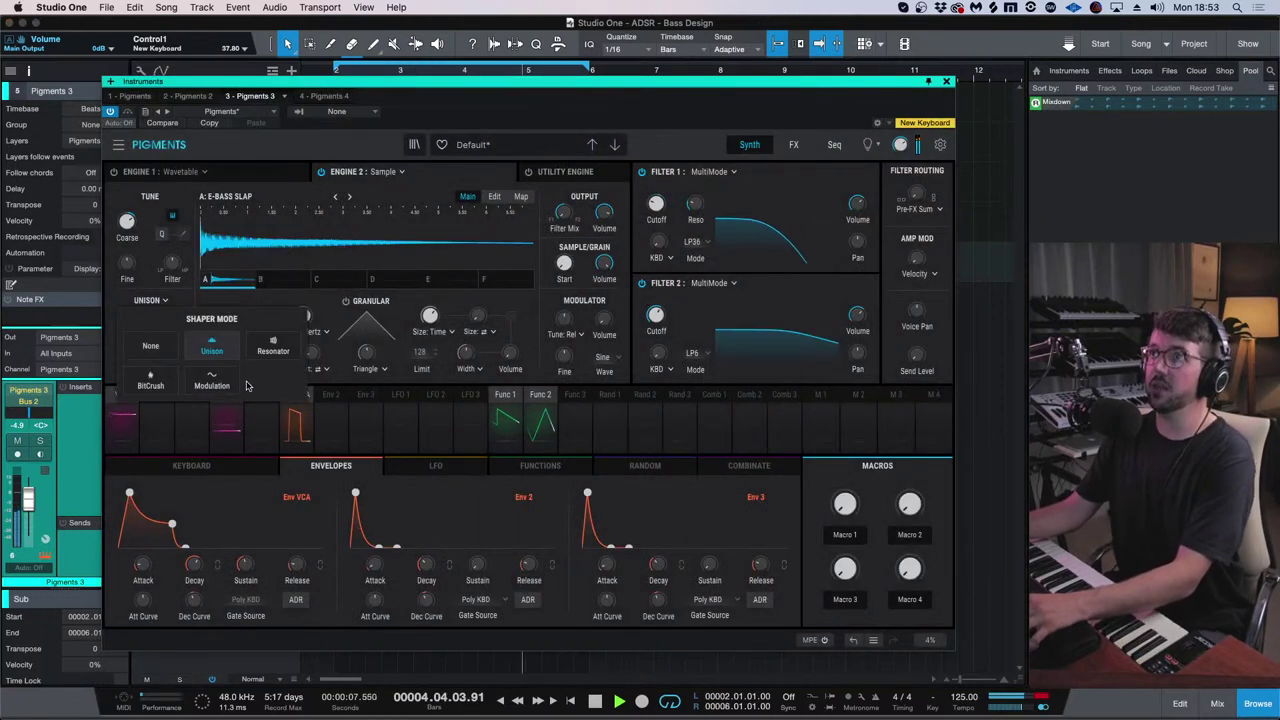
click(160, 171)
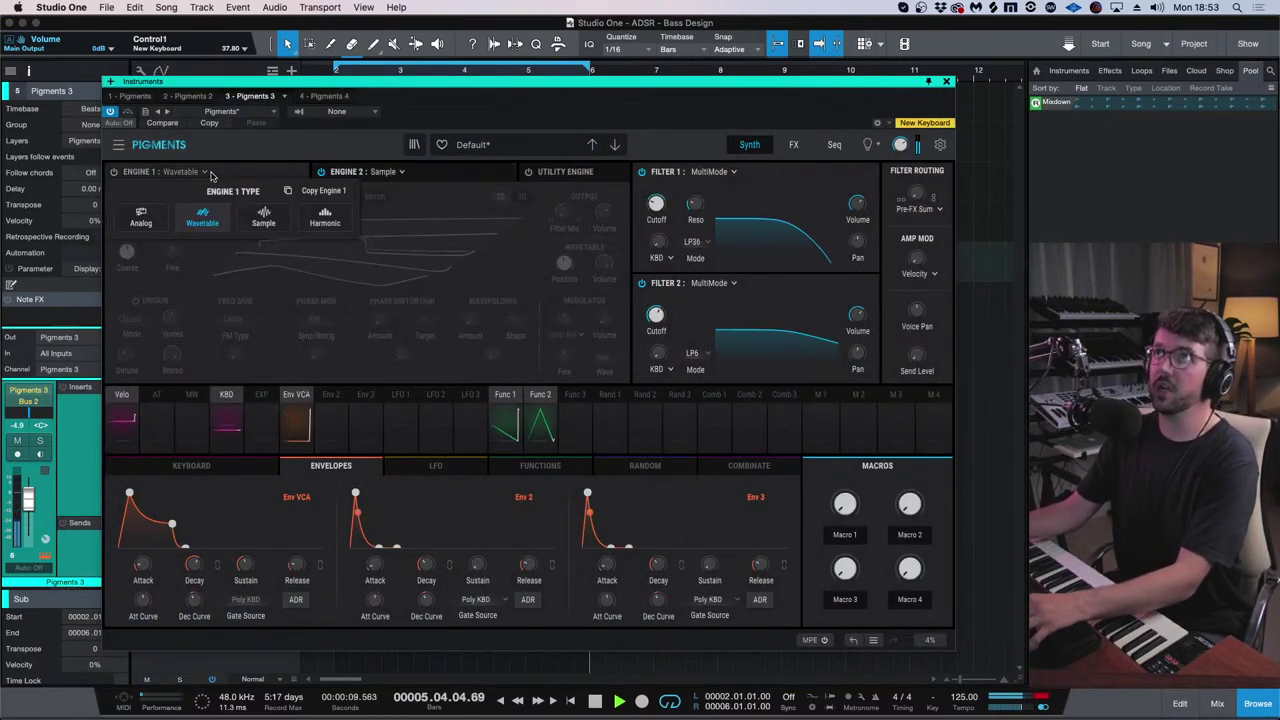
click(325, 217)
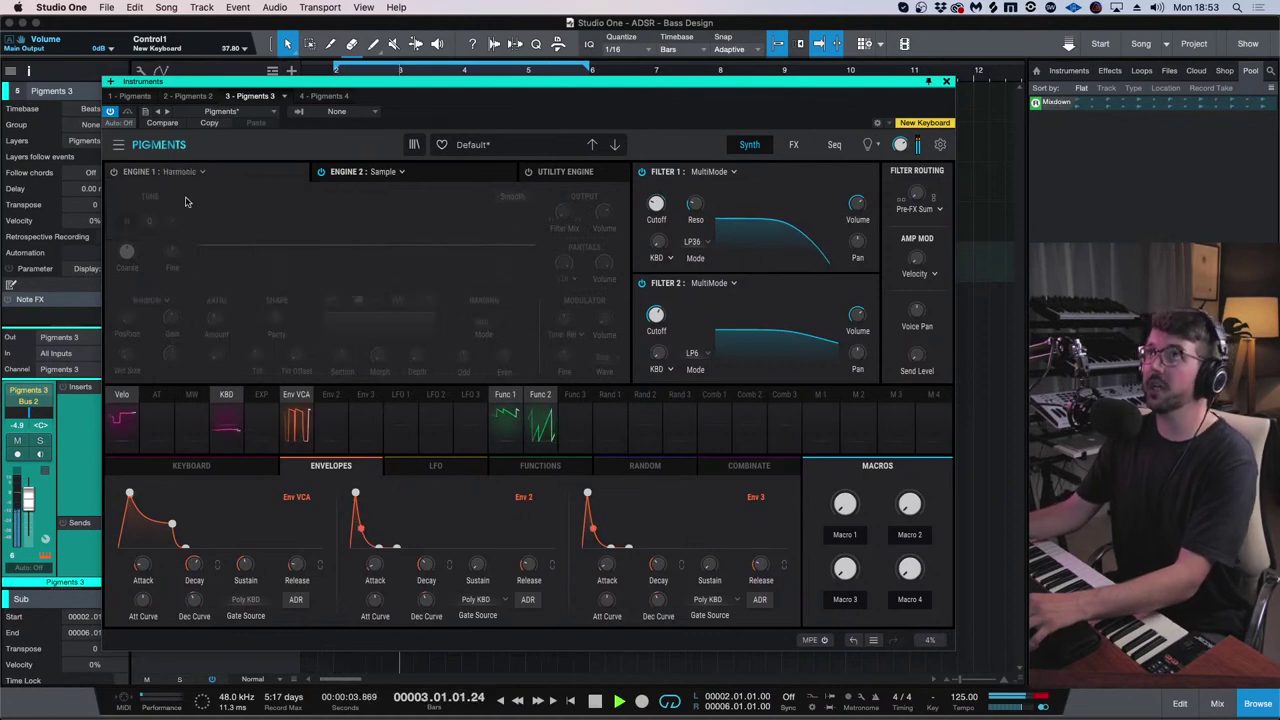
drag(380, 90, 501, 94)
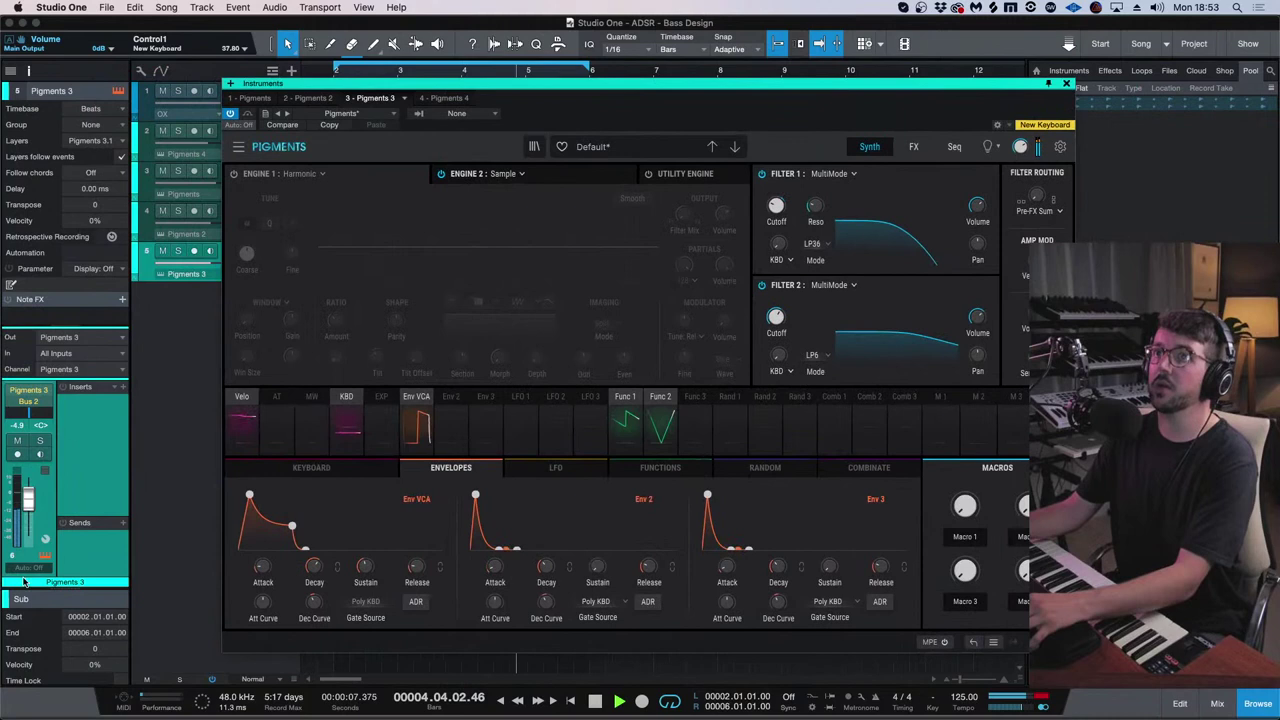
click(41, 441)
click(234, 173)
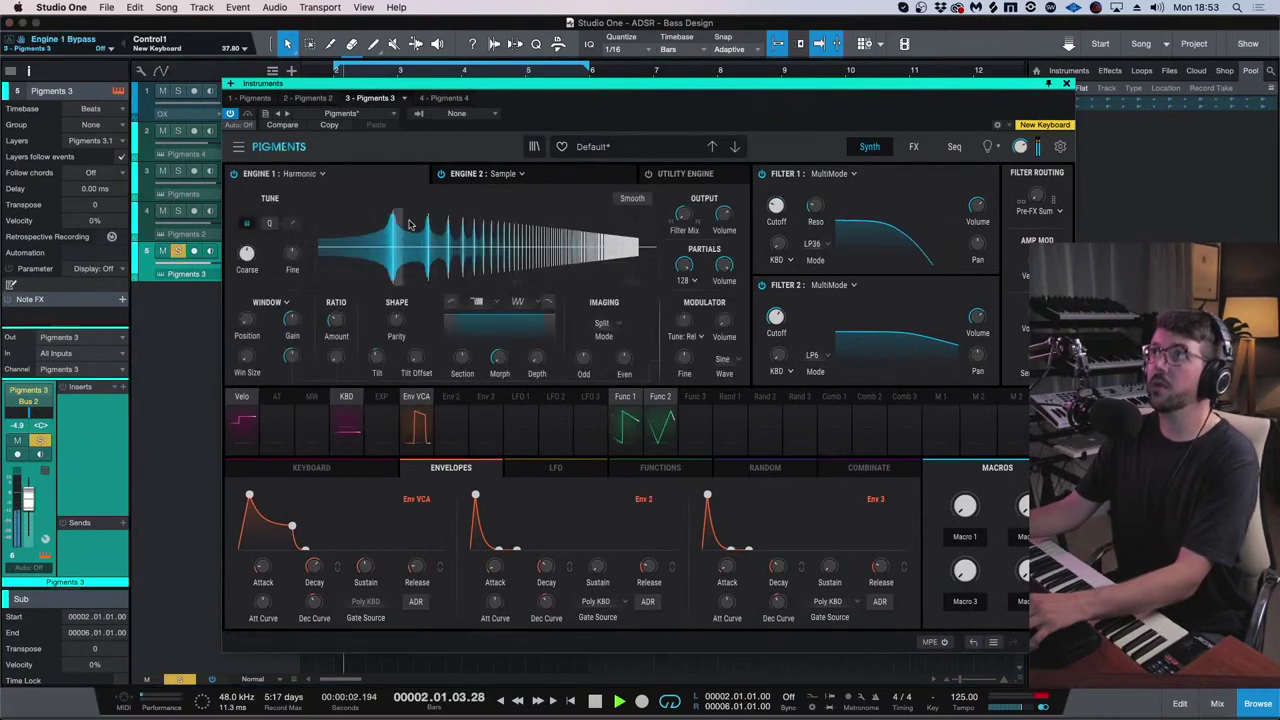
- Set Engine 1's volume to 6.05 dB, bypass Engine 2, and set Engine 1's coarse tuning to 12 semitones
mouse_move(291, 266)
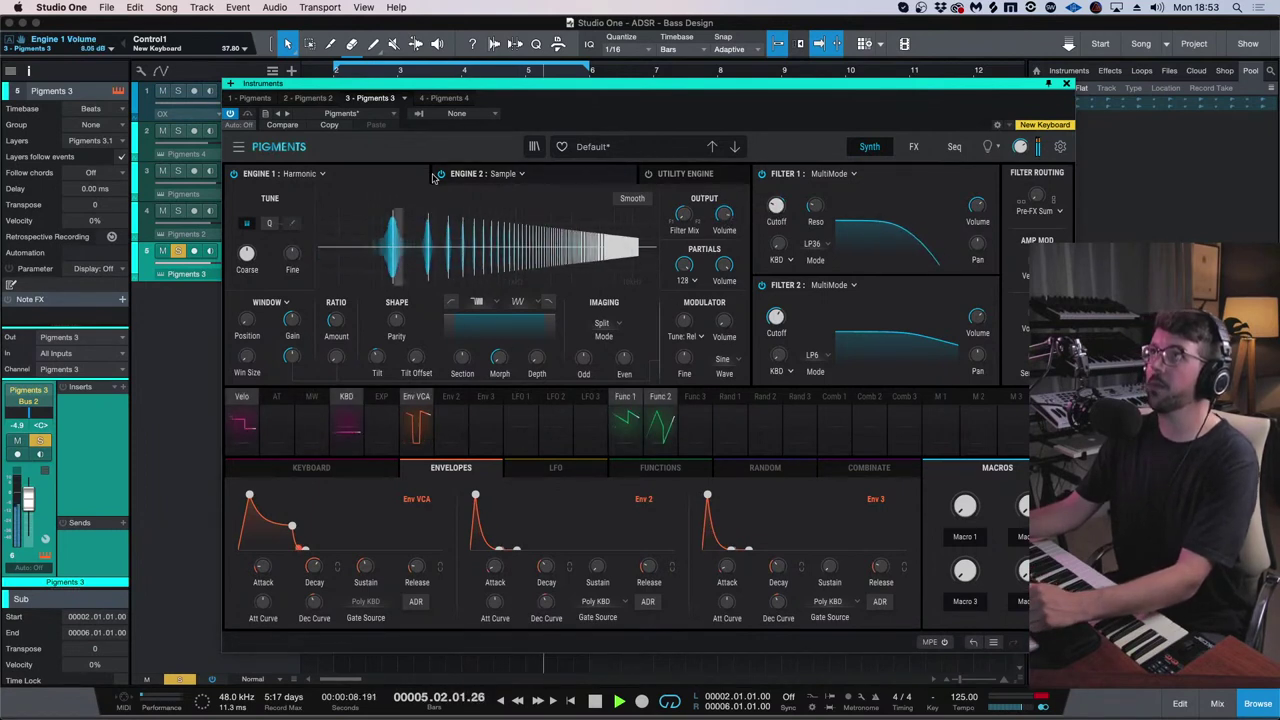
click(480, 173)
click(441, 173)
click(389, 176)
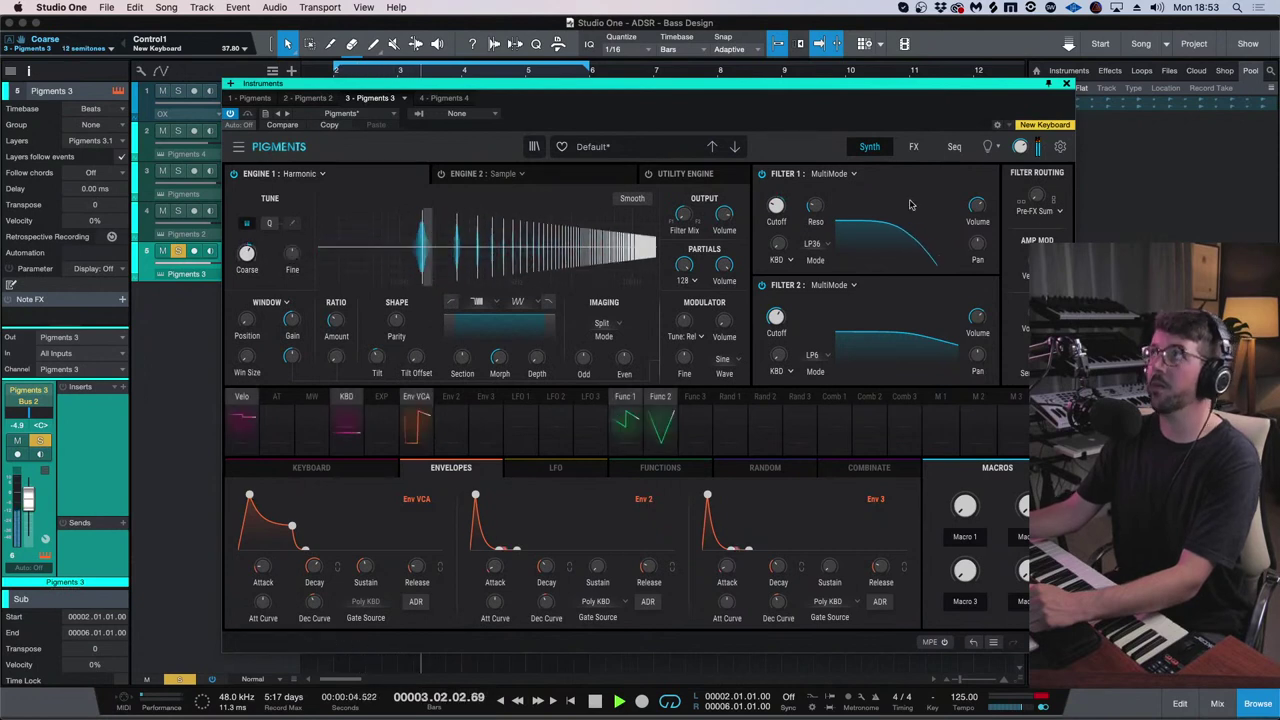
- Set Engine 1's filter mix to 1.00 and change the Filter 2 type to Formant
mouse_move(698, 207)
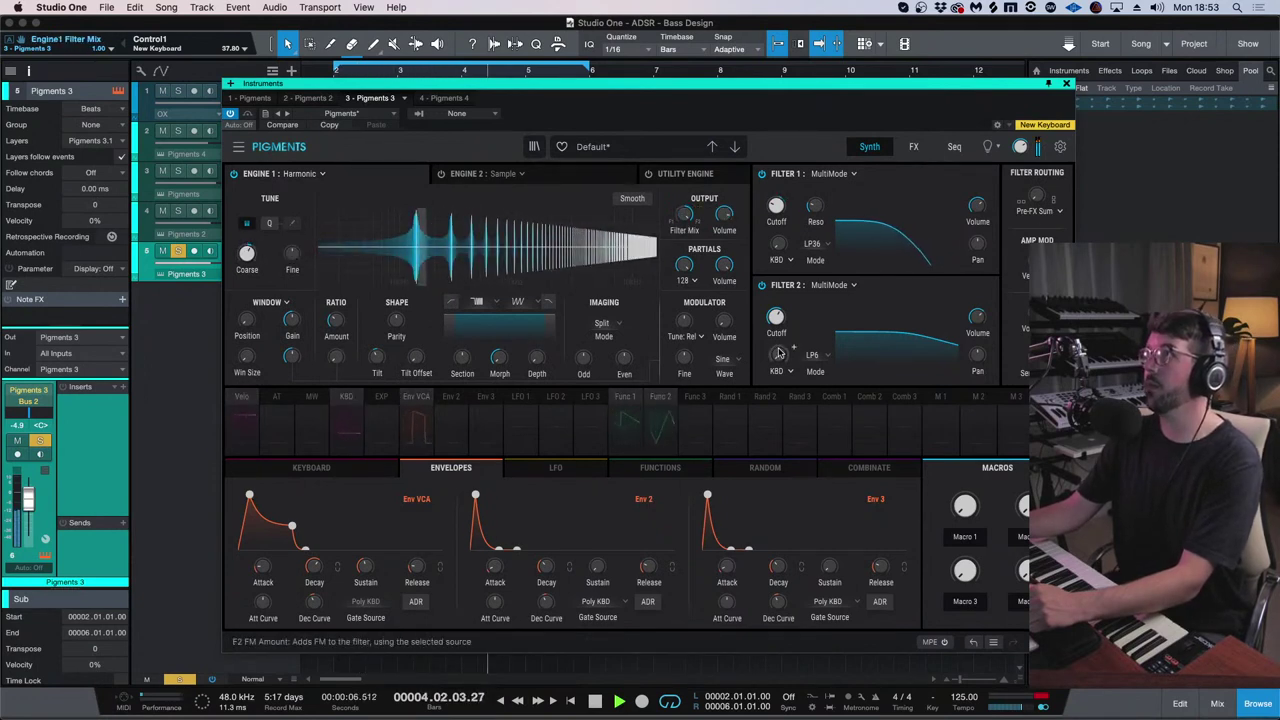
click(853, 286)
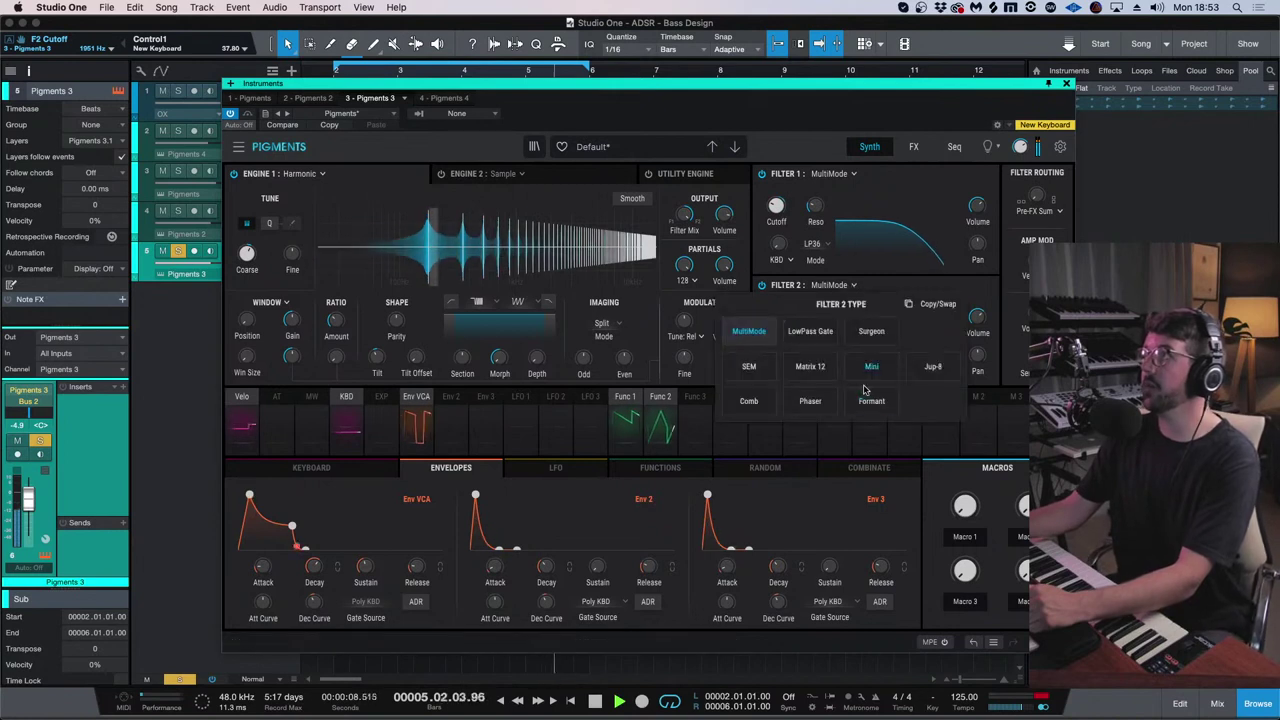
click(800, 316)
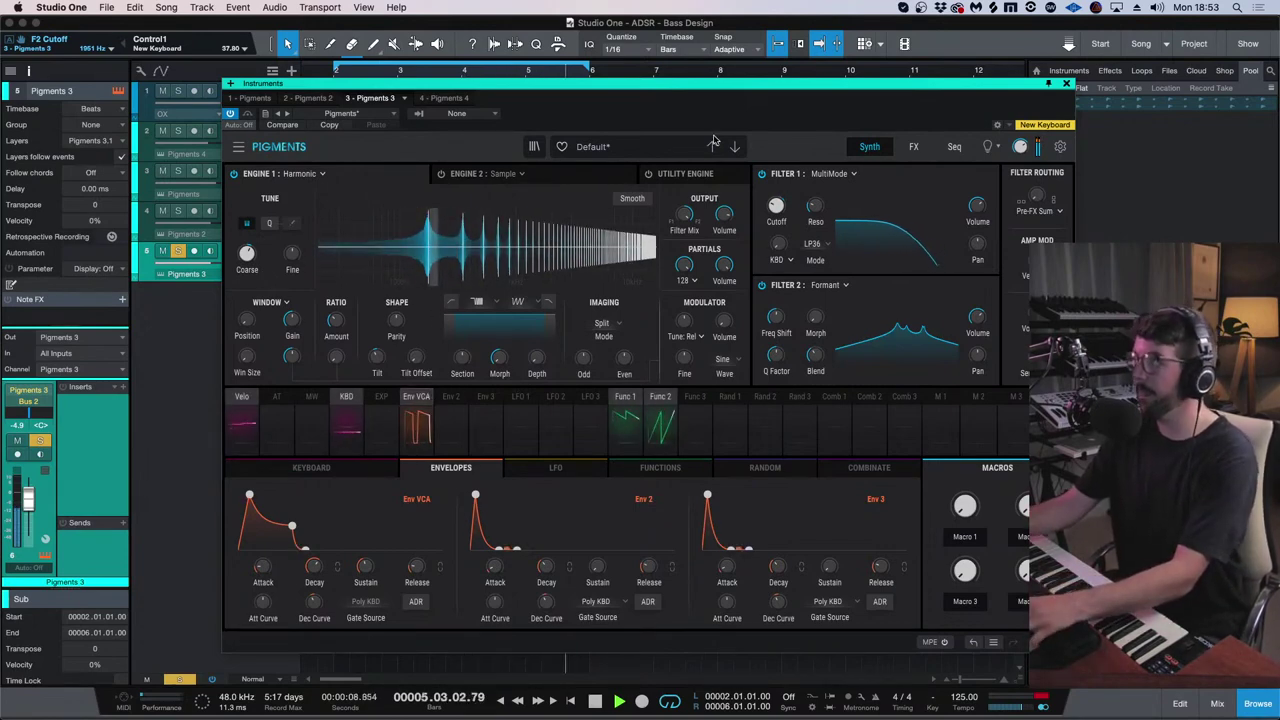
drag(600, 82, 510, 89)
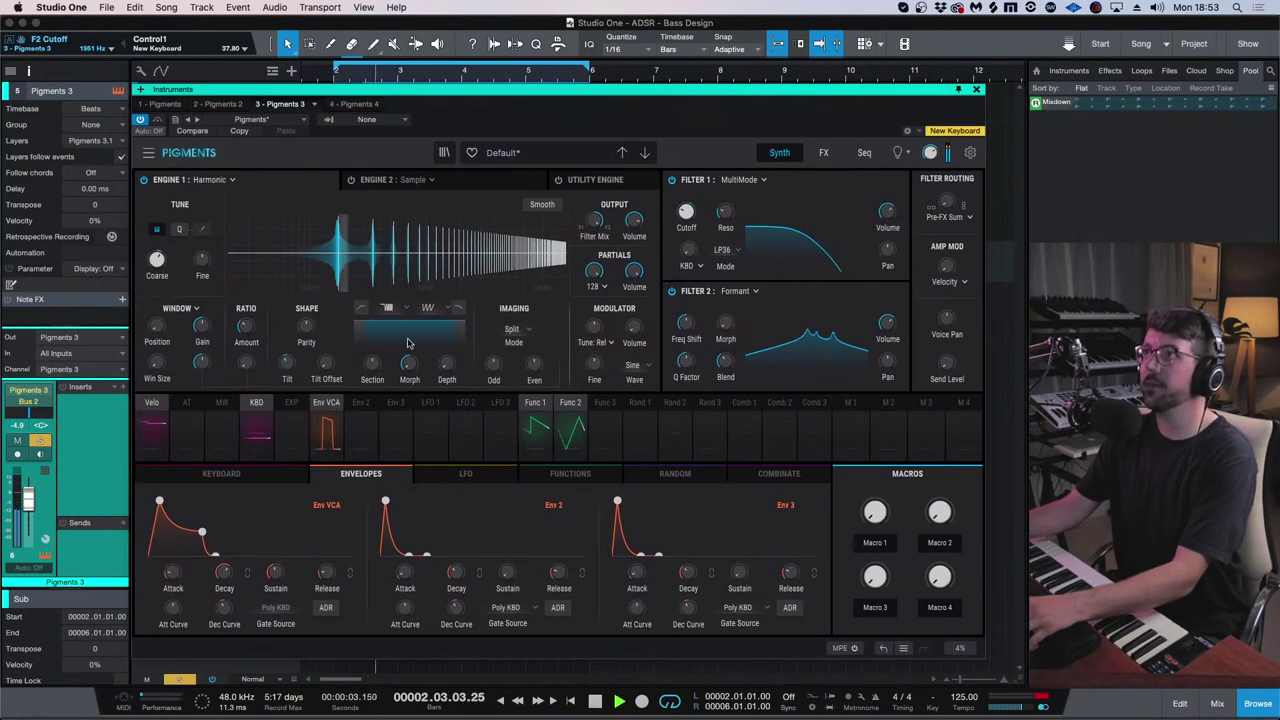
- Try Engine 1's window position, switch its partial modulation mode to Cluster, adjust the density, and turn Engine 2 back on
drag(168, 328, 168, 320)
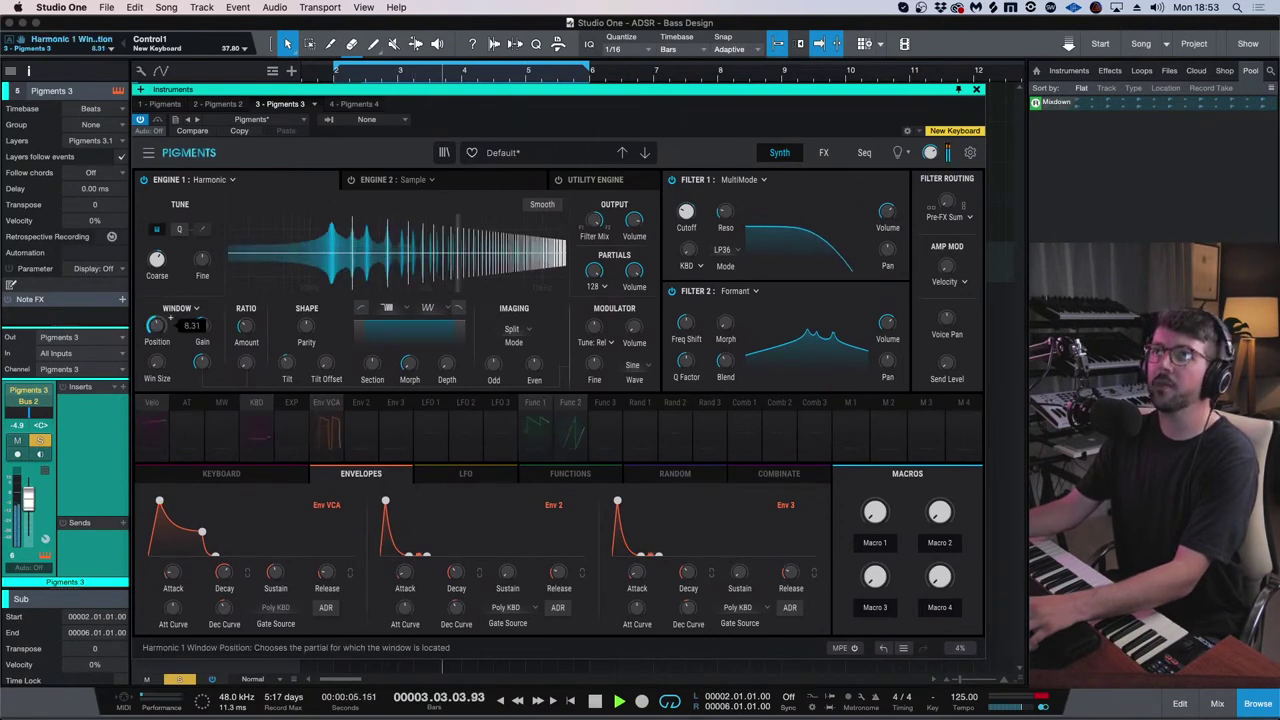
click(195, 309)
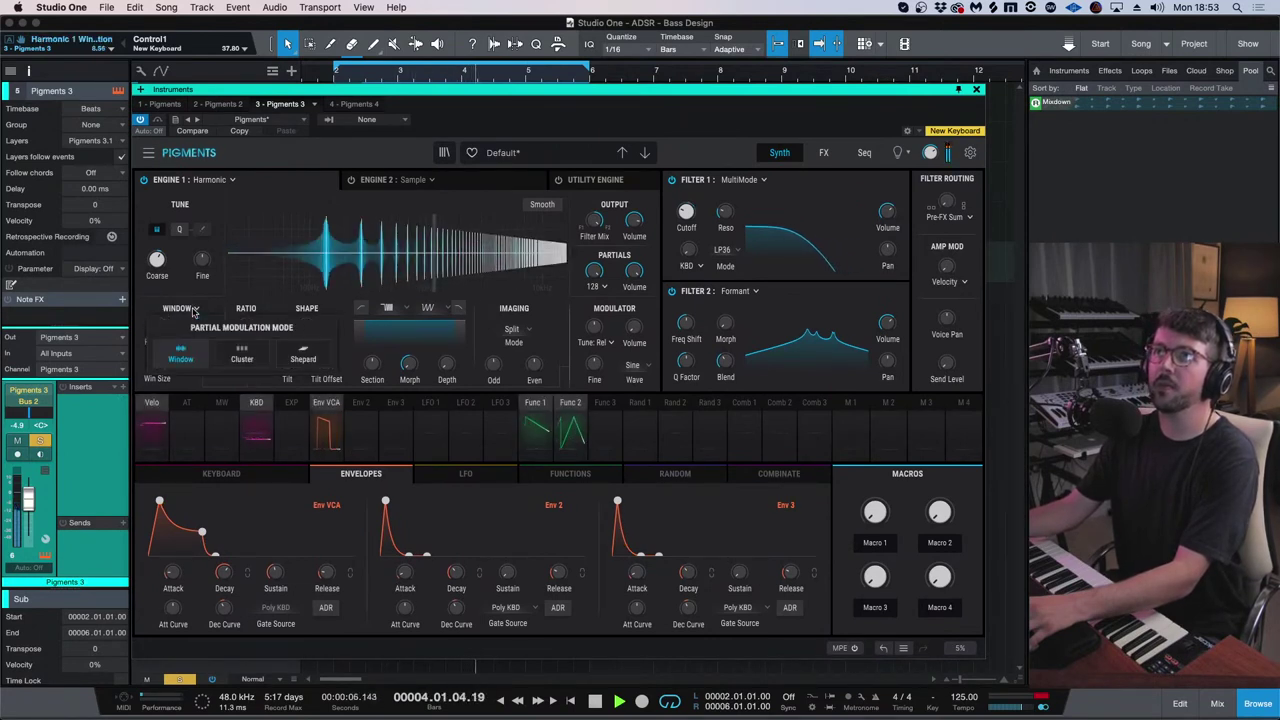
click(253, 357)
drag(212, 362, 215, 316)
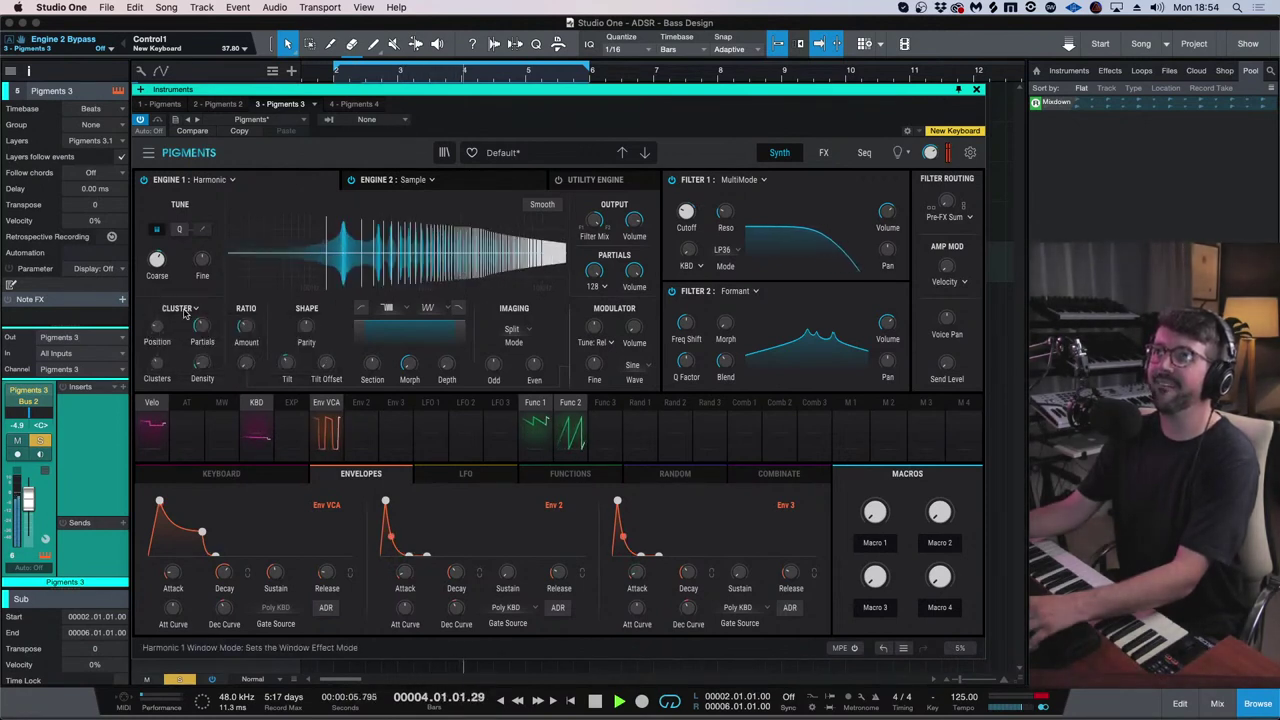
- Try the Shepard modulation mode, return Engine 1 to Cluster, and adjust the cluster position and partials
click(184, 312)
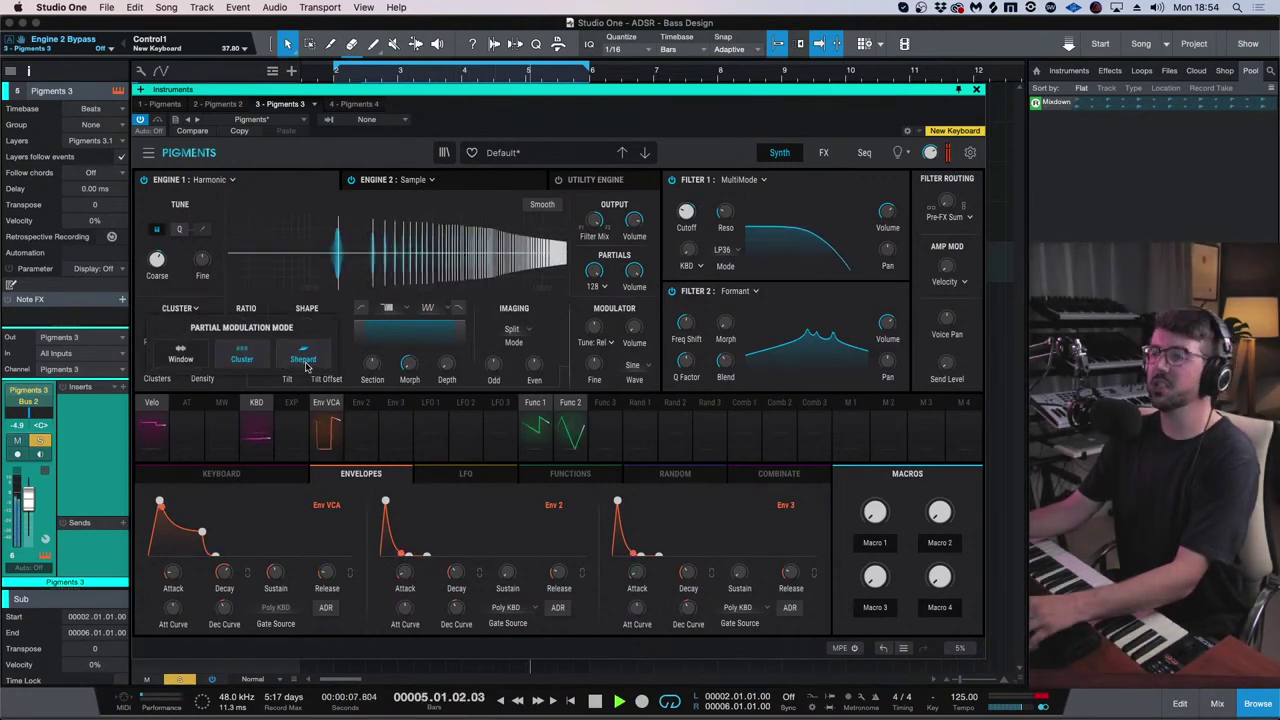
click(304, 362)
click(182, 308)
click(230, 354)
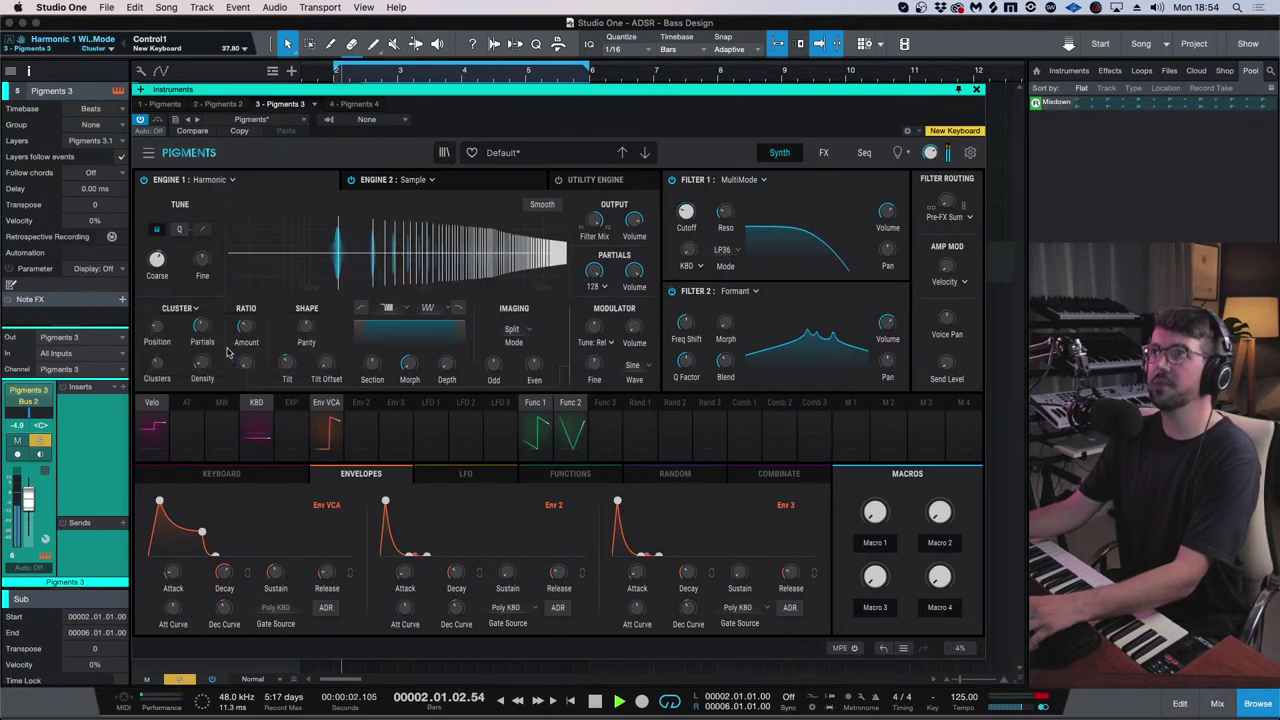
mouse_move(167, 330)
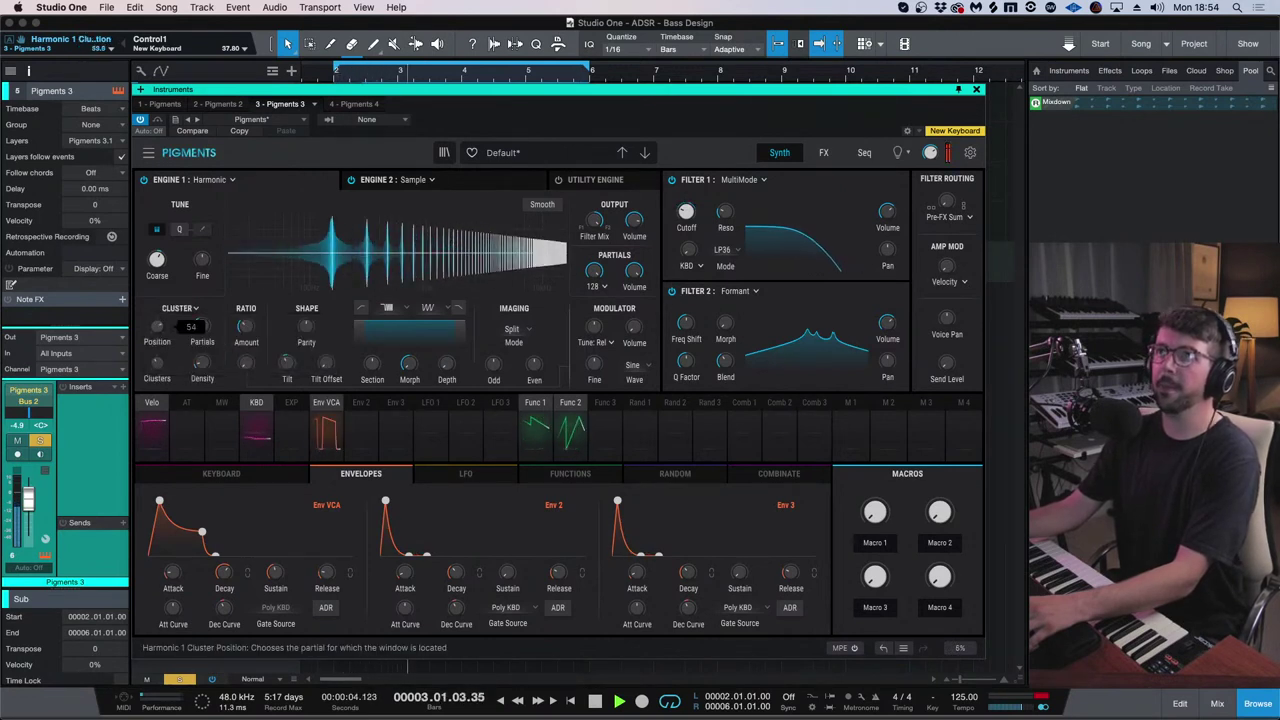
mouse_move(157, 363)
mouse_move(214, 320)
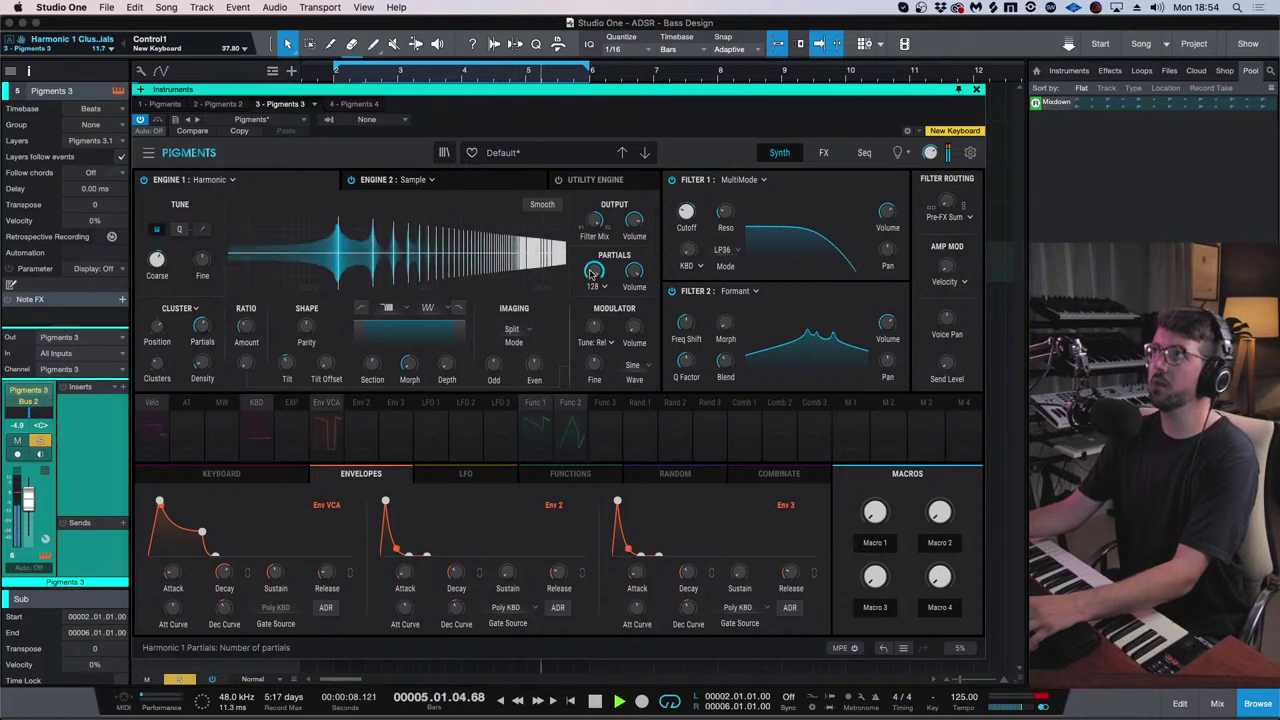
- Set Engine 1's maximum number of partials to 256, lower the partials amount, and set the engine volume to 2.63 dB
click(603, 287)
click(598, 386)
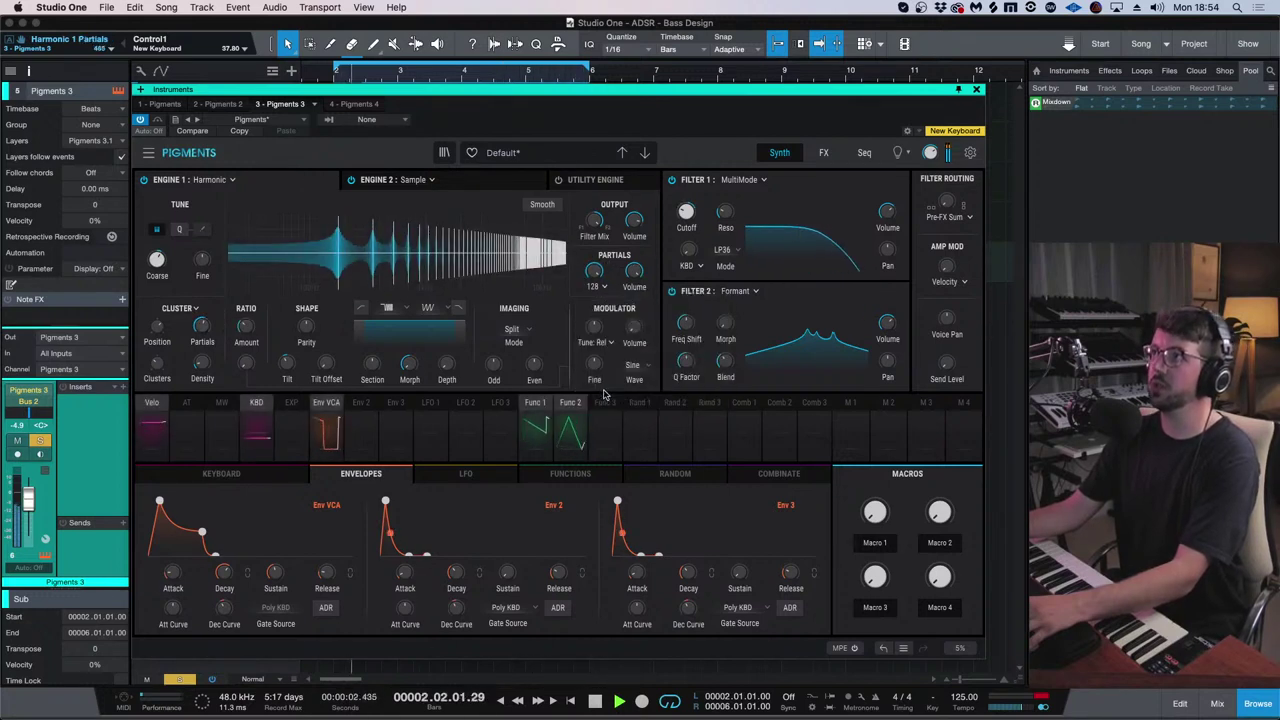
mouse_move(597, 275)
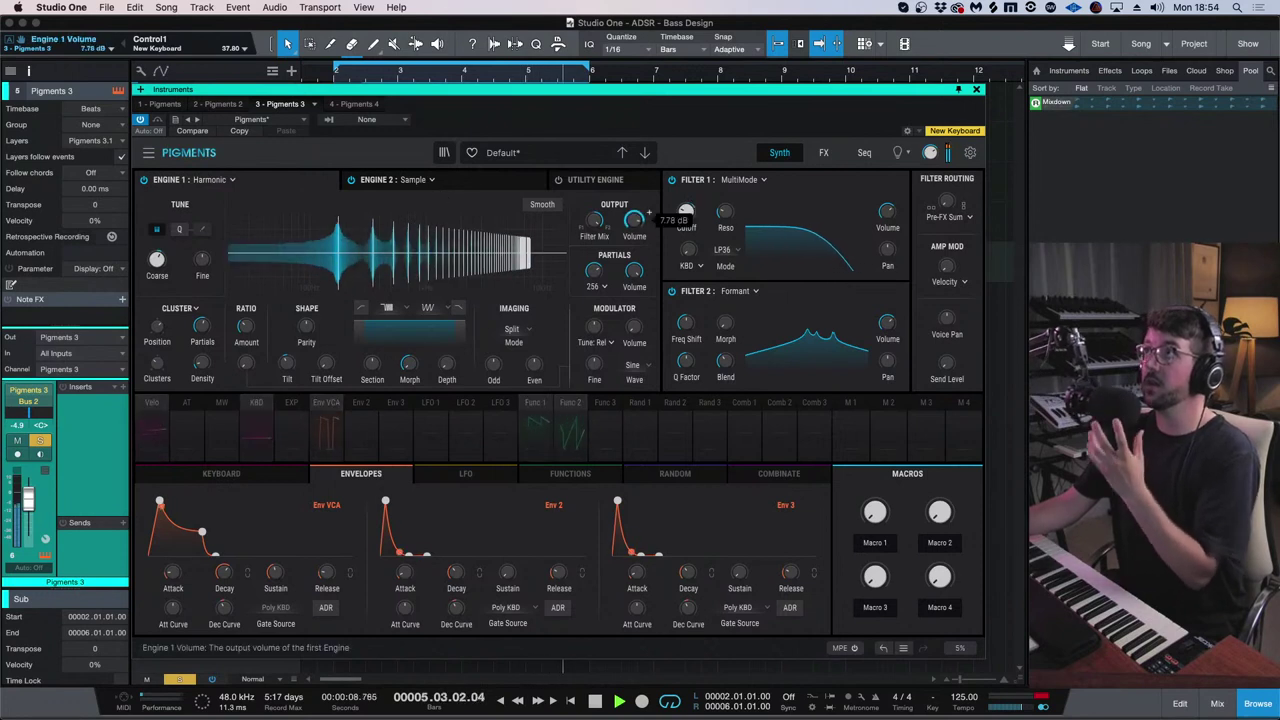
- Change the Filter 2 type to Jup-8 and adjust its cutoff
click(759, 291)
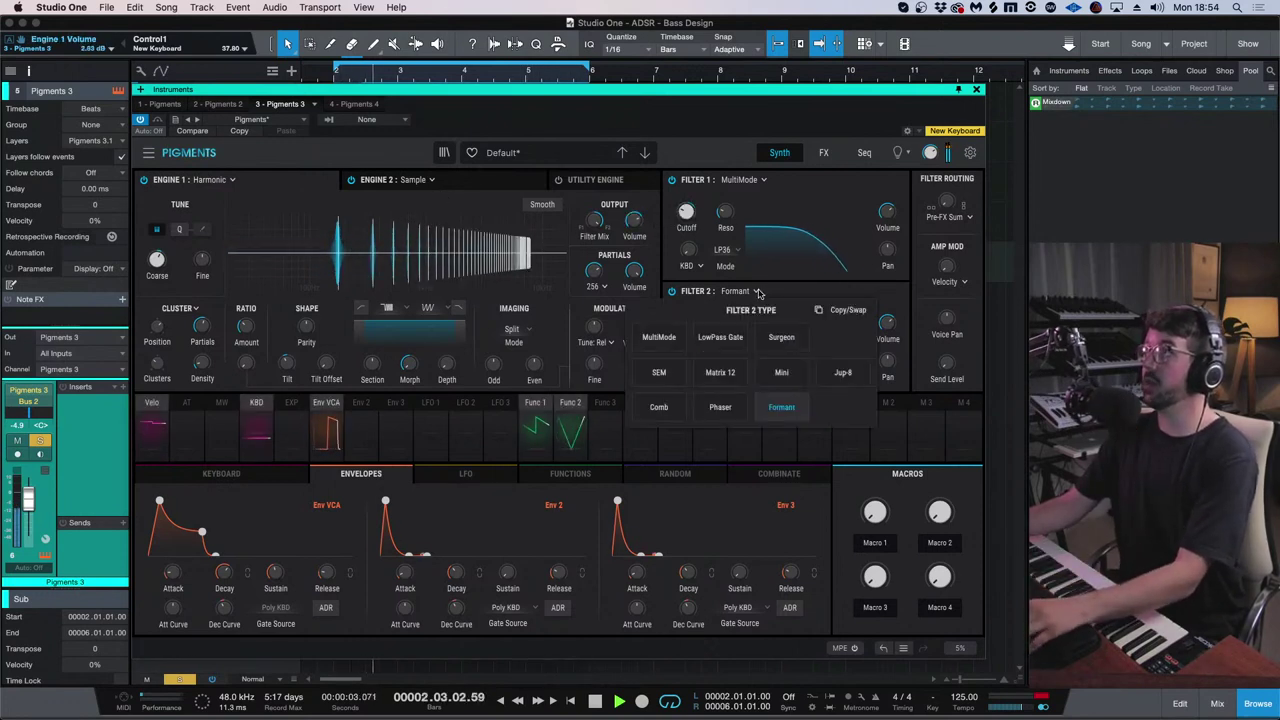
click(836, 381)
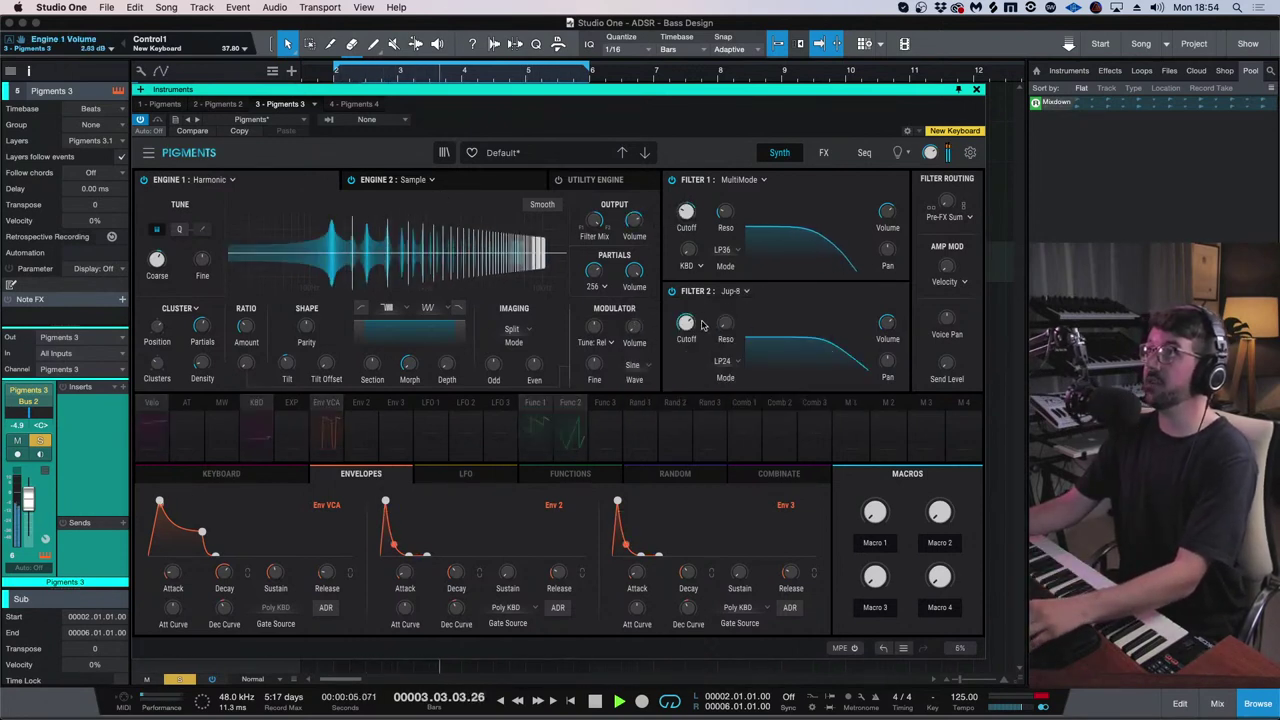
drag(686, 324, 697, 316)
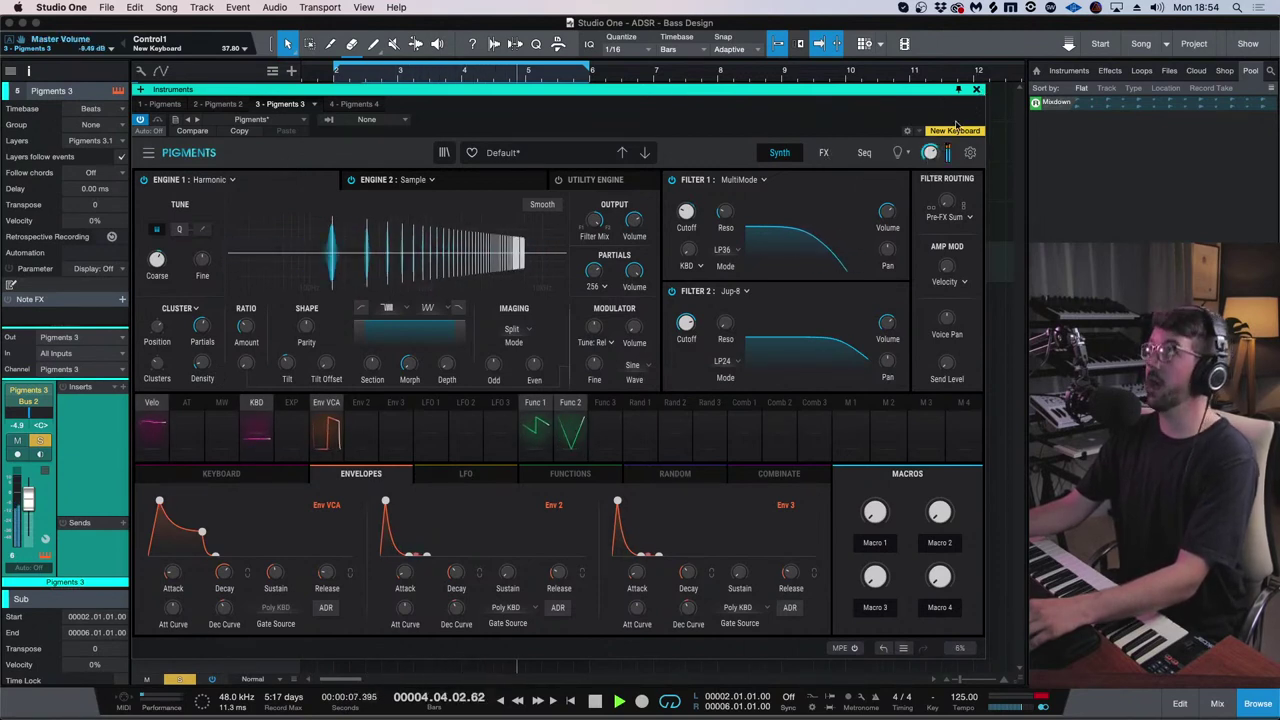
- Close the Pigments 3 instrument, unsolo its track, and play all layers with the beat from the loop start
key(space)
click(976, 89)
click(178, 251)
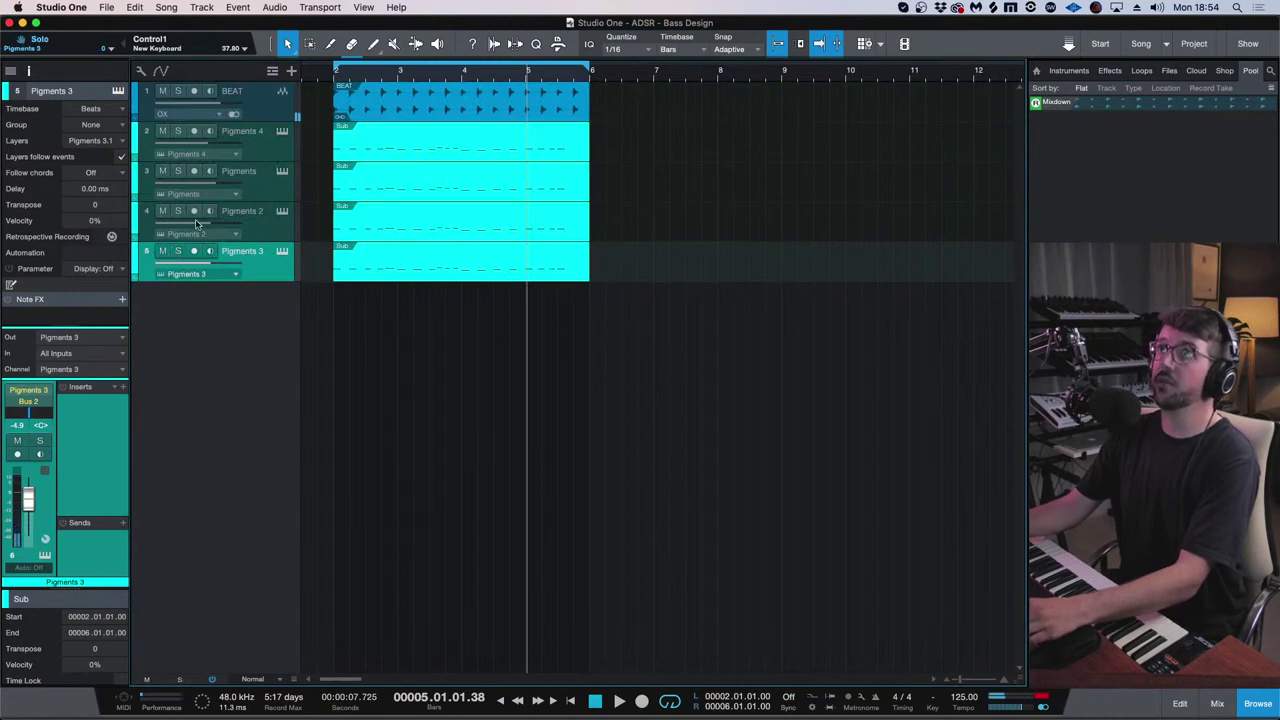
click(334, 76)
key(space)
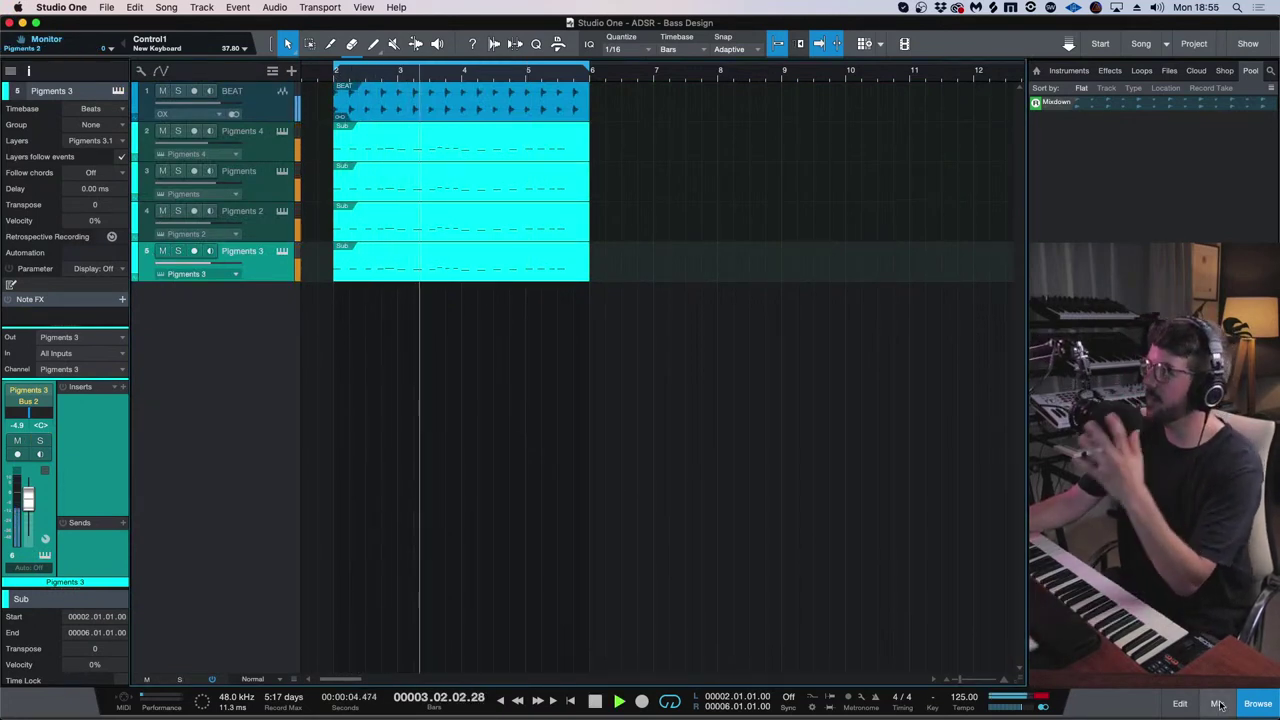
- Move the Bus 2 channel beside Bus 1 in the mixer and lower the Main Output level to -2.9 dB
key(F3)
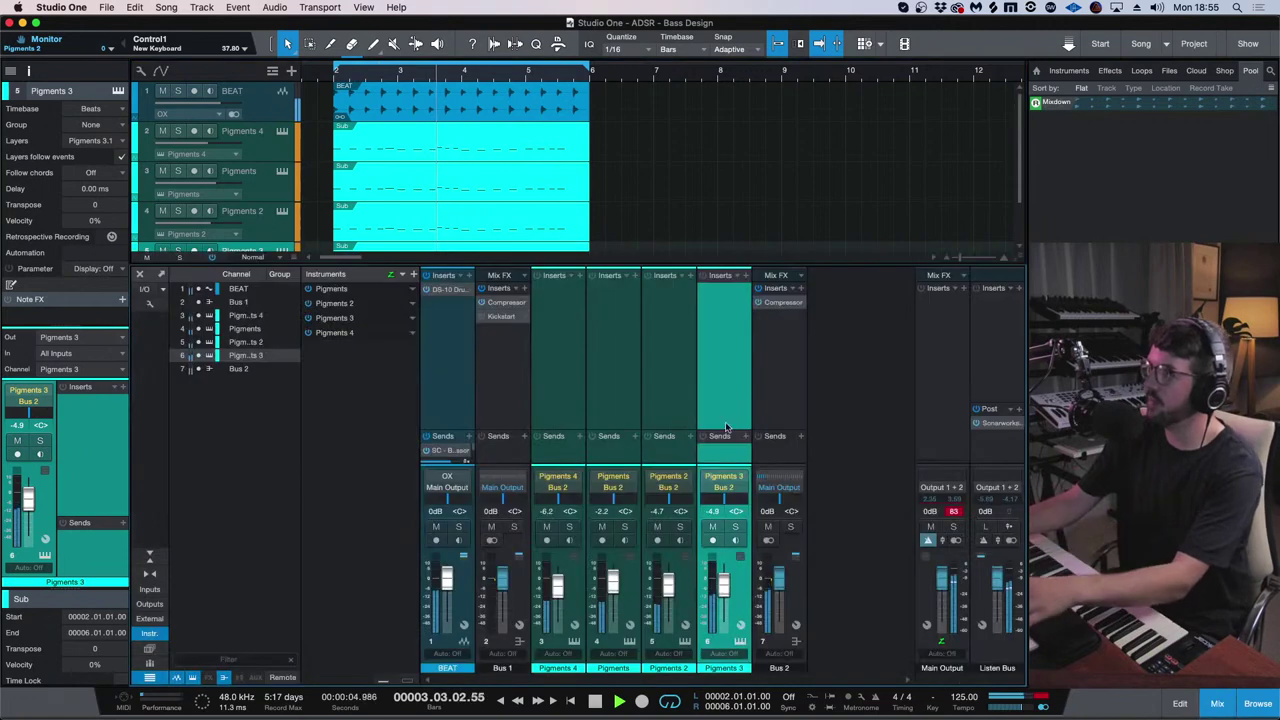
right_click(786, 302)
key(Escape)
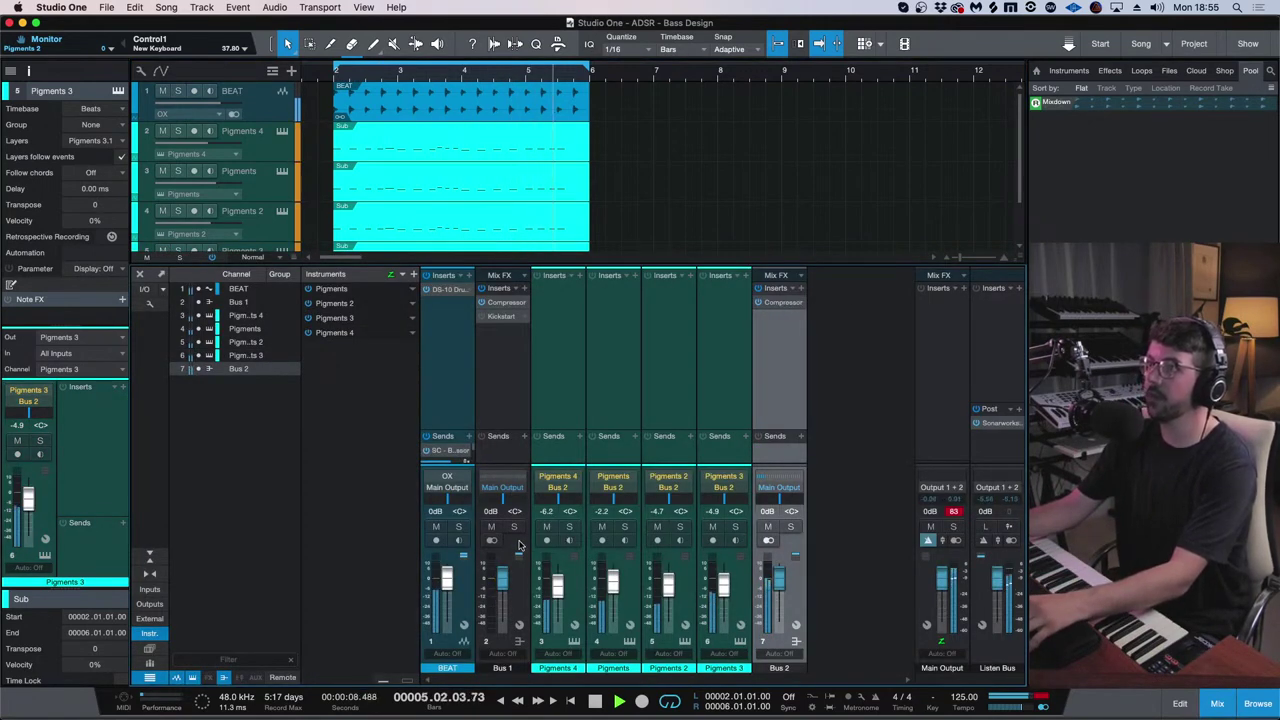
drag(772, 352, 588, 328)
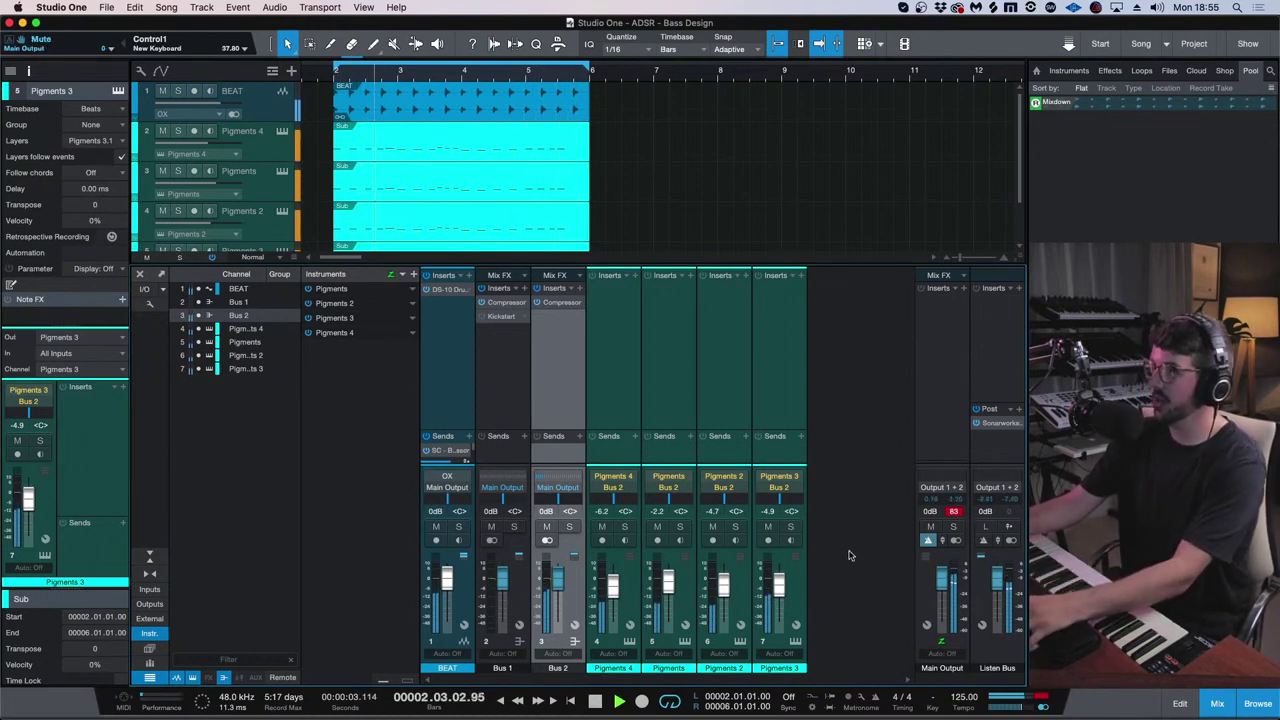
click(952, 590)
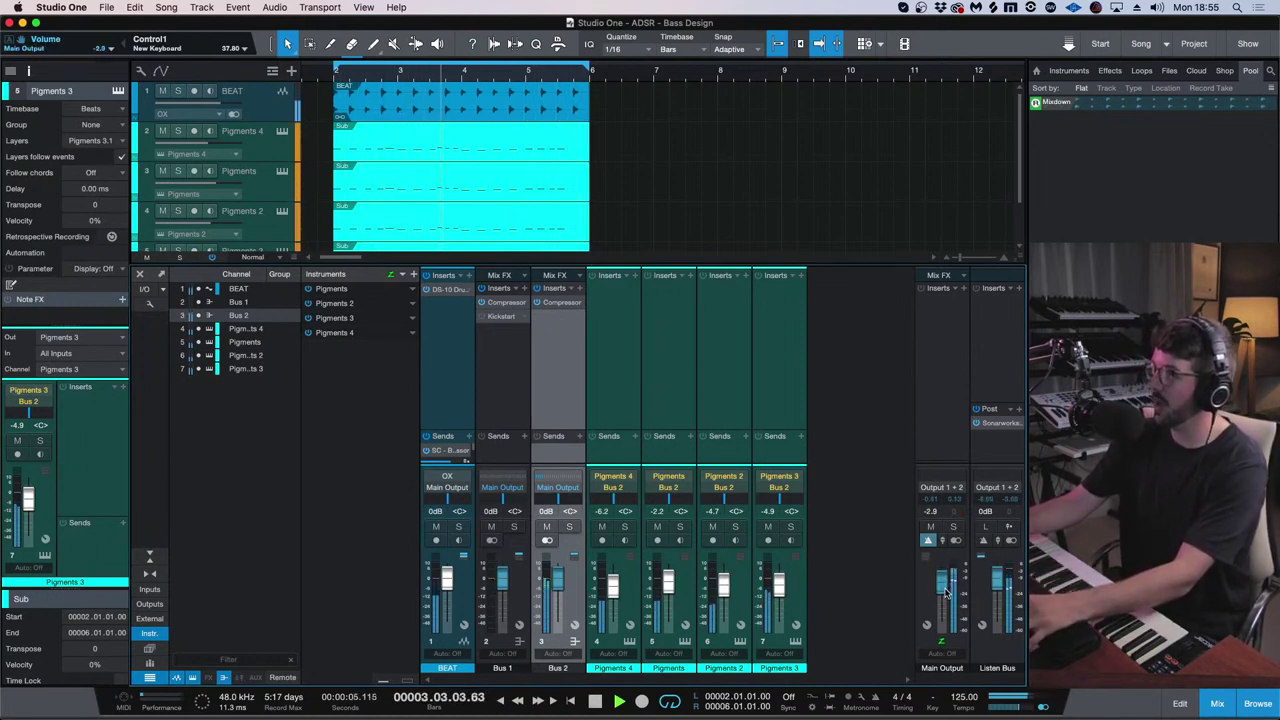
key(F3)
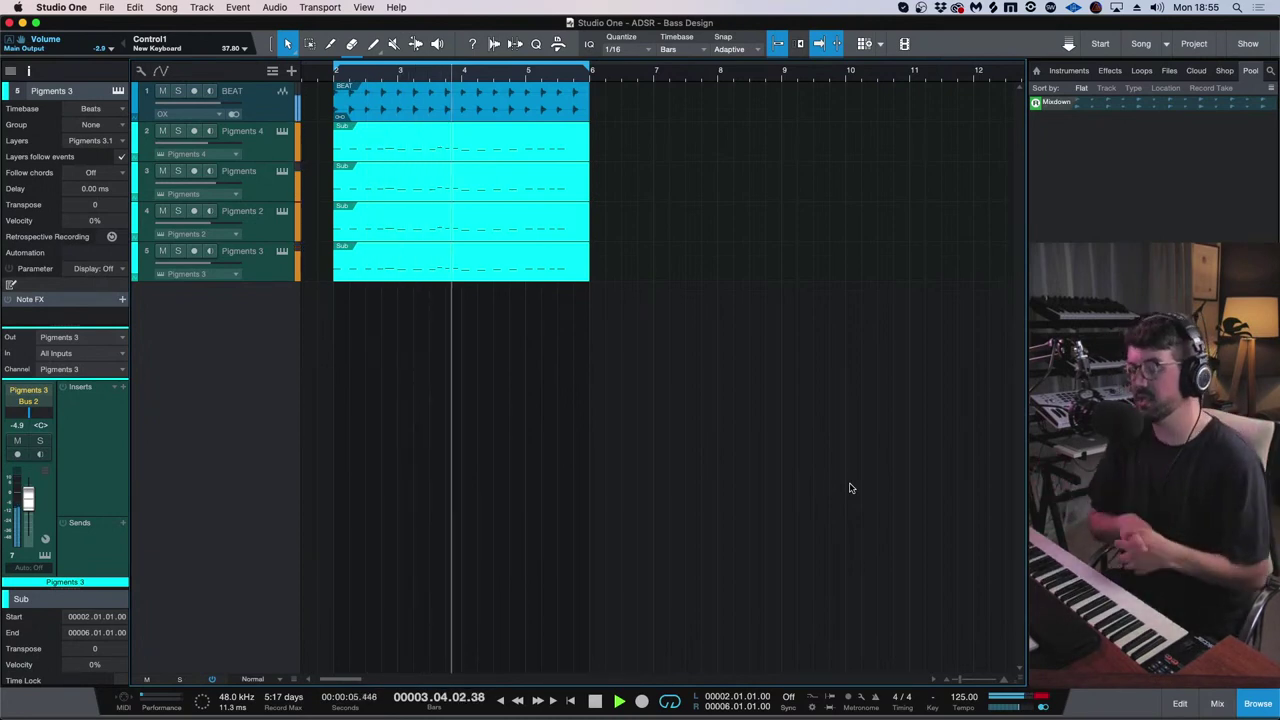
- Review the Pigments 3 synth settings and close the instrument window
click(265, 278)
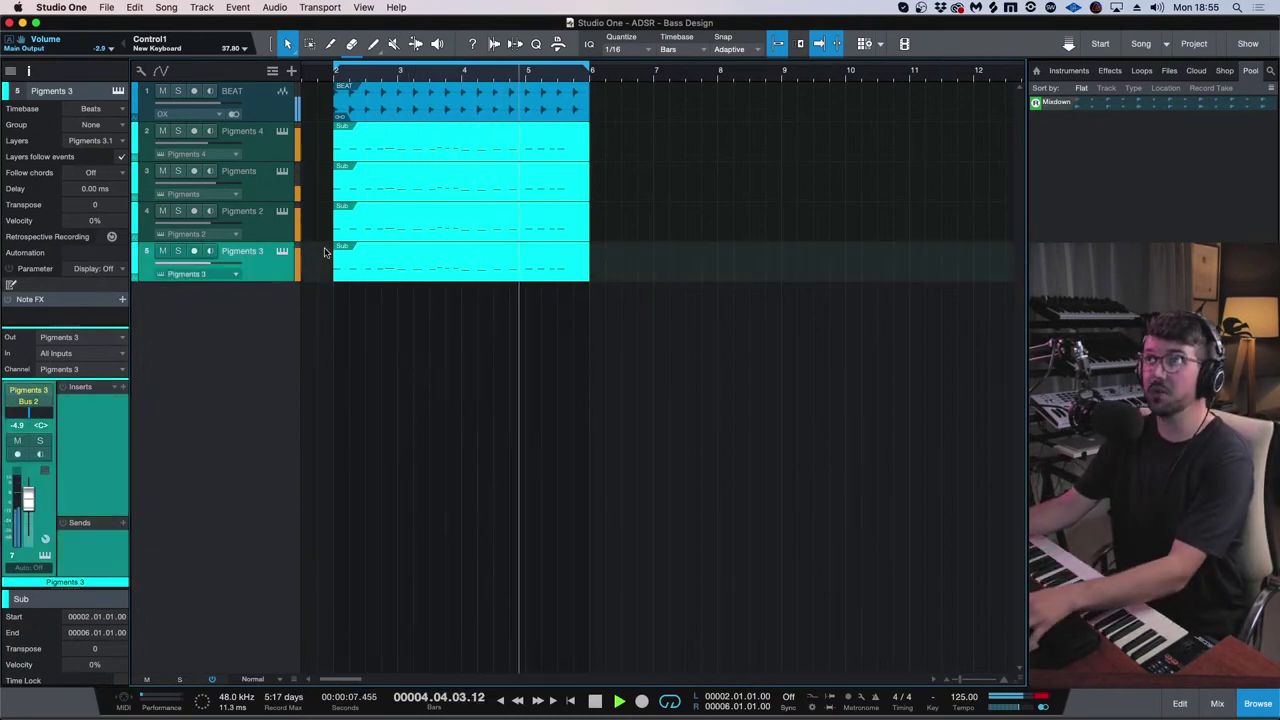
click(282, 251)
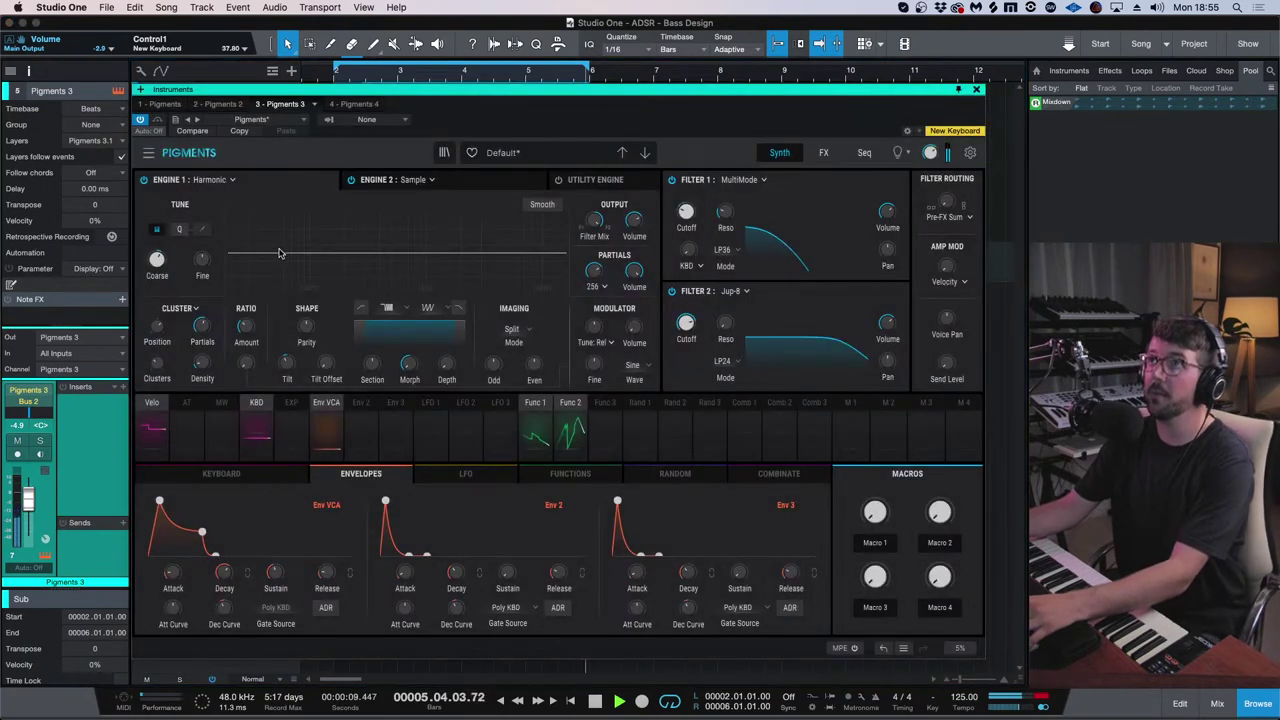
click(976, 89)
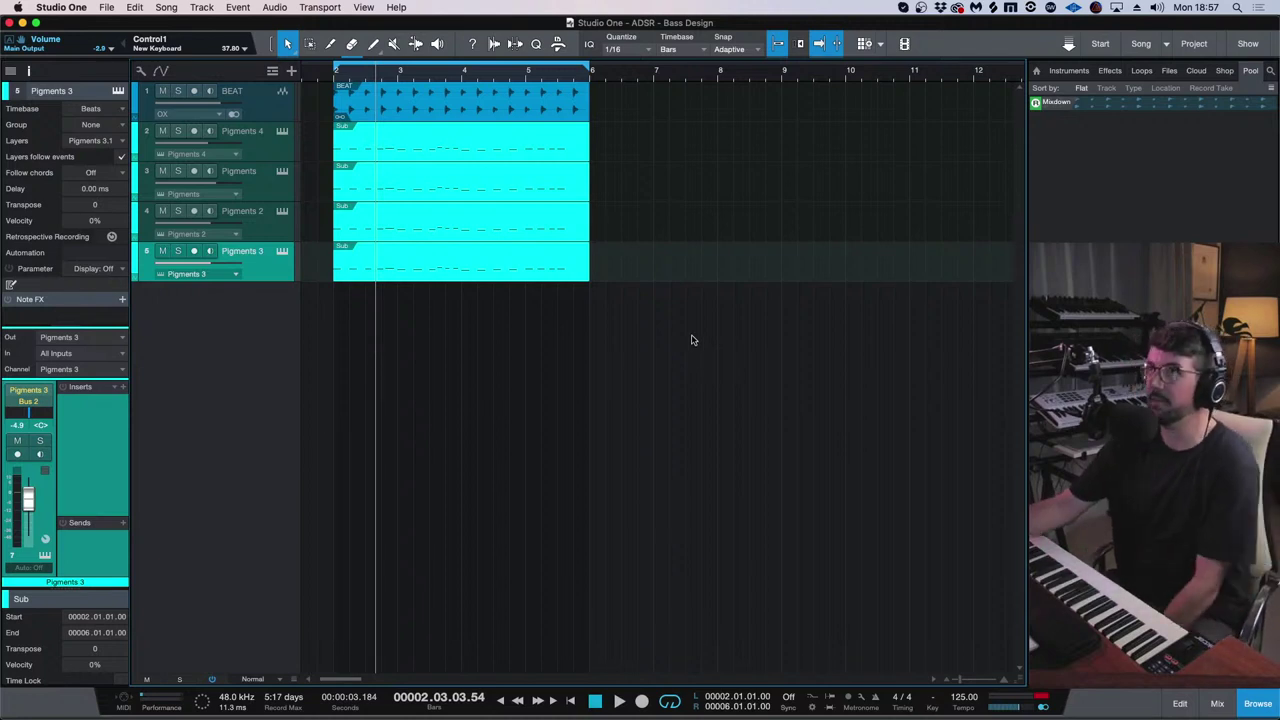
- Examine the four Pigments channels and their Bus 2 routing in the mixer
click(1217, 703)
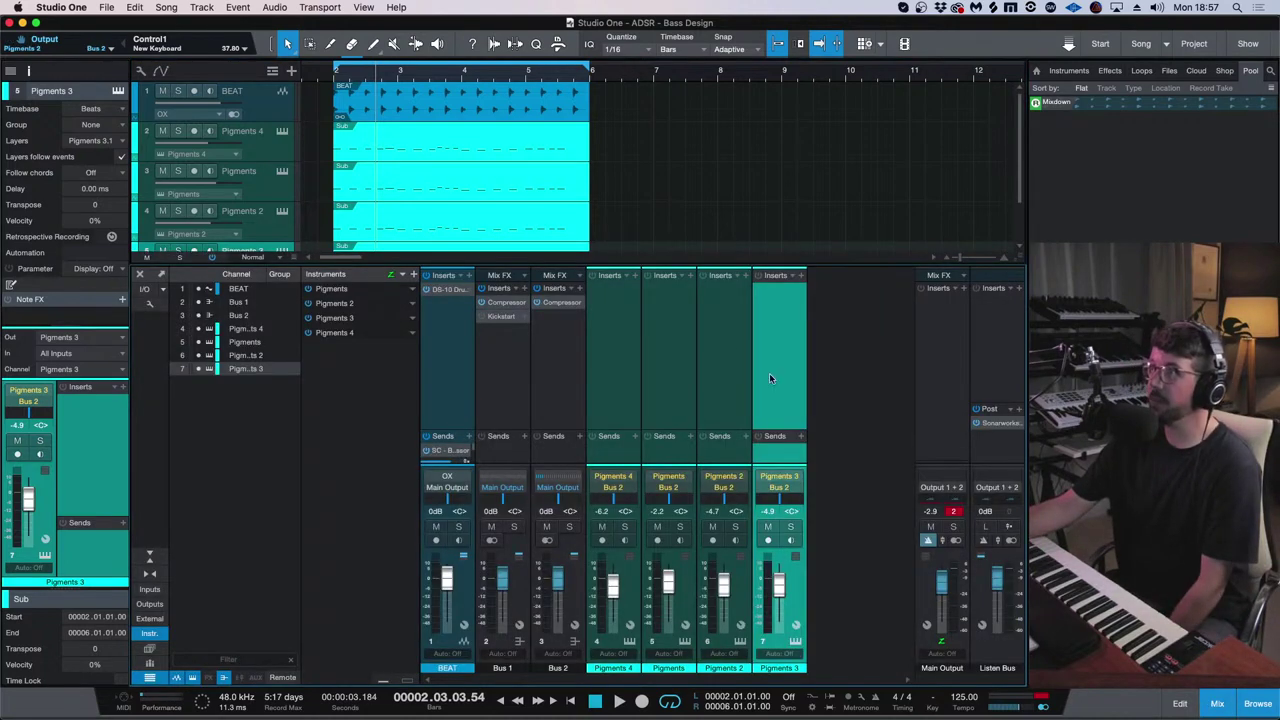
click(687, 339)
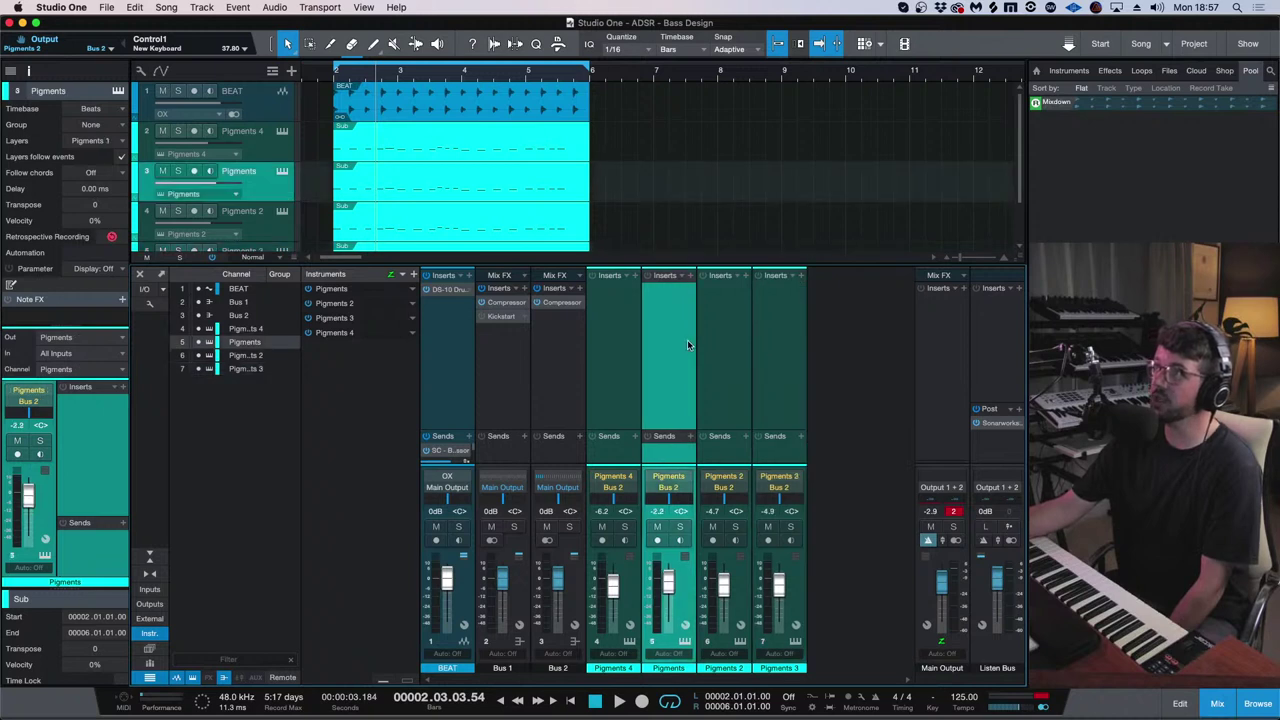
click(632, 330)
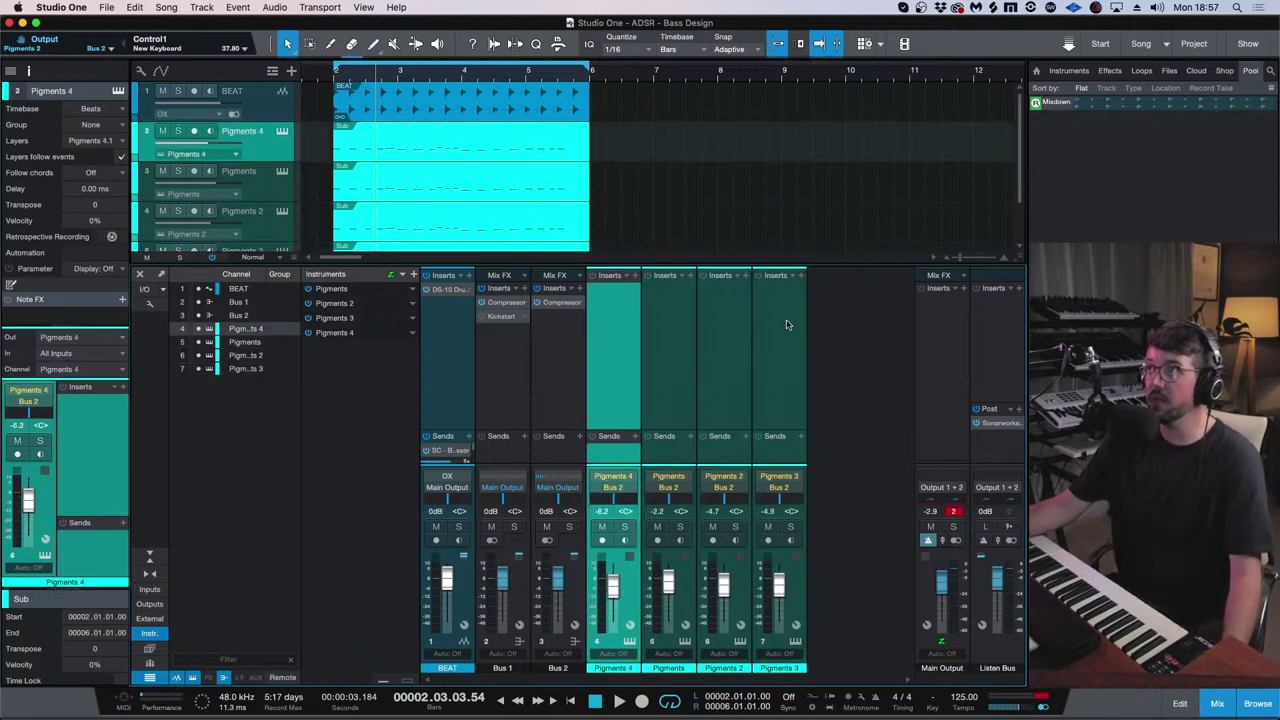
click(791, 325)
click(639, 342)
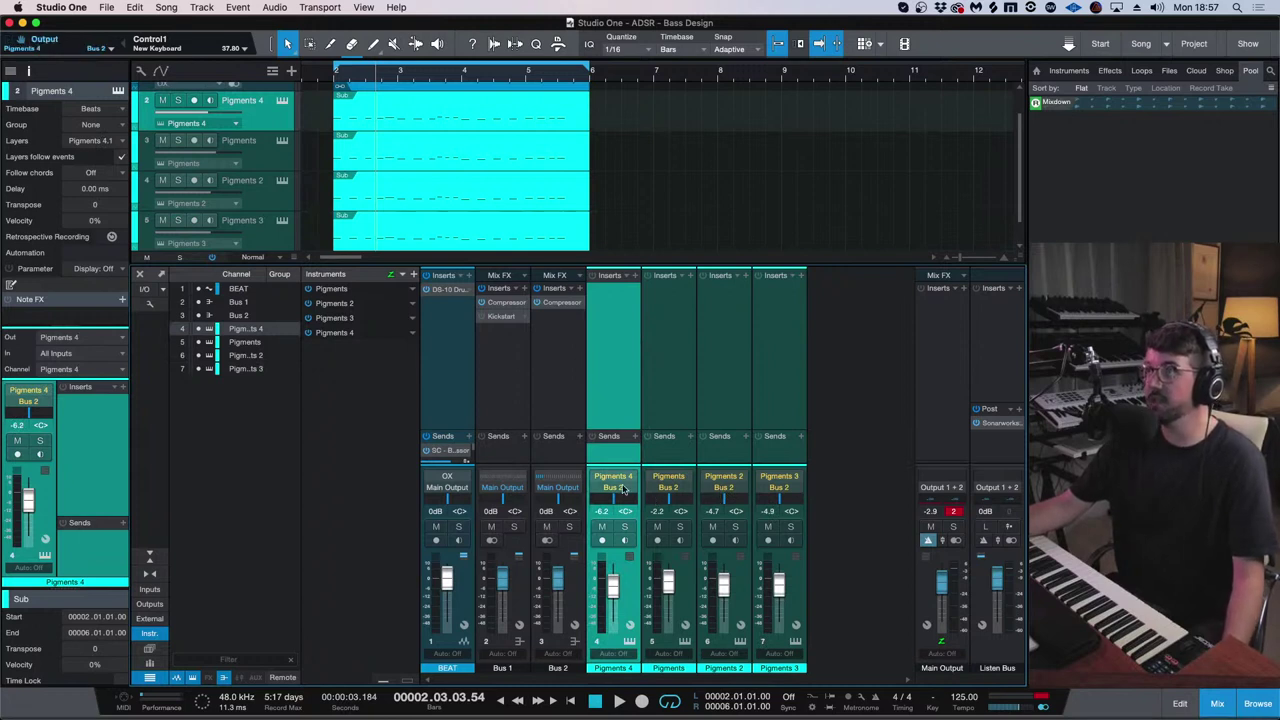
click(698, 352)
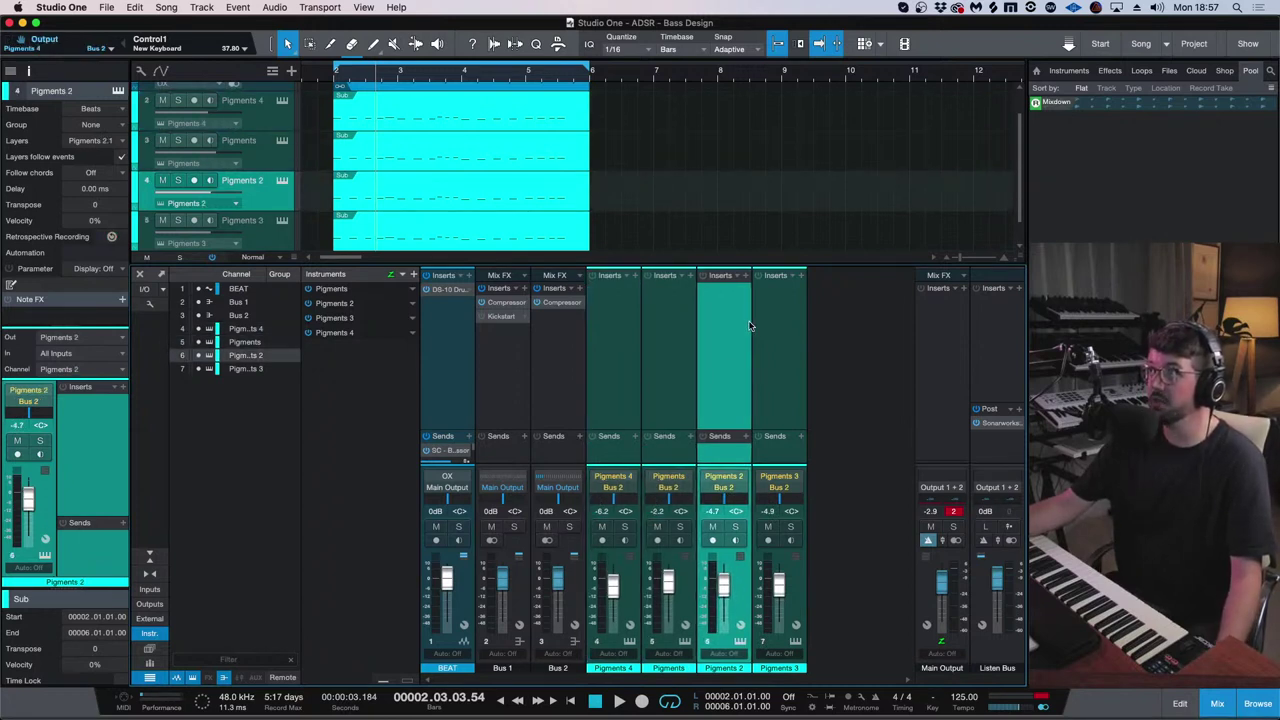
click(787, 315)
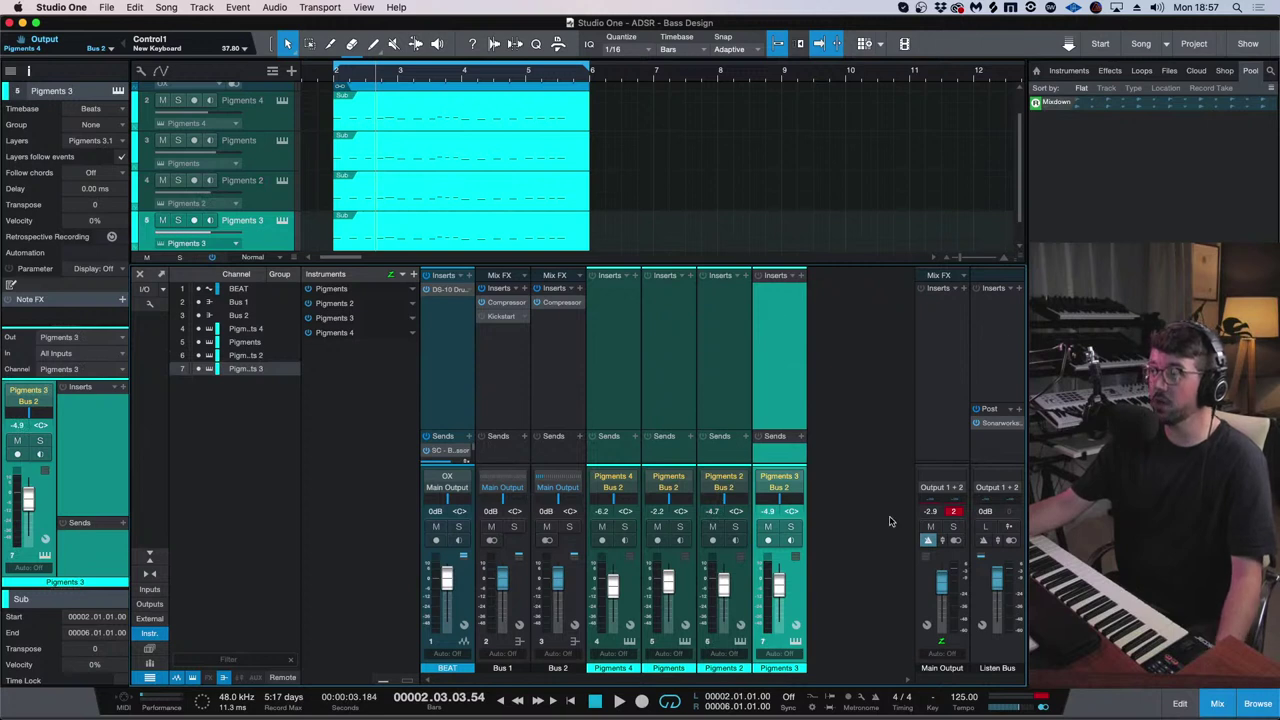
click(628, 348)
click(688, 442)
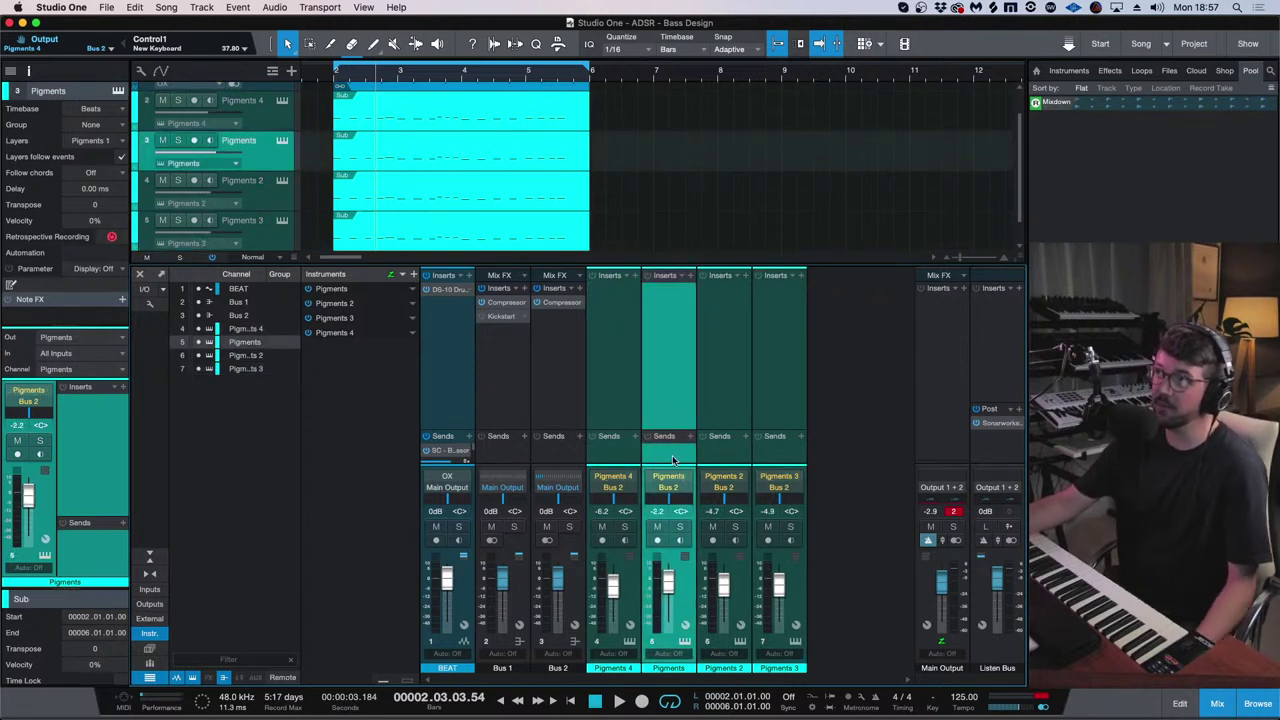